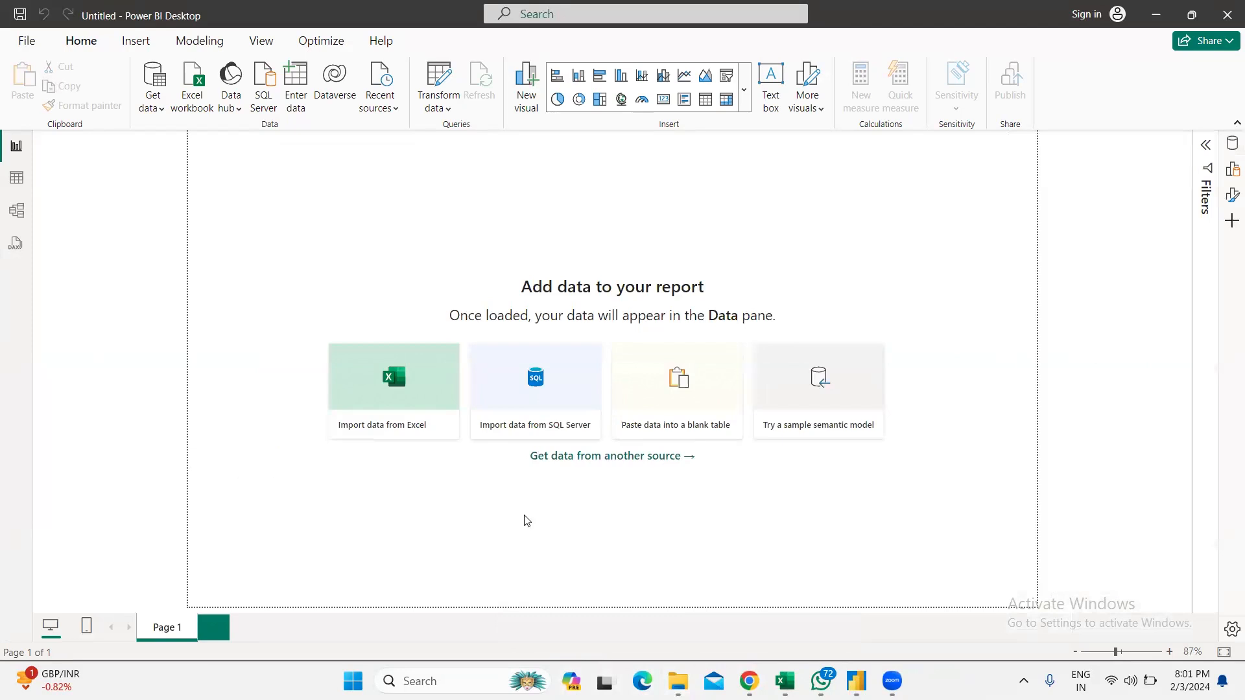
Step: Show the Build a visual pane, and in File Explorer open the Dataset folder inside Power BI Class CertyBOx on the Desktop
{"action": "left_click", "coordinate": [1233, 169]}
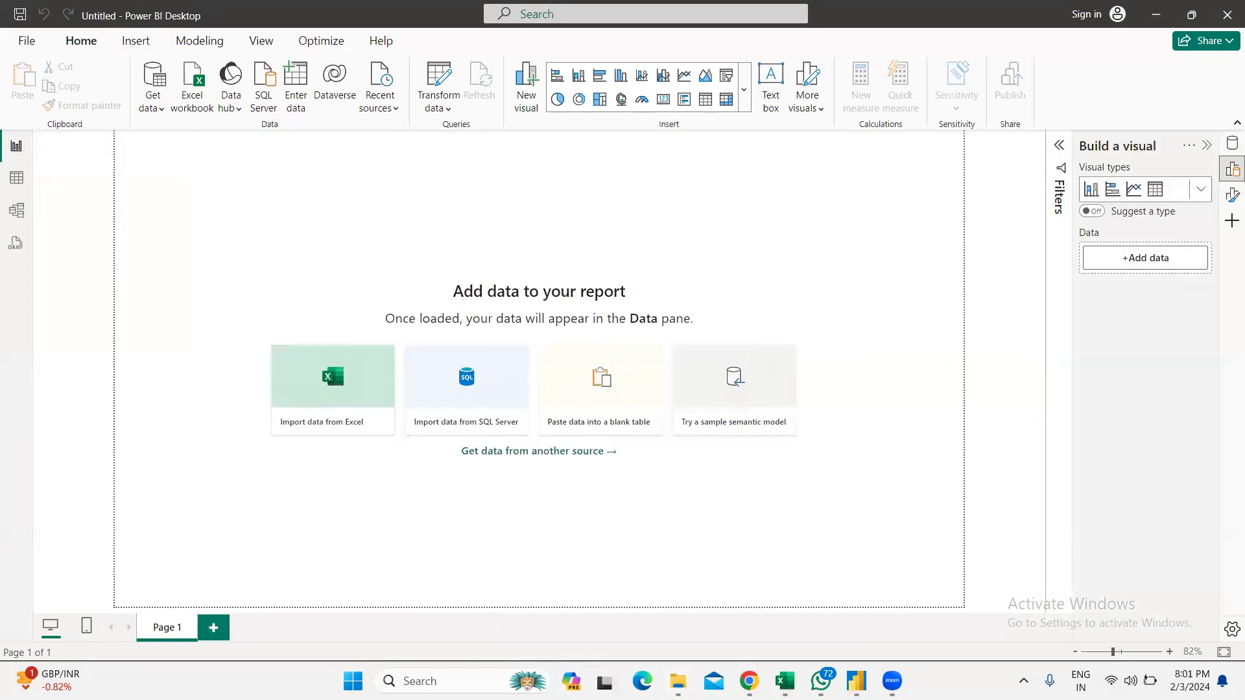
{"action": "mouse_move", "coordinate": [676, 683]}
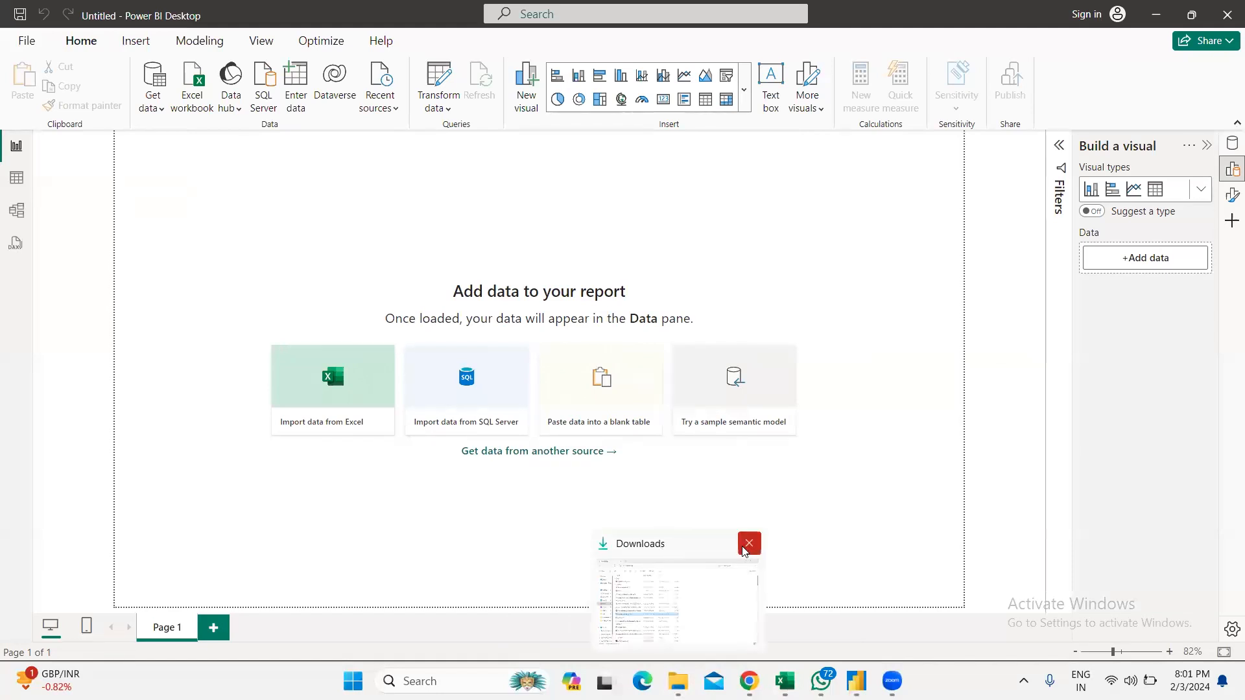
{"action": "left_click", "coordinate": [725, 597]}
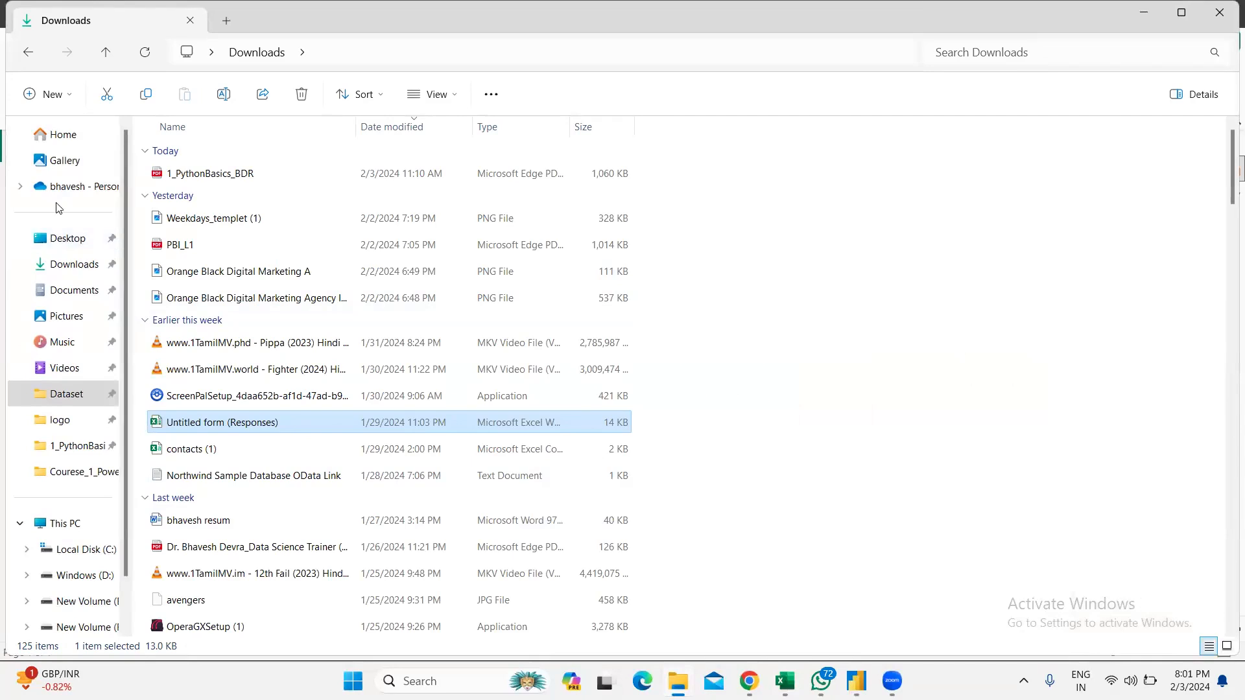
{"action": "left_click", "coordinate": [65, 240]}
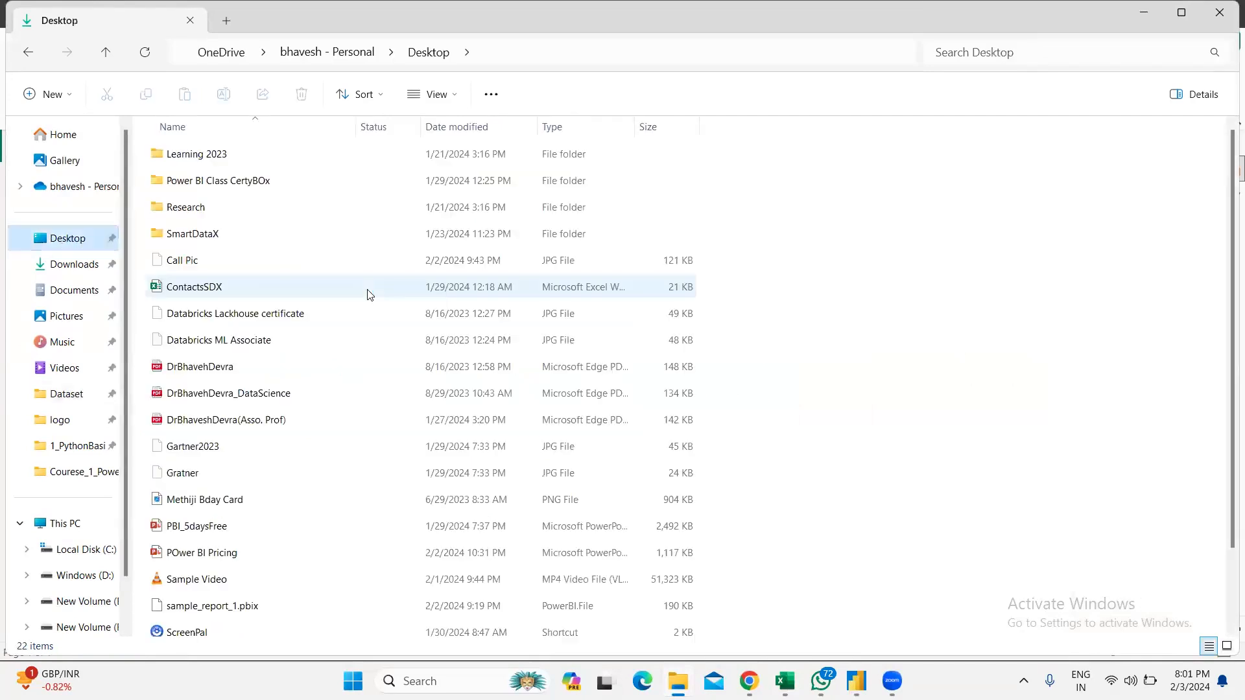
{"action": "double_click", "coordinate": [216, 189]}
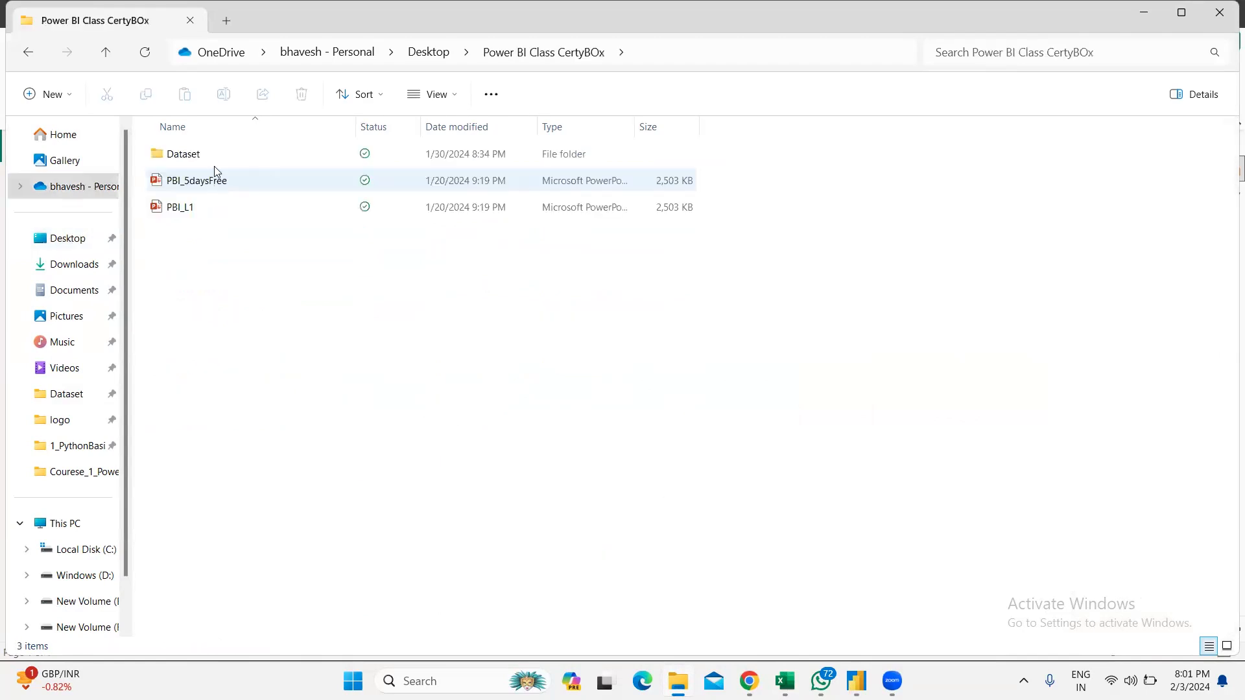
{"action": "double_click", "coordinate": [217, 162]}
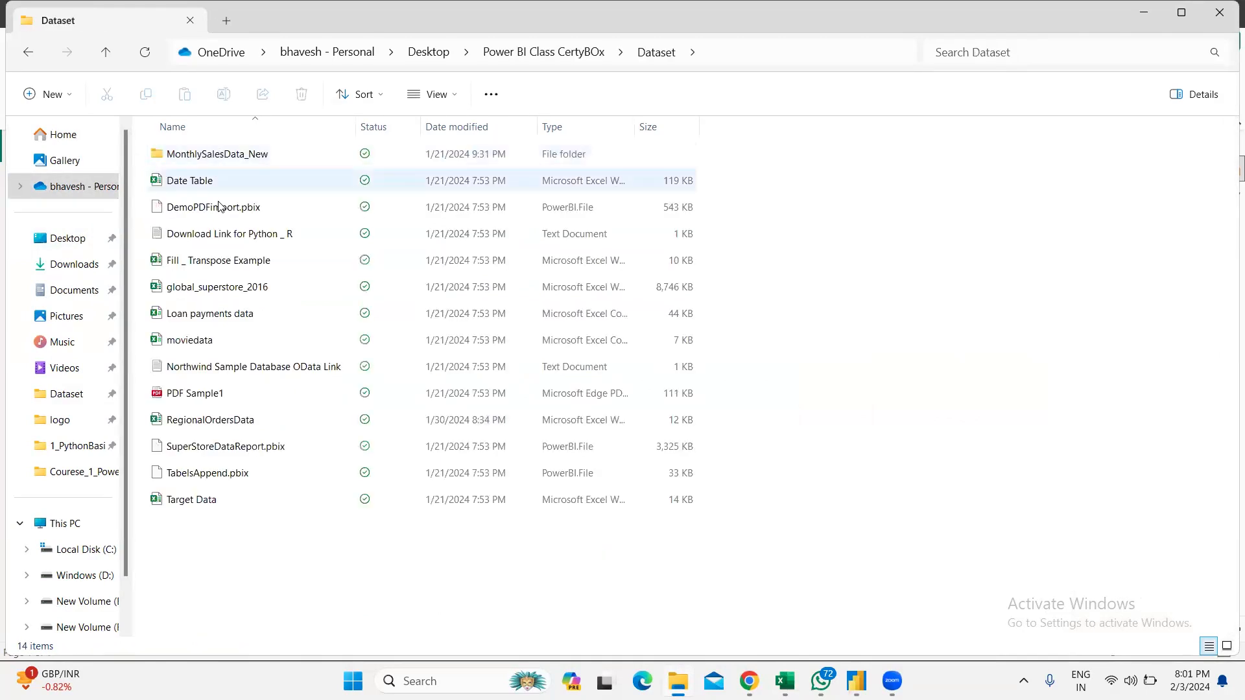
Step: Copy the service URL from the Northwind Sample Database OData Link text file and return to Power BI Desktop
{"action": "left_click", "coordinate": [236, 373]}
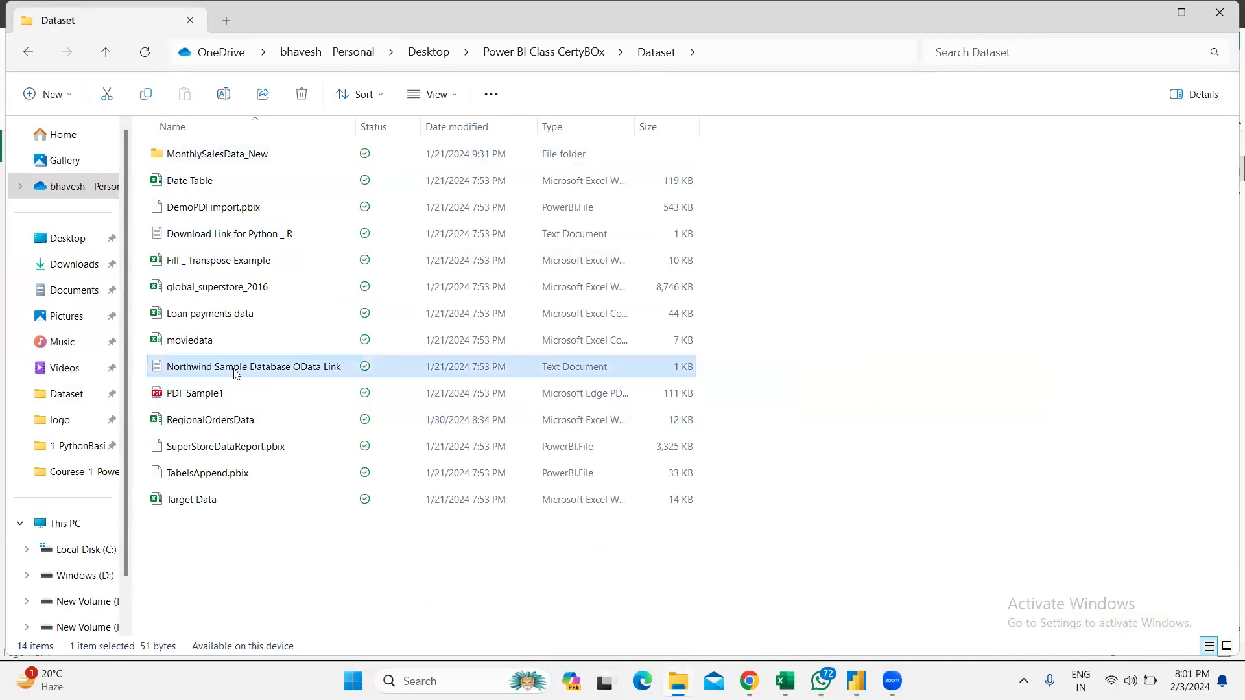
{"action": "left_click", "coordinate": [236, 371]}
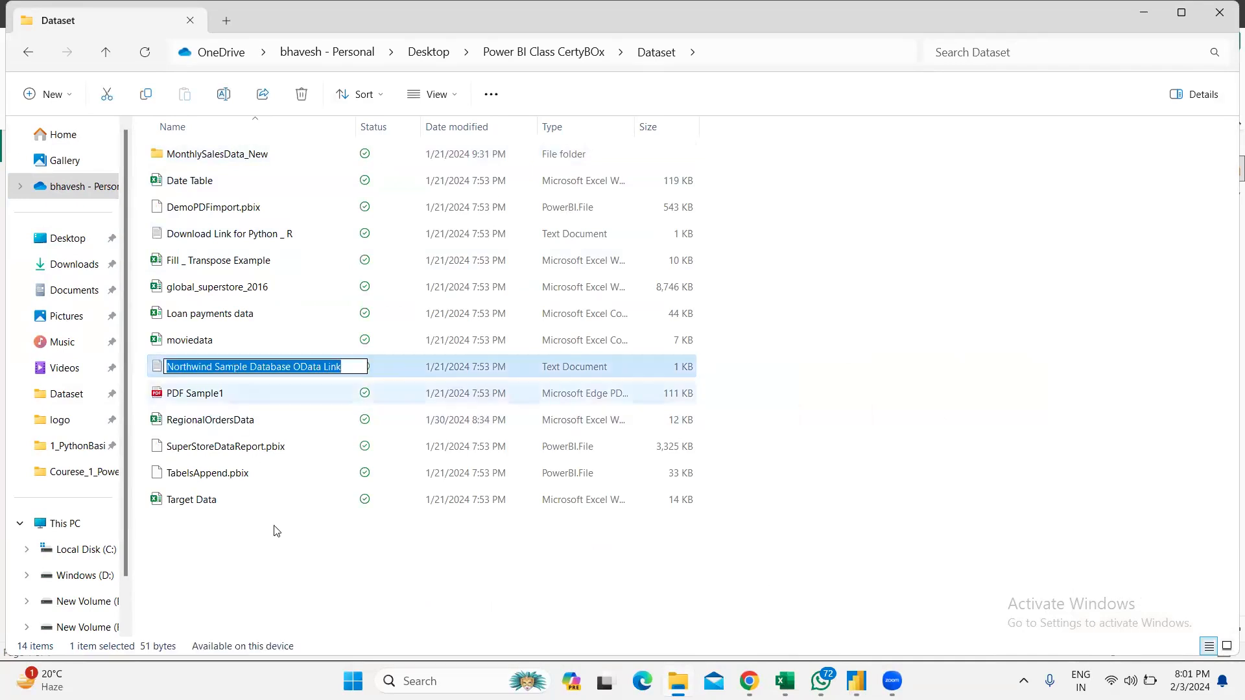
{"action": "left_click", "coordinate": [270, 464]}
{"action": "double_click", "coordinate": [265, 364]}
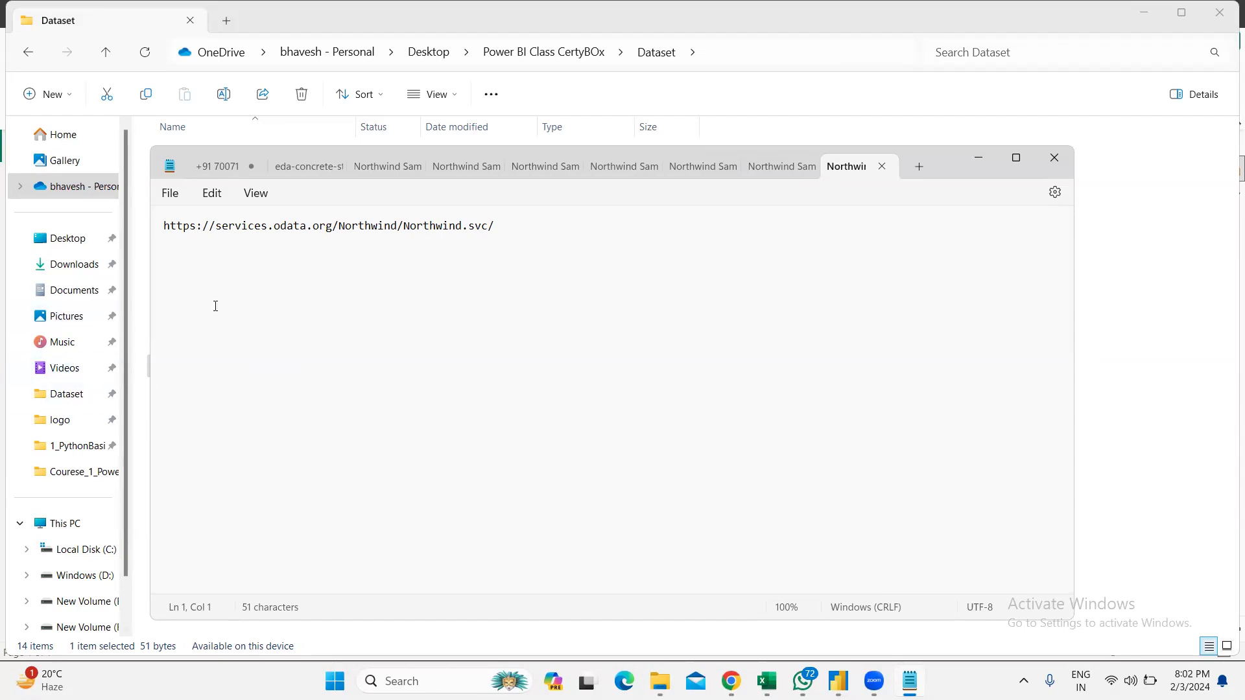
{"action": "left_click_drag", "start_coordinate": [517, 222], "coordinate": [163, 227]}
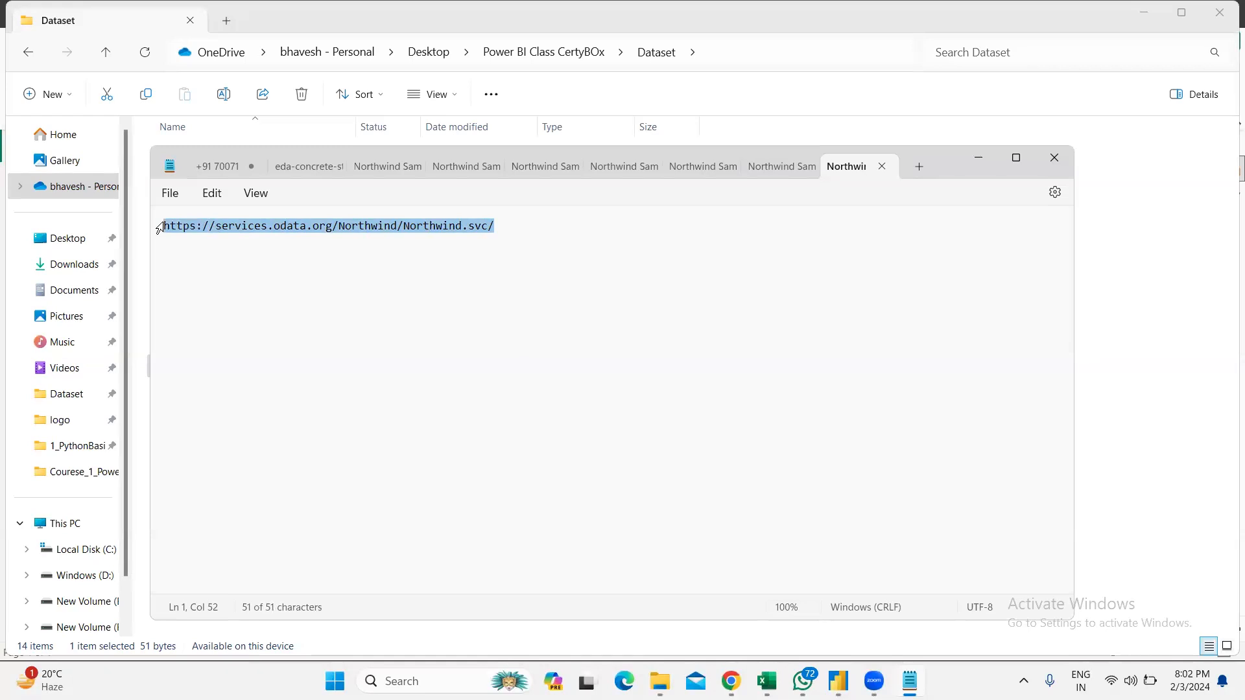
{"action": "left_click", "coordinate": [1061, 159]}
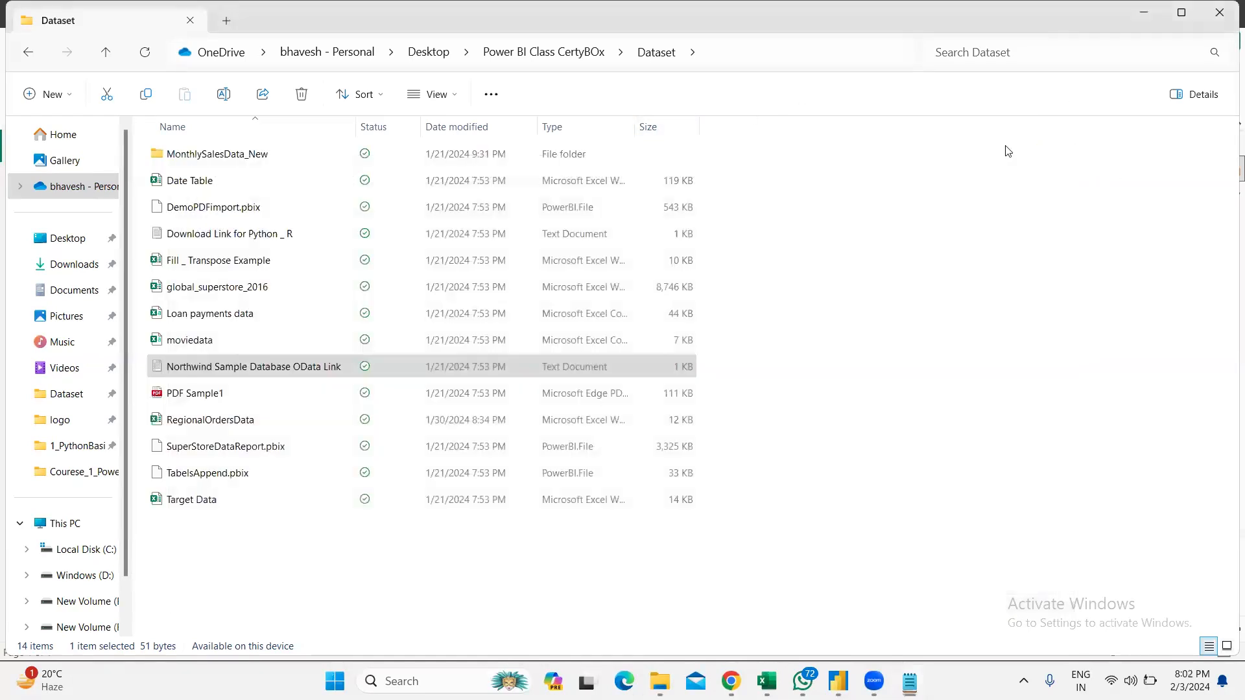
{"action": "left_click", "coordinate": [1148, 13]}
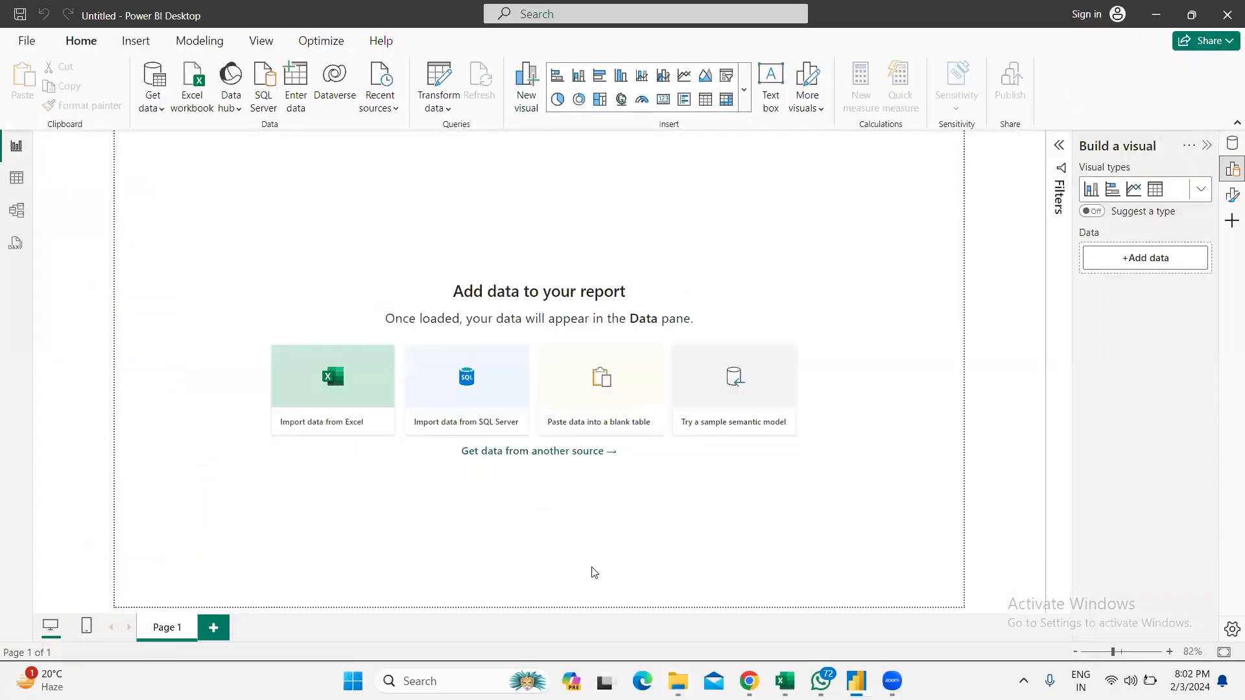
{"action": "mouse_move", "coordinate": [855, 678]}
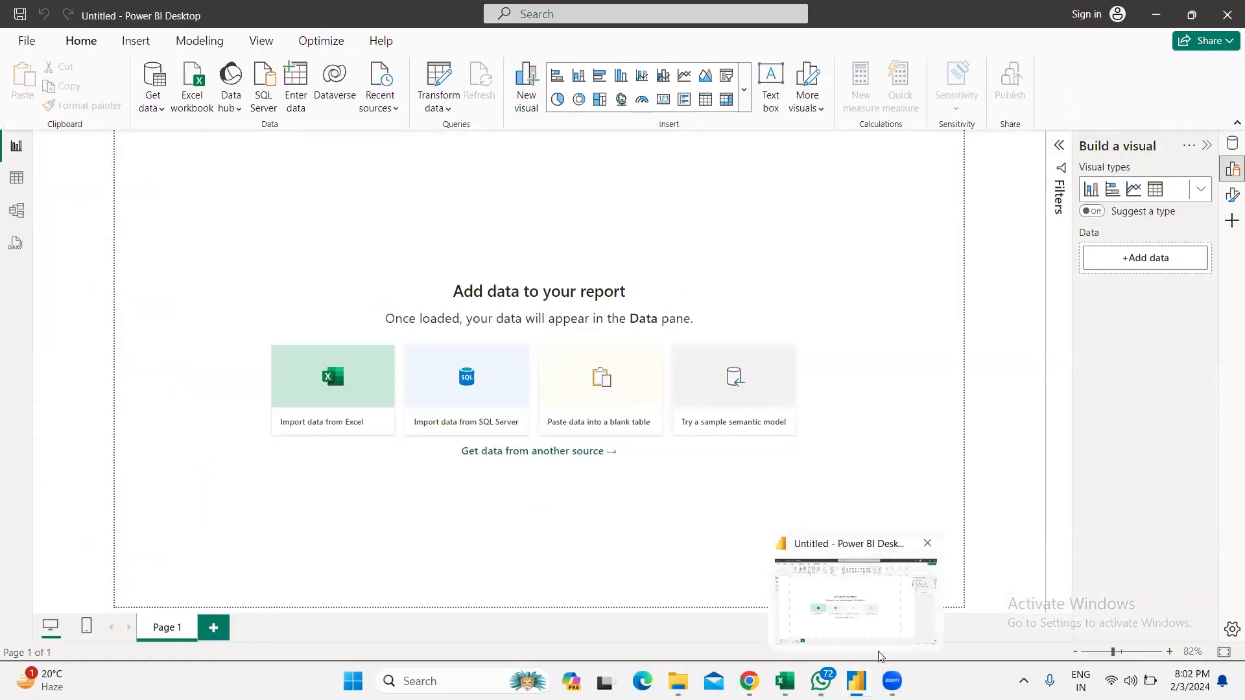
{"action": "left_click", "coordinate": [161, 114]}
{"action": "left_click", "coordinate": [223, 159]}
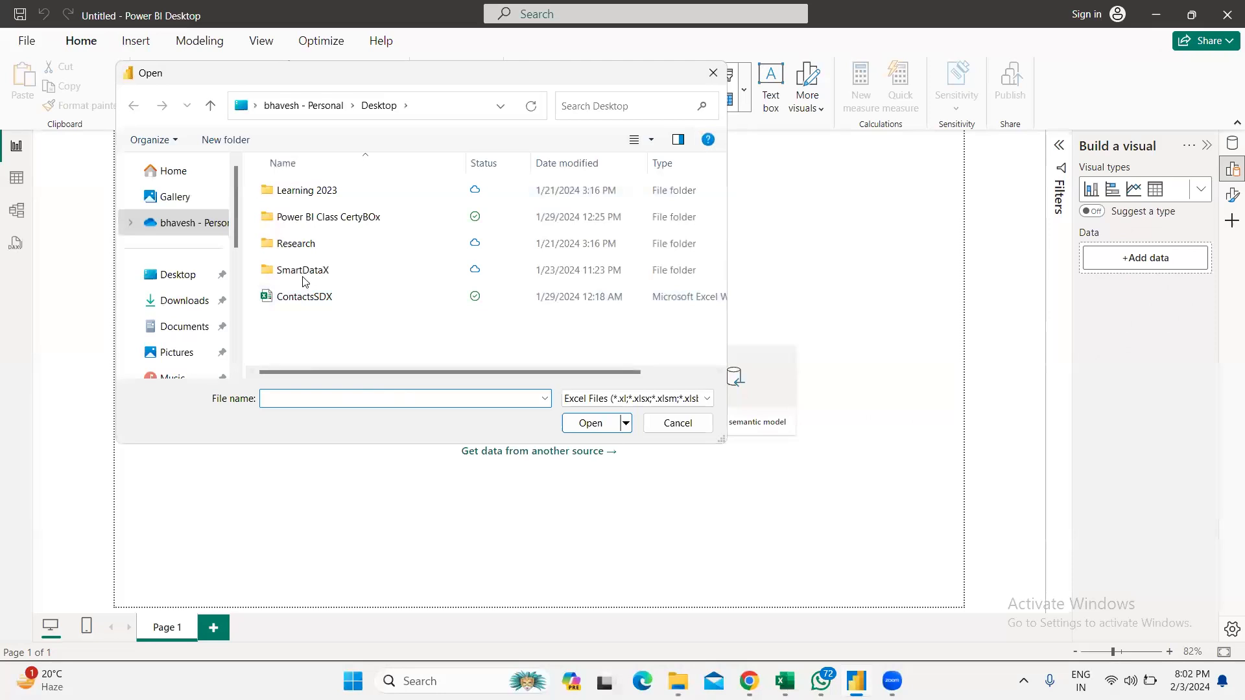
{"action": "left_click", "coordinate": [718, 79]}
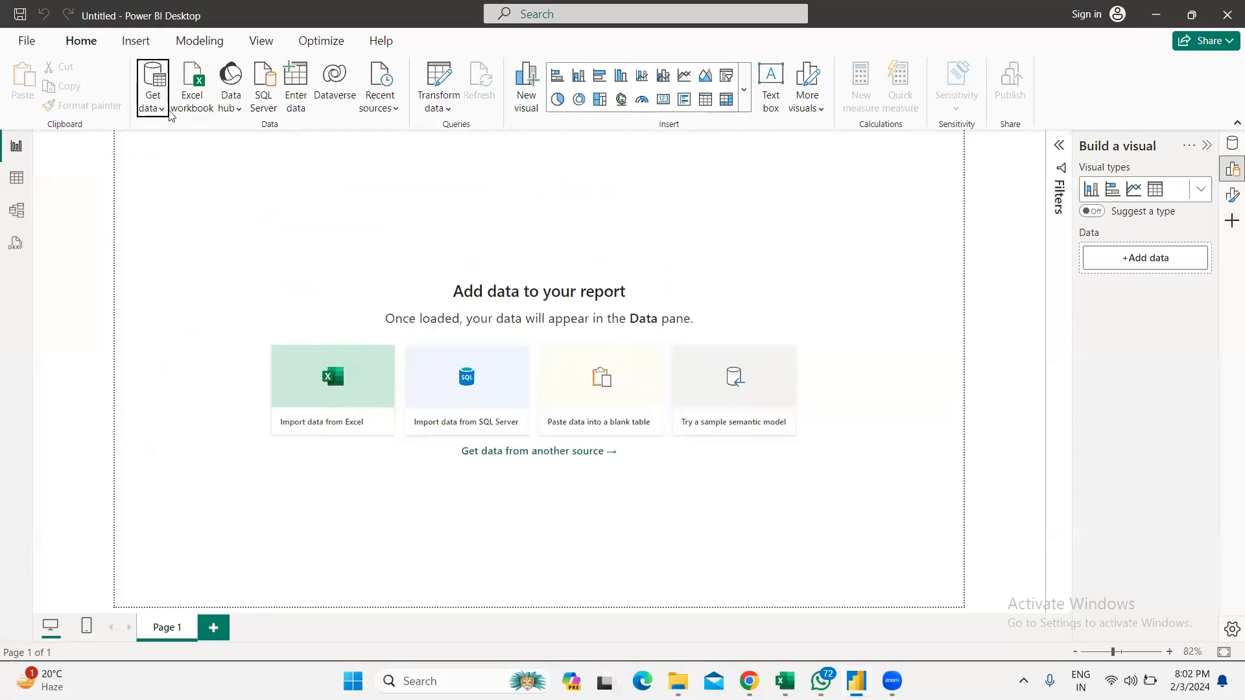
{"action": "left_click", "coordinate": [161, 109]}
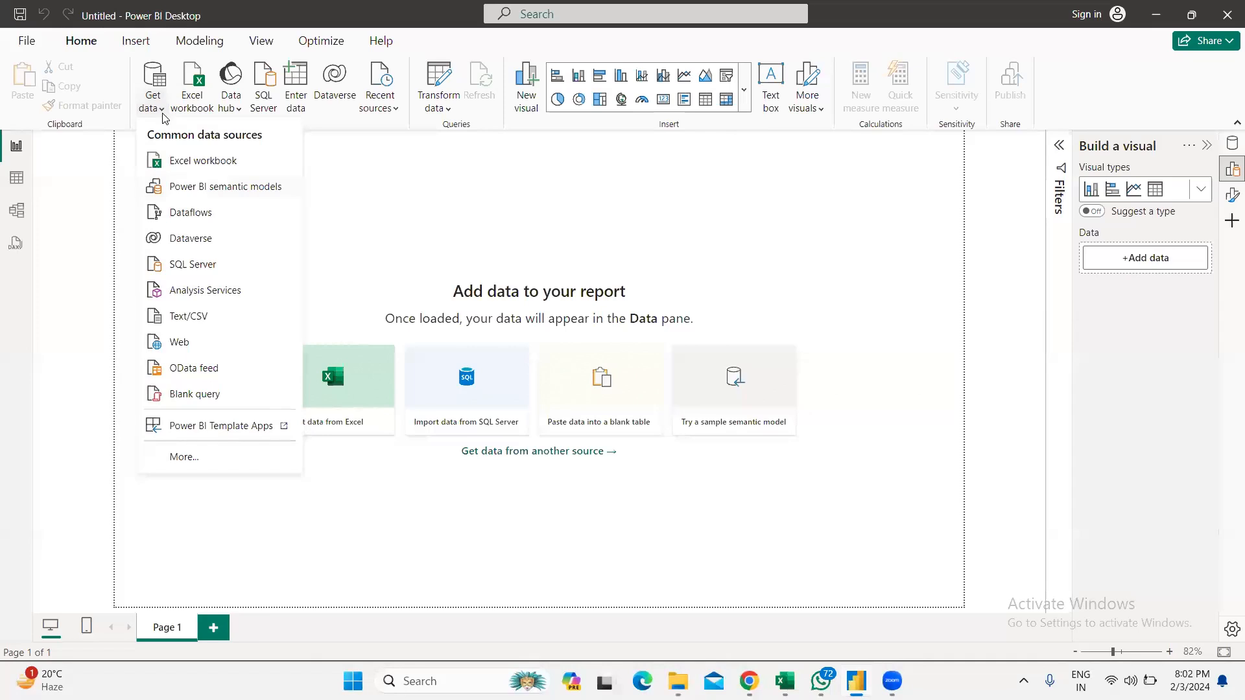
{"action": "left_click", "coordinate": [223, 369]}
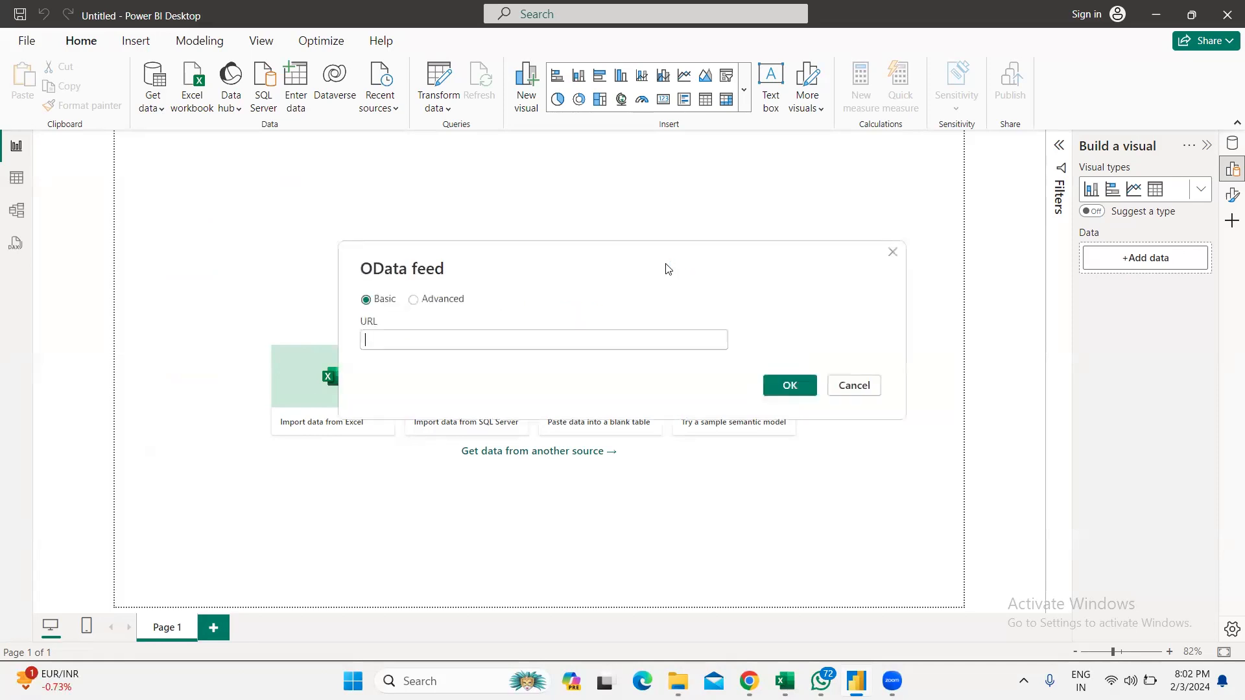
{"action": "type", "text": "https://services.odata.org/Northwind/Northwind.svc/"}
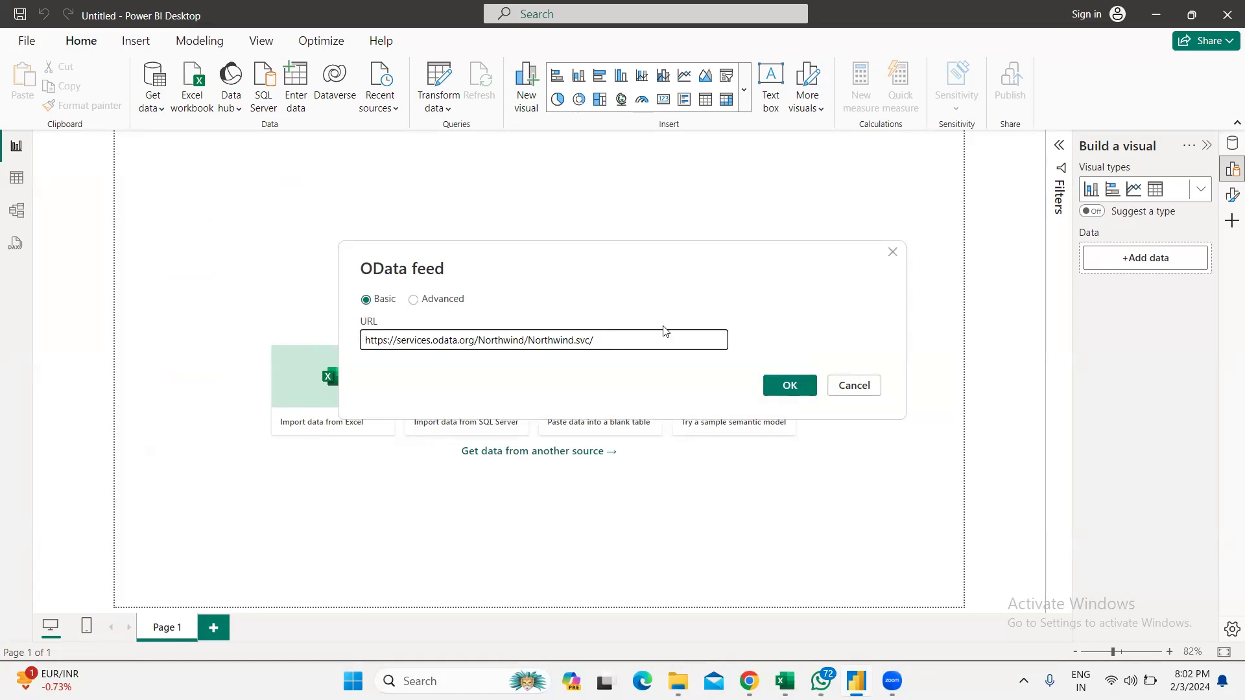
{"action": "left_click", "coordinate": [788, 384]}
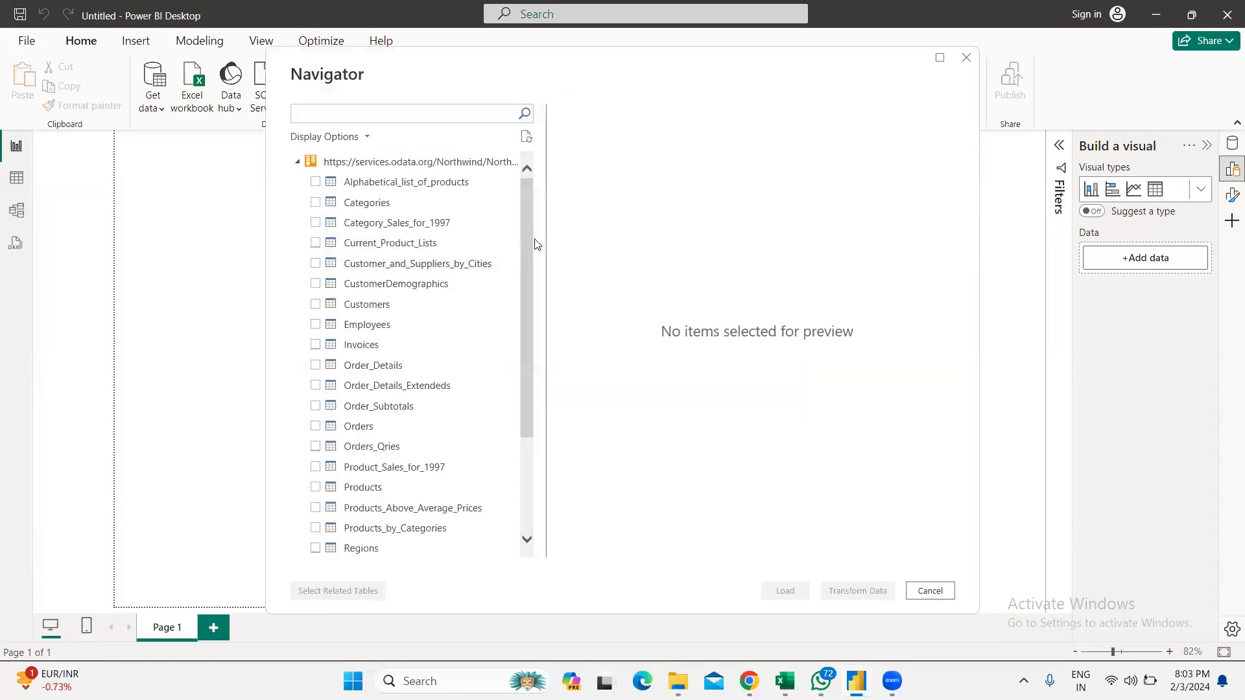
Step: Load the Categories, Customers, Order_Details, Orders and Products tables from the Northwind feed into the report
{"action": "left_click_drag", "start_coordinate": [525, 231], "coordinate": [530, 282]}
{"action": "left_click", "coordinate": [315, 203]}
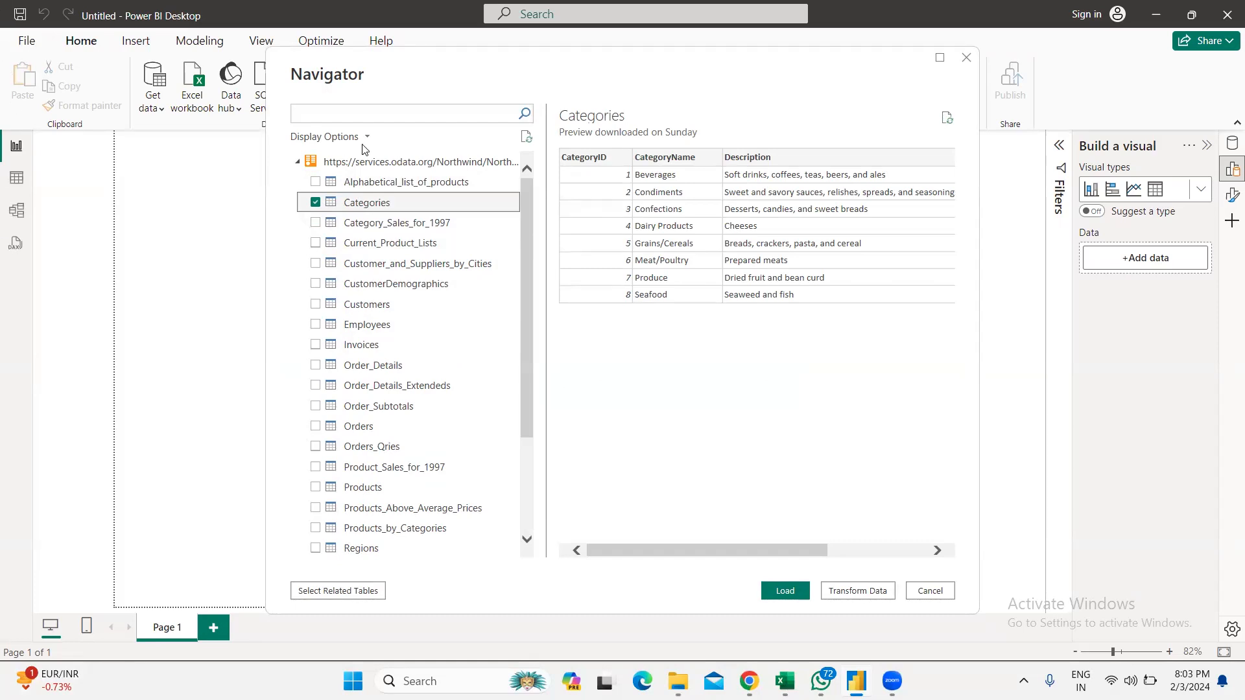
{"action": "left_click", "coordinate": [316, 305]}
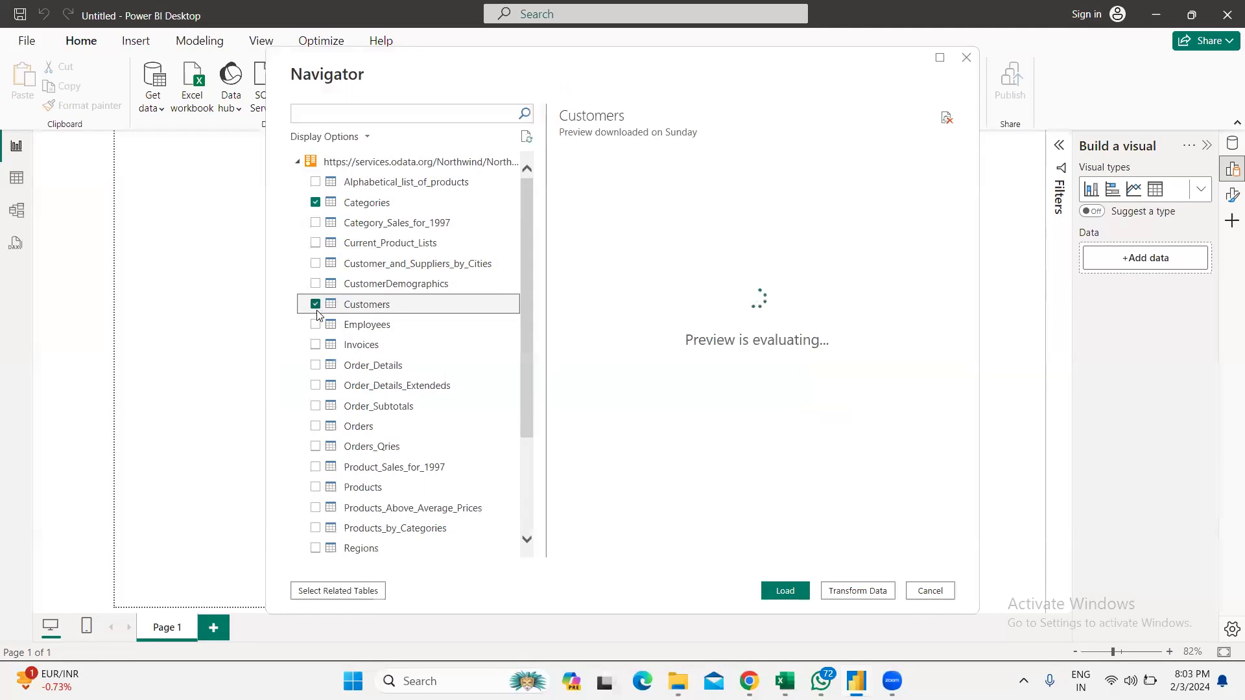
{"action": "left_click", "coordinate": [315, 366]}
{"action": "left_click", "coordinate": [317, 426]}
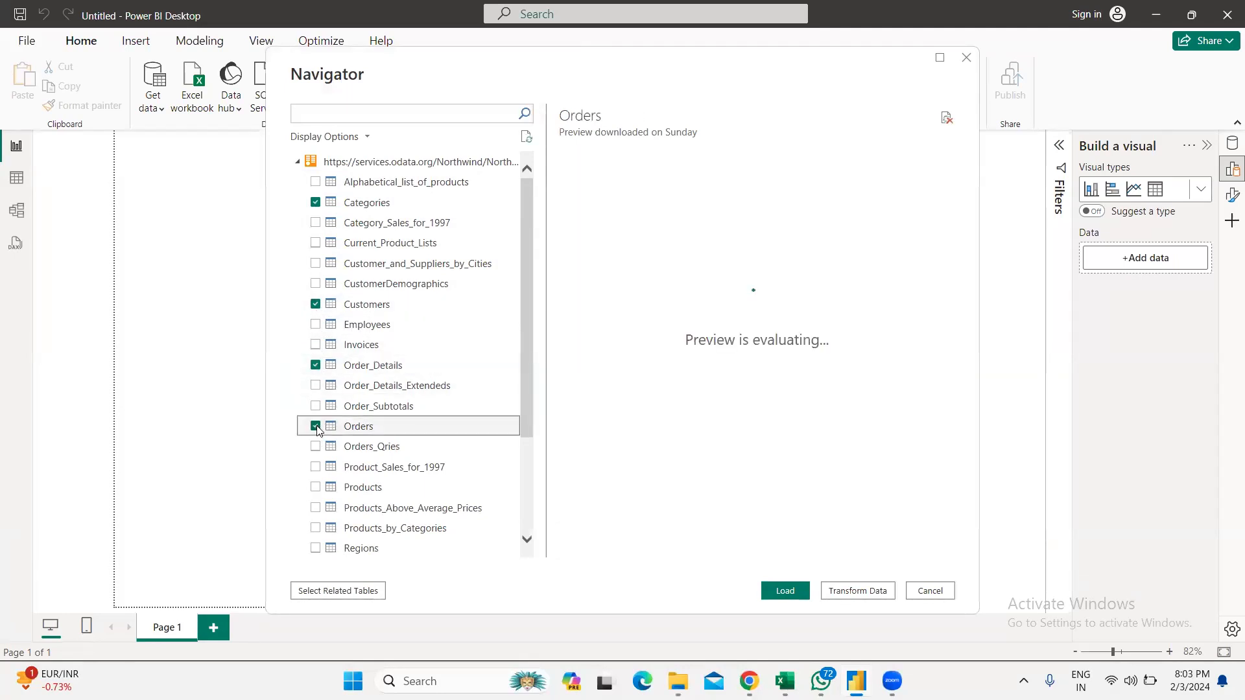
{"action": "left_click", "coordinate": [315, 490]}
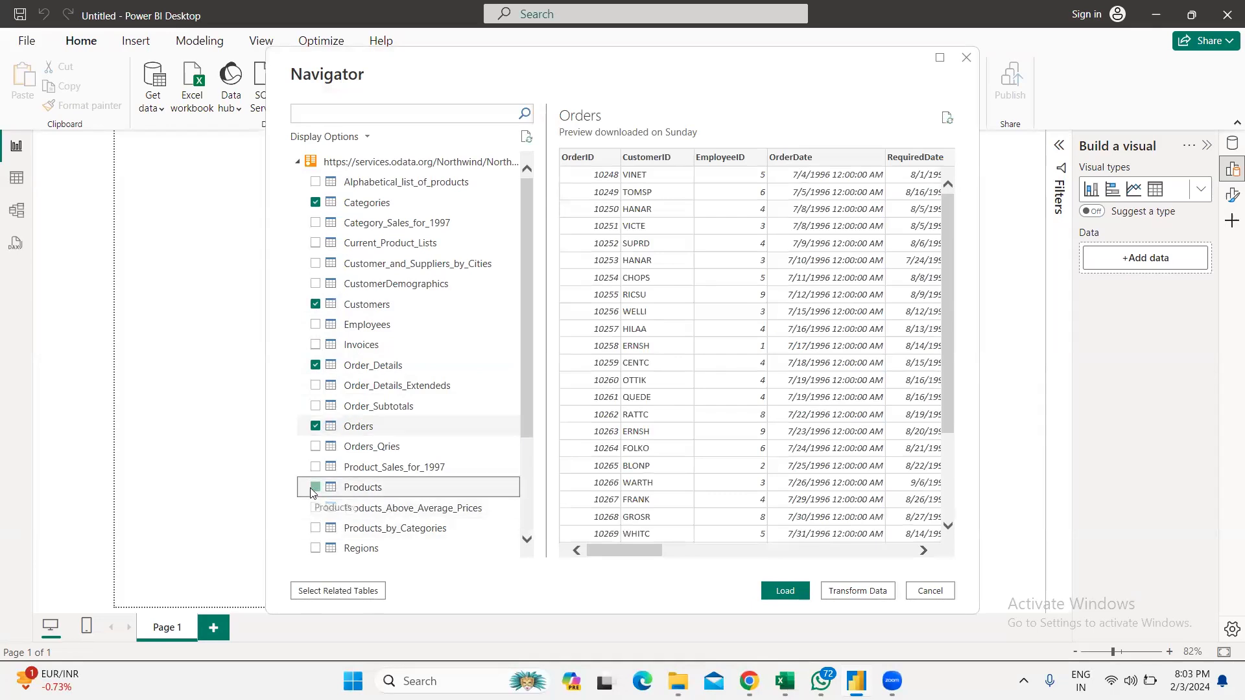
{"action": "left_click", "coordinate": [787, 592]}
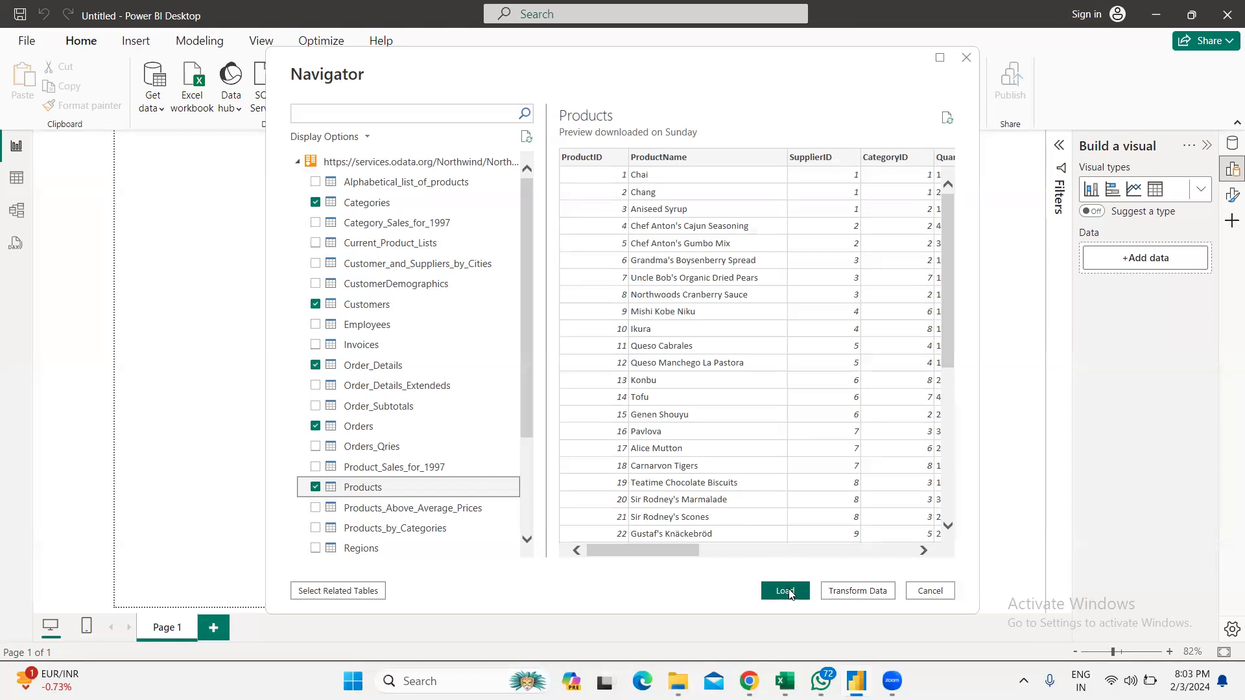
{"action": "left_click", "coordinate": [787, 592]}
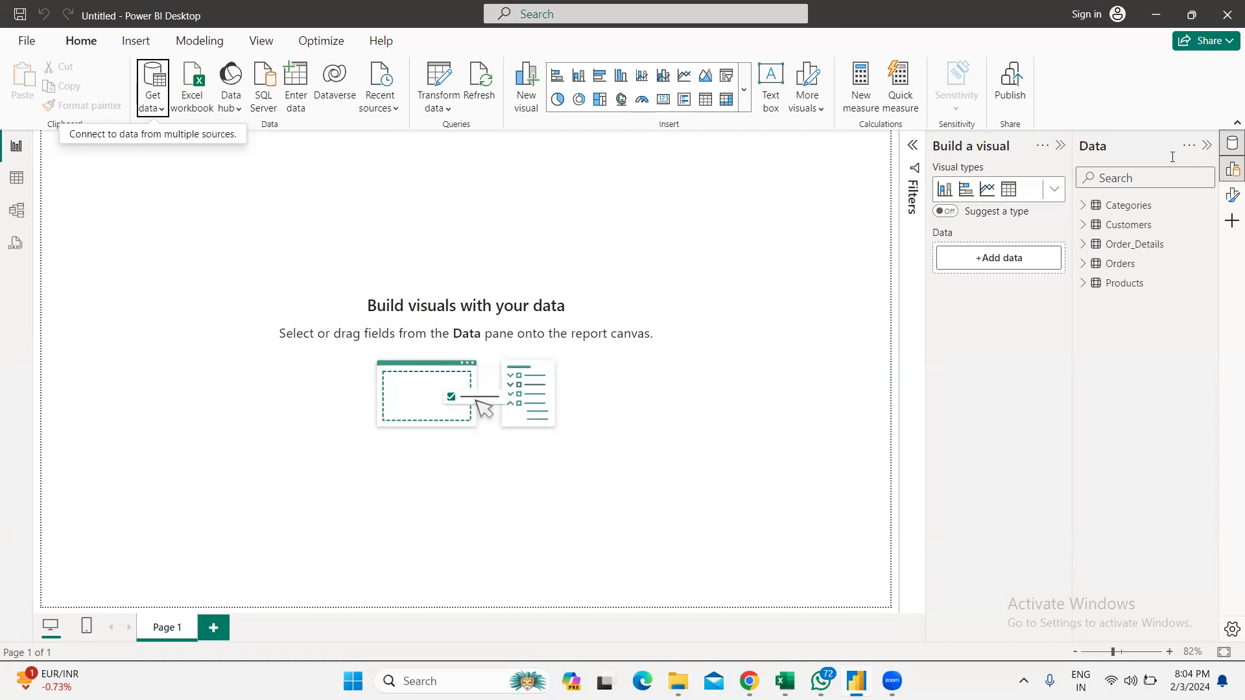
Step: Examine the fields of the Order_Details, Orders and Products tables in turn, collapsing each one again
{"action": "left_click", "coordinate": [1083, 247]}
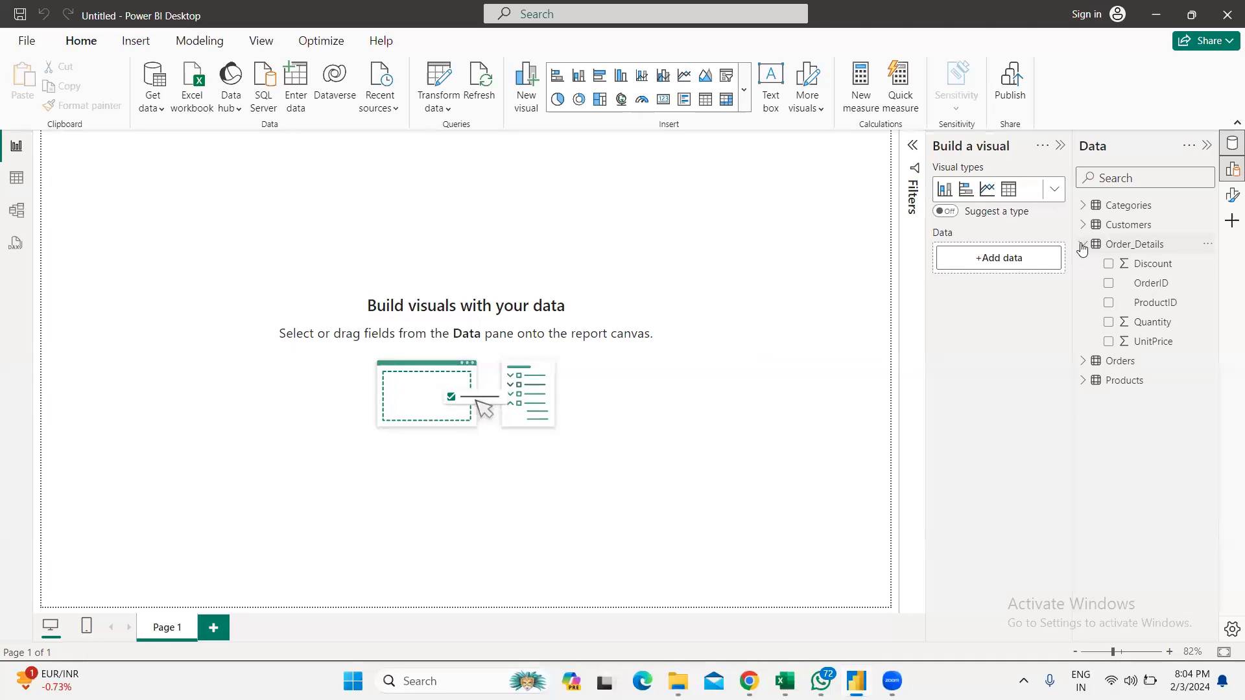
{"action": "left_click", "coordinate": [1083, 246]}
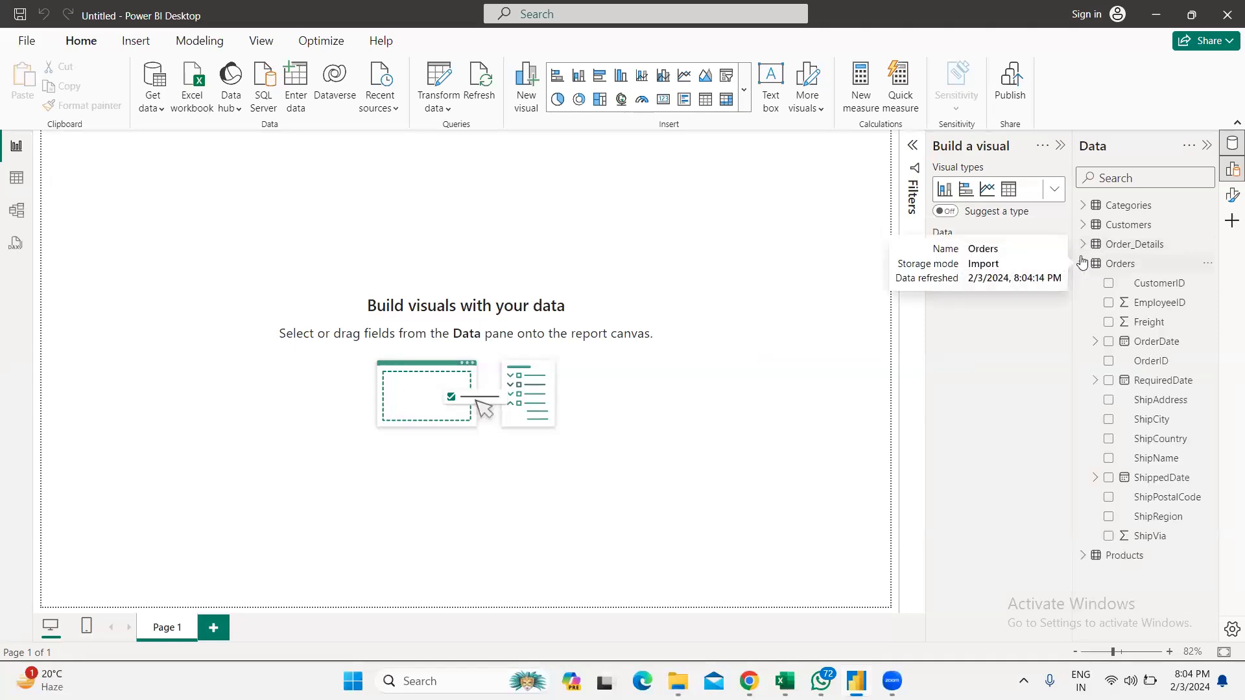
{"action": "left_click", "coordinate": [1082, 262]}
{"action": "left_click", "coordinate": [1082, 285]}
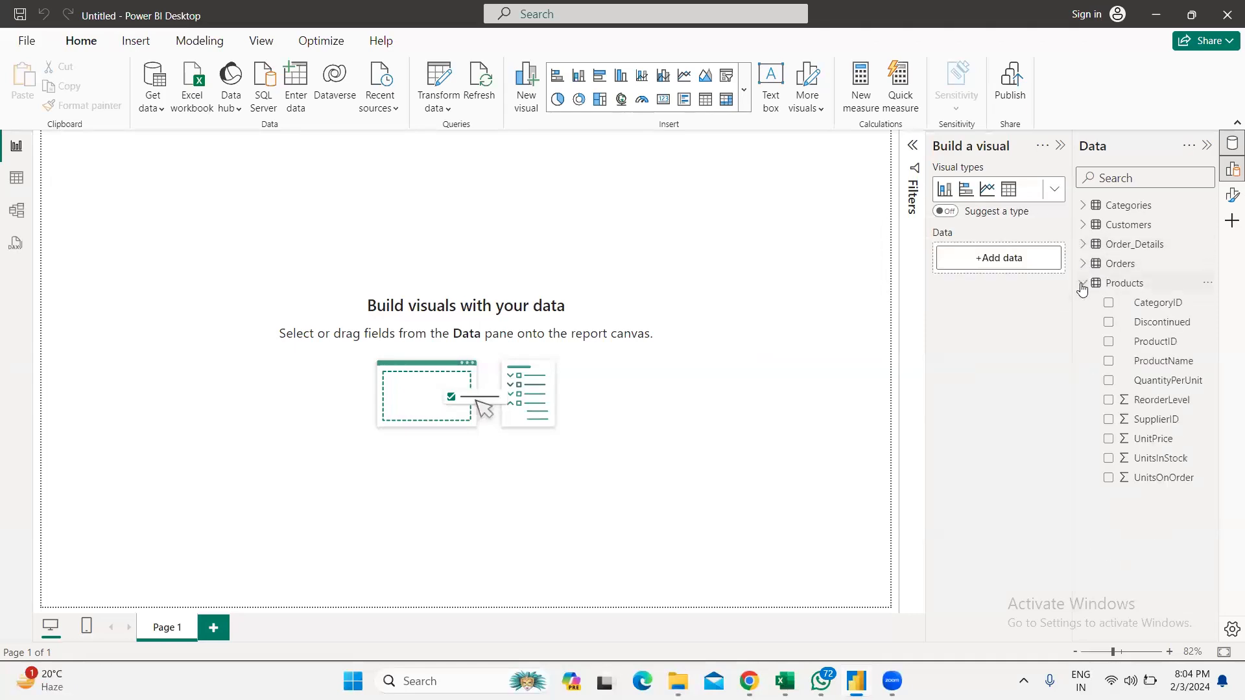
{"action": "left_click", "coordinate": [1082, 286]}
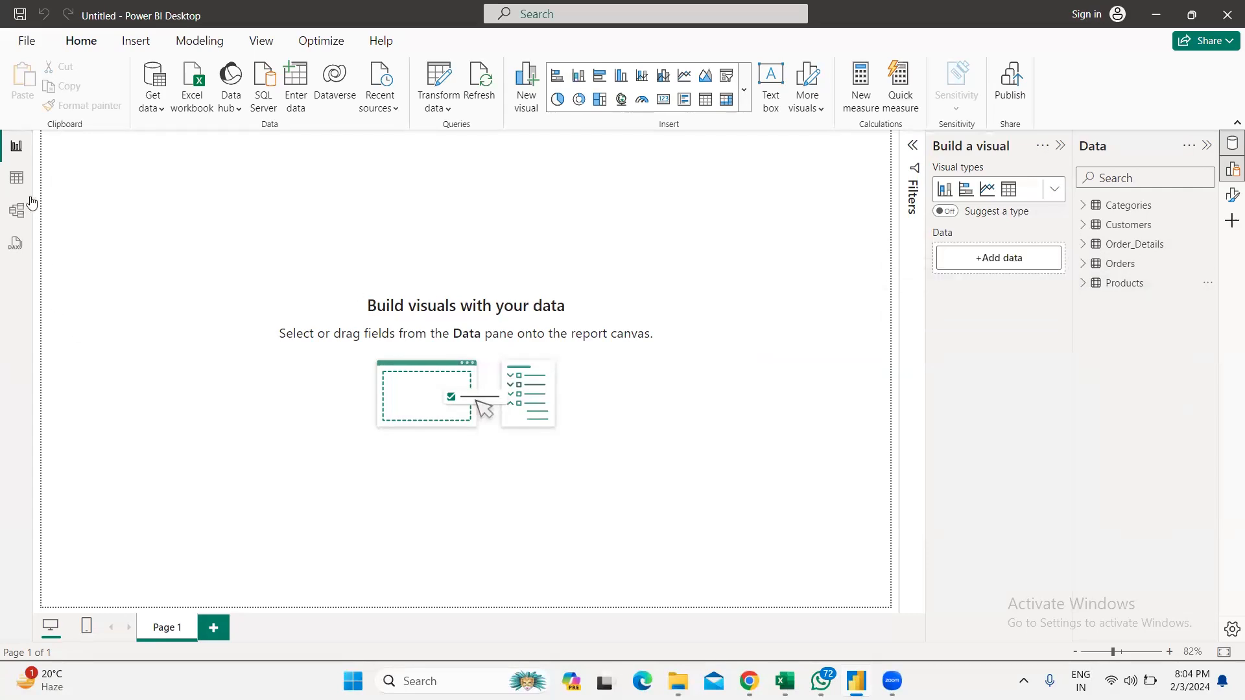
Step: Compare Table view, showing the Categories table, with Report view and finish in Table view
{"action": "left_click", "coordinate": [16, 179]}
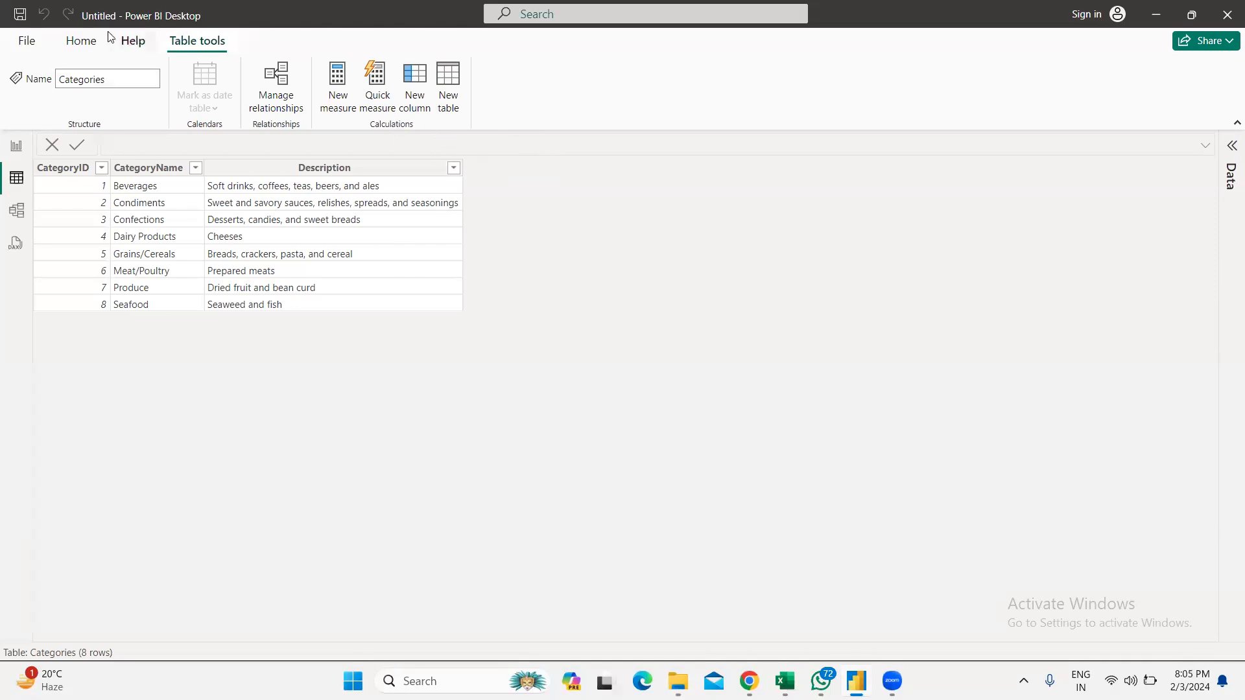
{"action": "left_click", "coordinate": [81, 40]}
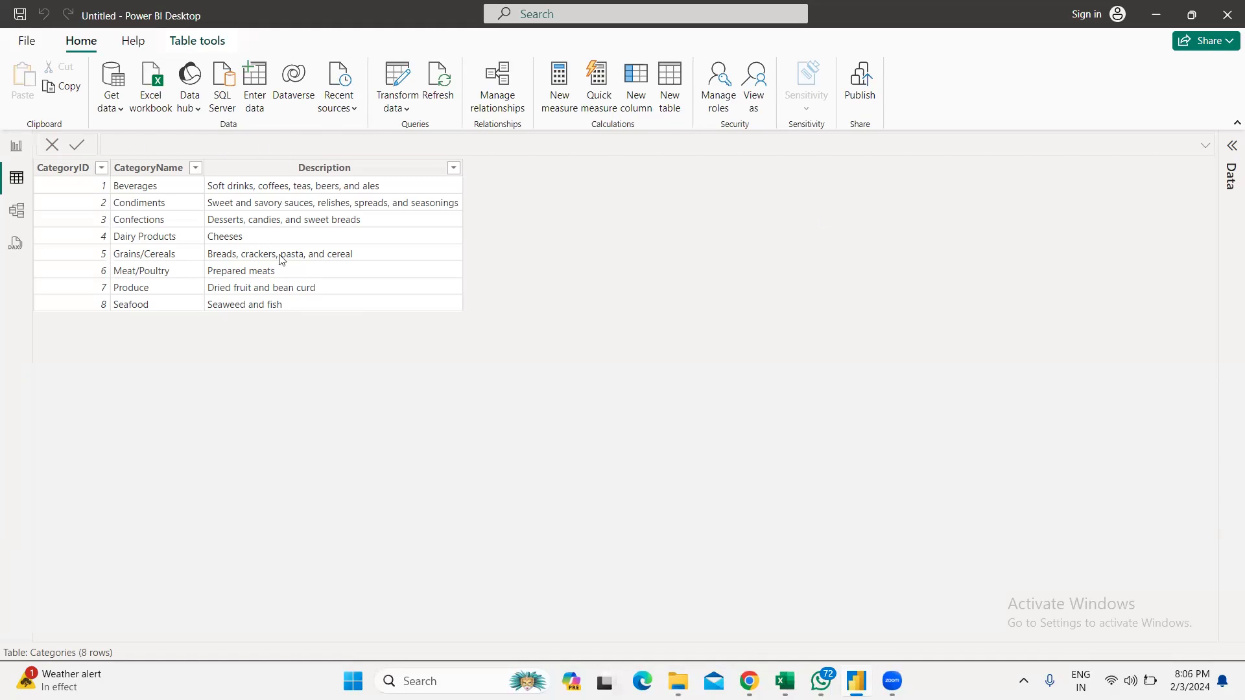
{"action": "left_click", "coordinate": [14, 148]}
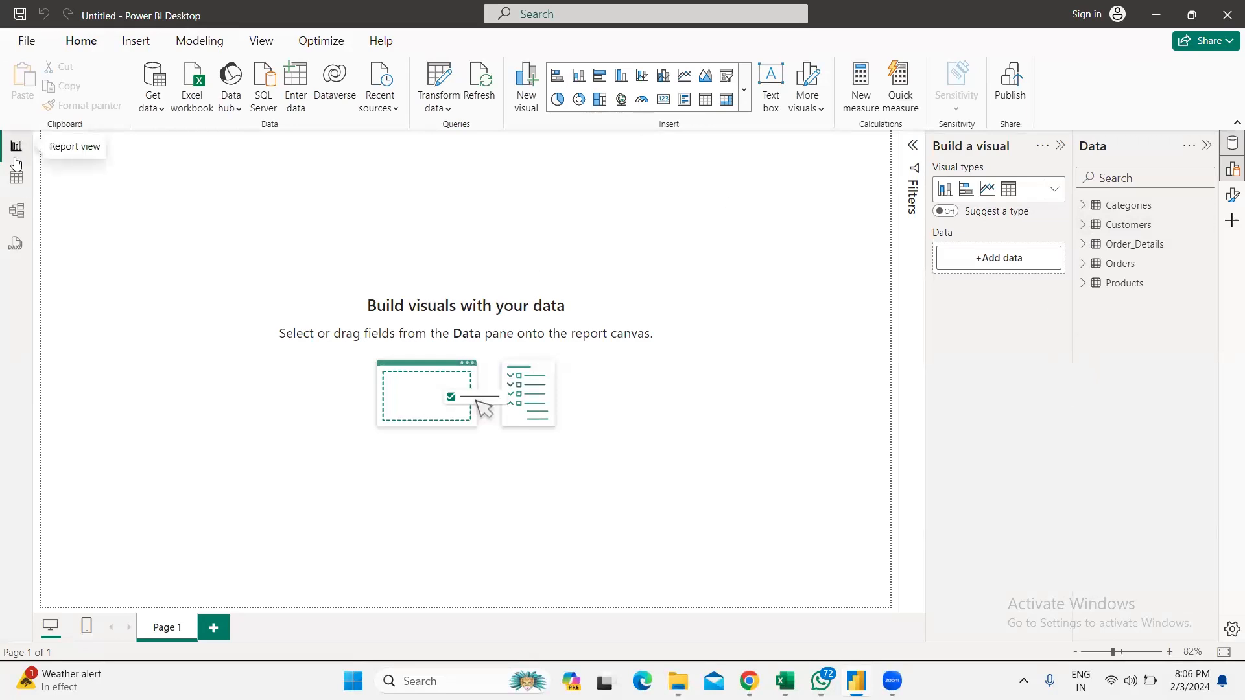
{"action": "left_click", "coordinate": [17, 180]}
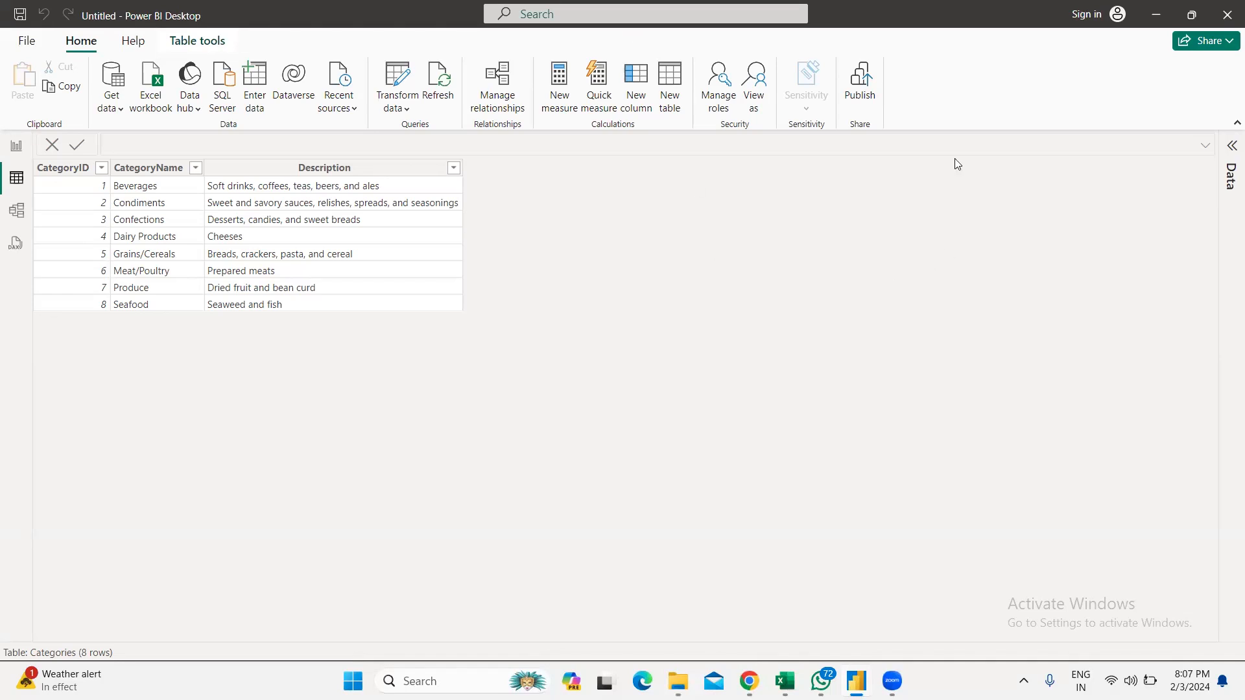
Step: Try to add a new calculated column to the Categories table, discarding it without entering a formula
{"action": "left_click", "coordinate": [636, 90]}
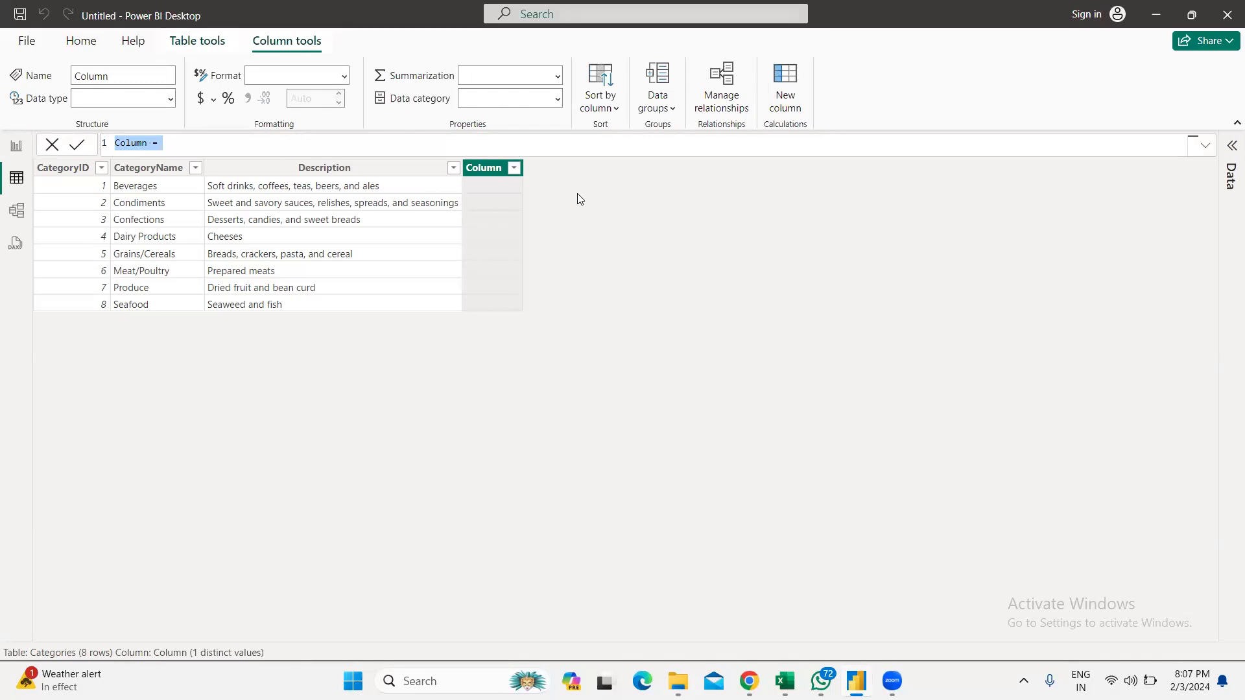
{"action": "key", "text": "Escape"}
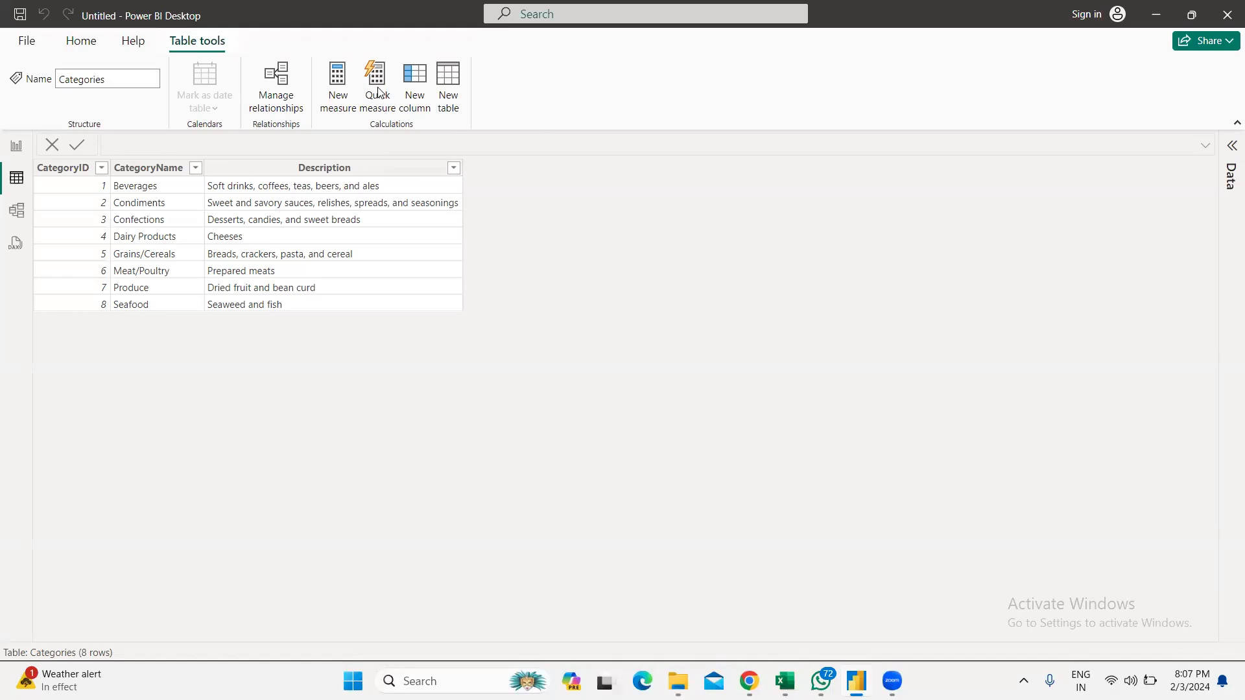
Step: Add a calculated column named New Col to the Categories table
{"action": "left_click", "coordinate": [420, 83]}
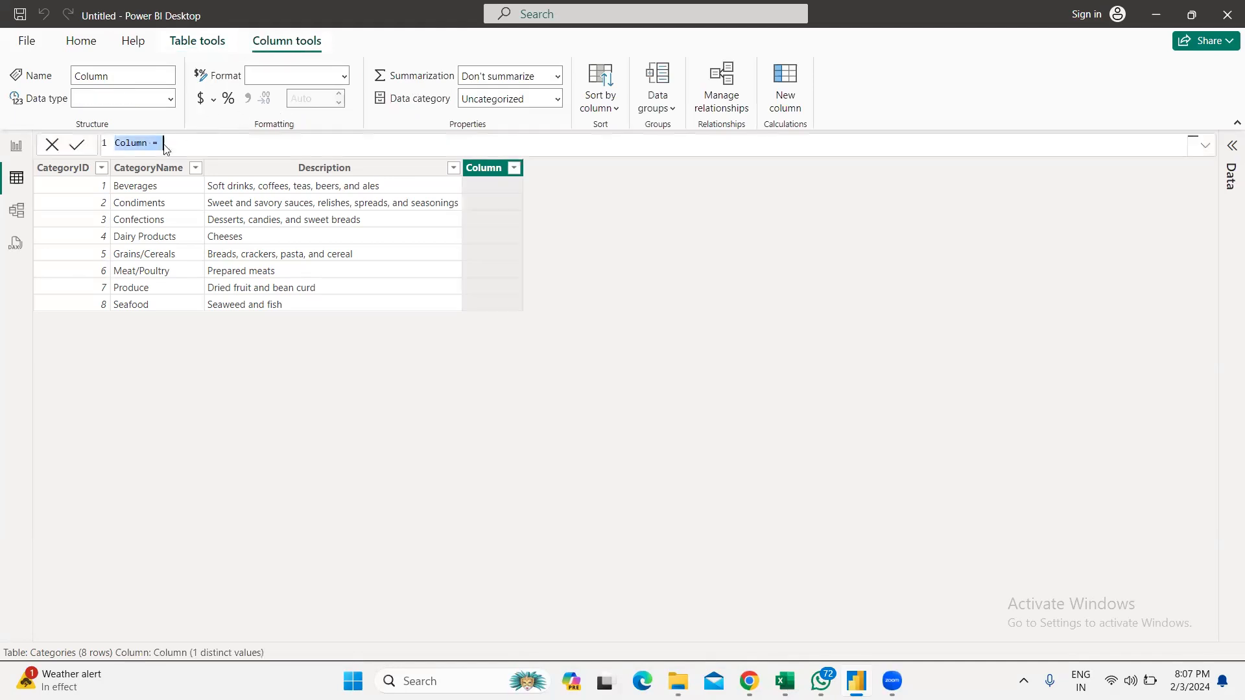
{"action": "left_click", "coordinate": [152, 143]}
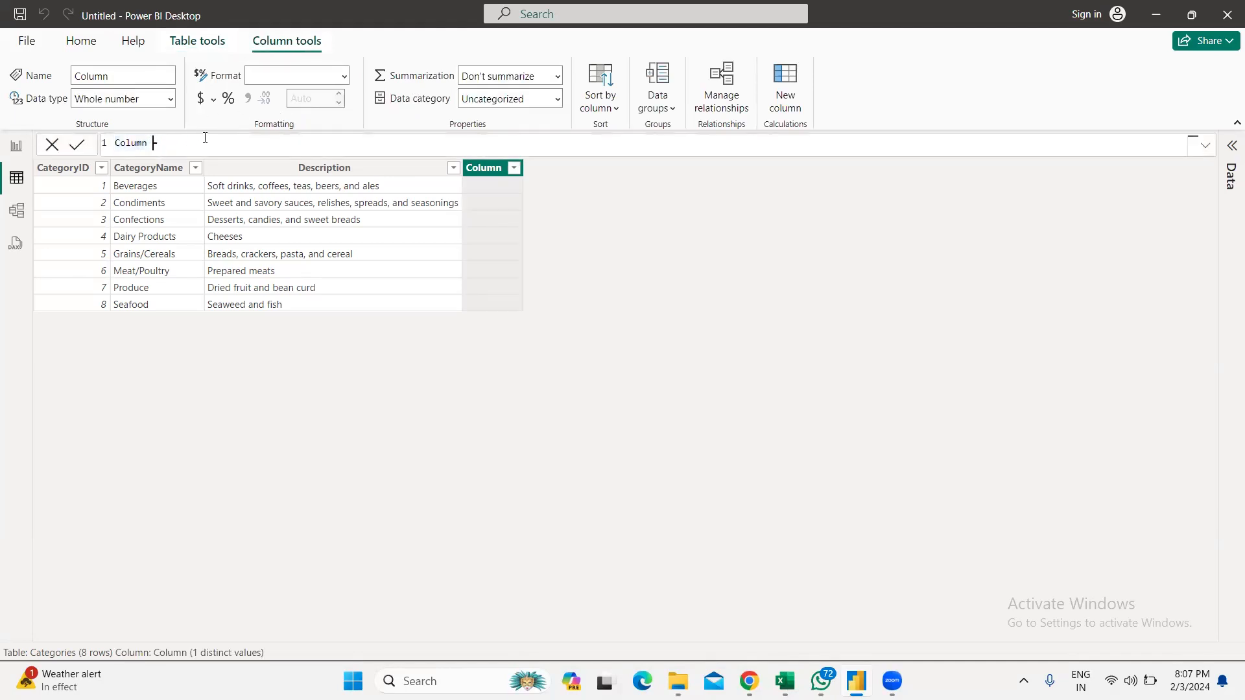
{"action": "key", "text": "BackSpace"}
{"action": "key", "text": "BackSpace"}
{"action": "key", "text": "BackSpace"}
{"action": "key", "text": "BackSpace"}
{"action": "key", "text": "BackSpace"}
{"action": "key", "text": "BackSpace"}
{"action": "key", "text": "BackSpace"}
{"action": "type", "text": "New Col = "}
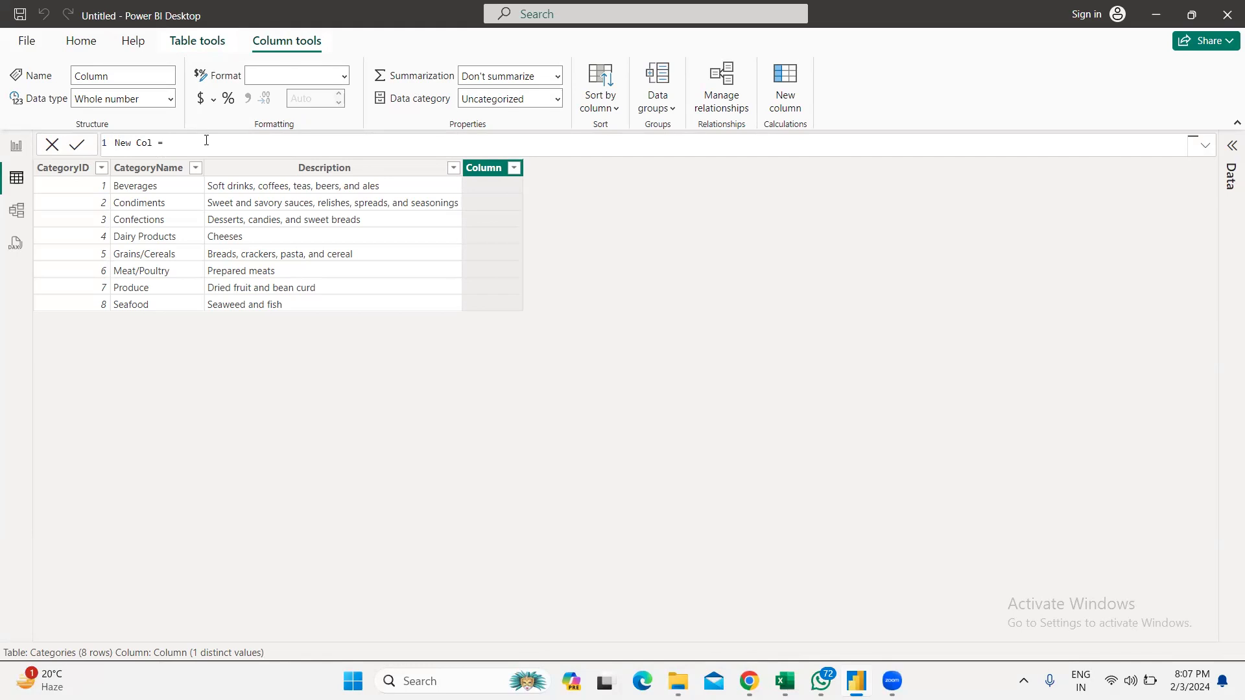
Step: Define New Col as the constant text "CertyBox" and commit the formula
{"action": "type", "text": "+"}
{"action": "key", "text": "BackSpace"}
{"action": "type", "text": "\"CertyBox\""}
{"action": "key", "text": "Return"}
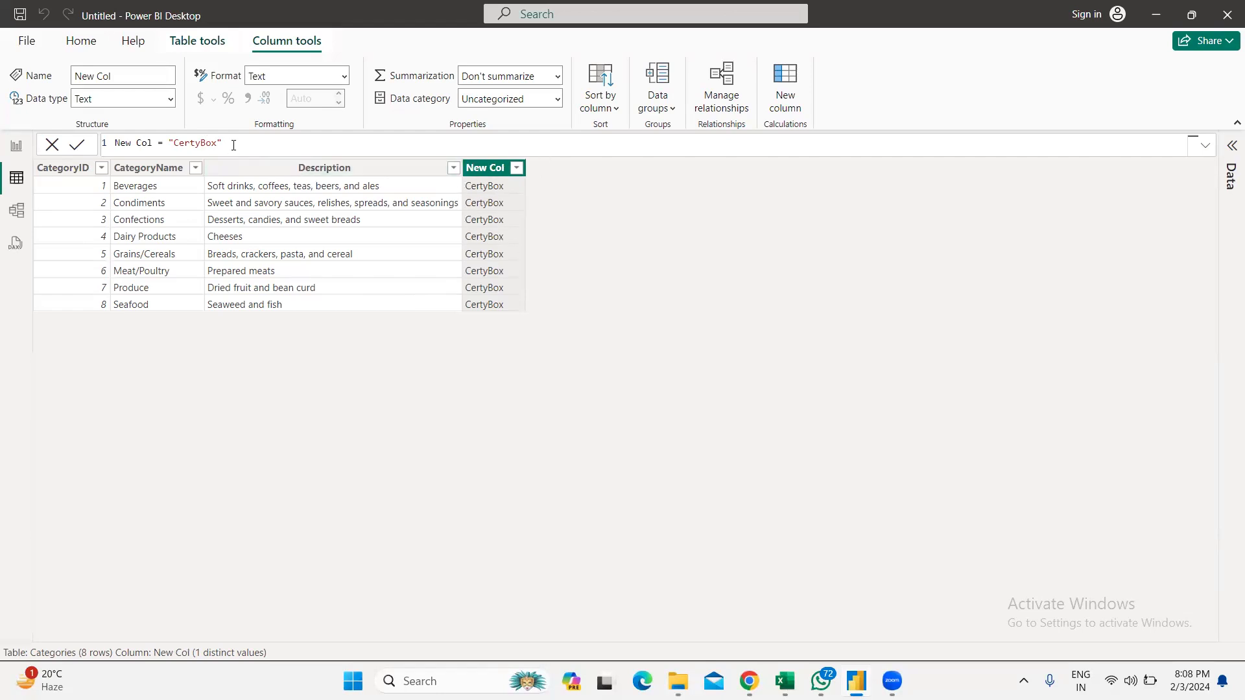
Step: Add a calculated column to the Categories table with the formula Num Column = 100
{"action": "left_click", "coordinate": [782, 95]}
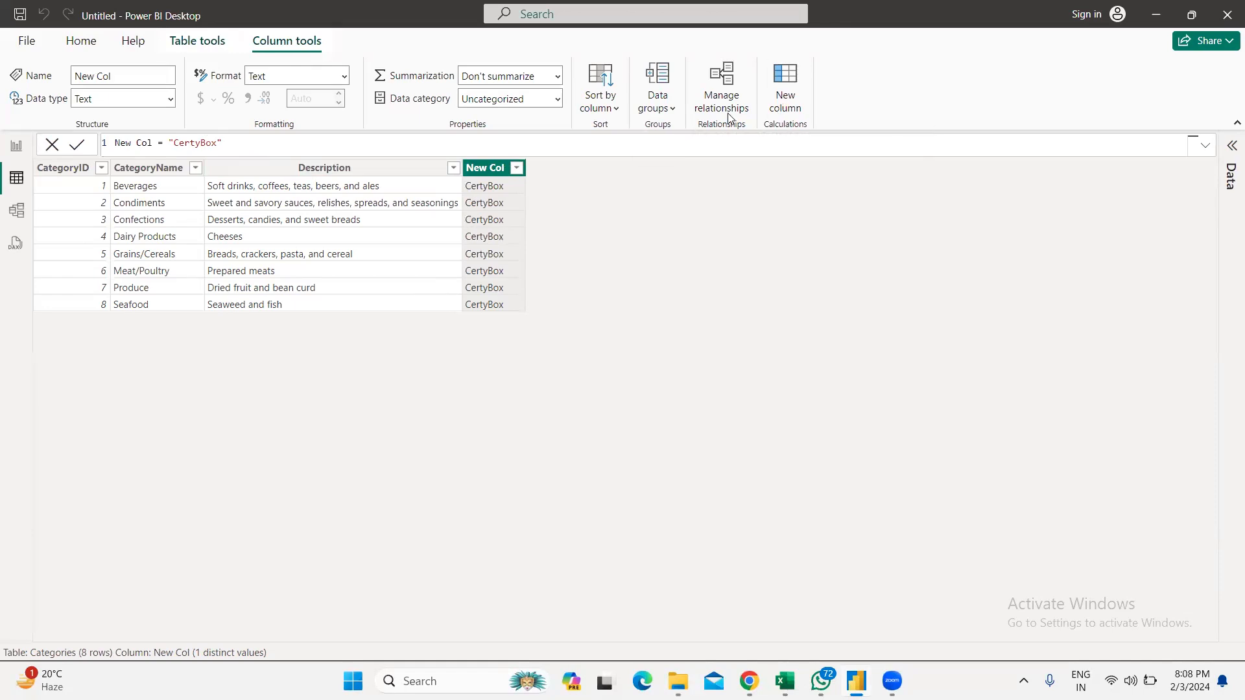
{"action": "double_click", "coordinate": [143, 142]}
{"action": "left_click", "coordinate": [116, 143]}
{"action": "type", "text": "Num Column ="}
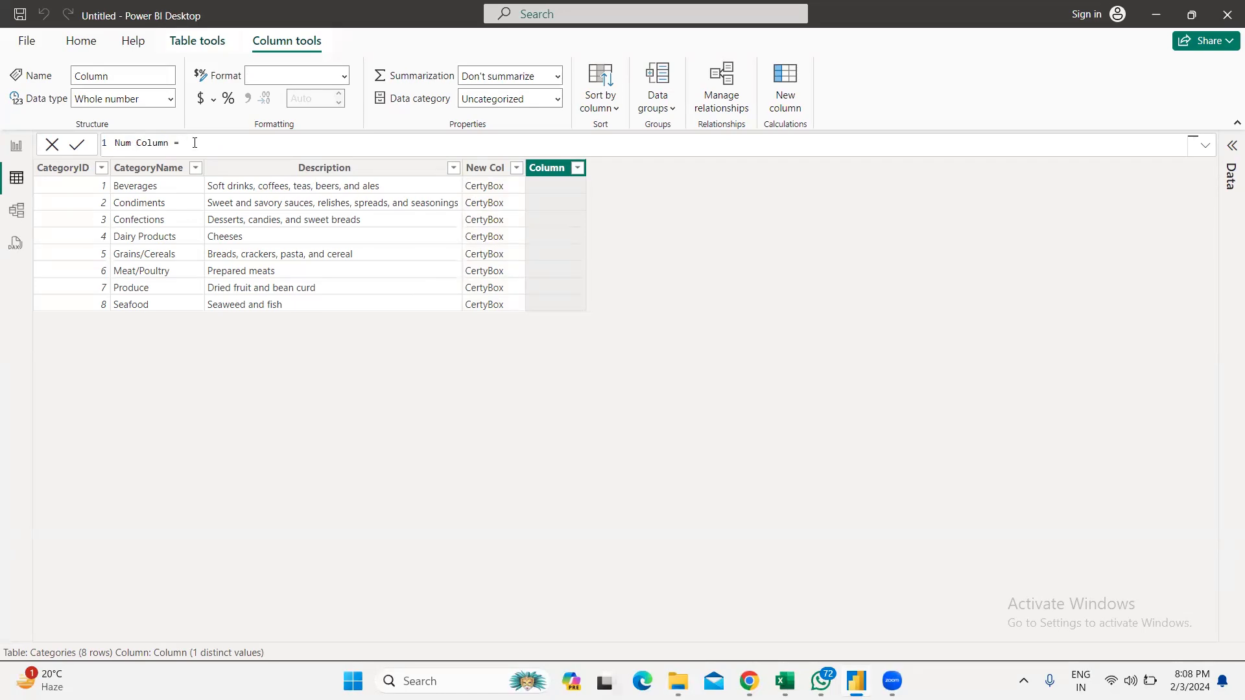
{"action": "left_click", "coordinate": [195, 143]}
{"action": "type", "text": "100"}
{"action": "key", "text": "Return"}
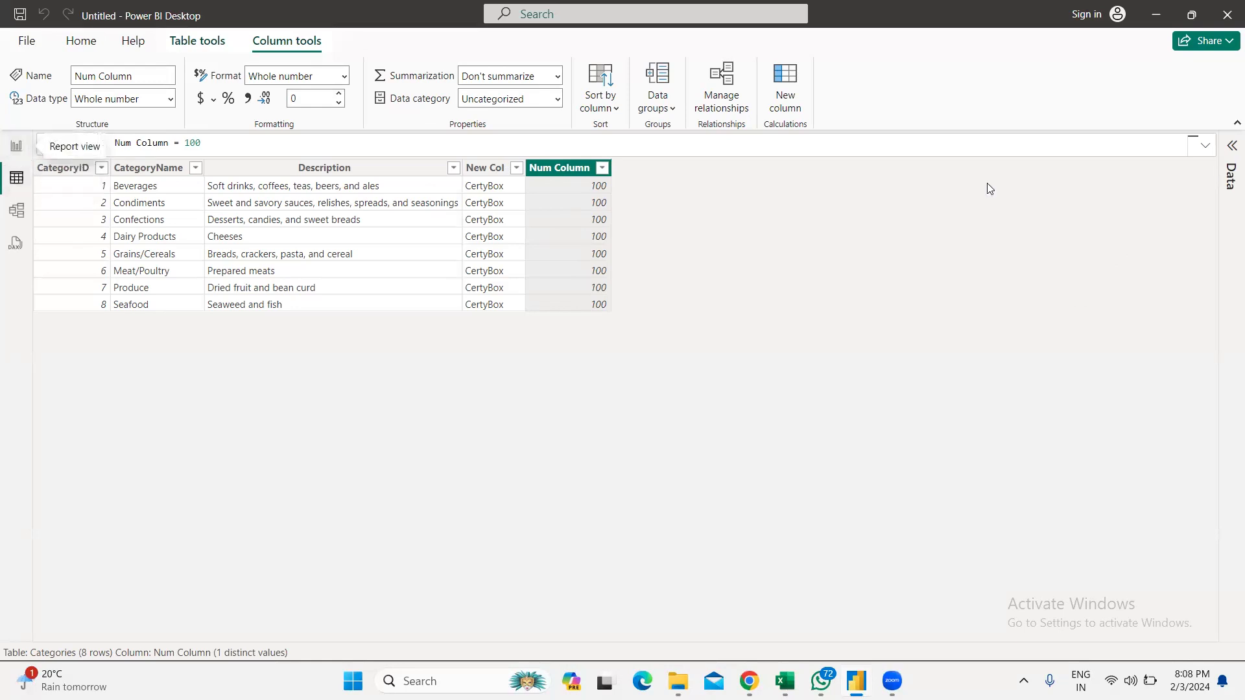
Step: Collapse the Categories fields and display the Orders table's data through to its ShipCountry column
{"action": "left_click", "coordinate": [1232, 145]}
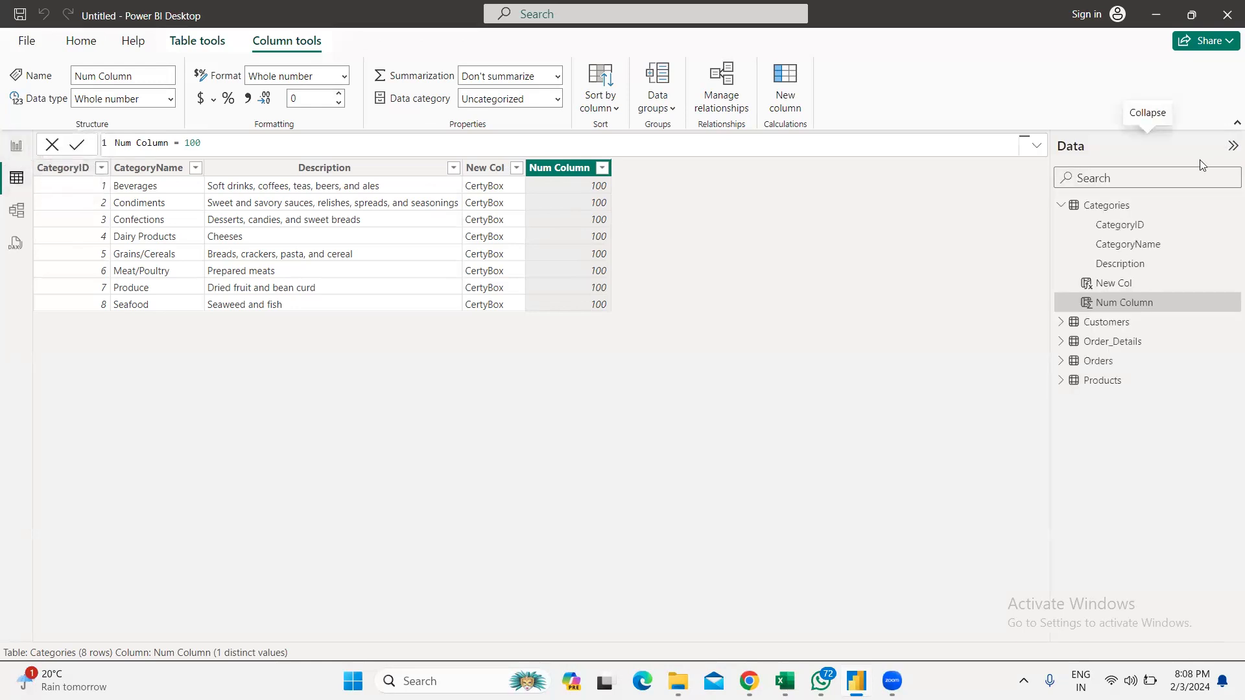
{"action": "left_click", "coordinate": [1061, 205]}
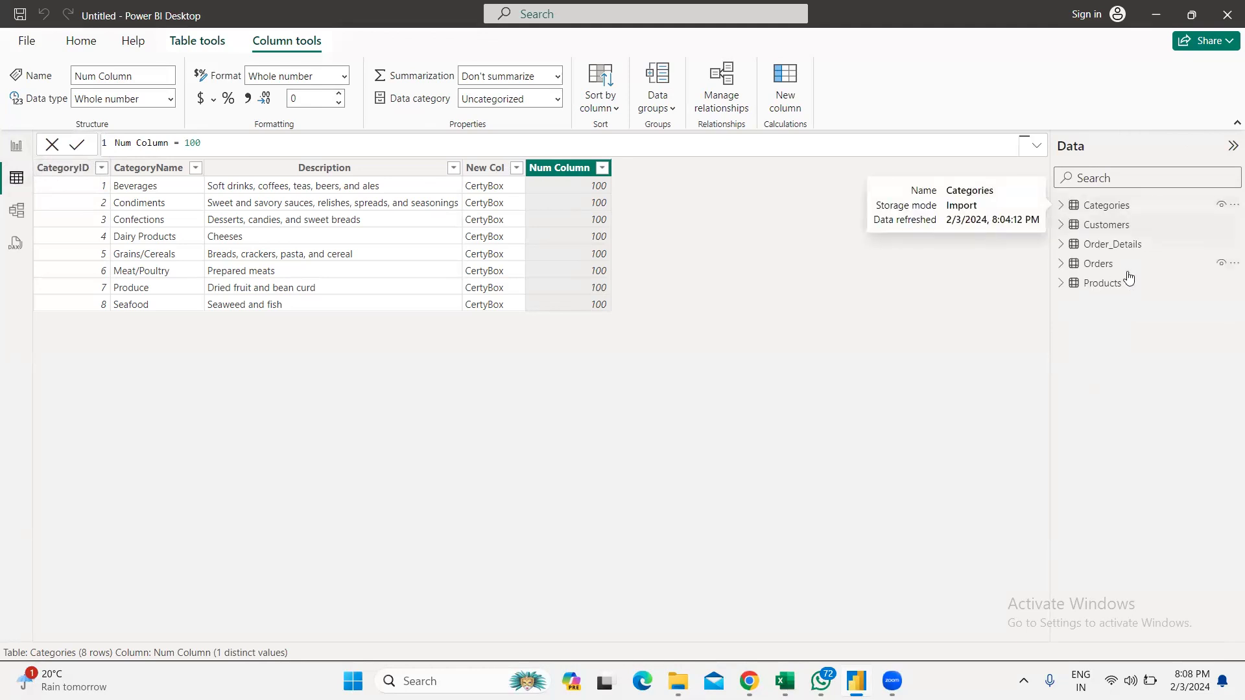
{"action": "left_click", "coordinate": [1074, 263]}
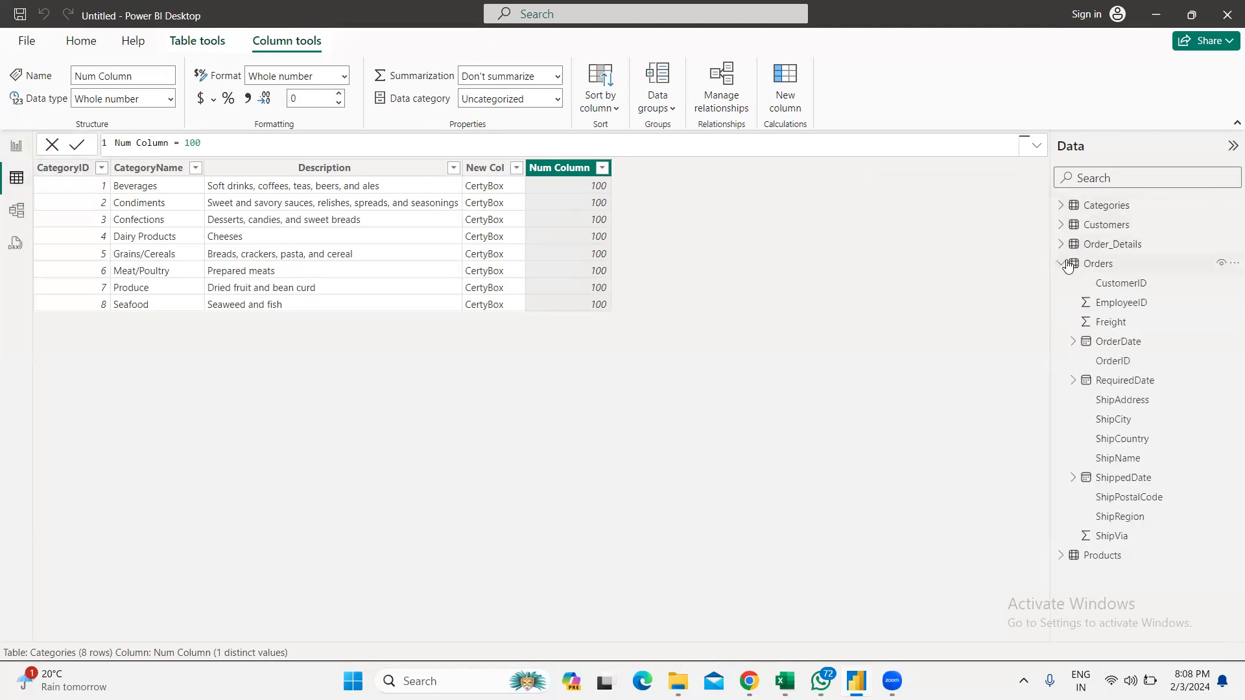
{"action": "left_click", "coordinate": [1096, 265]}
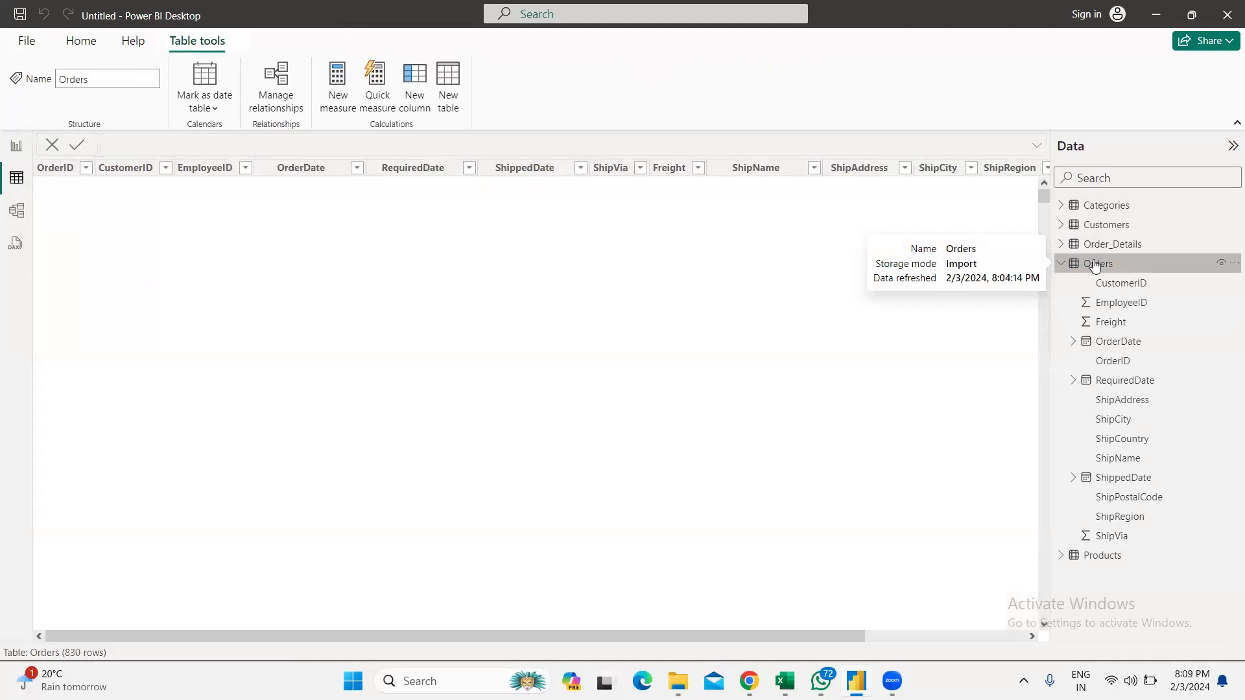
{"action": "left_click_drag", "start_coordinate": [711, 636], "coordinate": [817, 633]}
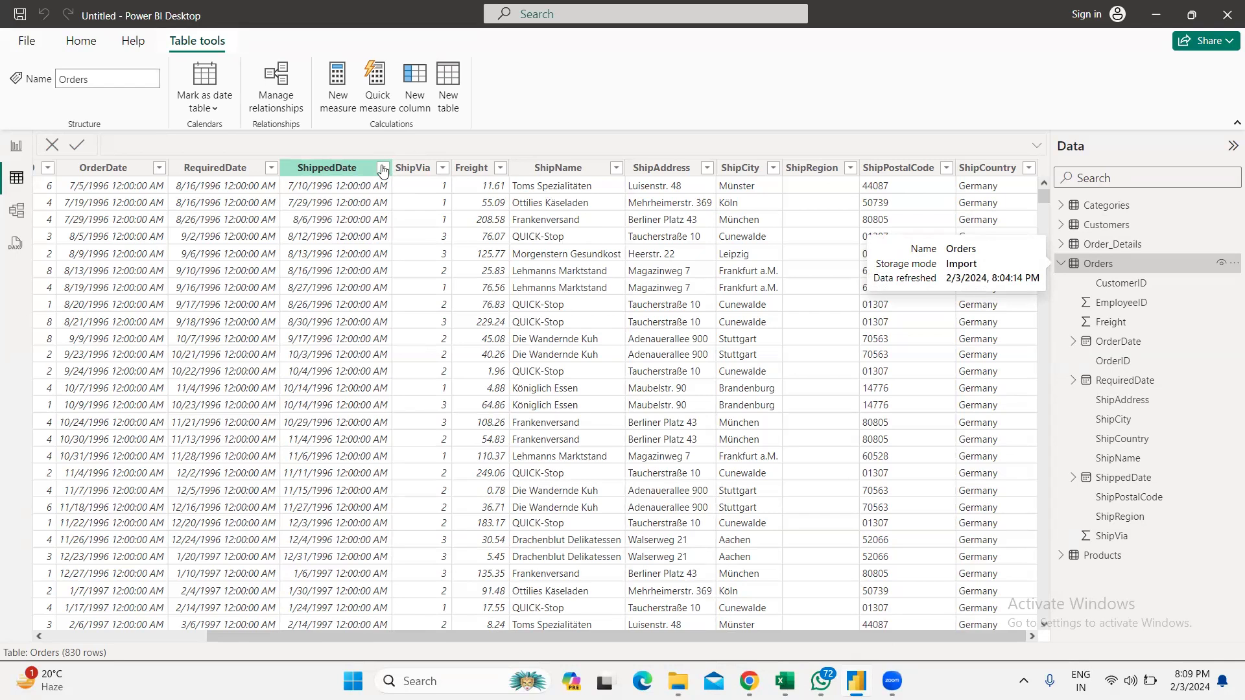
Step: Add a calculated column named Location to the Orders table
{"action": "left_click", "coordinate": [339, 83]}
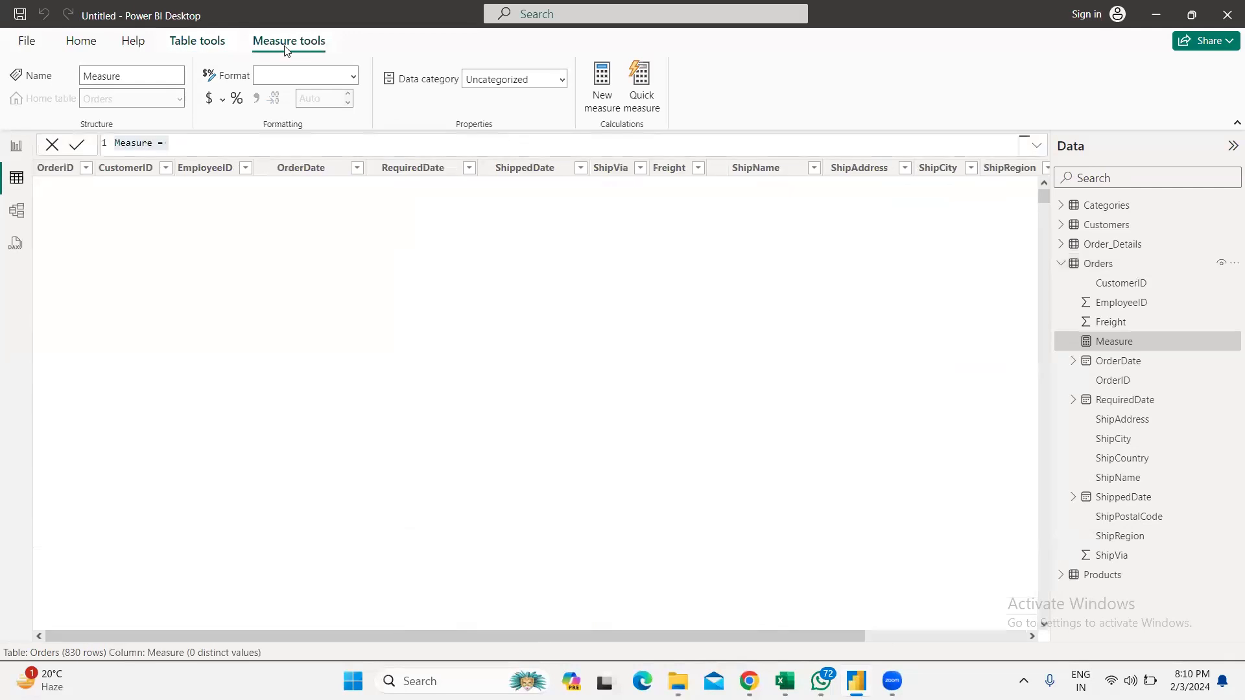
{"action": "left_click", "coordinate": [53, 145]}
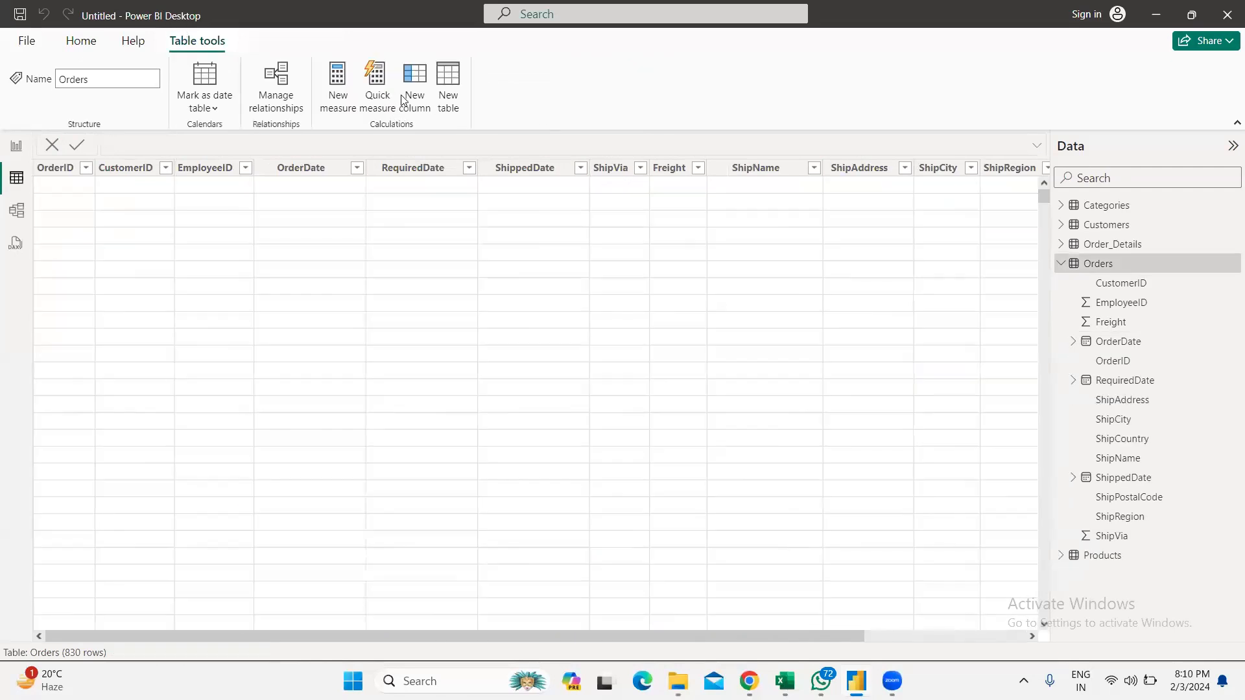
{"action": "left_click", "coordinate": [405, 99]}
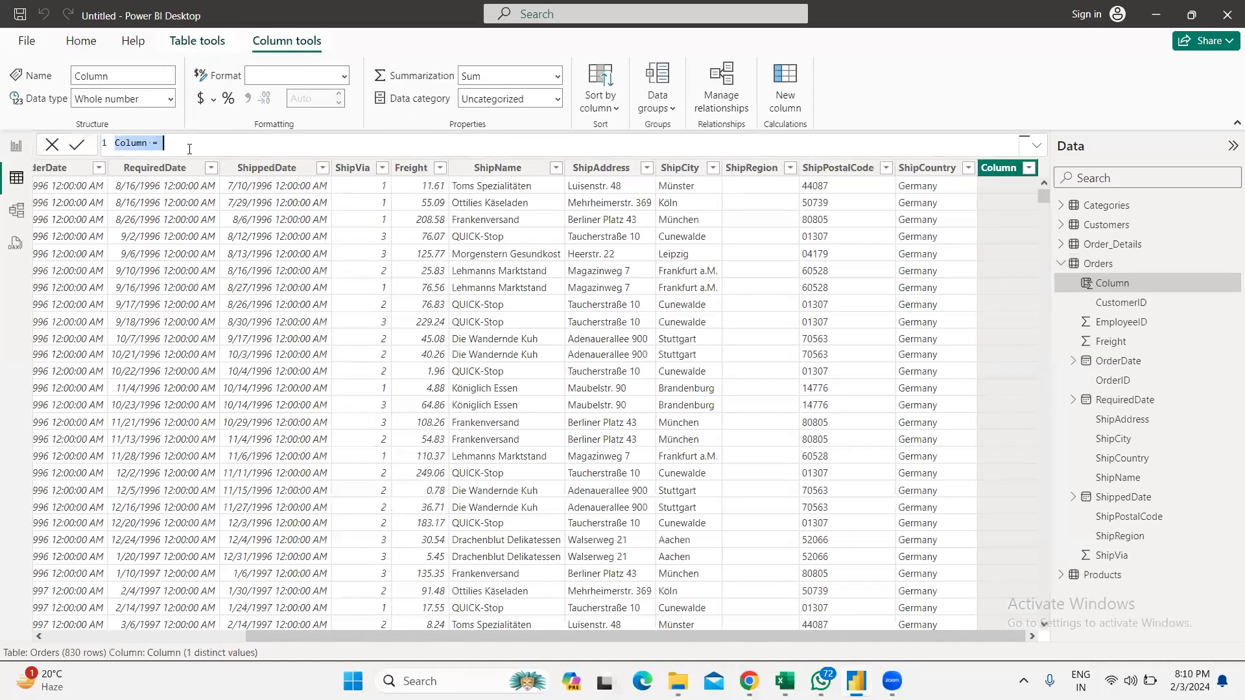
{"action": "left_click", "coordinate": [174, 139]}
{"action": "double_click", "coordinate": [133, 143]}
{"action": "type", "text": "Location"}
Step: Define Location by joining Orders[ShipCity], a "," separator and Orders[ShipCountry] with the & operator
{"action": "type", "text": "shi"}
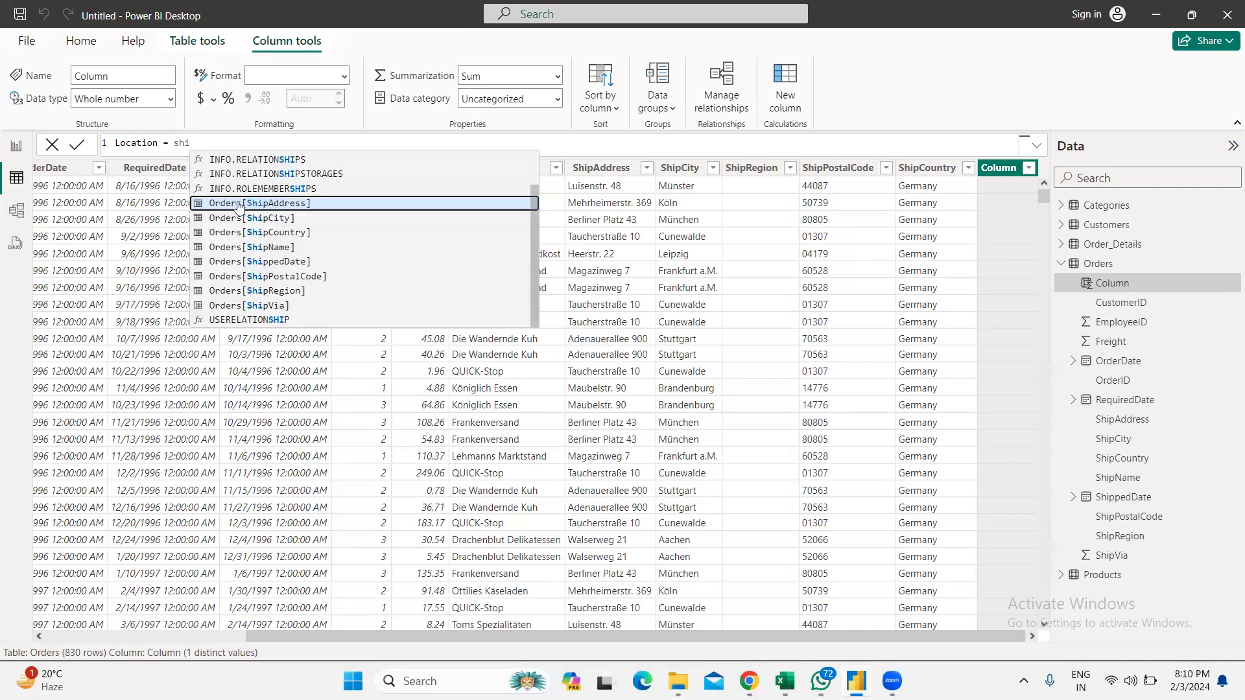
{"action": "left_click", "coordinate": [242, 218]}
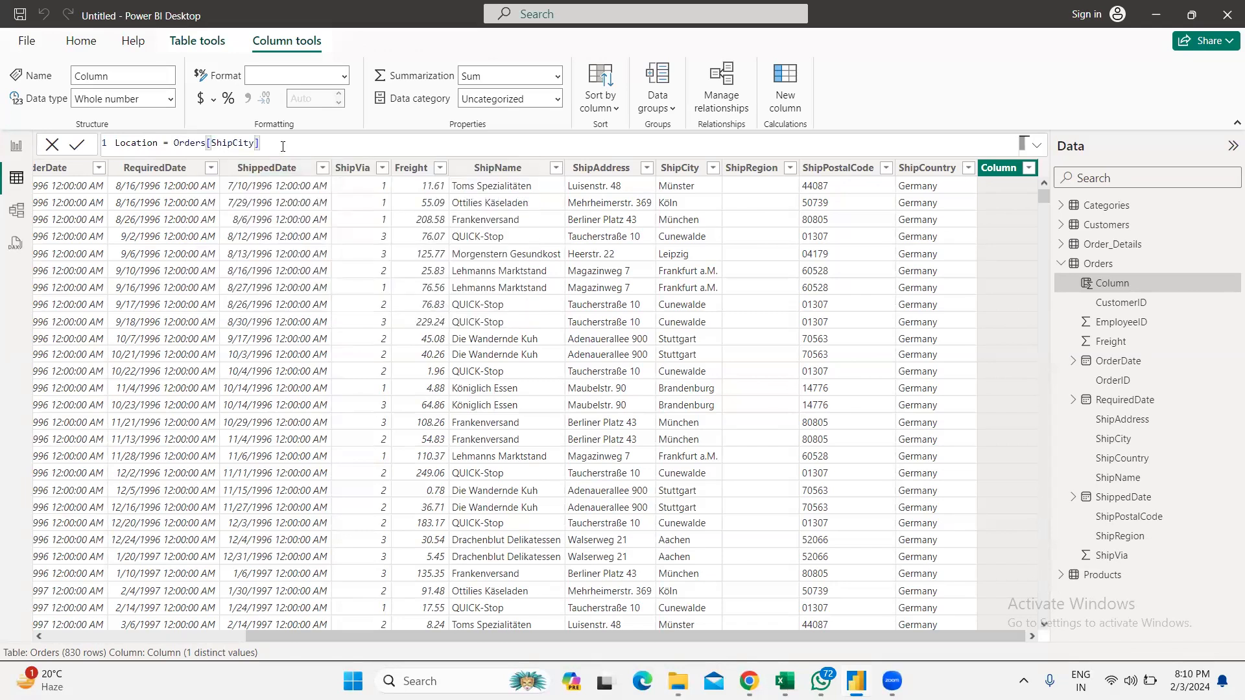
{"action": "type", "text": "& "}
{"action": "type", "text": "\""}
{"action": "type", "text": "\""}
{"action": "type", "text": ",\""}
{"action": "type", "text": " &"}
{"action": "type", "text": "Sh"}
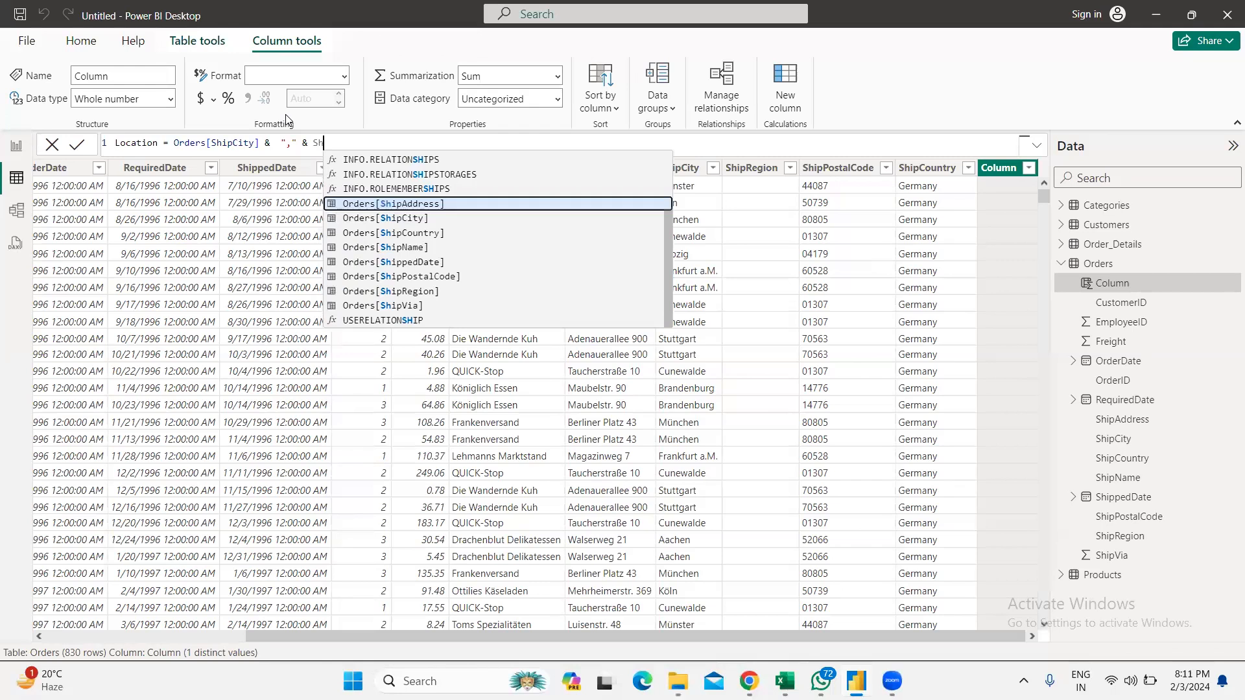
{"action": "left_click", "coordinate": [409, 232]}
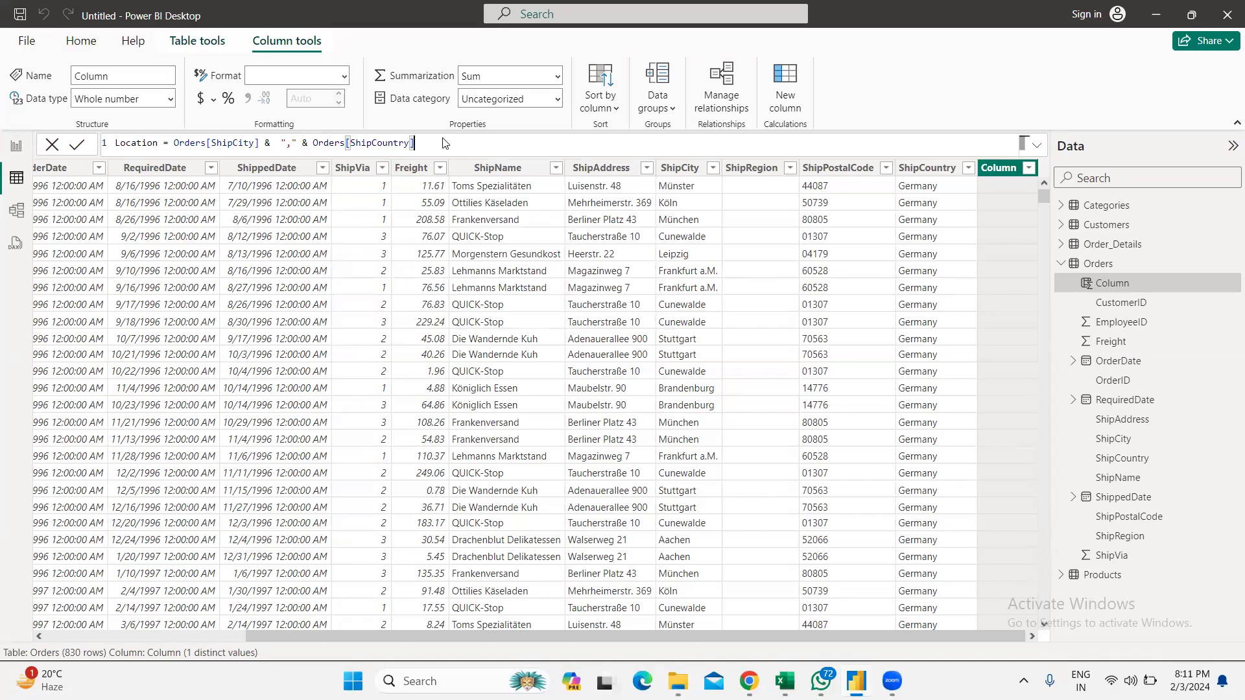
{"action": "key", "text": "Return"}
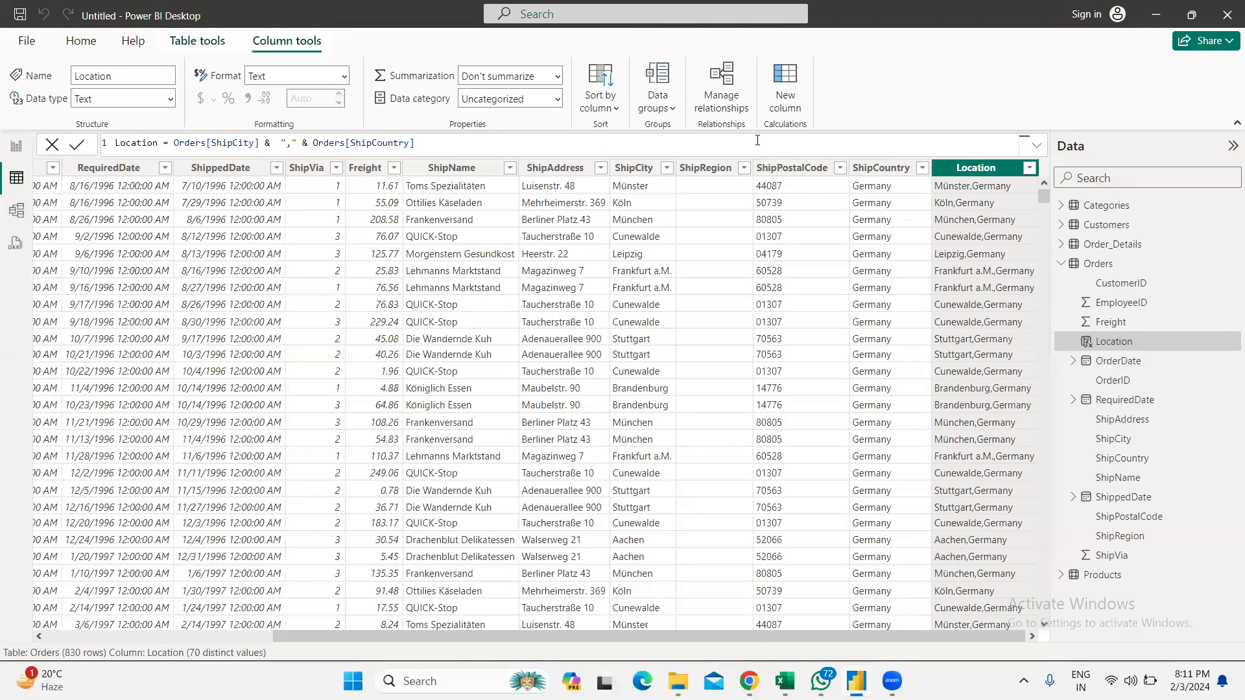
Step: Add another calculated column to the Orders table and name it ConcateFunction
{"action": "left_click", "coordinate": [783, 97]}
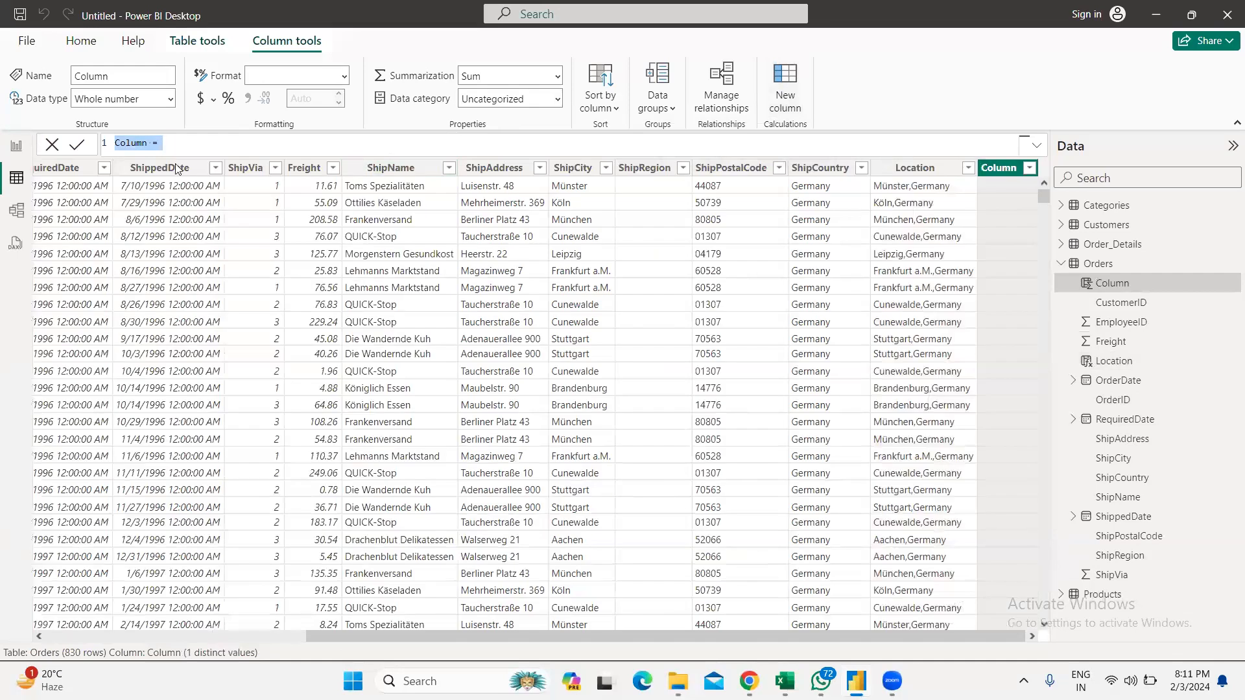
{"action": "left_click", "coordinate": [144, 144]}
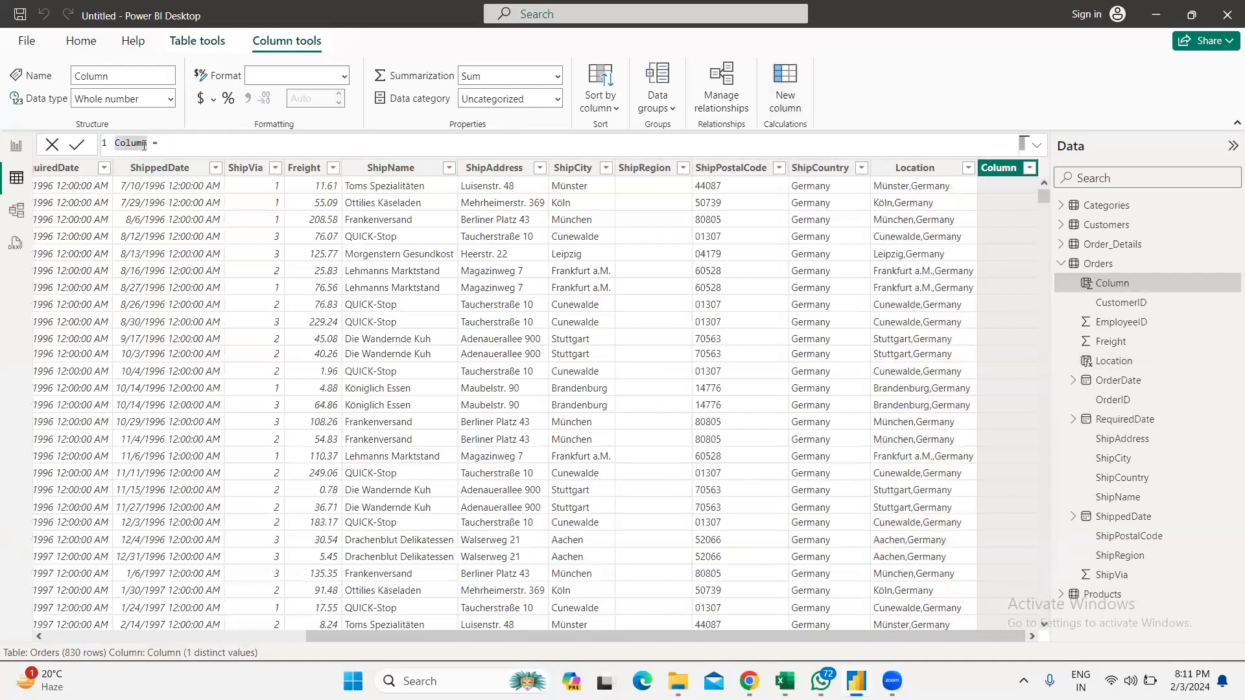
{"action": "type", "text": "COncateFunction"}
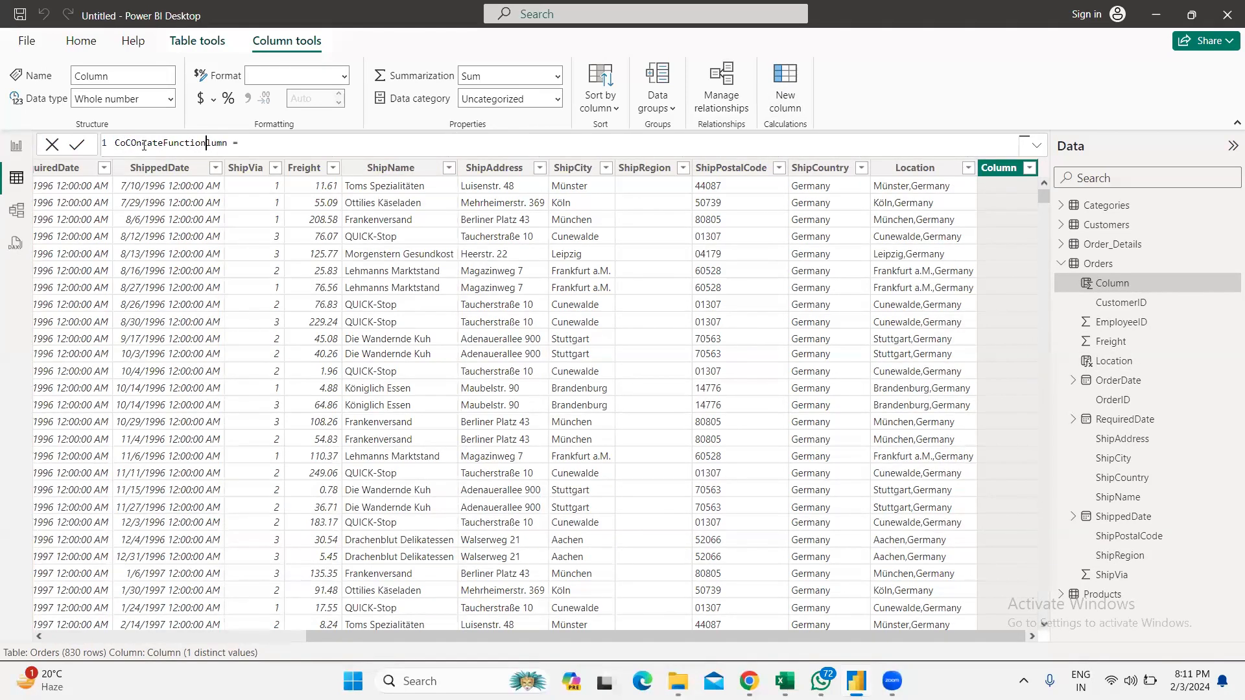
{"action": "key", "text": "Delete"}
{"action": "key", "text": "Delete"}
{"action": "key", "text": "Delete"}
{"action": "key", "text": "Delete"}
{"action": "double_click", "coordinate": [138, 147]}
{"action": "type", "text": "ConcateFunction = Co"}
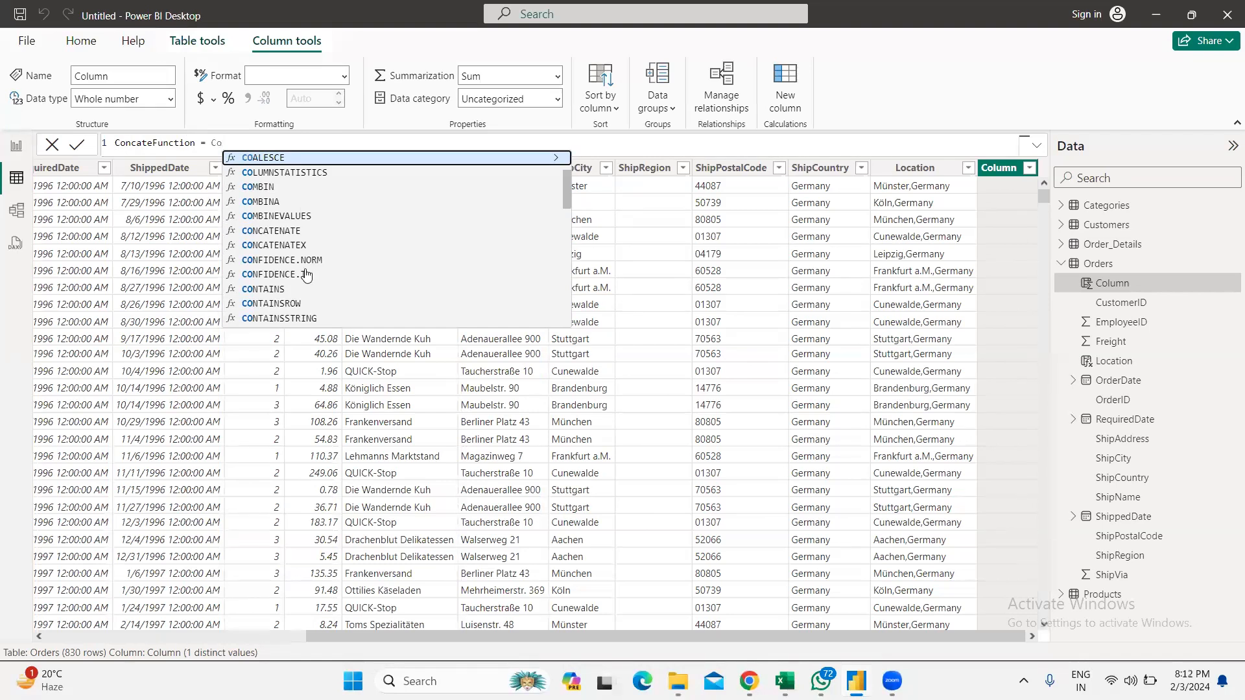
Step: Start the ConcateFunction formula with an outer CONCATENATE whose first argument is CONCATENATE(Orders[ShipCity], ","), followed by a comma
{"action": "type", "text": "nc"}
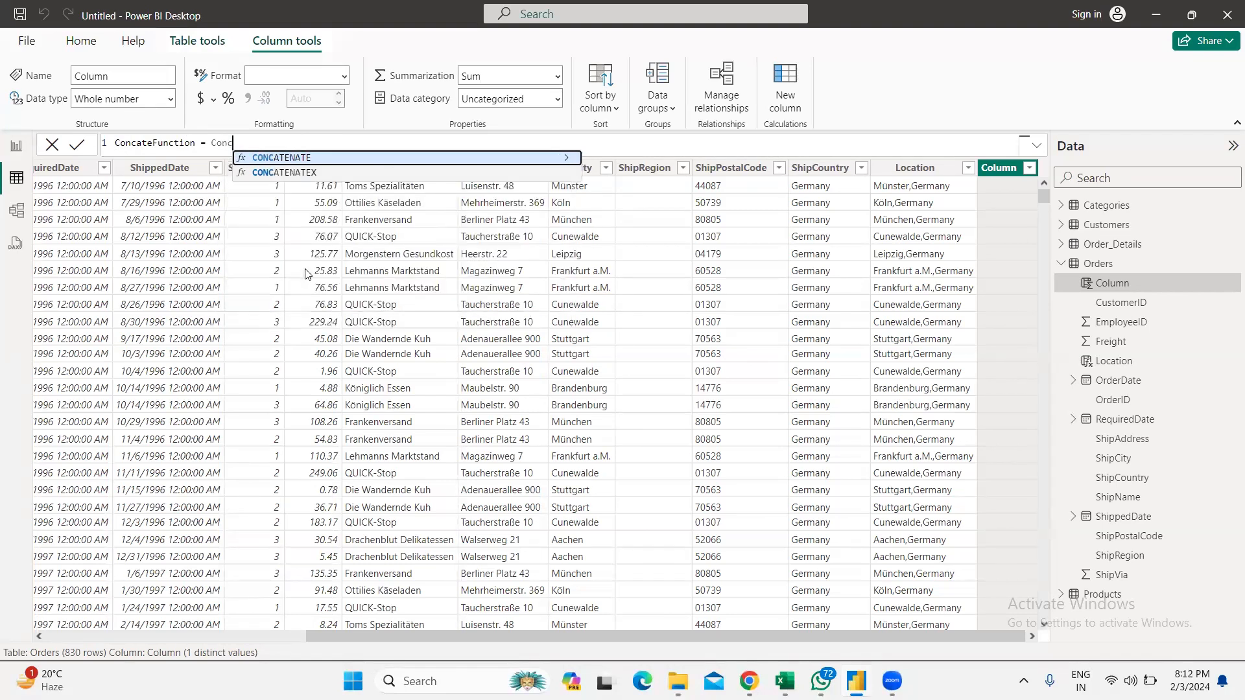
{"action": "left_click", "coordinate": [315, 158]}
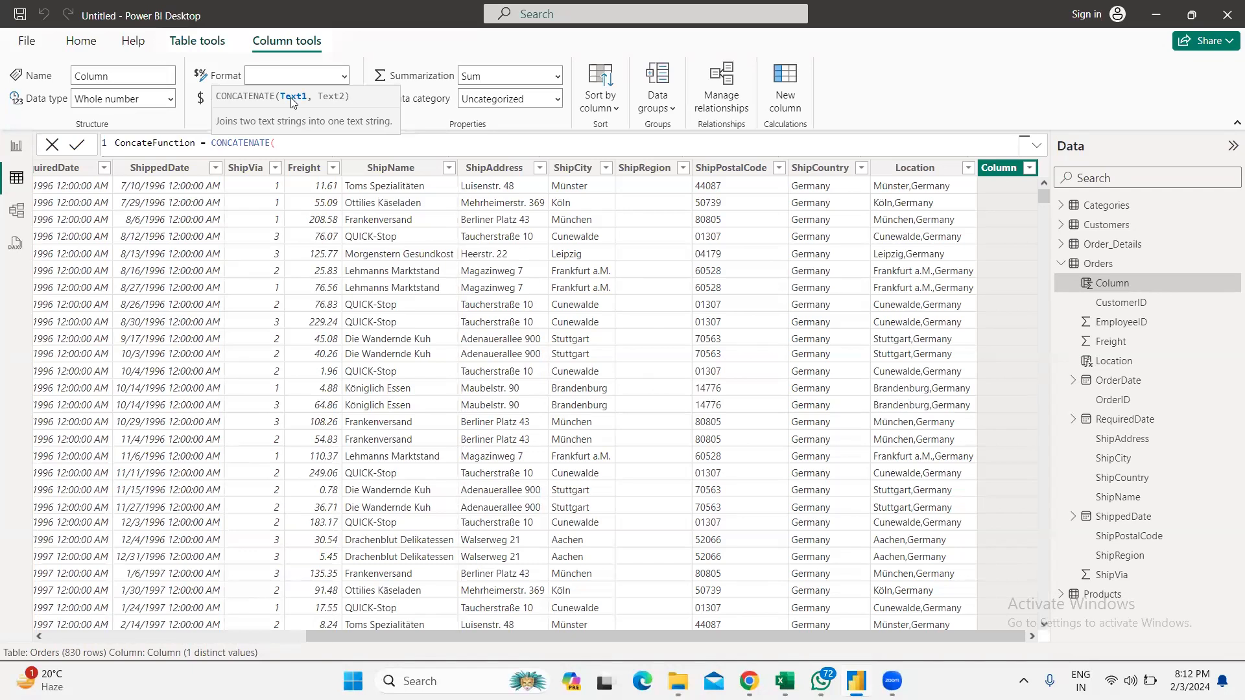
{"action": "type", "text": "C"}
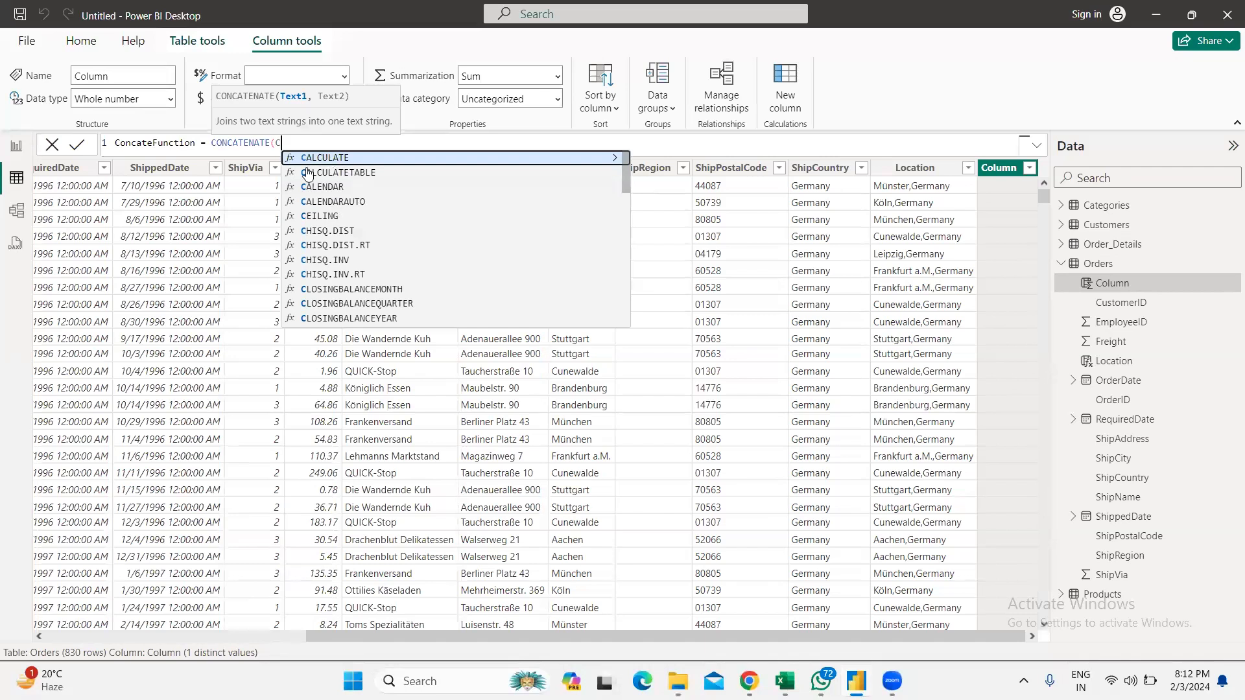
{"action": "type", "text": "on"}
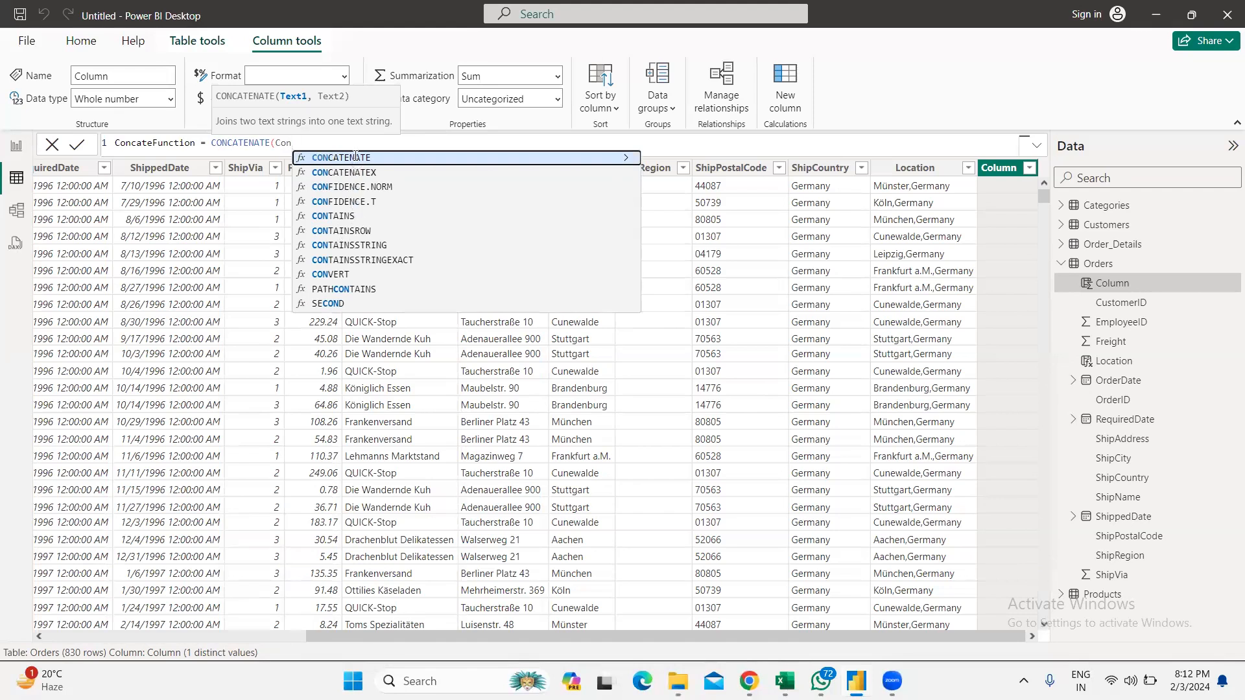
{"action": "left_click", "coordinate": [354, 157]}
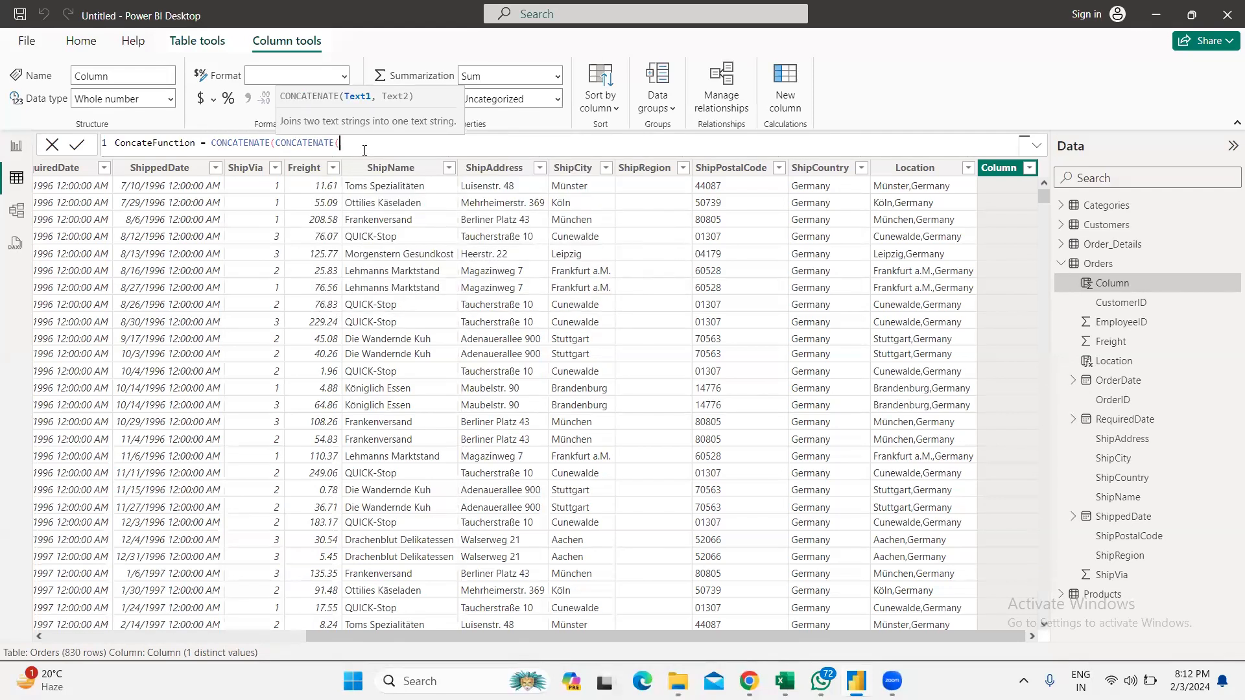
{"action": "type", "text": "Ship"}
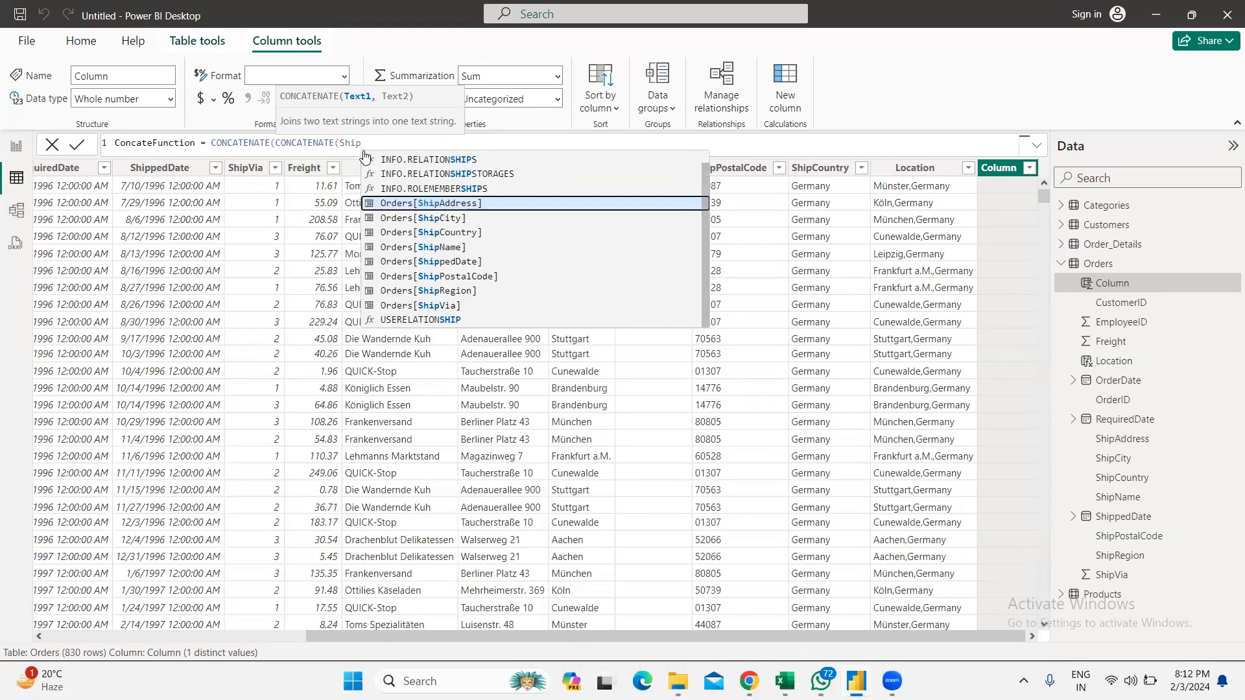
{"action": "left_click", "coordinate": [439, 218]}
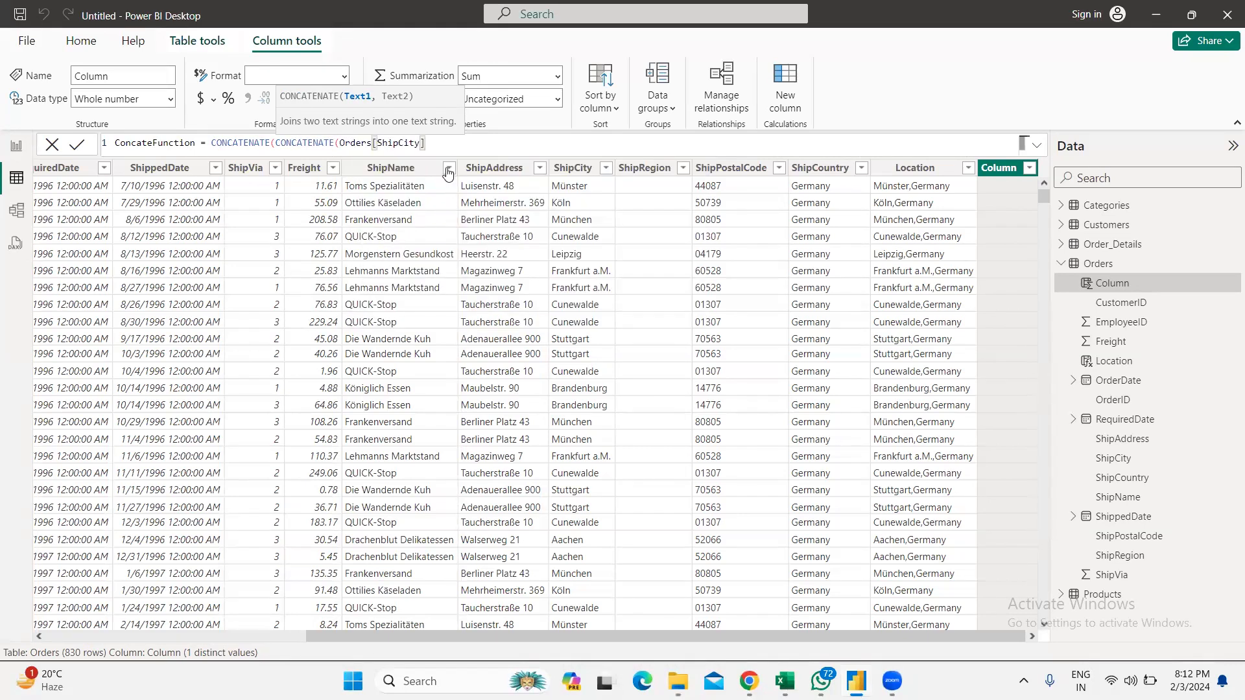
{"action": "type", "text": ", \",\")"}
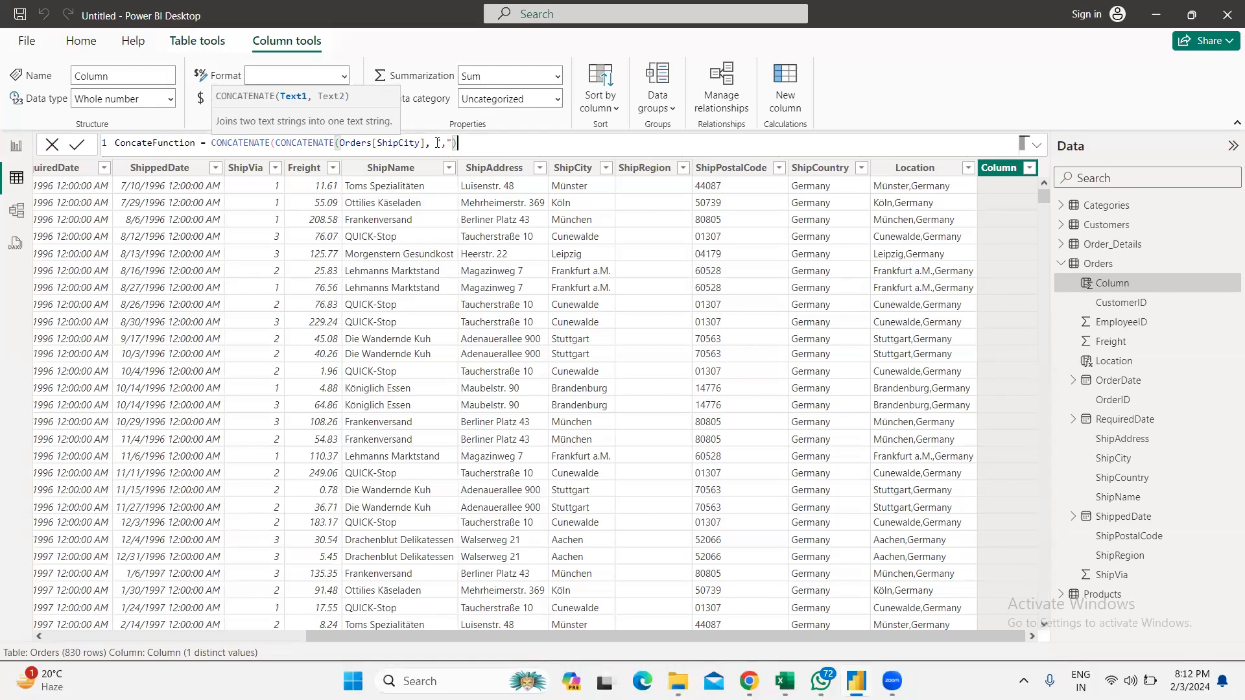
{"action": "type", "text": ","}
{"action": "left_click_drag", "start_coordinate": [336, 142], "coordinate": [458, 142]}
{"action": "left_click", "coordinate": [286, 149]}
{"action": "left_click", "coordinate": [341, 143]}
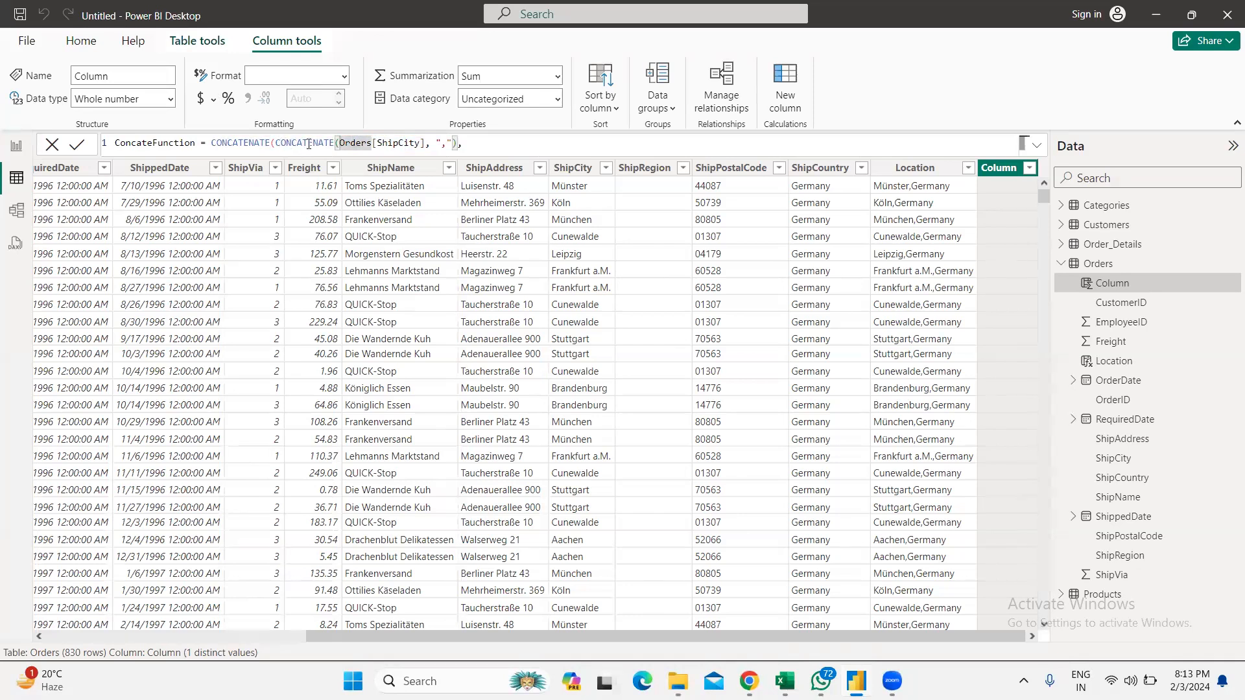
{"action": "left_click_drag", "start_coordinate": [276, 142], "coordinate": [330, 146]}
{"action": "left_click", "coordinate": [335, 144]}
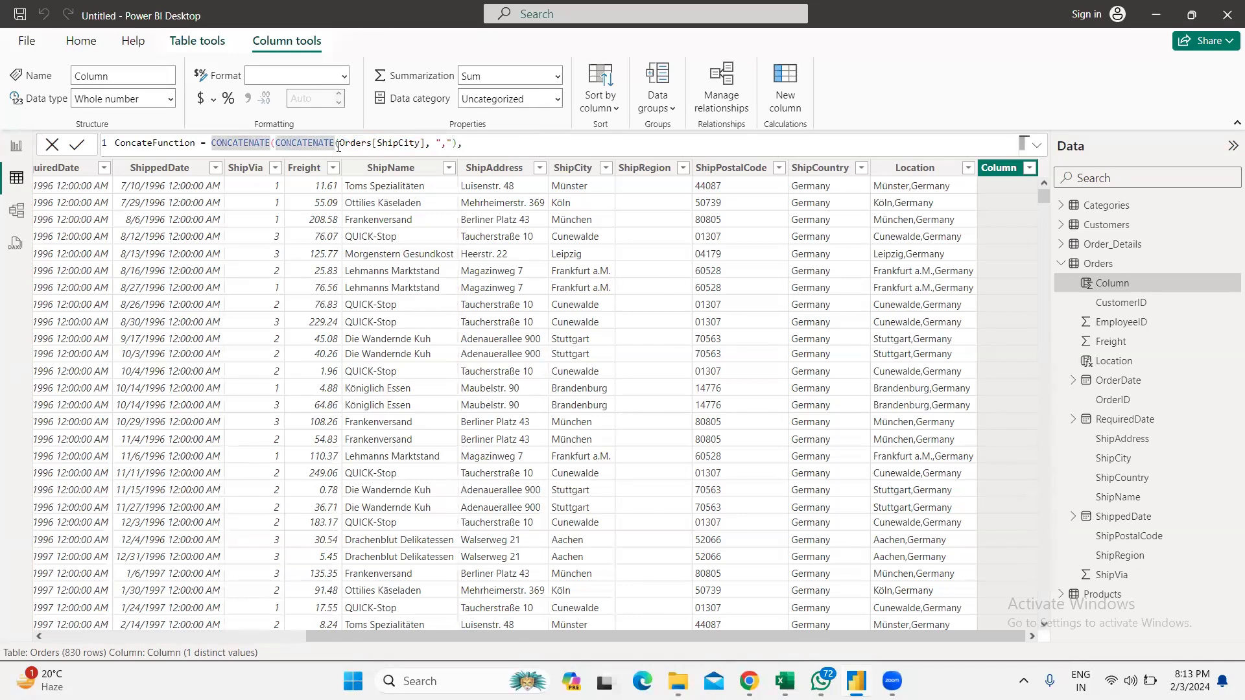
{"action": "left_click_drag", "start_coordinate": [339, 142], "coordinate": [454, 144]}
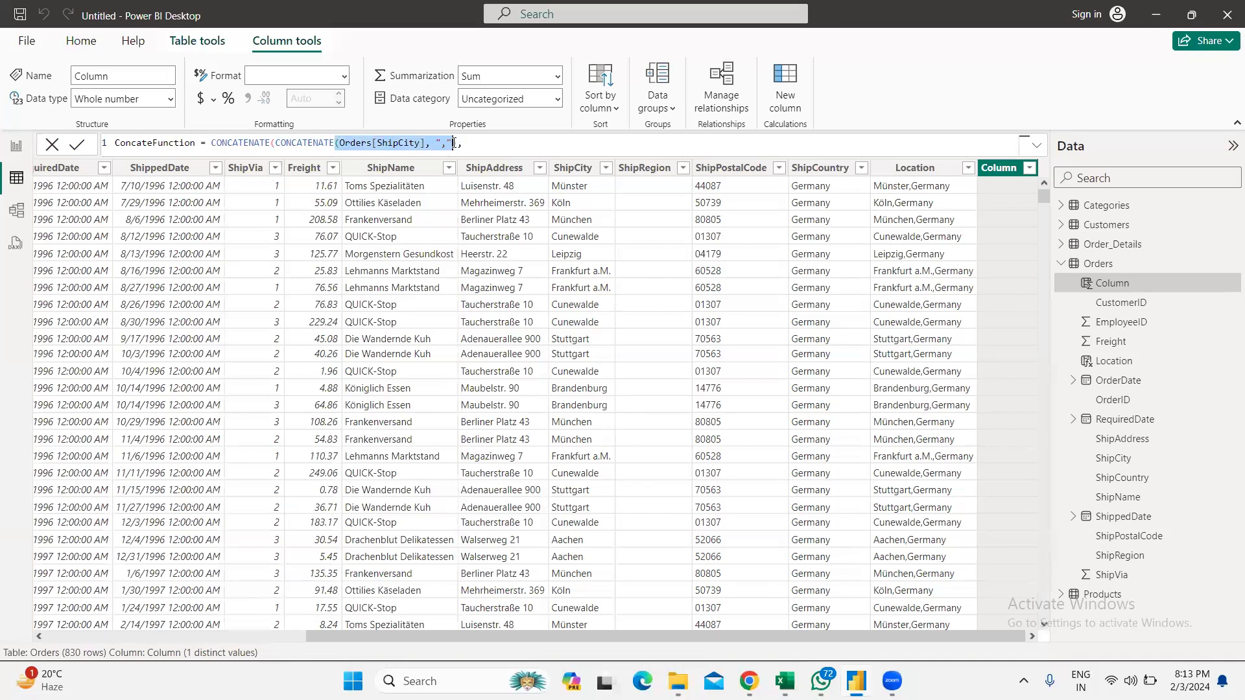
Step: Complete the ConcateFunction formula with Orders[ShipCountry] as the outer CONCATENATE's second argument and commit it
{"action": "left_click", "coordinate": [516, 148]}
{"action": "type", "text": "Sh"}
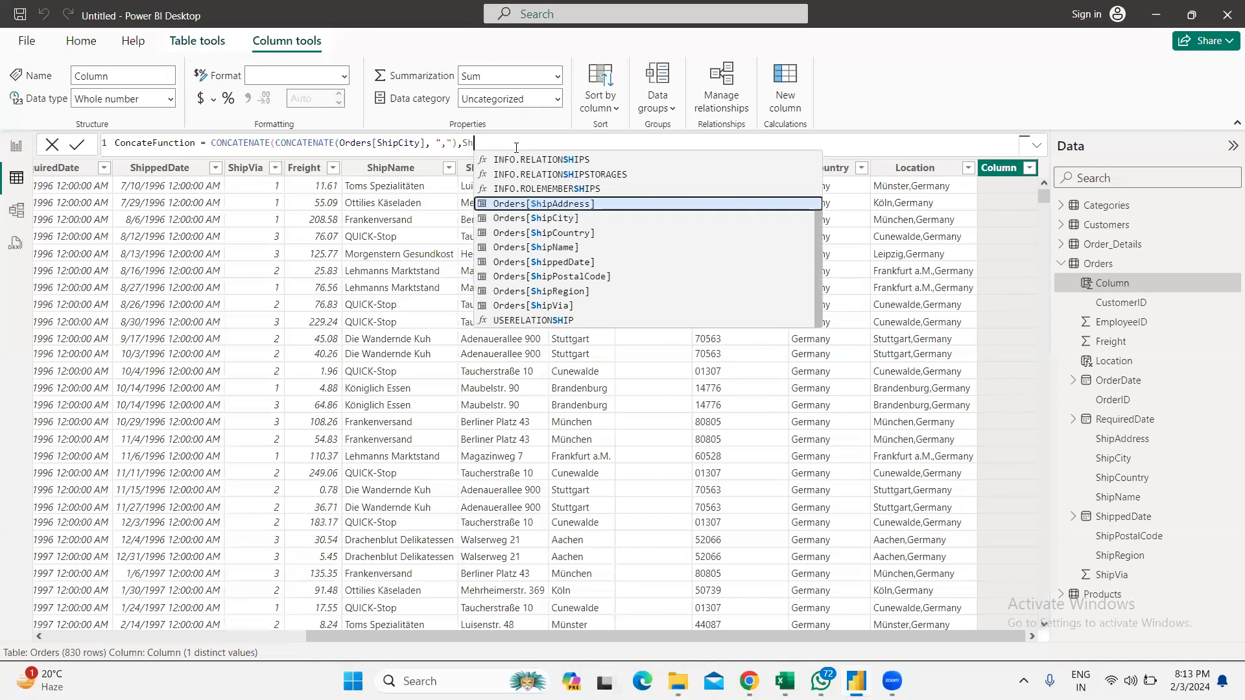
{"action": "left_click", "coordinate": [556, 233]}
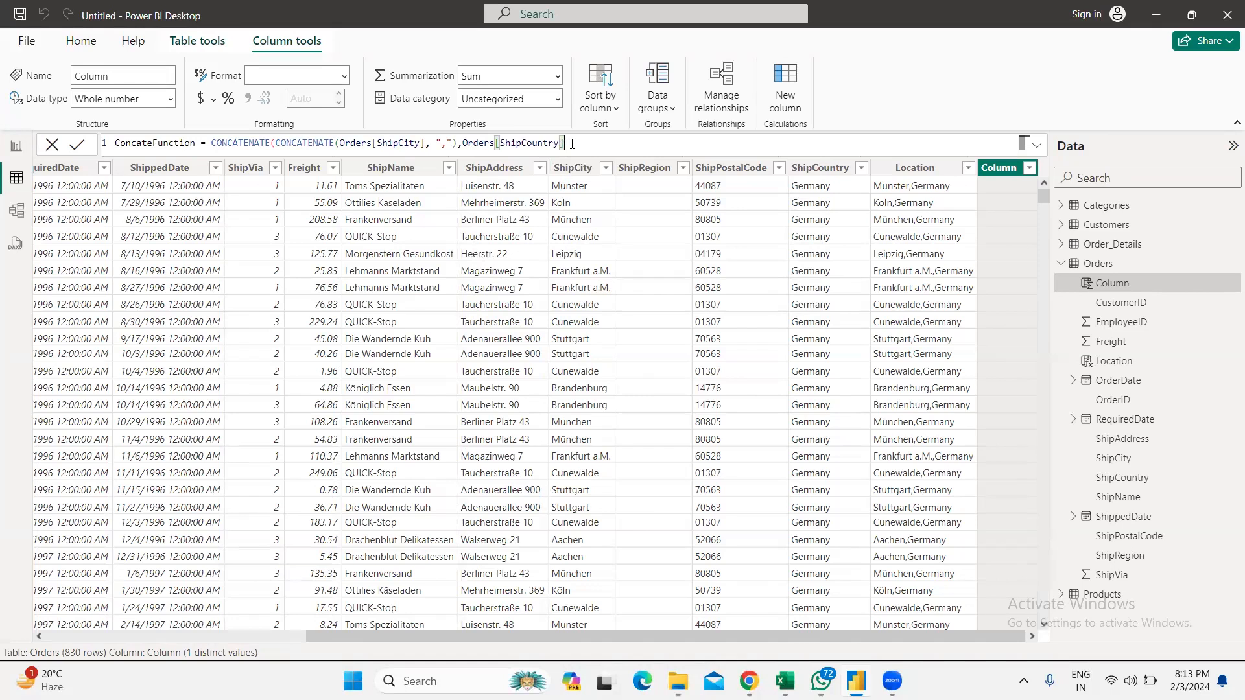
{"action": "type", "text": ")"}
{"action": "key", "text": "Return"}
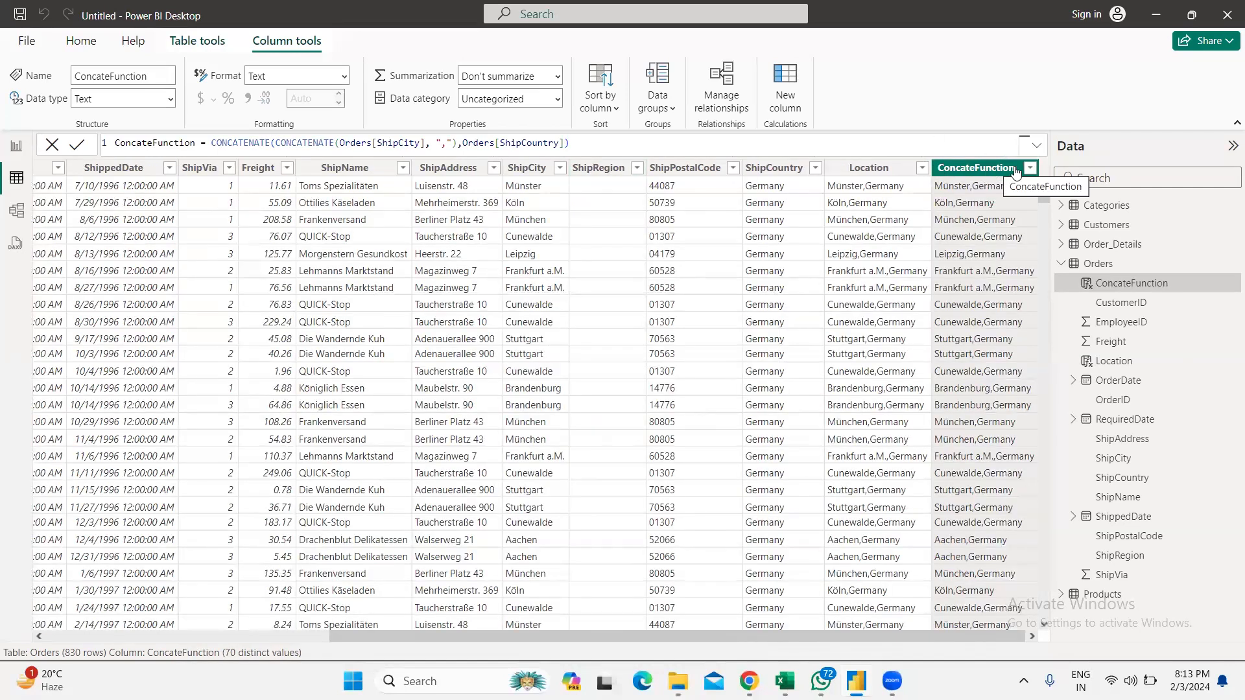
Step: Compare the Location and ConcateFunction columns in the Orders table, and check the calculated fields from the report view
{"action": "left_click", "coordinate": [855, 169]}
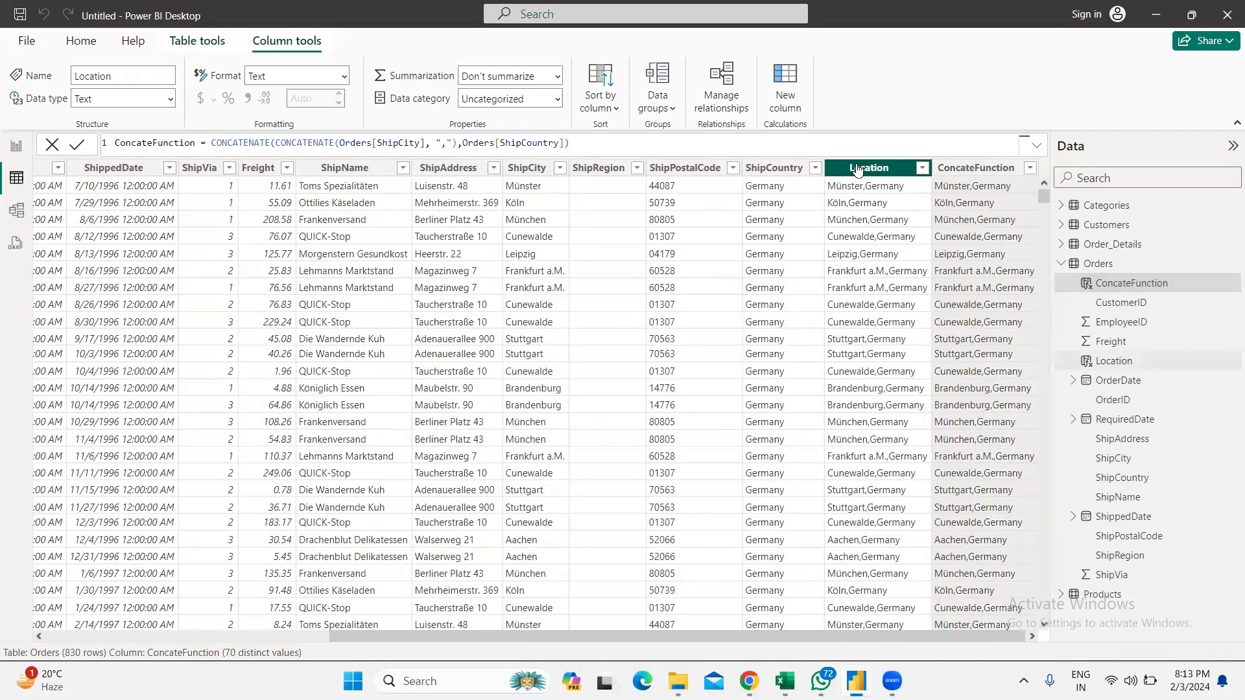
{"action": "left_click", "coordinate": [962, 172]}
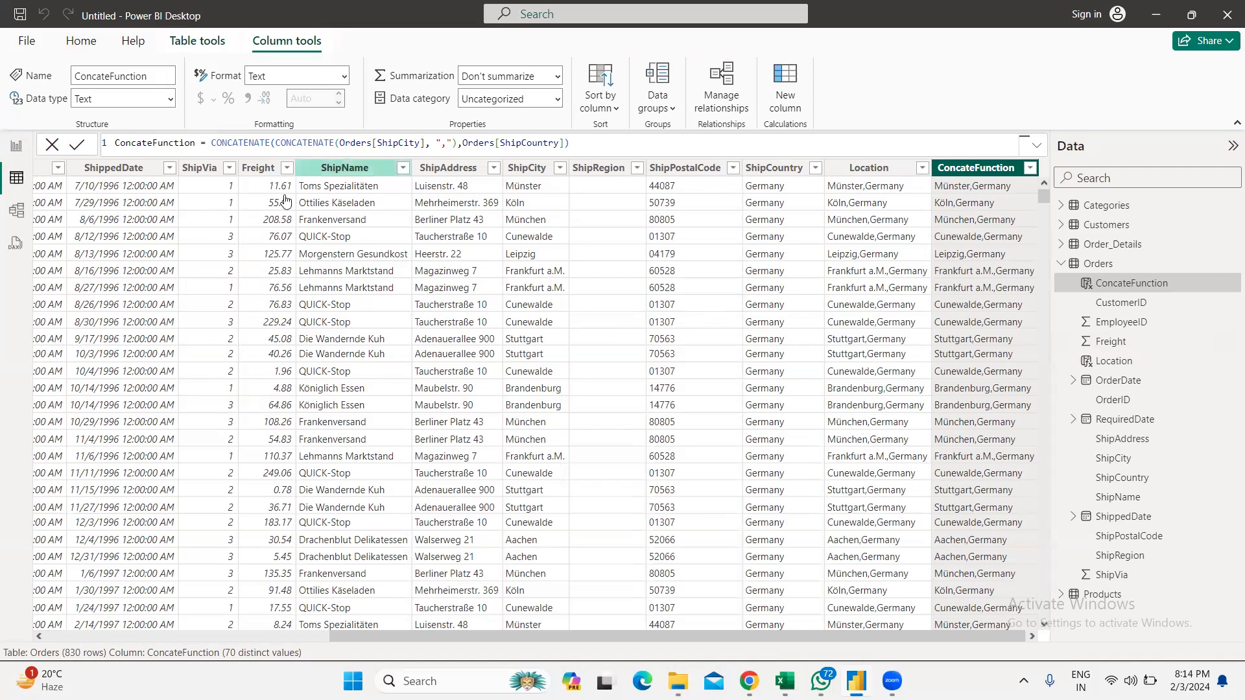
{"action": "left_click", "coordinate": [16, 148]}
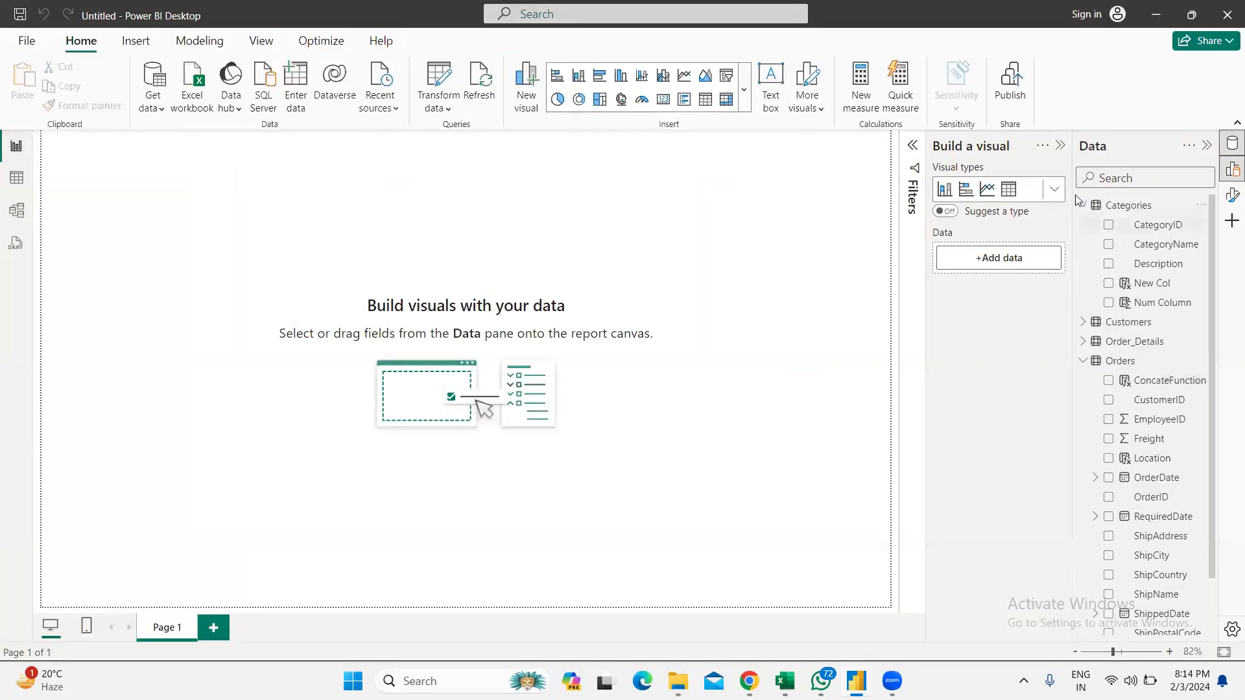
{"action": "left_click", "coordinate": [1083, 205]}
{"action": "left_click", "coordinate": [1083, 263]}
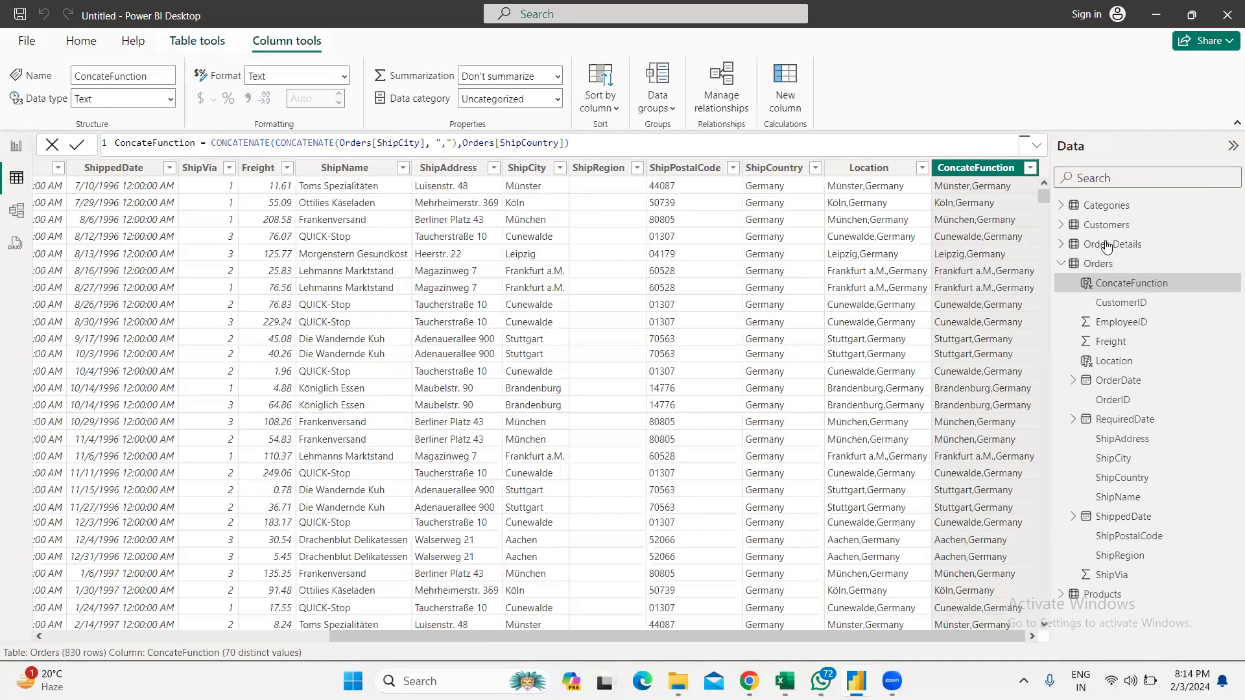
Step: Display the Order_Details table's data and examine its fields, especially the ProductID column
{"action": "left_click", "coordinate": [1112, 244]}
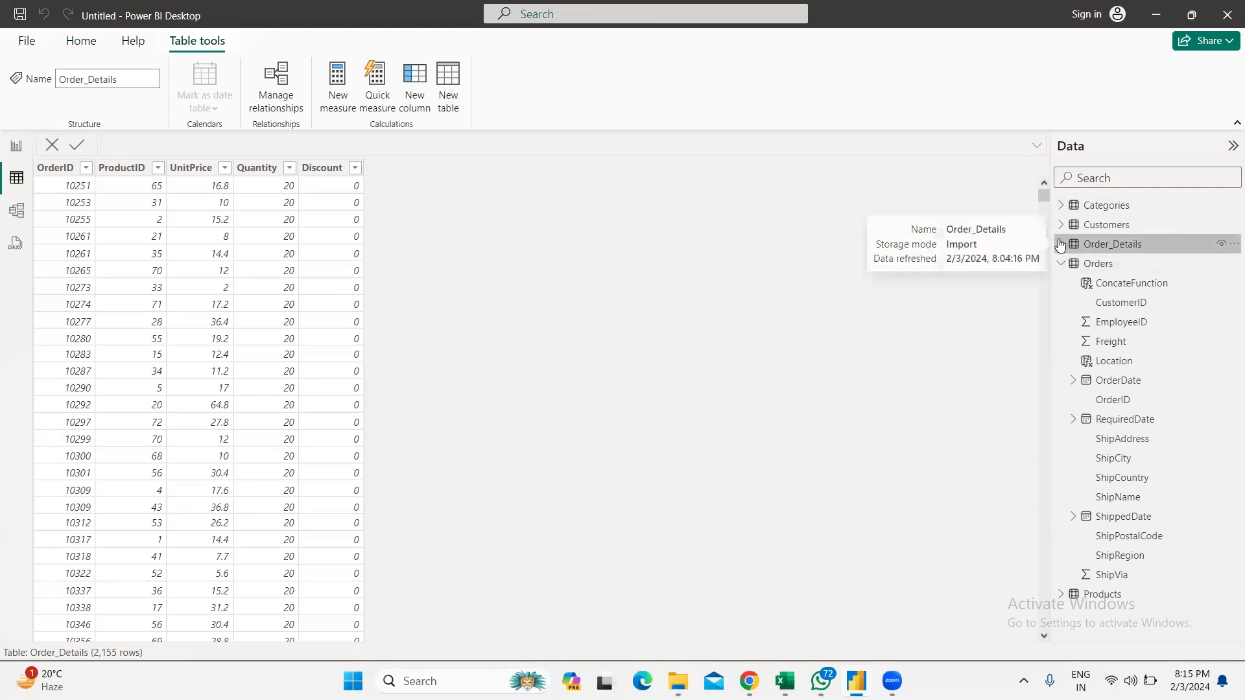
{"action": "left_click", "coordinate": [1063, 263]}
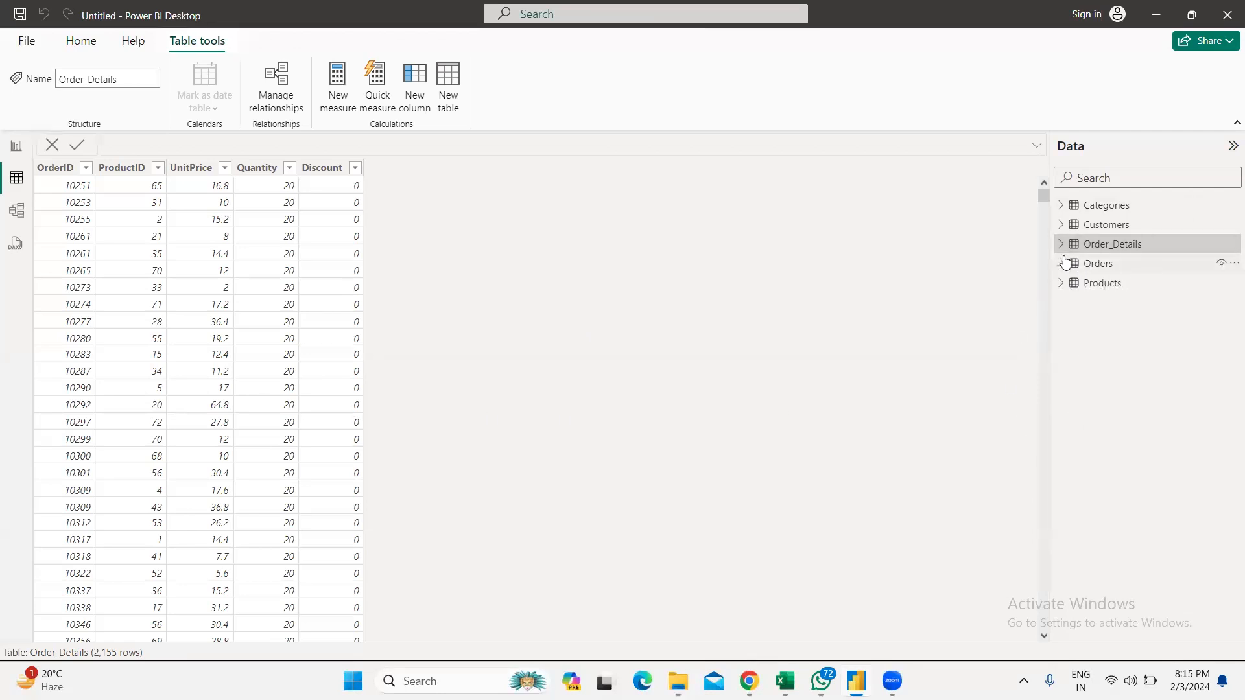
{"action": "left_click", "coordinate": [1064, 262]}
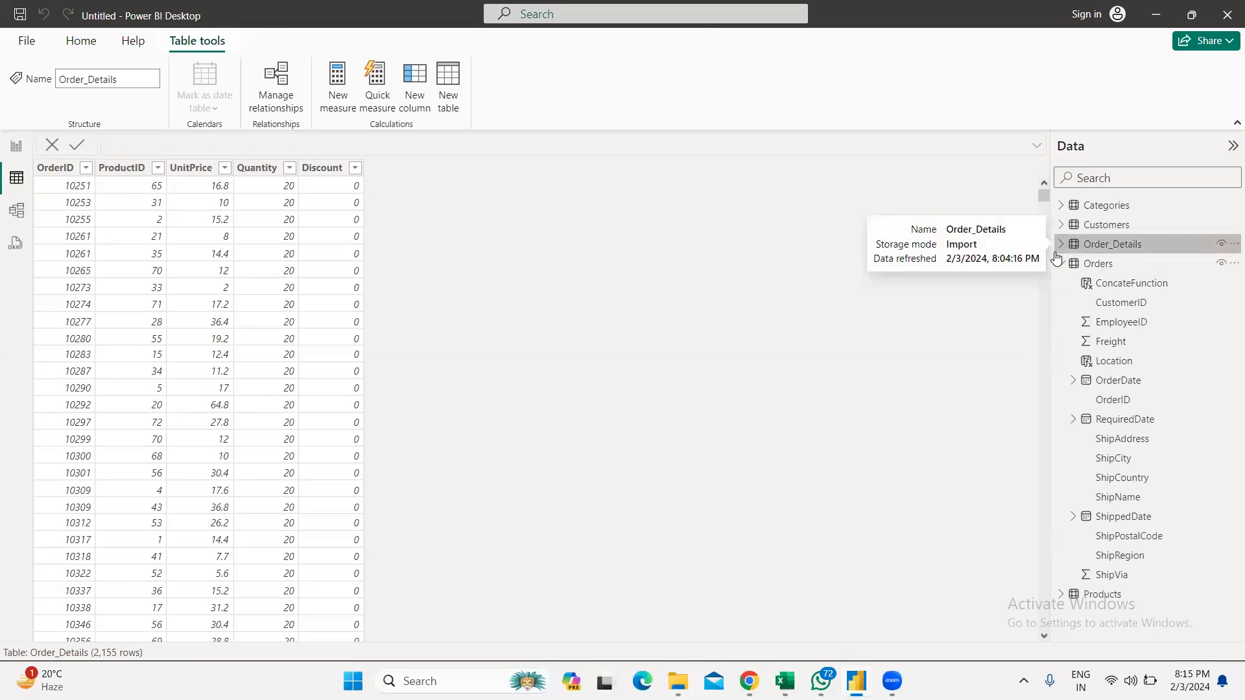
{"action": "left_click", "coordinate": [139, 174]}
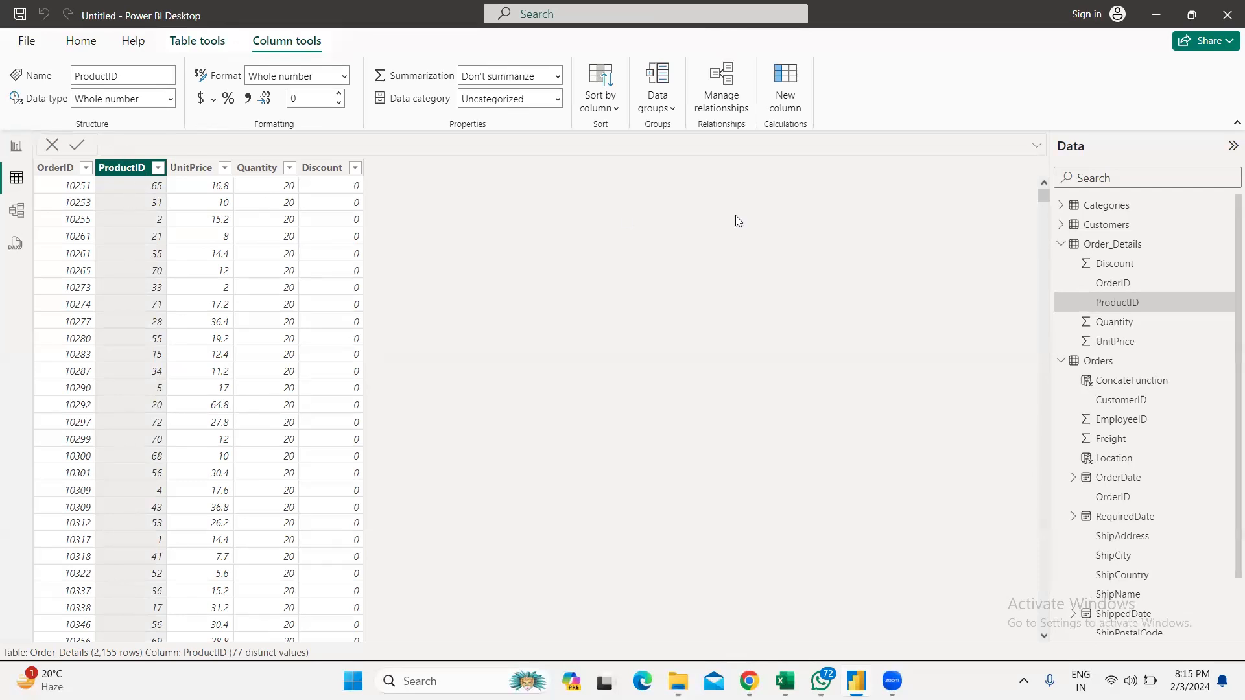
{"action": "left_click", "coordinate": [1058, 245]}
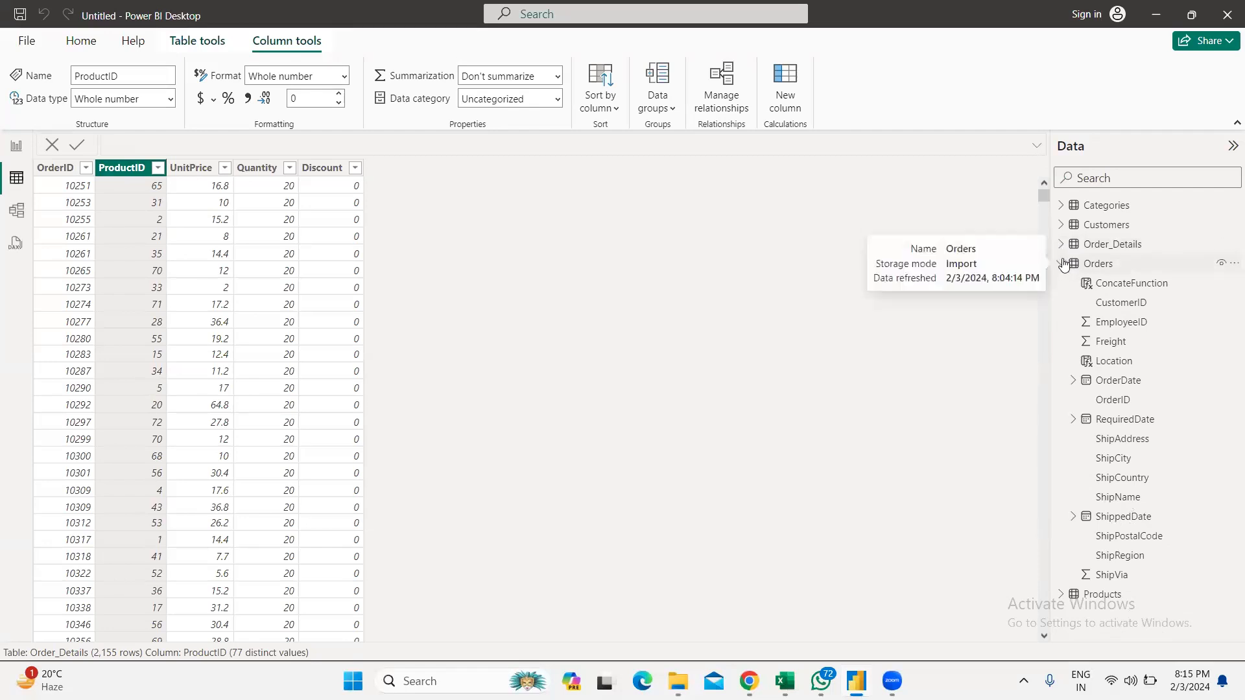
Step: Display the Products table's data and examine its fields, especially the ProductName column
{"action": "left_click", "coordinate": [1062, 264]}
{"action": "left_click", "coordinate": [1058, 284]}
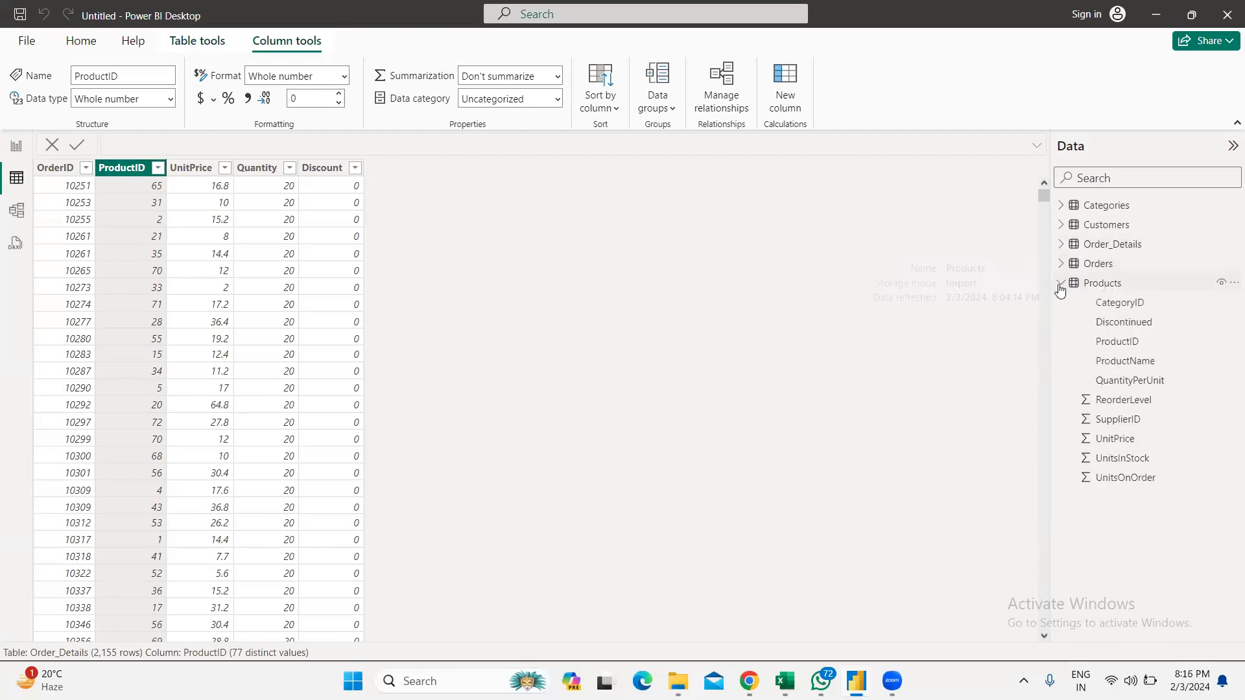
{"action": "left_click", "coordinate": [1098, 289]}
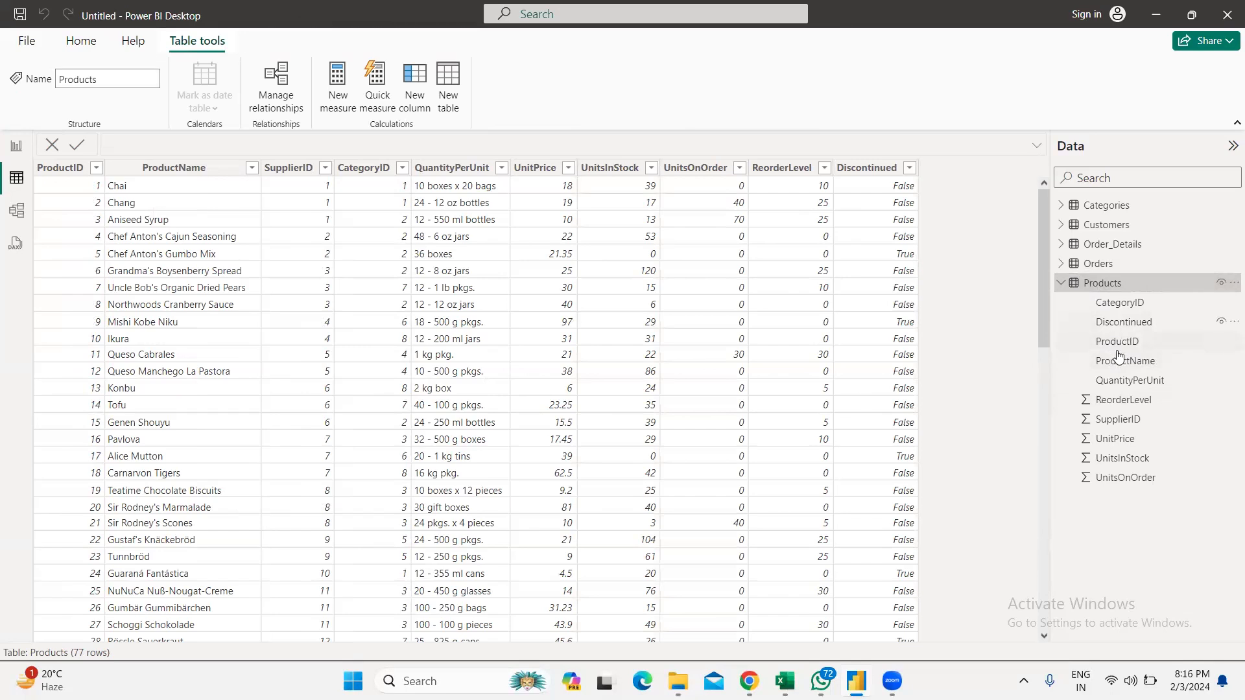
{"action": "left_click", "coordinate": [1124, 362]}
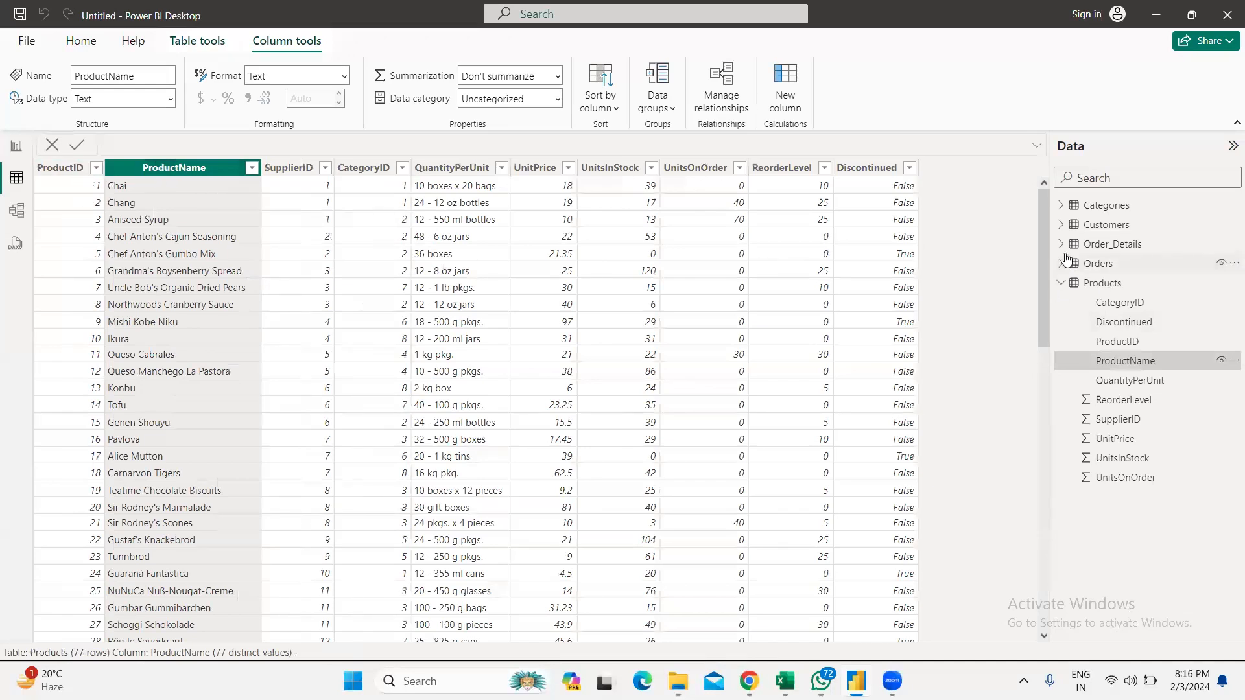
Step: Return to the Order_Details data and compare its fields with those of the Products table
{"action": "left_click", "coordinate": [1093, 244]}
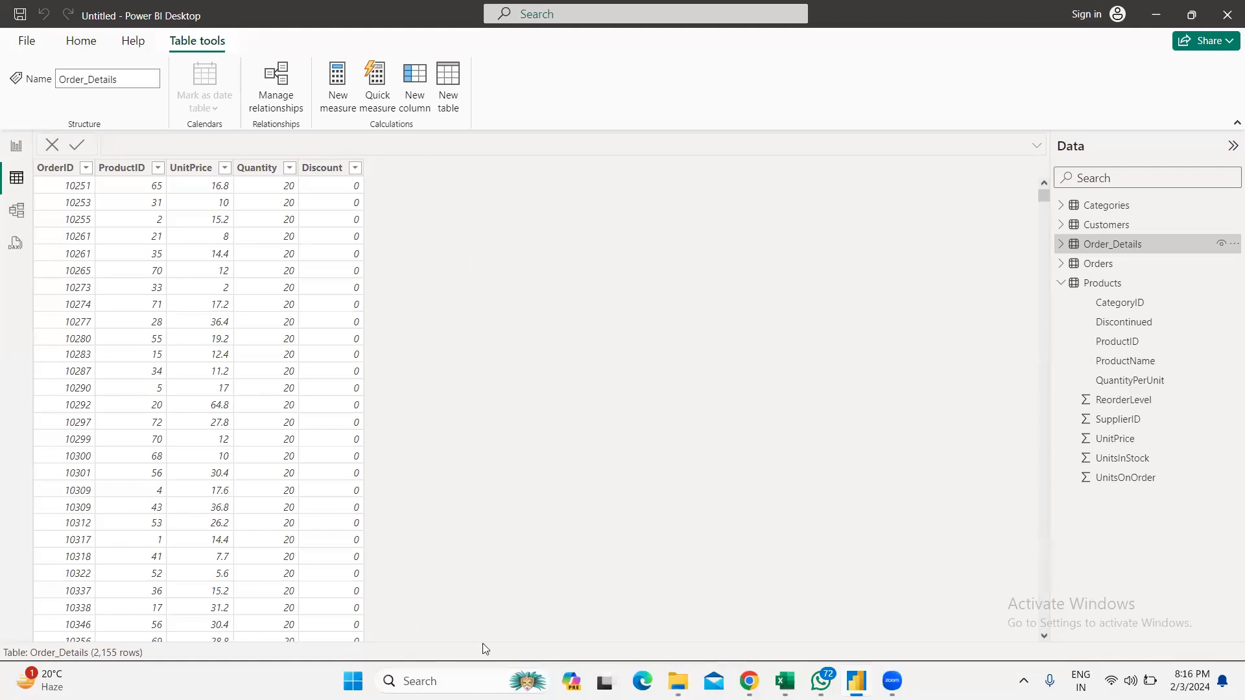
{"action": "left_click", "coordinate": [1060, 283]}
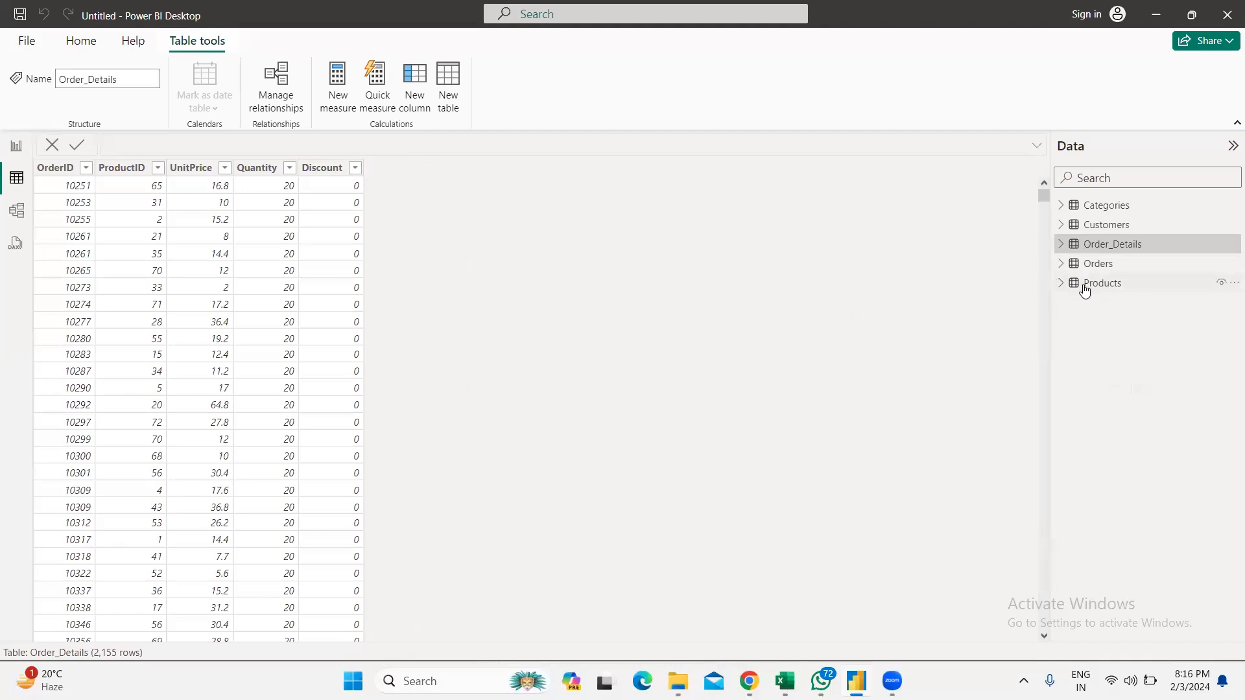
{"action": "left_click", "coordinate": [1060, 284]}
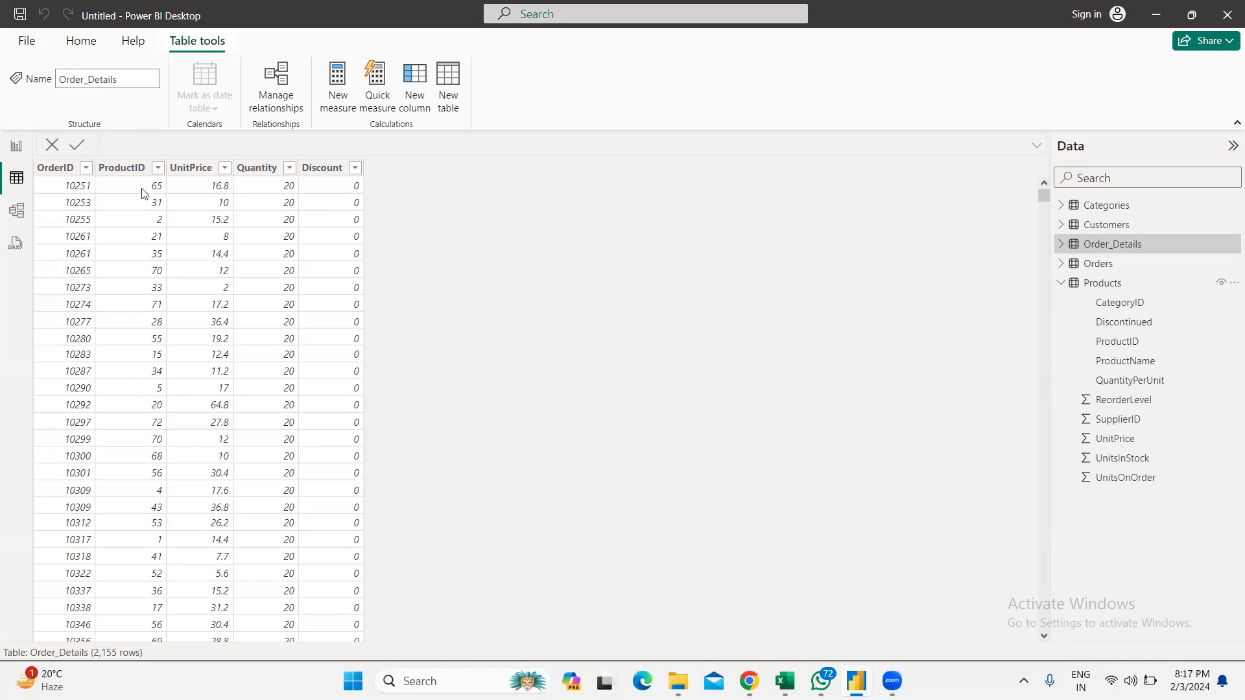
{"action": "left_click", "coordinate": [1061, 284]}
{"action": "left_click", "coordinate": [1061, 244]}
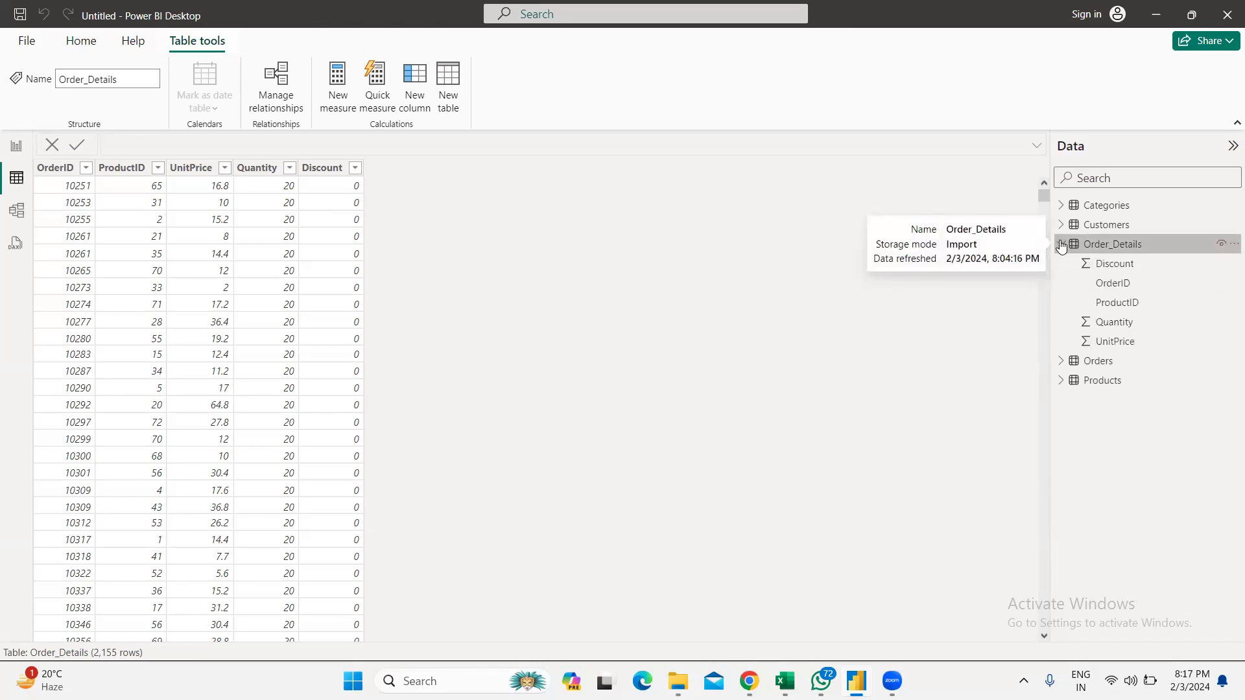
{"action": "left_click", "coordinate": [1061, 380]}
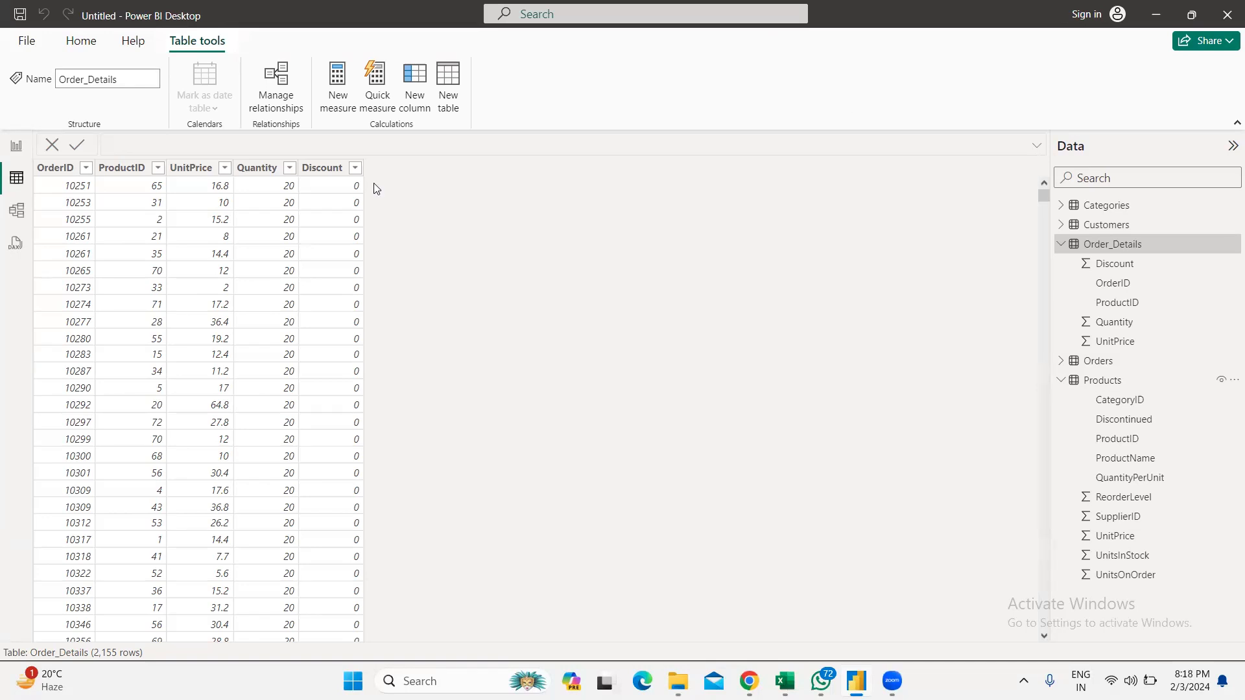
{"action": "left_click", "coordinate": [1063, 244]}
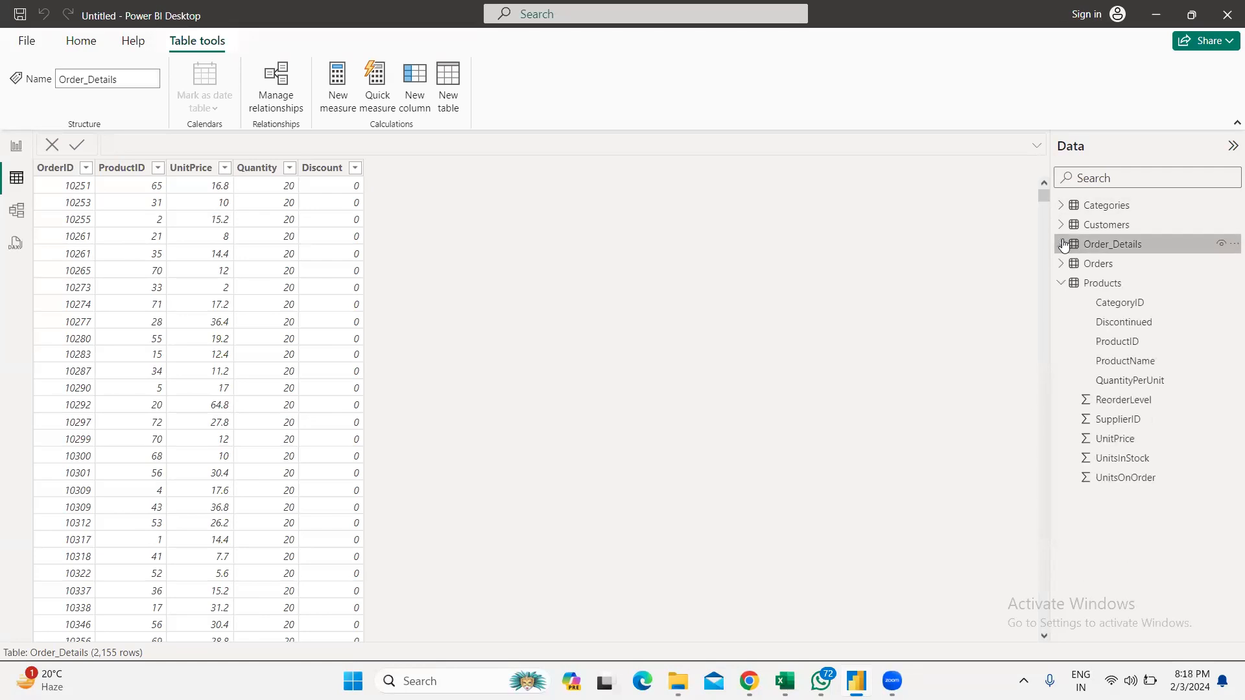
{"action": "left_click", "coordinate": [1062, 283]}
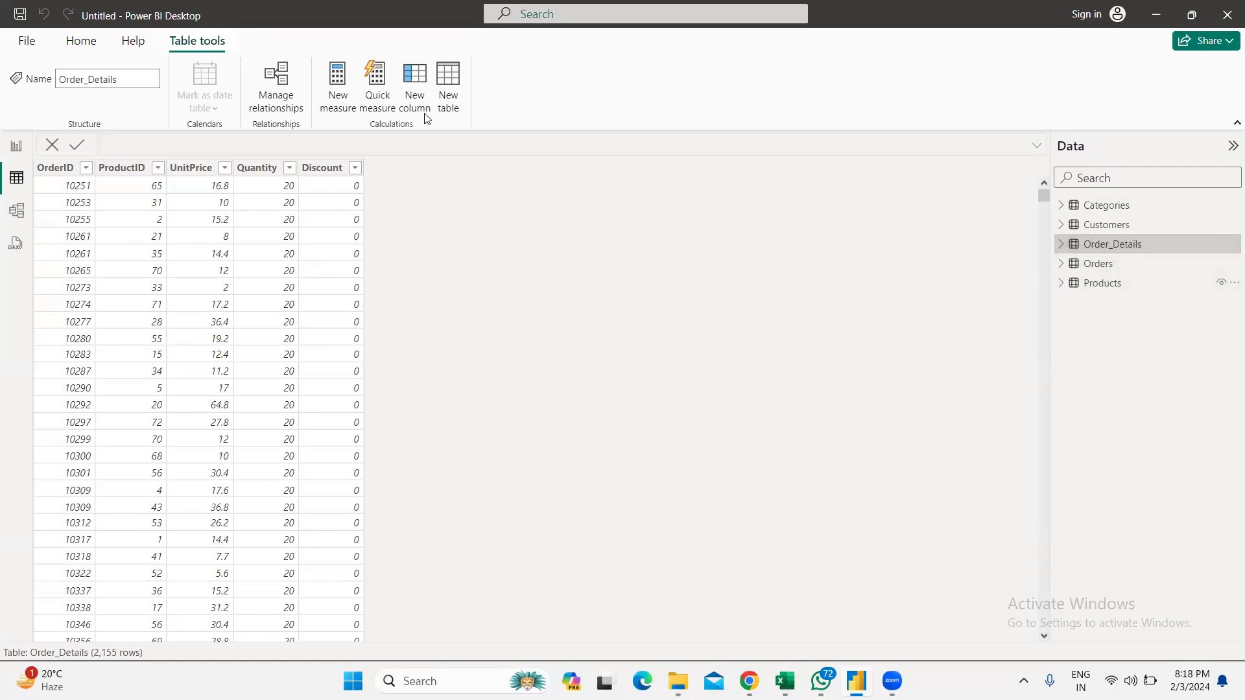
Step: Add a calculated column to the Order_Details table and name it ProuctName
{"action": "left_click", "coordinate": [416, 88]}
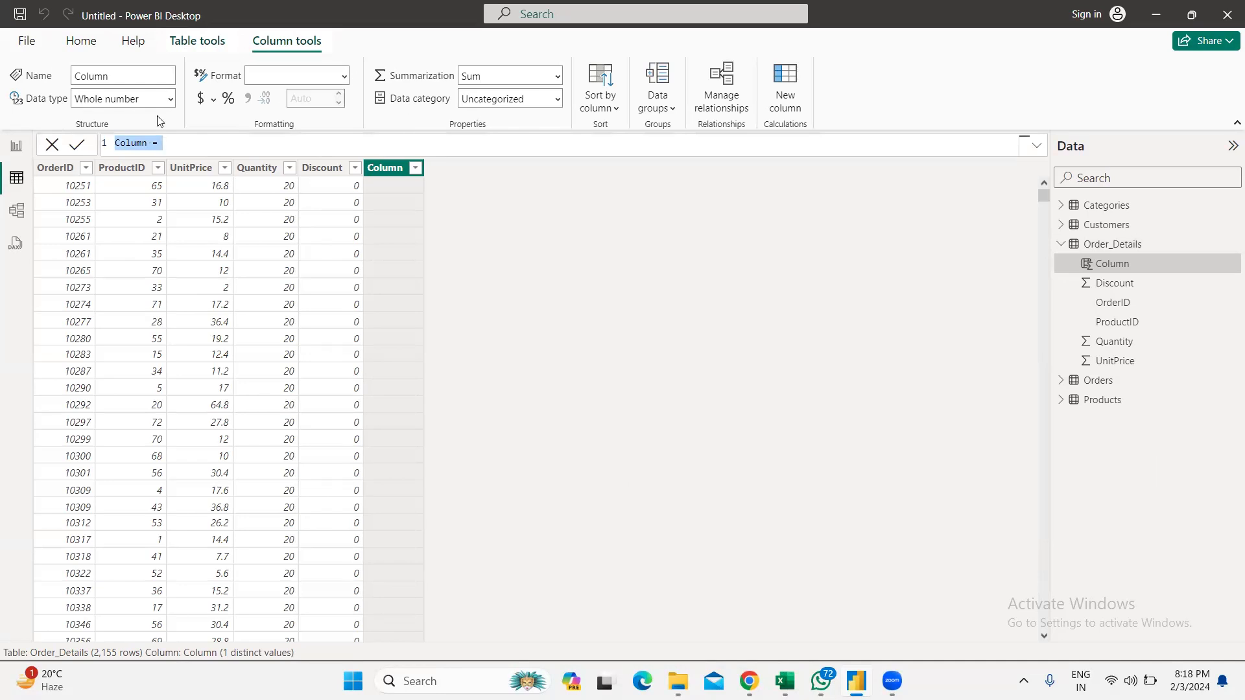
{"action": "left_click", "coordinate": [154, 143]}
{"action": "type", "text": "P"}
{"action": "key", "text": "Delete"}
{"action": "key", "text": "Delete"}
{"action": "key", "text": "Delete"}
{"action": "key", "text": "BackSpace"}
{"action": "key", "text": "BackSpace"}
{"action": "key", "text": "BackSpace"}
{"action": "key", "text": "BackSpace"}
{"action": "type", "text": "ProuctName"}
{"action": "left_click", "coordinate": [220, 145]}
{"action": "type", "text": "R"}
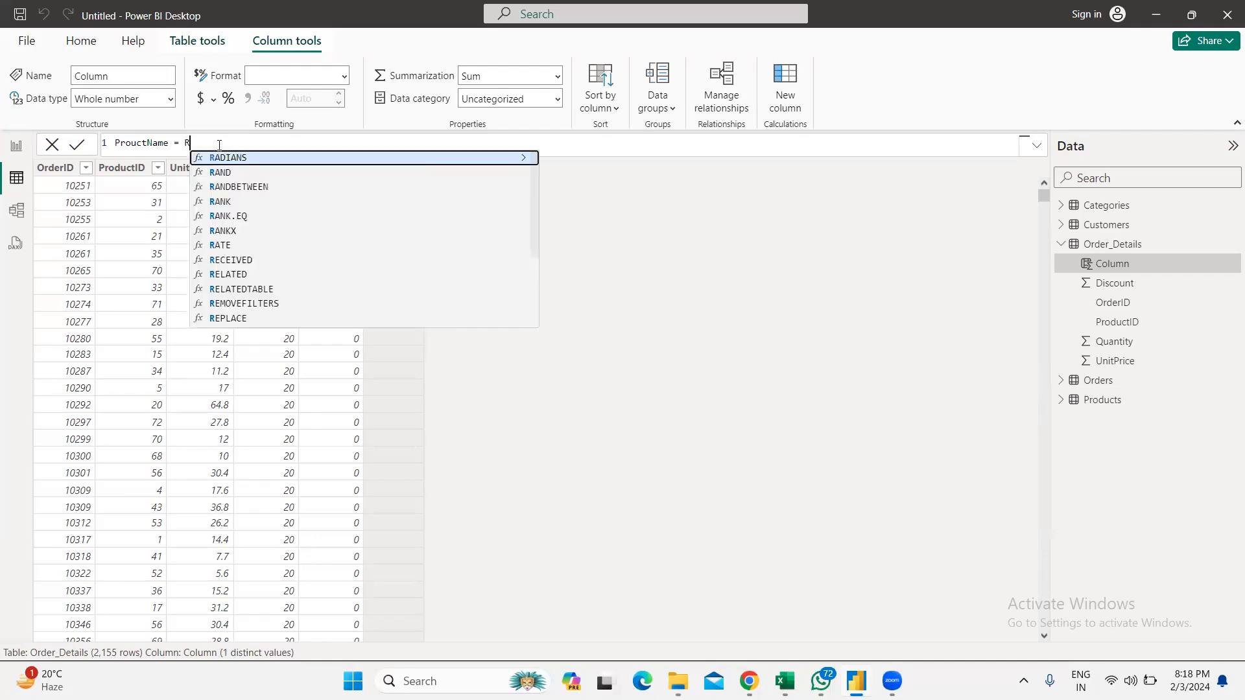
{"action": "type", "text": "el"}
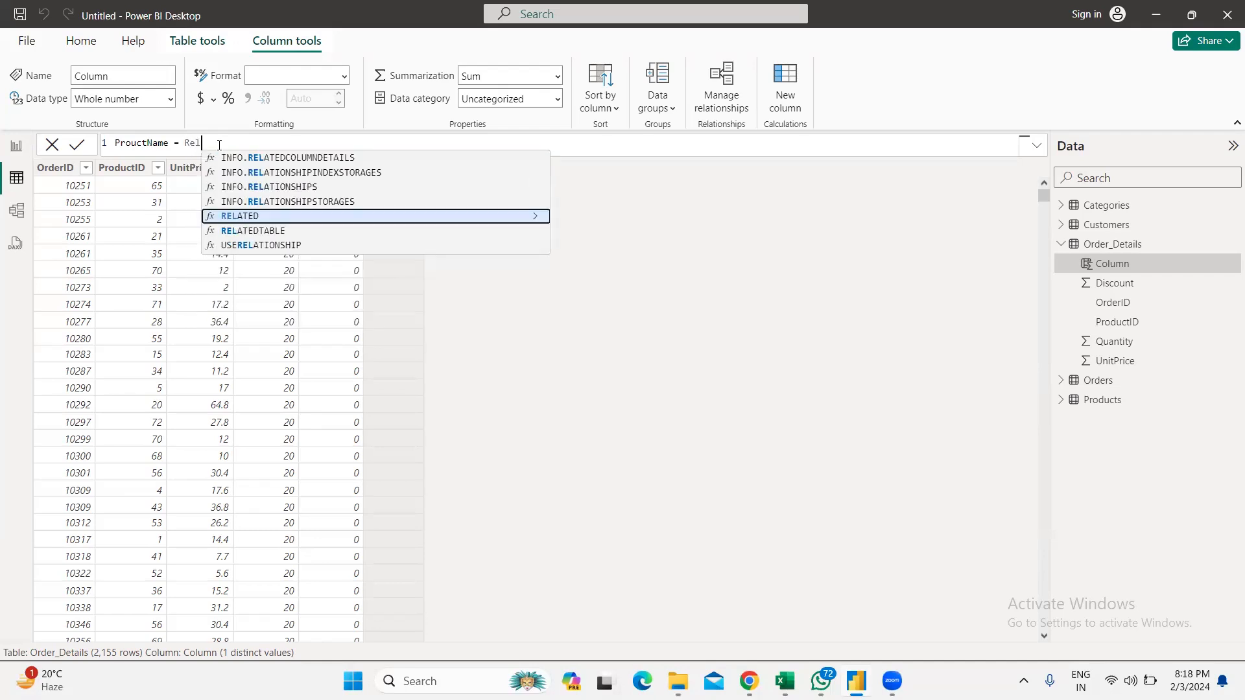
{"action": "left_click", "coordinate": [274, 204]}
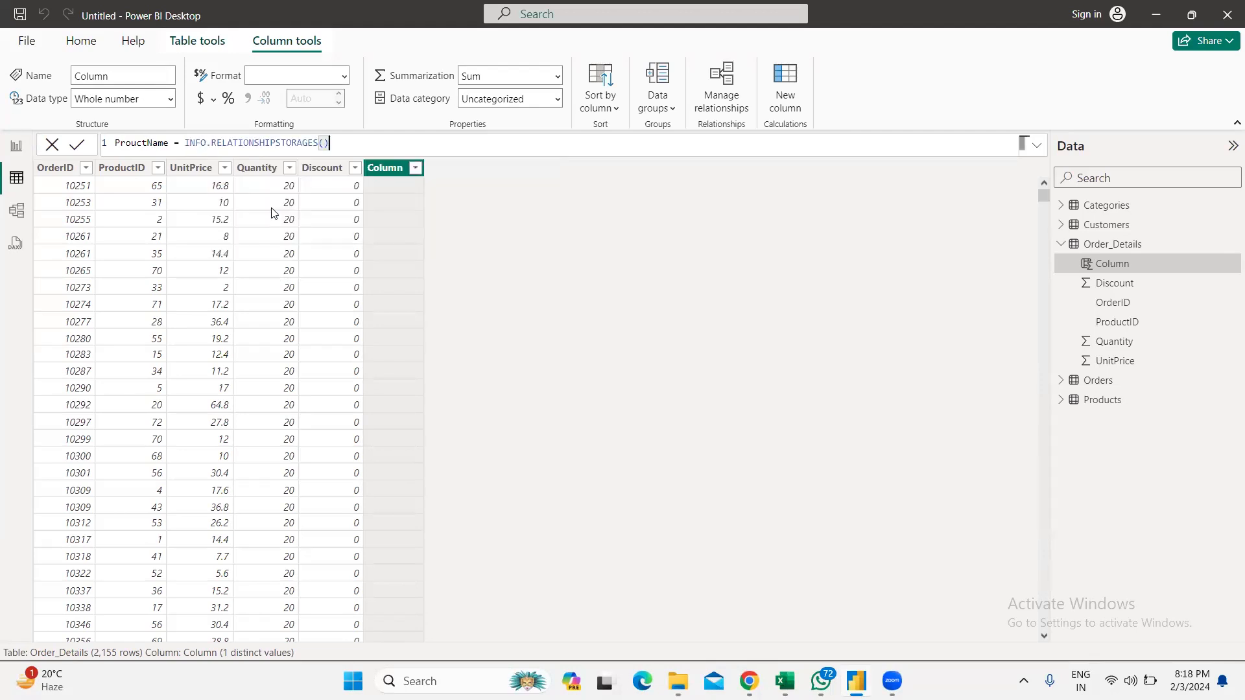
{"action": "left_click_drag", "start_coordinate": [329, 142], "coordinate": [189, 144]}
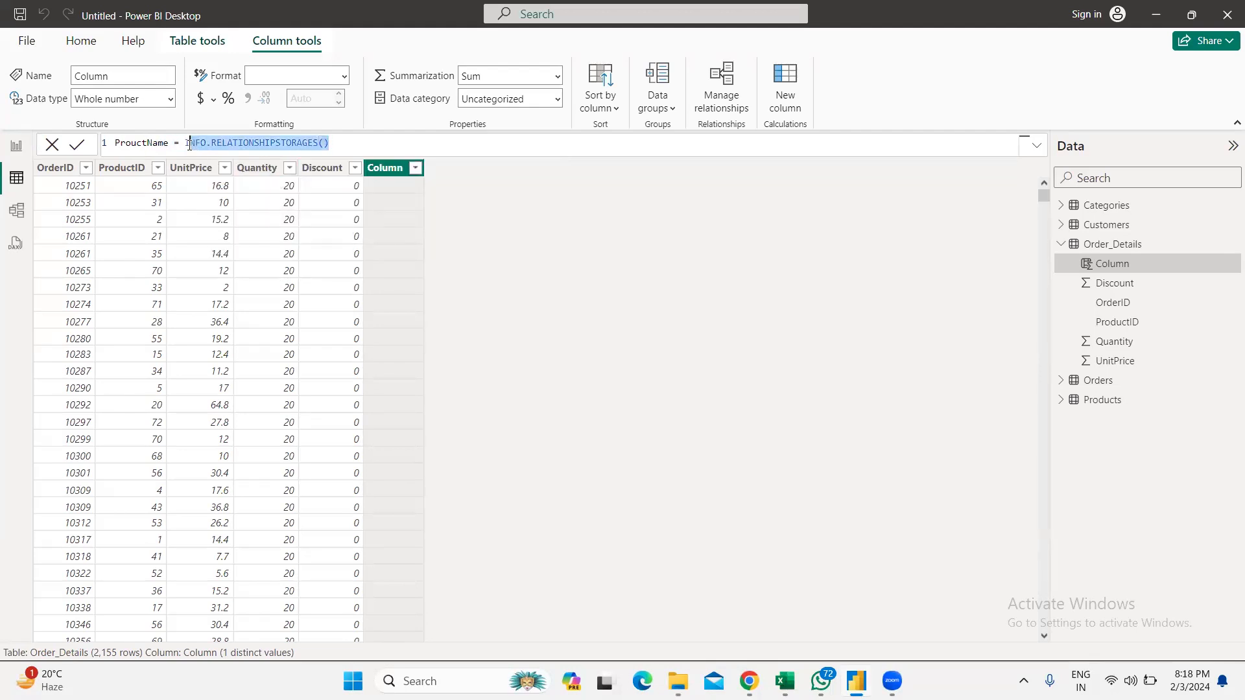
{"action": "type", "text": "Re"}
{"action": "key", "text": "BackSpace"}
{"action": "key", "text": "BackSpace"}
{"action": "key", "text": "BackSpace"}
Step: Define the ProuctName column as RELATED(Products[ProductName]) and commit the formula
{"action": "type", "text": "Rel"}
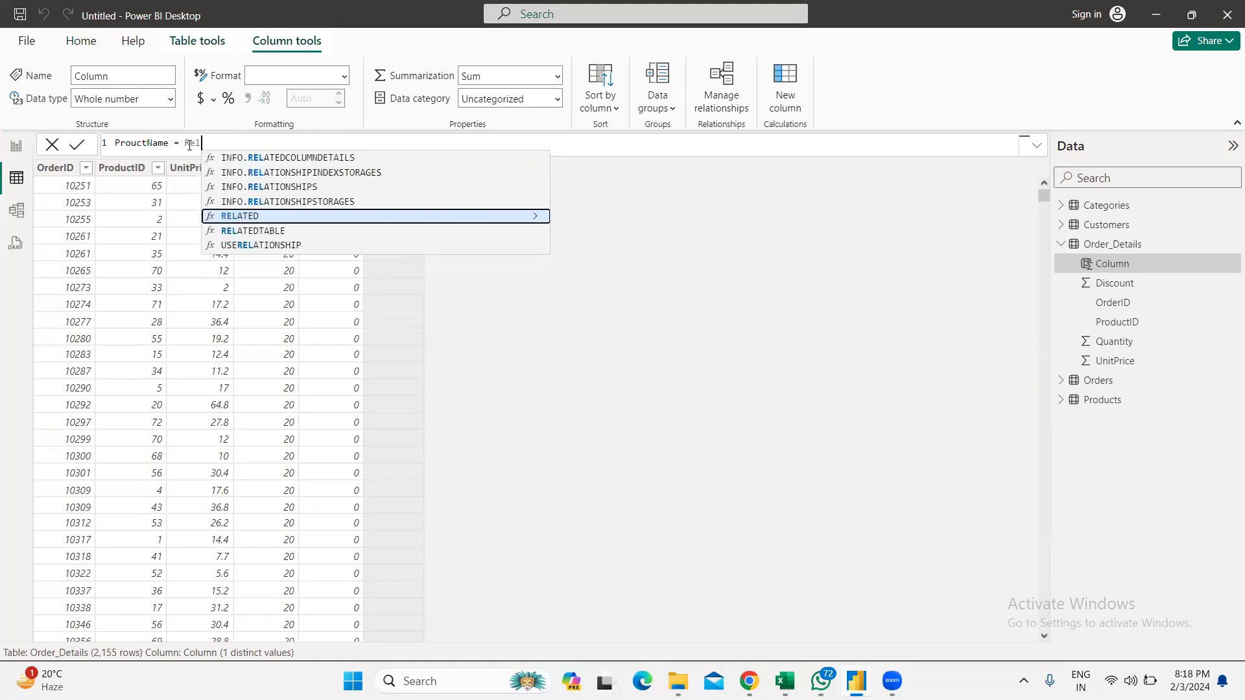
{"action": "left_click", "coordinate": [237, 216]}
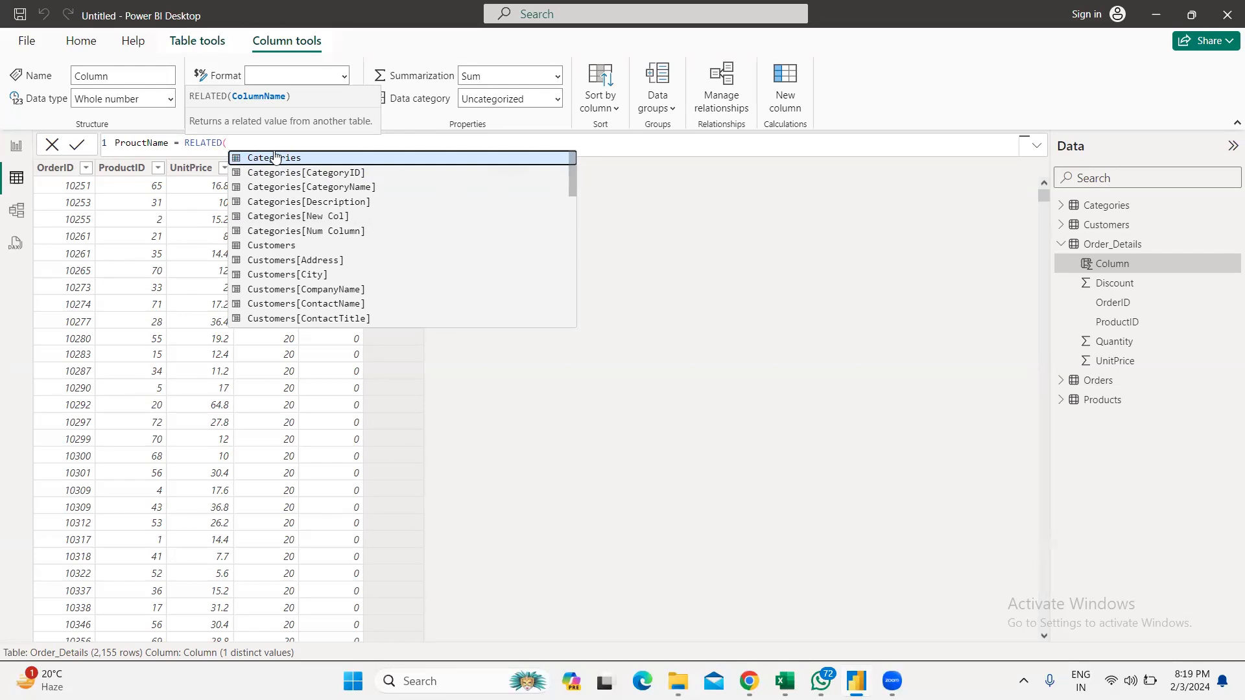
{"action": "type", "text": "pro"}
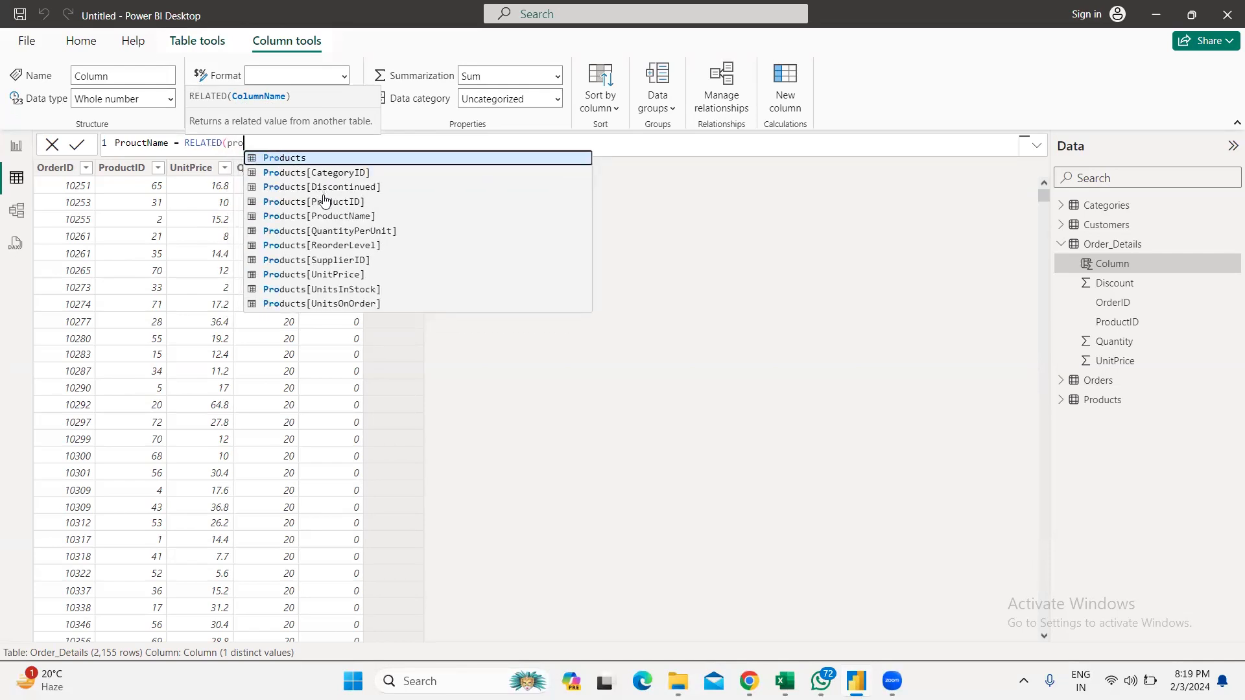
{"action": "left_click", "coordinate": [328, 216]}
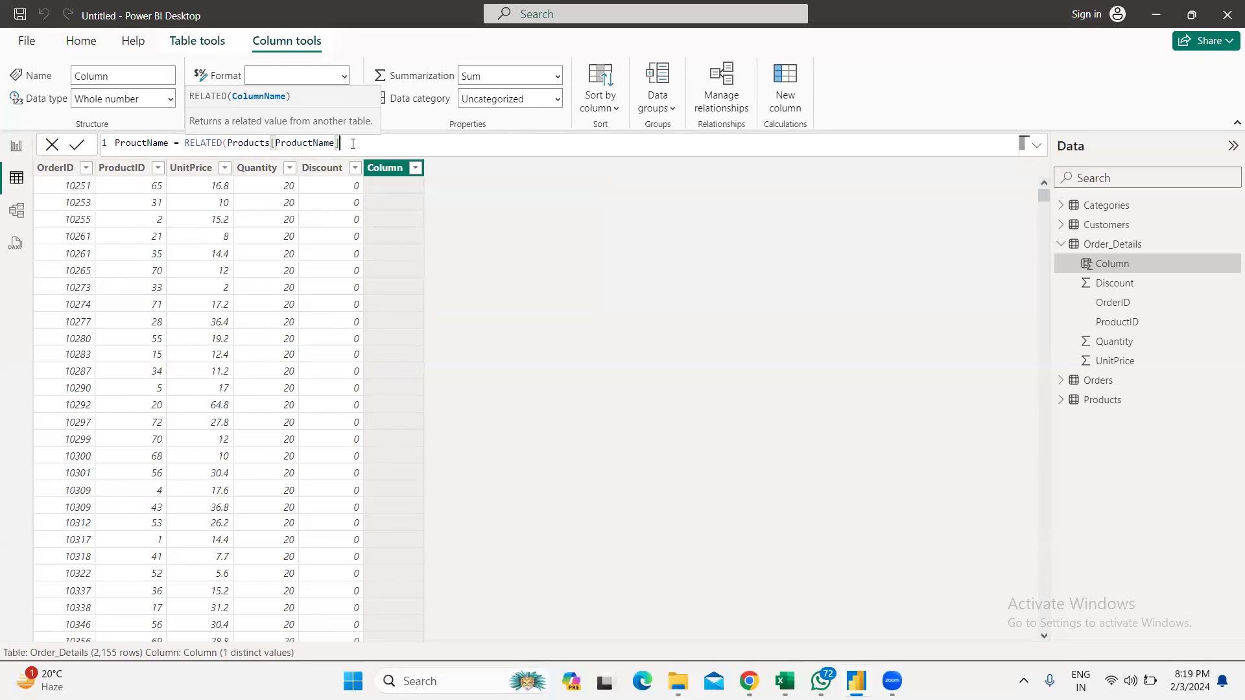
{"action": "type", "text": ")"}
{"action": "key", "text": "Return"}
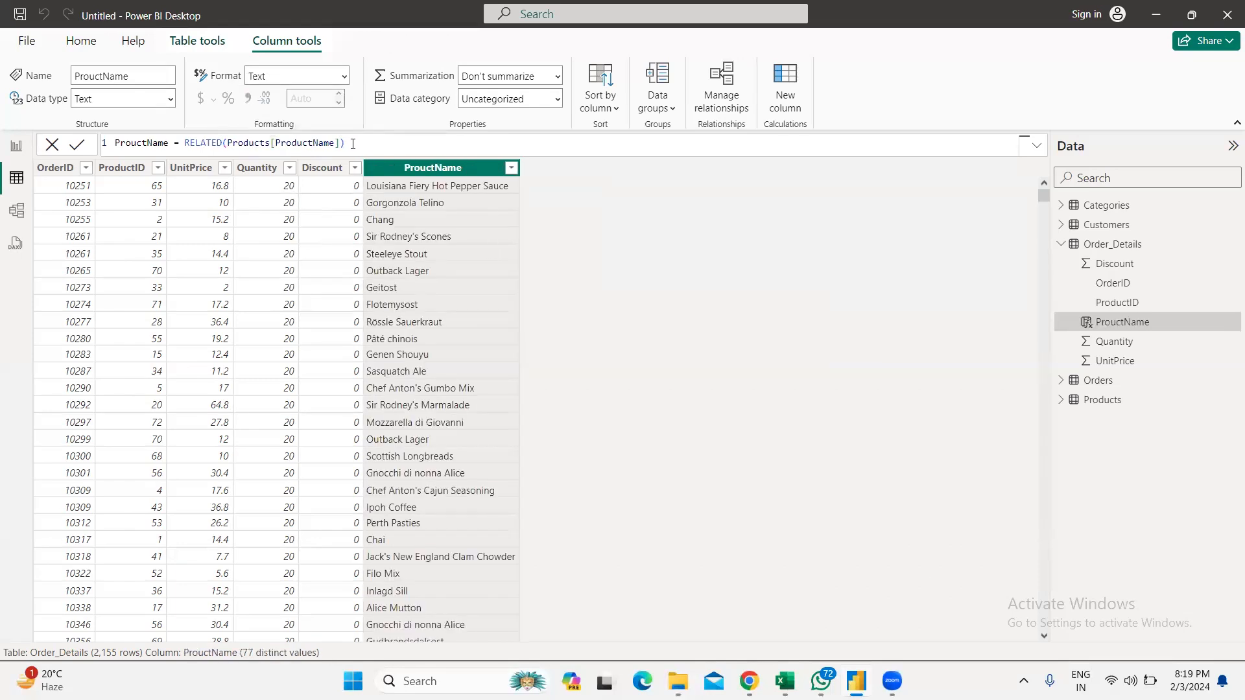
Step: Check individual ProductID values in Order_Details against the product names in the ProuctName column
{"action": "left_click", "coordinate": [156, 189]}
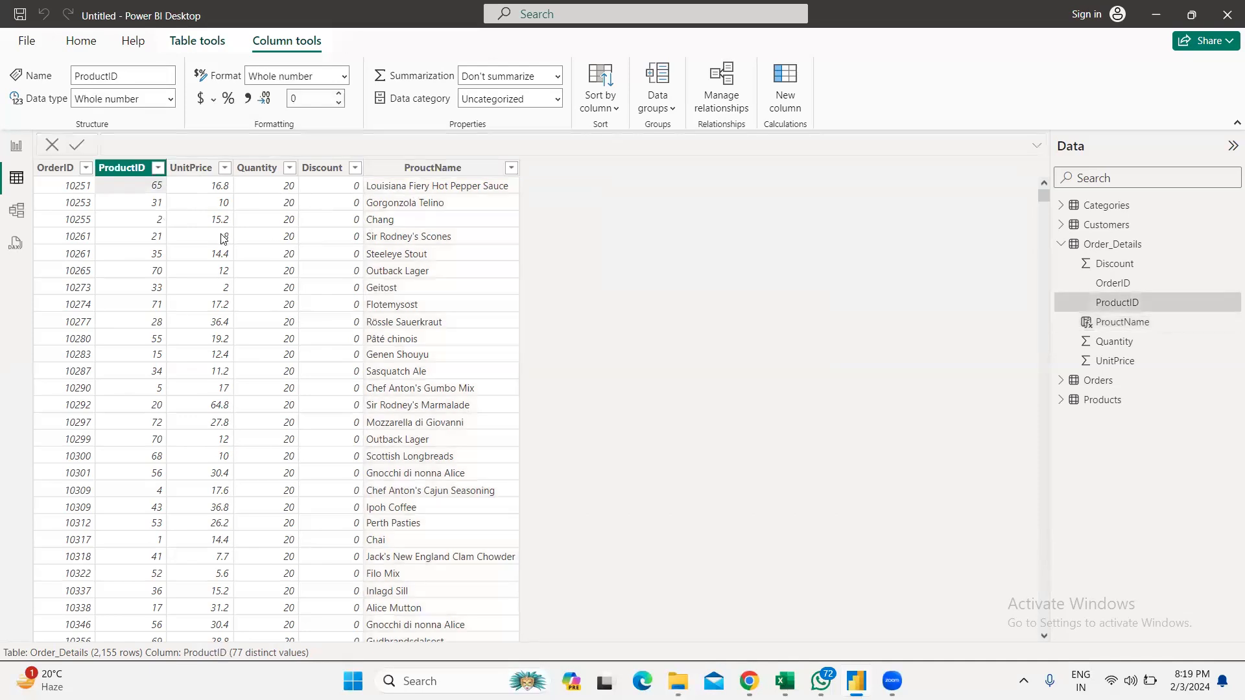
{"action": "left_click", "coordinate": [153, 221]}
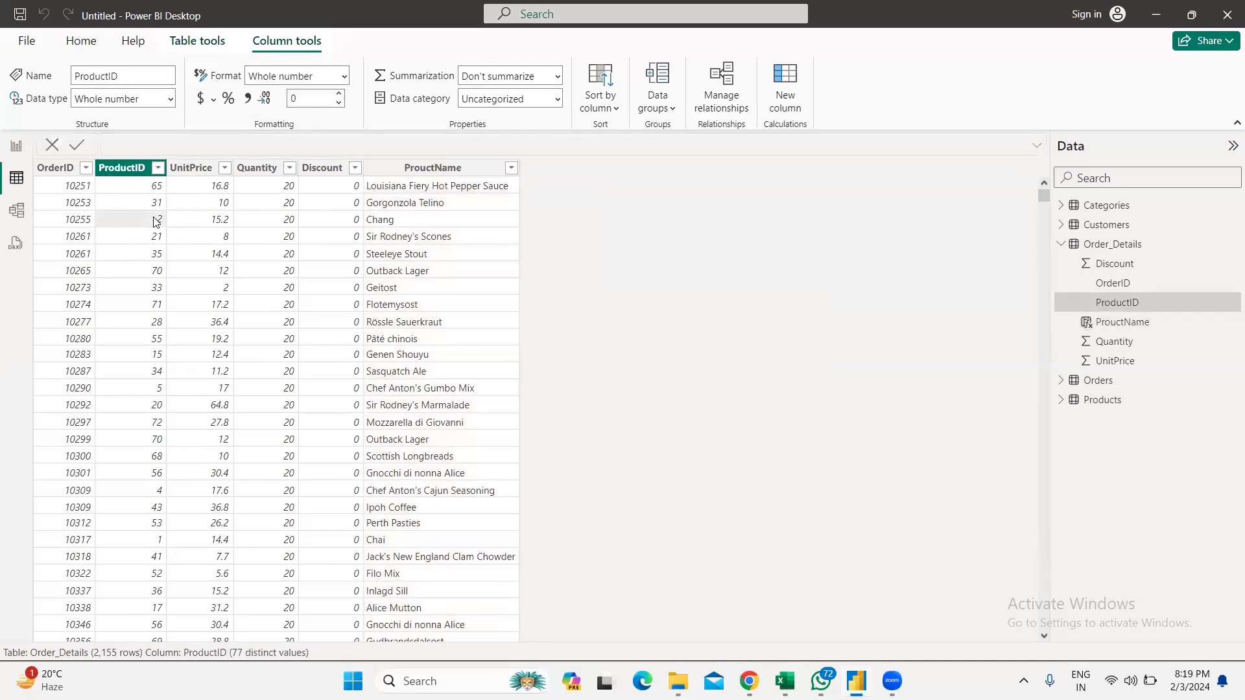
{"action": "left_click", "coordinate": [397, 220]}
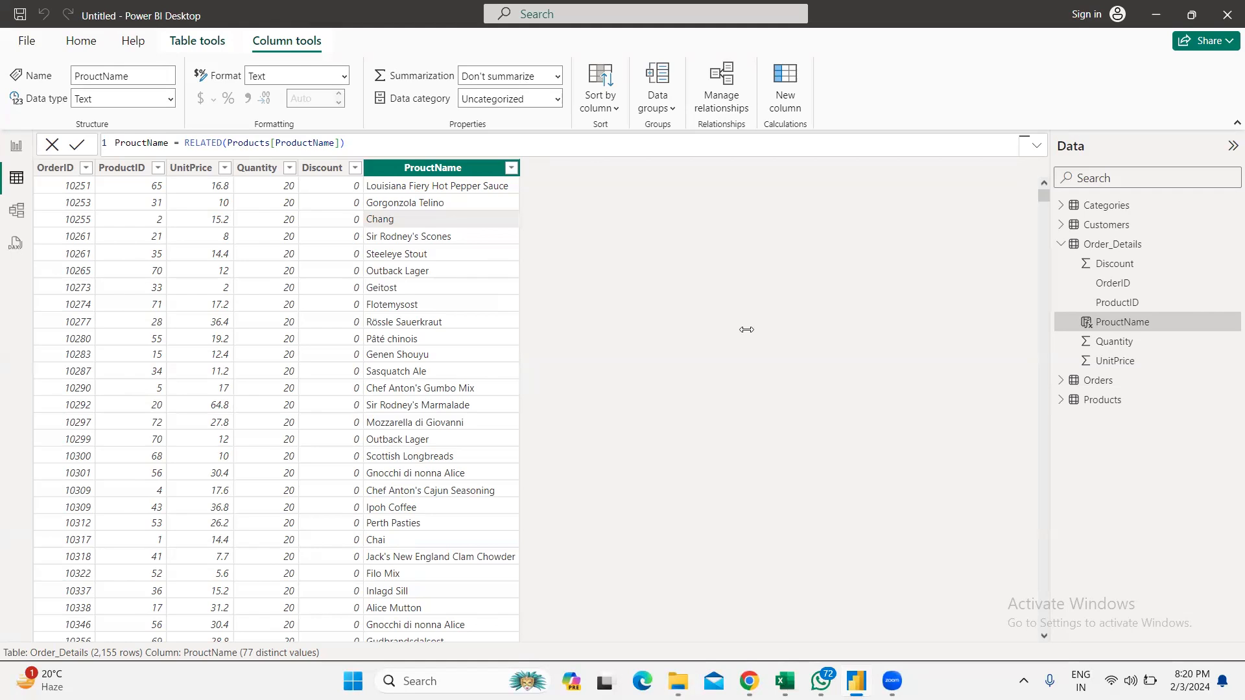
Step: Review the ProuctName values and the table relationships from Customers through Categories, and return to the Order_Details data
{"action": "scroll", "coordinate": [745, 365], "scroll_direction": "down", "scroll_amount": 3}
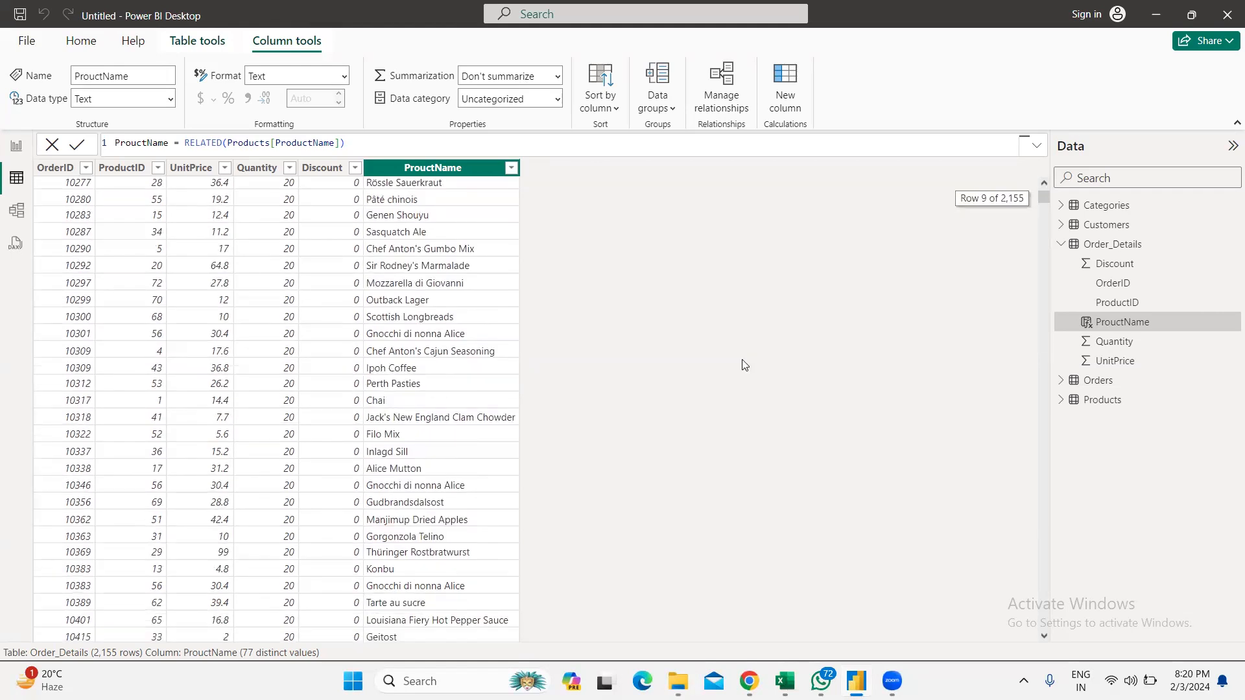
{"action": "scroll", "coordinate": [653, 323], "scroll_direction": "up", "scroll_amount": 3}
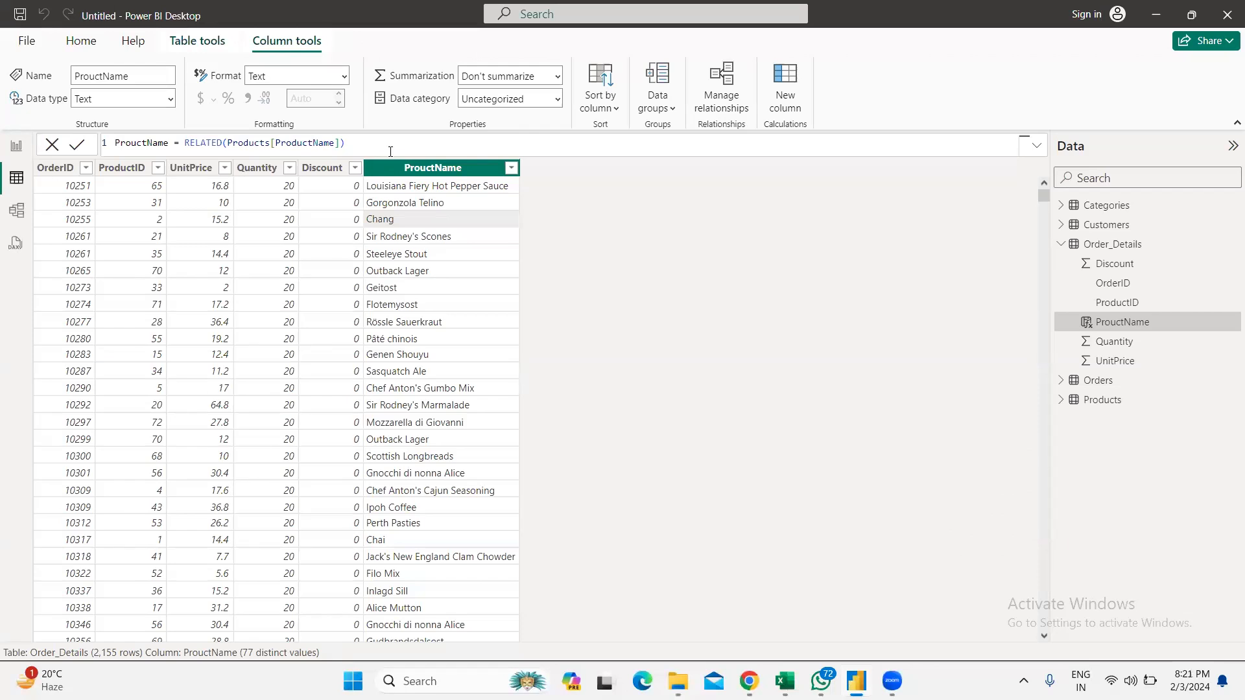
{"action": "left_click", "coordinate": [17, 212]}
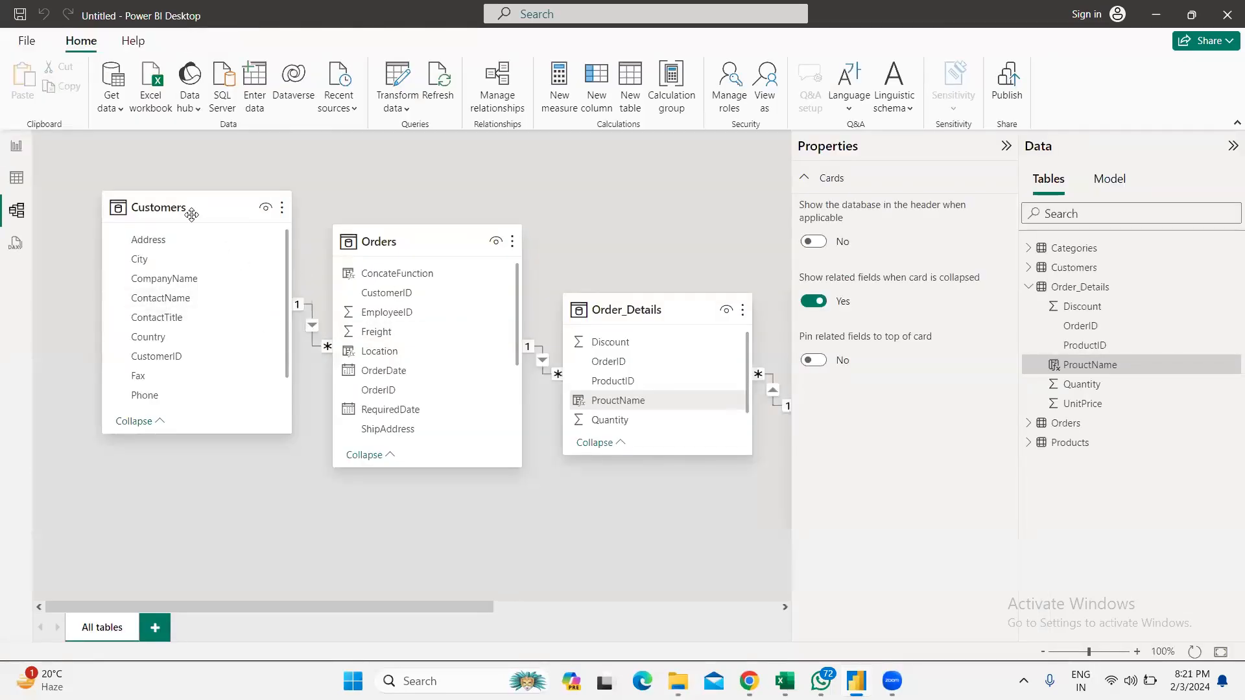
{"action": "left_click_drag", "start_coordinate": [444, 606], "coordinate": [637, 589]}
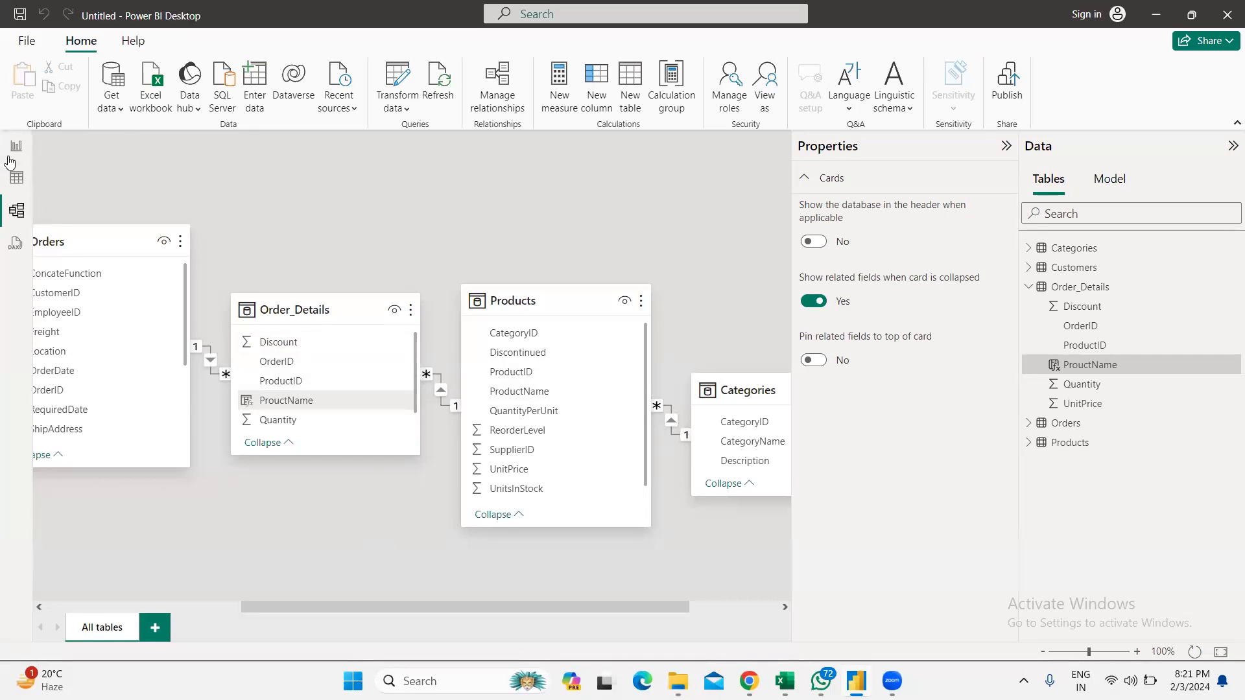
{"action": "left_click", "coordinate": [14, 175]}
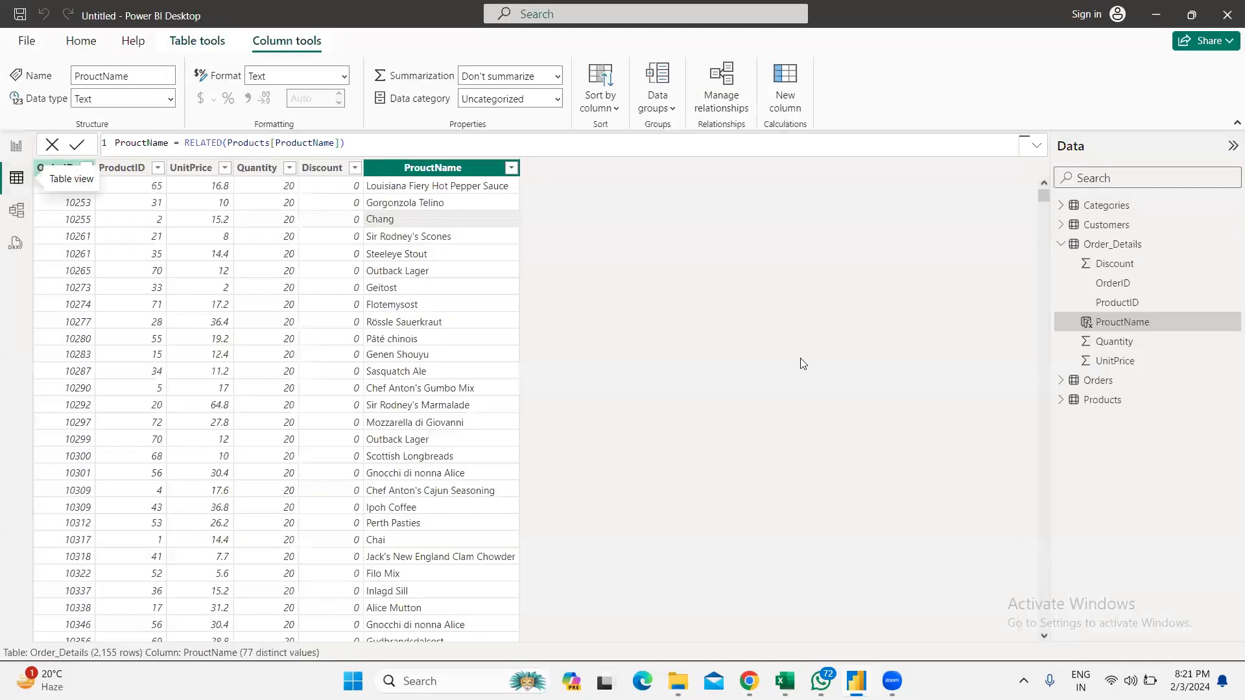
{"action": "left_click", "coordinate": [358, 143]}
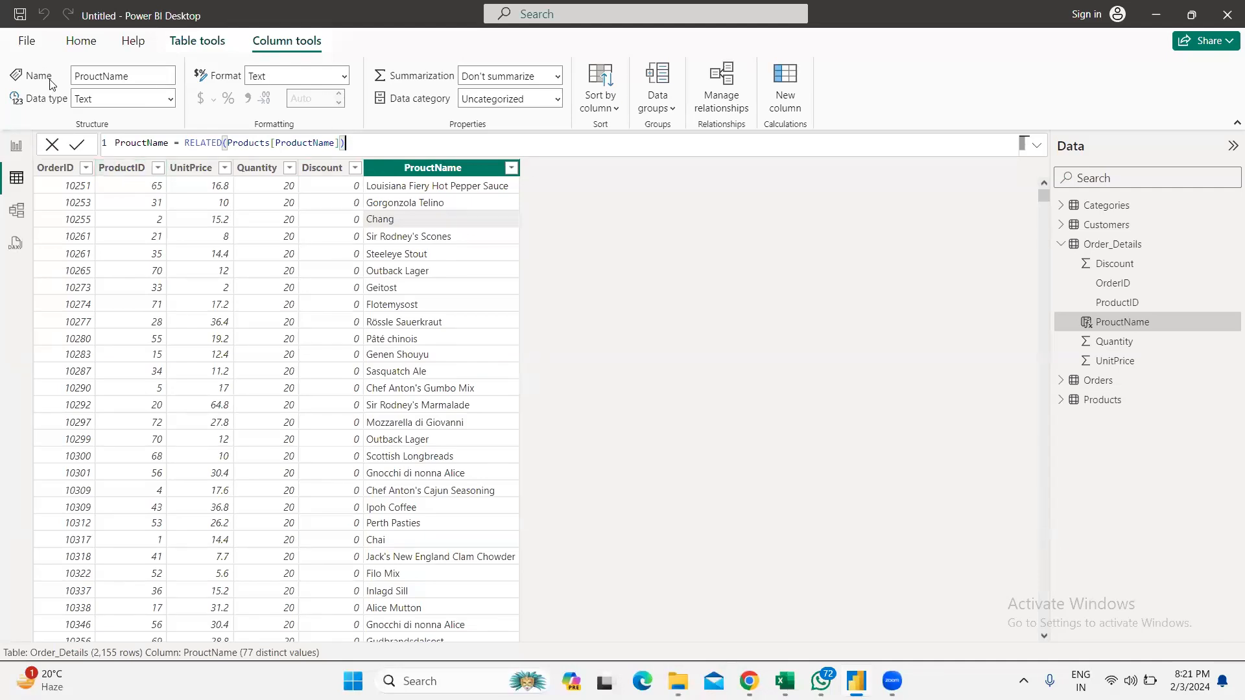
Step: Add another calculated column to the Order_Details table and name it Total Sales
{"action": "left_click", "coordinate": [197, 41]}
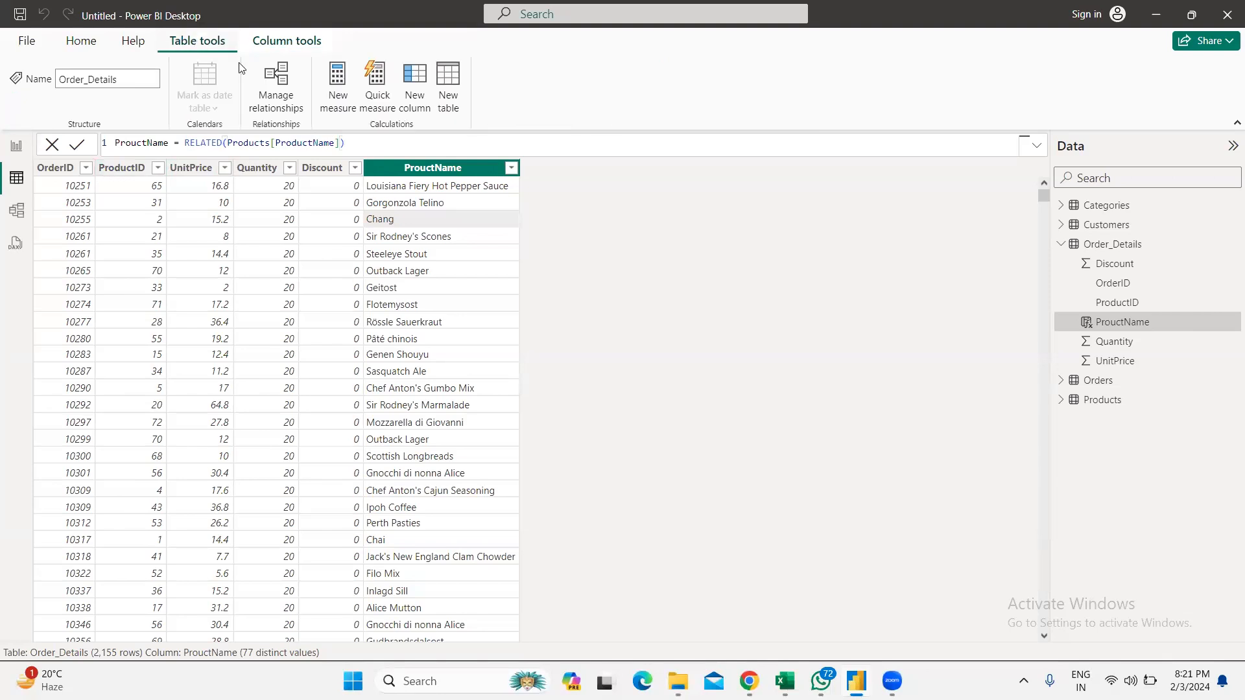
{"action": "left_click", "coordinate": [415, 90]}
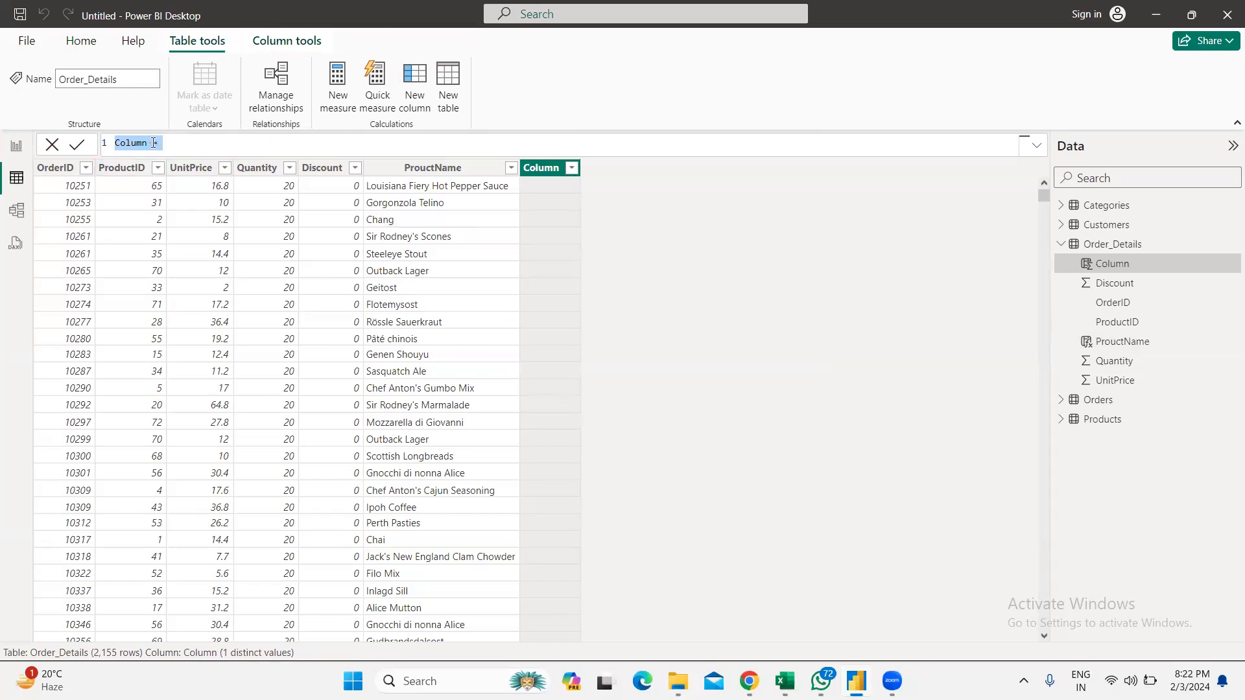
{"action": "left_click_drag", "start_coordinate": [148, 143], "coordinate": [104, 149]}
{"action": "type", "text": "Total Sales"}
{"action": "scroll", "coordinate": [283, 199], "scroll_direction": "down", "scroll_amount": 1}
{"action": "scroll", "coordinate": [283, 199], "scroll_direction": "down", "scroll_amount": 3}
{"action": "scroll", "coordinate": [283, 198], "scroll_direction": "up", "scroll_amount": 5}
Step: Define Total Sales as Order_Details[UnitPrice] * Order_Details[Quantity], commit the formula and slightly widen the column
{"action": "type", "text": "or"}
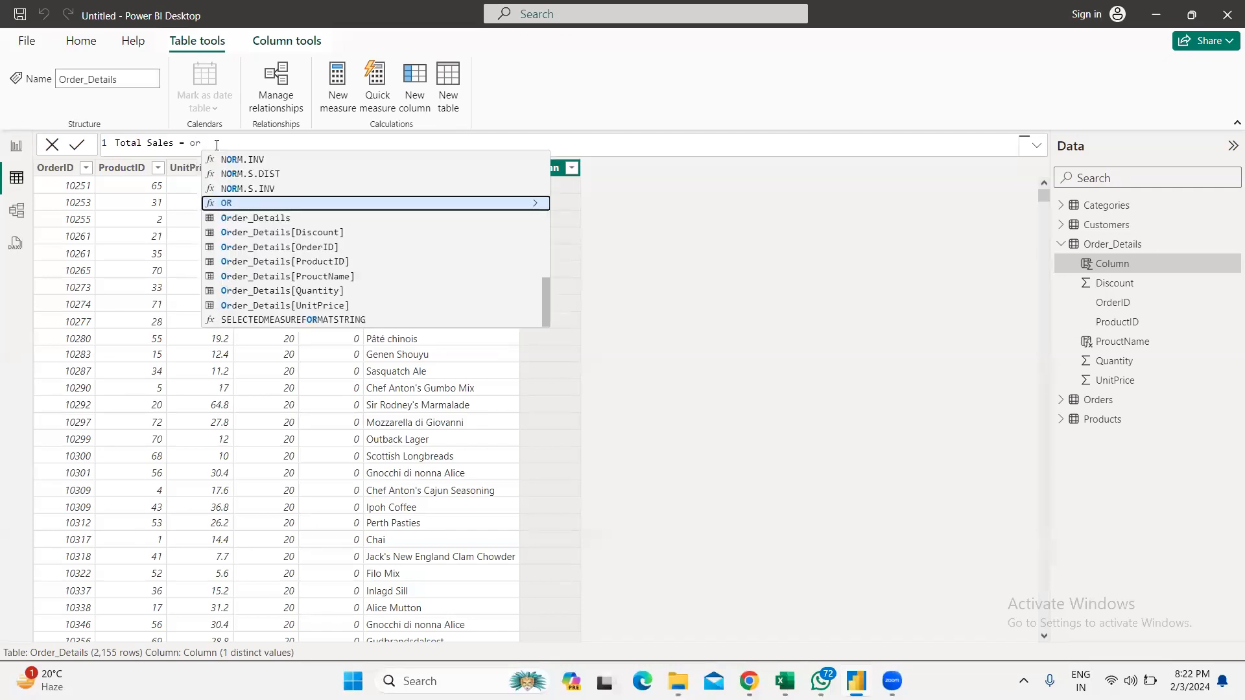
{"action": "type", "text": "der"}
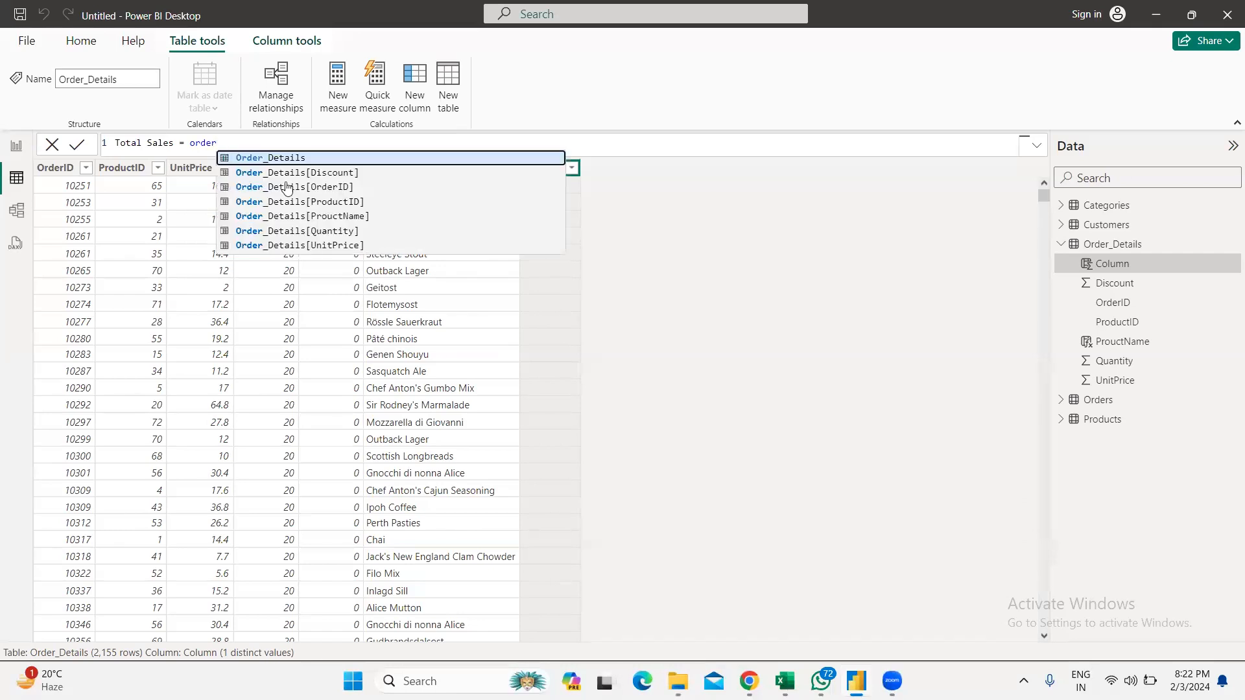
{"action": "left_click", "coordinate": [331, 246]}
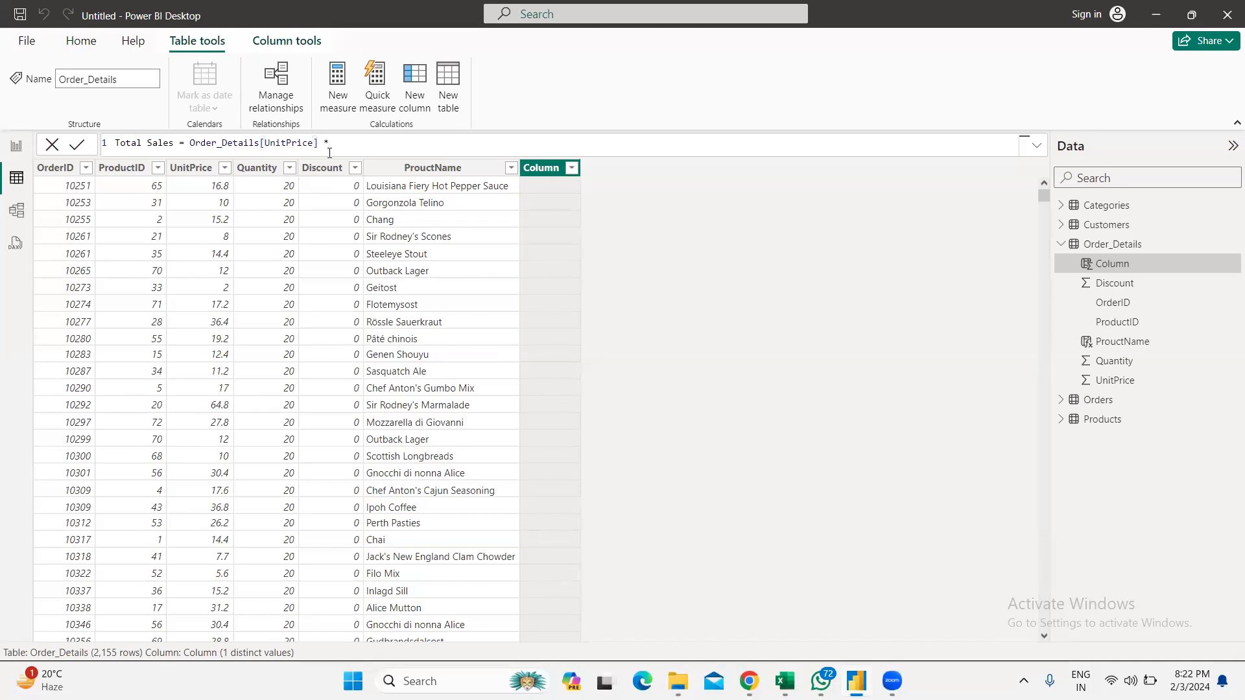
{"action": "type", "text": "* Qua"}
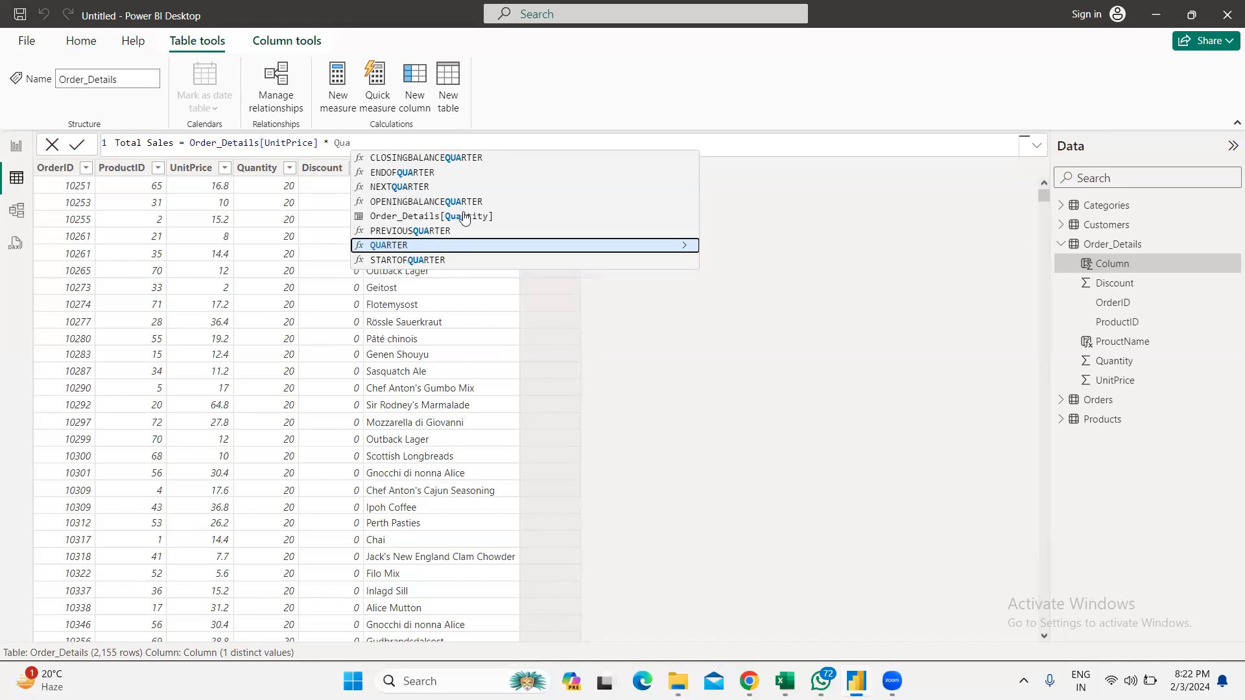
{"action": "left_click", "coordinate": [479, 217]}
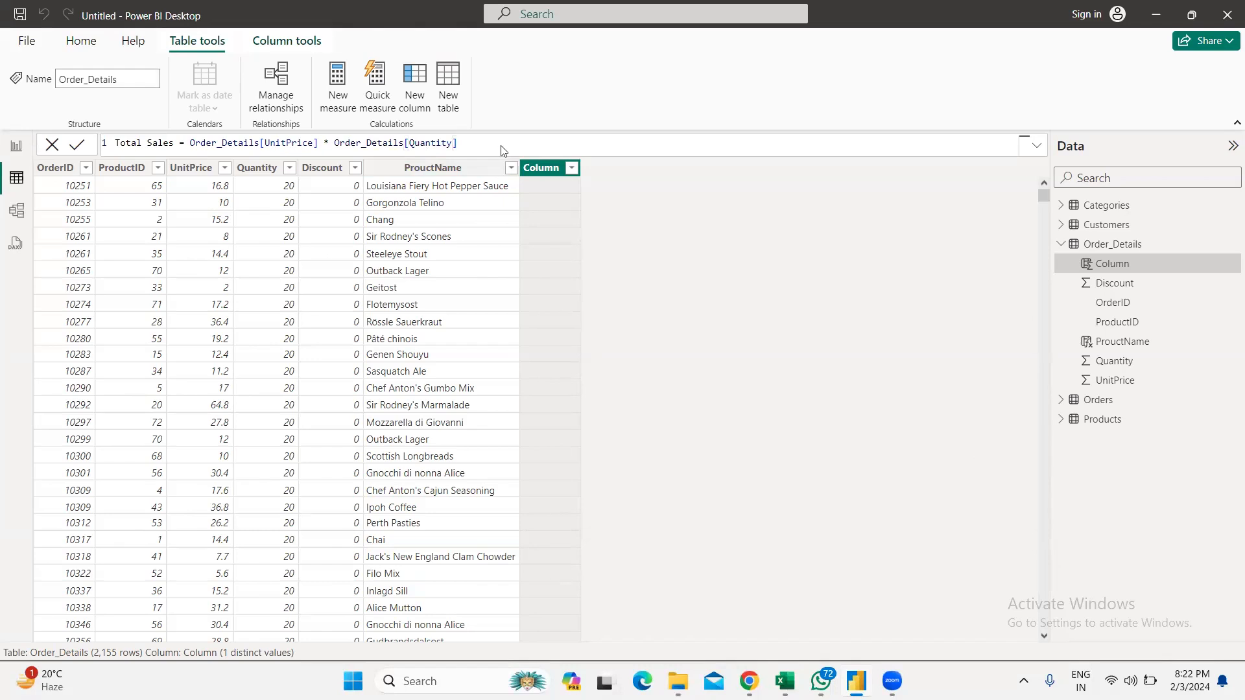
{"action": "key", "text": "Return"}
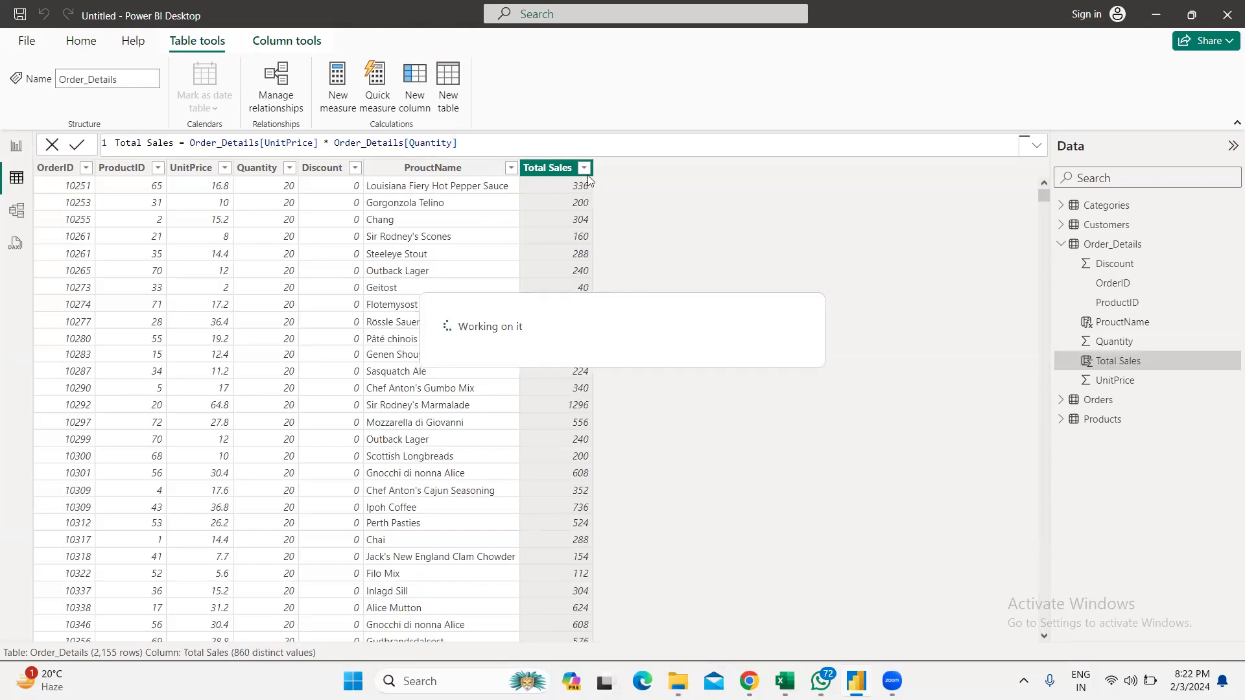
{"action": "mouse_move", "coordinate": [589, 165]}
{"action": "left_mouse_down"}
{"action": "mouse_move", "coordinate": [627, 167]}
{"action": "mouse_move", "coordinate": [597, 167]}
{"action": "left_mouse_up"}
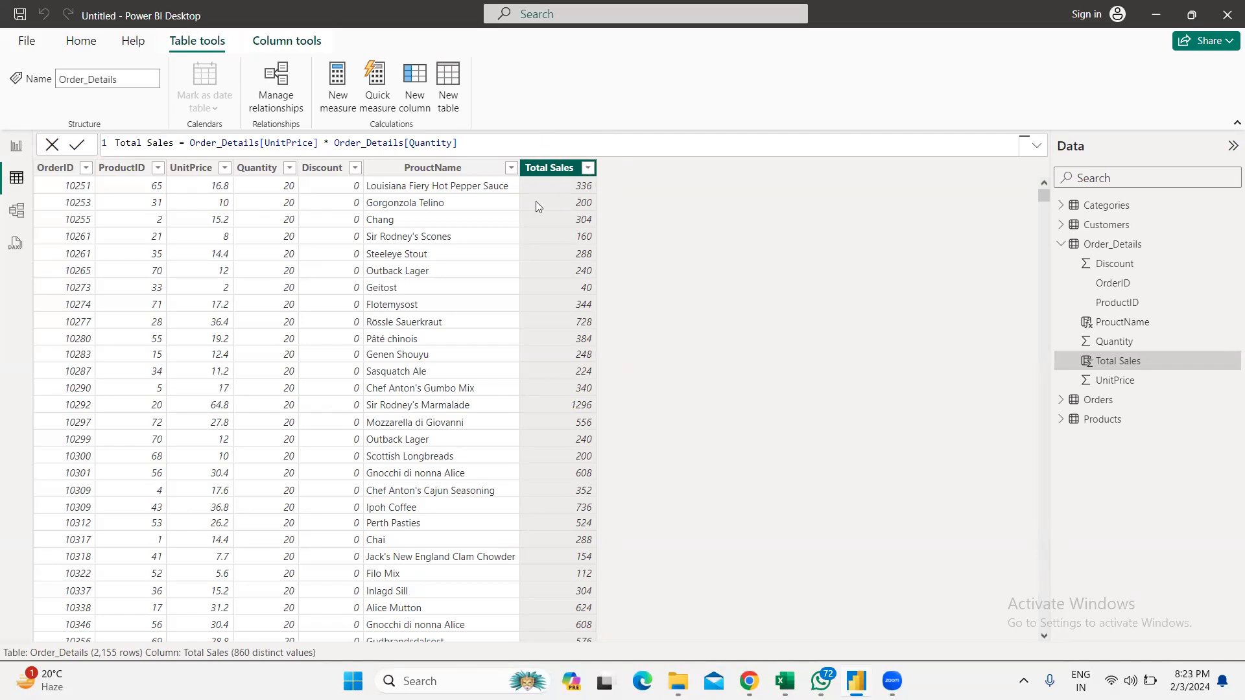
Step: Add a new measure to the Order_Details table and name it Total sales Measure
{"action": "left_click", "coordinate": [465, 170]}
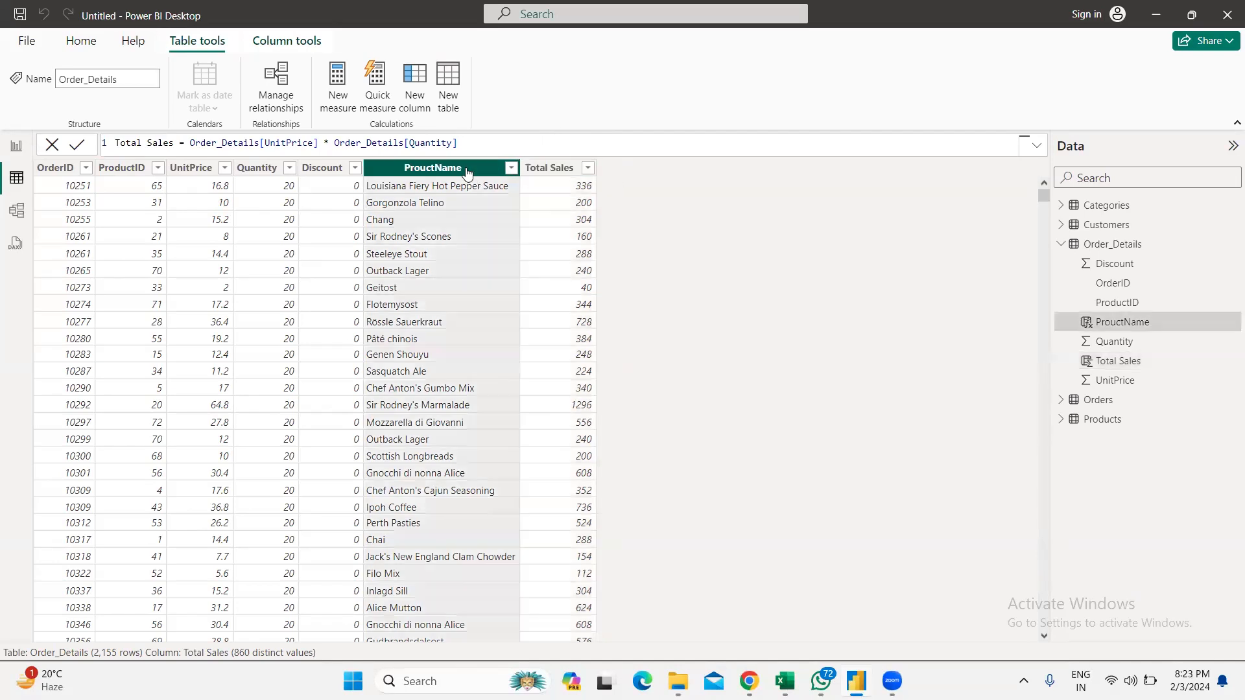
{"action": "left_click", "coordinate": [539, 173]}
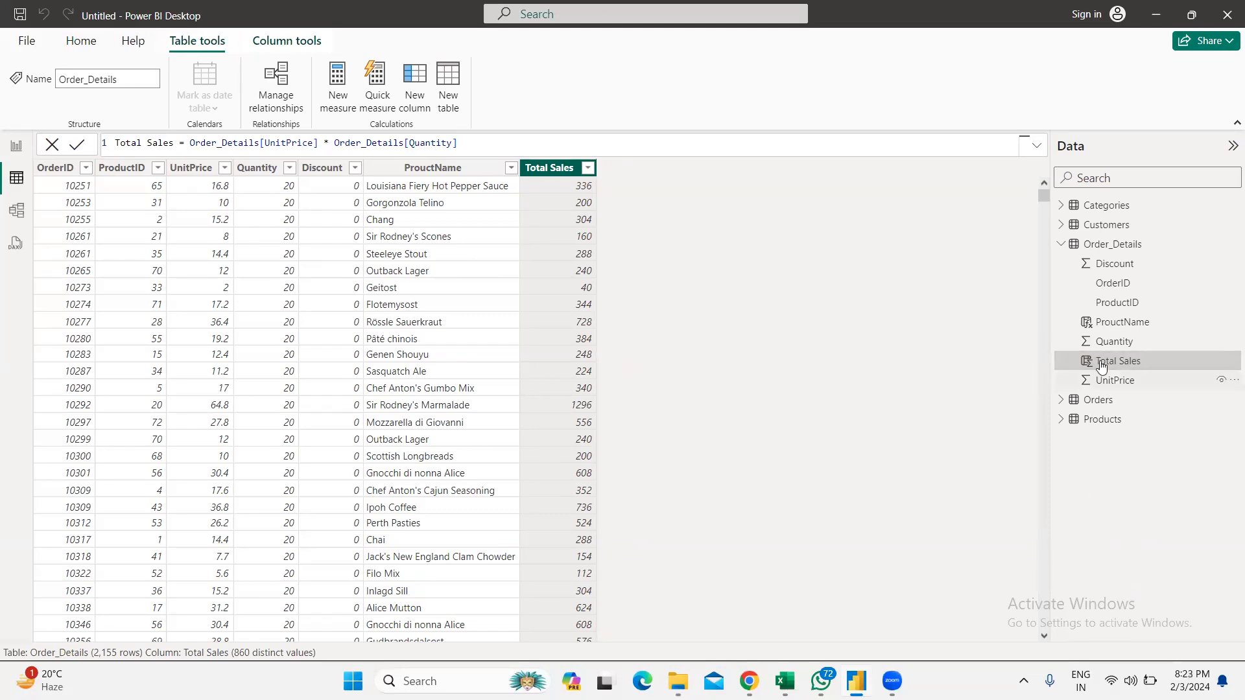
{"action": "left_click", "coordinate": [335, 90]}
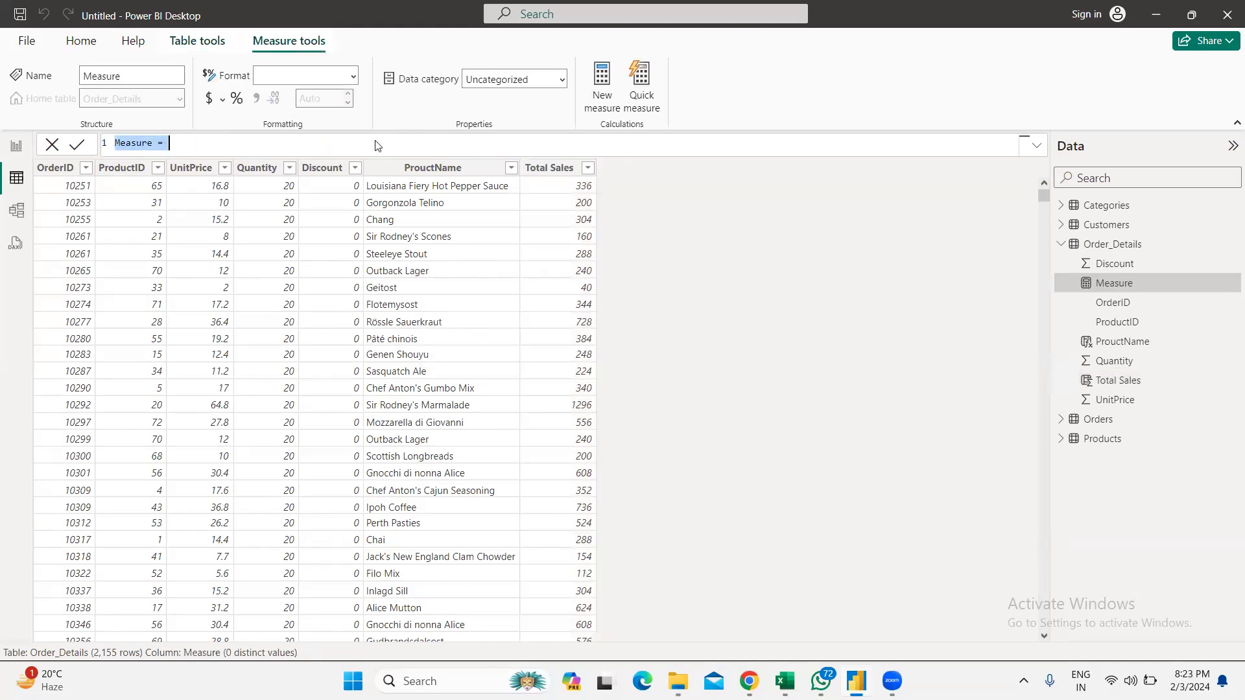
{"action": "left_click", "coordinate": [132, 142]}
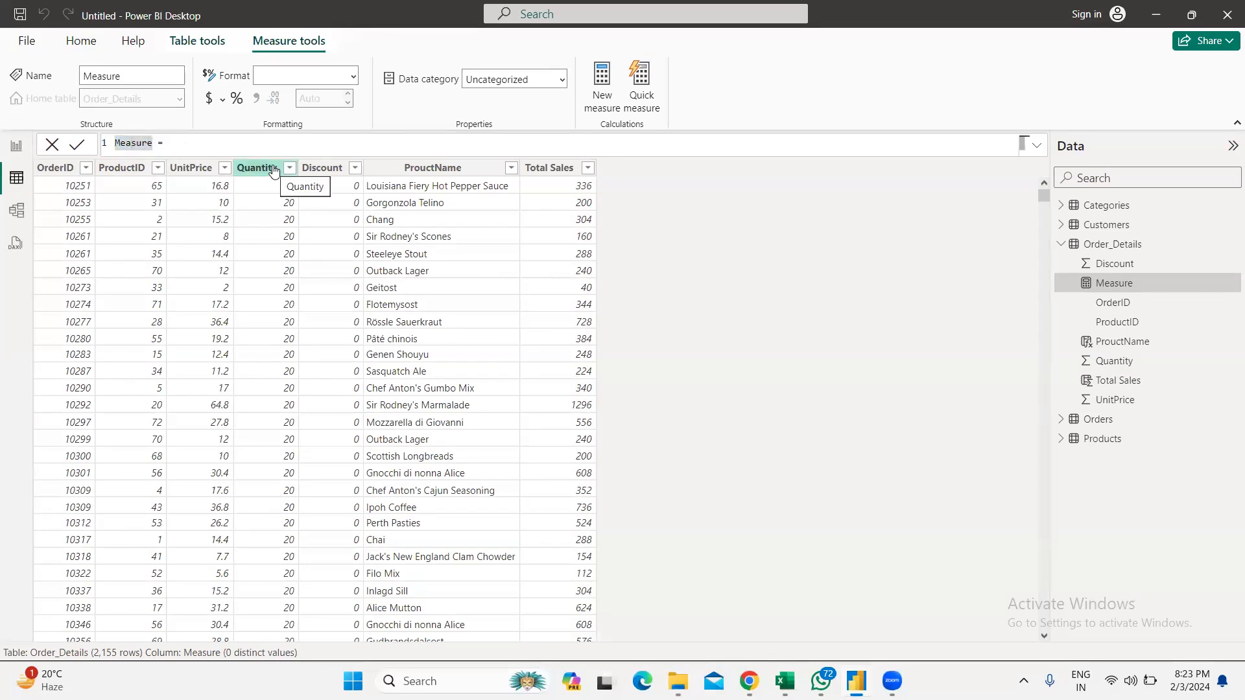
{"action": "type", "text": "To"}
{"action": "key", "text": "Delete"}
{"action": "key", "text": "Delete"}
{"action": "key", "text": "Delete"}
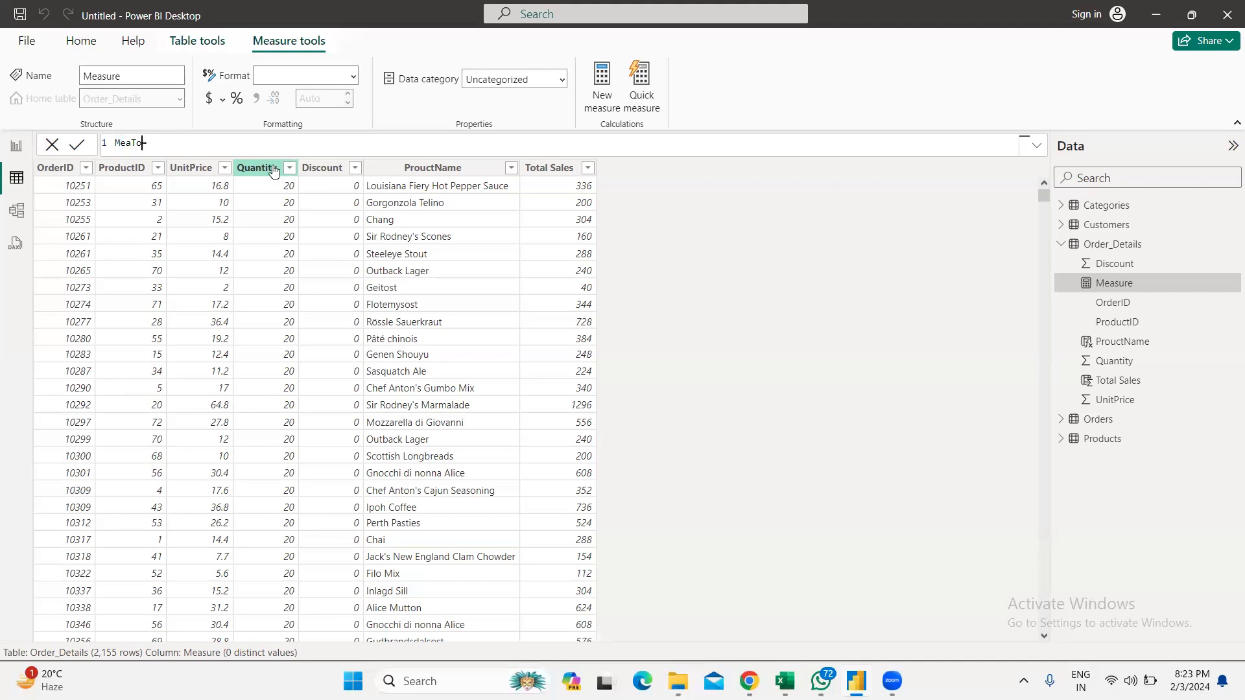
{"action": "key", "text": "BackSpace"}
{"action": "key", "text": "BackSpace"}
{"action": "type", "text": "Tota"}
{"action": "key", "text": "BackSpace"}
{"action": "key", "text": "BackSpace"}
{"action": "type", "text": "tal sales Measure"}
Step: Replace the spaces in the measure's name with underscores so it reads Total_sales_Measure, and commit it
{"action": "double_click", "coordinate": [185, 144]}
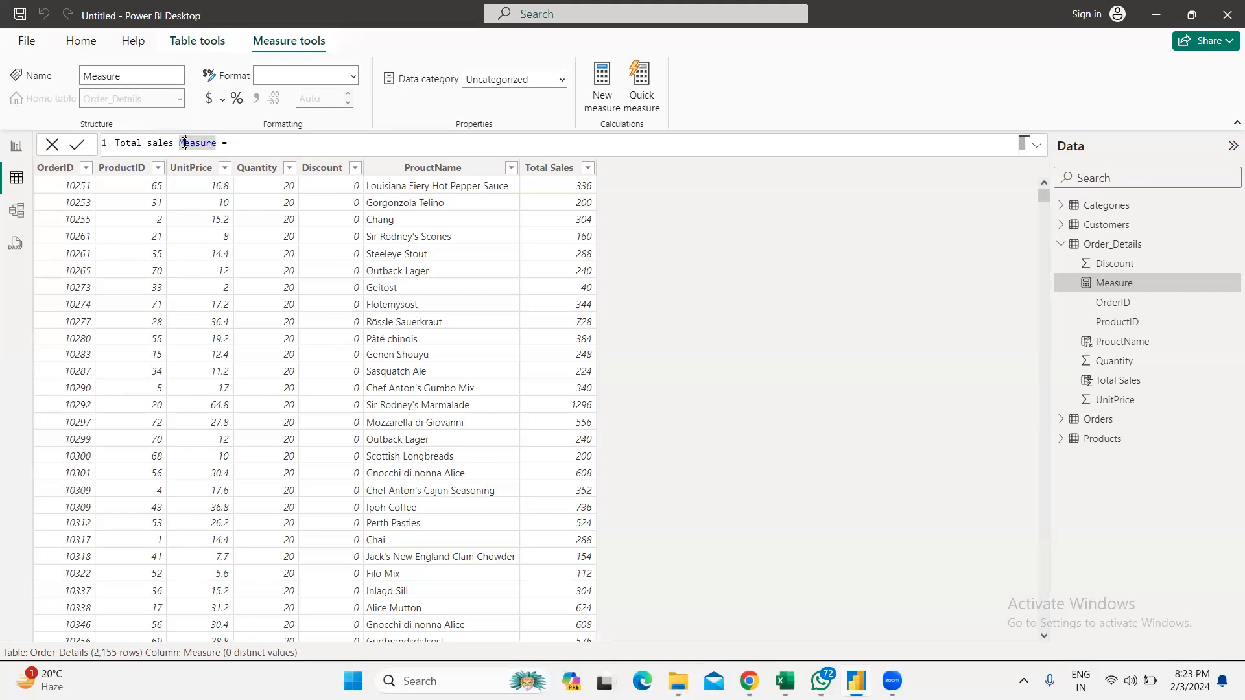
{"action": "left_click", "coordinate": [181, 143]}
{"action": "key", "text": "BackSpace"}
{"action": "type", "text": "_"}
{"action": "left_click", "coordinate": [148, 143]}
{"action": "key", "text": "BackSpace"}
{"action": "type", "text": "_"}
{"action": "key", "text": "Return"}
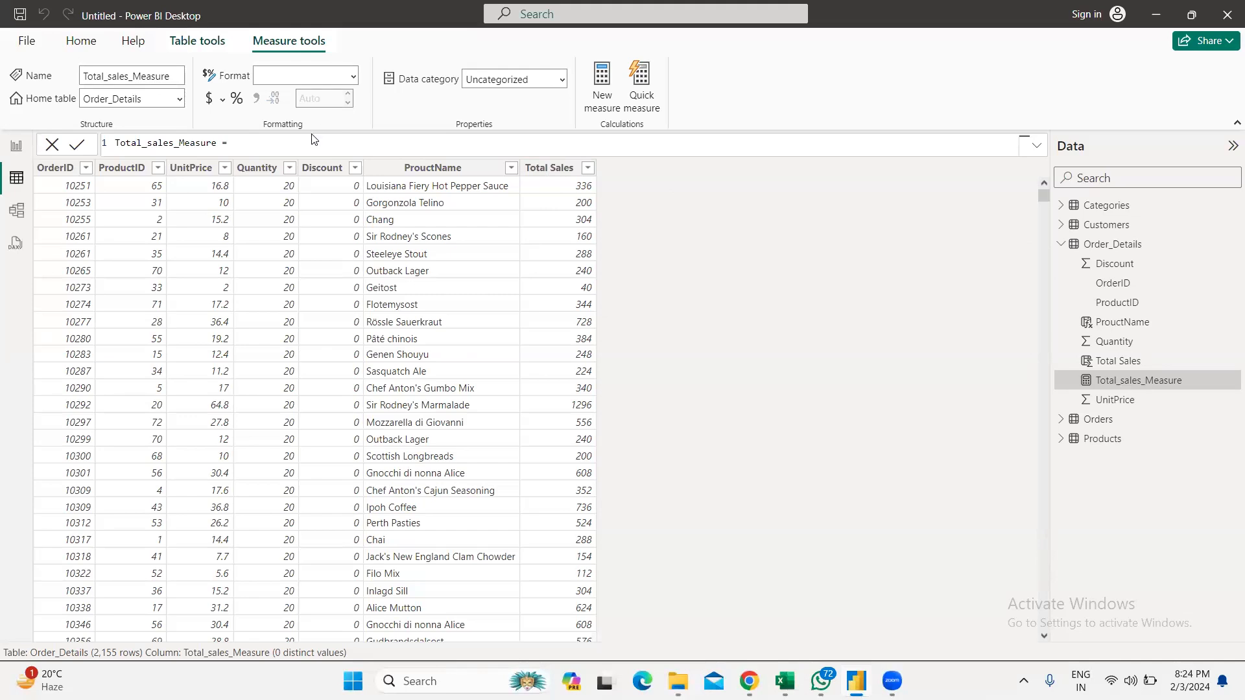
Step: Define Total_sales_Measure as SUM(Order_Details[Total Sales])
{"action": "type", "text": "Sum"}
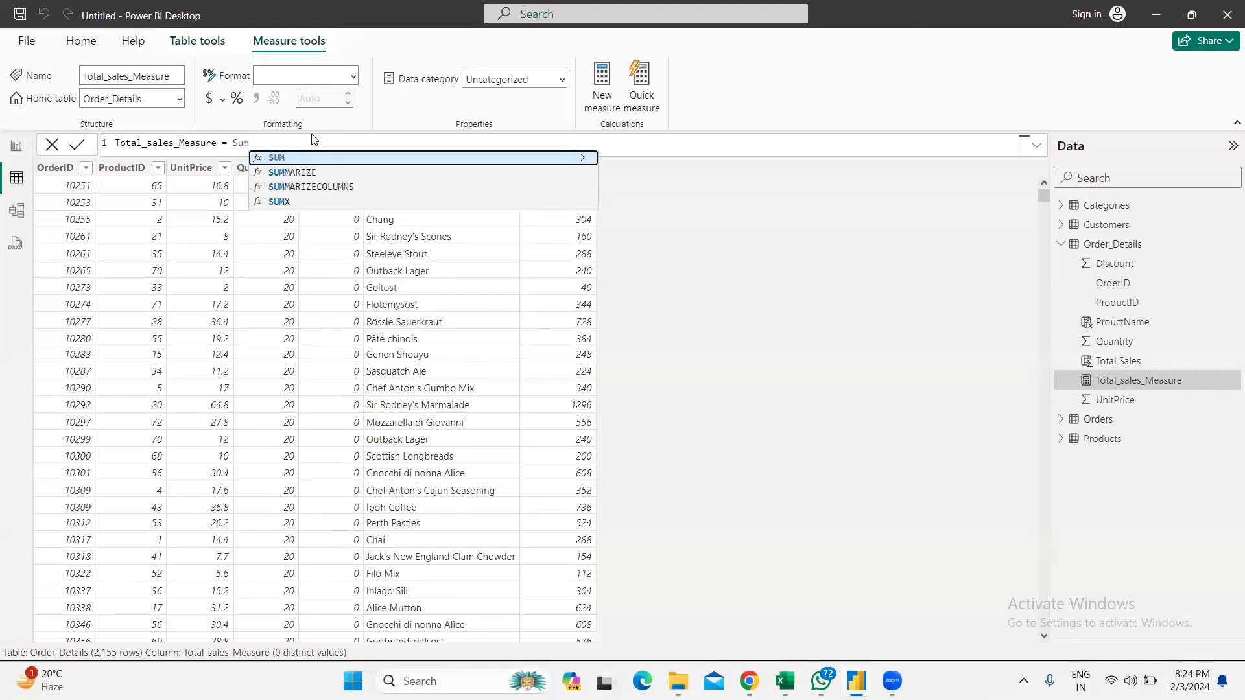
{"action": "left_click", "coordinate": [314, 158]}
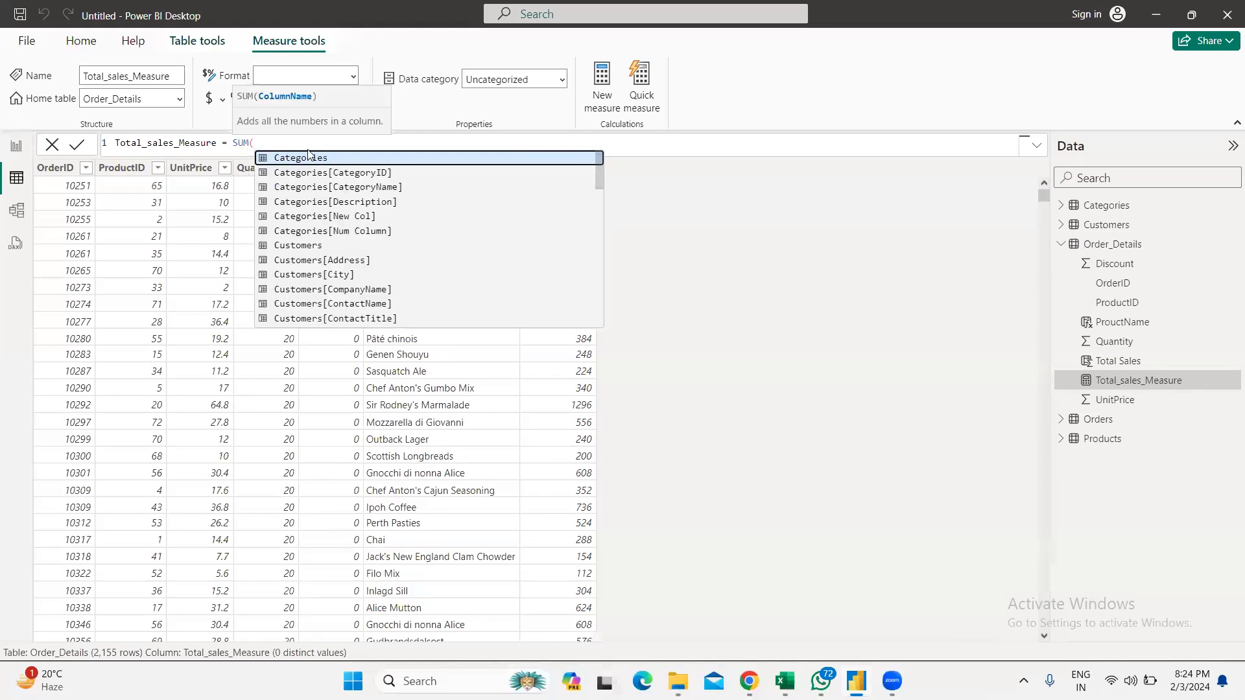
{"action": "type", "text": "tota"}
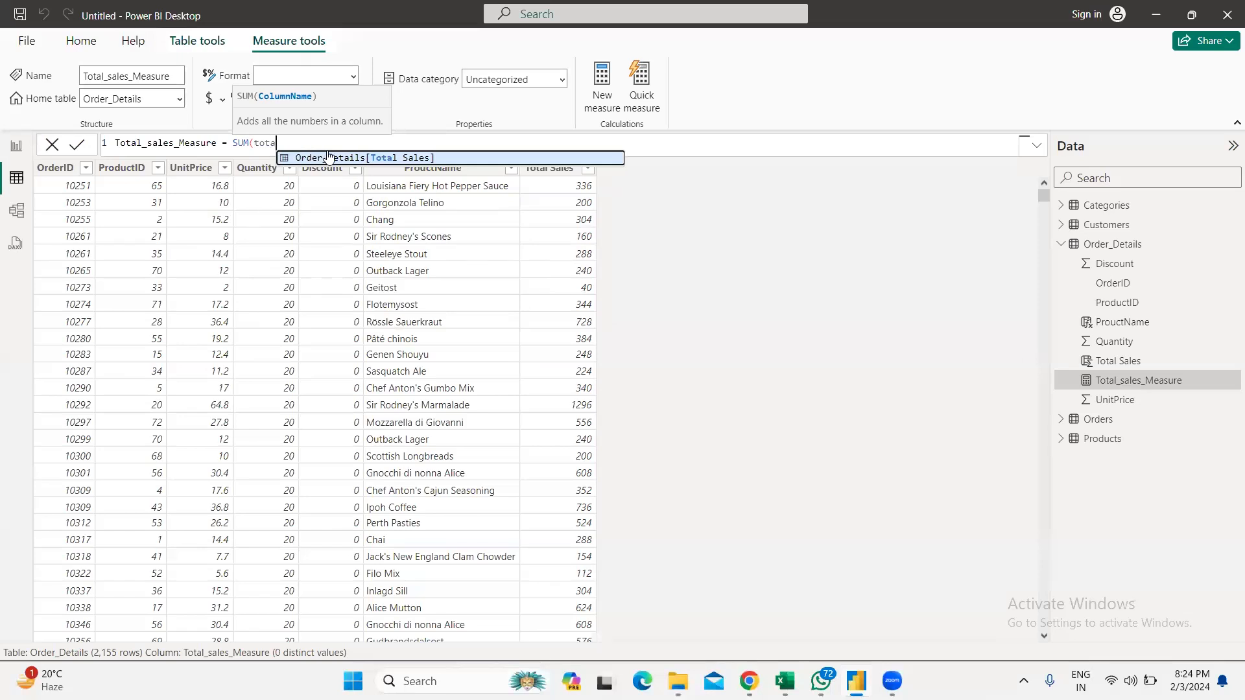
{"action": "left_click", "coordinate": [329, 158]}
{"action": "type", "text": ")"}
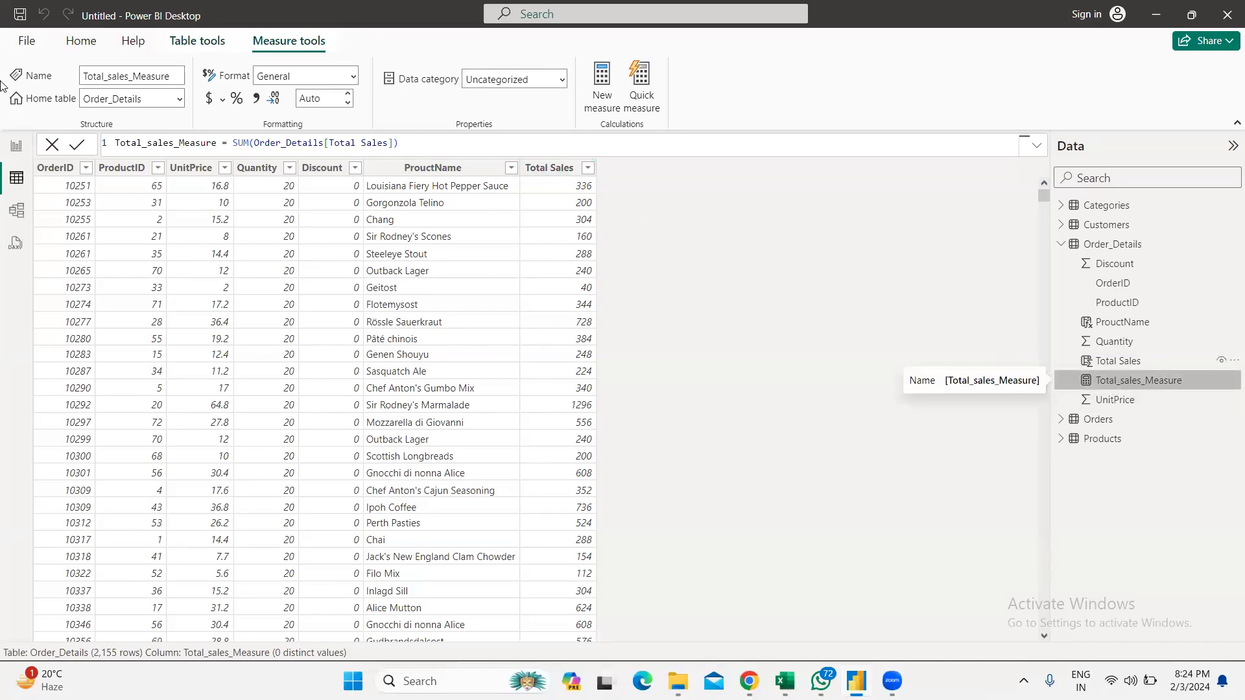
Step: Add a card visual showing Total_sales_Measure to the report page and make it smaller
{"action": "left_click", "coordinate": [16, 148]}
{"action": "left_click", "coordinate": [1054, 193]}
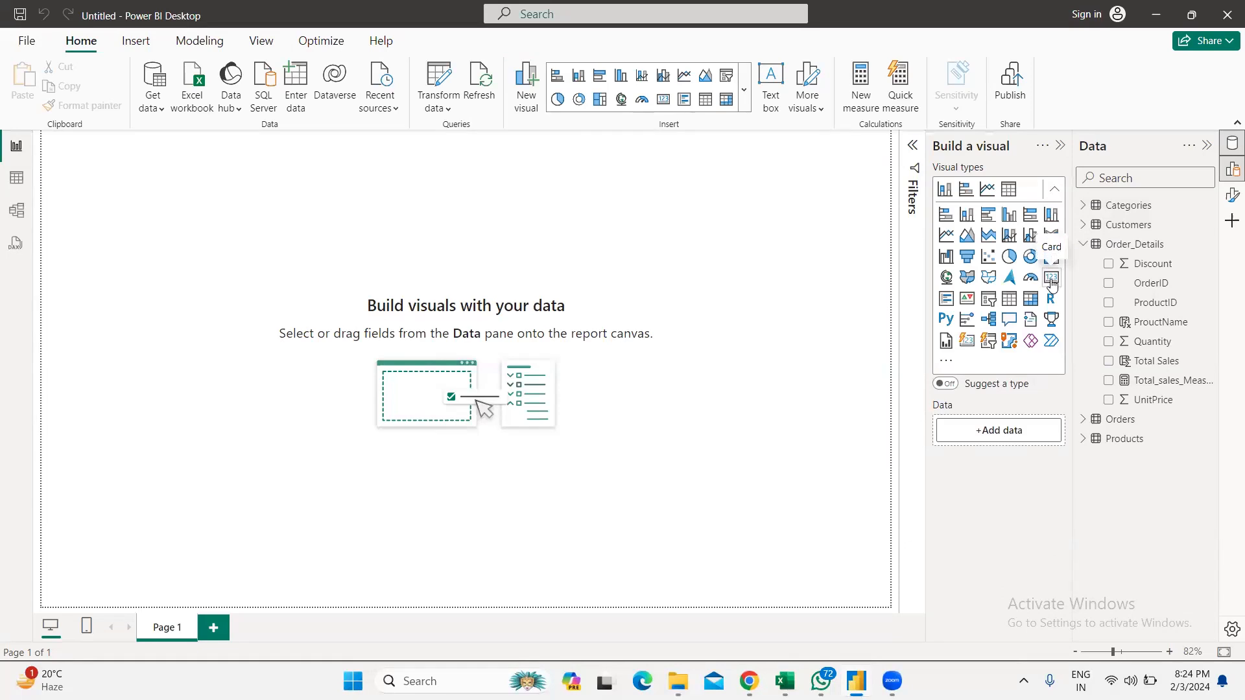
{"action": "left_click", "coordinate": [1052, 283]}
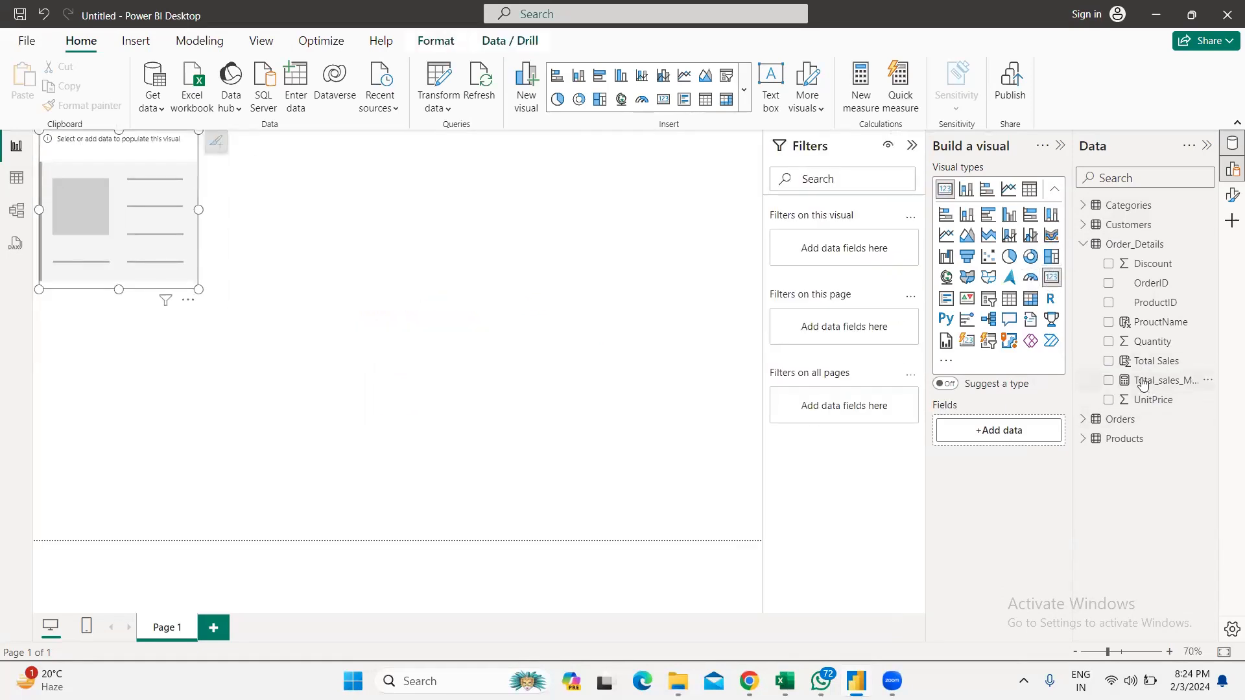
{"action": "left_click", "coordinate": [1109, 383]}
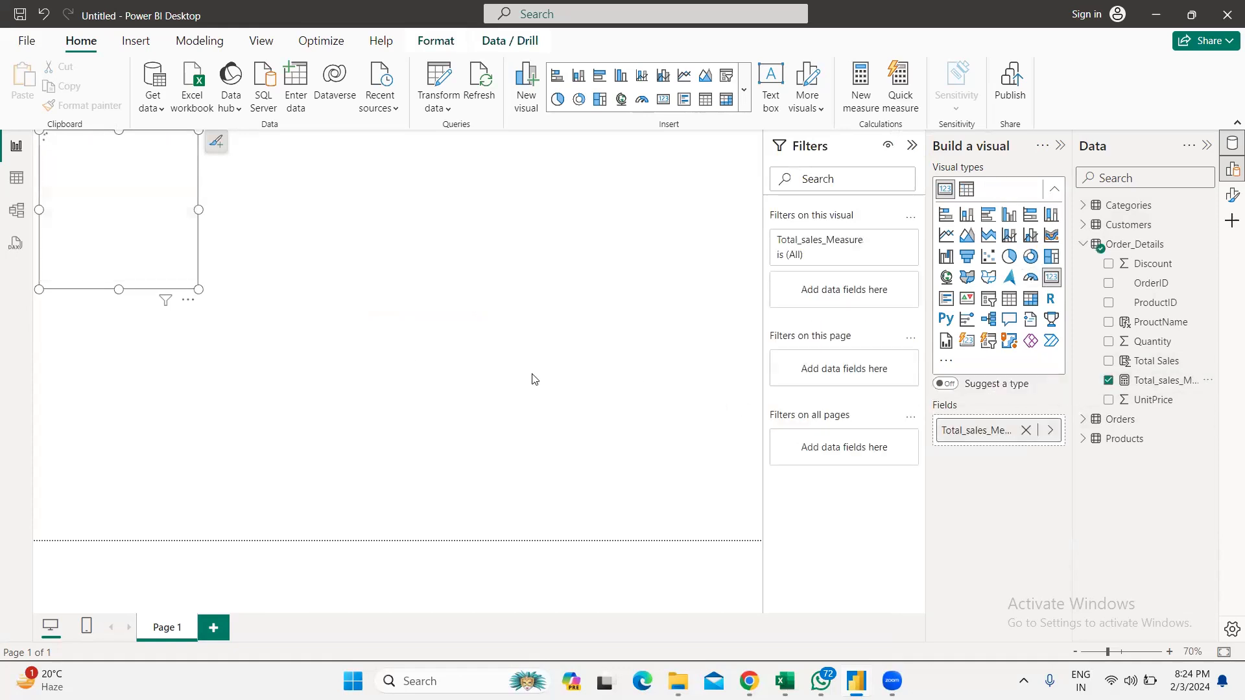
{"action": "mouse_move", "coordinate": [197, 289]}
{"action": "left_mouse_down"}
{"action": "mouse_move", "coordinate": [267, 277]}
{"action": "mouse_move", "coordinate": [157, 247]}
{"action": "left_mouse_up"}
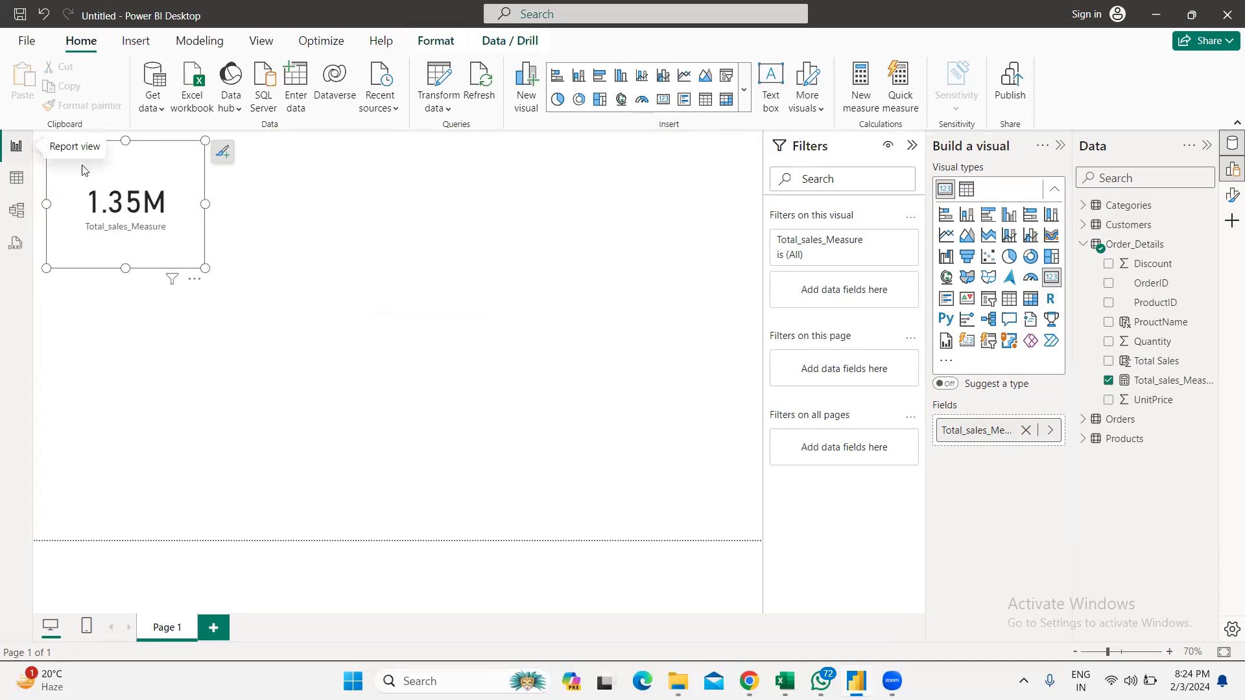
Step: Return to the Order_Details data and compare the formulas of the Total Sales column and Total_sales_Measure
{"action": "left_click", "coordinate": [16, 179]}
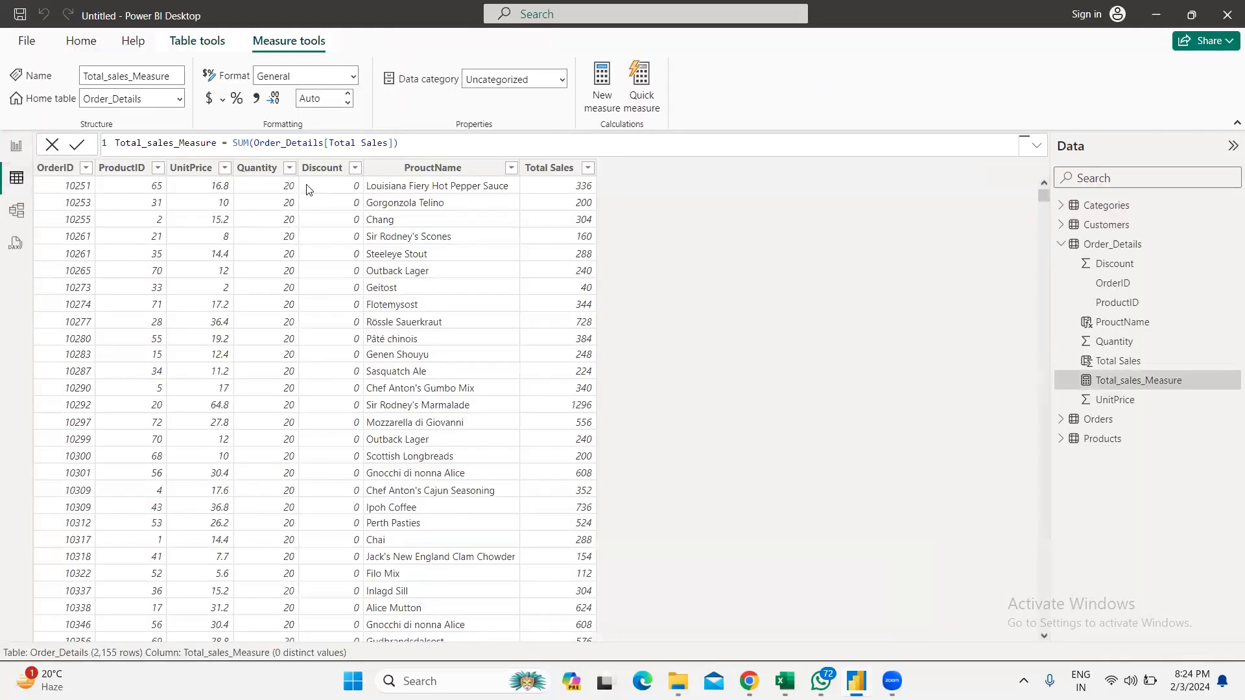
{"action": "left_click", "coordinate": [547, 169]}
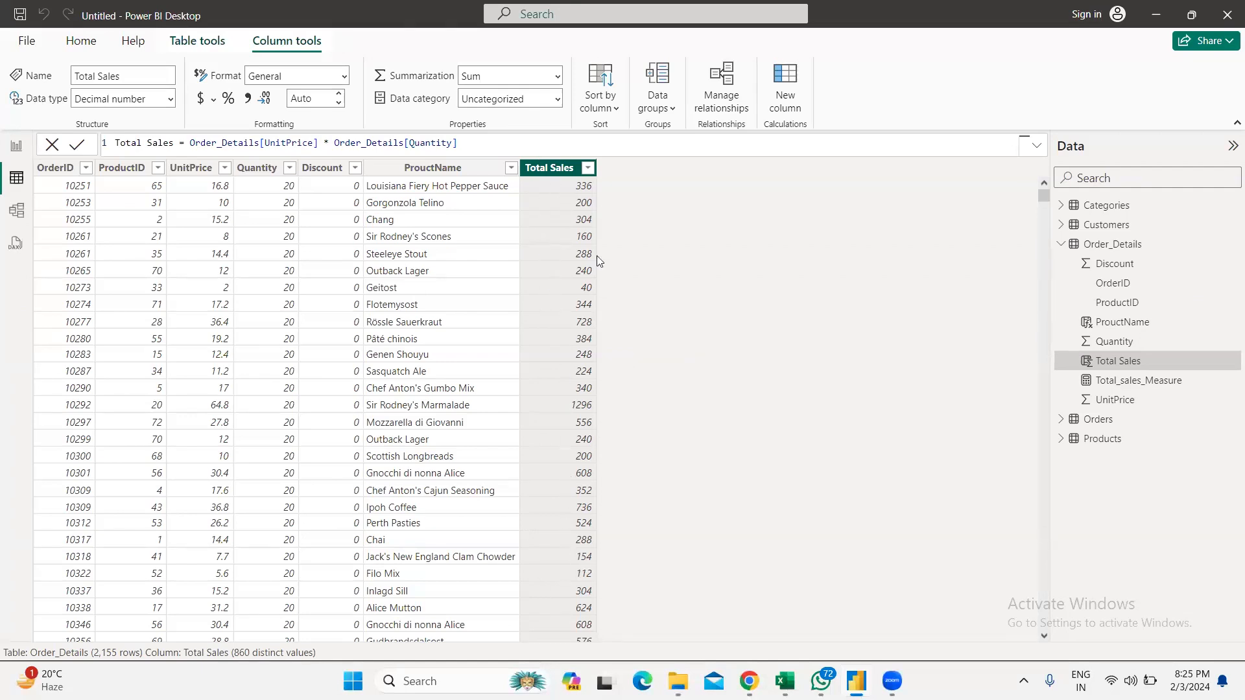
{"action": "left_click", "coordinate": [1116, 383]}
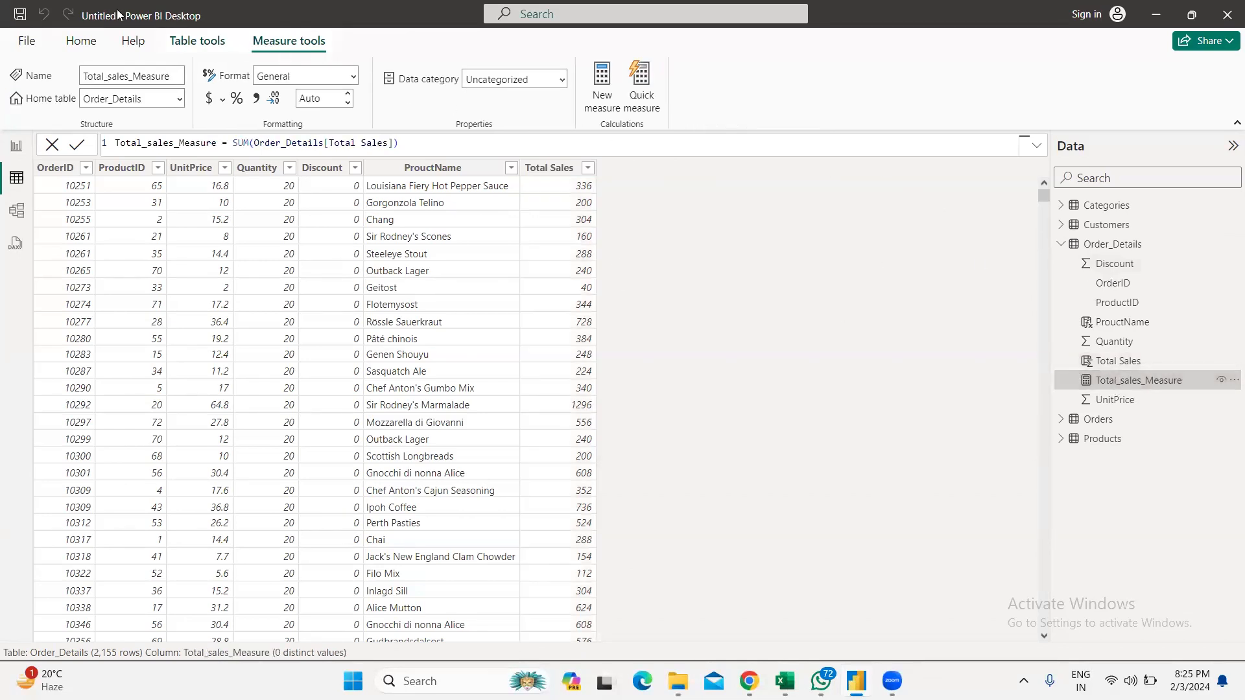
{"action": "left_click", "coordinate": [188, 40]}
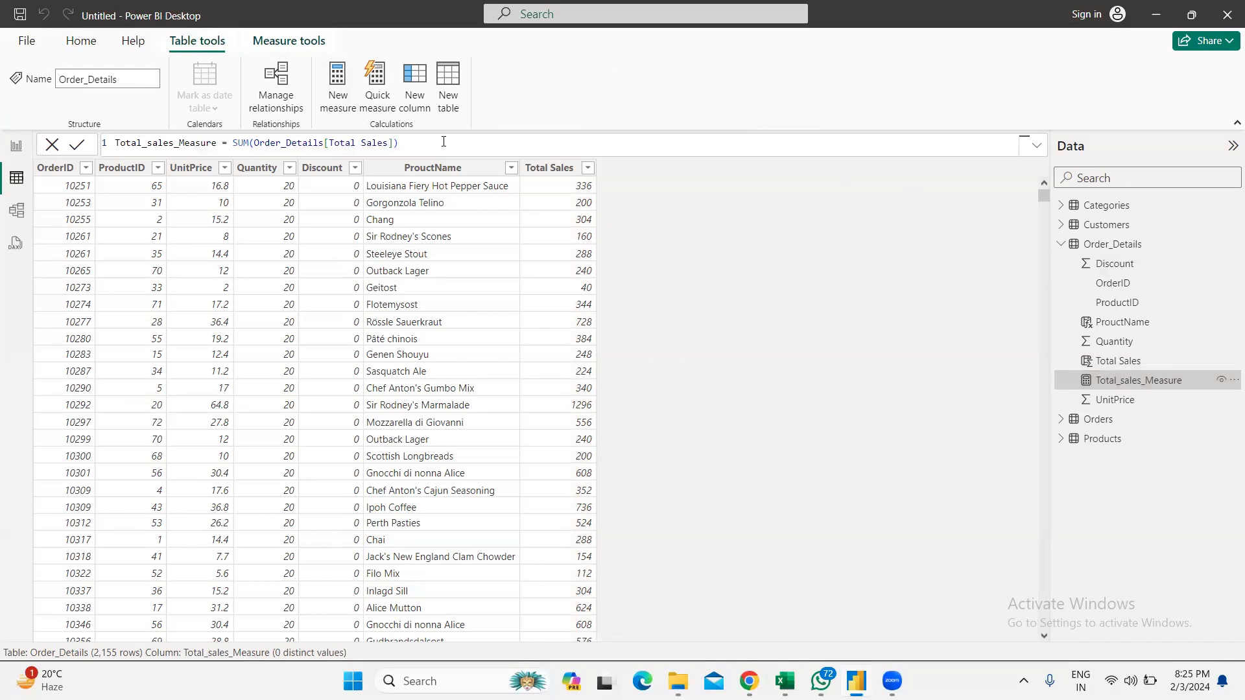
{"action": "left_click", "coordinate": [555, 170]}
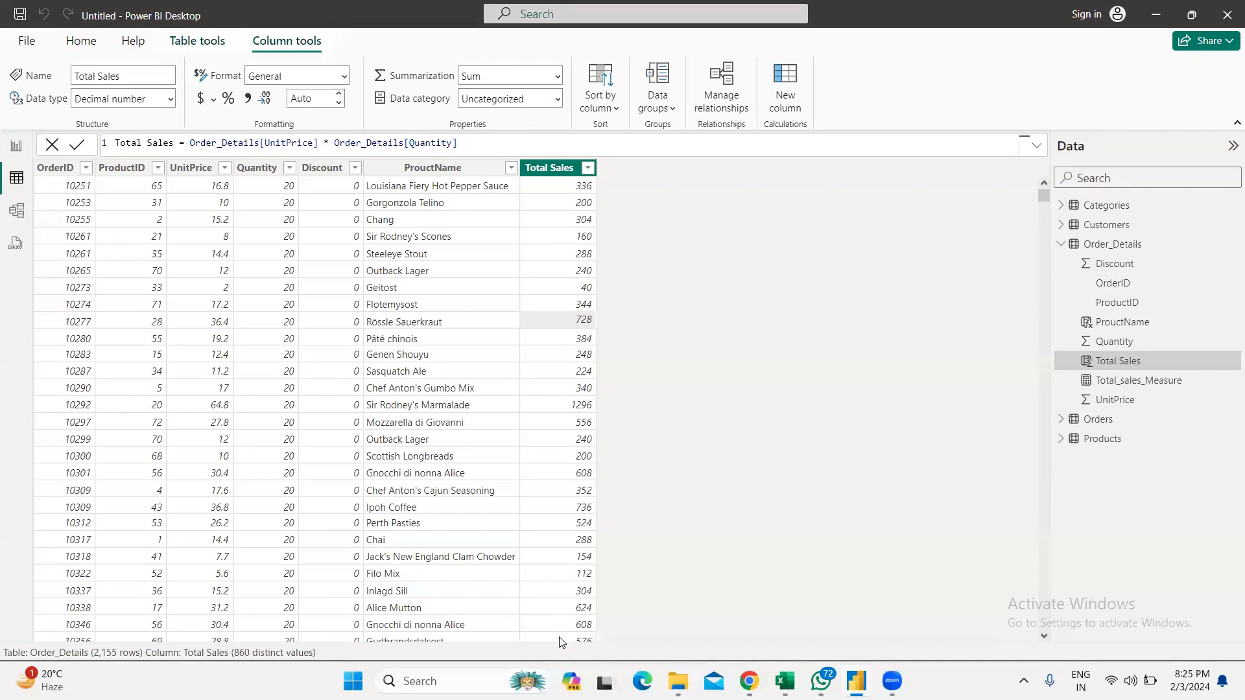
Step: Examine the row-by-row Total Sales values in Order_Details and the SUM formula of Total_sales_Measure
{"action": "scroll", "coordinate": [560, 635], "scroll_direction": "down", "scroll_amount": 1}
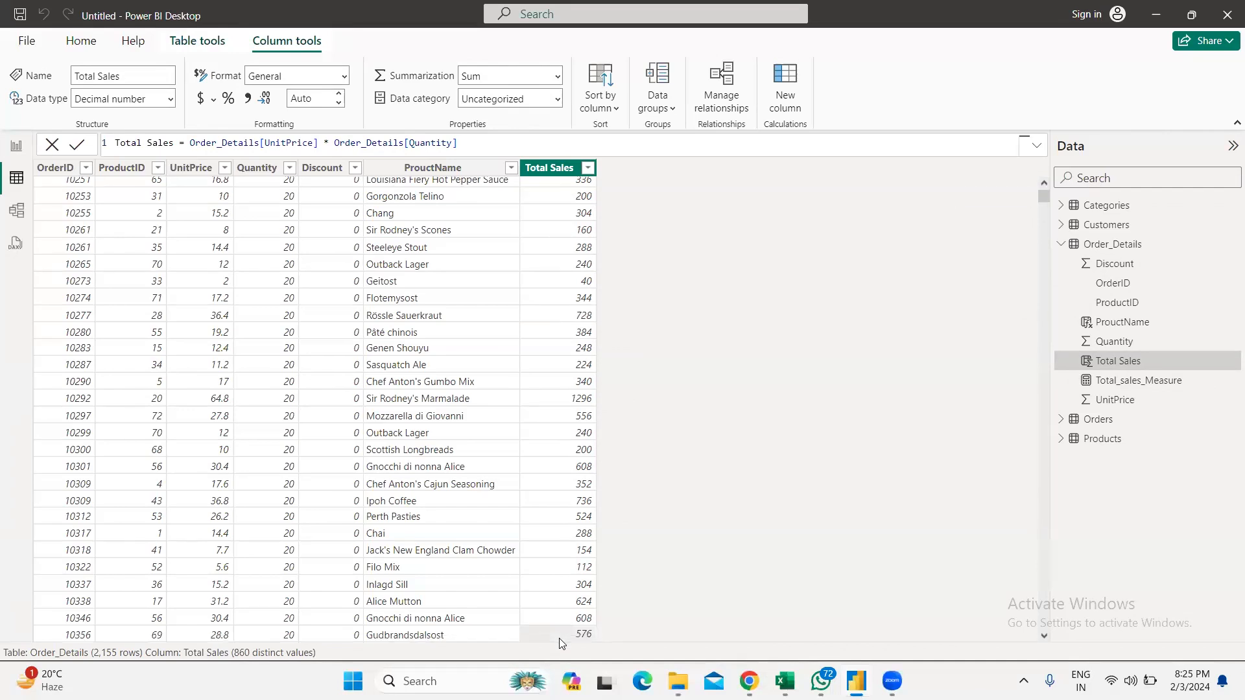
{"action": "scroll", "coordinate": [563, 506], "scroll_direction": "down", "scroll_amount": 15}
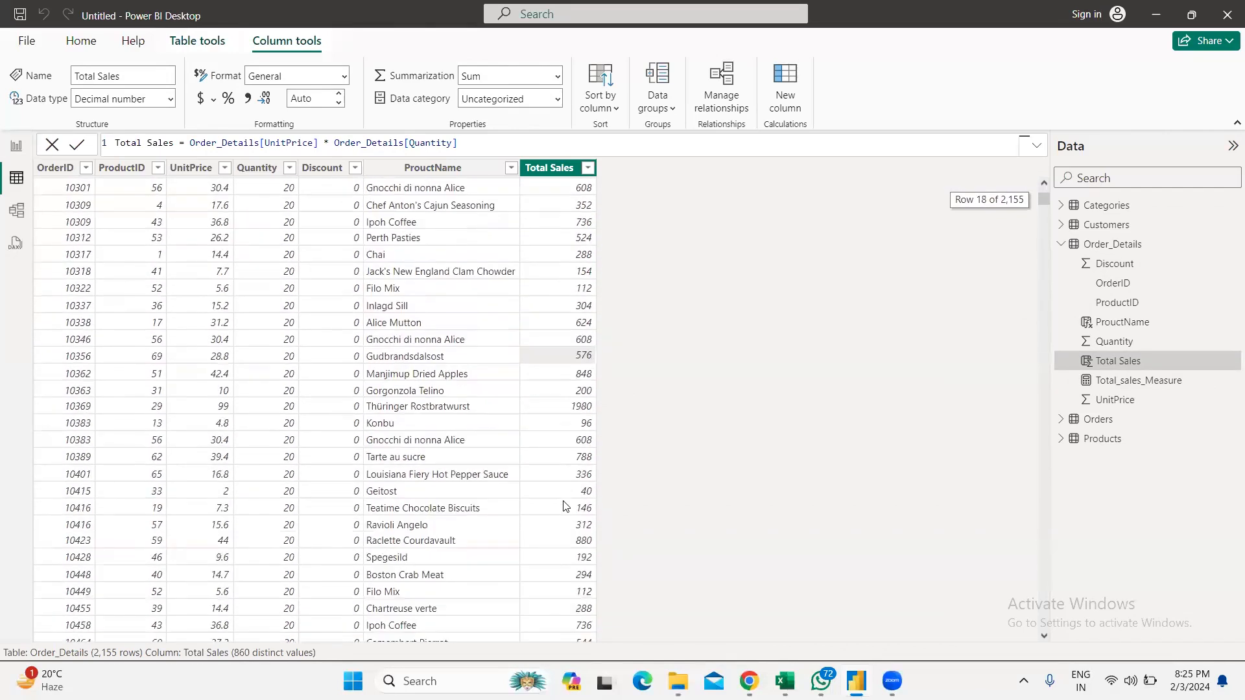
{"action": "scroll", "coordinate": [564, 506], "scroll_direction": "down", "scroll_amount": 17}
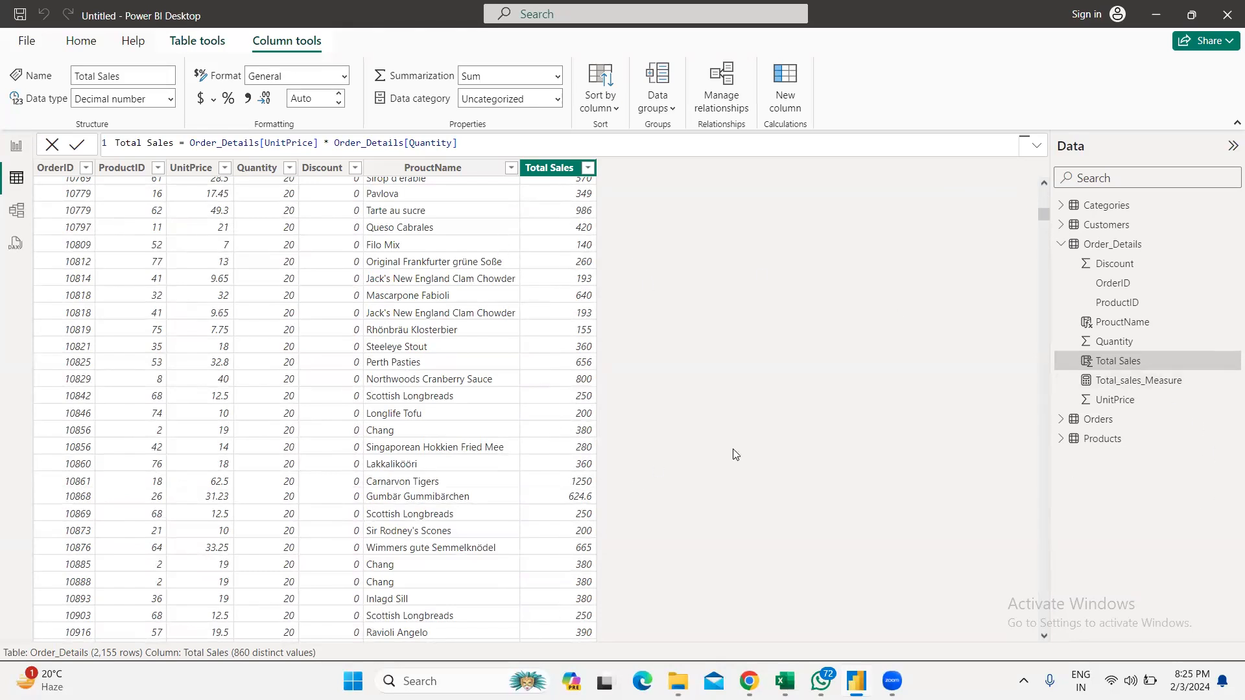
{"action": "left_click", "coordinate": [1108, 384]}
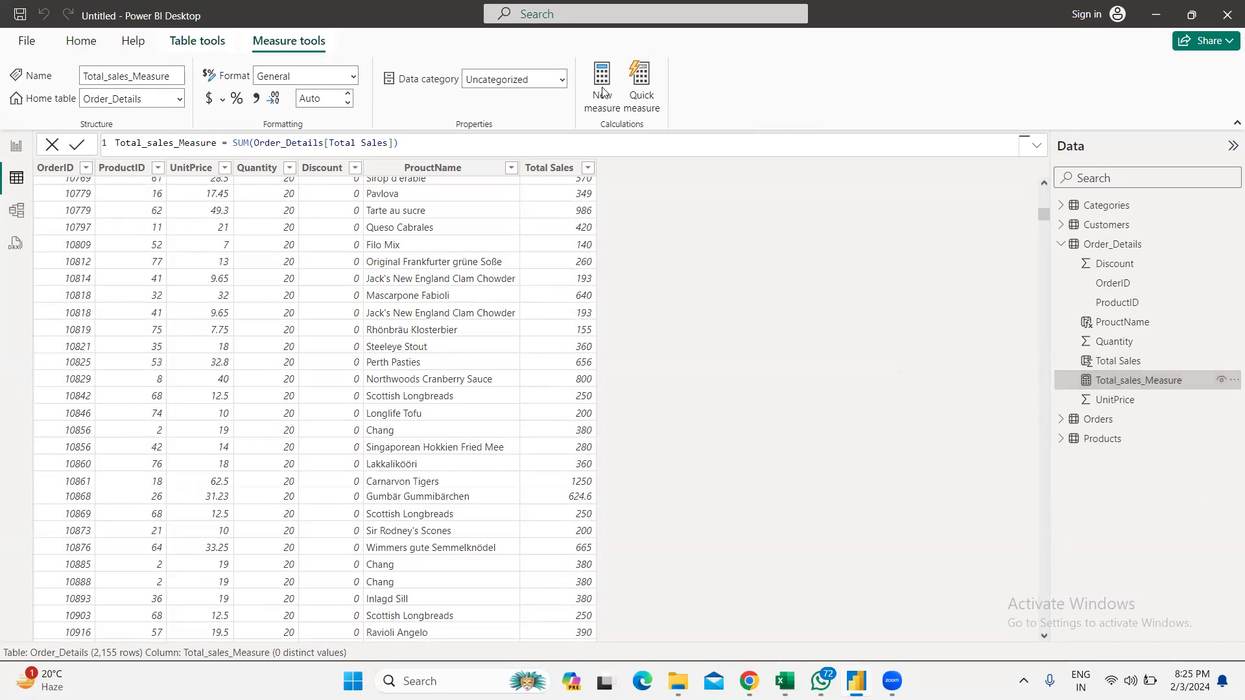
{"action": "left_click_drag", "start_coordinate": [232, 142], "coordinate": [414, 145]}
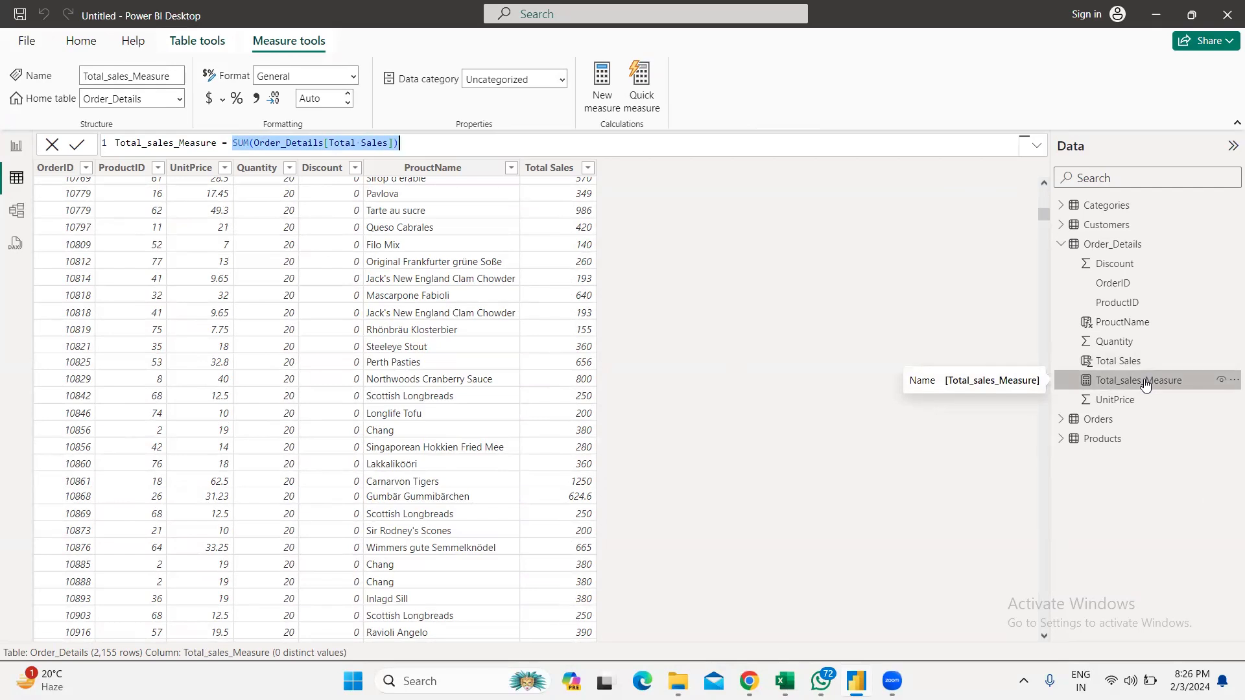
Step: Delete the existing card from the report page and insert a new empty card visual
{"action": "left_click", "coordinate": [17, 153]}
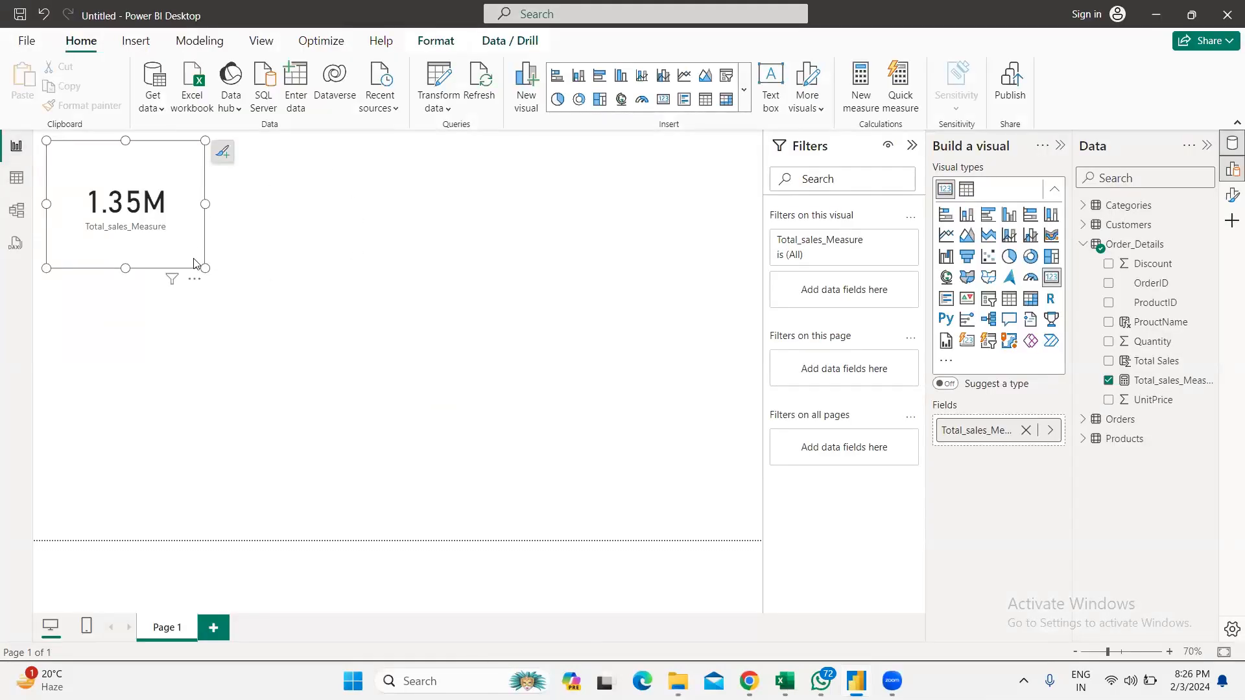
{"action": "key", "text": "Delete"}
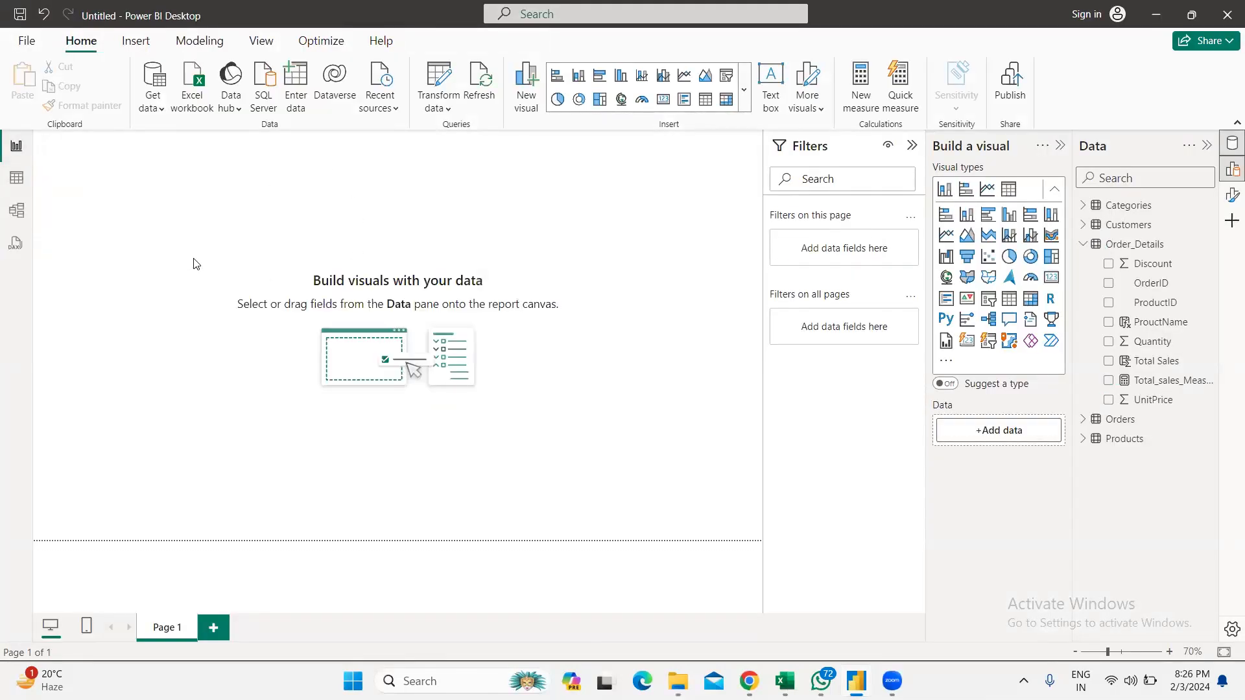
{"action": "left_click", "coordinate": [1052, 279]}
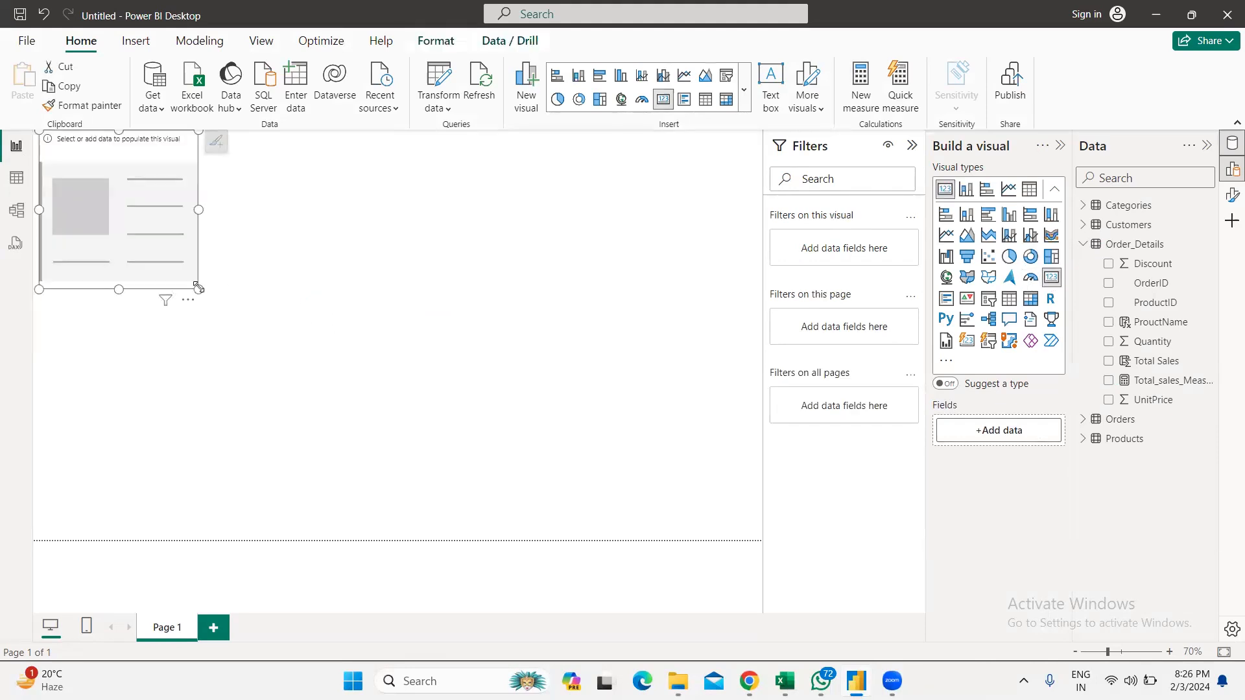
Step: Check the formula of Total_sales_Measure in the table data, and add the measure to the empty card
{"action": "left_click", "coordinate": [16, 177]}
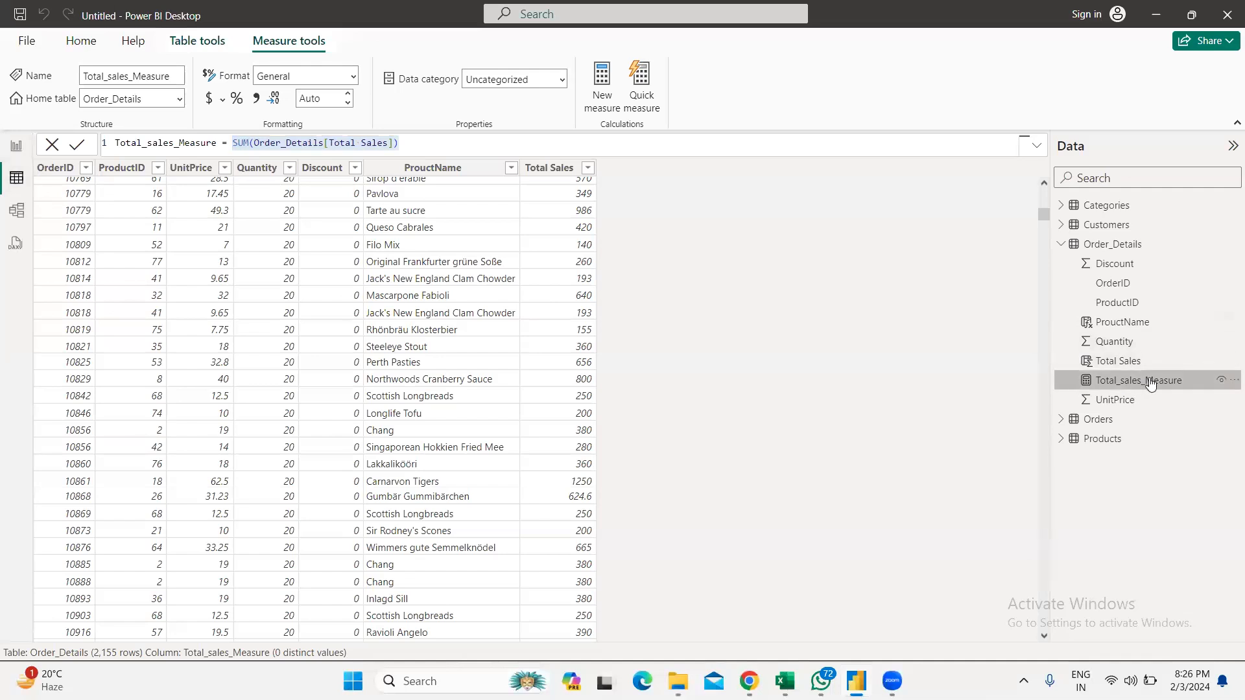
{"action": "left_click", "coordinate": [404, 143]}
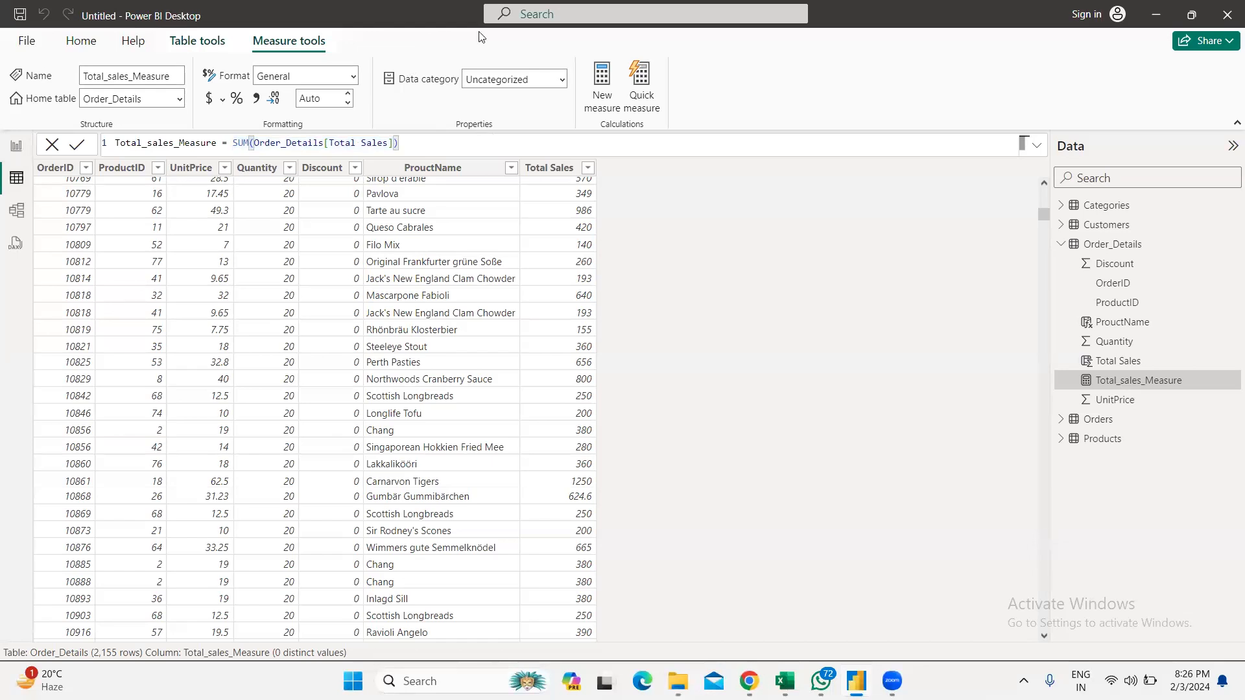
{"action": "left_click", "coordinate": [15, 147]}
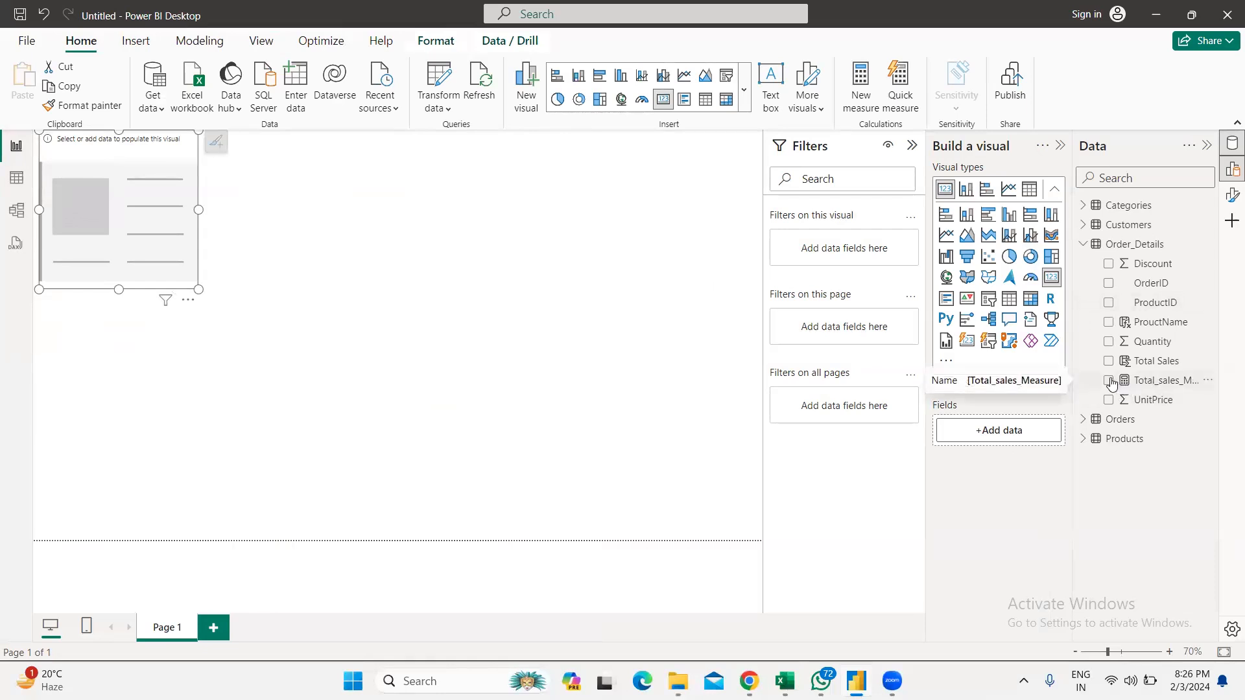
{"action": "left_click_drag", "start_coordinate": [1112, 382], "coordinate": [1001, 437]}
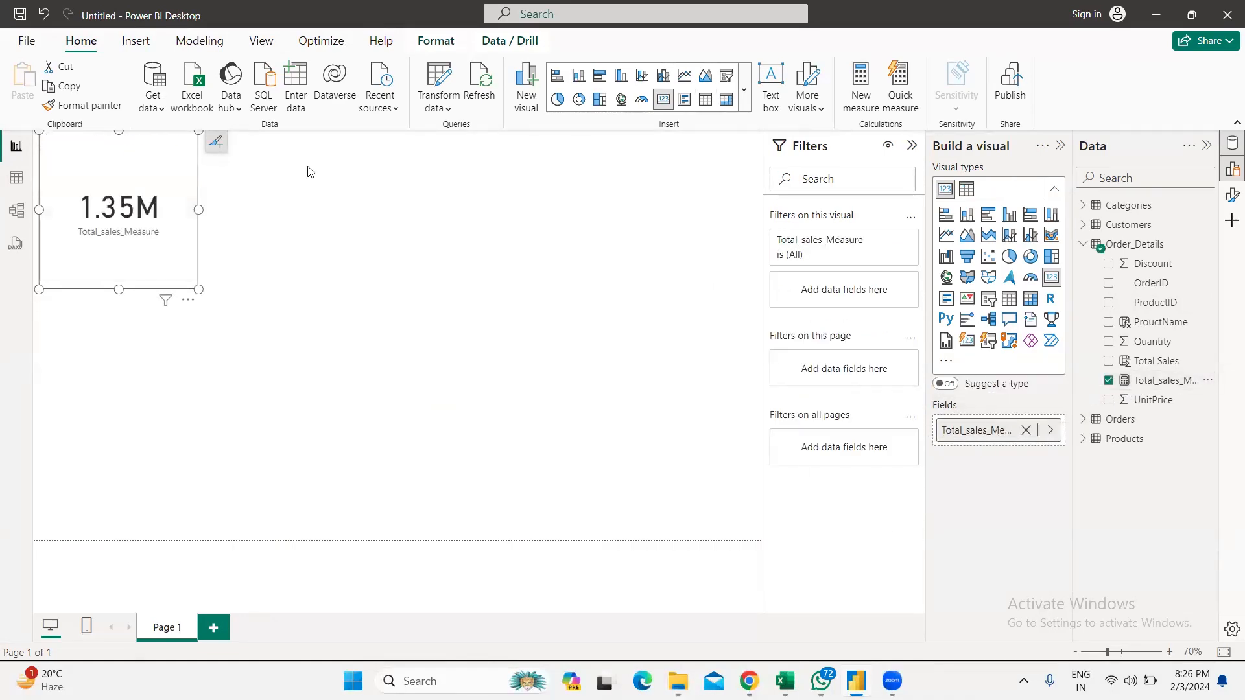
Step: Shrink the Total_sales_Measure card and move it slightly inward from the corner of the report page
{"action": "left_click_drag", "start_coordinate": [199, 290], "coordinate": [165, 254]}
{"action": "left_click", "coordinate": [186, 300]}
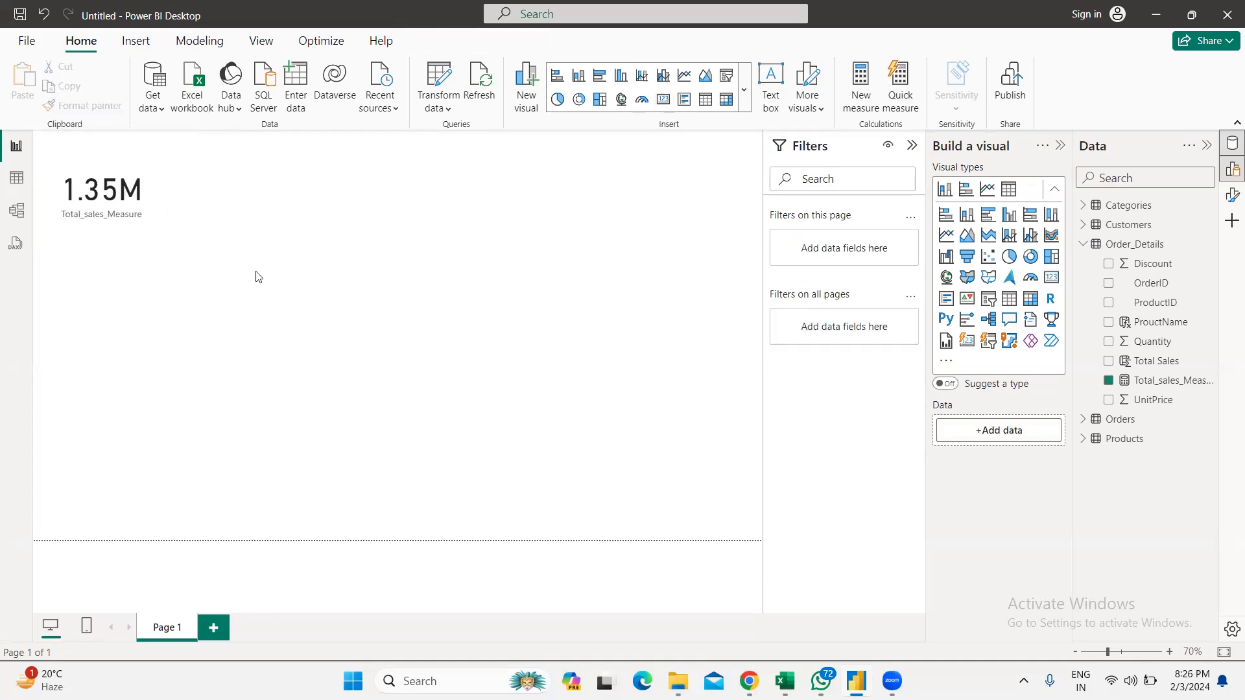
{"action": "left_click_drag", "start_coordinate": [132, 232], "coordinate": [157, 253]}
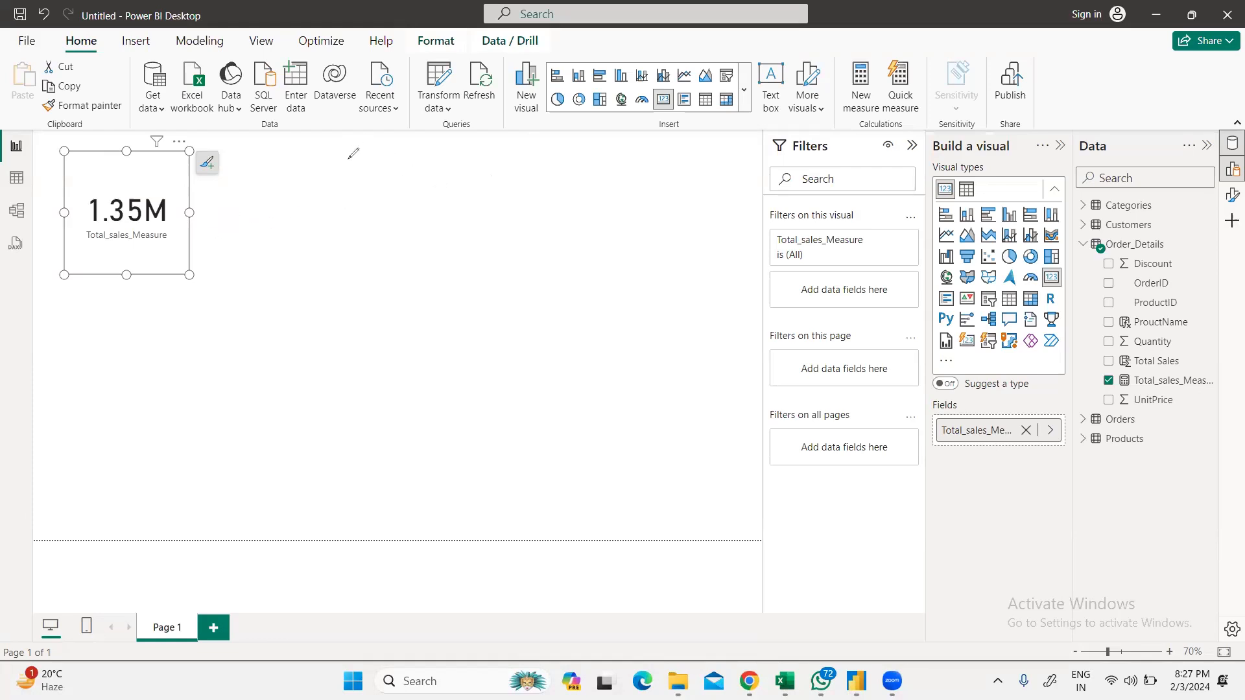
{"action": "mouse_move", "coordinate": [351, 159]}
{"action": "left_mouse_down"}
{"action": "mouse_move", "coordinate": [352, 175]}
{"action": "mouse_move", "coordinate": [438, 157]}
{"action": "left_mouse_up"}
{"action": "left_click", "coordinate": [394, 165]}
{"action": "mouse_move", "coordinate": [446, 144]}
{"action": "left_mouse_down"}
{"action": "mouse_move", "coordinate": [451, 162]}
{"action": "mouse_move", "coordinate": [473, 166]}
{"action": "left_mouse_up"}
{"action": "mouse_move", "coordinate": [363, 218]}
{"action": "left_mouse_down"}
{"action": "mouse_move", "coordinate": [361, 238]}
{"action": "mouse_move", "coordinate": [377, 235]}
{"action": "left_mouse_up"}
{"action": "mouse_move", "coordinate": [382, 205]}
{"action": "left_mouse_down"}
{"action": "mouse_move", "coordinate": [388, 234]}
{"action": "mouse_move", "coordinate": [405, 220]}
{"action": "left_mouse_up"}
{"action": "left_click_drag", "start_coordinate": [426, 207], "coordinate": [467, 215]}
{"action": "mouse_move", "coordinate": [469, 206]}
{"action": "left_mouse_down"}
{"action": "mouse_move", "coordinate": [480, 216]}
{"action": "mouse_move", "coordinate": [514, 203]}
{"action": "left_mouse_up"}
{"action": "mouse_move", "coordinate": [486, 155]}
{"action": "left_mouse_down"}
{"action": "mouse_move", "coordinate": [558, 149]}
{"action": "mouse_move", "coordinate": [598, 224]}
{"action": "left_mouse_up"}
{"action": "mouse_move", "coordinate": [578, 143]}
{"action": "left_mouse_down"}
{"action": "mouse_move", "coordinate": [652, 135]}
{"action": "mouse_move", "coordinate": [641, 203]}
{"action": "mouse_move", "coordinate": [597, 217]}
{"action": "left_mouse_up"}
{"action": "left_click_drag", "start_coordinate": [617, 142], "coordinate": [627, 205]}
{"action": "mouse_move", "coordinate": [584, 169]}
{"action": "left_mouse_down"}
{"action": "mouse_move", "coordinate": [646, 159]}
{"action": "mouse_move", "coordinate": [637, 153]}
{"action": "mouse_move", "coordinate": [661, 181]}
{"action": "mouse_move", "coordinate": [642, 197]}
{"action": "left_mouse_up"}
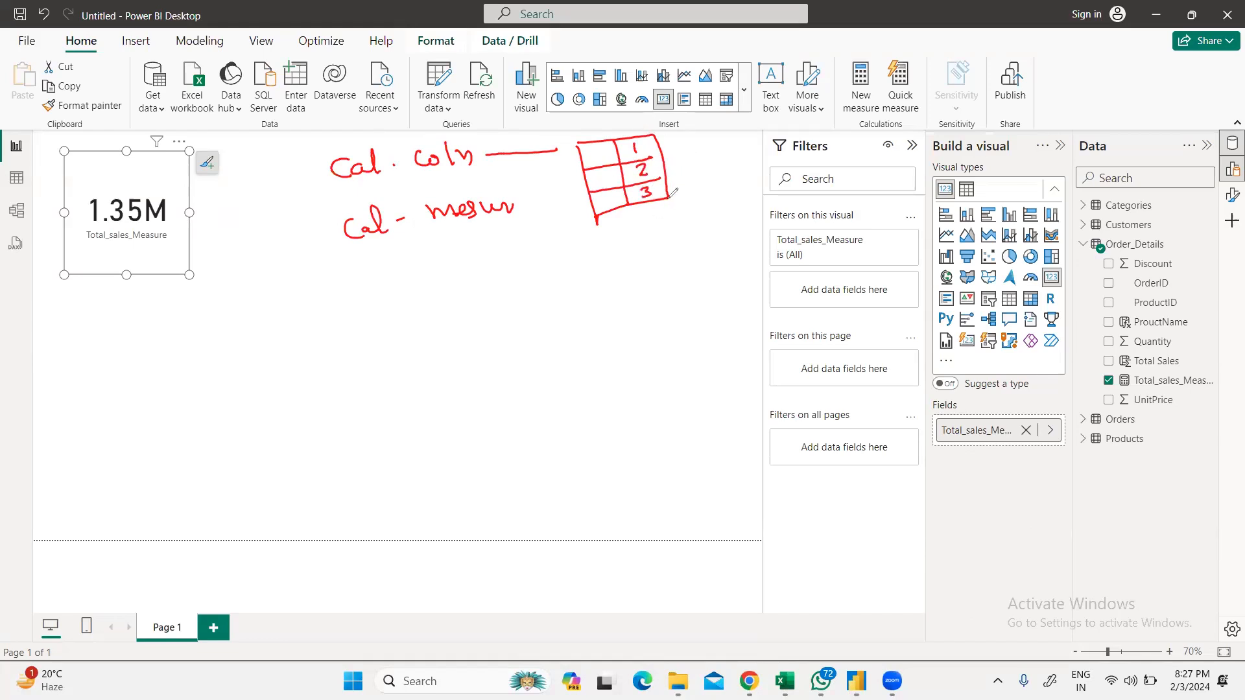
{"action": "left_click_drag", "start_coordinate": [652, 148], "coordinate": [698, 158]}
{"action": "left_click_drag", "start_coordinate": [655, 172], "coordinate": [690, 174]}
{"action": "mouse_move", "coordinate": [717, 151]}
{"action": "left_mouse_down"}
{"action": "mouse_move", "coordinate": [728, 146]}
{"action": "mouse_move", "coordinate": [712, 166]}
{"action": "left_mouse_up"}
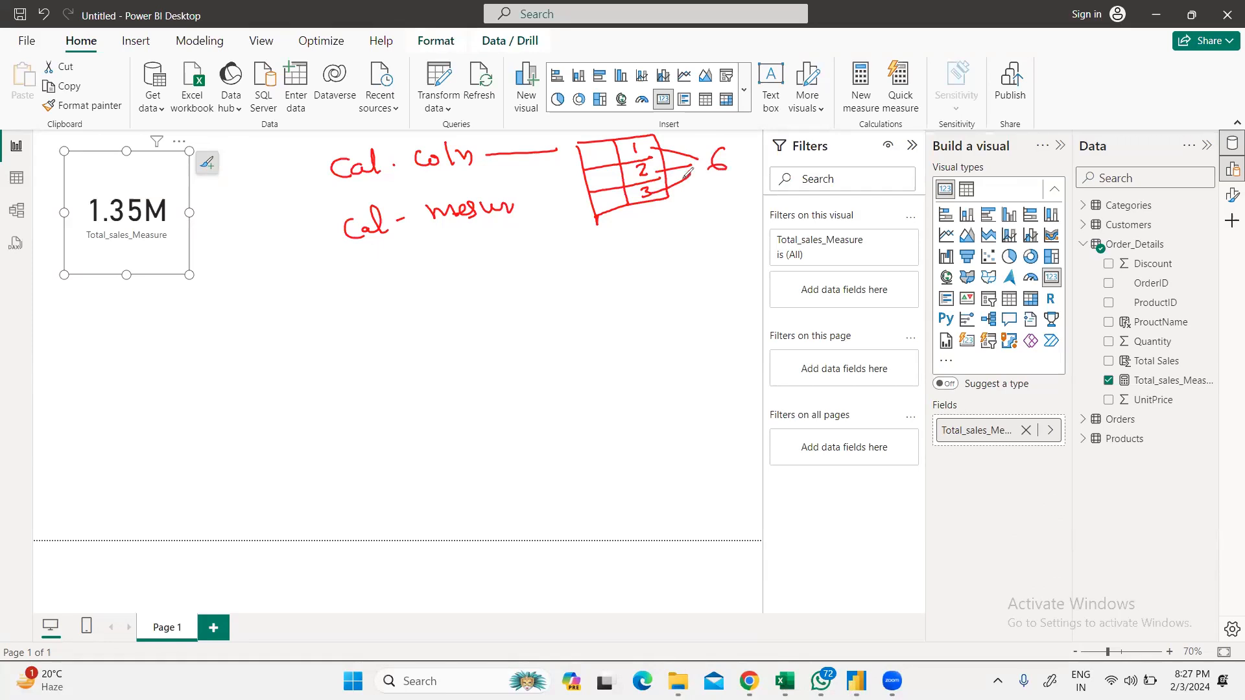
{"action": "left_click_drag", "start_coordinate": [687, 173], "coordinate": [699, 166]}
{"action": "mouse_move", "coordinate": [435, 225]}
{"action": "left_mouse_down"}
{"action": "mouse_move", "coordinate": [450, 285]}
{"action": "mouse_move", "coordinate": [531, 273]}
{"action": "mouse_move", "coordinate": [521, 280]}
{"action": "left_mouse_up"}
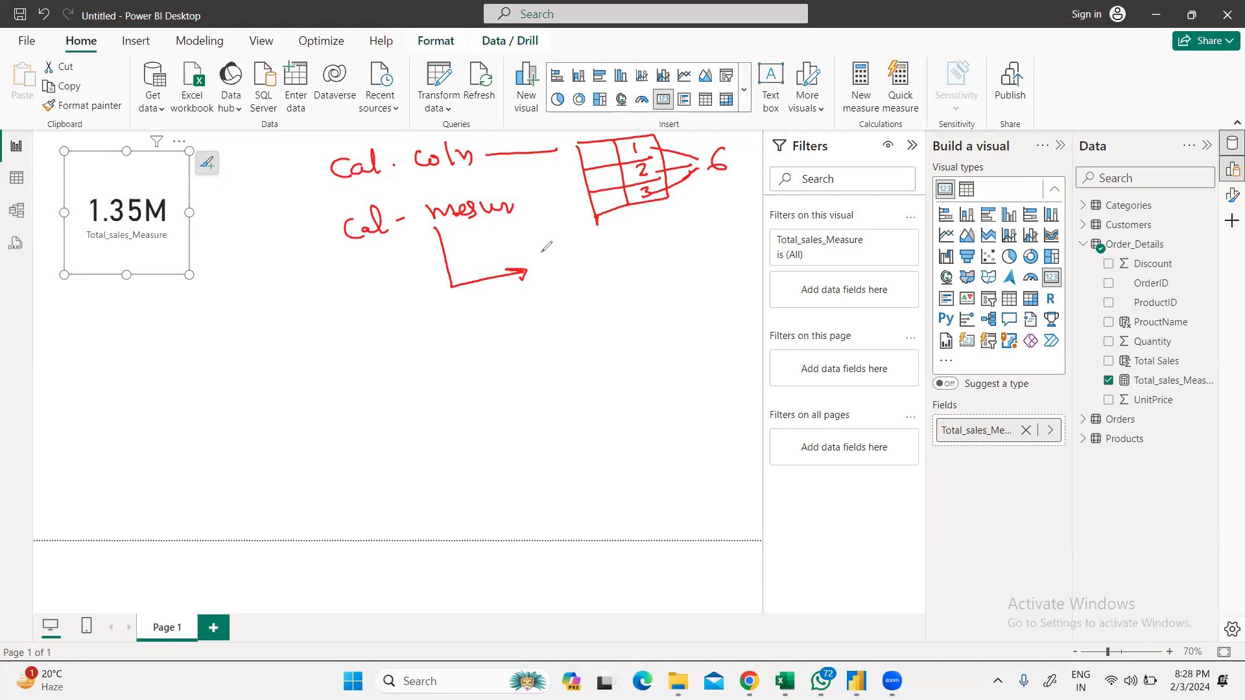
{"action": "mouse_move", "coordinate": [542, 251]}
{"action": "left_mouse_down"}
{"action": "mouse_move", "coordinate": [537, 268]}
{"action": "mouse_move", "coordinate": [552, 277]}
{"action": "mouse_move", "coordinate": [528, 279]}
{"action": "mouse_move", "coordinate": [485, 245]}
{"action": "mouse_move", "coordinate": [483, 264]}
{"action": "mouse_move", "coordinate": [517, 252]}
{"action": "left_mouse_up"}
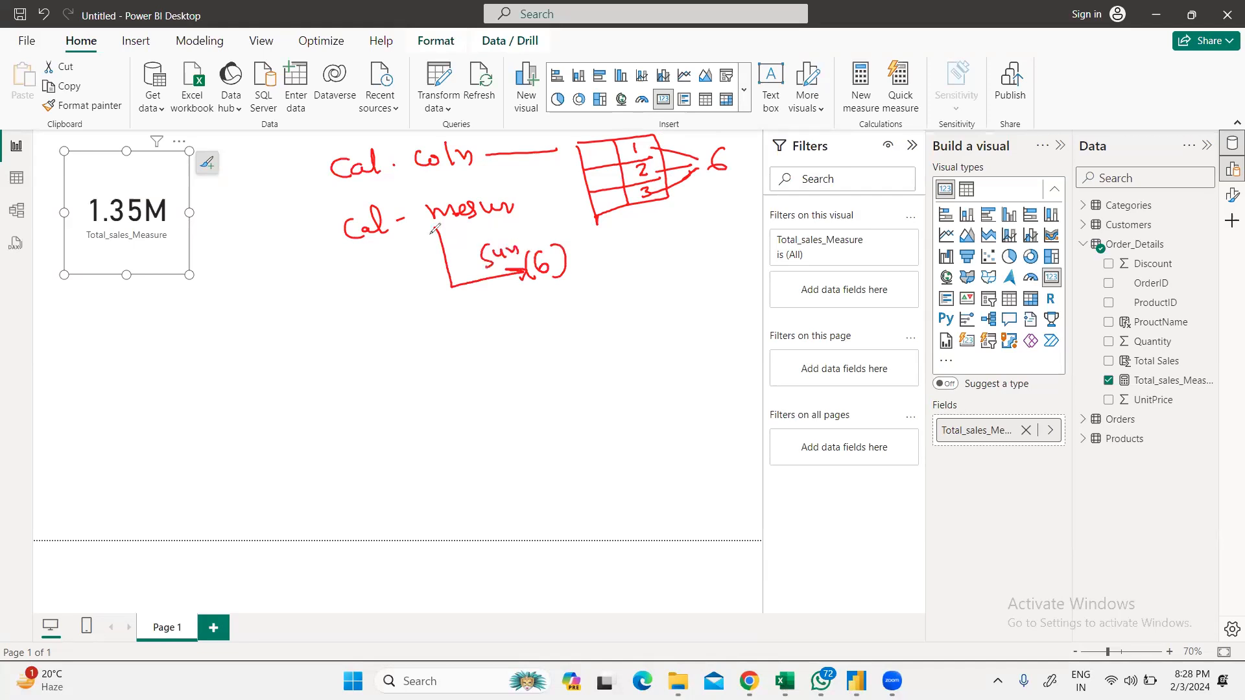
{"action": "left_click_drag", "start_coordinate": [342, 255], "coordinate": [522, 199]}
{"action": "mouse_move", "coordinate": [446, 203]}
{"action": "left_mouse_down"}
{"action": "mouse_move", "coordinate": [350, 214]}
{"action": "mouse_move", "coordinate": [353, 257]}
{"action": "left_mouse_up"}
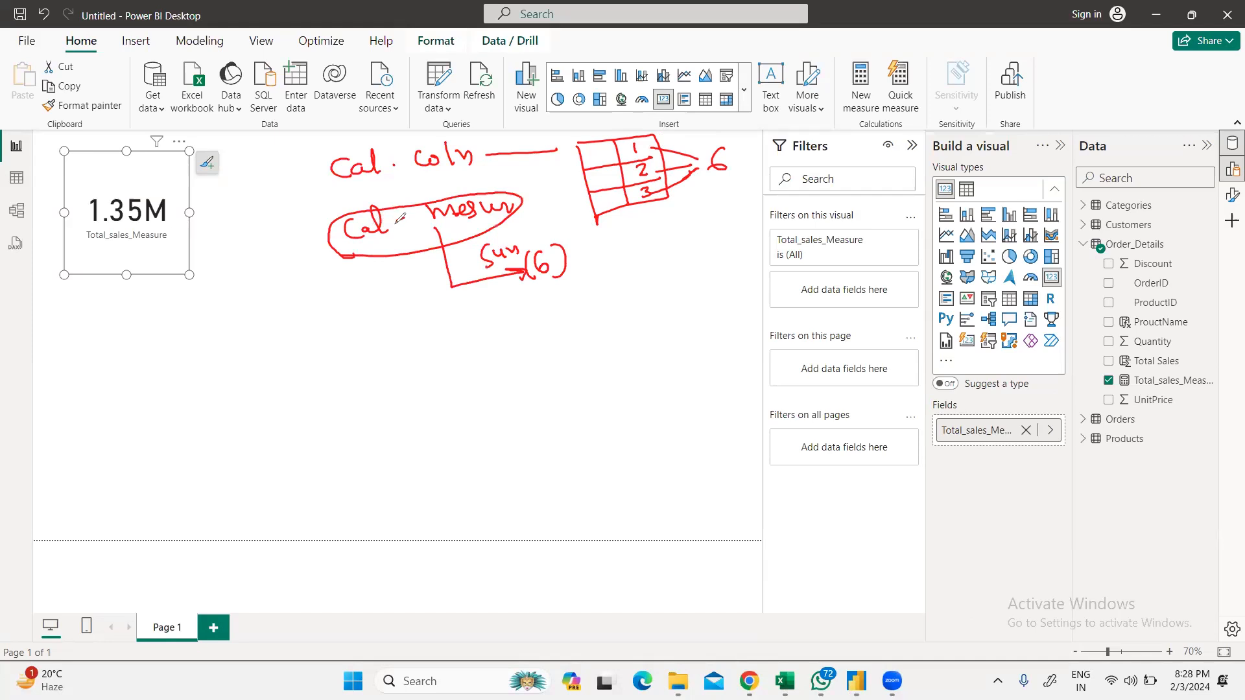
{"action": "mouse_move", "coordinate": [603, 244]}
{"action": "left_mouse_down"}
{"action": "mouse_move", "coordinate": [468, 257]}
{"action": "mouse_move", "coordinate": [521, 282]}
{"action": "mouse_move", "coordinate": [601, 249]}
{"action": "left_mouse_up"}
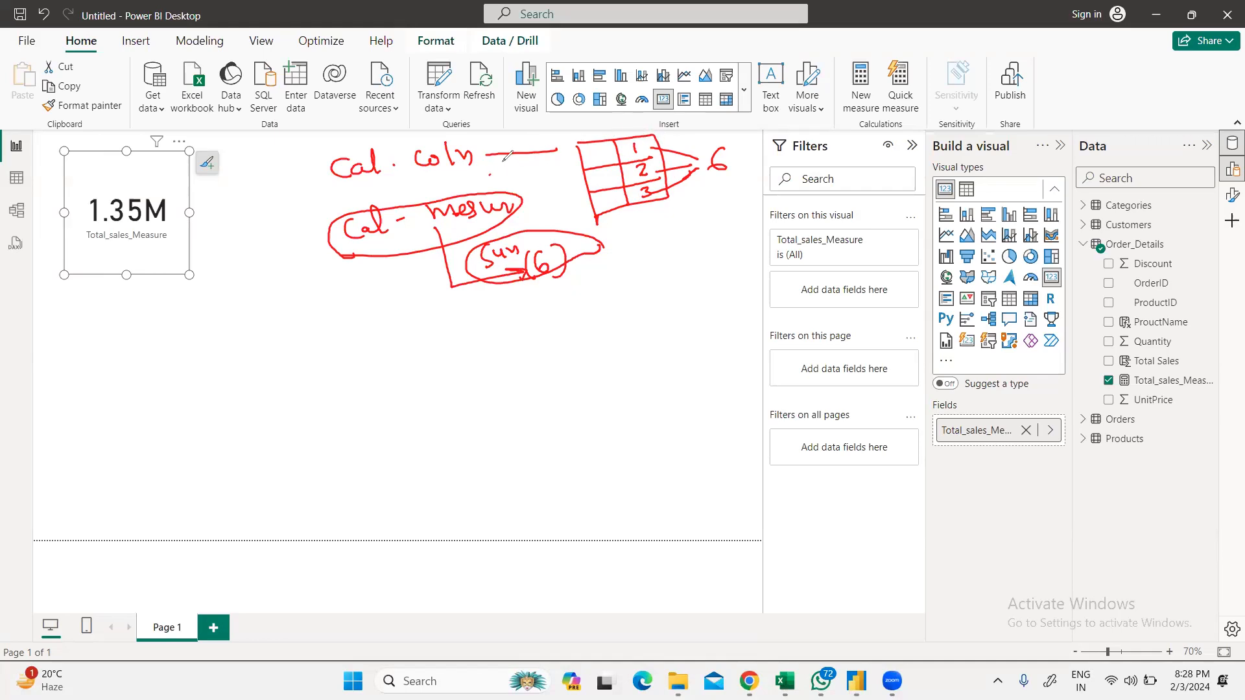
{"action": "left_click_drag", "start_coordinate": [632, 145], "coordinate": [662, 155]}
{"action": "mouse_move", "coordinate": [650, 149]}
{"action": "left_mouse_down"}
{"action": "mouse_move", "coordinate": [668, 171]}
{"action": "mouse_move", "coordinate": [648, 224]}
{"action": "mouse_move", "coordinate": [683, 224]}
{"action": "left_mouse_up"}
{"action": "left_click", "coordinate": [650, 209]}
{"action": "left_click_drag", "start_coordinate": [676, 221], "coordinate": [686, 225]}
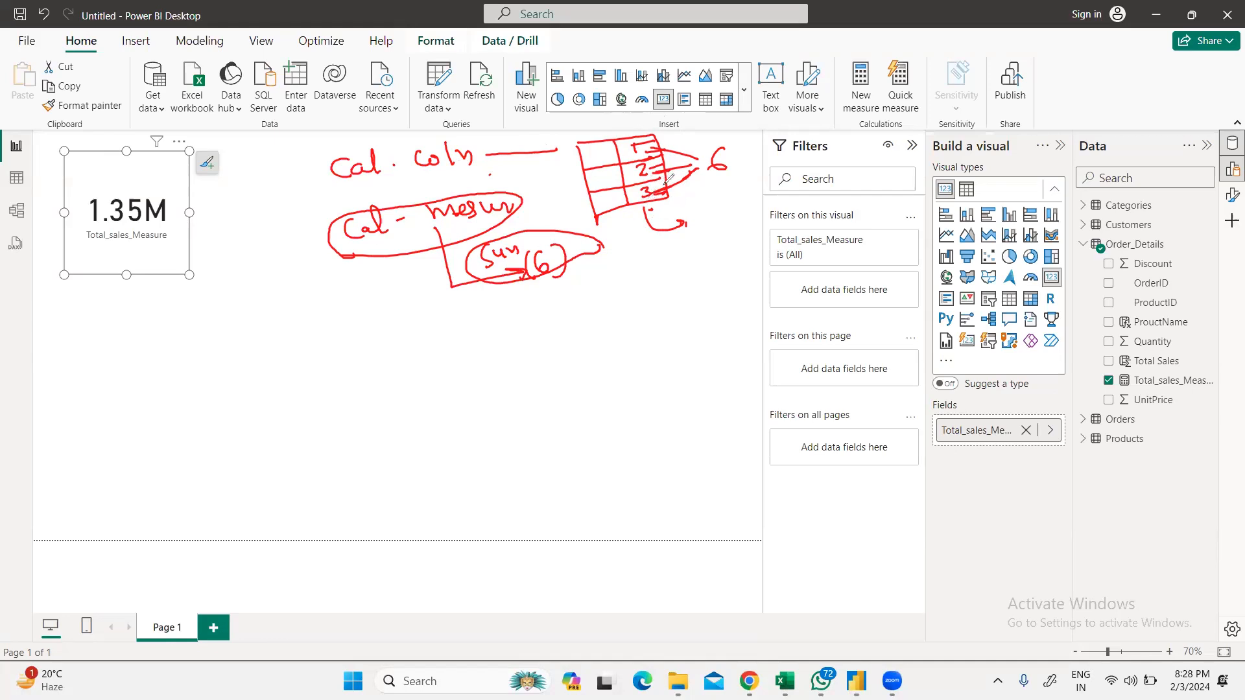
{"action": "left_click_drag", "start_coordinate": [654, 171], "coordinate": [672, 170]}
{"action": "mouse_move", "coordinate": [472, 288]}
{"action": "left_mouse_down"}
{"action": "mouse_move", "coordinate": [535, 293]}
{"action": "mouse_move", "coordinate": [594, 240]}
{"action": "mouse_move", "coordinate": [519, 227]}
{"action": "mouse_move", "coordinate": [463, 267]}
{"action": "mouse_move", "coordinate": [481, 287]}
{"action": "left_mouse_up"}
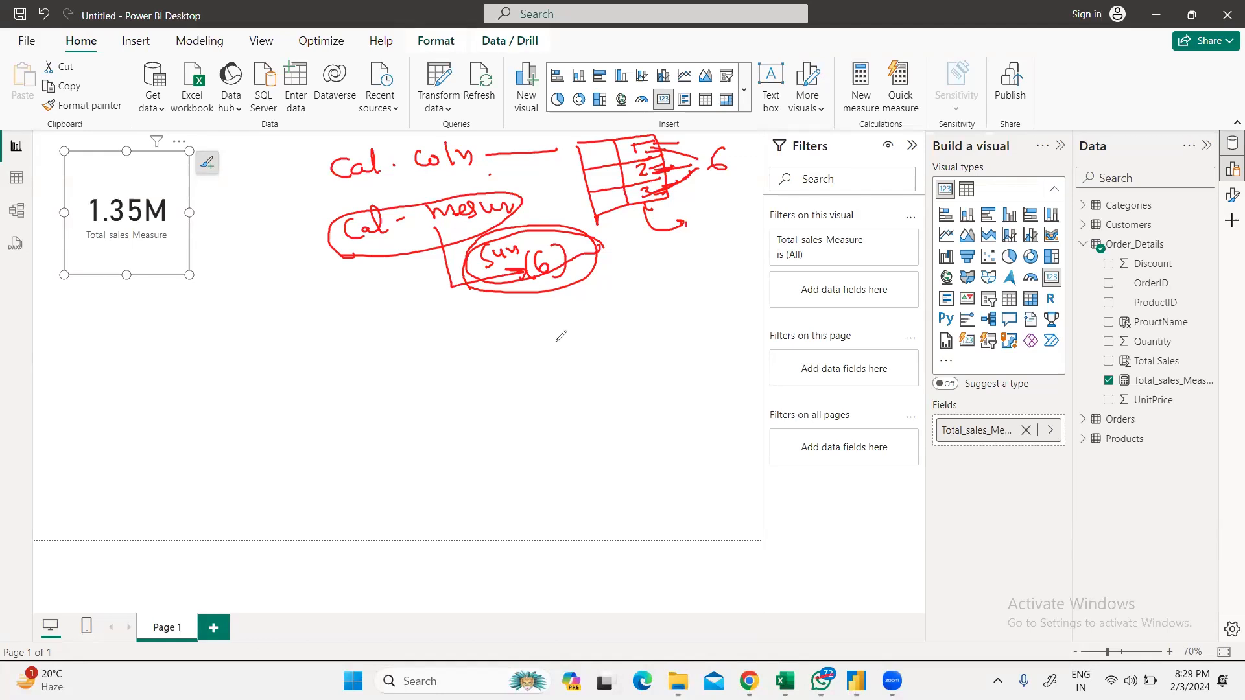
{"action": "left_click_drag", "start_coordinate": [816, 688], "coordinate": [929, 652]}
{"action": "left_click_drag", "start_coordinate": [784, 682], "coordinate": [891, 682]}
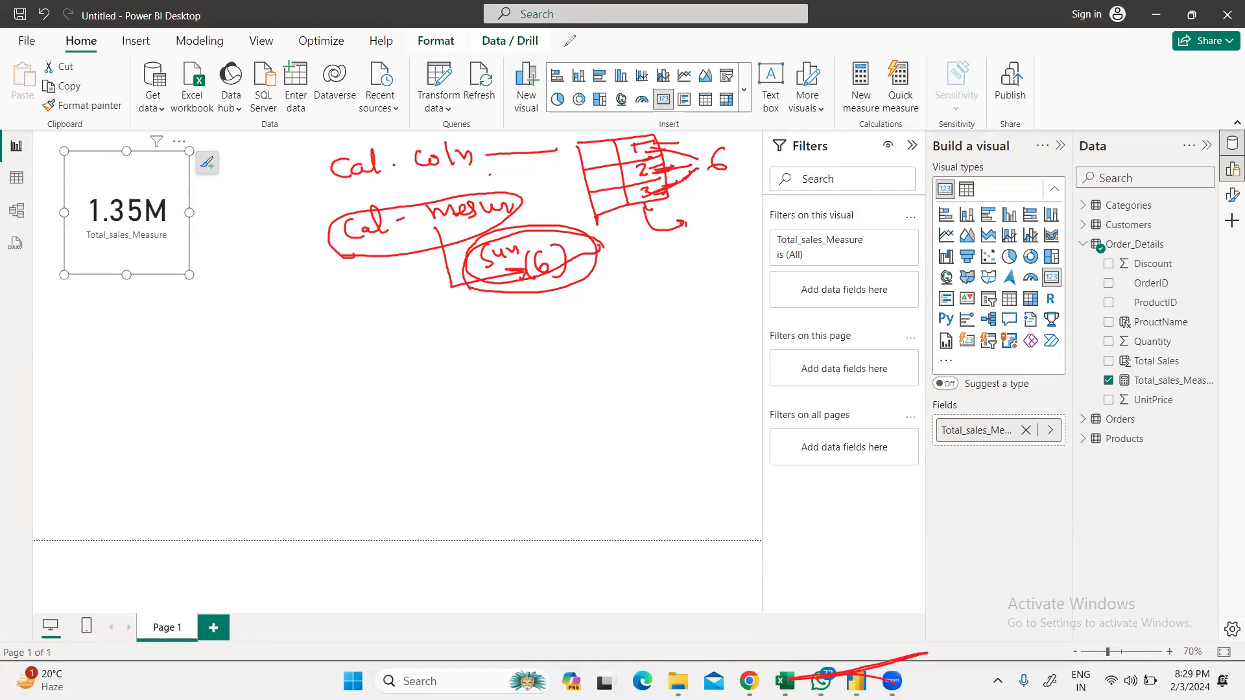
{"action": "left_click", "coordinate": [566, 46]}
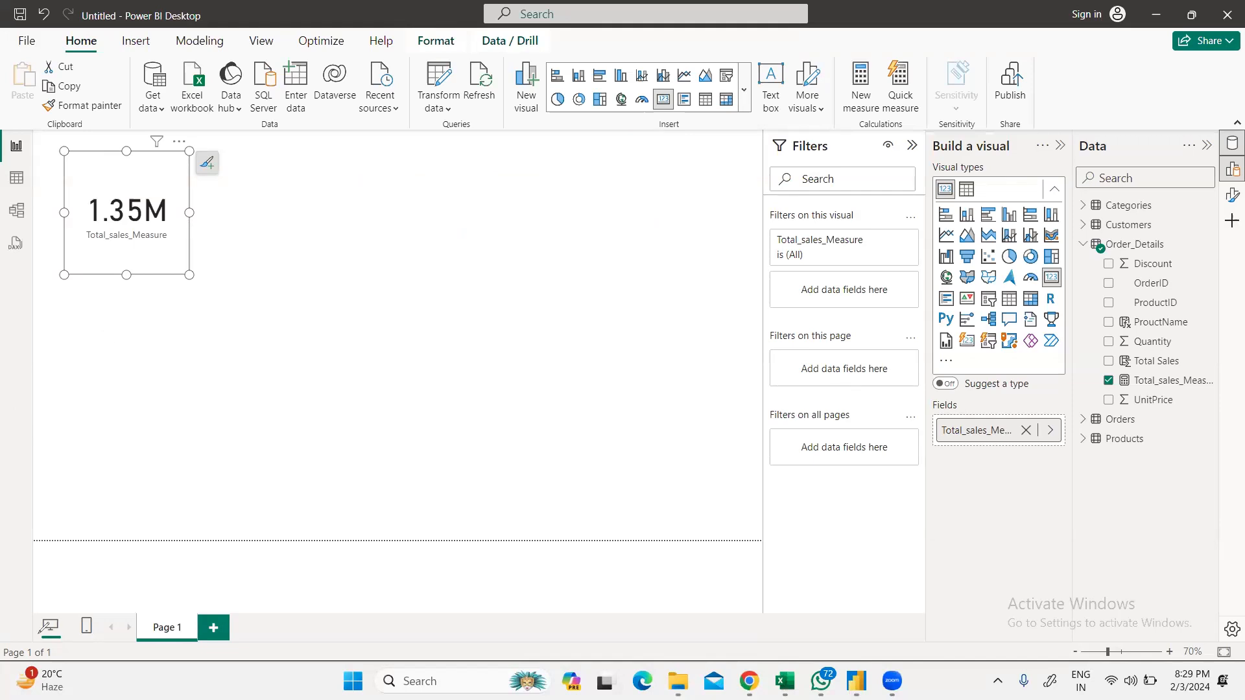
Step: Start a new calculated column in the Order_Details table and discard it without entering a formula
{"action": "left_click", "coordinate": [16, 177]}
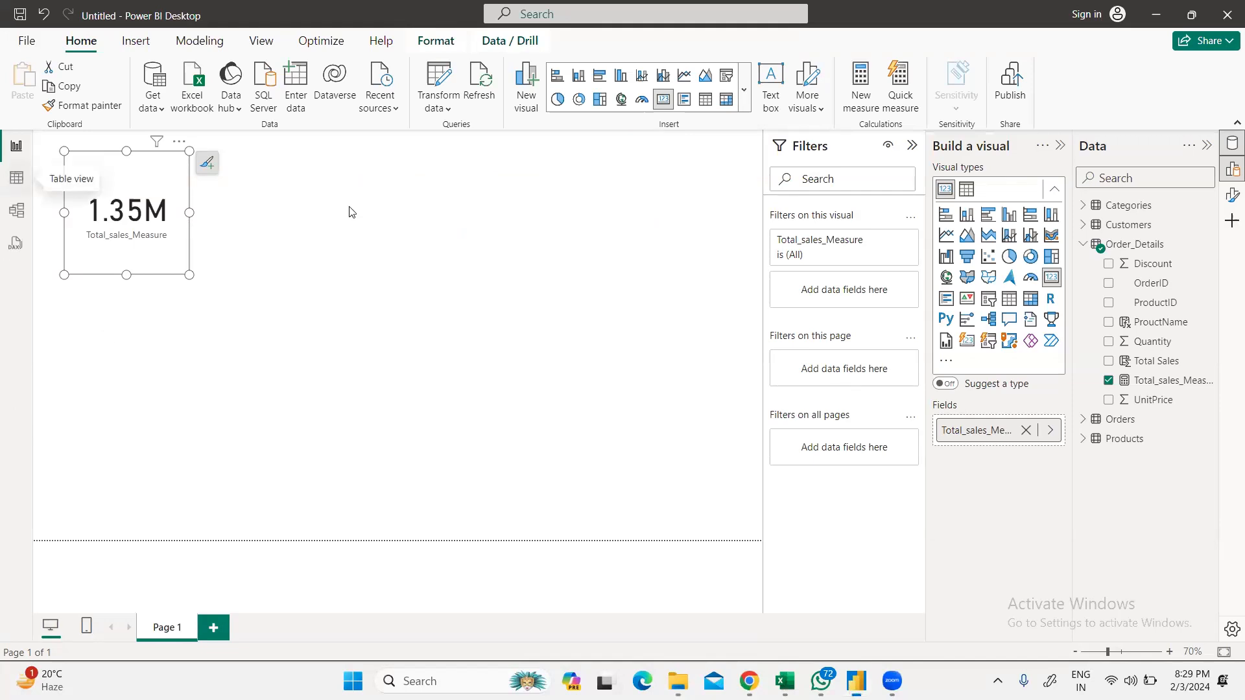
{"action": "left_click", "coordinate": [424, 139]}
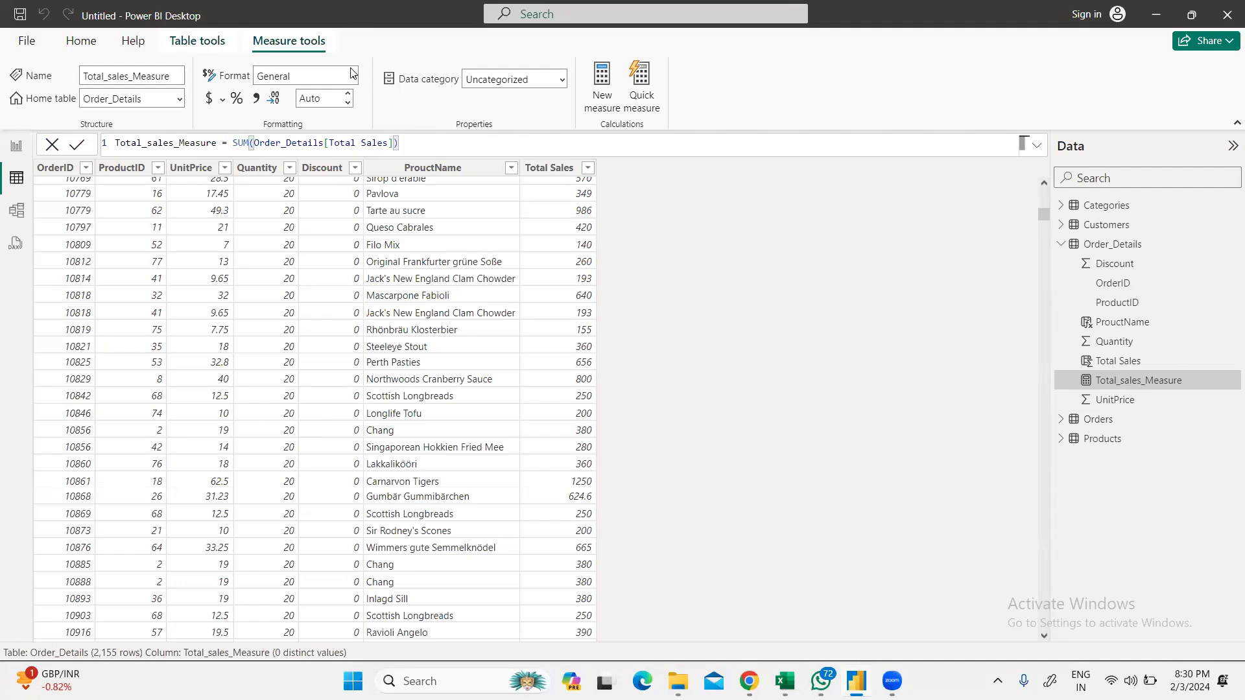
{"action": "left_click", "coordinate": [194, 39]}
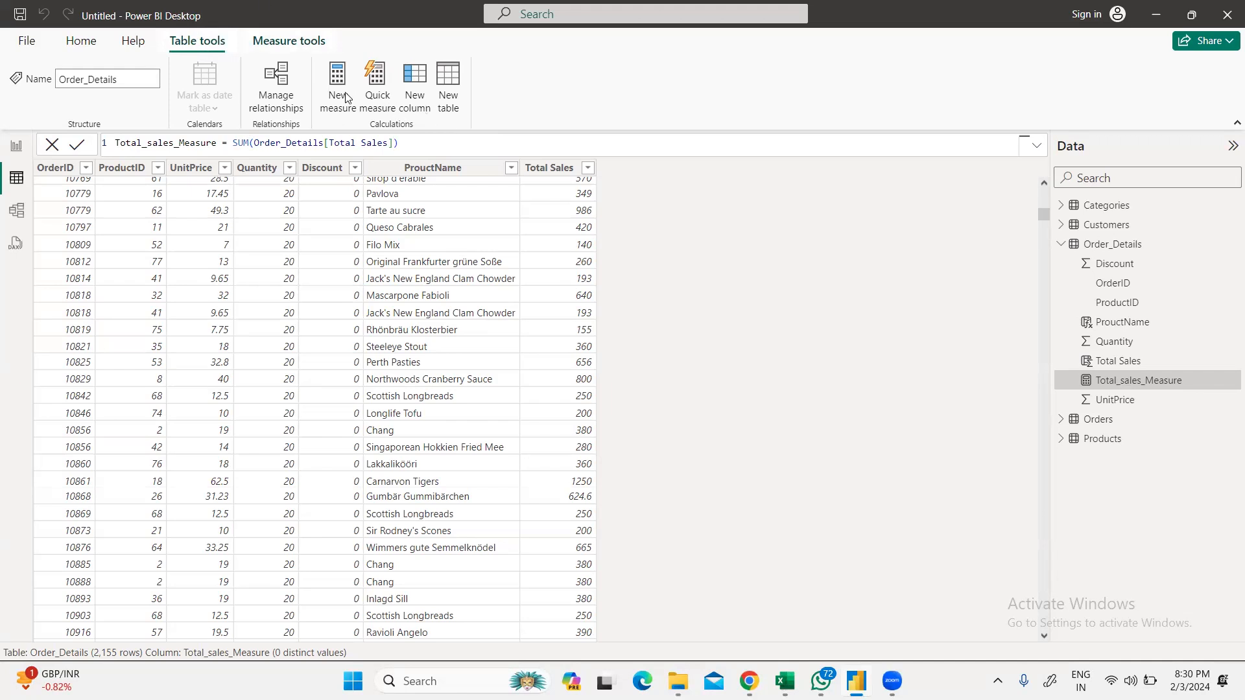
{"action": "left_click", "coordinate": [413, 92]}
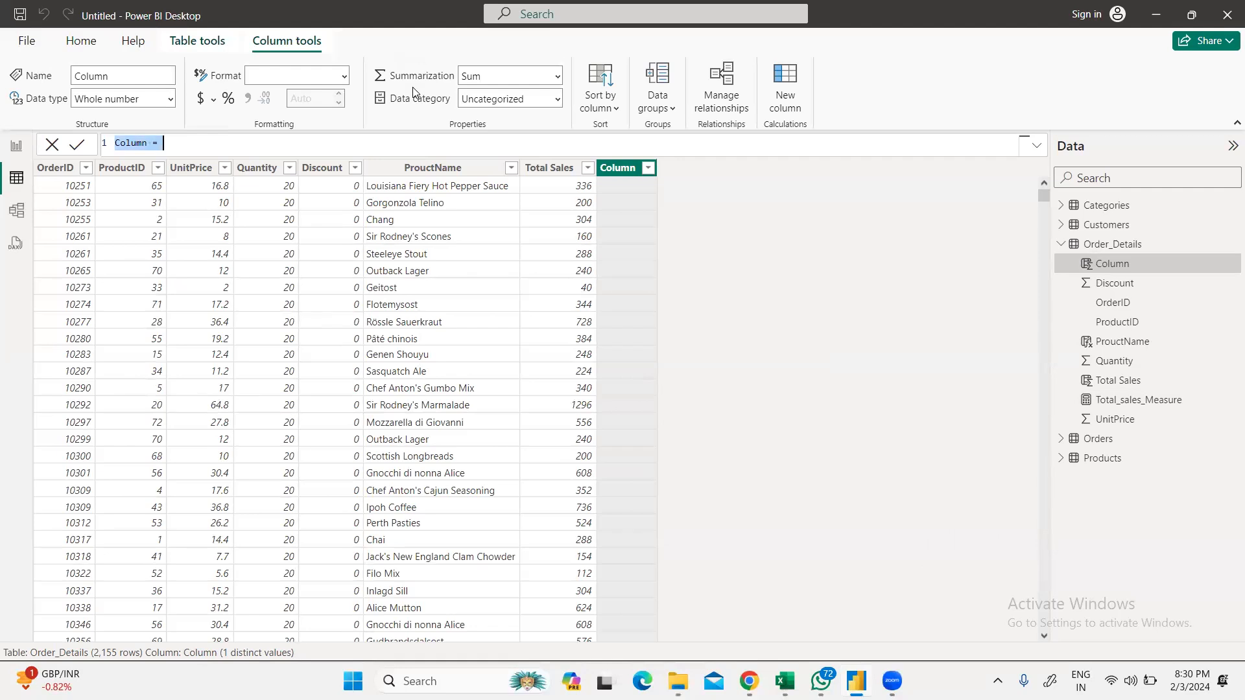
{"action": "left_click", "coordinate": [52, 144]}
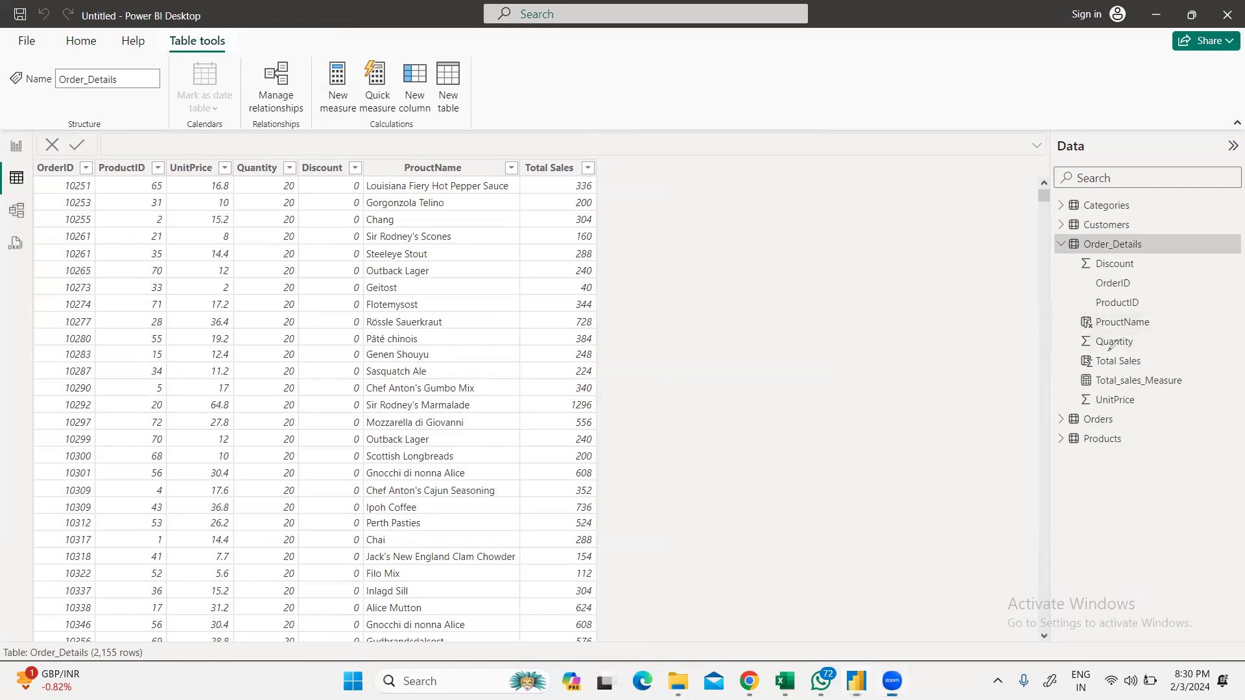
Step: Start a new measure in the Order_Details table and abandon it without entering a formula
{"action": "left_click_drag", "start_coordinate": [1081, 409], "coordinate": [1140, 404]}
{"action": "left_click_drag", "start_coordinate": [1077, 375], "coordinate": [1145, 365]}
{"action": "mouse_move", "coordinate": [1178, 259]}
{"action": "left_mouse_down"}
{"action": "mouse_move", "coordinate": [1188, 321]}
{"action": "mouse_move", "coordinate": [1202, 313]}
{"action": "left_mouse_up"}
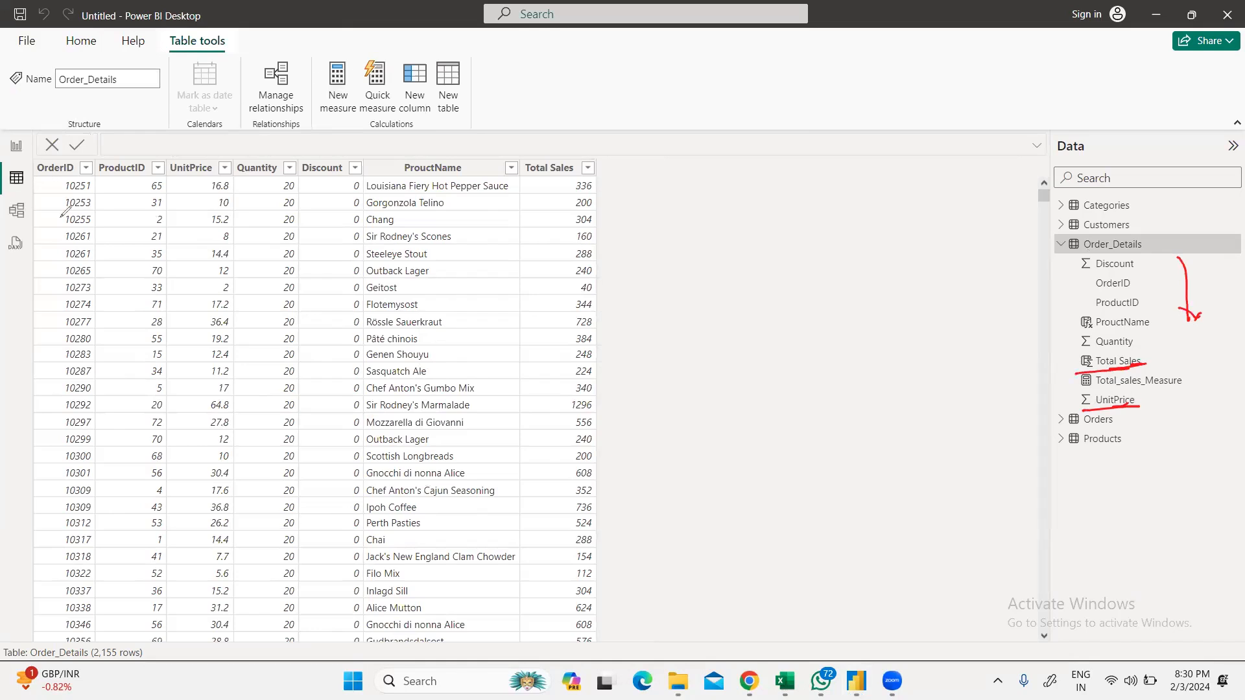
{"action": "left_click", "coordinate": [336, 95]}
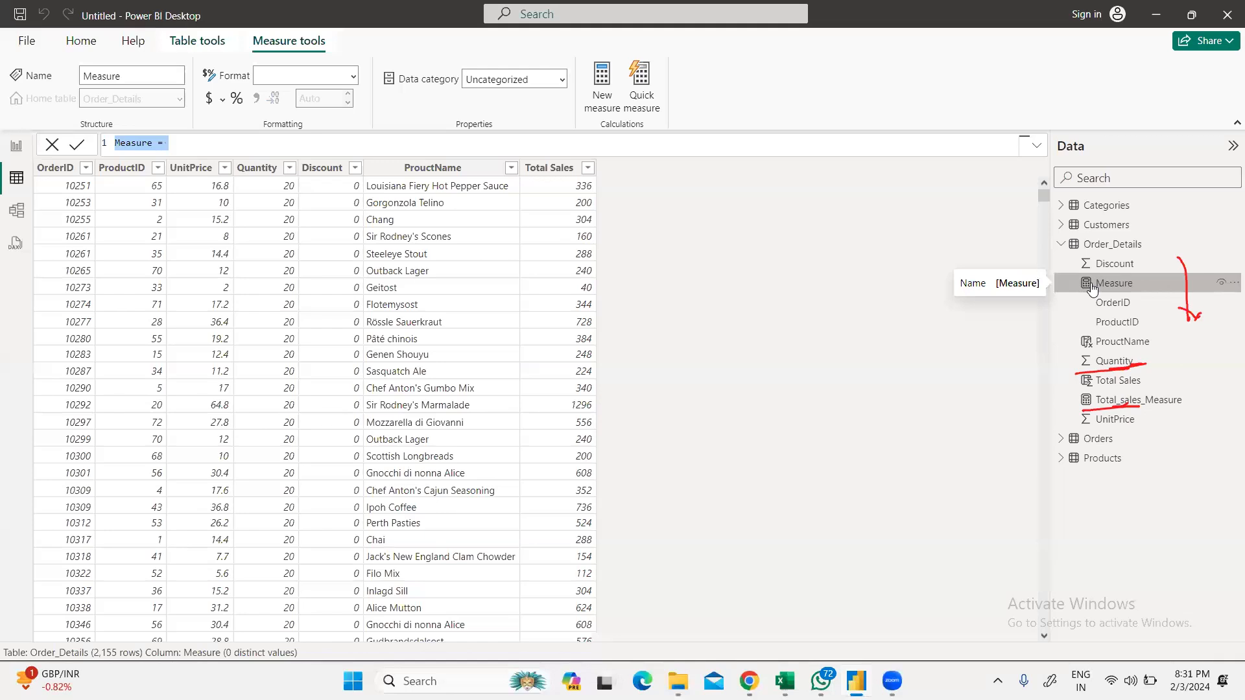
{"action": "left_click", "coordinate": [2, 502]}
{"action": "left_click", "coordinate": [140, 441]}
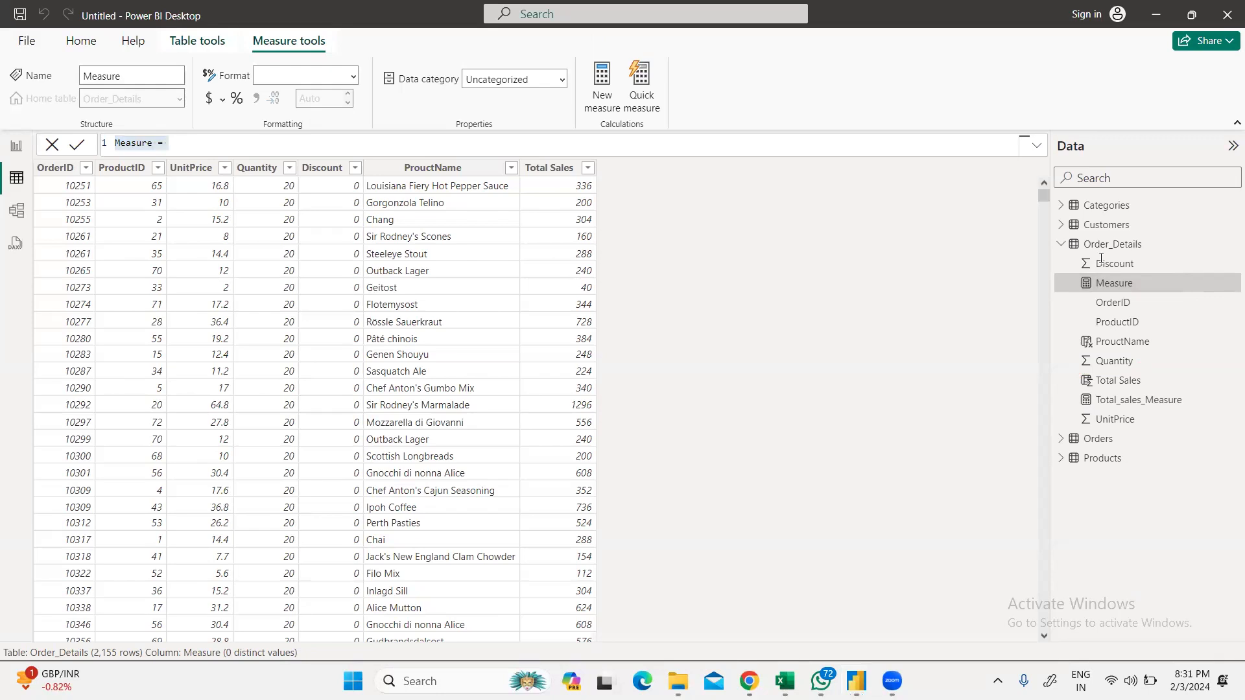
{"action": "left_click", "coordinate": [18, 146]}
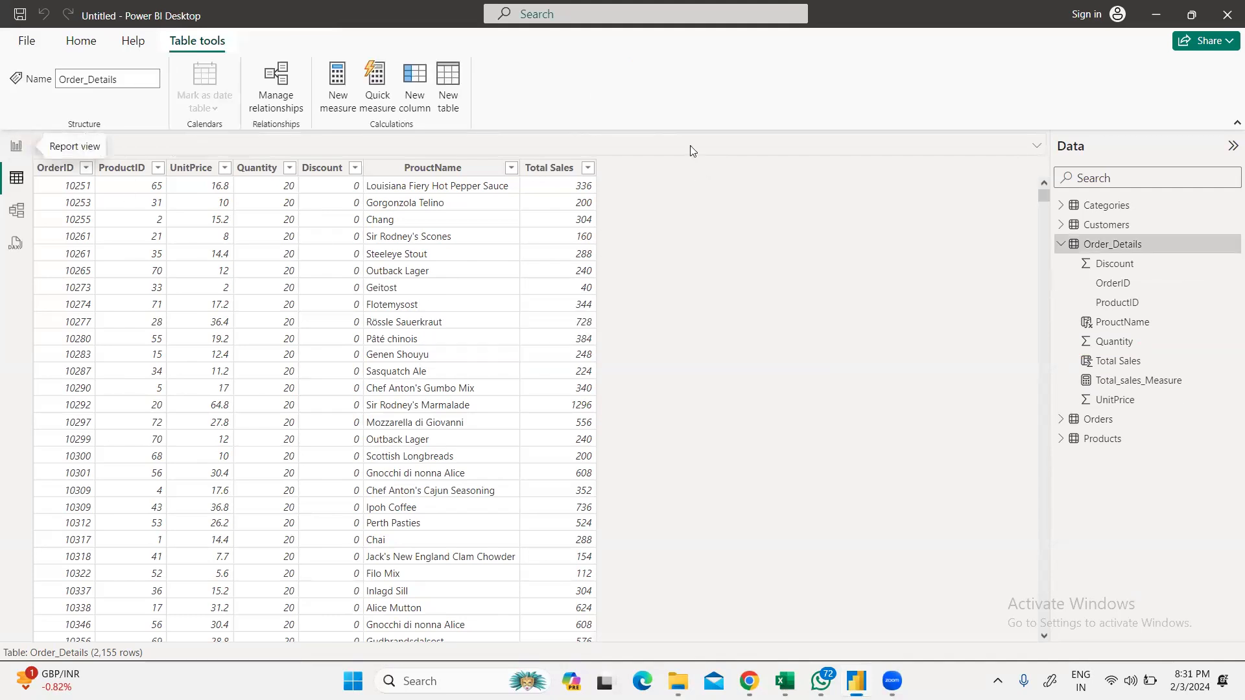
Step: Return to the report page and slightly reduce the height of the Total_sales_Measure card
{"action": "left_click", "coordinate": [13, 147]}
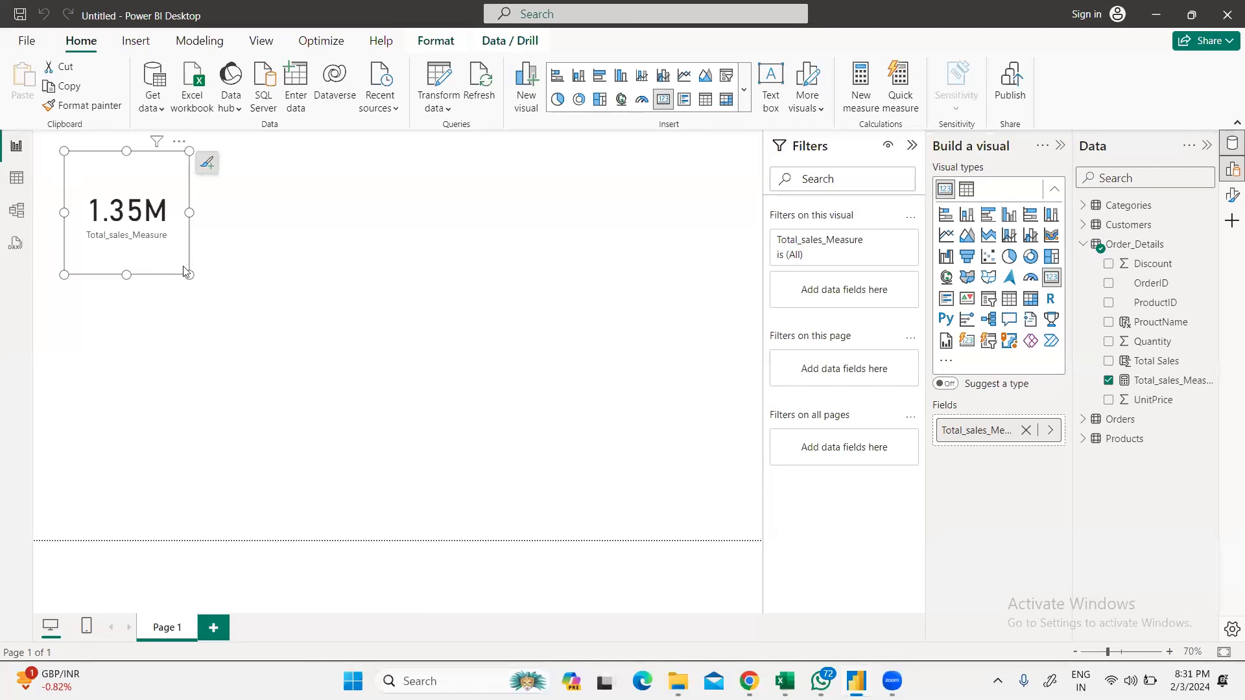
{"action": "left_click_drag", "start_coordinate": [189, 275], "coordinate": [189, 262]}
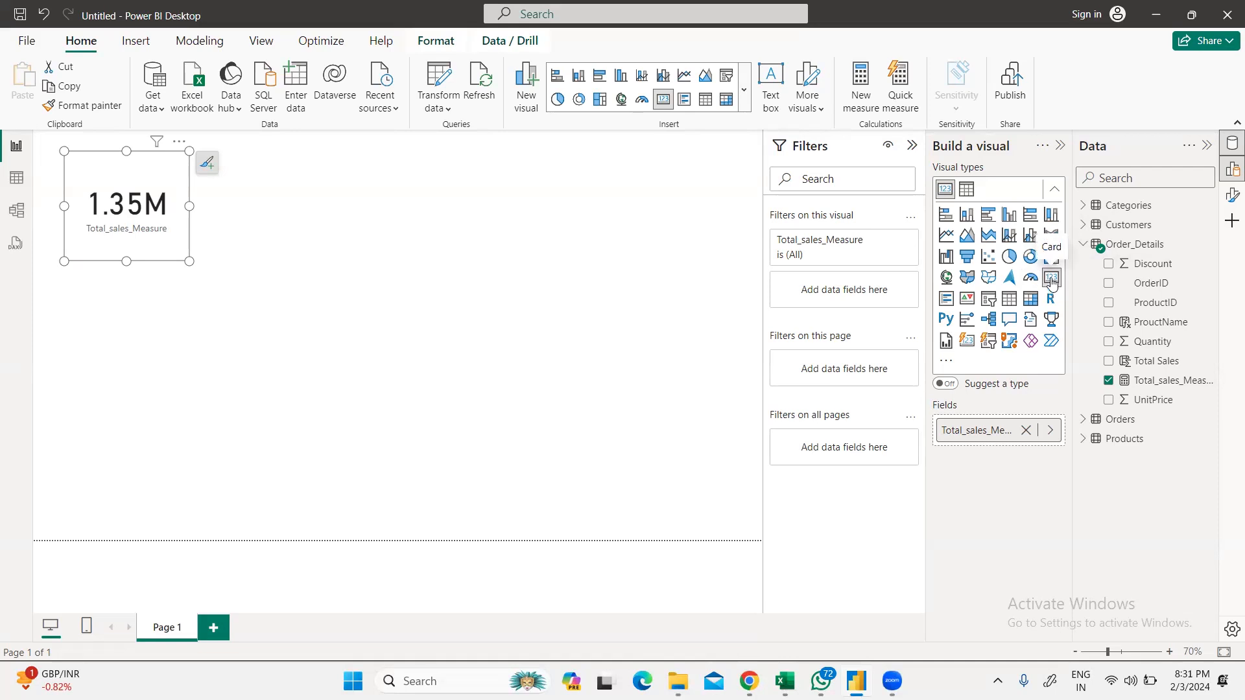
Step: Add a second, empty card visual to the report page and place it beside the Total_sales_Measure card
{"action": "left_click", "coordinate": [498, 381]}
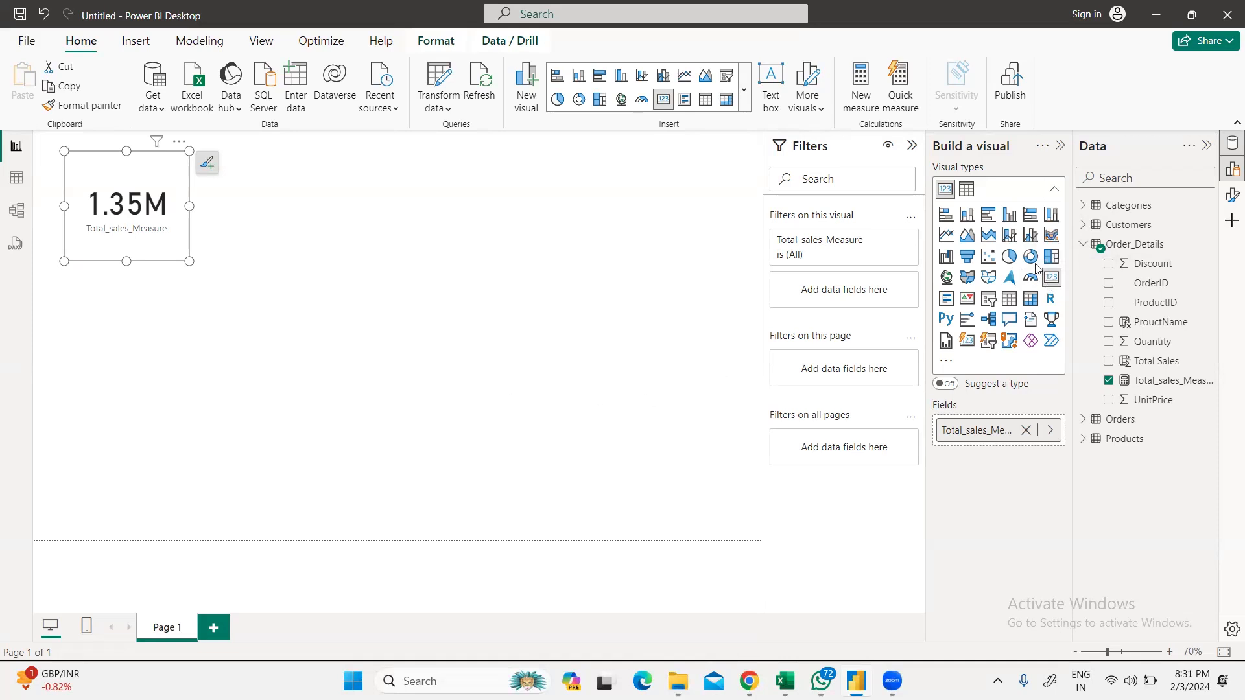
{"action": "left_click", "coordinate": [1051, 283]}
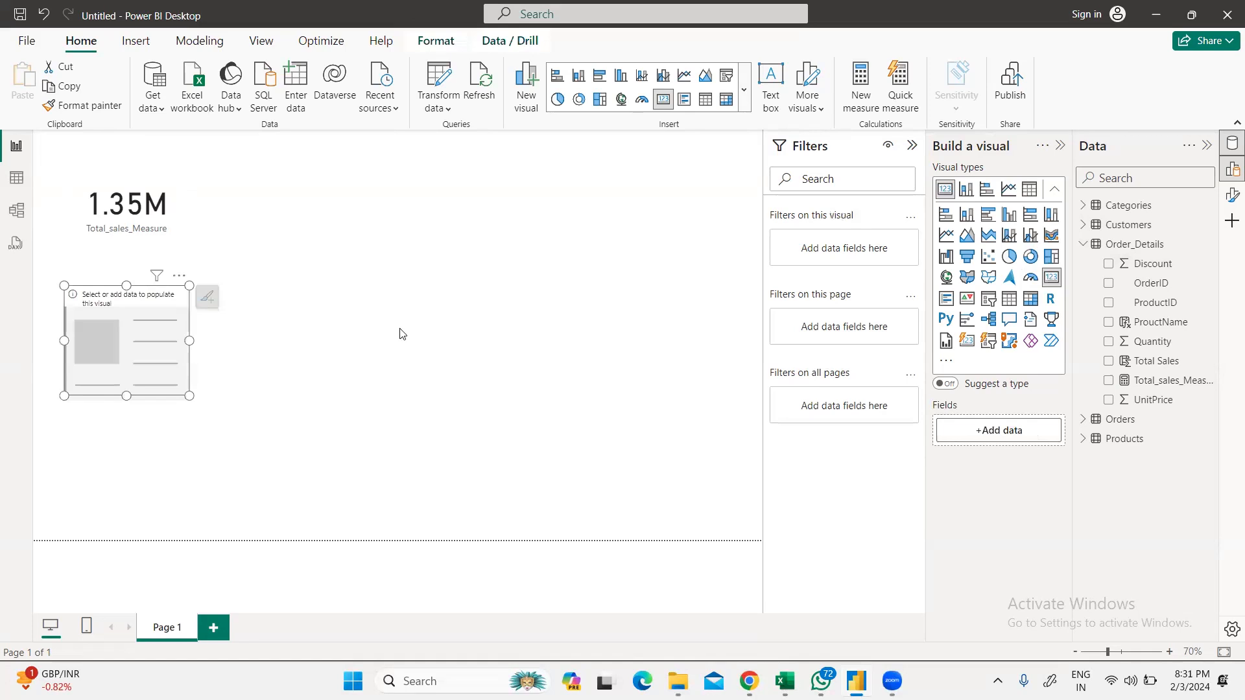
{"action": "left_click_drag", "start_coordinate": [111, 321], "coordinate": [446, 234]}
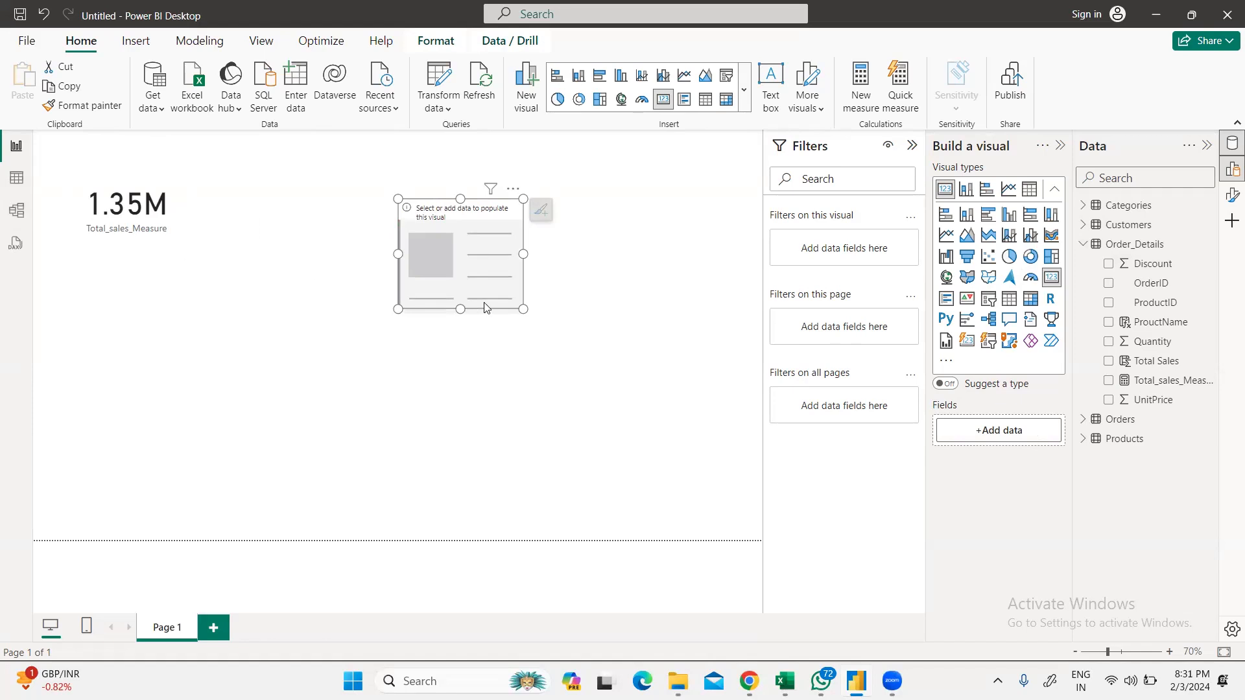
{"action": "left_click_drag", "start_coordinate": [481, 264], "coordinate": [476, 220]}
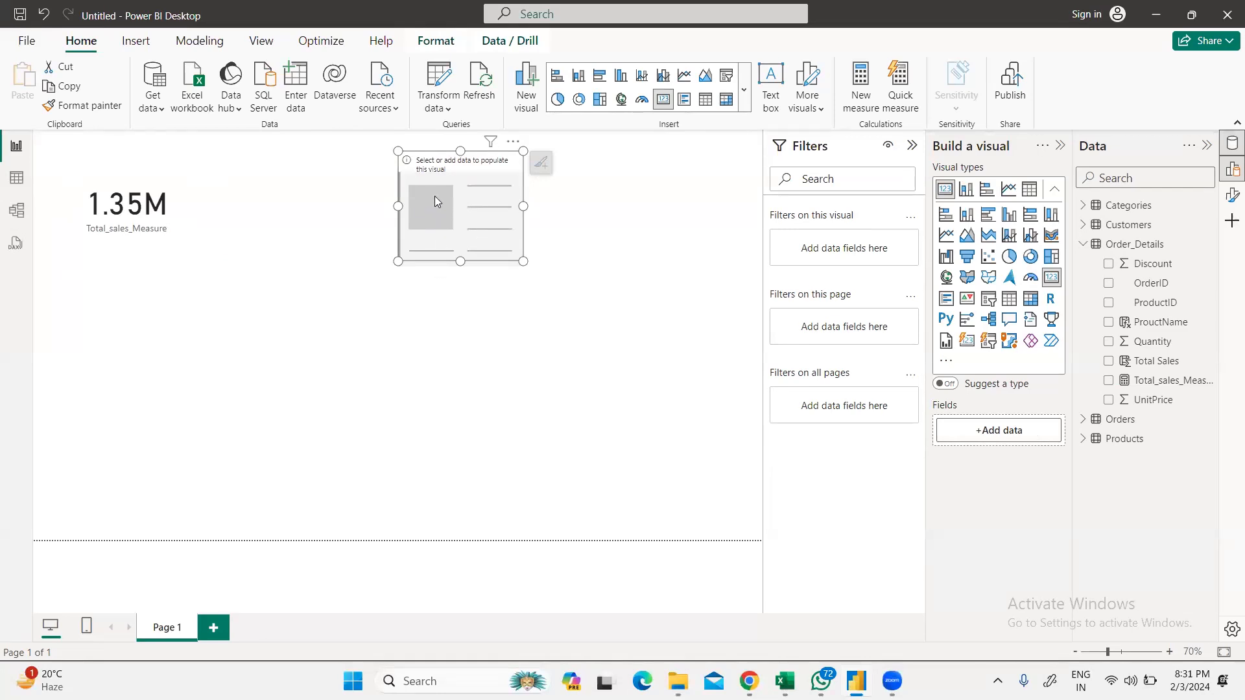
{"action": "left_click_drag", "start_coordinate": [476, 212], "coordinate": [454, 213]}
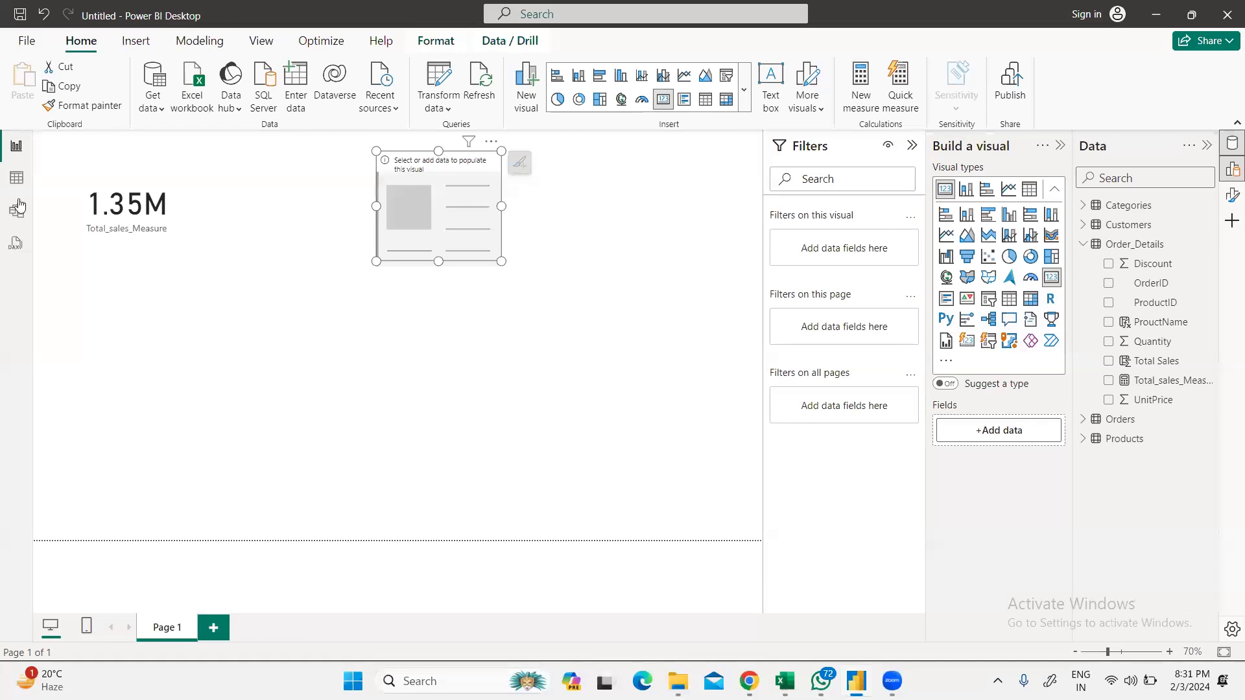
Step: Check the Total Sales calculated column of the Order_Details table in the table view and return to the report page
{"action": "left_click", "coordinate": [16, 177]}
{"action": "left_click", "coordinate": [557, 168]}
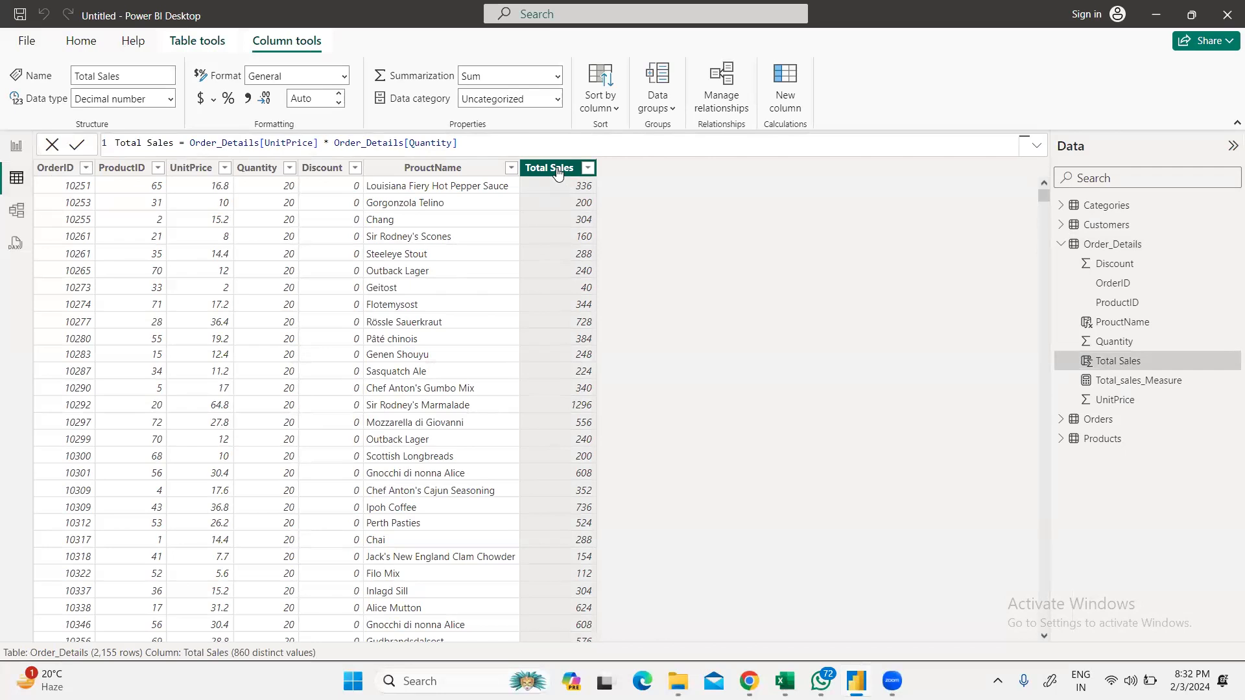
{"action": "left_click", "coordinate": [15, 147]}
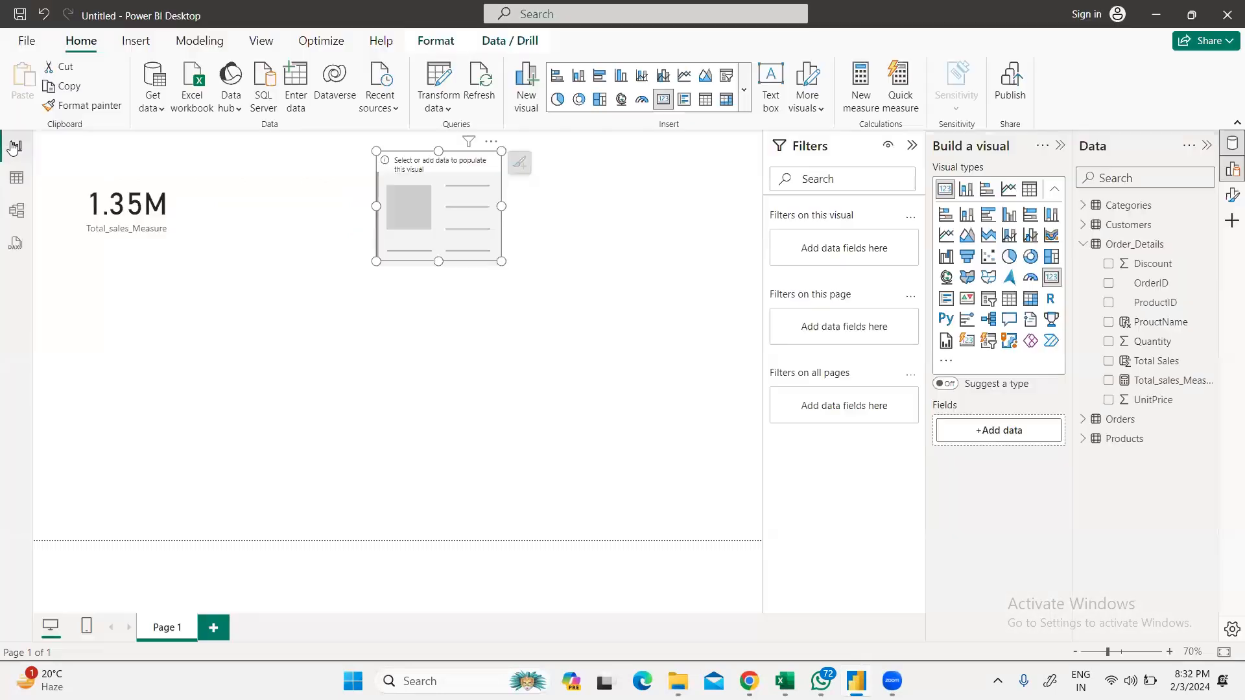
Step: Show the Total Sales field in the empty card and align it beside the Total_sales_Measure card
{"action": "left_click_drag", "start_coordinate": [450, 215], "coordinate": [453, 229]}
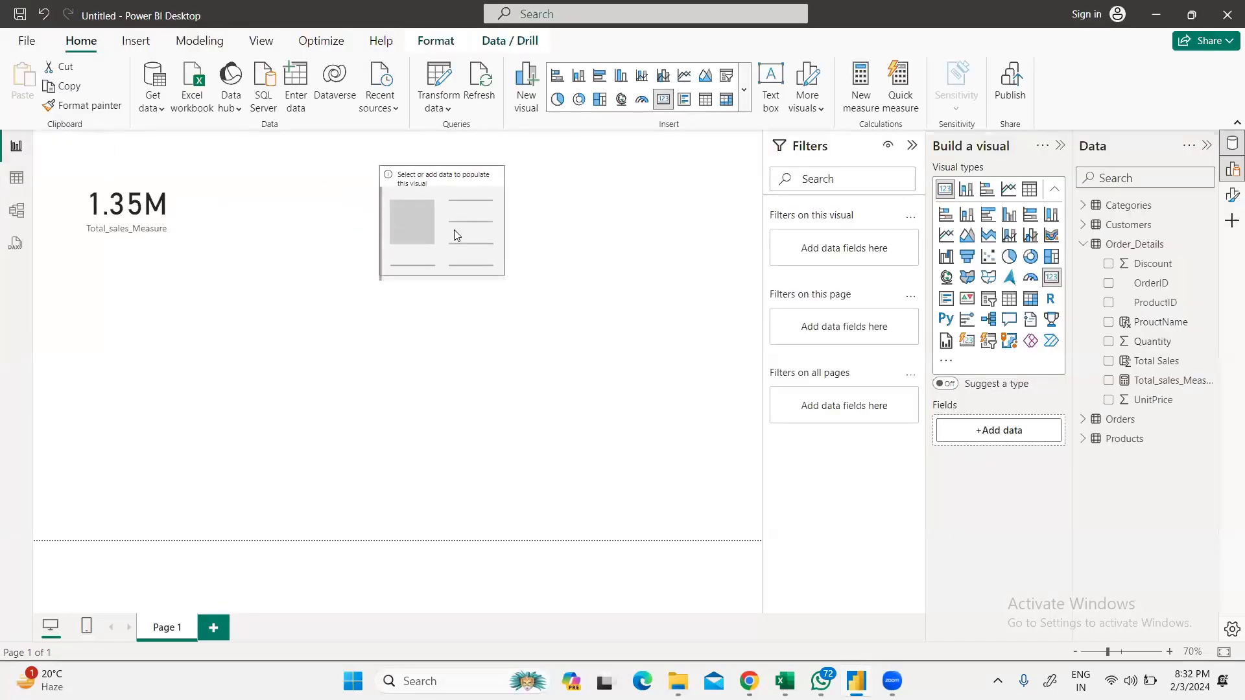
{"action": "left_click", "coordinate": [113, 249]}
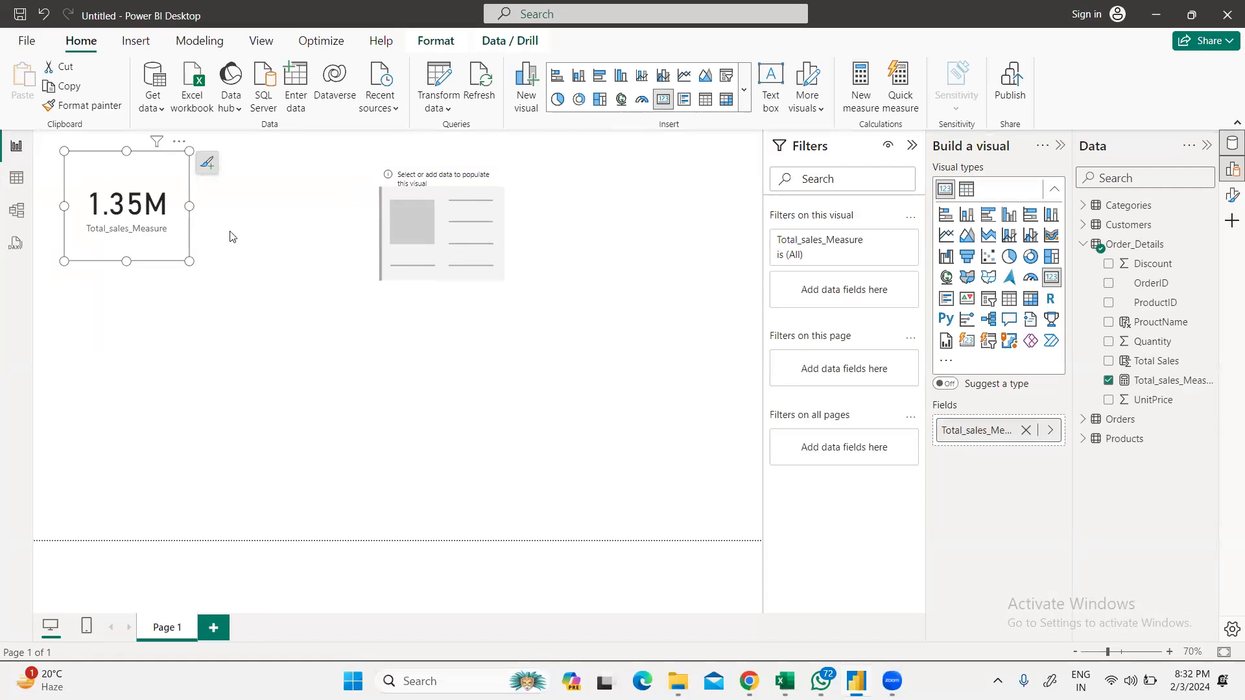
{"action": "left_click", "coordinate": [419, 224]}
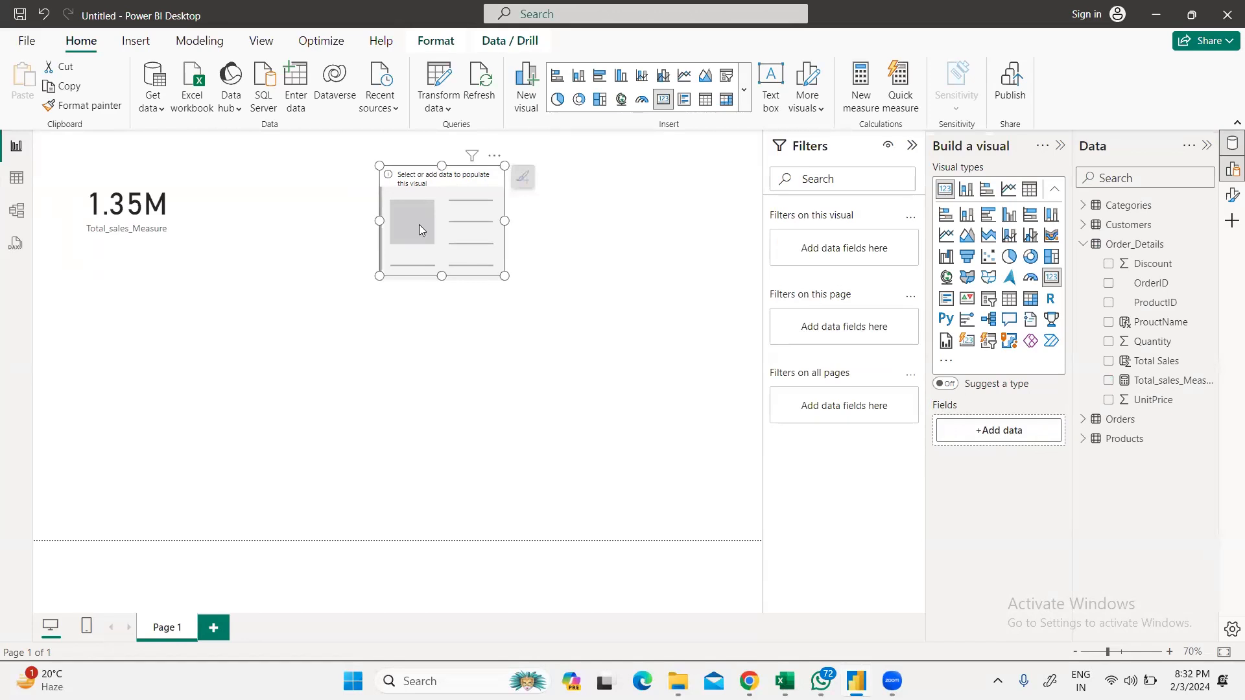
{"action": "left_click", "coordinate": [1109, 362]}
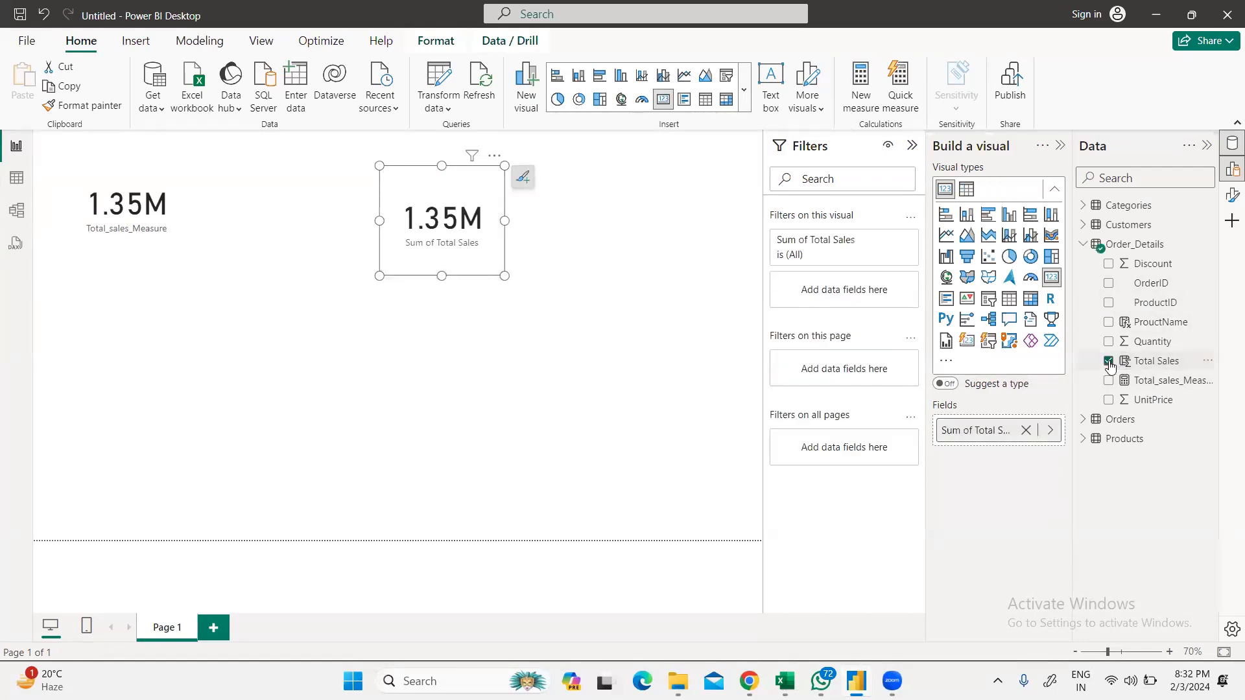
{"action": "left_click_drag", "start_coordinate": [412, 186], "coordinate": [106, 280]}
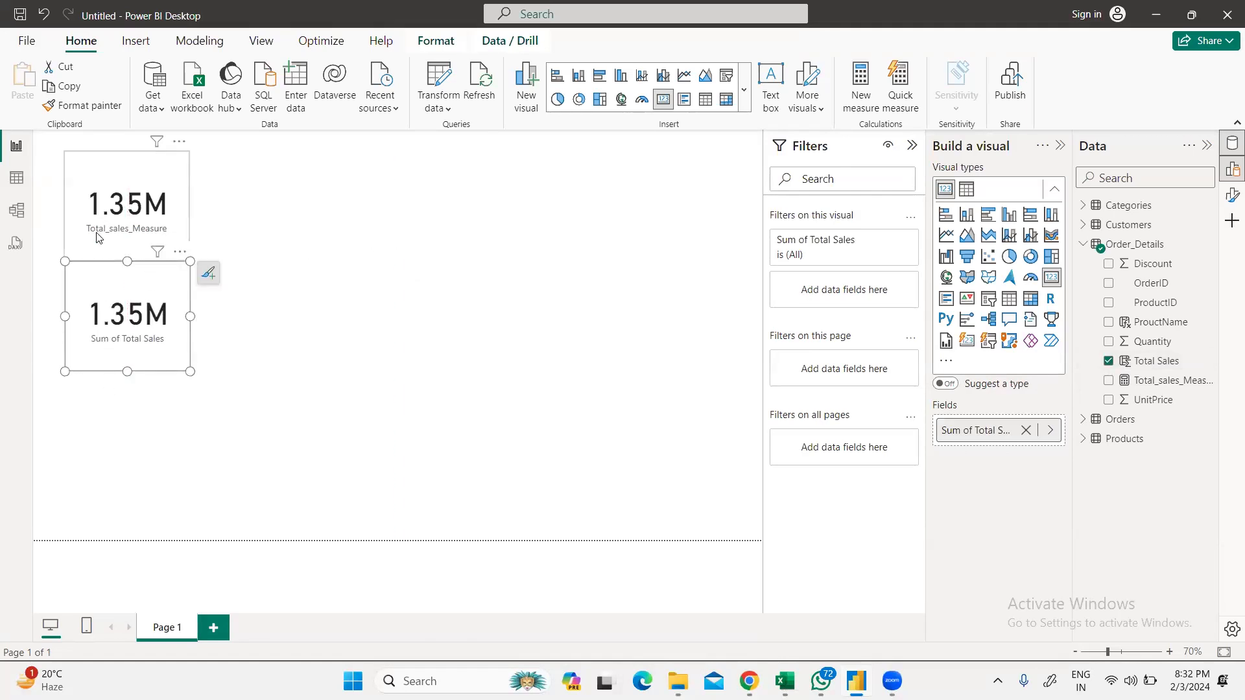
{"action": "left_click_drag", "start_coordinate": [156, 272], "coordinate": [312, 170]}
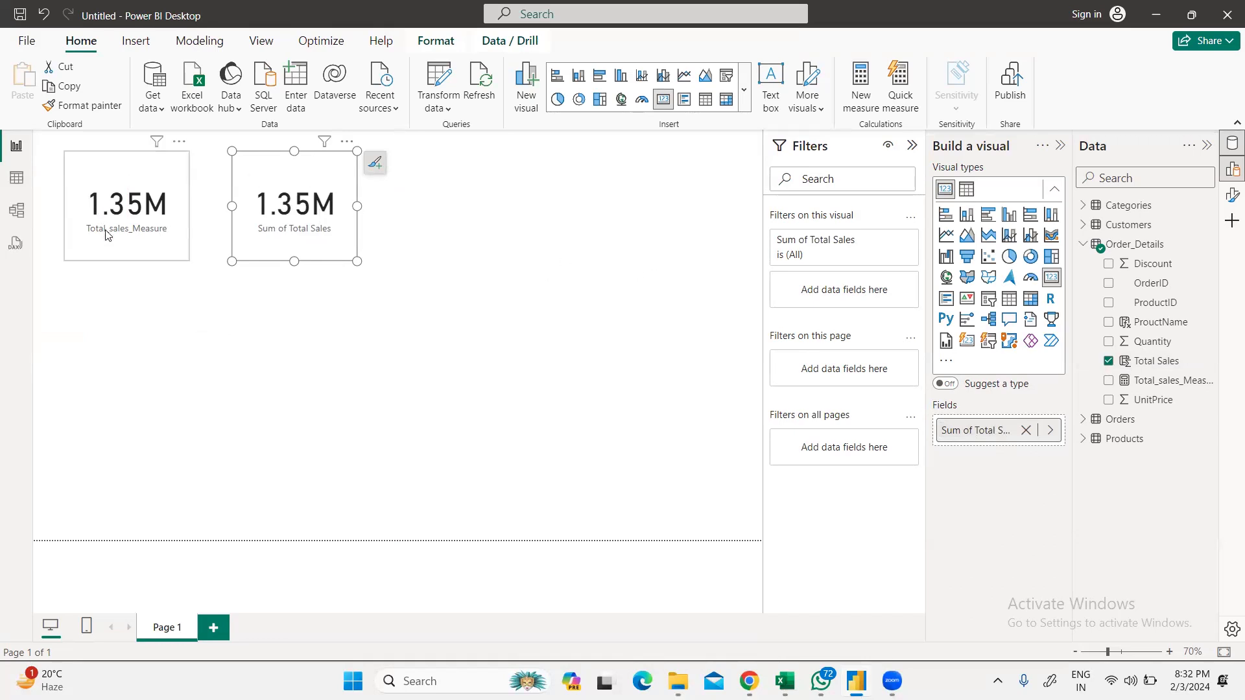
Step: Examine the aggregation and Show value as options of the Total Sales field in the second card
{"action": "right_click", "coordinate": [996, 431]}
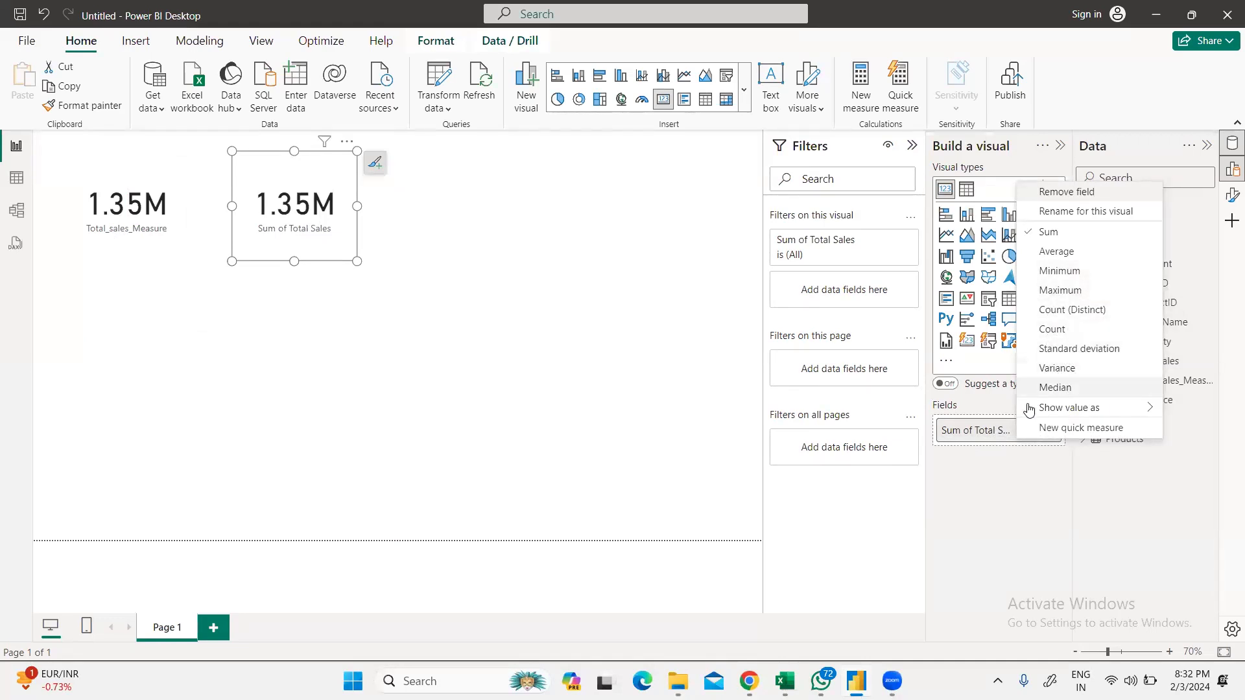
{"action": "mouse_move", "coordinate": [1058, 407]}
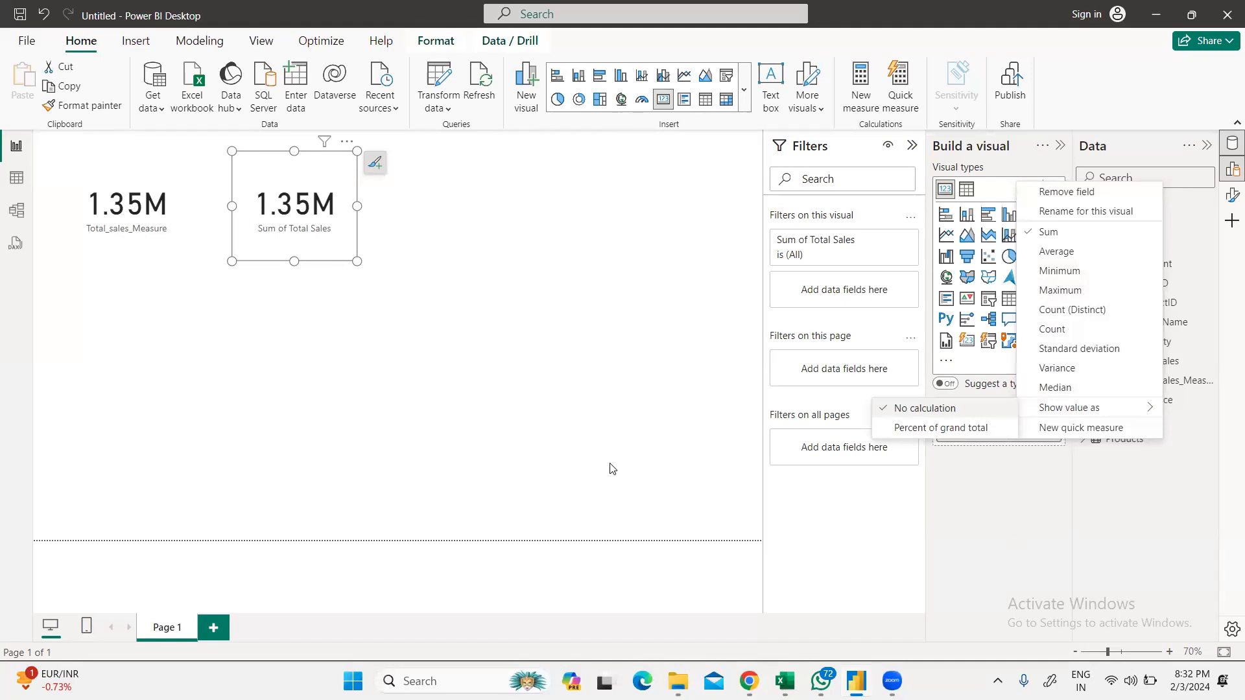
Step: Delete the Sum of Total Sales card from the report page
{"action": "left_click", "coordinate": [287, 223]}
{"action": "left_click_drag", "start_coordinate": [293, 185], "coordinate": [268, 340]}
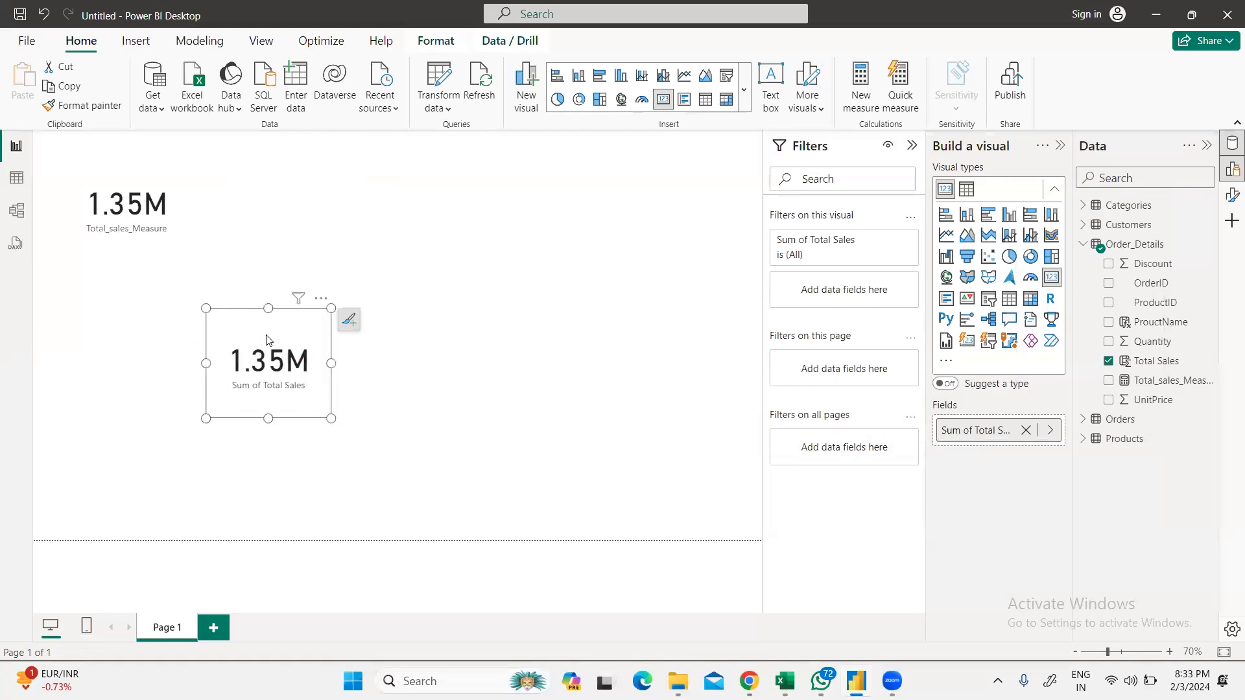
{"action": "key", "text": "Delete"}
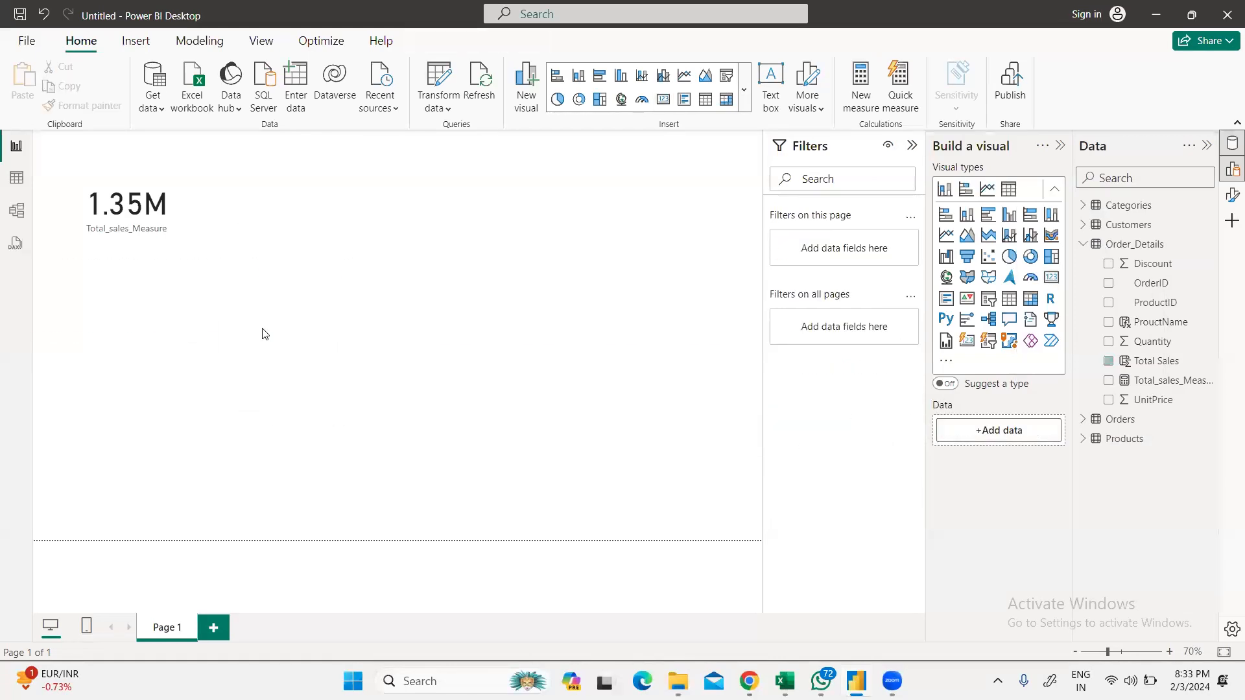
Step: Reduce the height of the Total_sales_Measure card and move it closer to the corner of the report page
{"action": "left_click", "coordinate": [188, 261]}
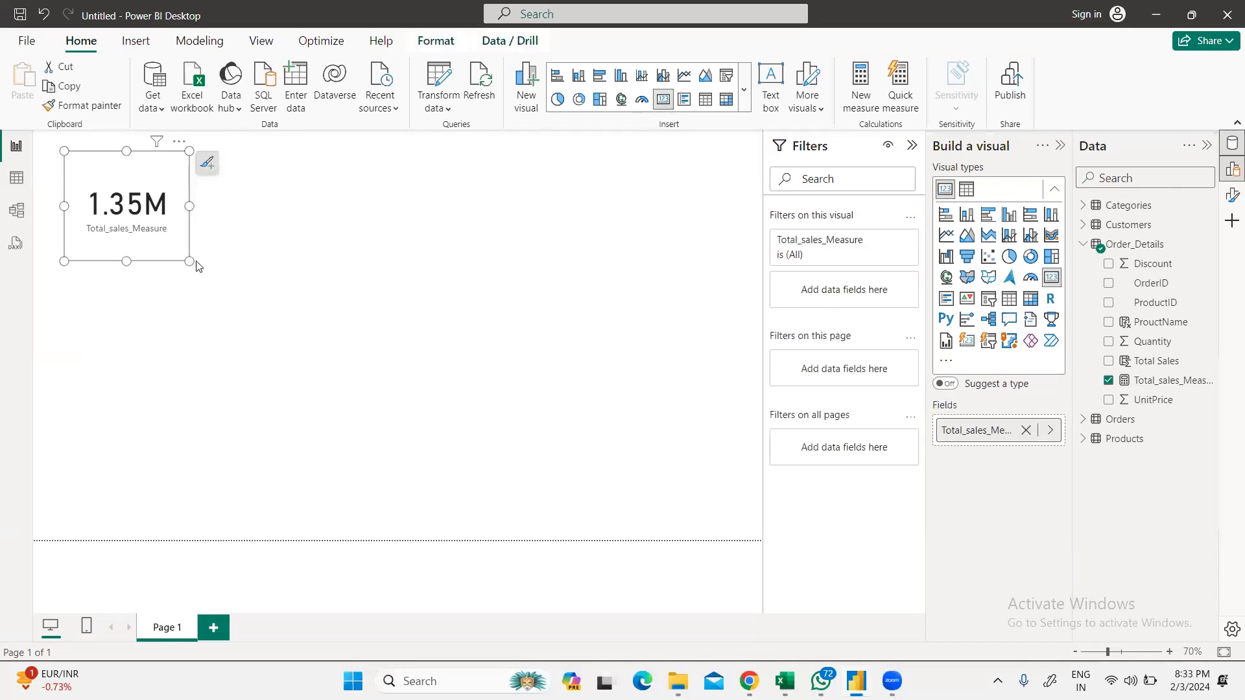
{"action": "mouse_move", "coordinate": [190, 262]}
{"action": "left_mouse_down"}
{"action": "mouse_move", "coordinate": [198, 221]}
{"action": "mouse_move", "coordinate": [166, 185]}
{"action": "left_mouse_up"}
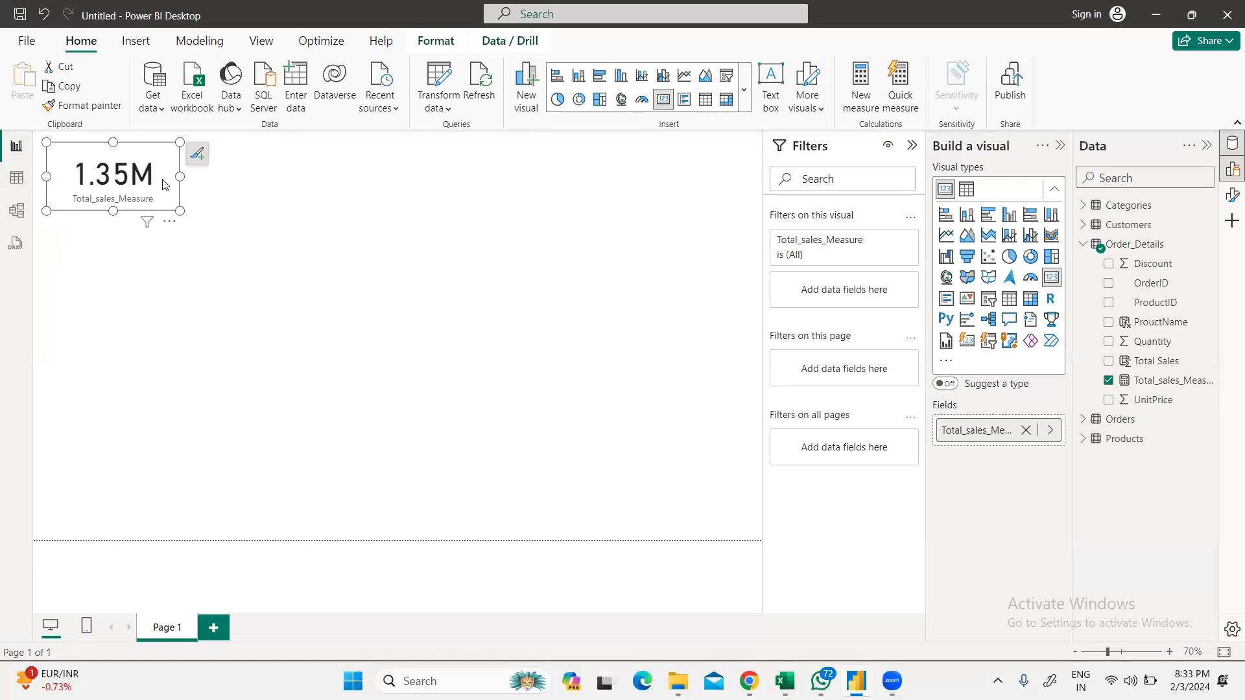
Step: Examine the columns of the Orders table in the table view, including the shipping and Location columns, and return to the report page
{"action": "left_click", "coordinate": [16, 177]}
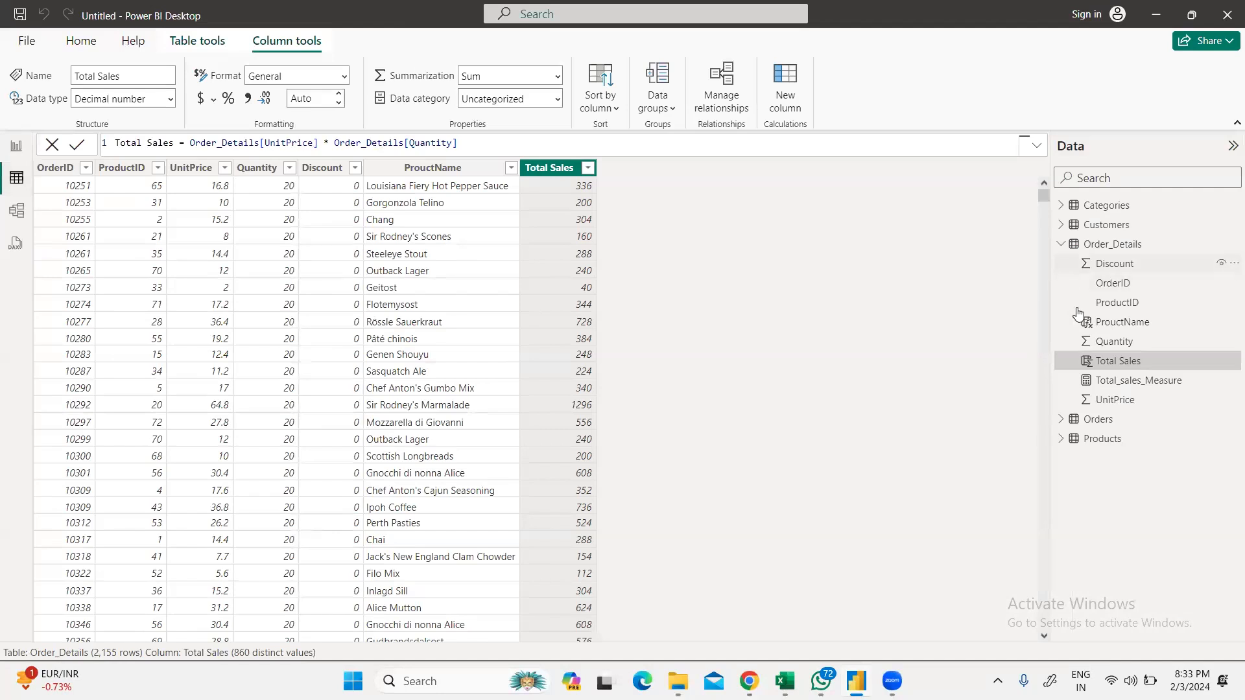
{"action": "left_click", "coordinate": [1062, 247]}
{"action": "left_click", "coordinate": [1062, 264]}
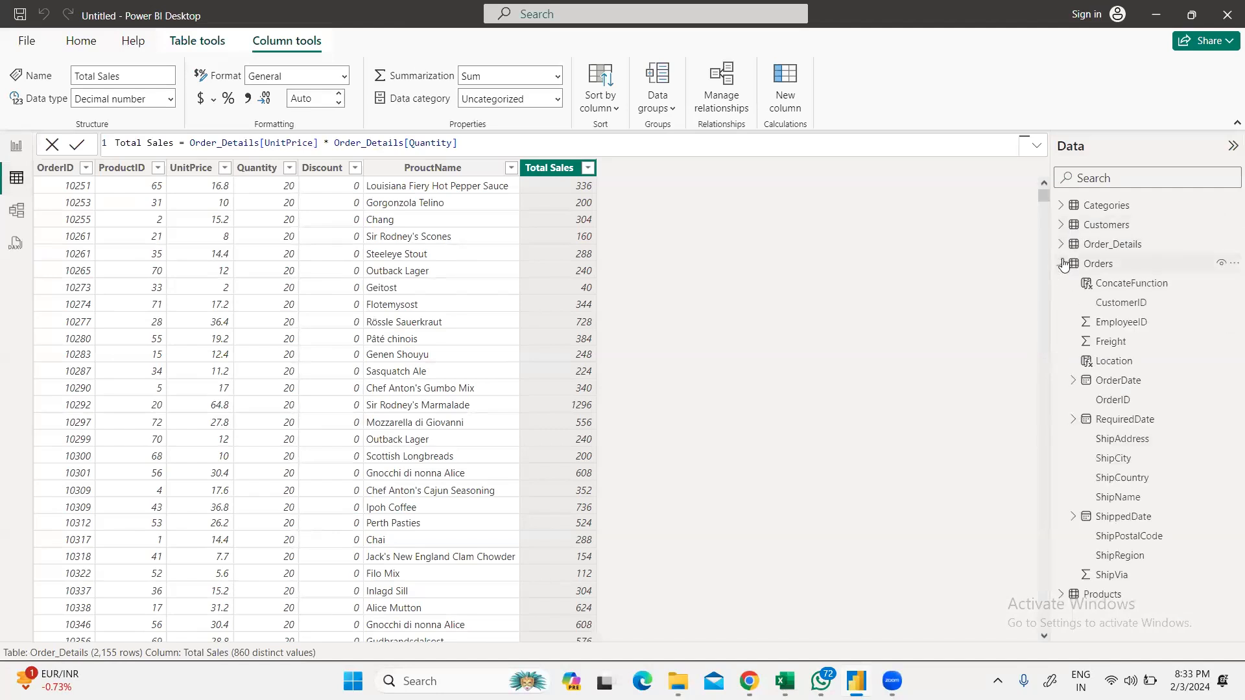
{"action": "left_click", "coordinate": [1082, 265]}
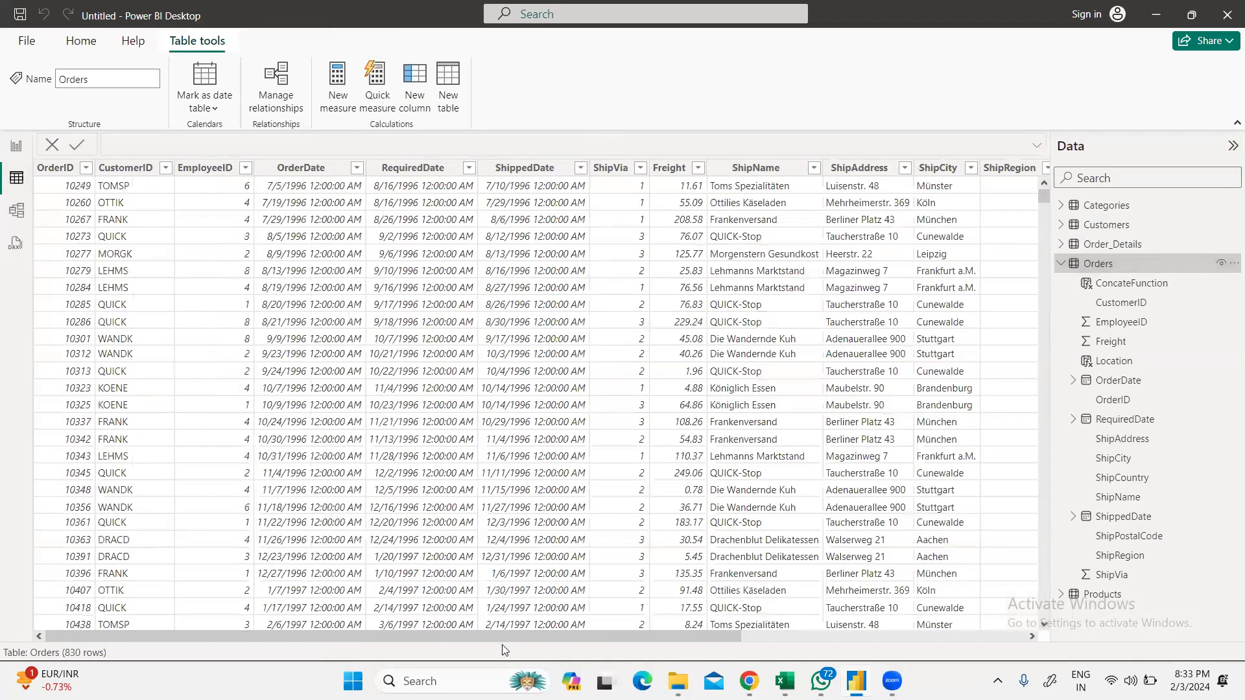
{"action": "left_click_drag", "start_coordinate": [768, 637], "coordinate": [79, 630]}
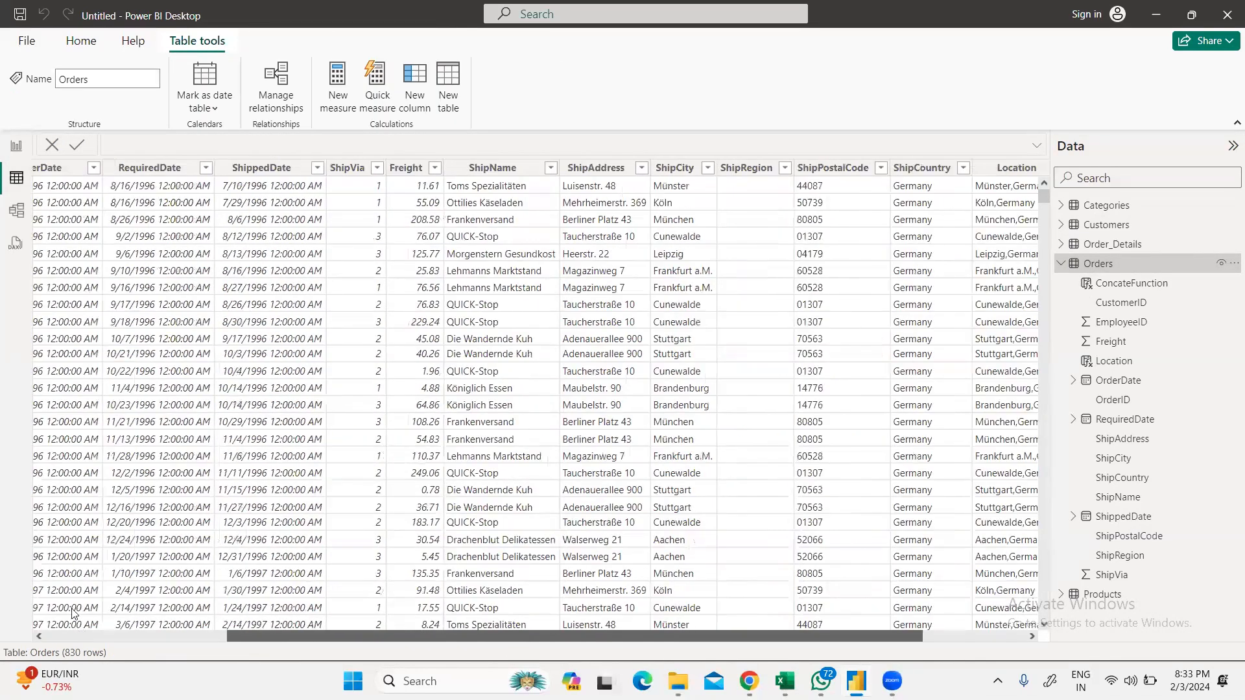
{"action": "left_click", "coordinate": [16, 148]}
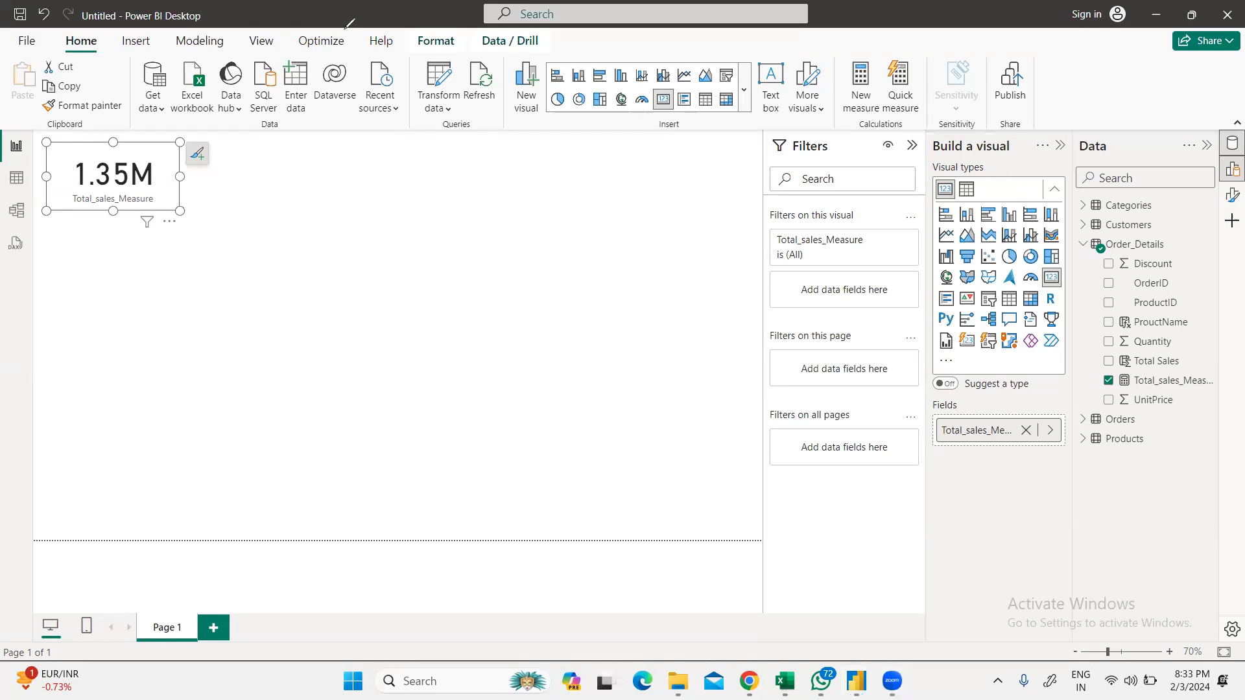
{"action": "left_click_drag", "start_coordinate": [452, 164], "coordinate": [471, 299]}
{"action": "mouse_move", "coordinate": [478, 181]}
{"action": "left_mouse_down"}
{"action": "mouse_move", "coordinate": [488, 170]}
{"action": "mouse_move", "coordinate": [544, 175]}
{"action": "mouse_move", "coordinate": [507, 207]}
{"action": "mouse_move", "coordinate": [570, 208]}
{"action": "left_mouse_up"}
{"action": "mouse_move", "coordinate": [493, 237]}
{"action": "left_mouse_down"}
{"action": "mouse_move", "coordinate": [522, 254]}
{"action": "mouse_move", "coordinate": [578, 239]}
{"action": "left_mouse_up"}
{"action": "left_click_drag", "start_coordinate": [501, 275], "coordinate": [505, 297]}
{"action": "mouse_move", "coordinate": [502, 276]}
{"action": "left_mouse_down"}
{"action": "mouse_move", "coordinate": [556, 280]}
{"action": "mouse_move", "coordinate": [587, 265]}
{"action": "left_mouse_up"}
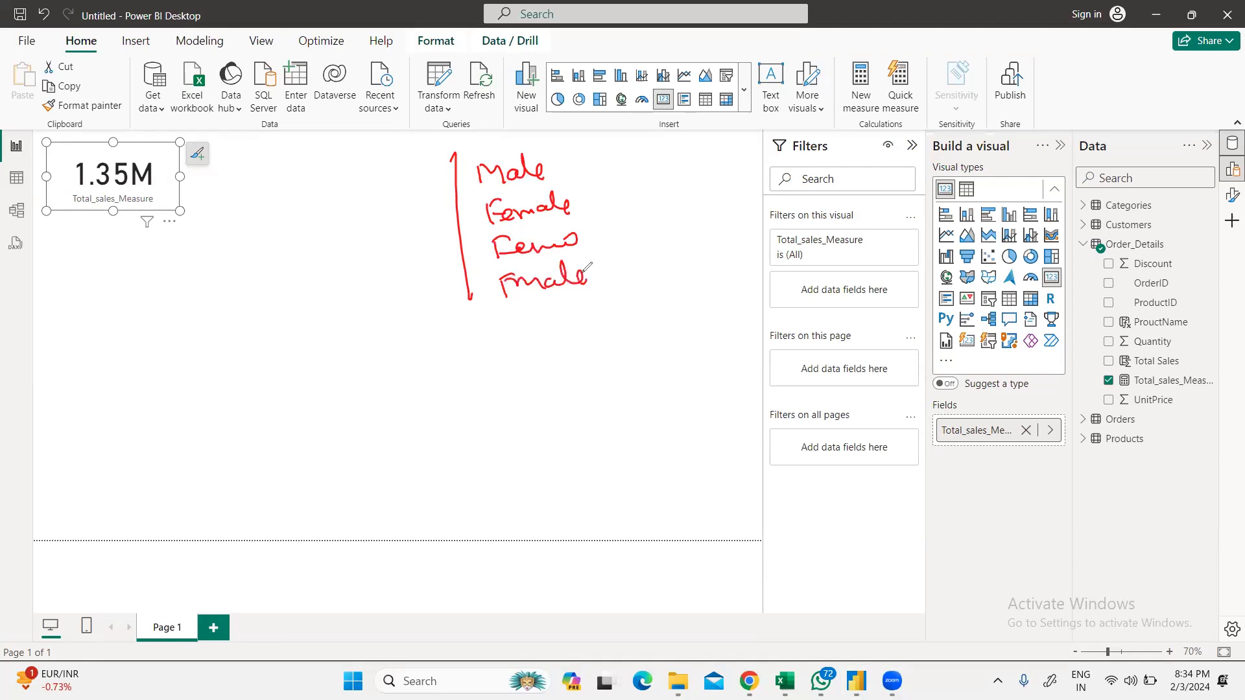
{"action": "mouse_move", "coordinate": [548, 168]}
{"action": "left_mouse_down"}
{"action": "mouse_move", "coordinate": [592, 160]}
{"action": "mouse_move", "coordinate": [610, 189]}
{"action": "left_mouse_up"}
{"action": "mouse_move", "coordinate": [593, 239]}
{"action": "left_mouse_down"}
{"action": "mouse_move", "coordinate": [621, 231]}
{"action": "mouse_move", "coordinate": [626, 257]}
{"action": "left_mouse_up"}
{"action": "left_click_drag", "start_coordinate": [607, 147], "coordinate": [646, 262]}
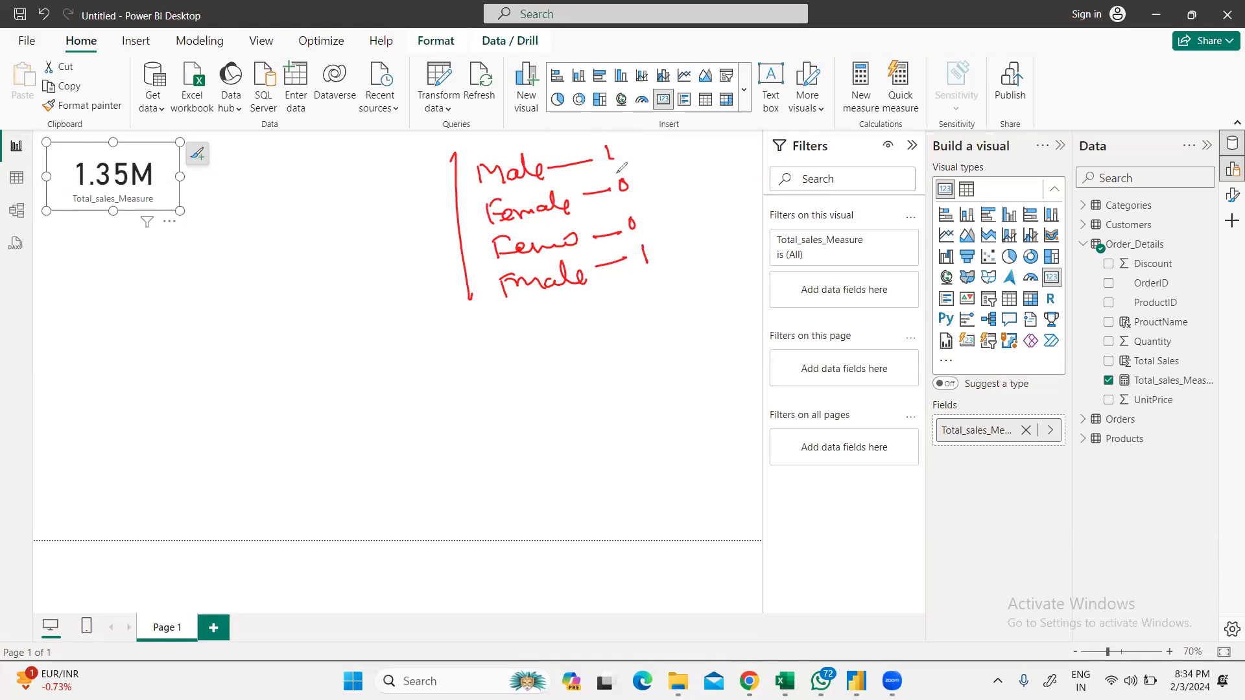
{"action": "mouse_move", "coordinate": [657, 148]}
{"action": "left_mouse_down"}
{"action": "mouse_move", "coordinate": [597, 133]}
{"action": "mouse_move", "coordinate": [595, 248]}
{"action": "left_mouse_up"}
{"action": "left_click_drag", "start_coordinate": [655, 275], "coordinate": [676, 170]}
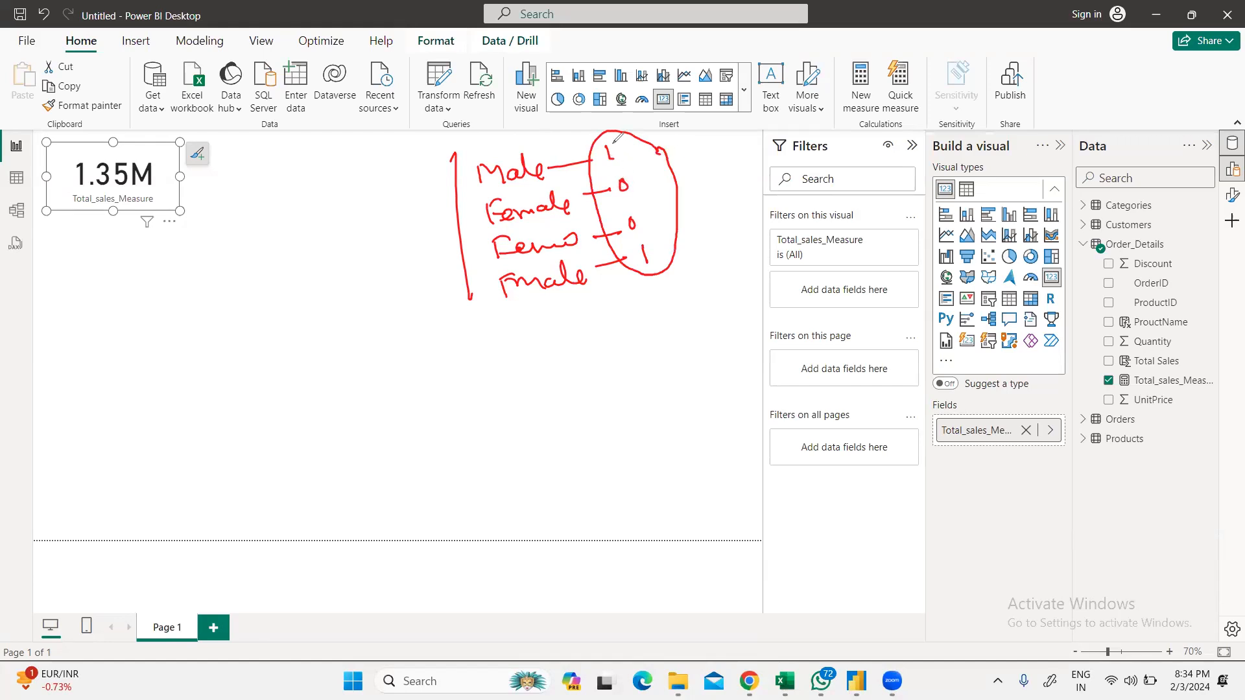
{"action": "mouse_move", "coordinate": [319, 312]}
{"action": "left_mouse_down"}
{"action": "mouse_move", "coordinate": [337, 439]}
{"action": "mouse_move", "coordinate": [358, 312]}
{"action": "mouse_move", "coordinate": [382, 438]}
{"action": "mouse_move", "coordinate": [342, 440]}
{"action": "left_mouse_up"}
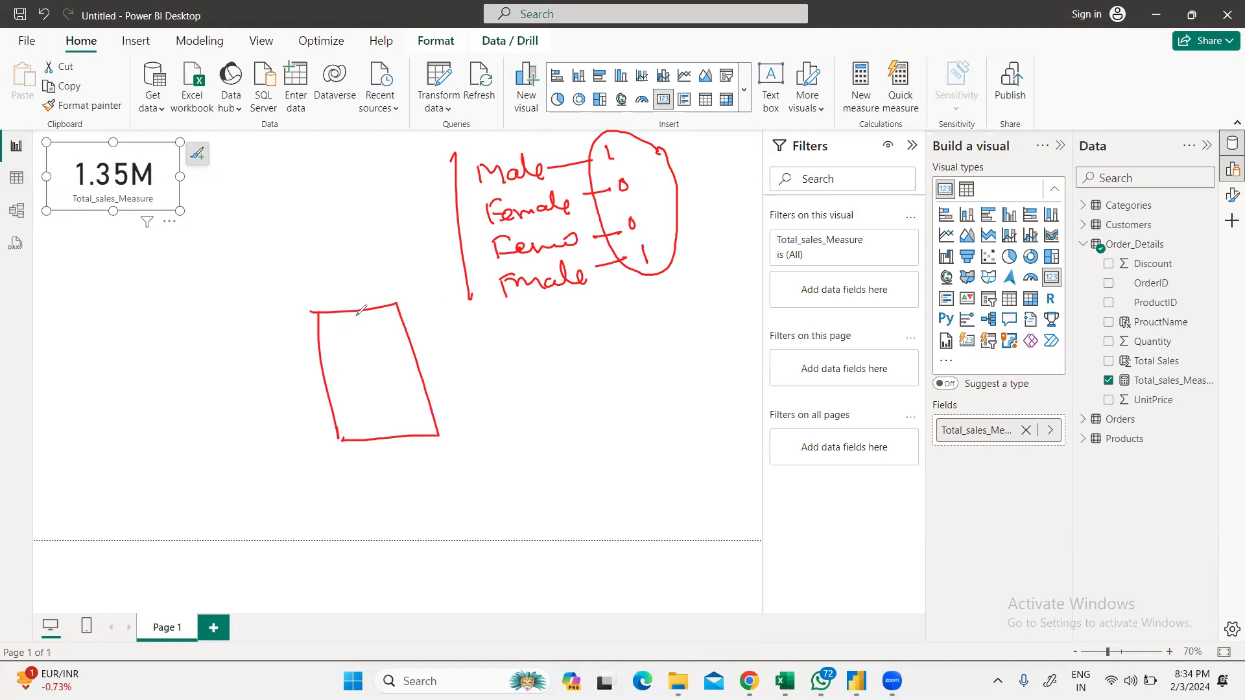
{"action": "left_click_drag", "start_coordinate": [359, 321], "coordinate": [382, 432]}
{"action": "left_click_drag", "start_coordinate": [380, 321], "coordinate": [556, 321]}
{"action": "left_click_drag", "start_coordinate": [394, 358], "coordinate": [447, 354]}
{"action": "mouse_move", "coordinate": [534, 336]}
{"action": "left_mouse_down"}
{"action": "mouse_move", "coordinate": [534, 350]}
{"action": "mouse_move", "coordinate": [558, 334]}
{"action": "left_mouse_up"}
{"action": "left_click_drag", "start_coordinate": [391, 384], "coordinate": [550, 376]}
{"action": "left_click_drag", "start_coordinate": [393, 413], "coordinate": [505, 405]}
{"action": "left_click_drag", "start_coordinate": [528, 397], "coordinate": [544, 403]}
{"action": "left_click_drag", "start_coordinate": [399, 436], "coordinate": [504, 436]}
{"action": "mouse_move", "coordinate": [543, 418]}
{"action": "left_mouse_down"}
{"action": "mouse_move", "coordinate": [518, 432]}
{"action": "mouse_move", "coordinate": [525, 449]}
{"action": "mouse_move", "coordinate": [541, 416]}
{"action": "left_mouse_up"}
{"action": "mouse_move", "coordinate": [583, 316]}
{"action": "left_mouse_down"}
{"action": "mouse_move", "coordinate": [588, 300]}
{"action": "mouse_move", "coordinate": [606, 398]}
{"action": "left_mouse_up"}
{"action": "left_click_drag", "start_coordinate": [595, 387], "coordinate": [614, 384]}
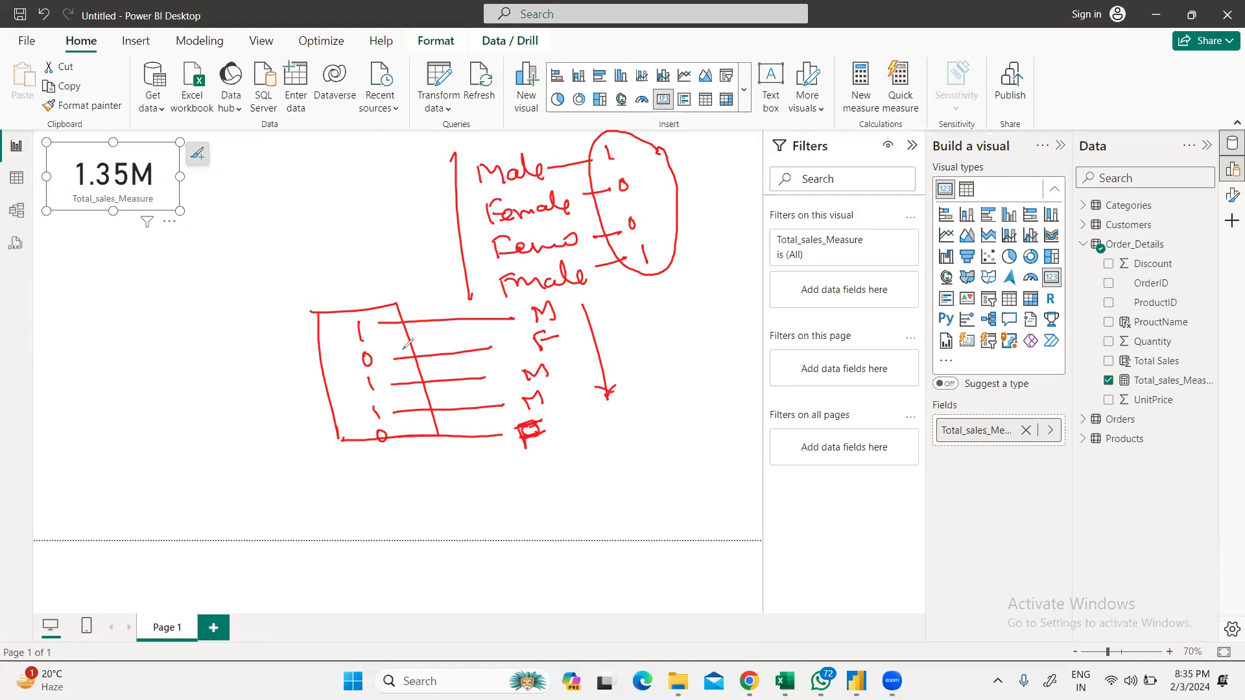
{"action": "mouse_move", "coordinate": [334, 266]}
{"action": "left_mouse_down"}
{"action": "mouse_move", "coordinate": [322, 272]}
{"action": "mouse_move", "coordinate": [340, 286]}
{"action": "left_mouse_up"}
{"action": "left_click_drag", "start_coordinate": [336, 279], "coordinate": [354, 296]}
{"action": "mouse_move", "coordinate": [355, 279]}
{"action": "left_mouse_down"}
{"action": "mouse_move", "coordinate": [393, 280]}
{"action": "mouse_move", "coordinate": [375, 299]}
{"action": "left_mouse_up"}
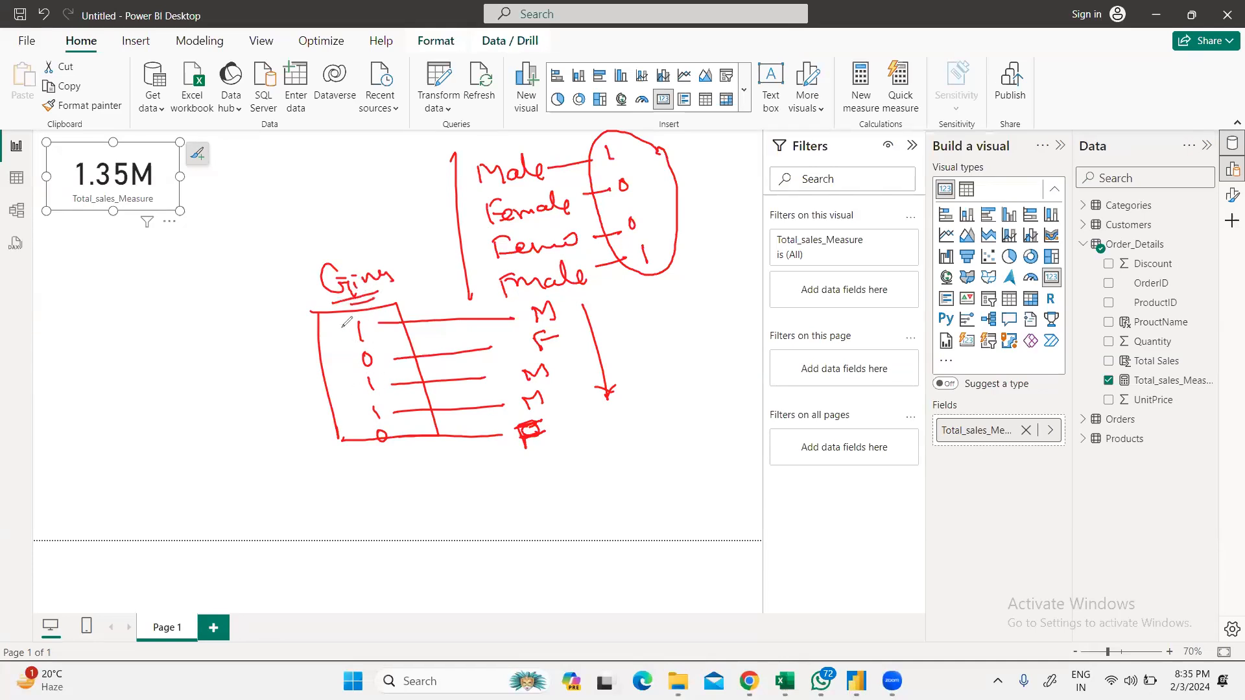
{"action": "mouse_move", "coordinate": [341, 215]}
{"action": "left_mouse_down"}
{"action": "mouse_move", "coordinate": [359, 237]}
{"action": "mouse_move", "coordinate": [393, 214]}
{"action": "left_mouse_up"}
{"action": "left_click_drag", "start_coordinate": [332, 253], "coordinate": [369, 245]}
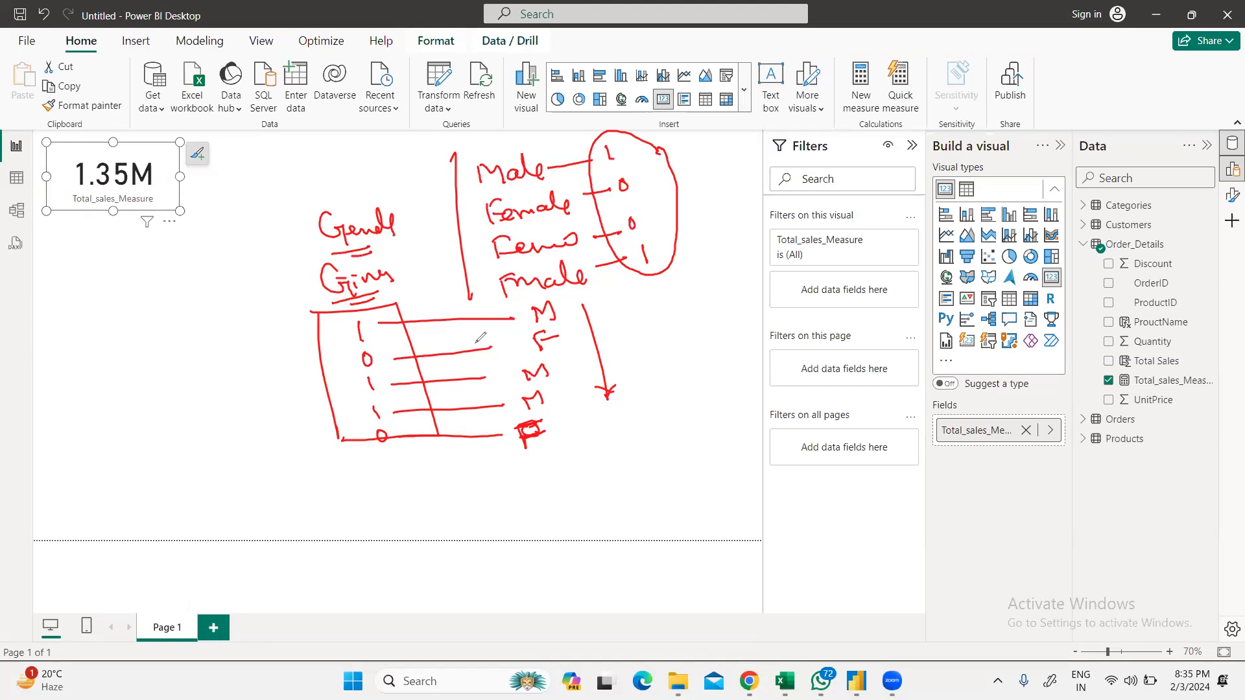
{"action": "left_click_drag", "start_coordinate": [489, 316], "coordinate": [514, 317]}
{"action": "left_click_drag", "start_coordinate": [475, 344], "coordinate": [493, 364]}
{"action": "left_click_drag", "start_coordinate": [506, 316], "coordinate": [510, 335]}
{"action": "mouse_move", "coordinate": [475, 365]}
{"action": "left_mouse_down"}
{"action": "mouse_move", "coordinate": [493, 369]}
{"action": "mouse_move", "coordinate": [508, 454]}
{"action": "left_mouse_up"}
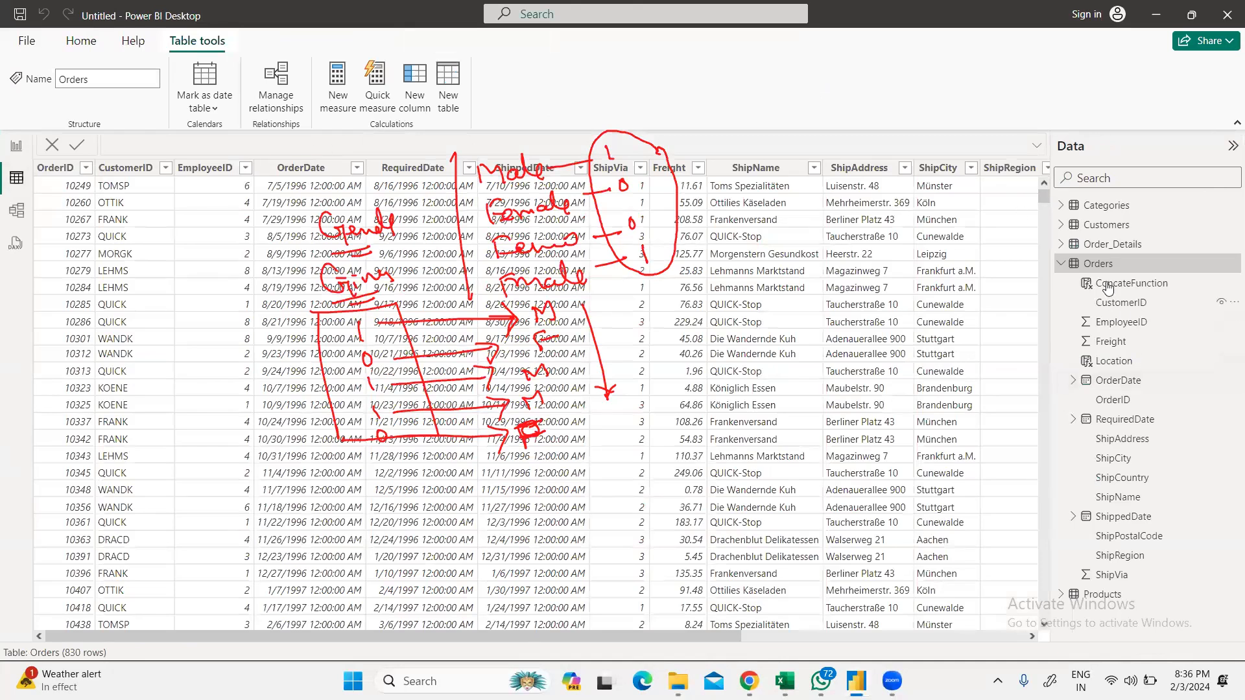
Step: Display the formula of Total_sales_Measure in the Order_Details table
{"action": "left_click", "coordinate": [1064, 264]}
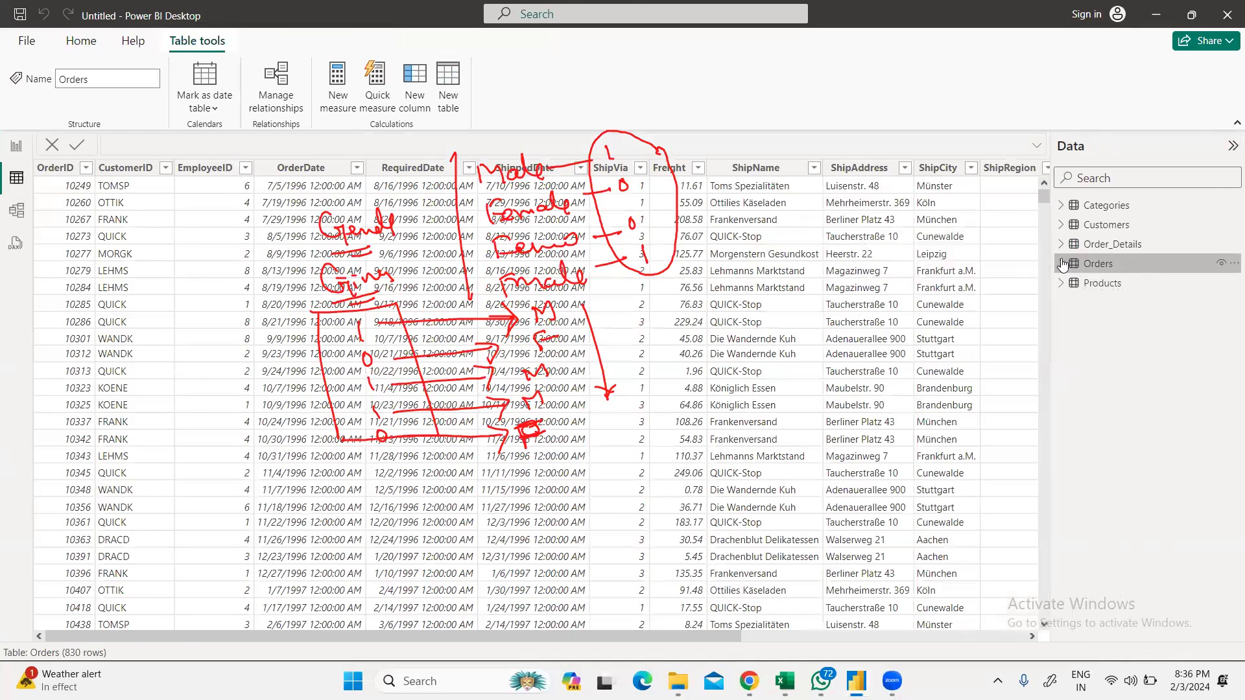
{"action": "left_click", "coordinate": [1063, 245]}
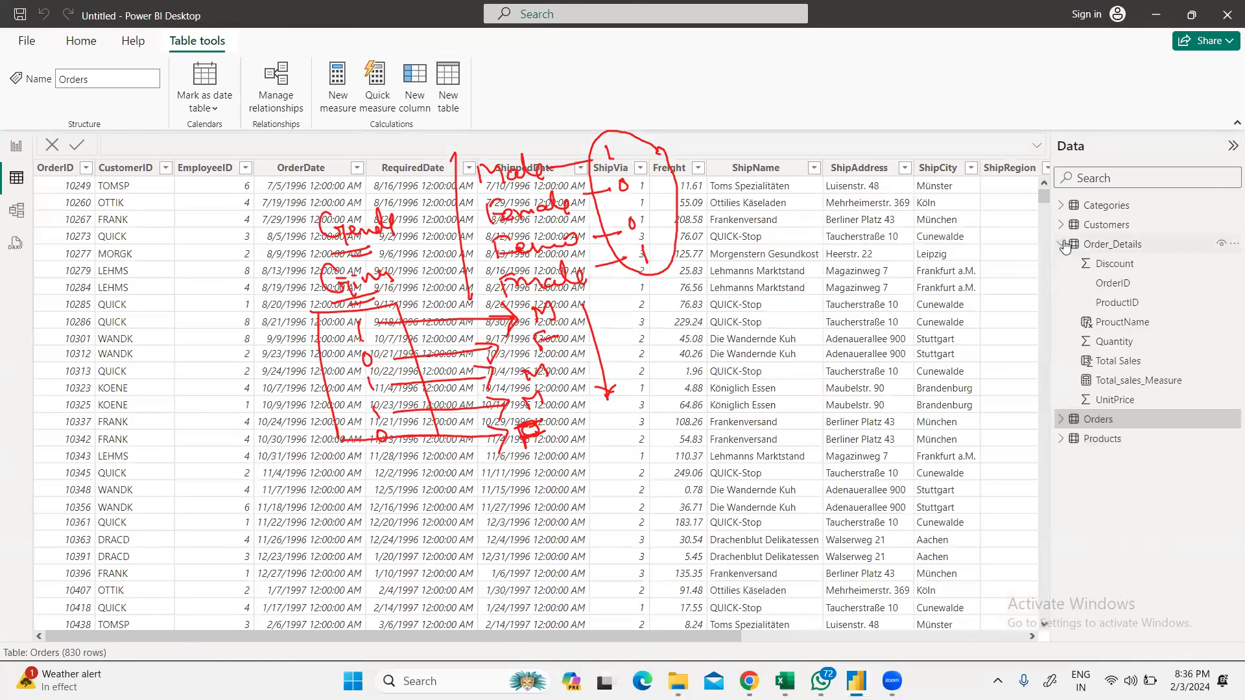
{"action": "left_click", "coordinate": [1120, 384]}
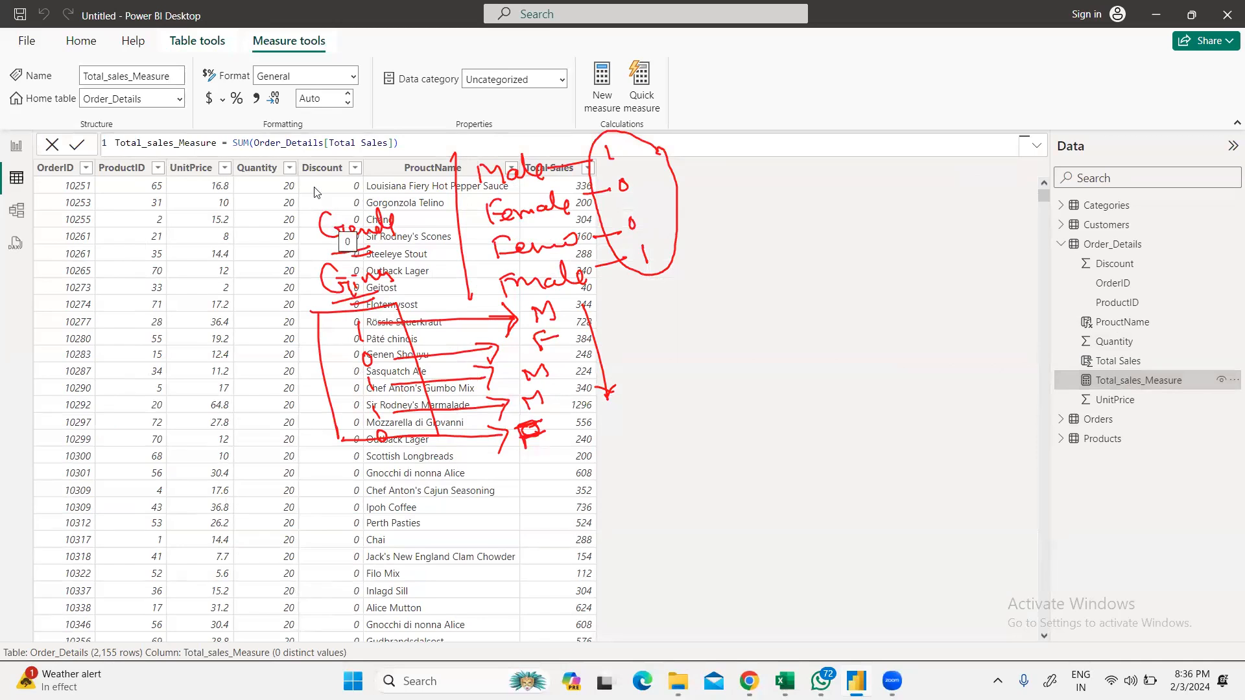
Step: Compare the formulas of Total_sales_Measure and the Total Sales column in the Order_Details table, and return to the report page
{"action": "left_click_drag", "start_coordinate": [233, 143], "coordinate": [400, 143]}
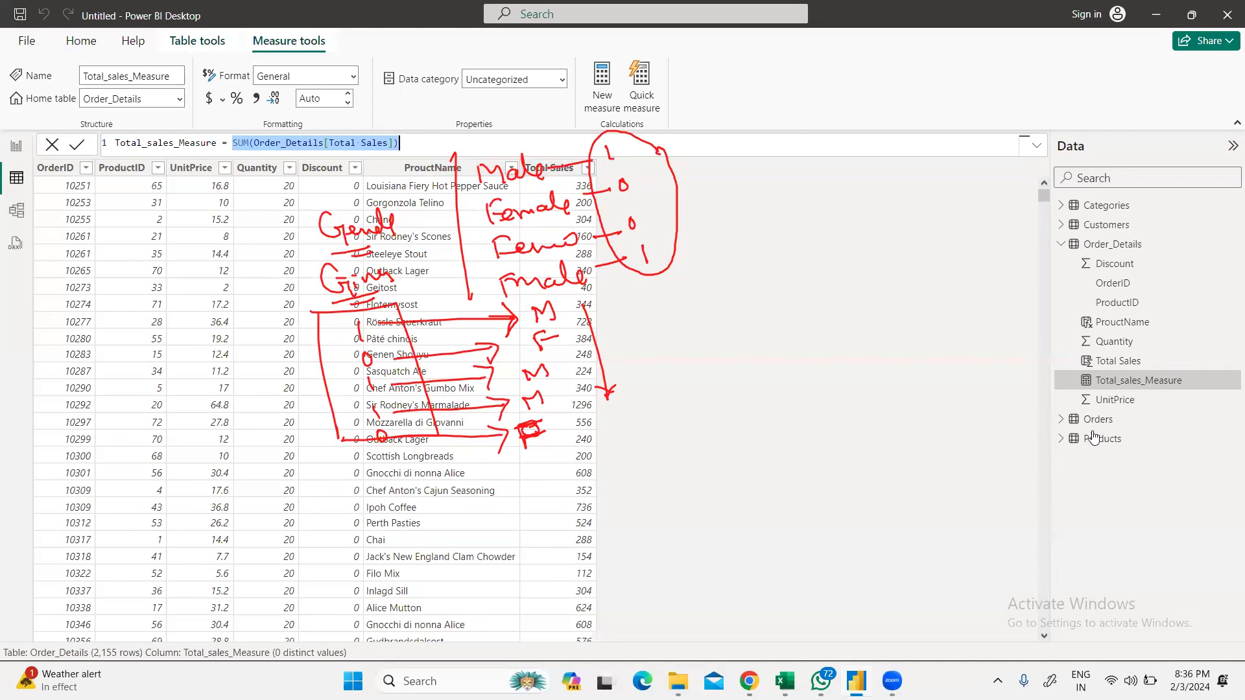
{"action": "left_click", "coordinate": [1123, 362]}
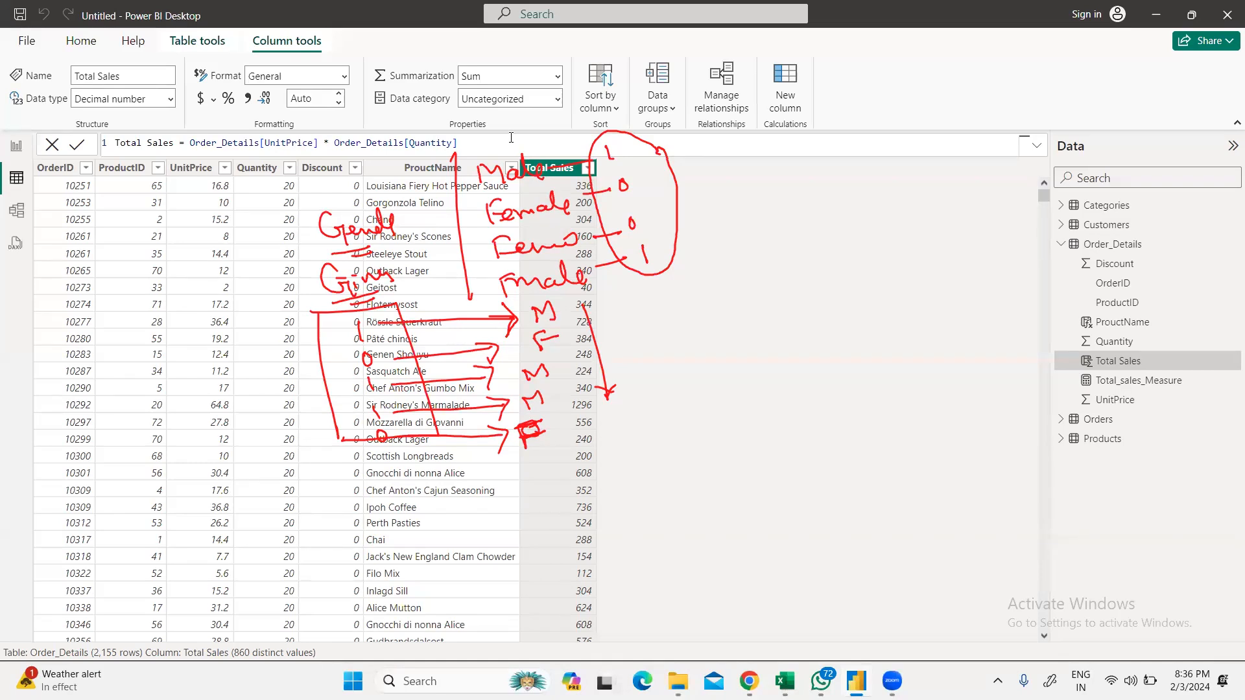
{"action": "left_click", "coordinate": [1135, 382]}
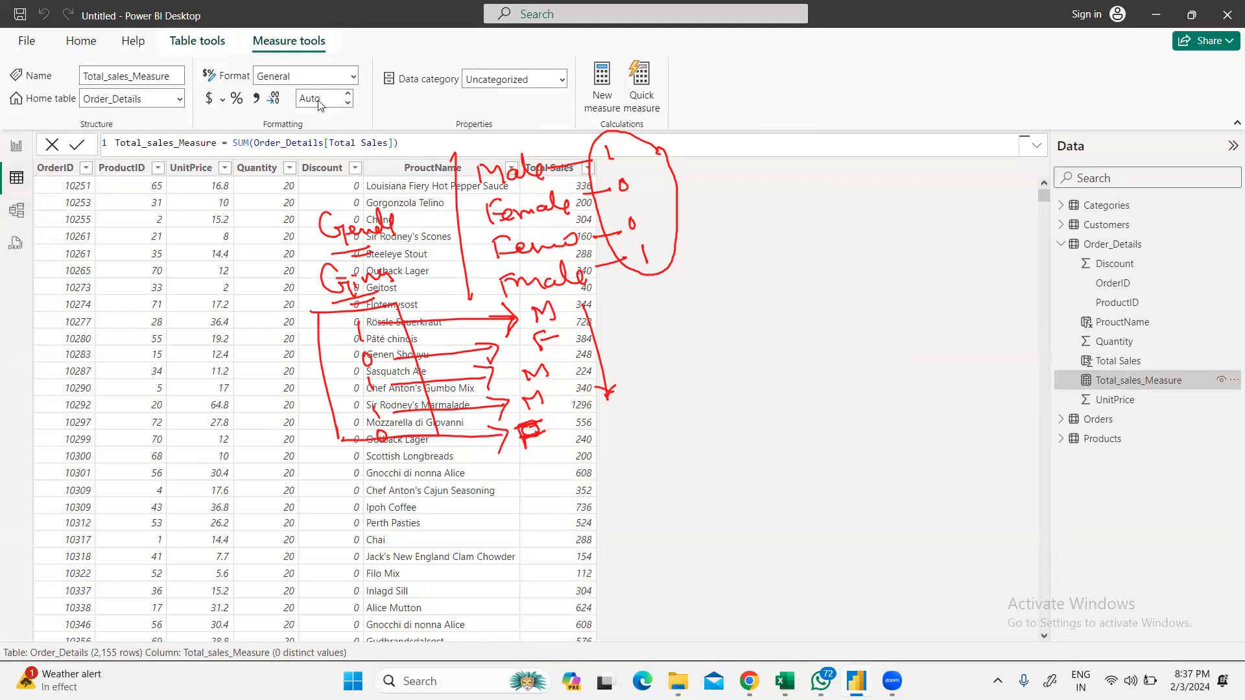
{"action": "left_click", "coordinate": [16, 145]}
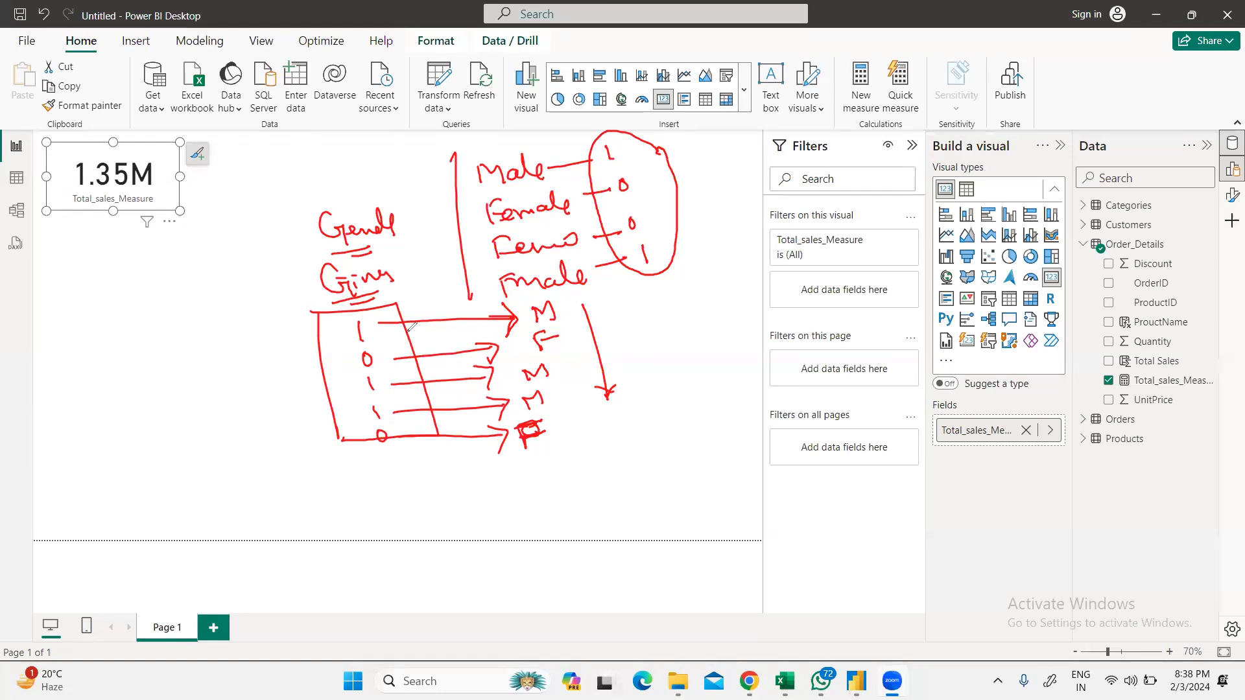
{"action": "mouse_move", "coordinate": [75, 361]}
{"action": "left_mouse_down"}
{"action": "mouse_move", "coordinate": [75, 383]}
{"action": "mouse_move", "coordinate": [98, 385]}
{"action": "mouse_move", "coordinate": [216, 334]}
{"action": "mouse_move", "coordinate": [177, 363]}
{"action": "mouse_move", "coordinate": [187, 354]}
{"action": "left_mouse_up"}
{"action": "left_click", "coordinate": [157, 355]}
{"action": "left_click_drag", "start_coordinate": [149, 394], "coordinate": [210, 377]}
{"action": "left_click_drag", "start_coordinate": [196, 365], "coordinate": [208, 359]}
{"action": "mouse_move", "coordinate": [206, 370]}
{"action": "left_mouse_down"}
{"action": "mouse_move", "coordinate": [219, 361]}
{"action": "mouse_move", "coordinate": [155, 397]}
{"action": "left_mouse_up"}
{"action": "left_click_drag", "start_coordinate": [237, 332], "coordinate": [231, 344]}
{"action": "mouse_move", "coordinate": [252, 298]}
{"action": "left_mouse_down"}
{"action": "mouse_move", "coordinate": [258, 320]}
{"action": "mouse_move", "coordinate": [279, 286]}
{"action": "left_mouse_up"}
{"action": "left_click_drag", "start_coordinate": [259, 311], "coordinate": [273, 305]}
{"action": "mouse_move", "coordinate": [138, 391]}
{"action": "left_mouse_down"}
{"action": "mouse_move", "coordinate": [177, 381]}
{"action": "mouse_move", "coordinate": [157, 325]}
{"action": "left_mouse_up"}
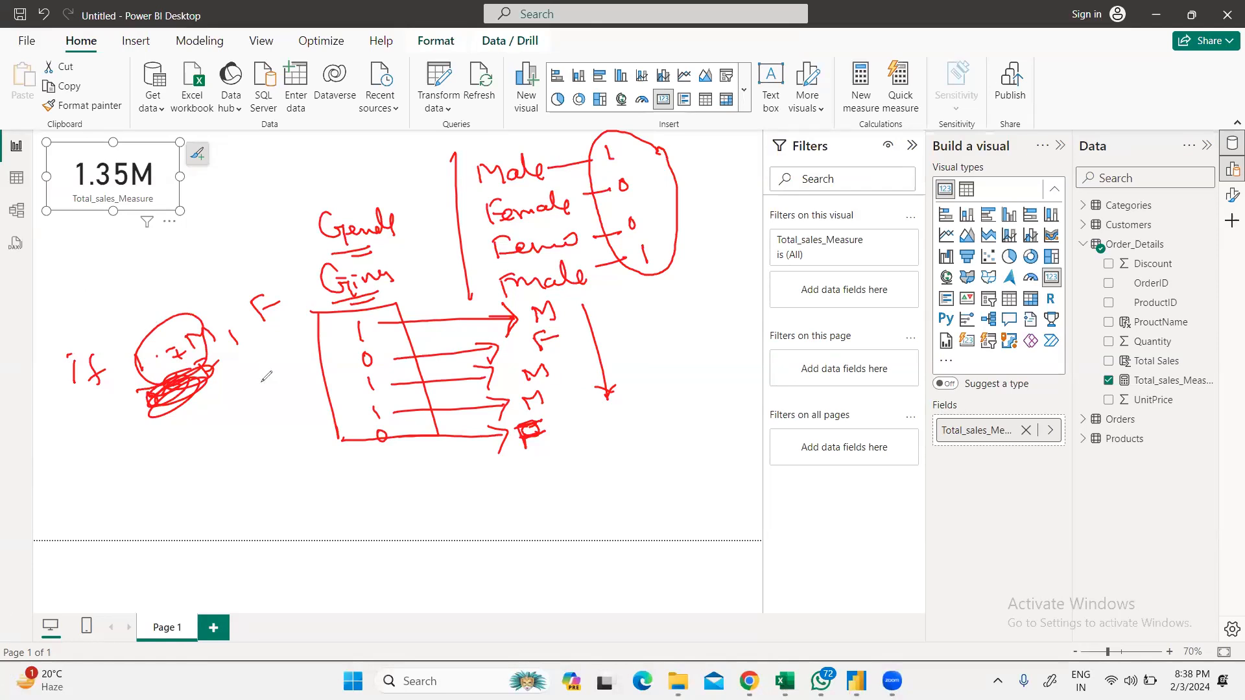
{"action": "left_click", "coordinate": [1056, 159]}
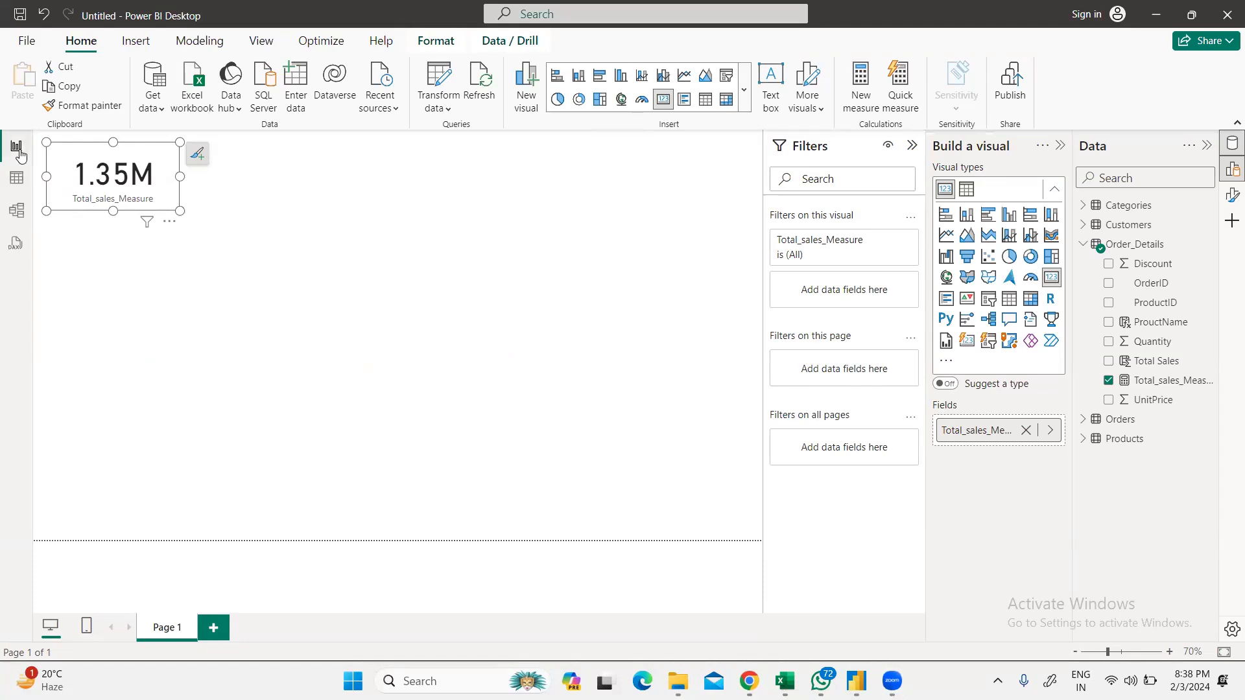
Step: Show the Orders table in the table view and select its ShipVia column
{"action": "left_click", "coordinate": [16, 178]}
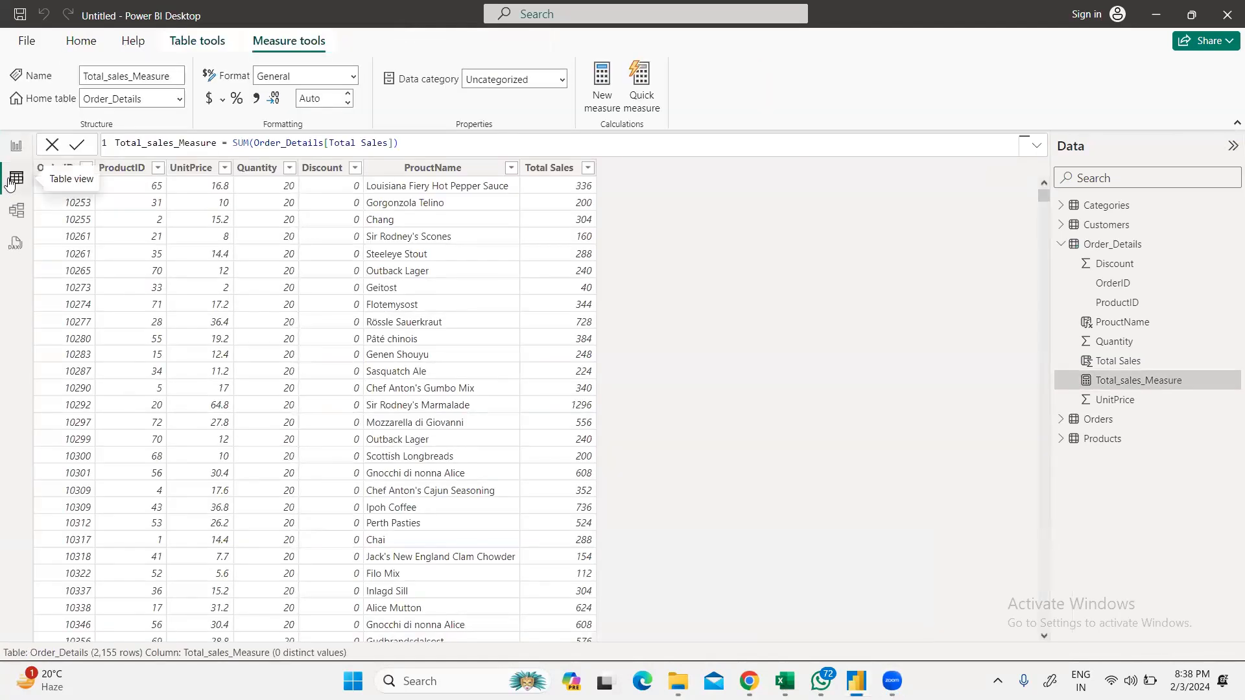
{"action": "left_click", "coordinate": [1061, 244]}
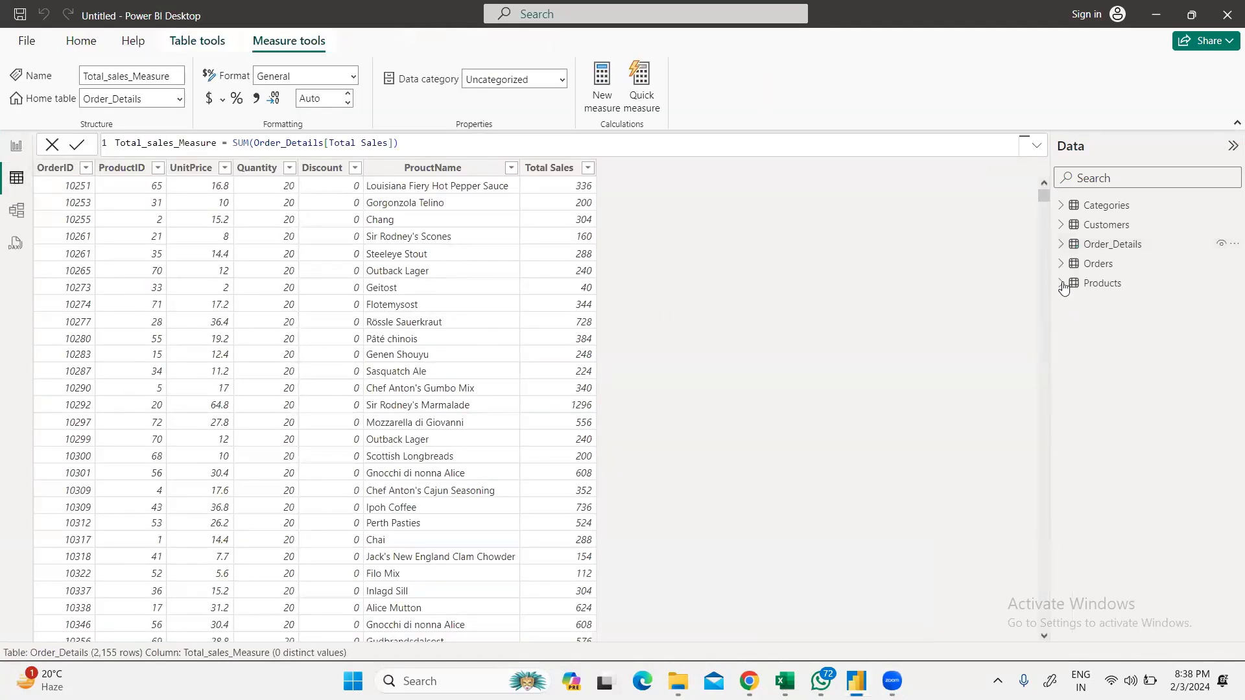
{"action": "left_click", "coordinate": [1061, 263]}
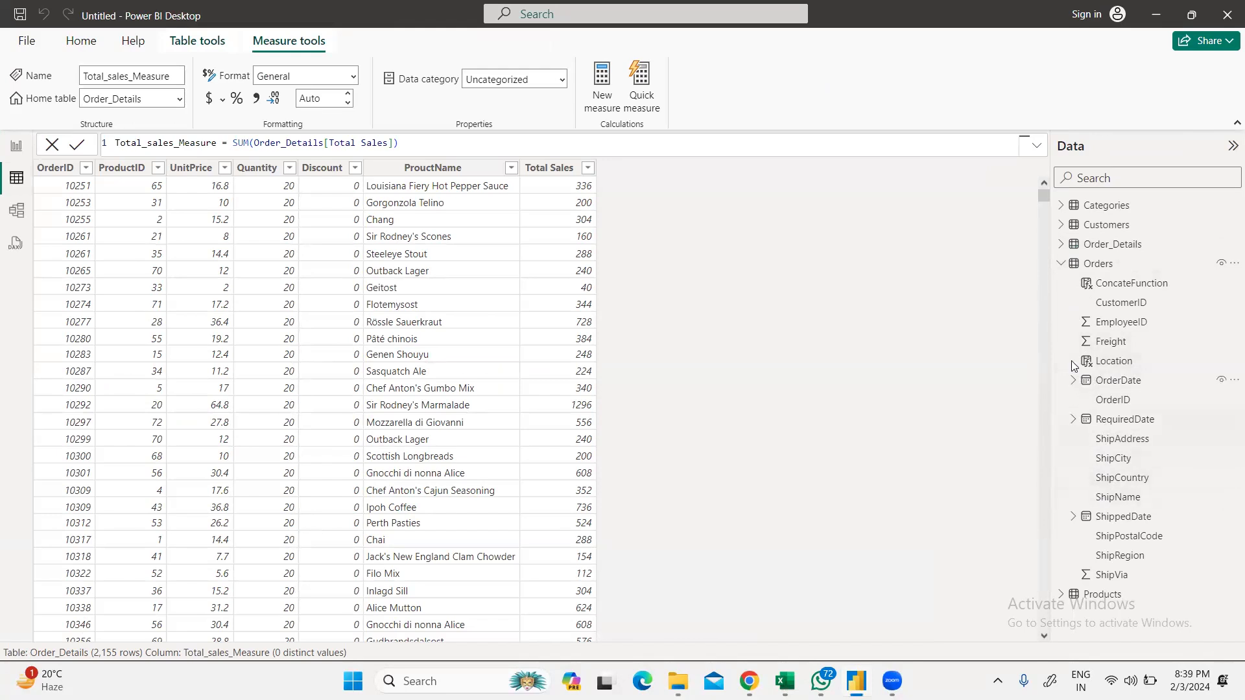
{"action": "left_click", "coordinate": [1083, 265]}
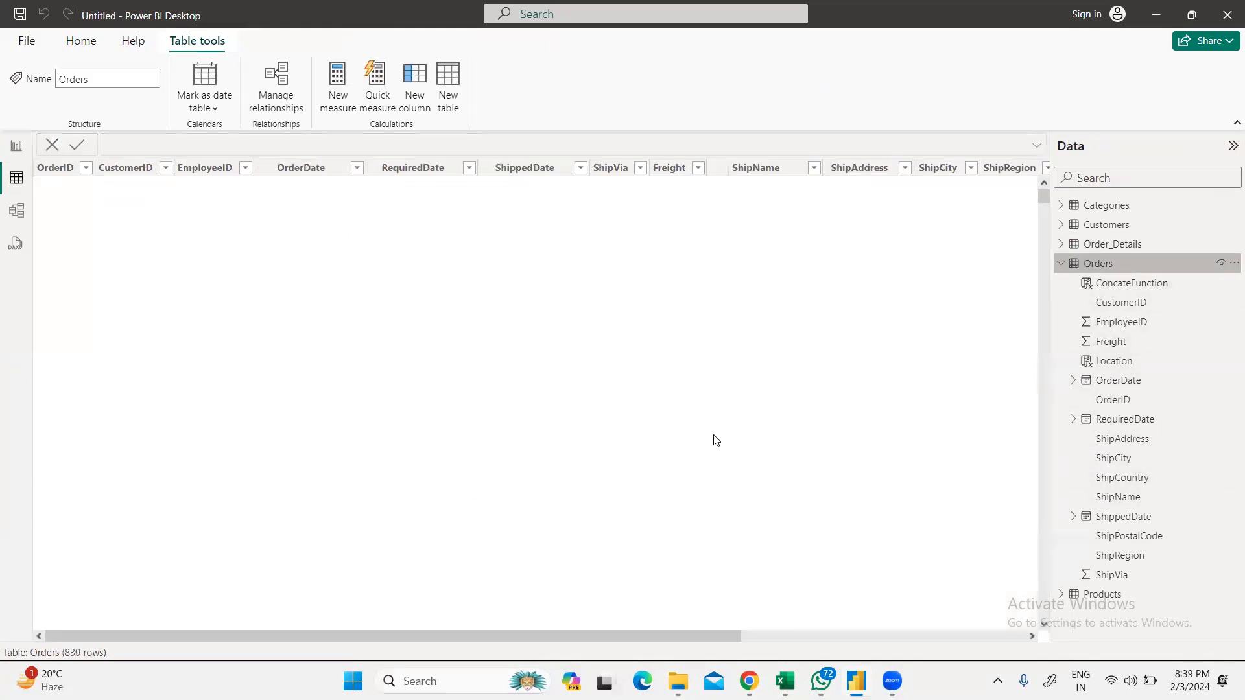
{"action": "left_click_drag", "start_coordinate": [587, 635], "coordinate": [640, 636]}
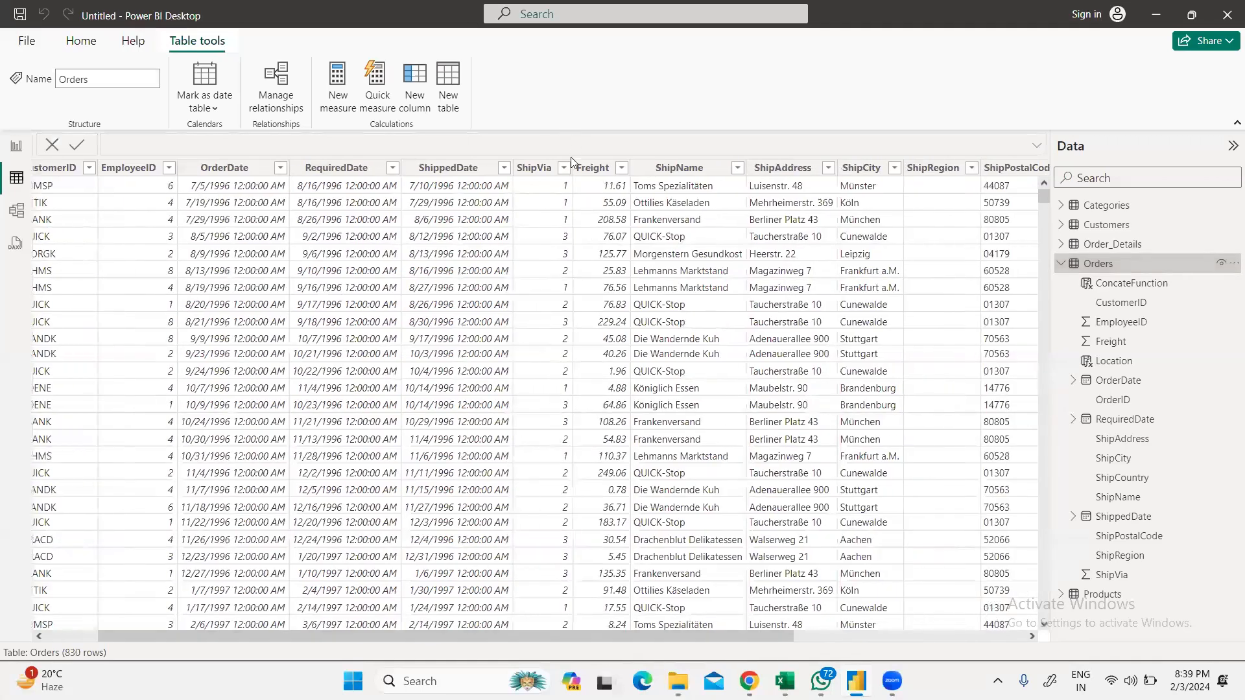
{"action": "left_click", "coordinate": [532, 168]}
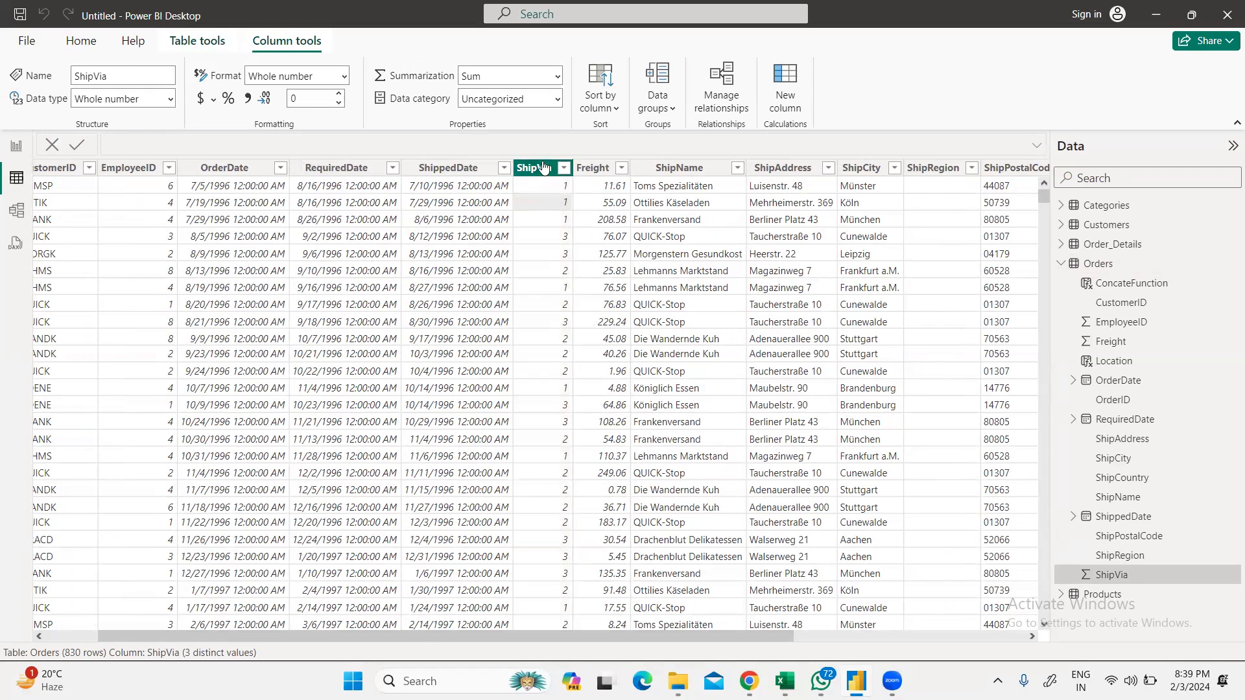
{"action": "left_click", "coordinate": [543, 168]}
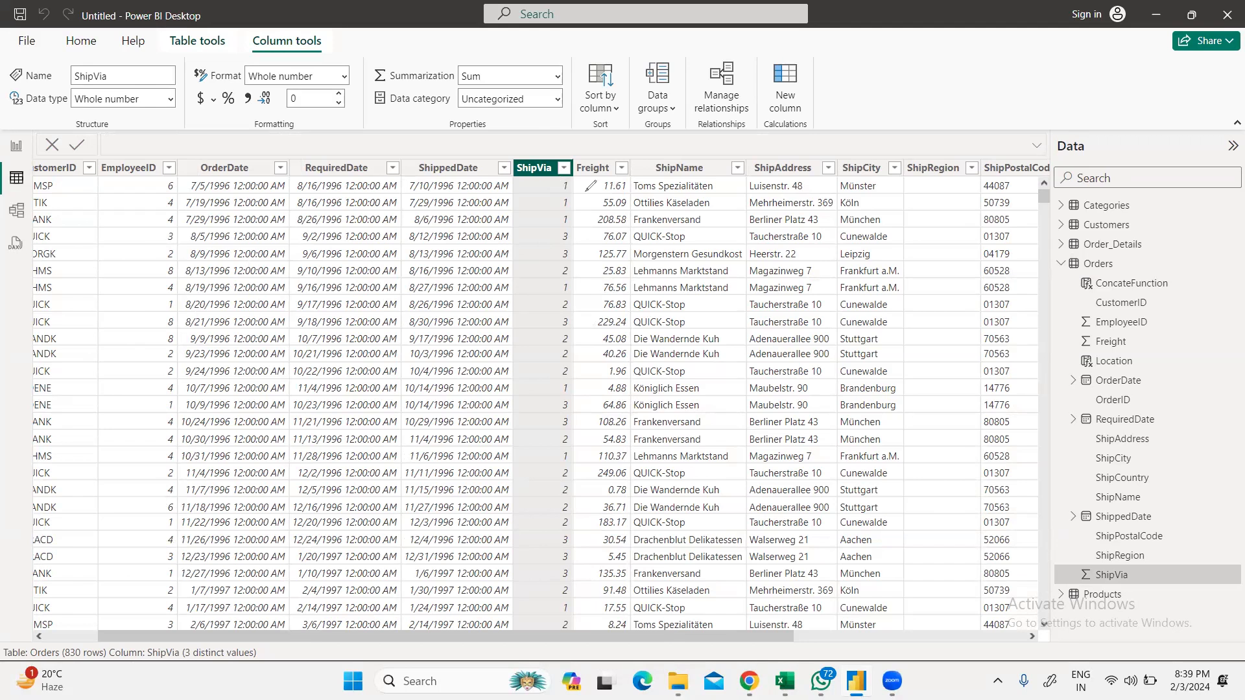
{"action": "mouse_move", "coordinate": [571, 186]}
{"action": "left_mouse_down"}
{"action": "mouse_move", "coordinate": [642, 129]}
{"action": "mouse_move", "coordinate": [704, 129]}
{"action": "left_mouse_up"}
{"action": "left_click_drag", "start_coordinate": [707, 114], "coordinate": [722, 123]}
{"action": "left_click_drag", "start_coordinate": [728, 111], "coordinate": [738, 119]}
{"action": "left_click", "coordinate": [571, 202]}
{"action": "left_click_drag", "start_coordinate": [572, 237], "coordinate": [635, 201]}
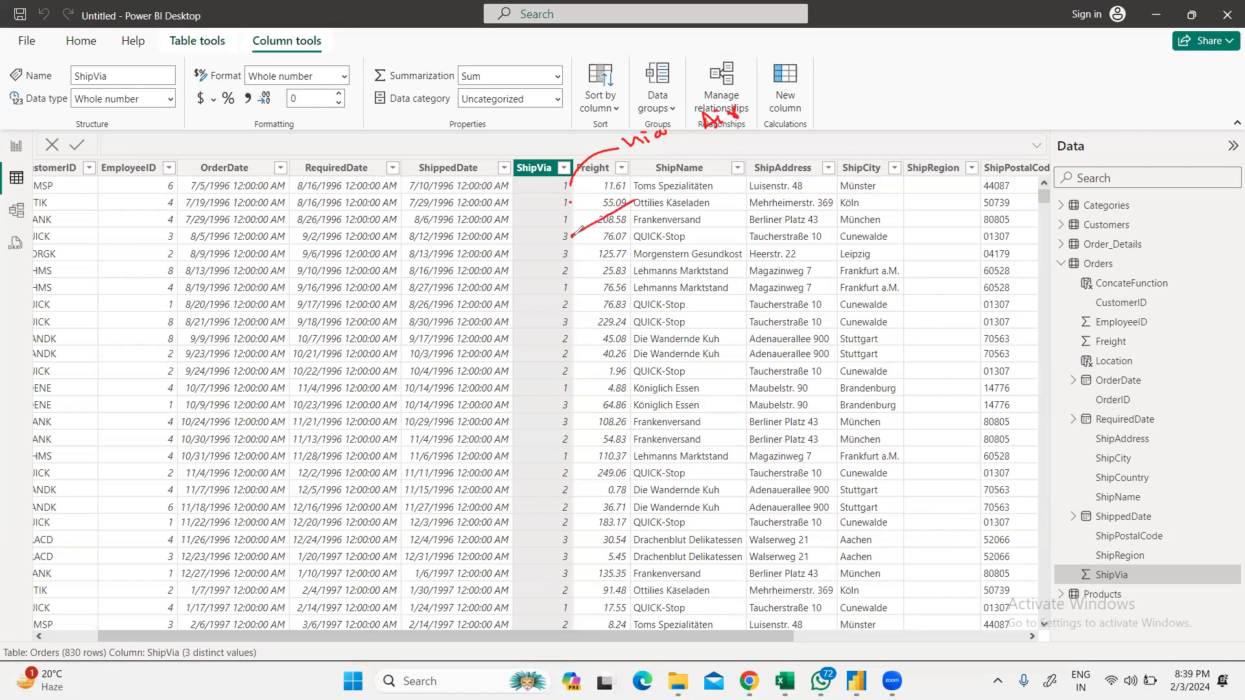
{"action": "left_click_drag", "start_coordinate": [694, 155], "coordinate": [819, 120]}
{"action": "left_click_drag", "start_coordinate": [573, 268], "coordinate": [710, 200]}
{"action": "mouse_move", "coordinate": [751, 170]}
{"action": "left_mouse_down"}
{"action": "mouse_move", "coordinate": [729, 188]}
{"action": "mouse_move", "coordinate": [752, 186]}
{"action": "left_mouse_up"}
{"action": "mouse_move", "coordinate": [775, 164]}
{"action": "left_mouse_down"}
{"action": "mouse_move", "coordinate": [764, 177]}
{"action": "mouse_move", "coordinate": [795, 144]}
{"action": "mouse_move", "coordinate": [810, 147]}
{"action": "left_mouse_up"}
{"action": "left_click_drag", "start_coordinate": [810, 148], "coordinate": [868, 137]}
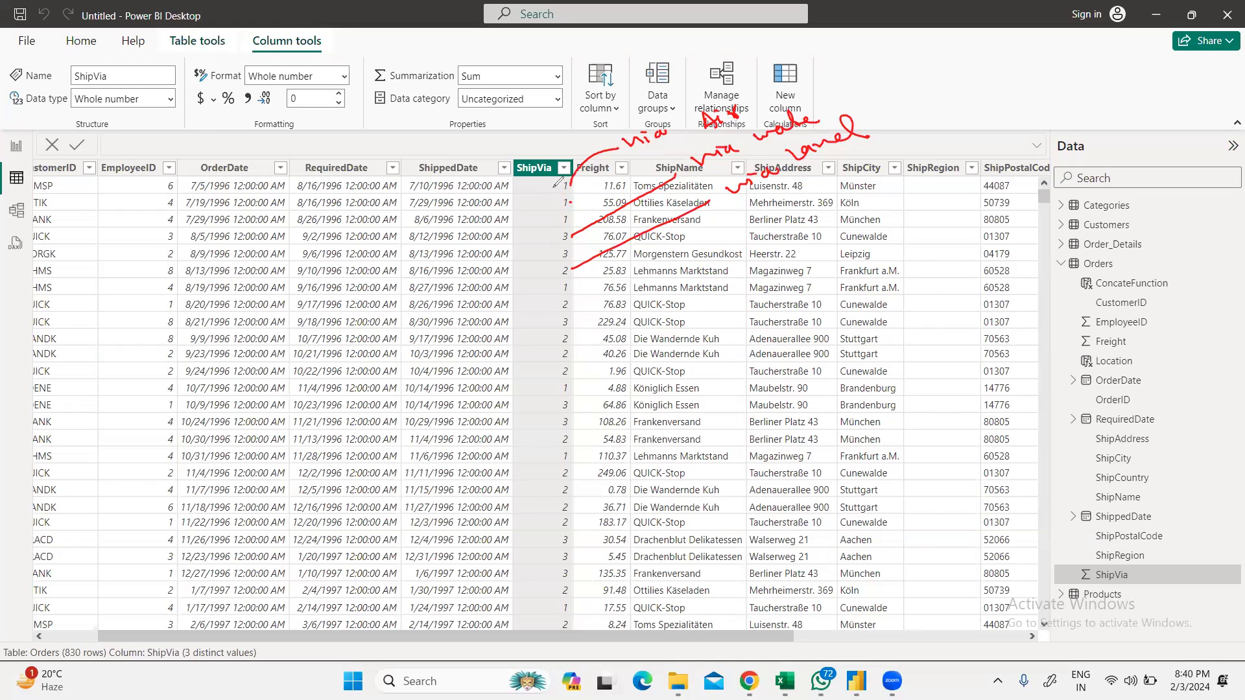
{"action": "mouse_move", "coordinate": [576, 174]}
{"action": "left_mouse_down"}
{"action": "mouse_move", "coordinate": [553, 196]}
{"action": "mouse_move", "coordinate": [579, 175]}
{"action": "left_mouse_up"}
{"action": "left_click_drag", "start_coordinate": [576, 228], "coordinate": [577, 232]}
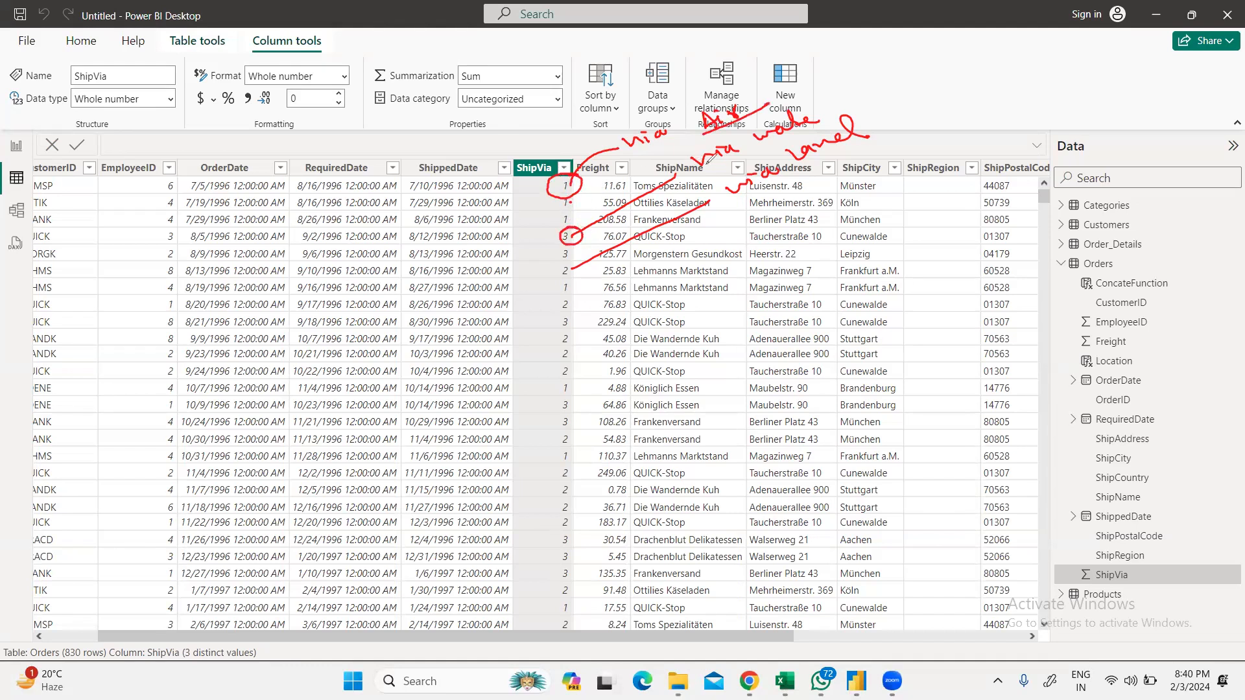
{"action": "left_click_drag", "start_coordinate": [706, 164], "coordinate": [780, 130]}
{"action": "mouse_move", "coordinate": [740, 201]}
{"action": "left_mouse_down"}
{"action": "mouse_move", "coordinate": [863, 134]}
{"action": "mouse_move", "coordinate": [875, 115]}
{"action": "left_mouse_up"}
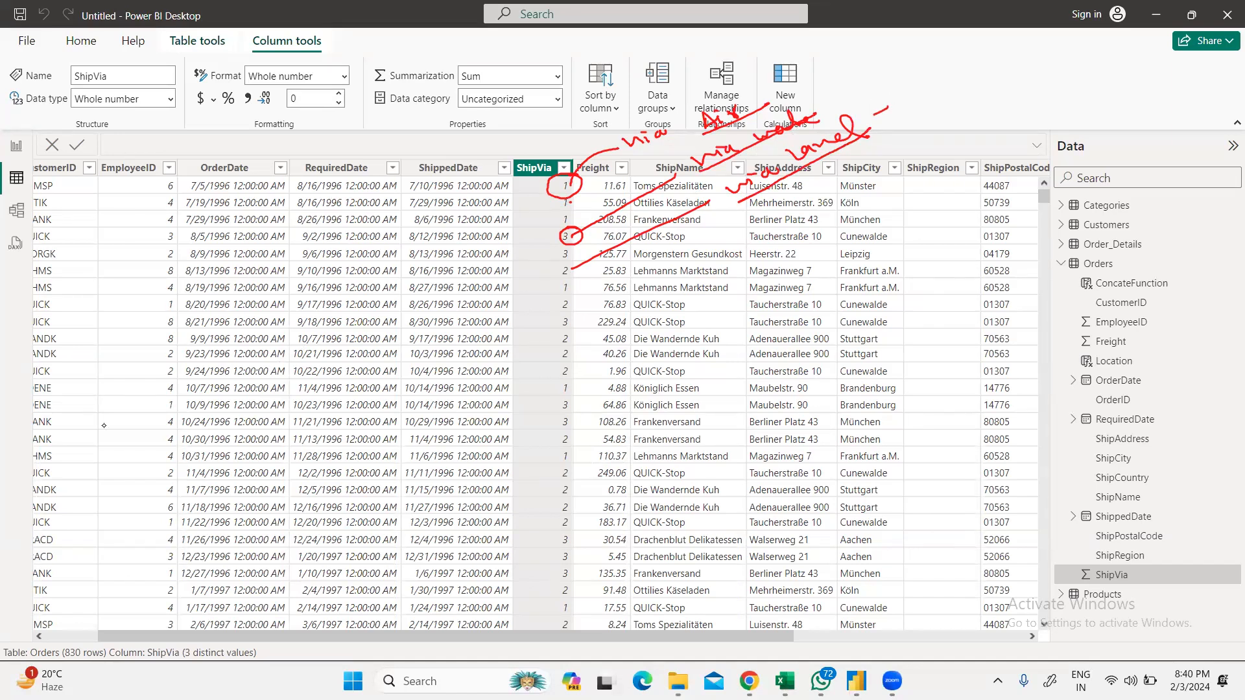
{"action": "left_click", "coordinate": [58, 208]}
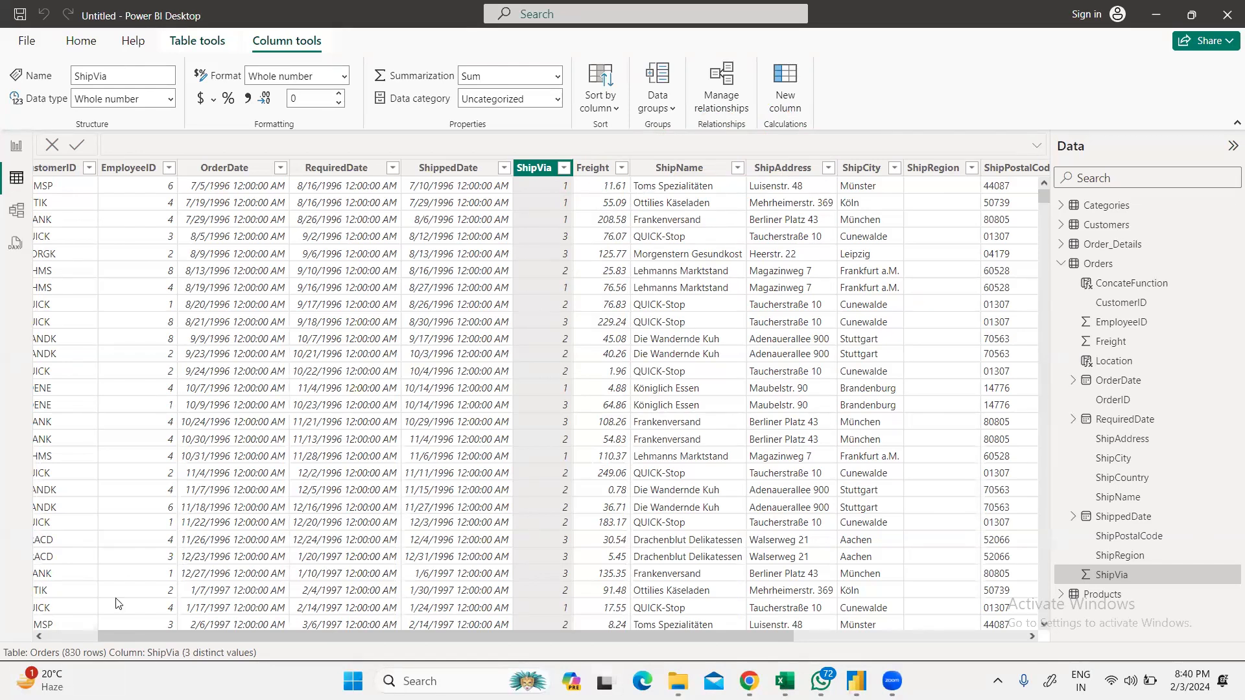
Step: Add a calculated column named Ship Disc to the Orders table
{"action": "left_click", "coordinate": [196, 44]}
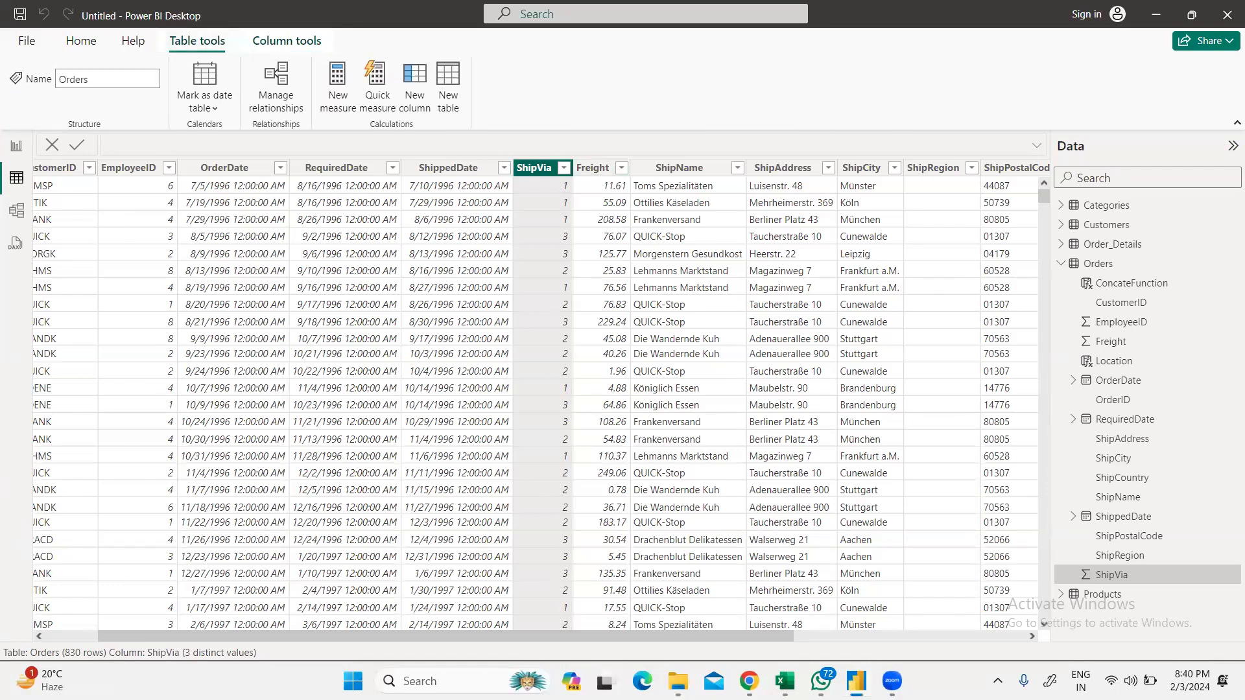
{"action": "scroll", "coordinate": [772, 624], "scroll_direction": "right", "scroll_amount": 4}
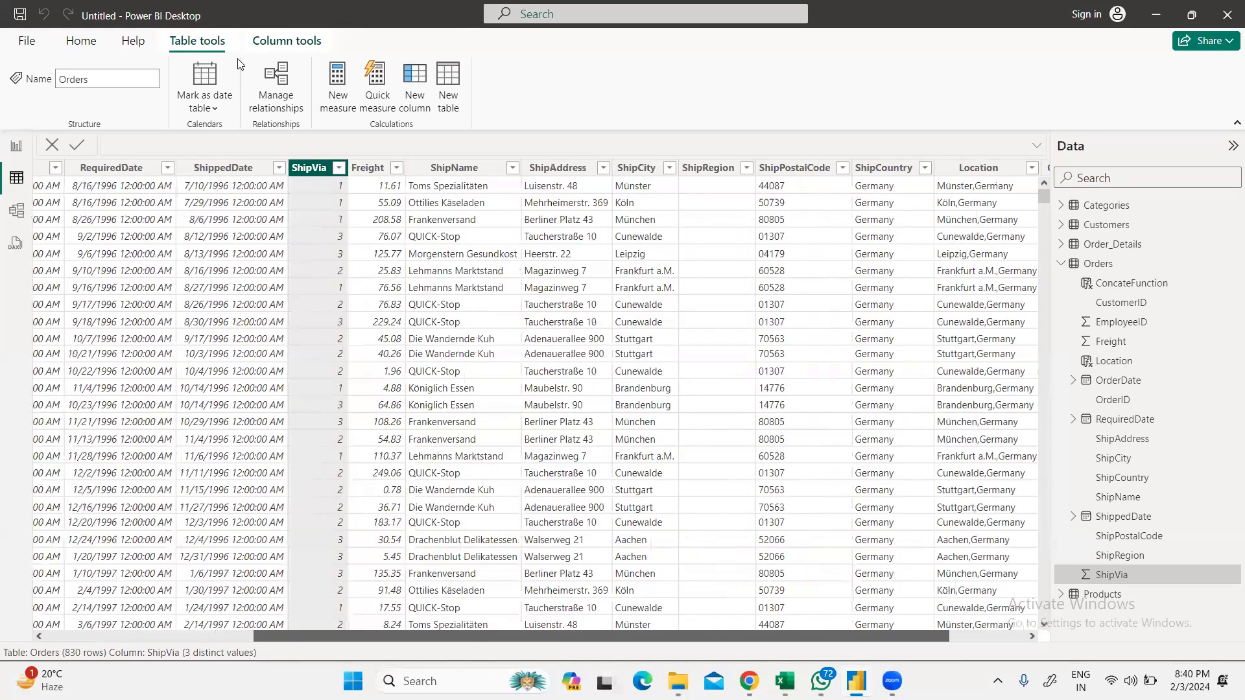
{"action": "scroll", "coordinate": [231, 168], "scroll_direction": "right", "scroll_amount": 2}
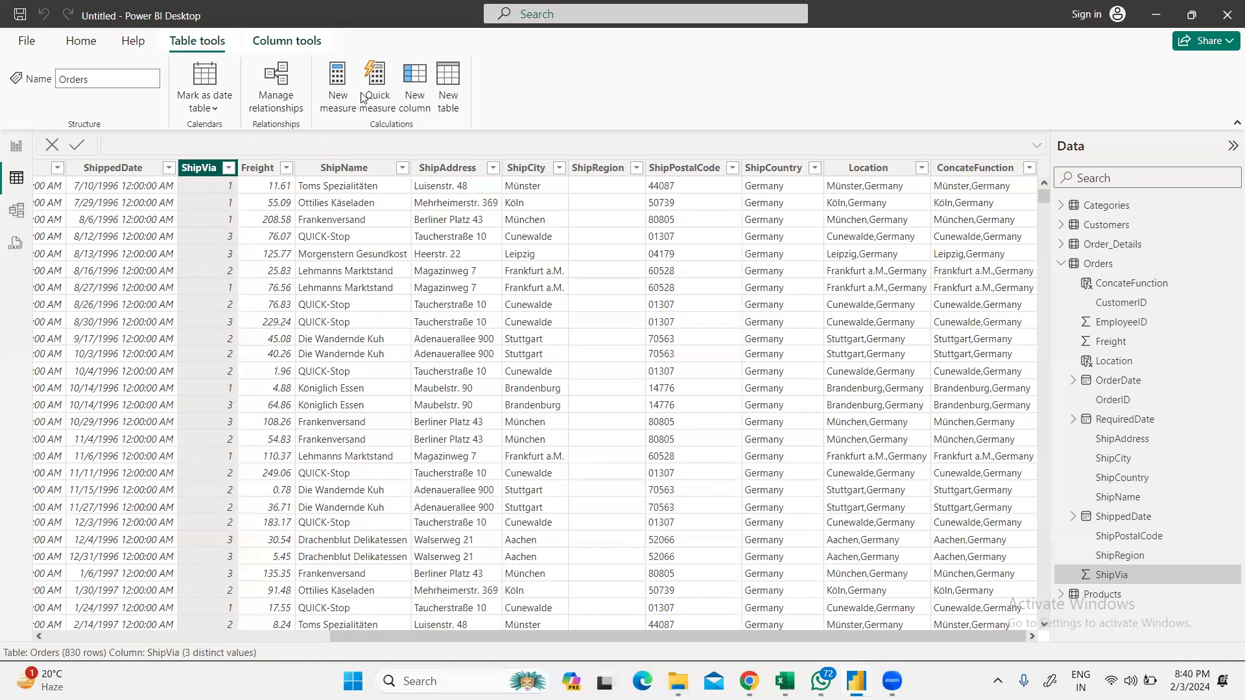
{"action": "left_click", "coordinate": [410, 79]}
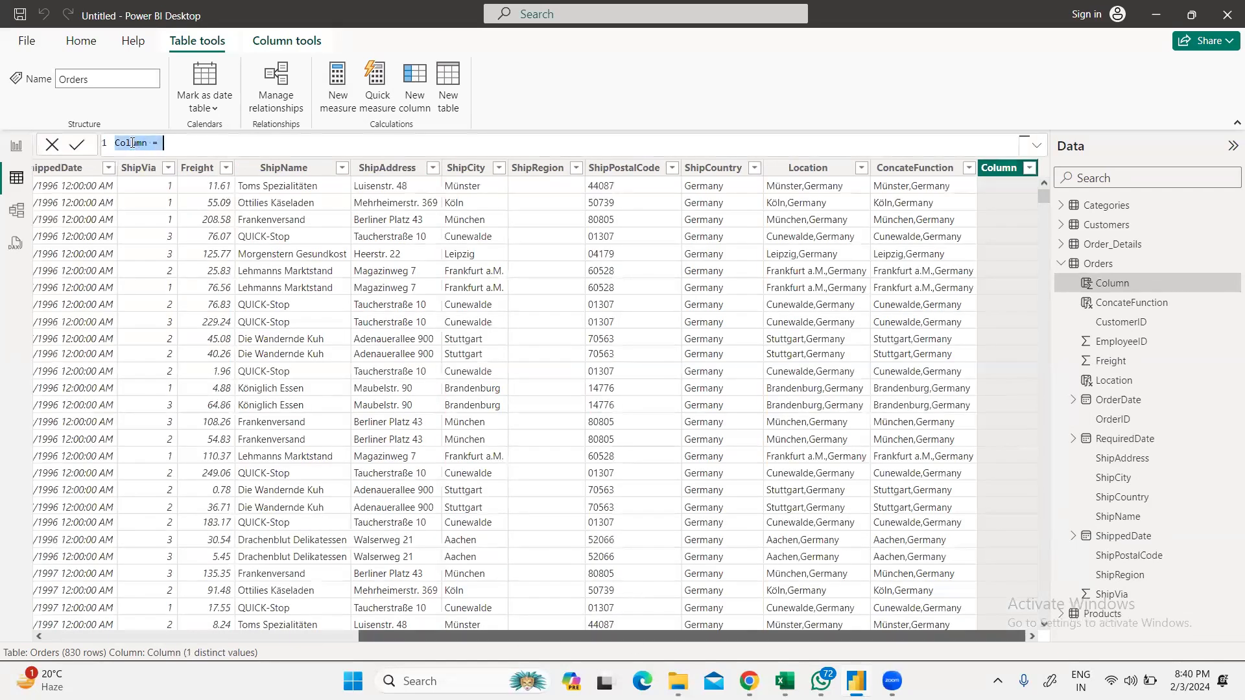
{"action": "double_click", "coordinate": [117, 144]}
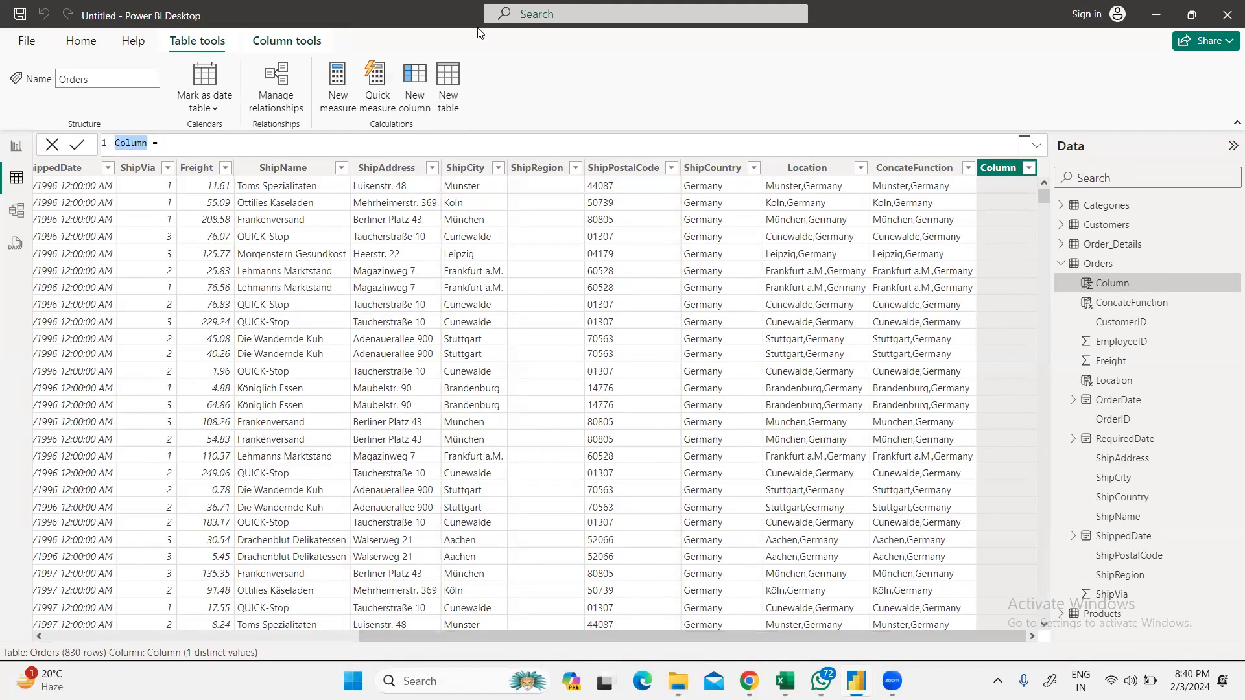
{"action": "type", "text": "Ship Disc"}
{"action": "left_click", "coordinate": [146, 144]}
{"action": "key", "text": "BackSpace"}
{"action": "type", "text": "Di"}
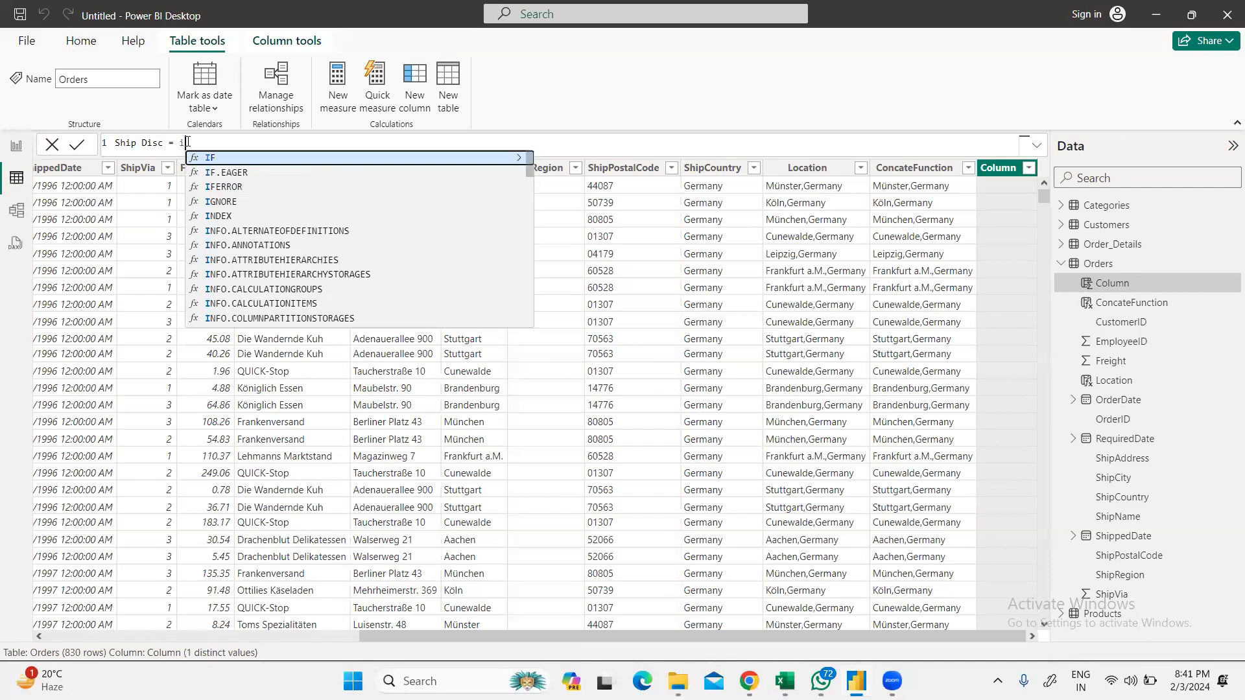
Step: Begin the Ship Disc formula with an IF function that tests whether Orders[ShipVia] = 1
{"action": "type", "text": "f"}
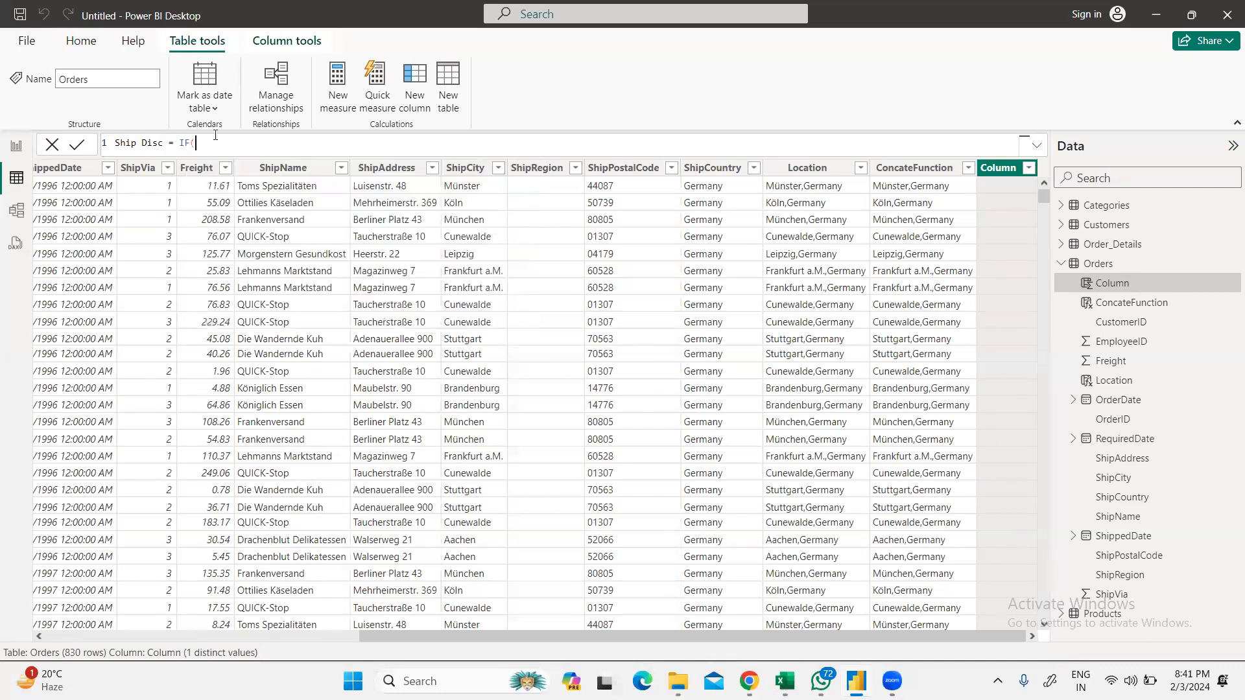
{"action": "key", "text": "Tab"}
{"action": "left_click", "coordinate": [279, 142]}
{"action": "type", "text": "orde"}
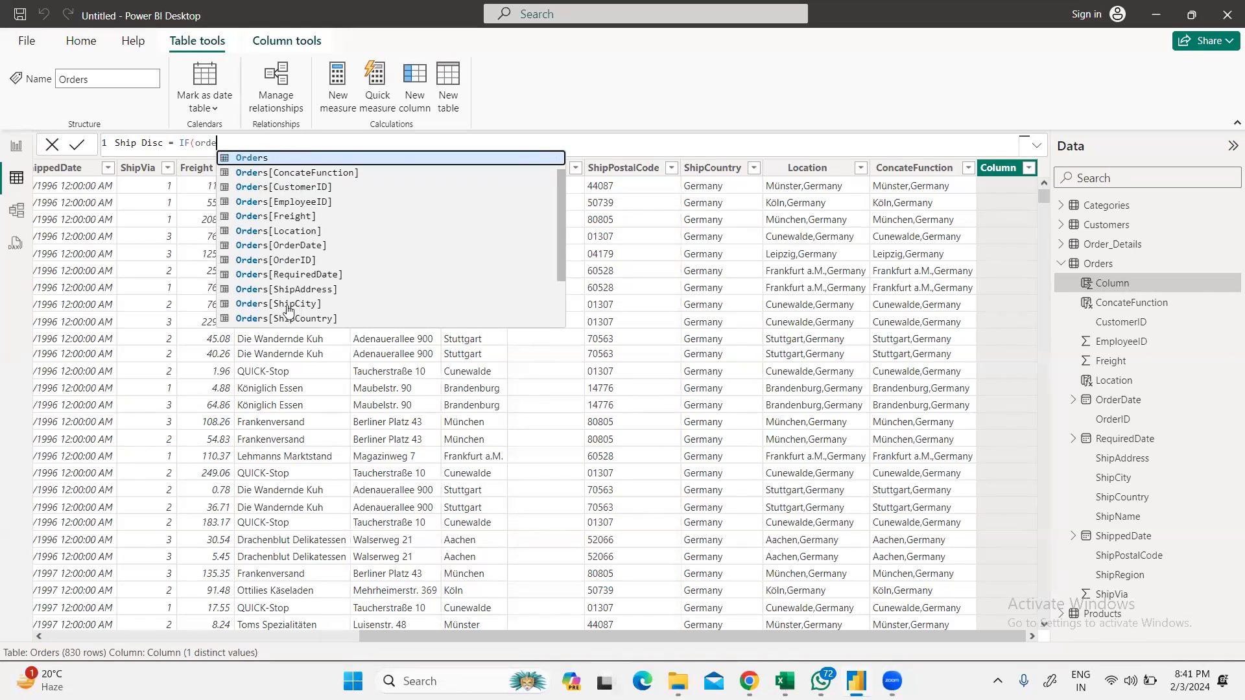
{"action": "scroll", "coordinate": [305, 260], "scroll_direction": "down", "scroll_amount": 1}
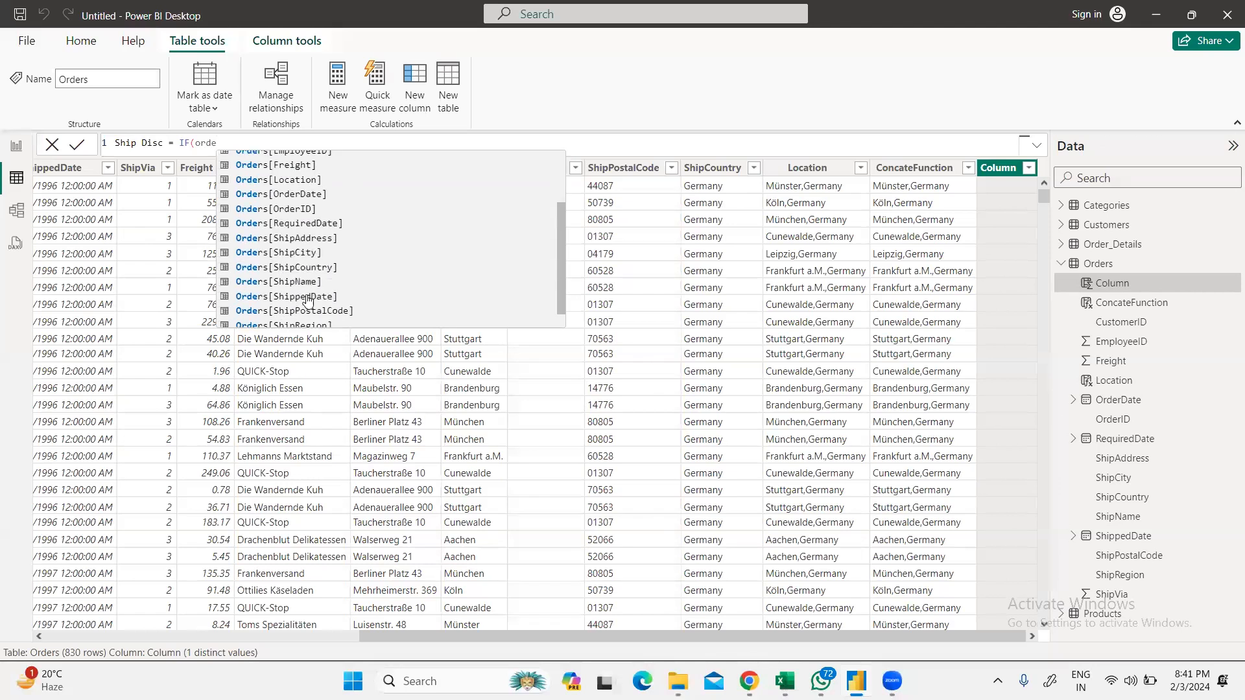
{"action": "scroll", "coordinate": [481, 267], "scroll_direction": "down", "scroll_amount": 1}
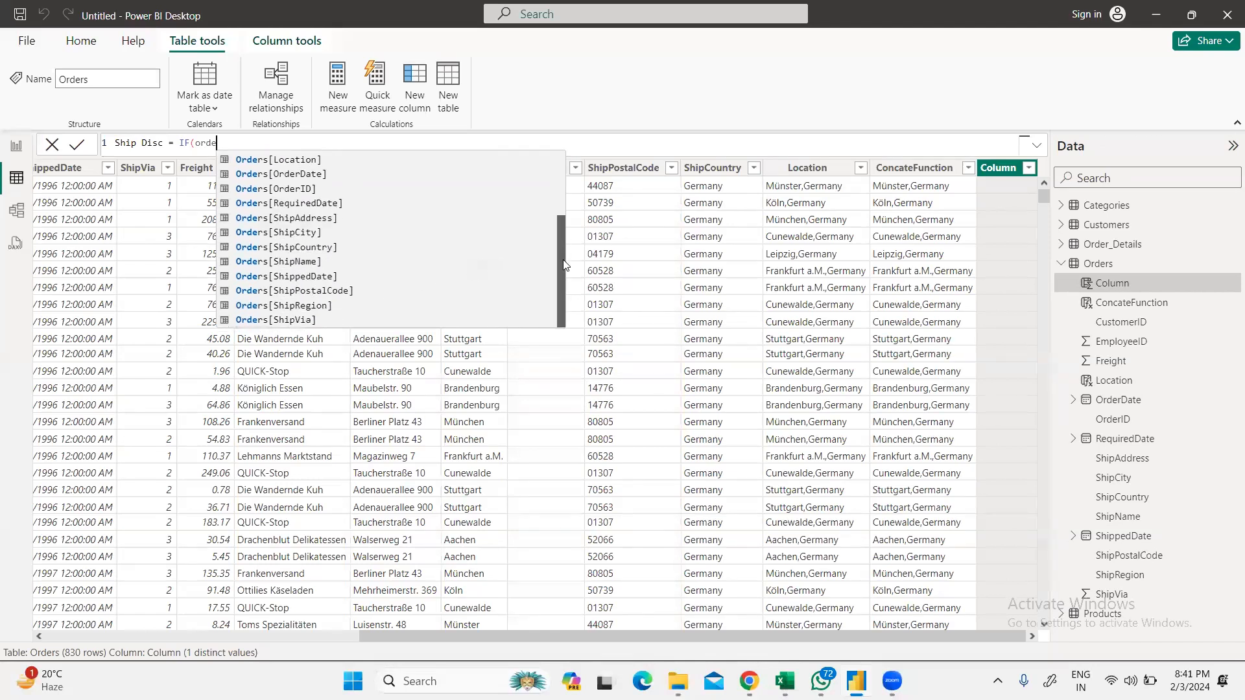
{"action": "left_click", "coordinate": [283, 321]}
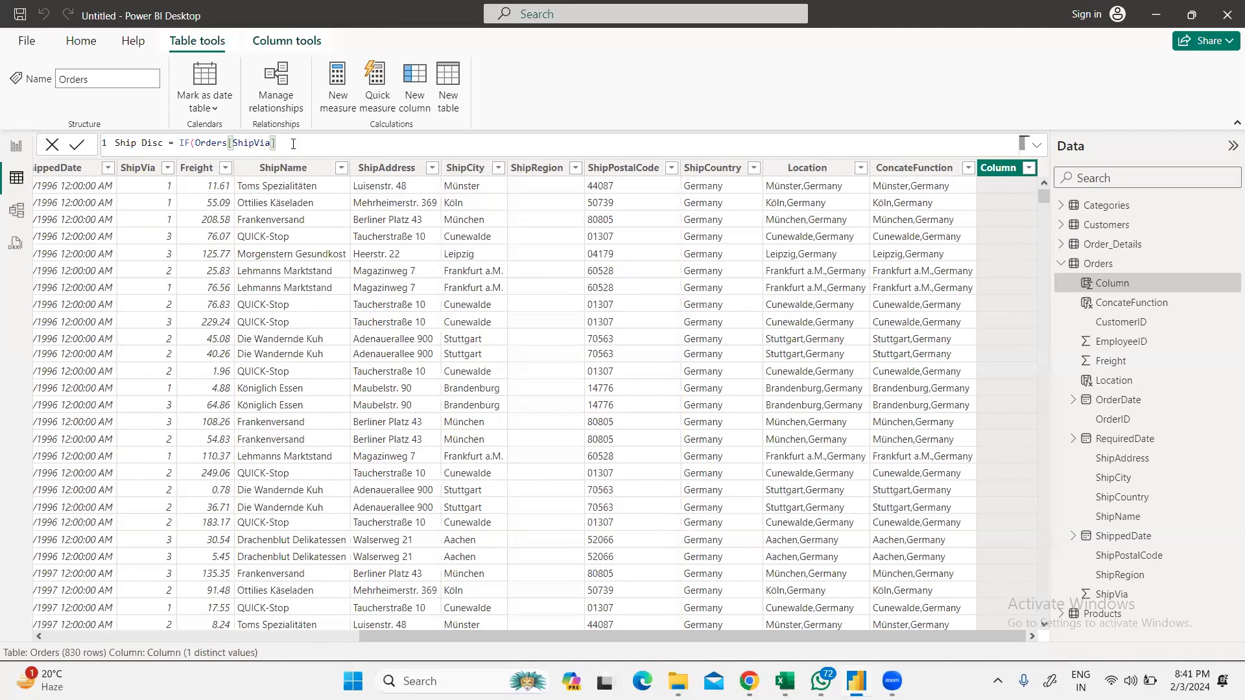
{"action": "type", "text": "= "}
{"action": "type", "text": "1,"}
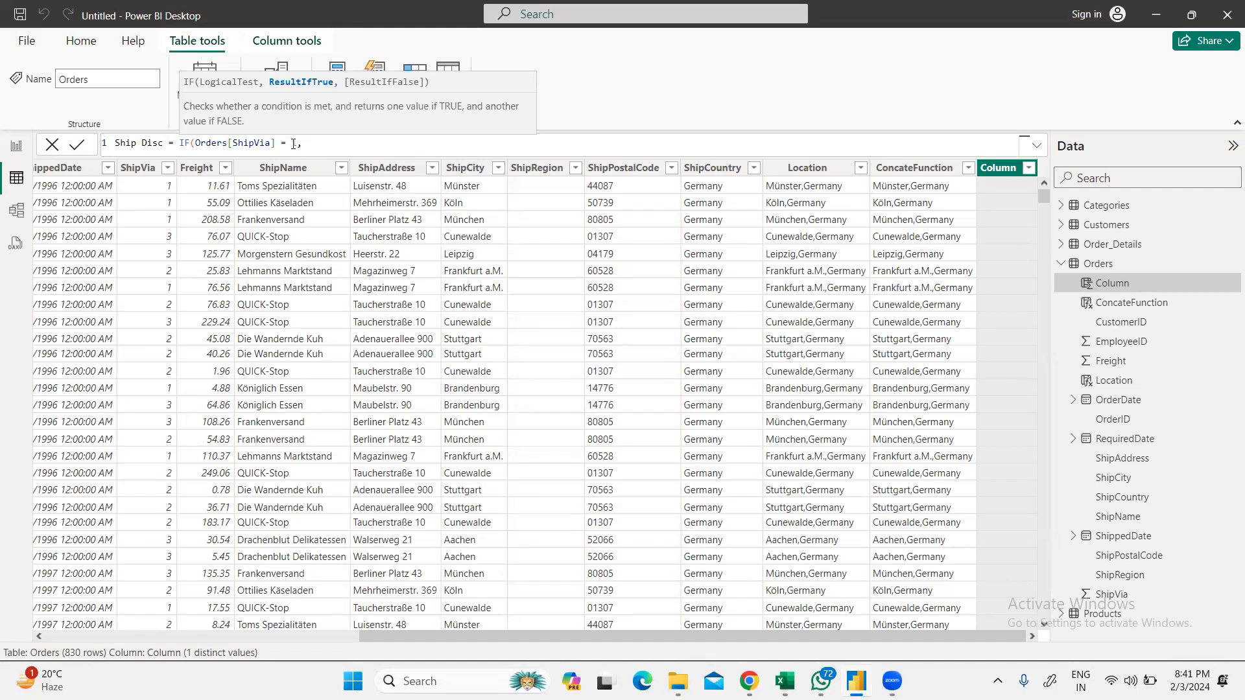
Step: Enter "Air Ship" as the IF function's result when true, followed by a comma for the false argument
{"action": "type", "text": " \"\""}
{"action": "key", "text": "Left"}
{"action": "type", "text": "Air"}
{"action": "type", "text": " Ship"}
{"action": "type", "text": "met"}
{"action": "key", "text": "BackSpace"}
{"action": "key", "text": "BackSpace"}
{"action": "key", "text": "BackSpace"}
{"action": "left_click", "coordinate": [366, 144]}
{"action": "type", "text": ", I"}
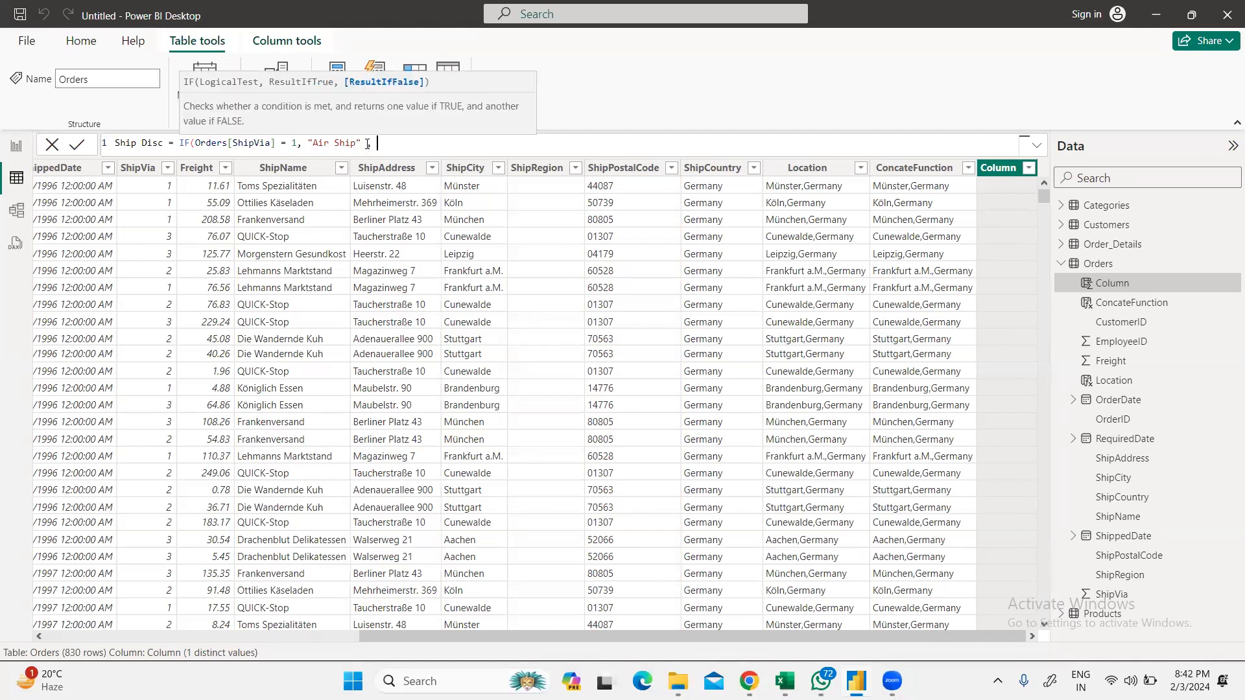
{"action": "type", "text": "f"}
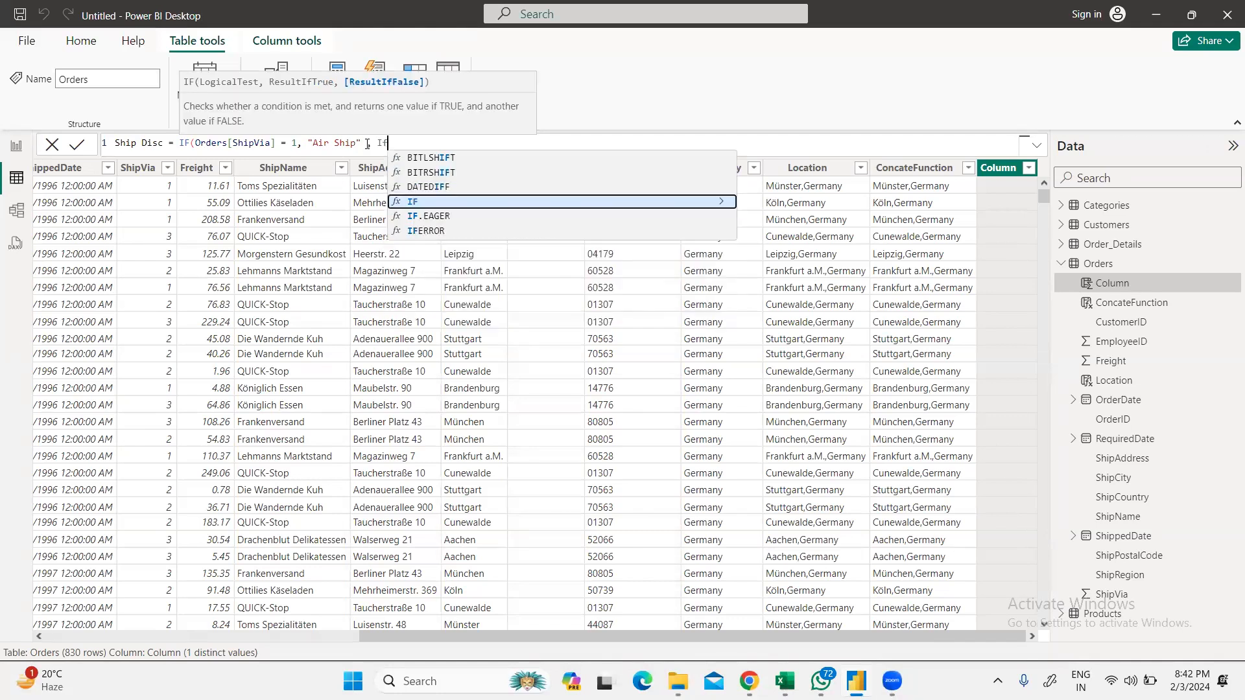
{"action": "left_click", "coordinate": [427, 188]}
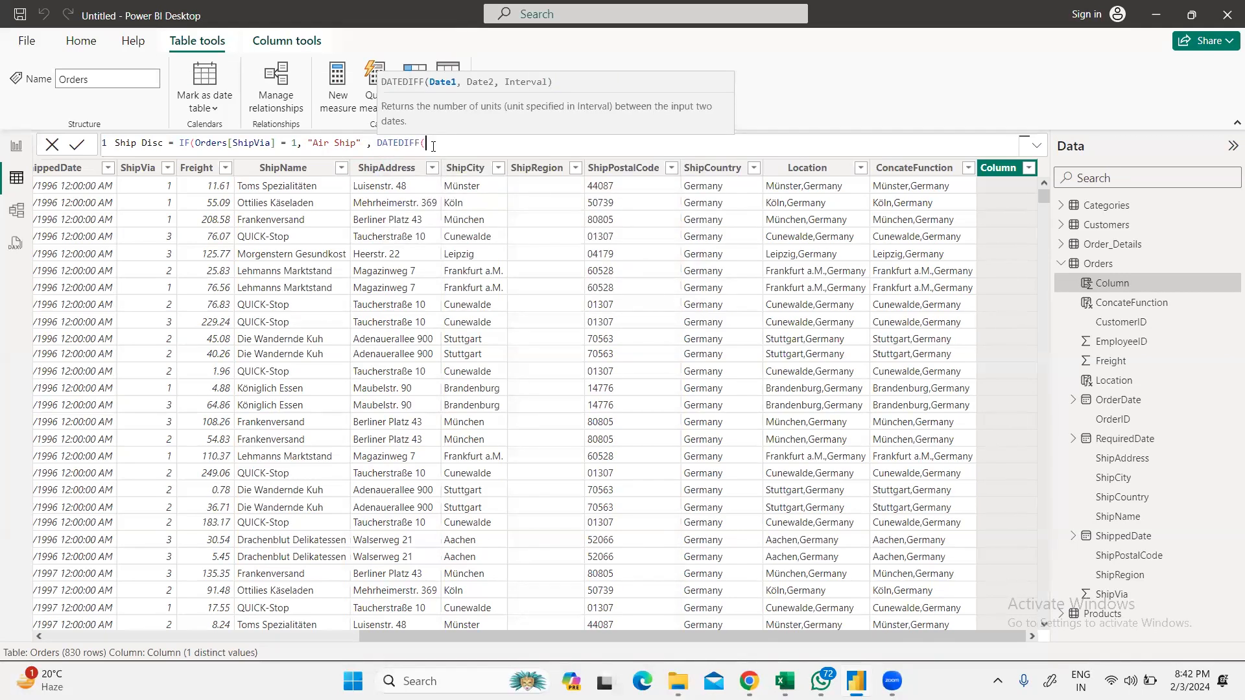
{"action": "key", "text": "BackSpace"}
{"action": "key", "text": "BackSpace"}
{"action": "key", "text": "BackSpace"}
{"action": "key", "text": "BackSpace"}
{"action": "key", "text": "BackSpace"}
{"action": "key", "text": "BackSpace"}
{"action": "key", "text": "BackSpace"}
{"action": "key", "text": "BackSpace"}
{"action": "key", "text": "BackSpace"}
Step: Nest a second IF function in the Ship Disc formula's false argument, testing whether Orders[ShipRegion] = 2
{"action": "type", "text": "if"}
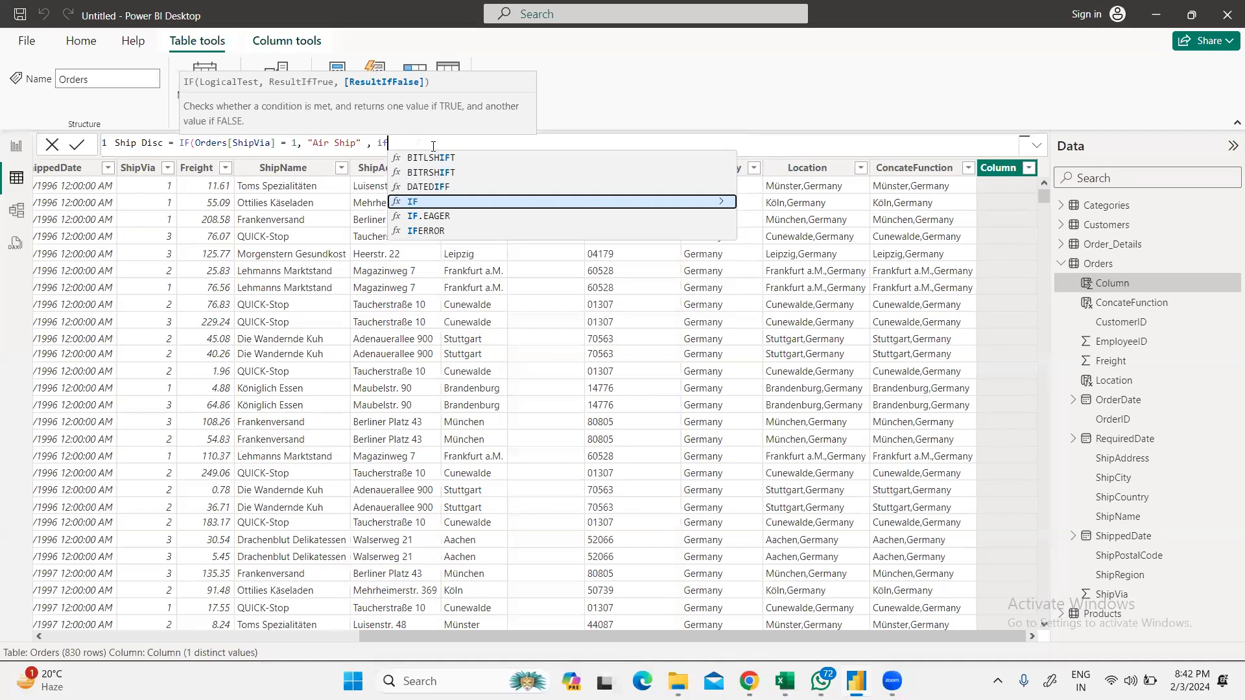
{"action": "left_click", "coordinate": [456, 204]}
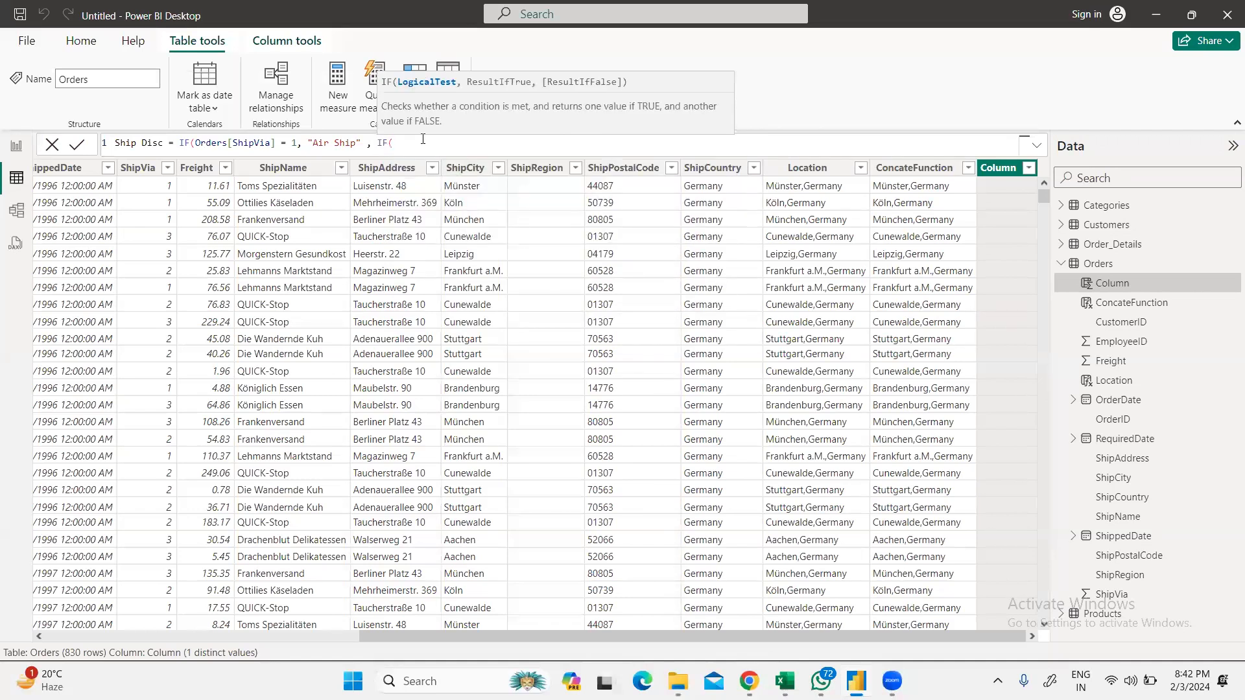
{"action": "type", "text": "O"}
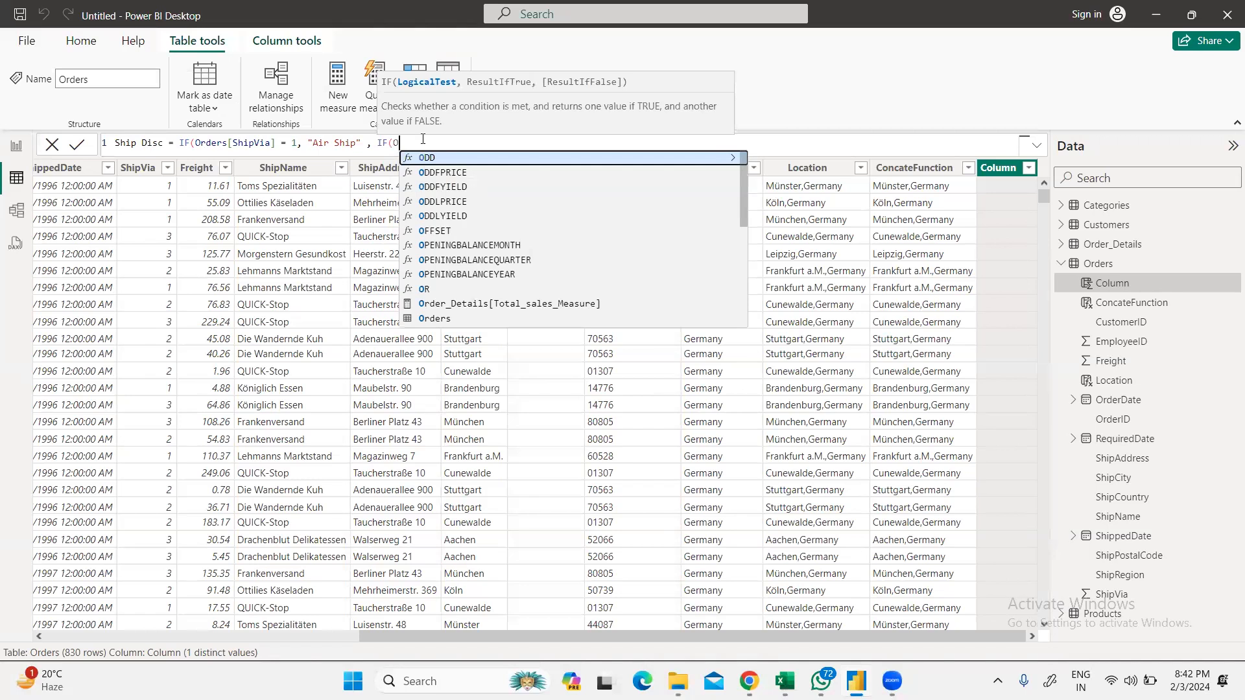
{"action": "type", "text": "r"}
{"action": "scroll", "coordinate": [543, 261], "scroll_direction": "down", "scroll_amount": 3}
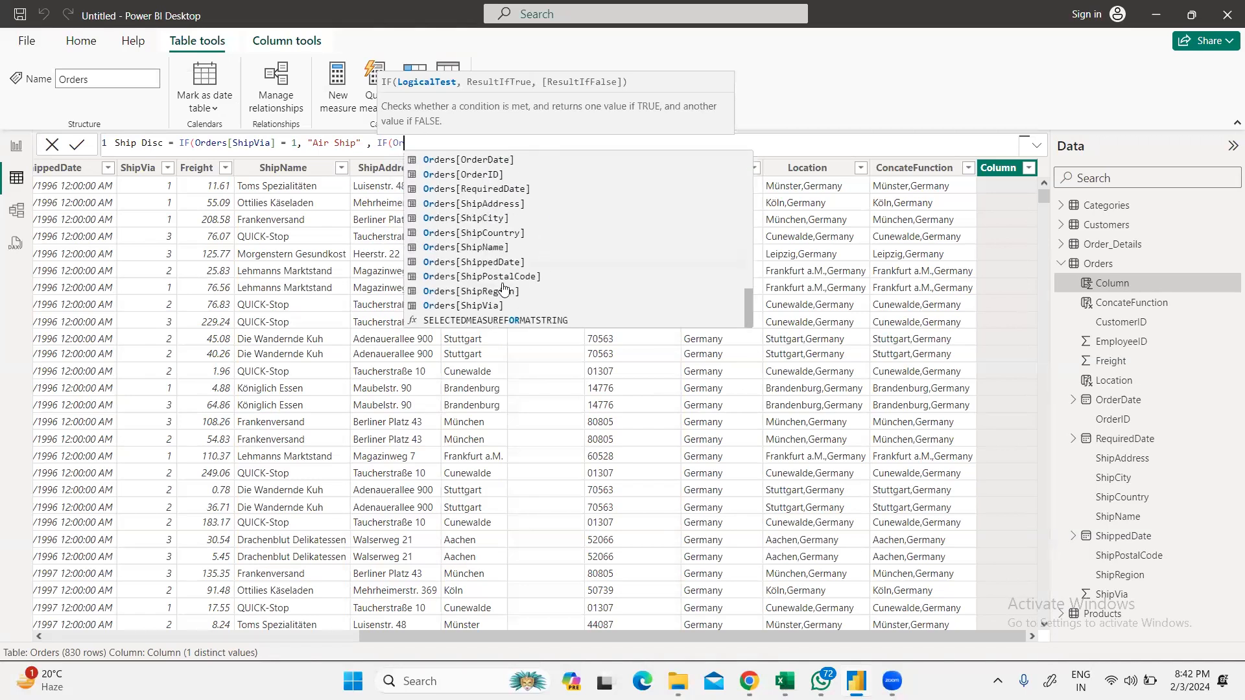
{"action": "left_click", "coordinate": [472, 291]}
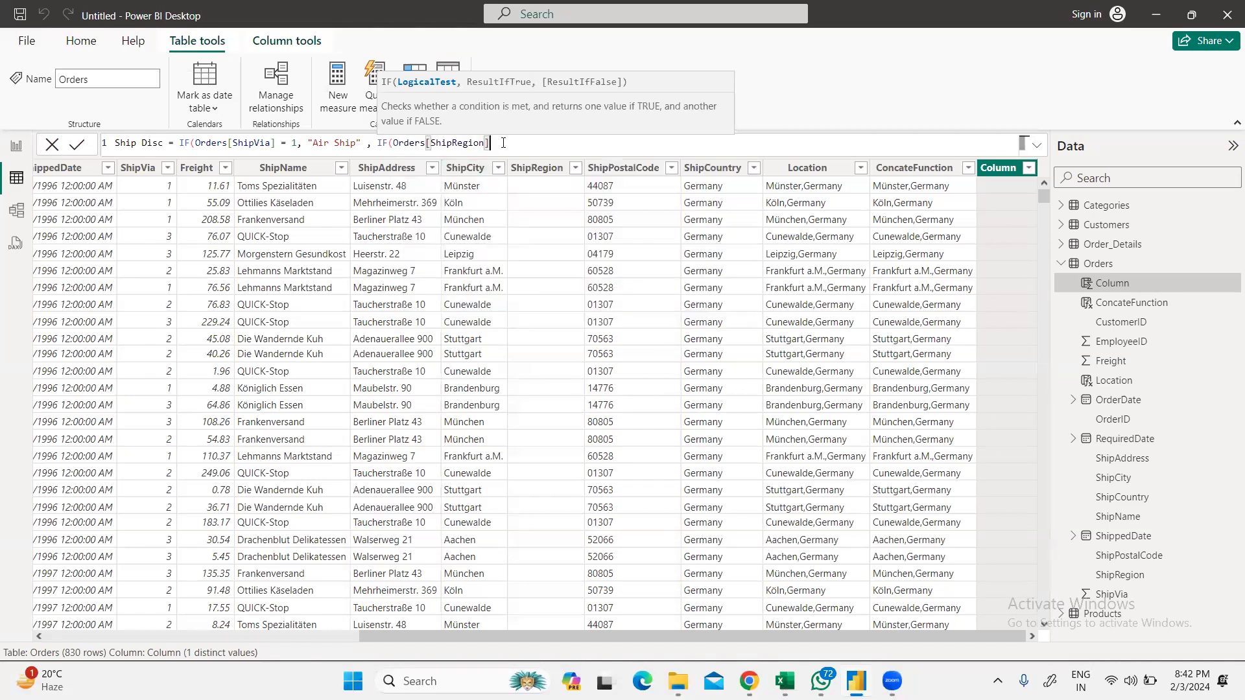
{"action": "type", "text": "= 2, \""}
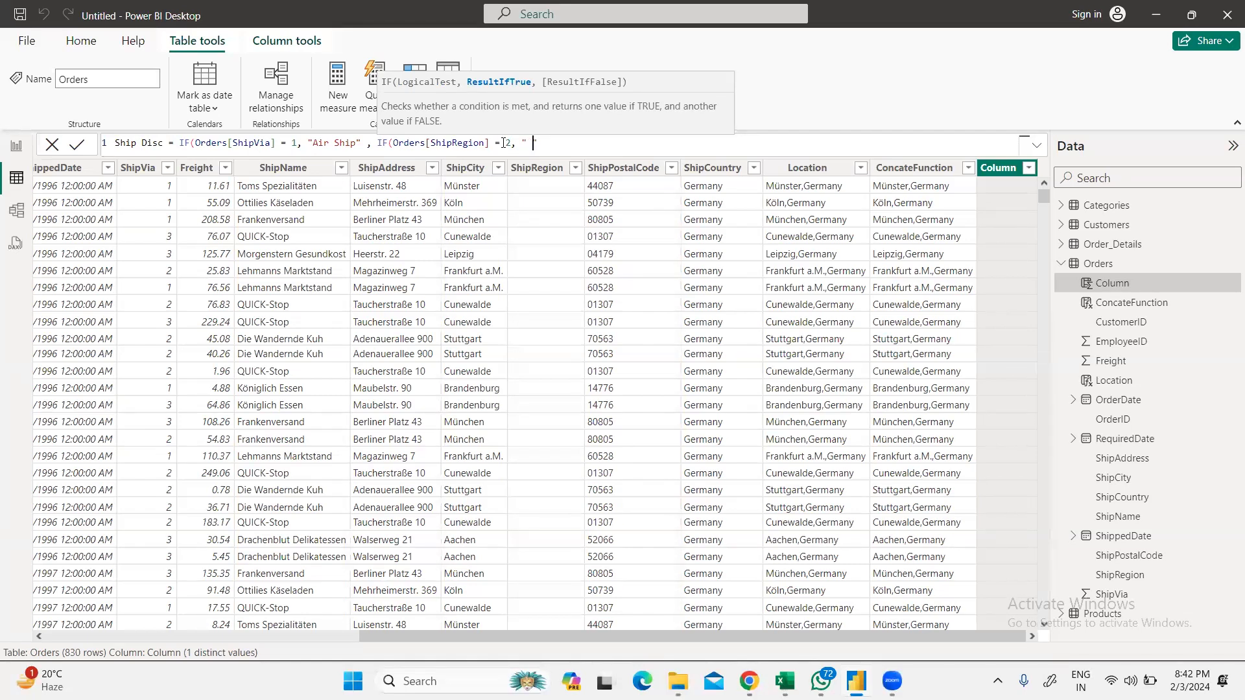
Step: Enter "Land Ship" and "Water Ship" as the nested IF's true and false results, close both functions and commit the formula
{"action": "type", "text": "Land Ship"}
{"action": "left_click", "coordinate": [582, 143]}
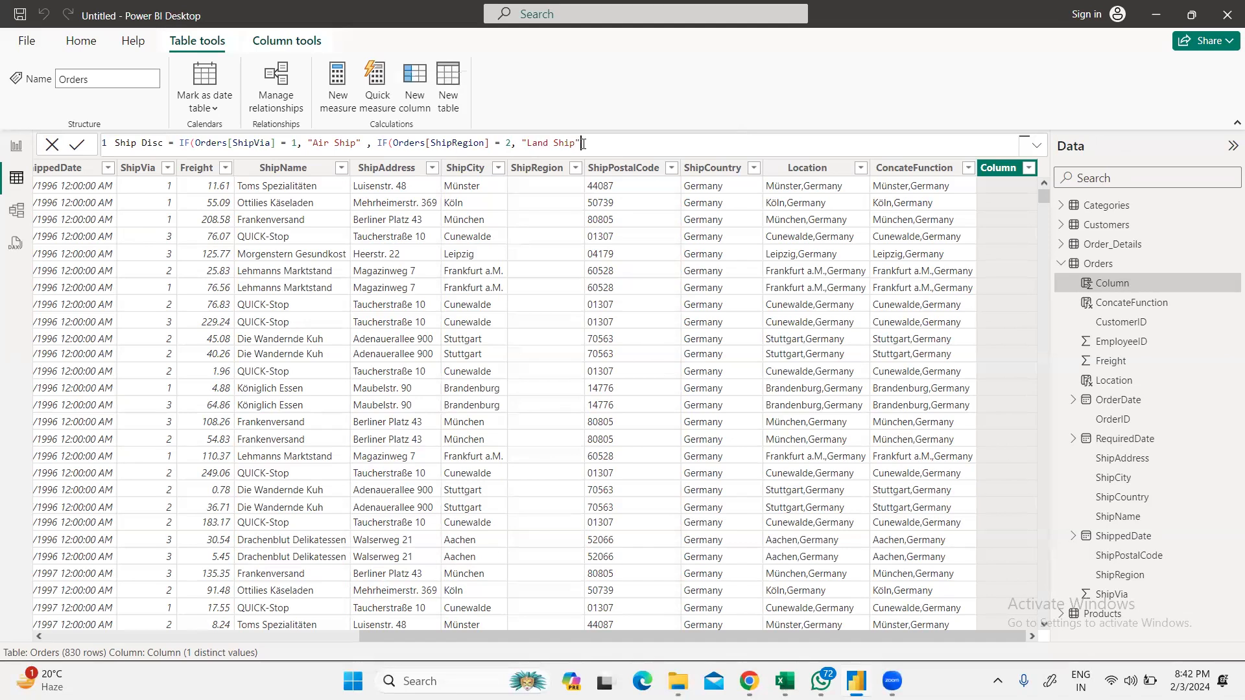
{"action": "type", "text": ", "}
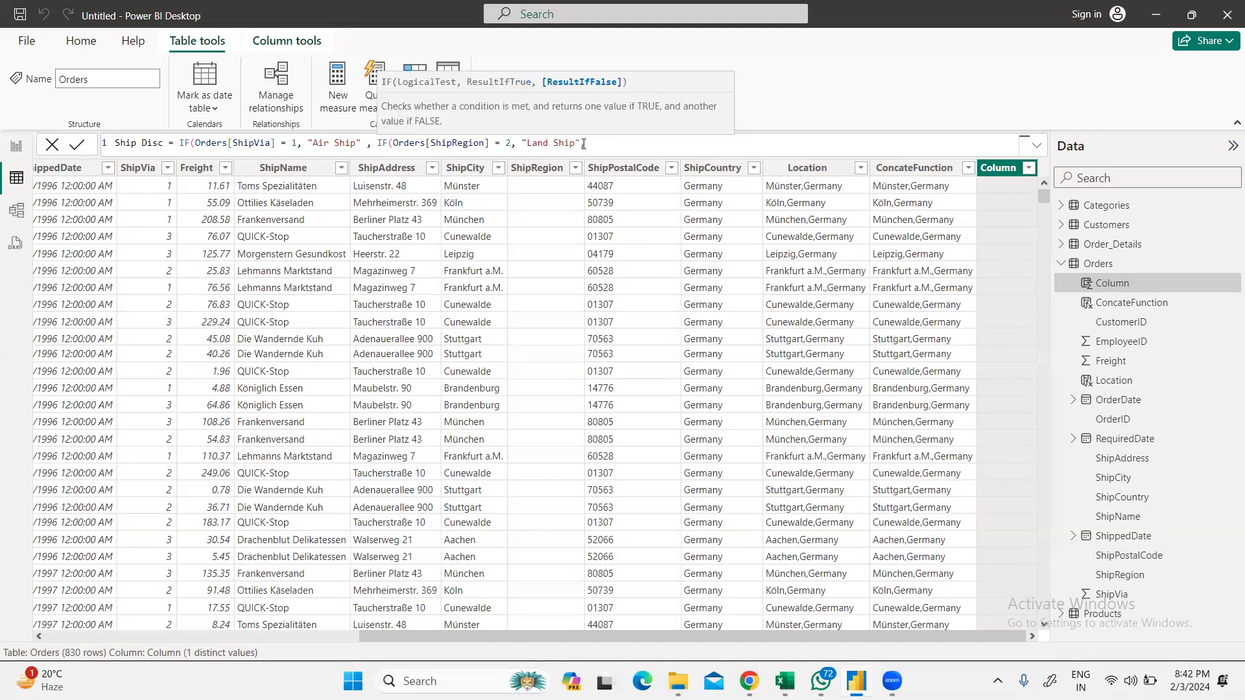
{"action": "type", "text": "\"Land Ship\", \"Water Ship"}
{"action": "left_click", "coordinate": [678, 144]}
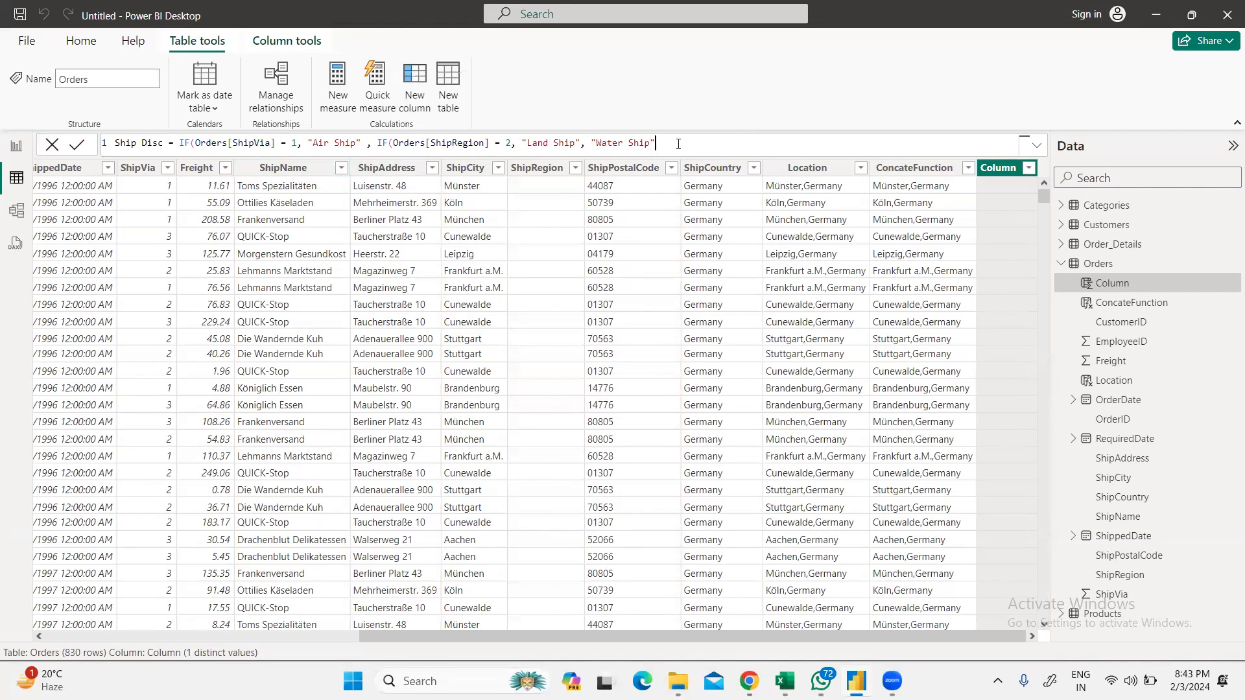
{"action": "type", "text": ")"}
{"action": "key", "text": "Return"}
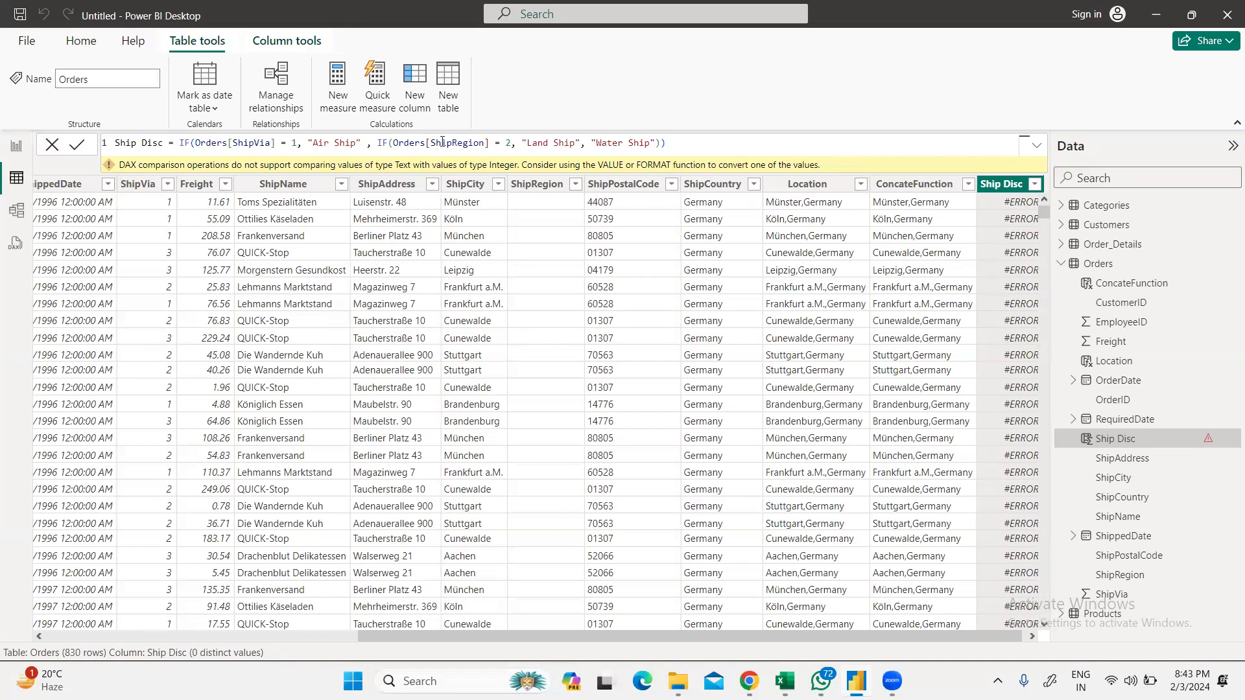
Step: Remove the "Water Ship" argument and one closing parenthesis from the Ship Disc formula
{"action": "left_click", "coordinate": [523, 143]}
{"action": "left_click", "coordinate": [662, 144]}
{"action": "key", "text": "BackSpace"}
{"action": "key", "text": "BackSpace"}
{"action": "key", "text": "BackSpace"}
{"action": "key", "text": "BackSpace"}
{"action": "key", "text": "BackSpace"}
{"action": "key", "text": "BackSpace"}
{"action": "key", "text": "BackSpace"}
{"action": "key", "text": "BackSpace"}
{"action": "key", "text": "BackSpace"}
{"action": "key", "text": "BackSpace"}
{"action": "key", "text": "BackSpace"}
{"action": "key", "text": "BackSpace"}
{"action": "key", "text": "BackSpace"}
{"action": "key", "text": "BackSpace"}
{"action": "key", "text": "BackSpace"}
{"action": "left_click", "coordinate": [673, 157]}
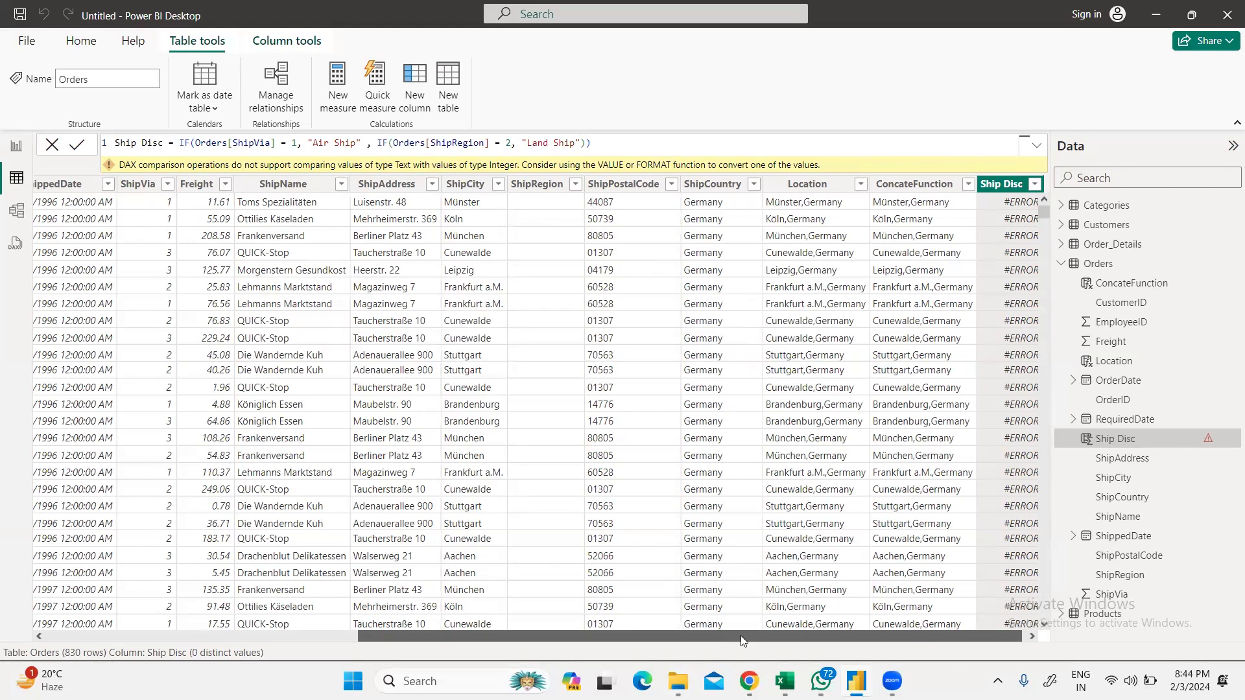
{"action": "left_click", "coordinate": [603, 141]}
{"action": "key", "text": "BackSpace"}
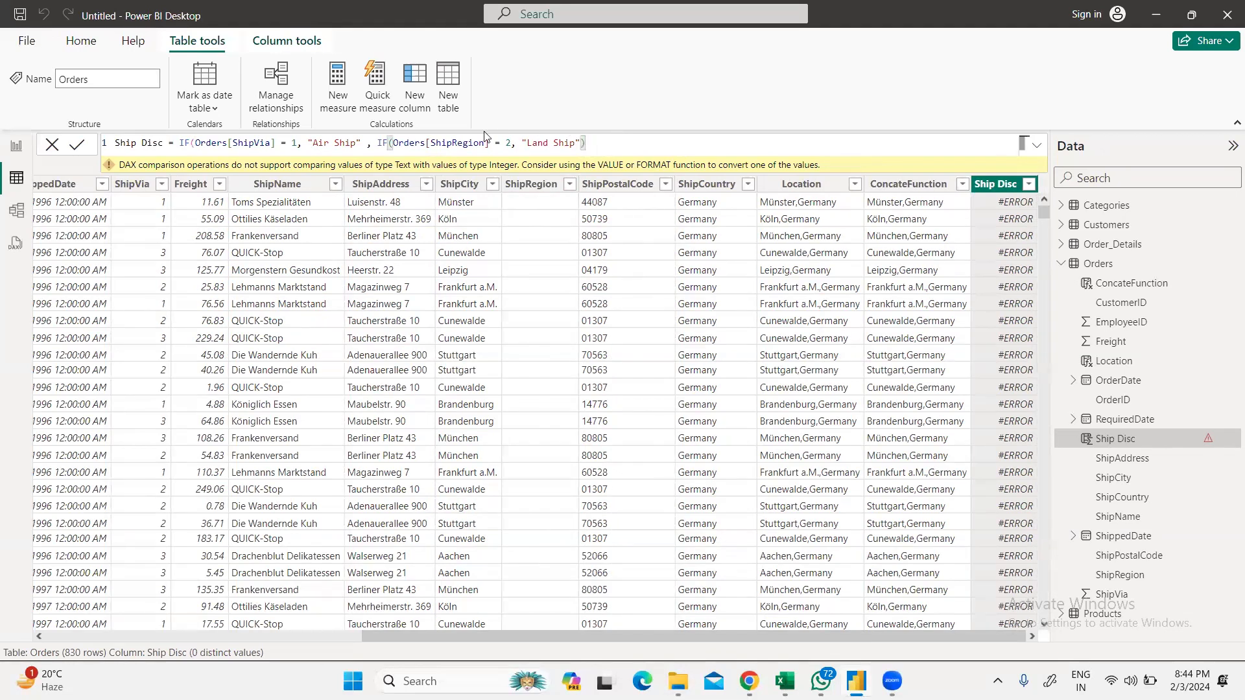
Step: Clear all arguments inside the outer IF function of the Ship Disc formula
{"action": "left_click", "coordinate": [374, 144]}
{"action": "left_click", "coordinate": [198, 142]}
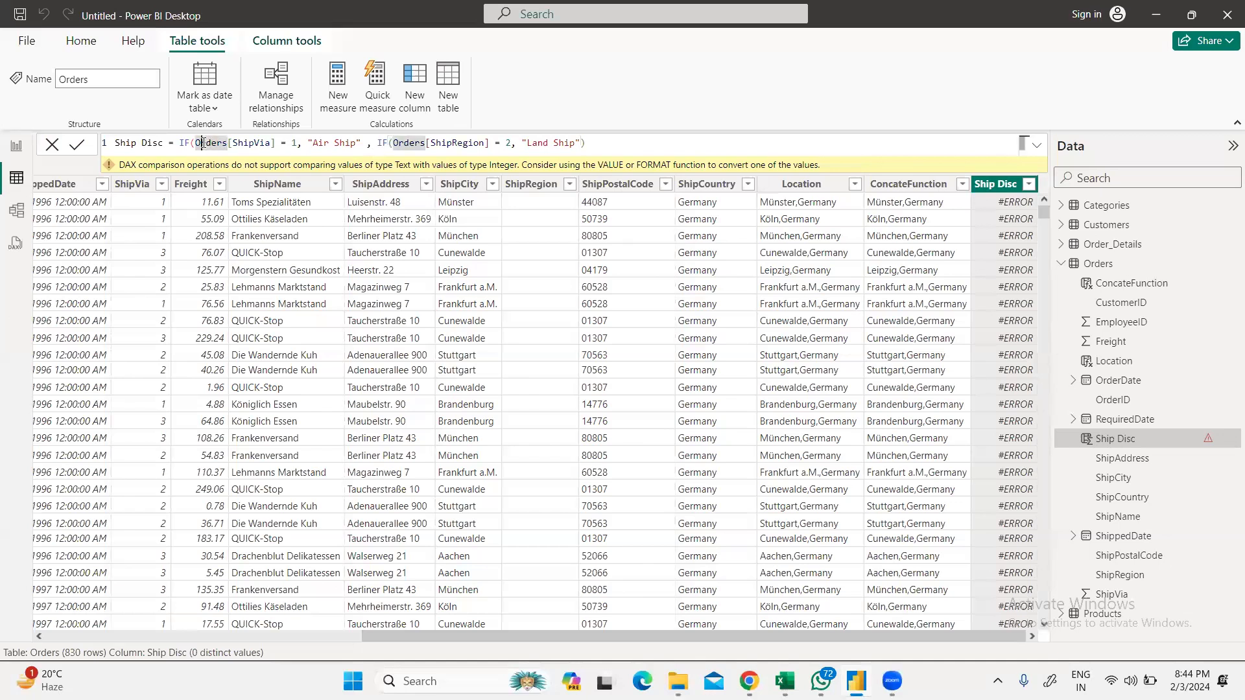
{"action": "left_click_drag", "start_coordinate": [196, 143], "coordinate": [581, 142]}
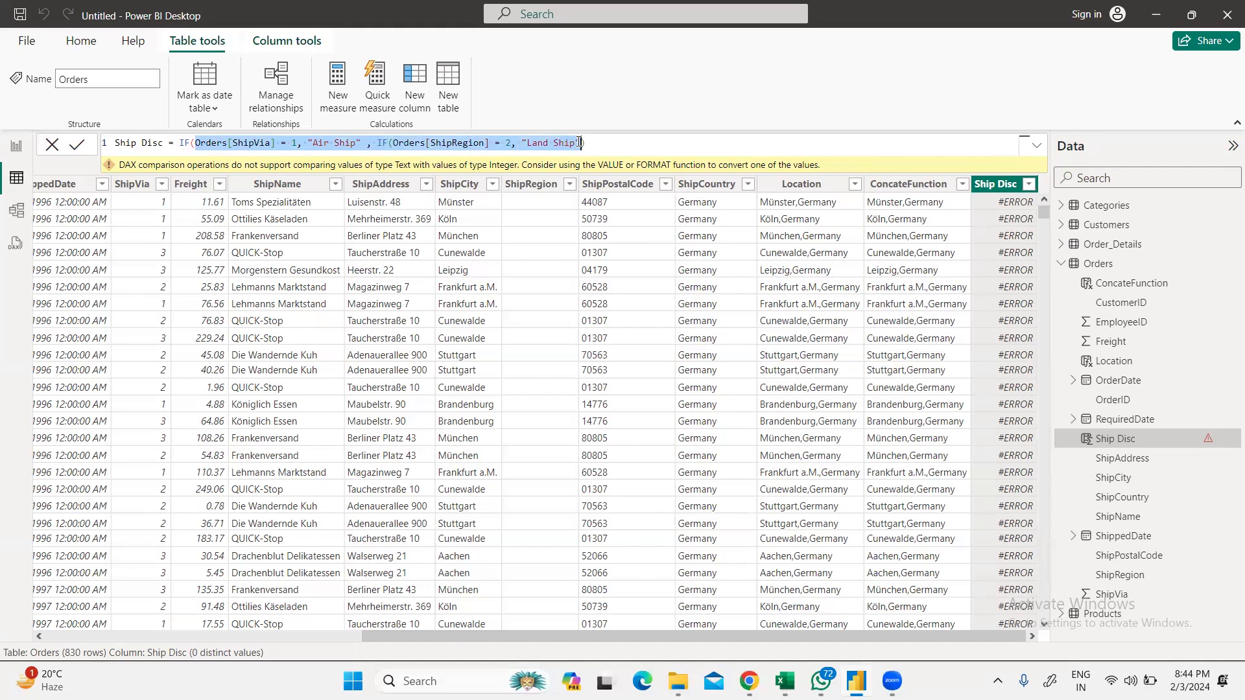
{"action": "key", "text": "BackSpace"}
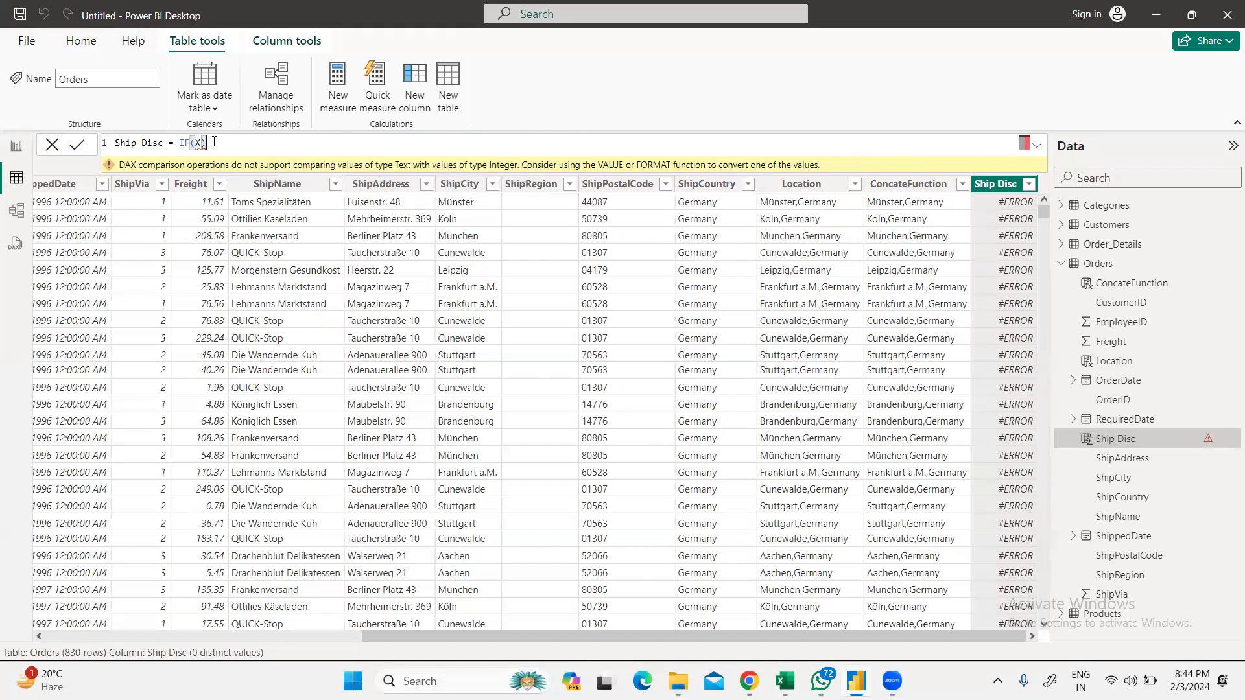
{"action": "key", "text": "Delete"}
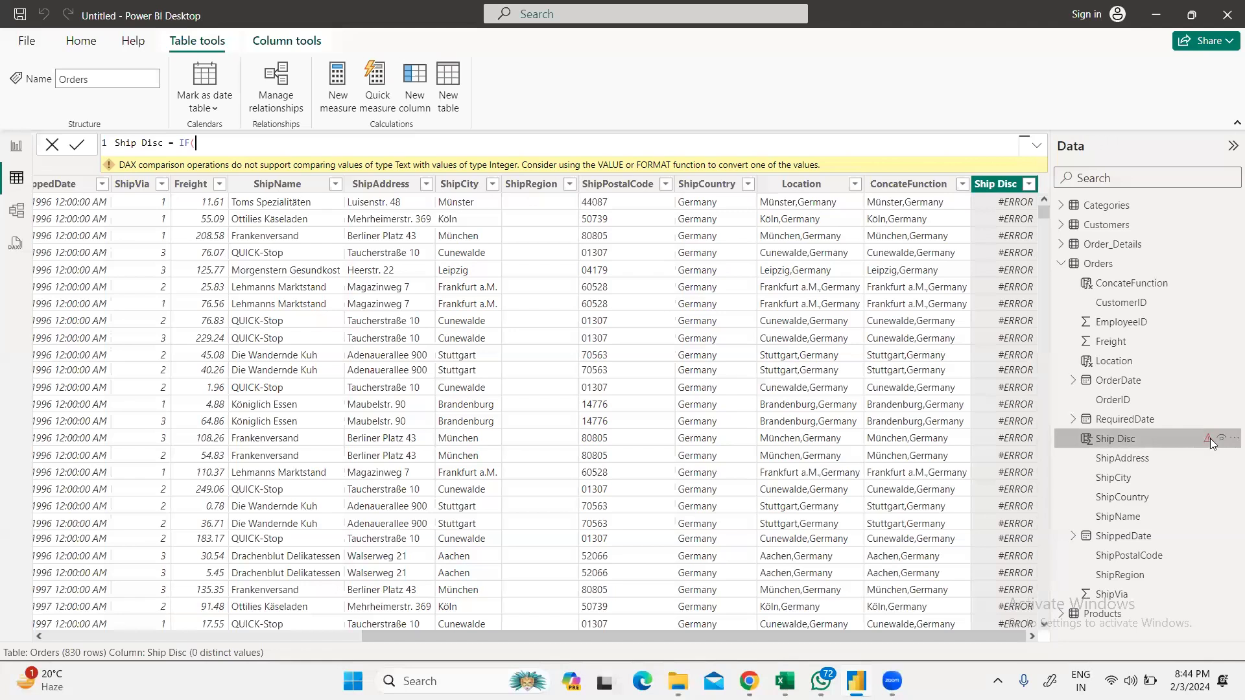
Step: Delete the Ship Disc column from the Orders table in the model
{"action": "left_click", "coordinate": [1118, 437]}
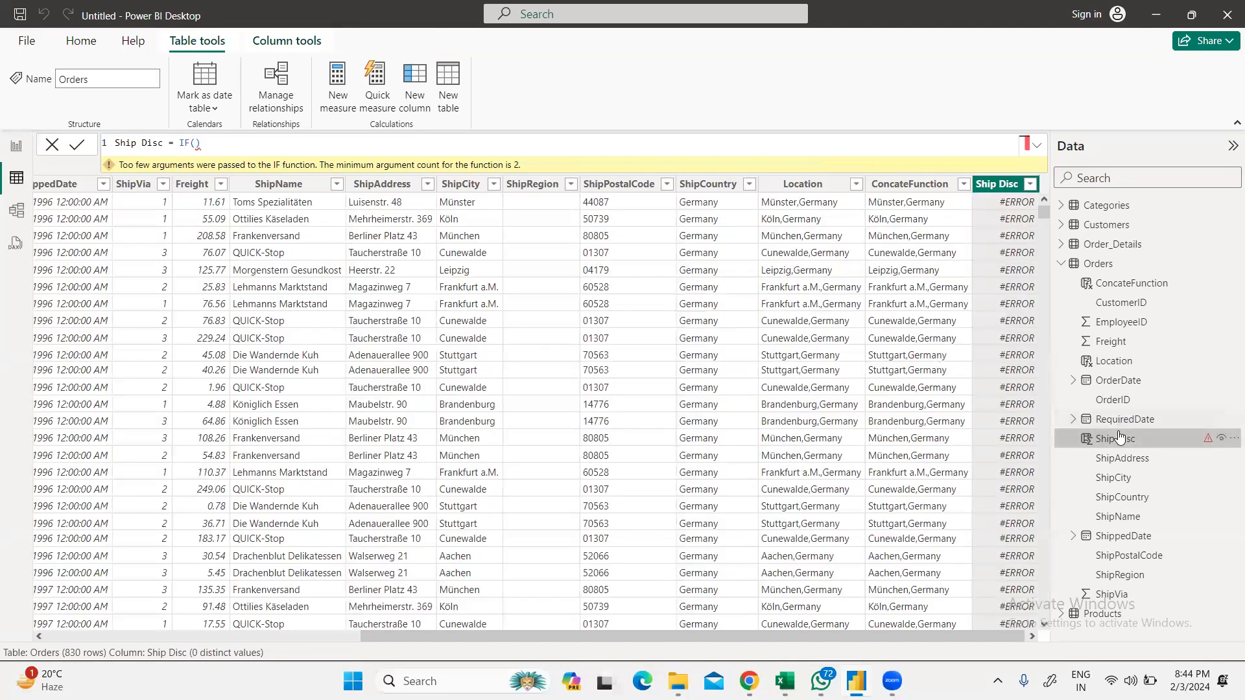
{"action": "right_click", "coordinate": [1112, 436]}
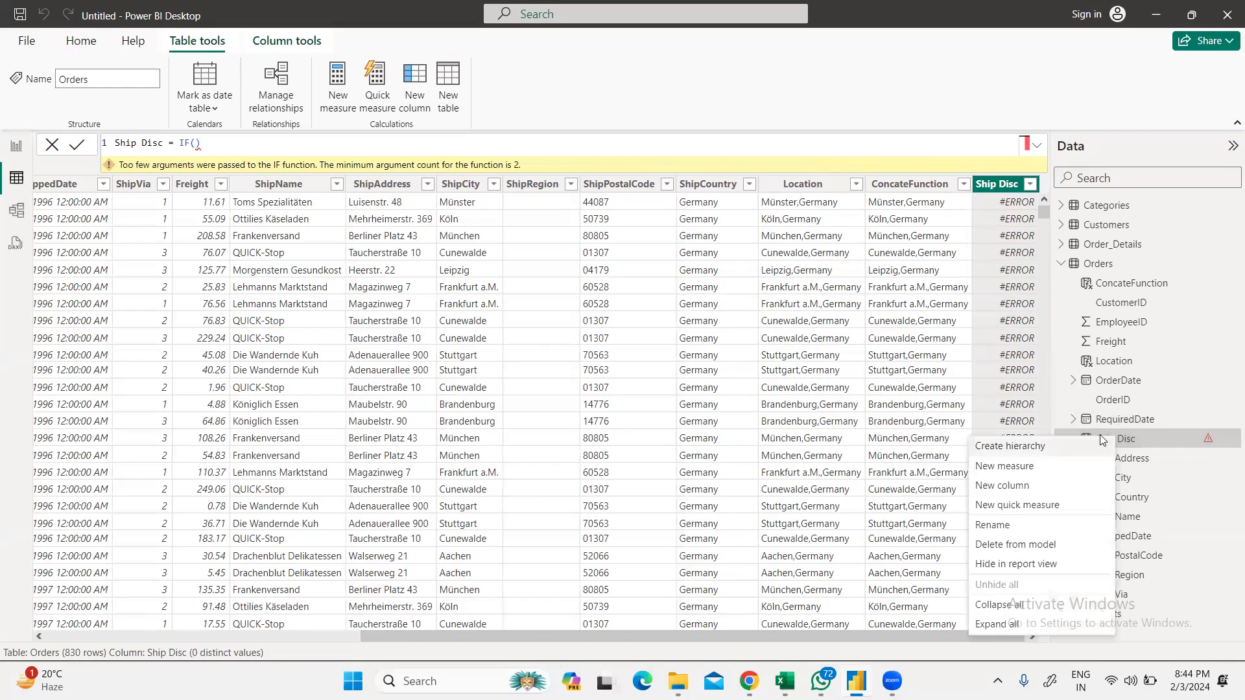
{"action": "left_click", "coordinate": [1015, 546]}
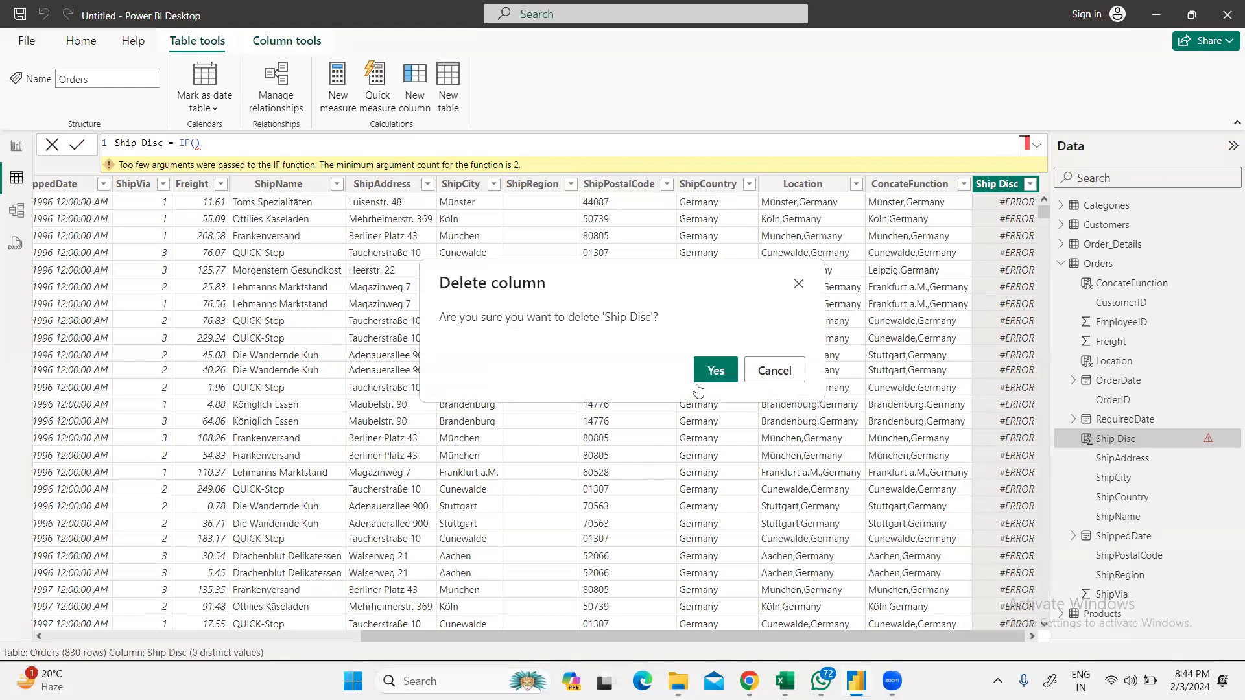
{"action": "left_click", "coordinate": [716, 373]}
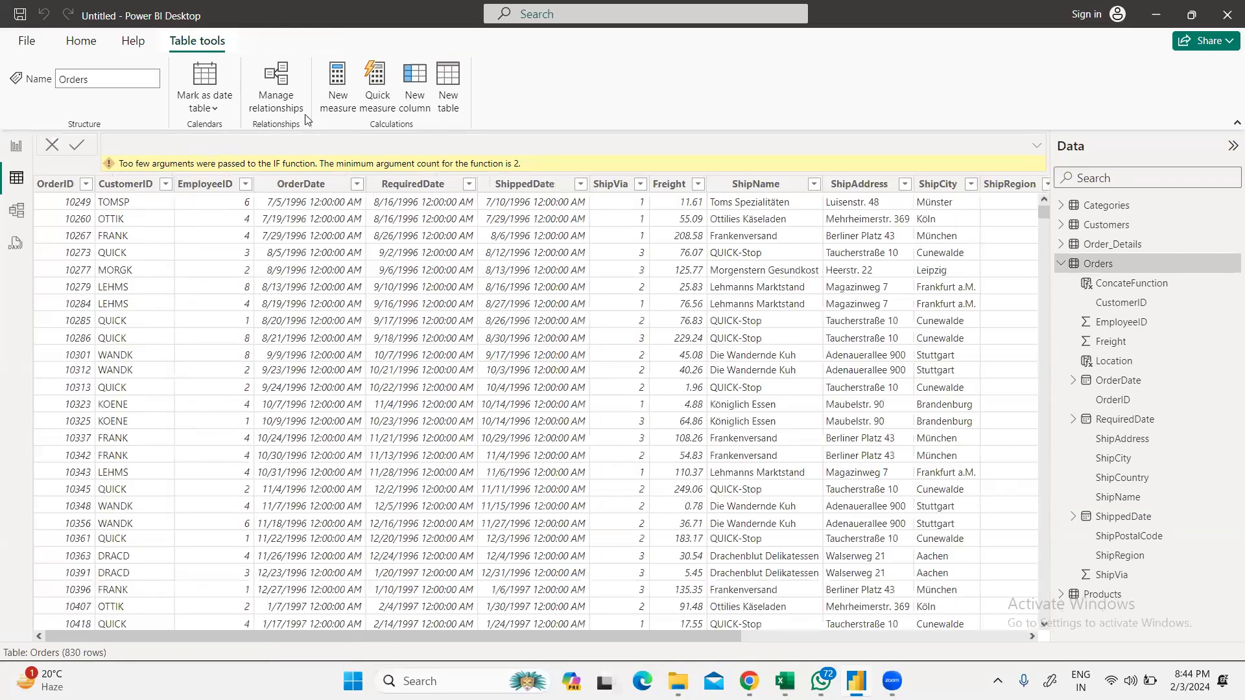
Step: Add a new calculated column named Shipment Disc to the Orders table, with nothing after the equals sign
{"action": "left_click", "coordinate": [411, 86]}
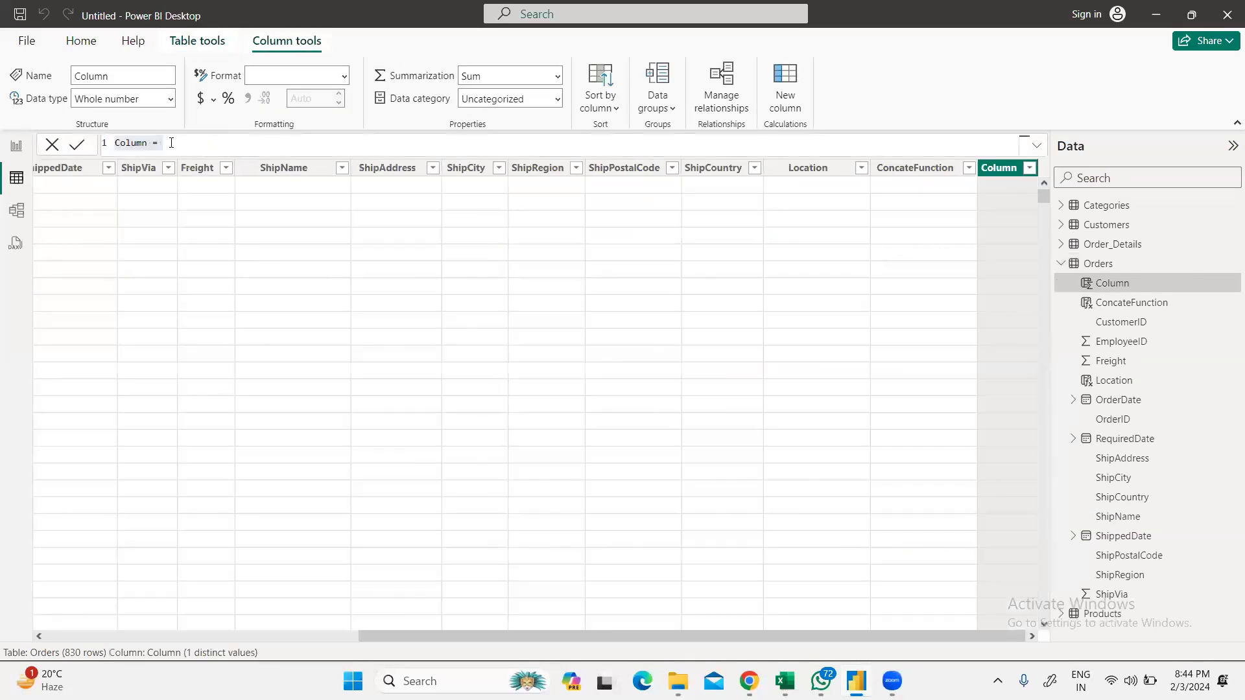
{"action": "double_click", "coordinate": [154, 142]}
{"action": "left_click_drag", "start_coordinate": [149, 141], "coordinate": [99, 147]}
{"action": "type", "text": "Ship"}
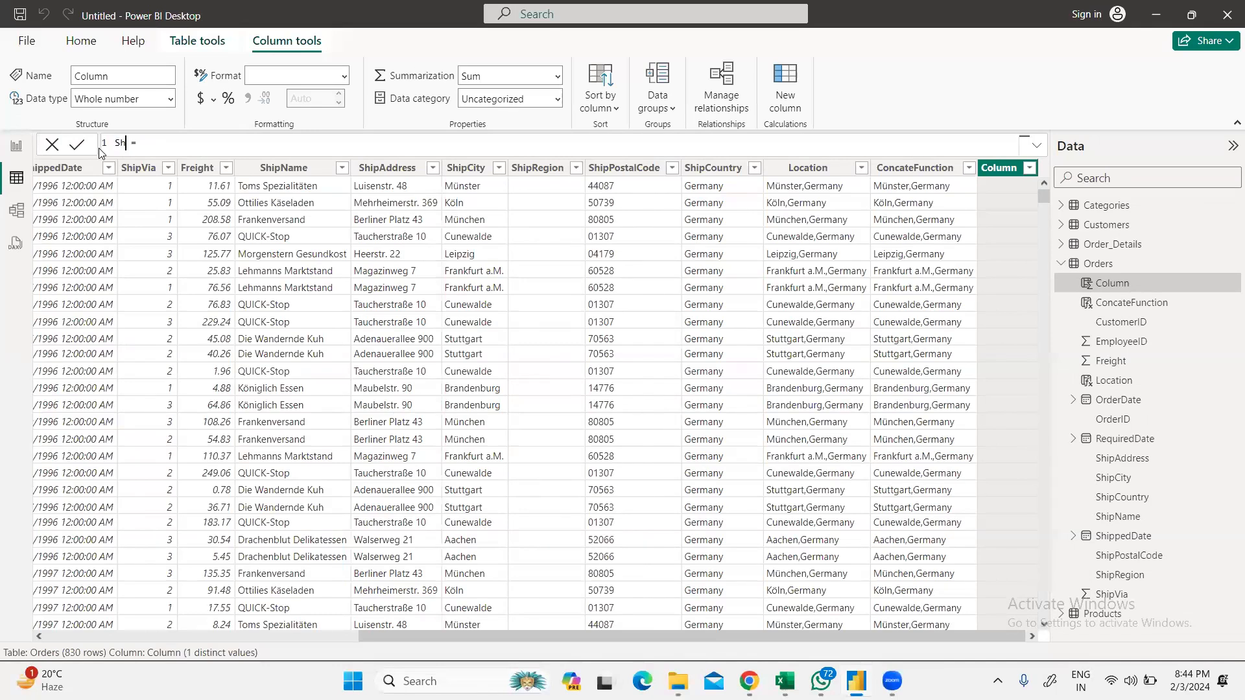
{"action": "type", "text": "mentDisc"}
{"action": "double_click", "coordinate": [155, 143]}
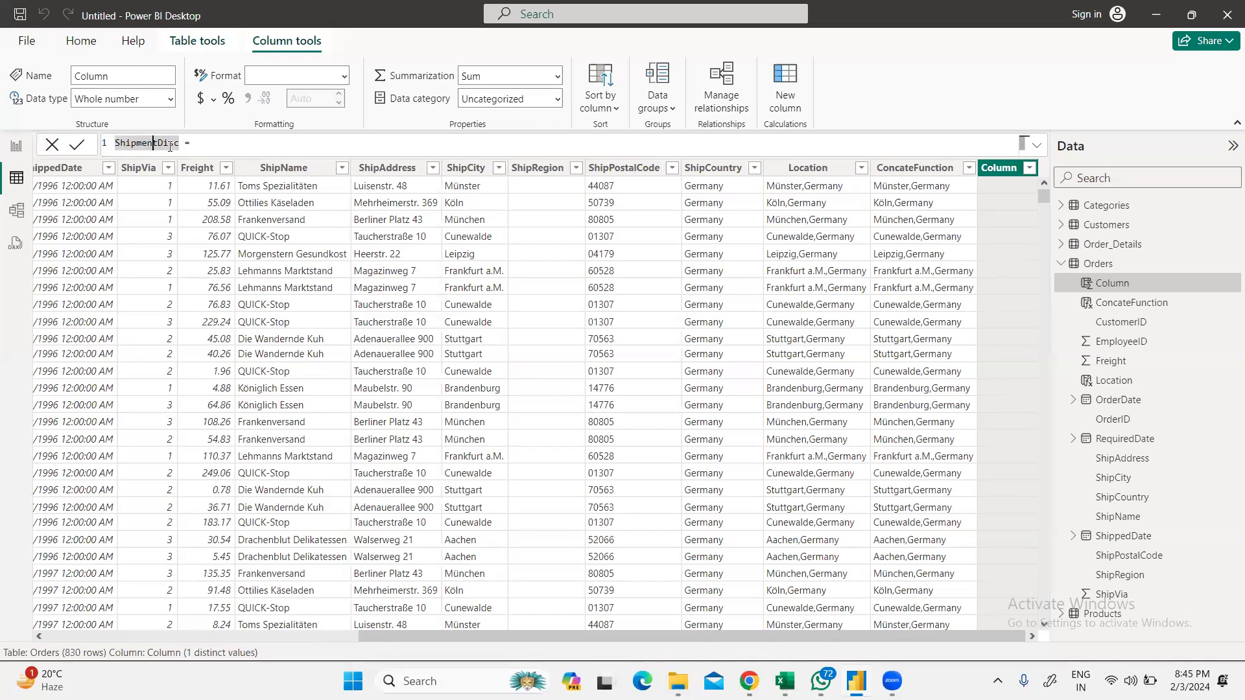
{"action": "key", "text": "BackSpace"}
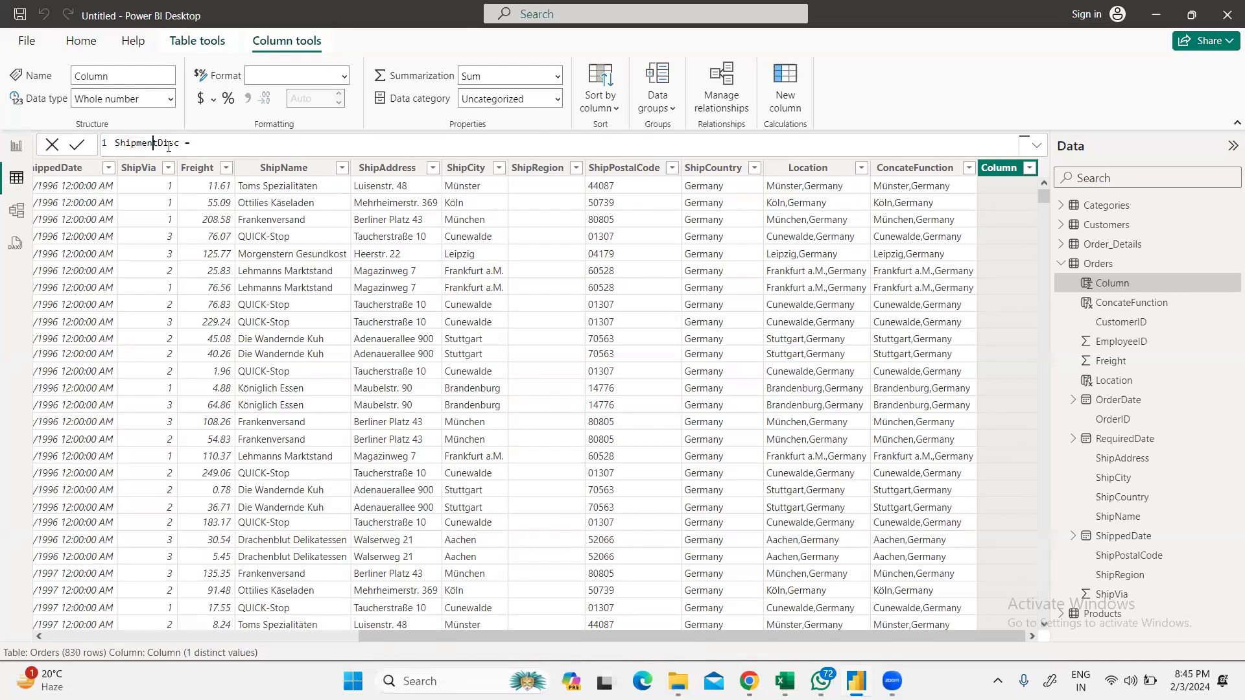
{"action": "left_click", "coordinate": [225, 144]}
{"action": "type", "text": "https://services.odata.org/Northwind/Northwind.svc/"}
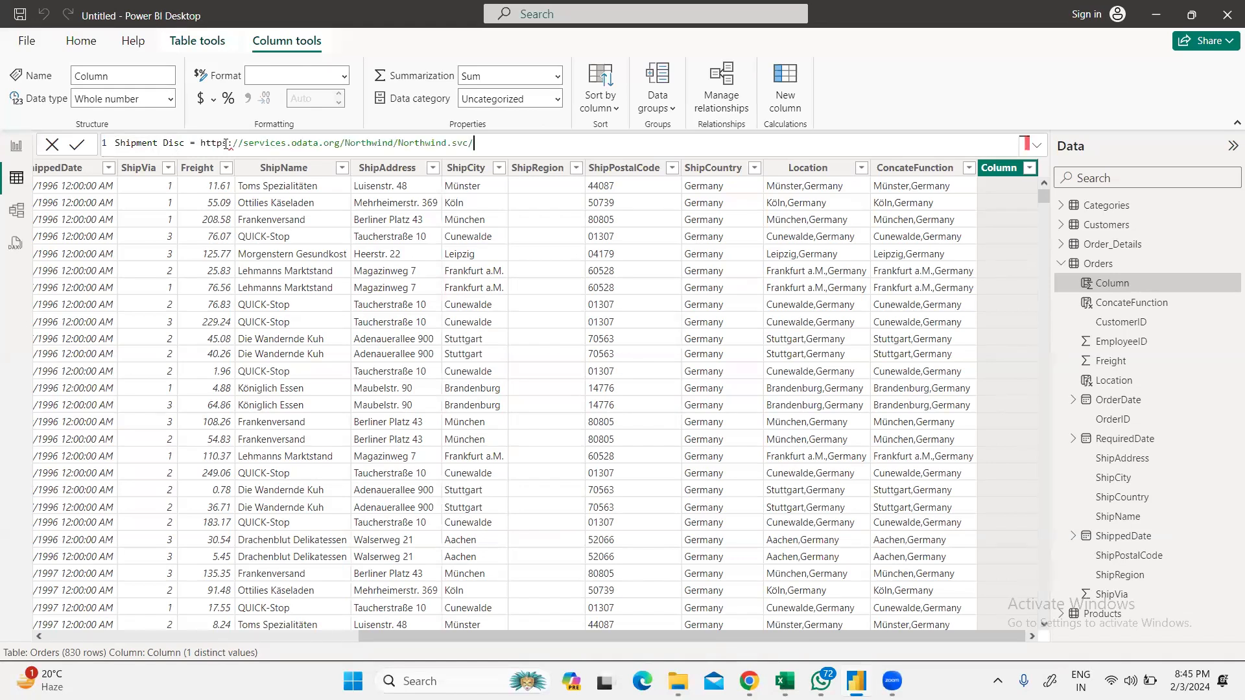
{"action": "key", "text": "ctrl+z"}
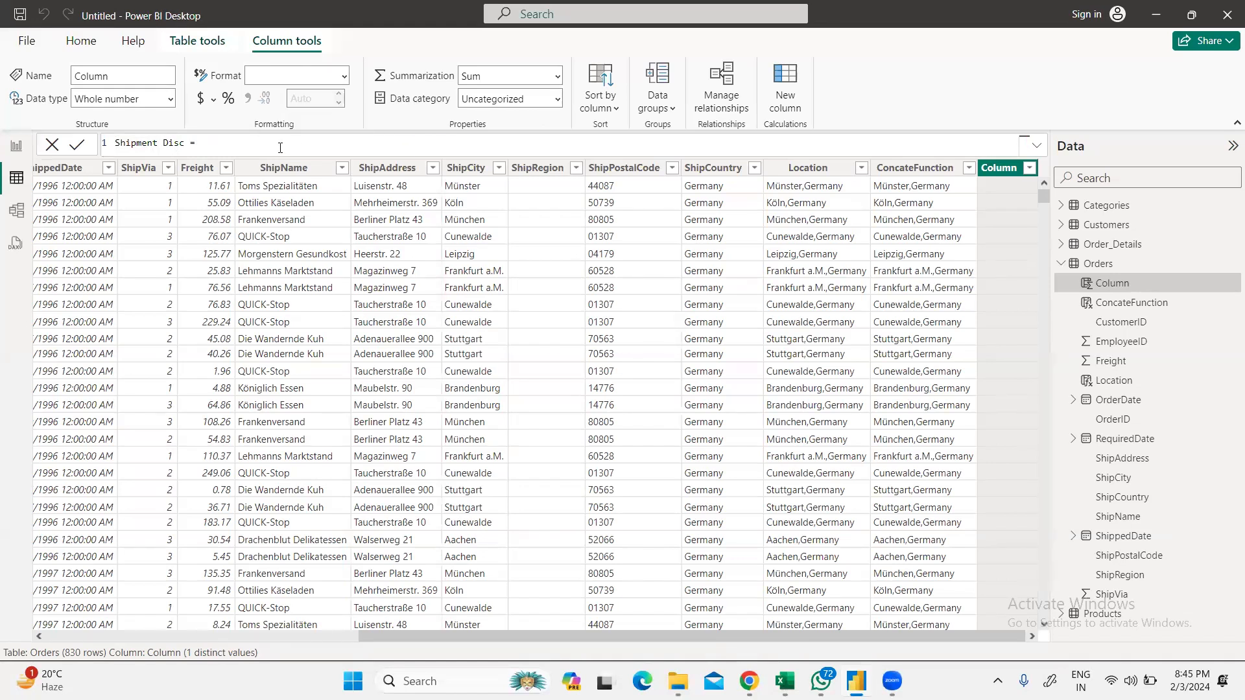
Step: Begin the Shipment Disc formula with an IF function that tests whether Orders[ShipVia] = 1
{"action": "type", "text": "if"}
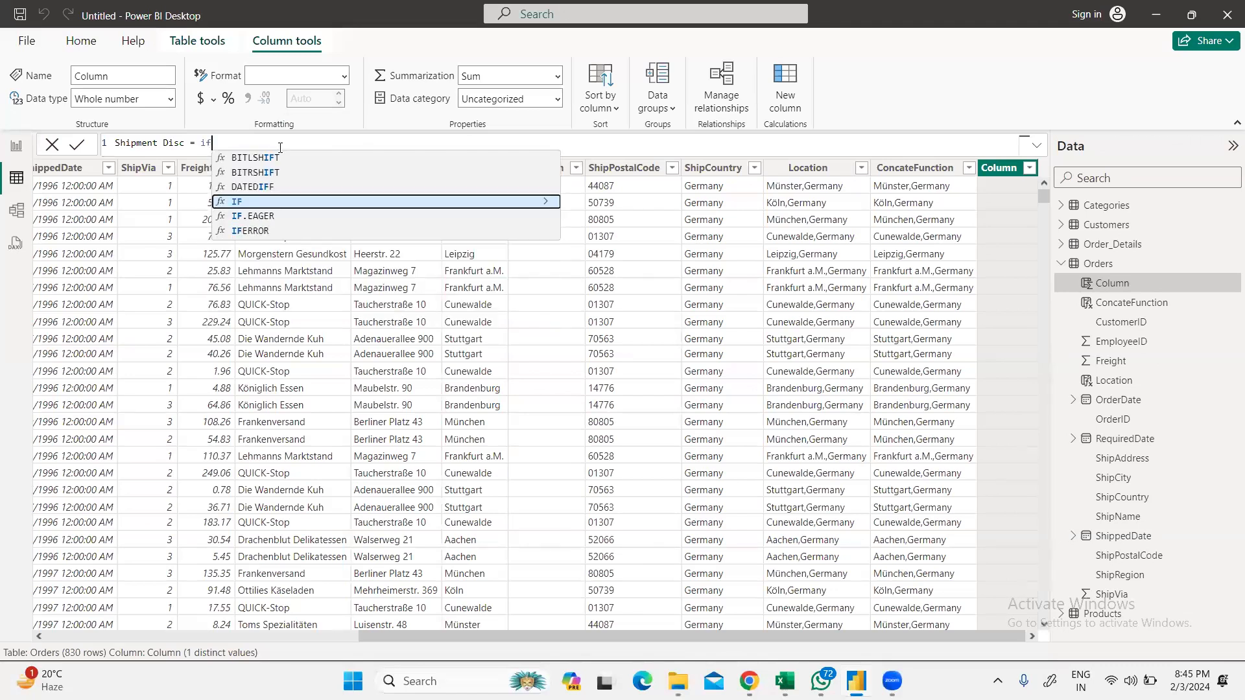
{"action": "left_click", "coordinate": [280, 201]}
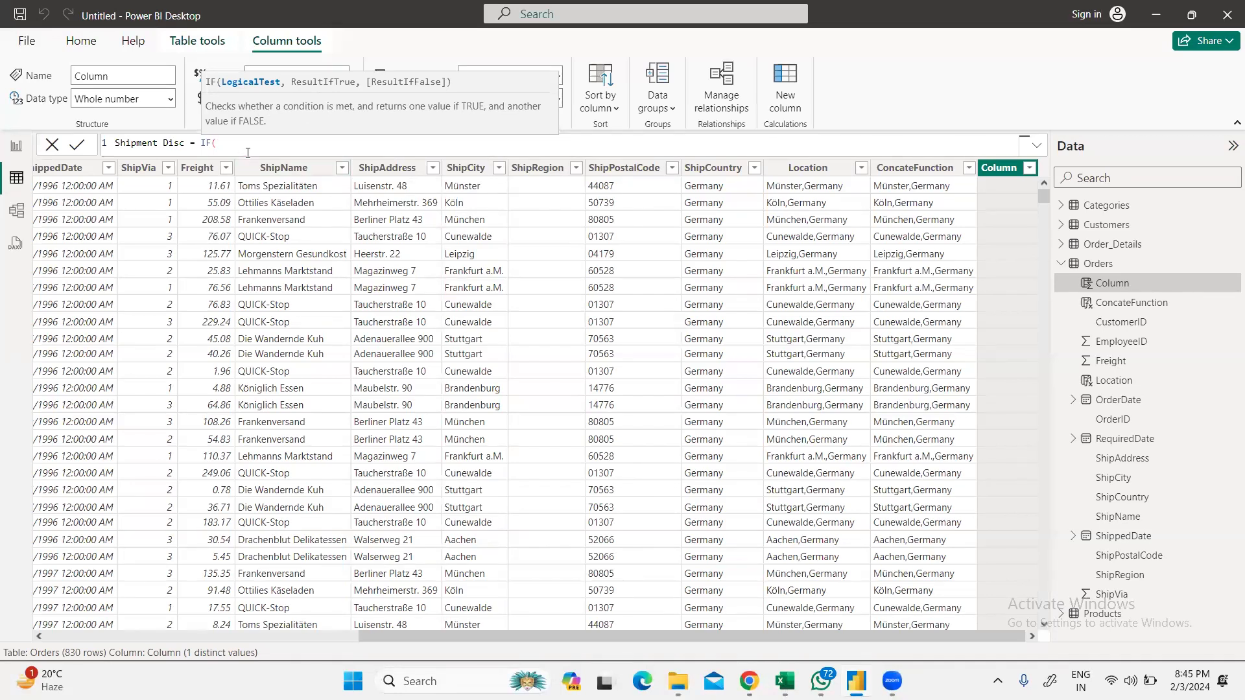
{"action": "type", "text": "o"}
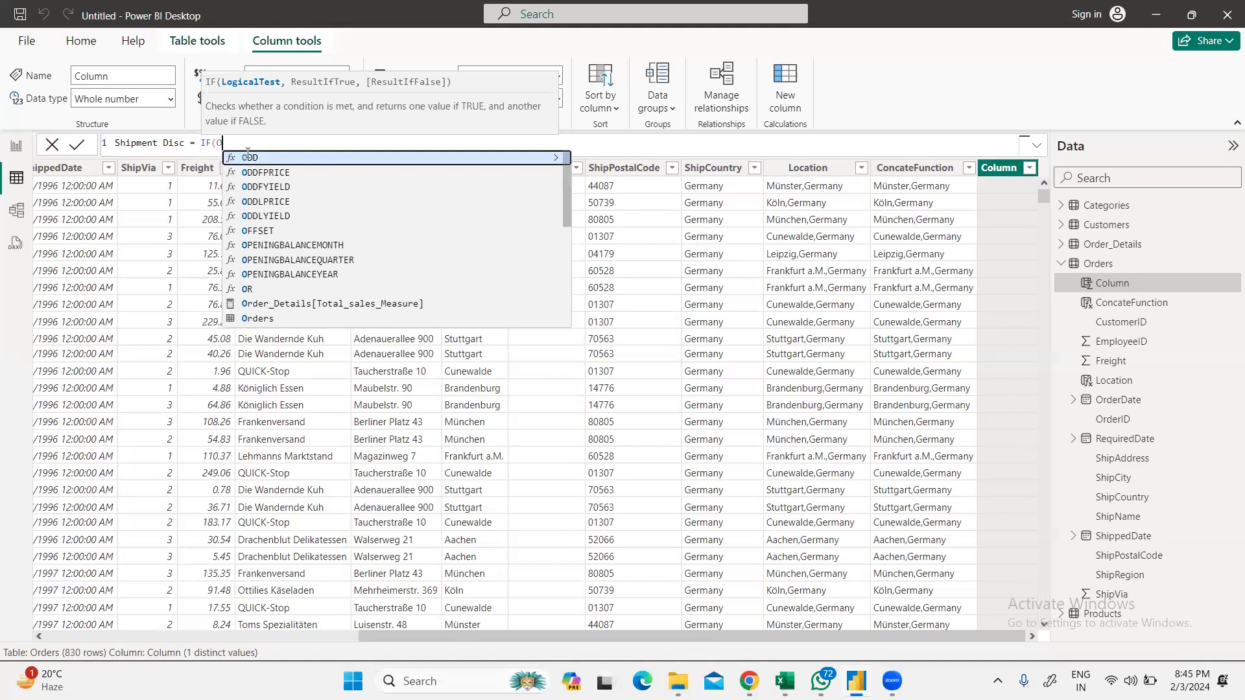
{"action": "key", "text": "BackSpace"}
{"action": "type", "text": "ship"}
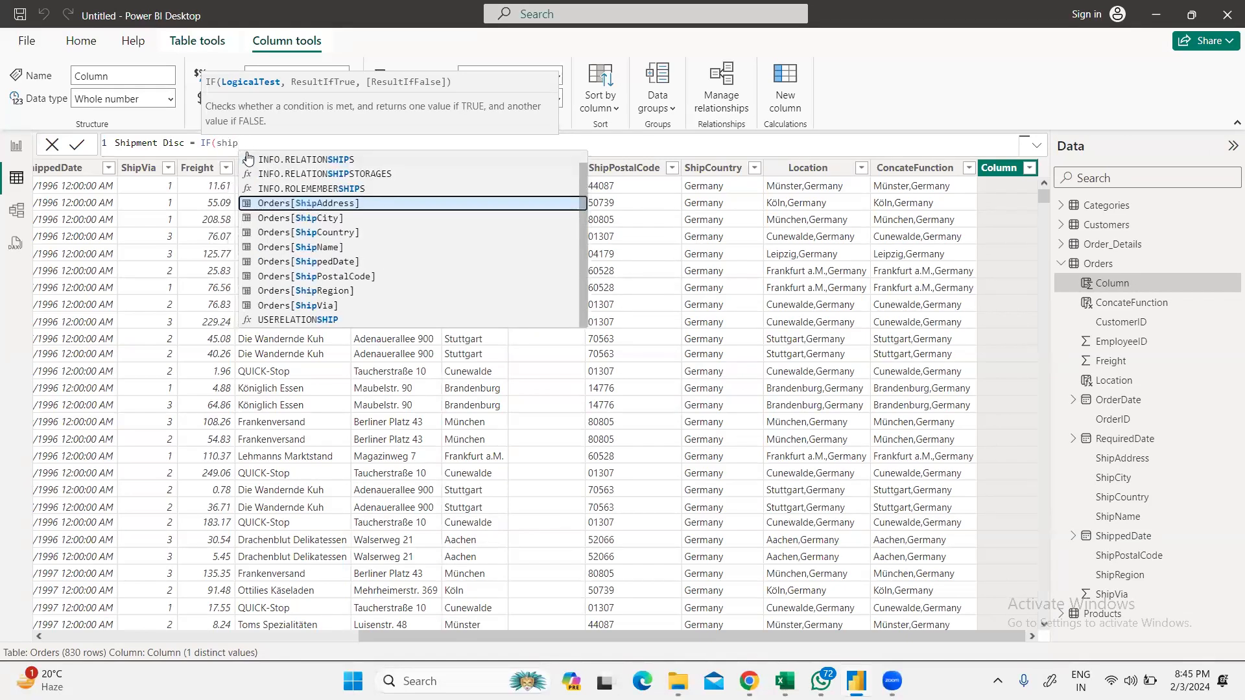
{"action": "key", "text": "Down"}
{"action": "key", "text": "Down"}
{"action": "key", "text": "Down"}
{"action": "key", "text": "Down"}
{"action": "key", "text": "Down"}
{"action": "key", "text": "Down"}
{"action": "key", "text": "Down"}
{"action": "key", "text": "Tab"}
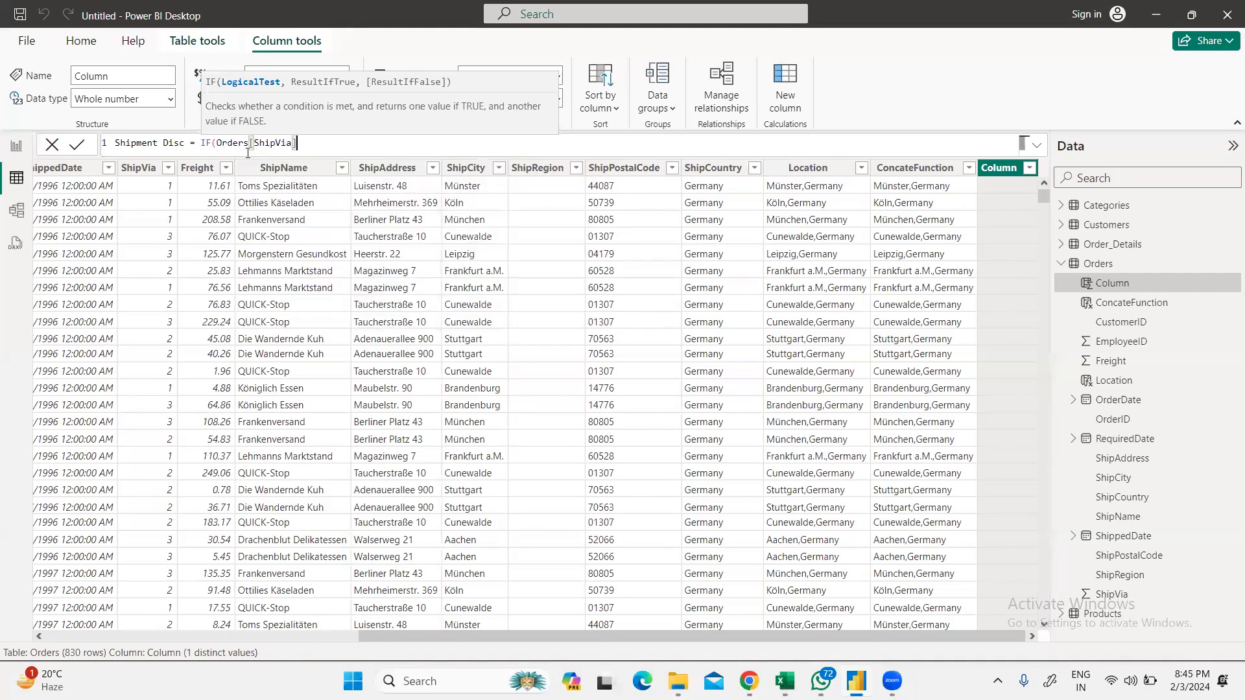
{"action": "type", "text": "= 1, "}
Step: Complete the Shipment Disc IF formula with "A" as the true result and "B" as the false result, and commit it
{"action": "type", "text": "\""}
{"action": "type", "text": " A"}
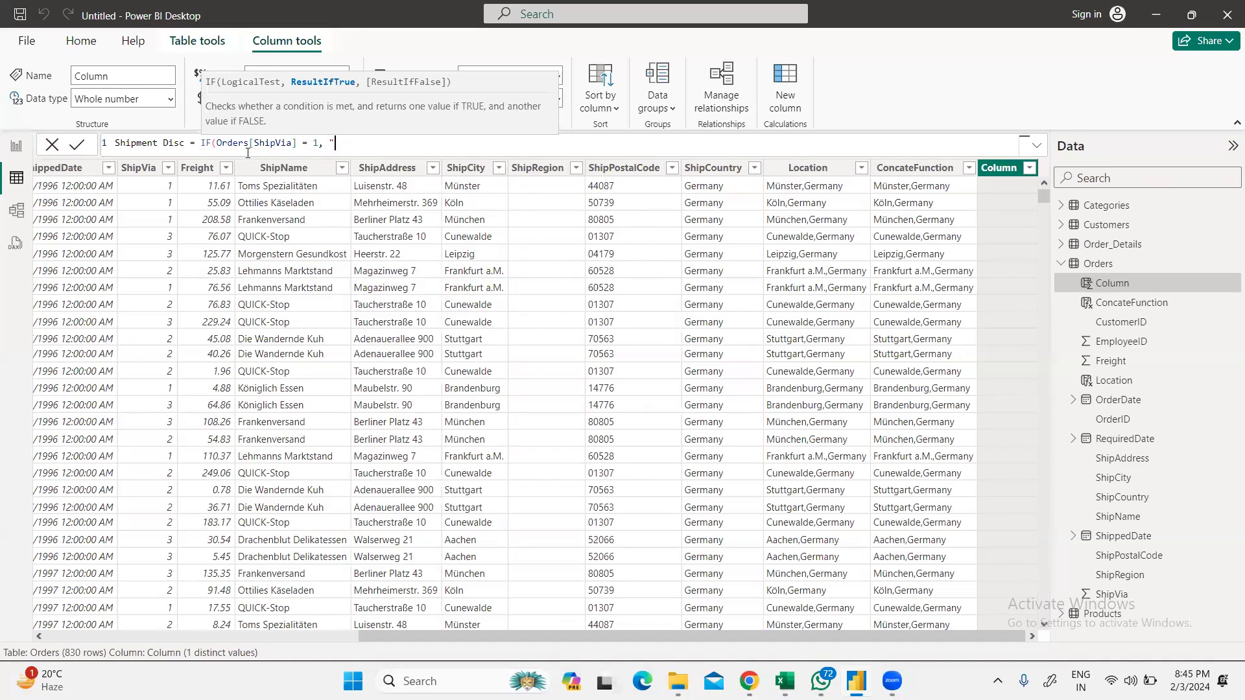
{"action": "type", "text": "A\", B"}
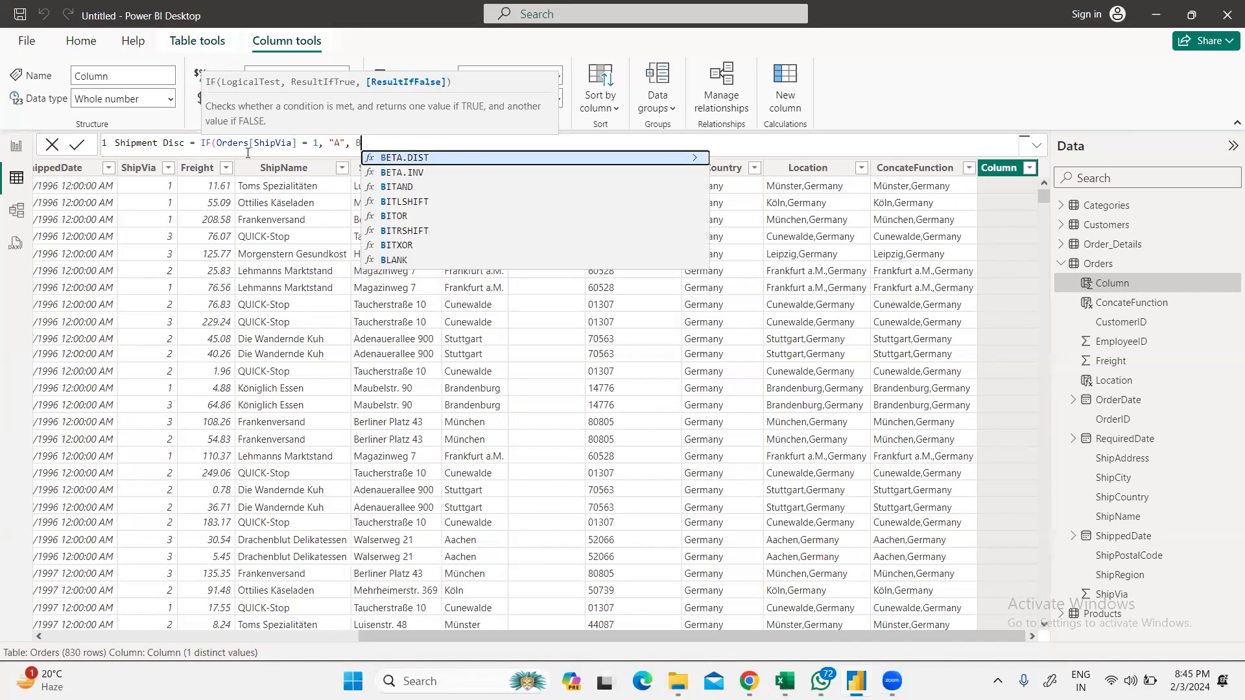
{"action": "key", "text": "BackSpace"}
{"action": "type", "text": "\"B"}
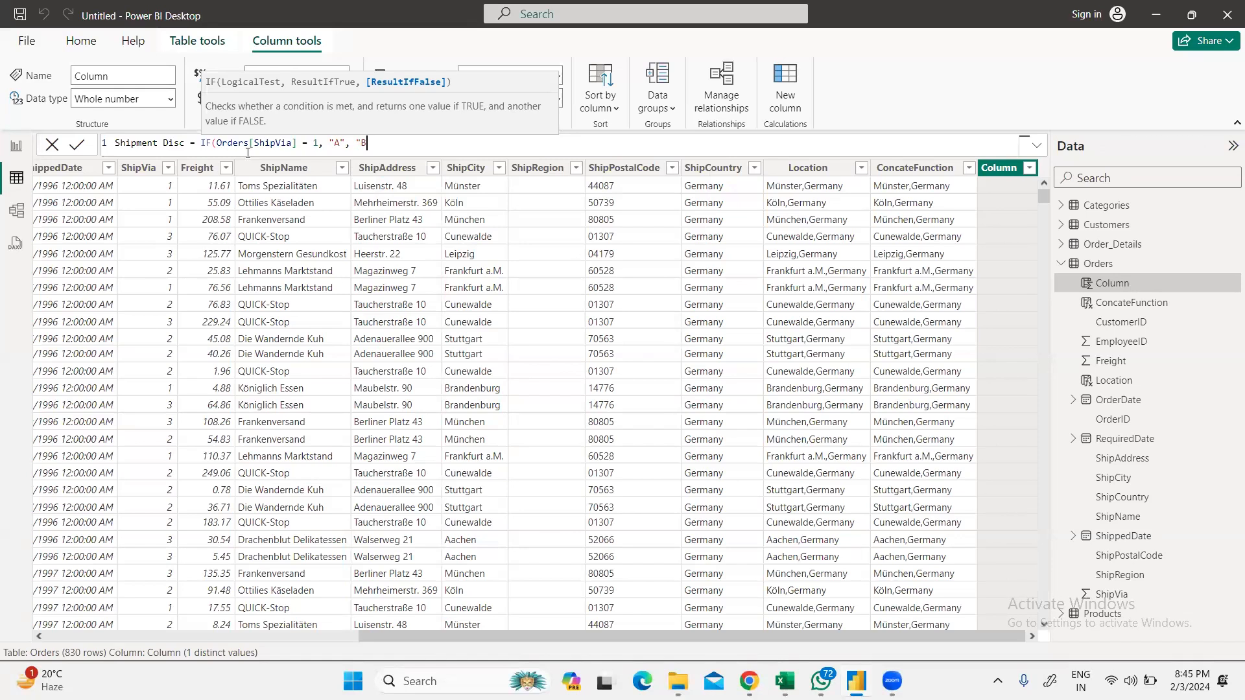
{"action": "type", "text": "\")"}
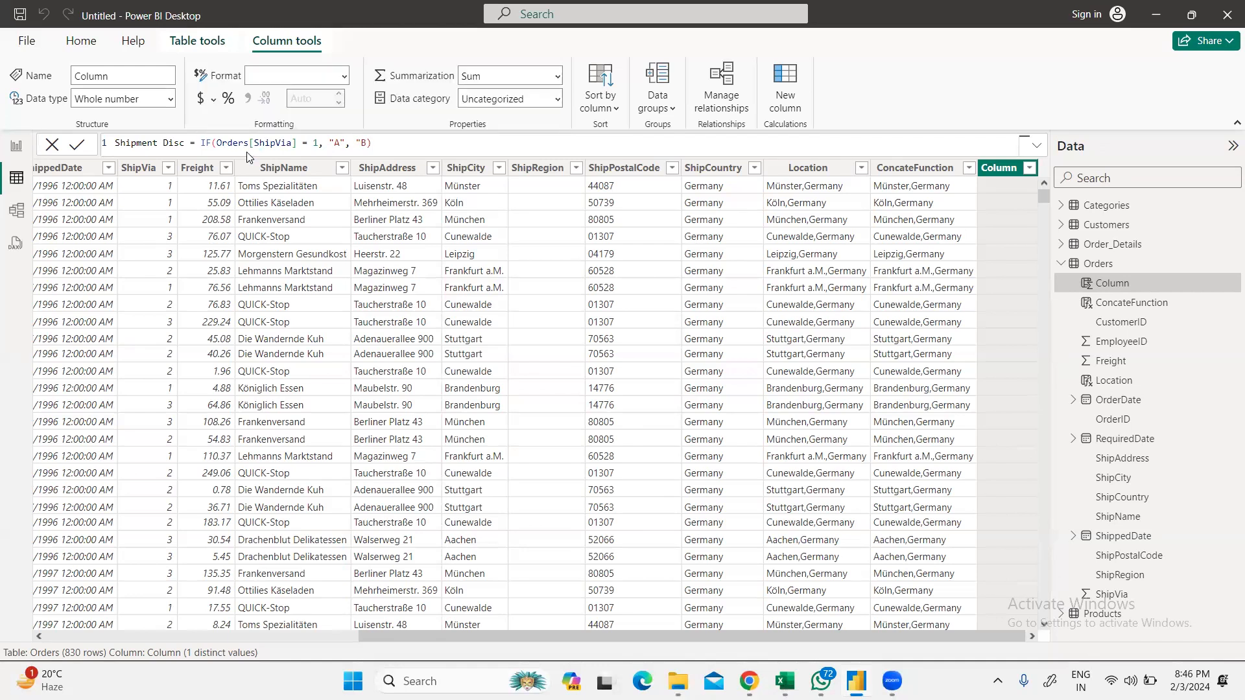
{"action": "key", "text": "Return"}
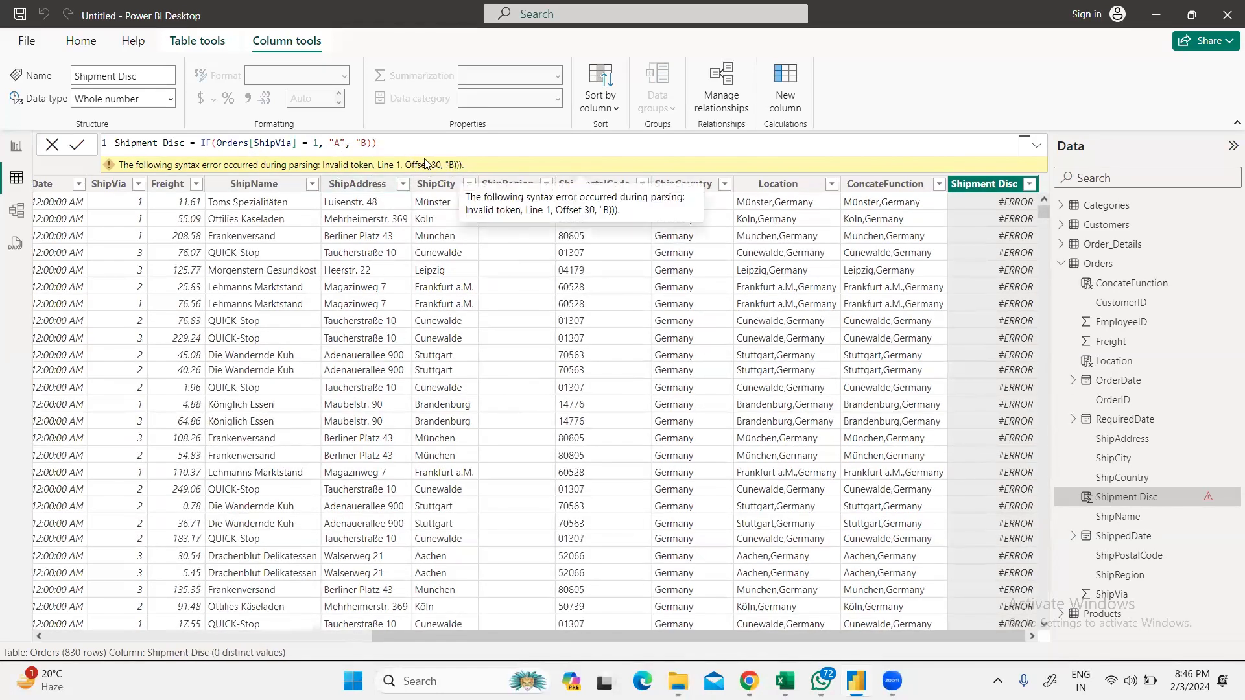
Step: Correct the formula by adding the missing quotation mark after B and removing the extra closing parenthesis, and commit it
{"action": "left_click", "coordinate": [365, 144]}
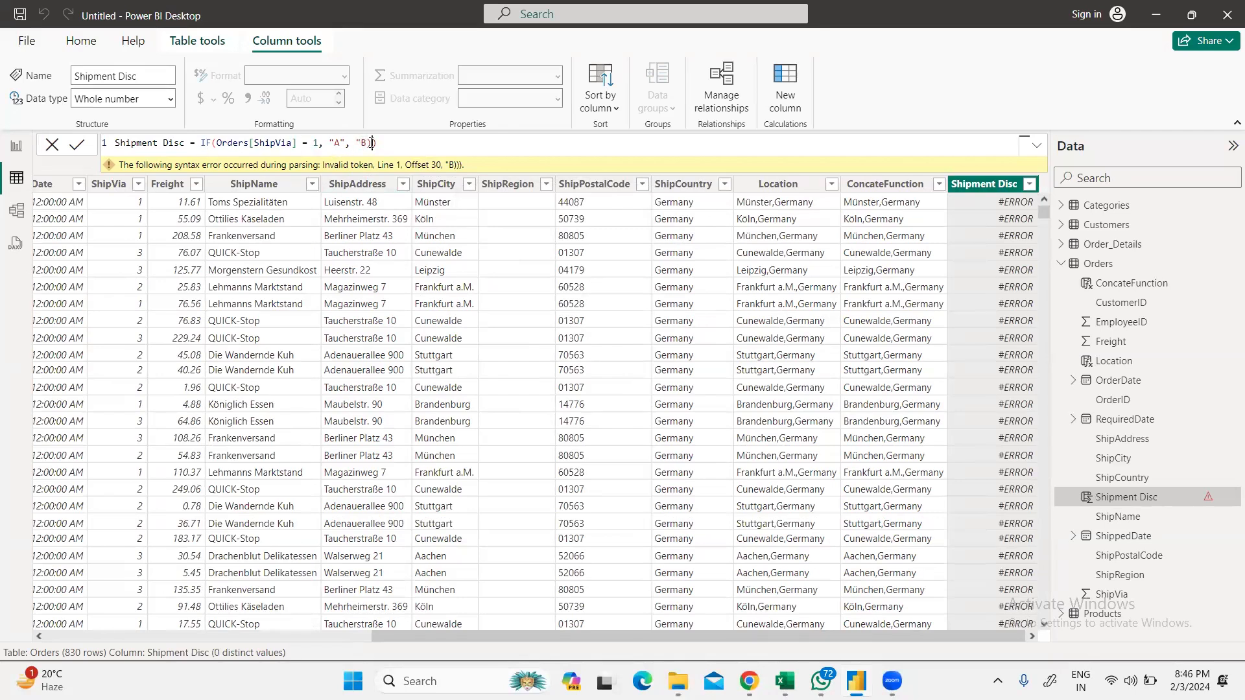
{"action": "type", "text": "\""}
{"action": "key", "text": "Return"}
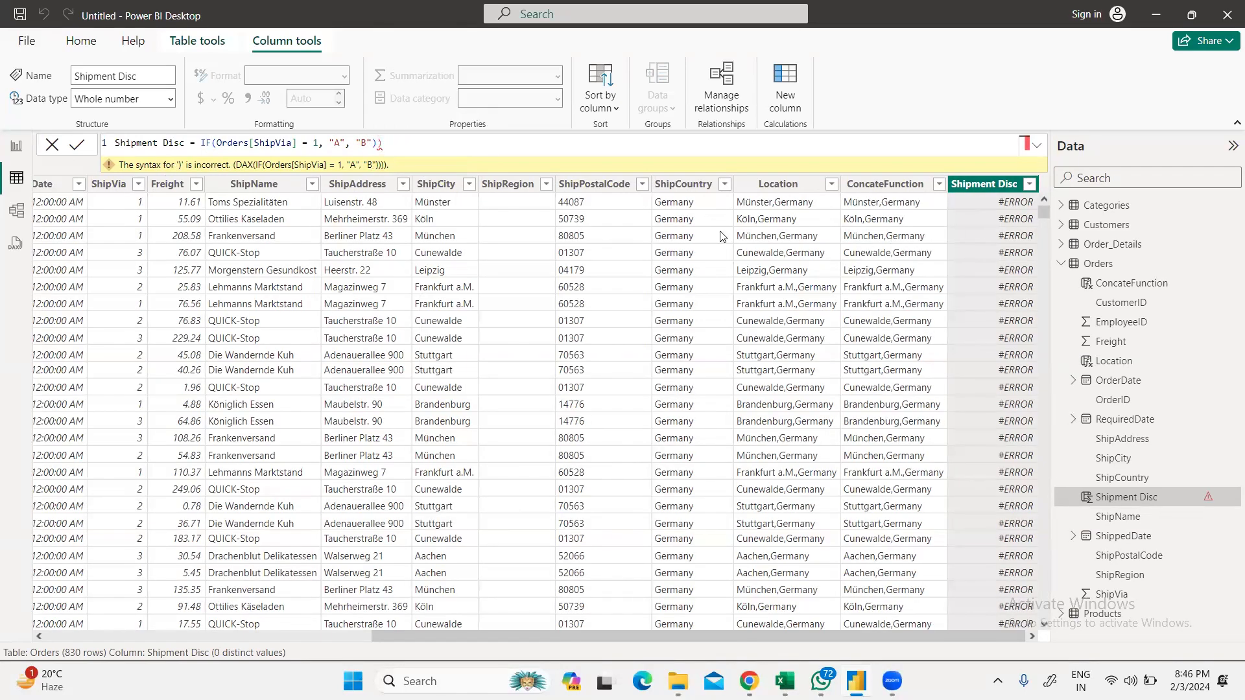
{"action": "left_click", "coordinate": [390, 148]}
{"action": "key", "text": "BackSpace"}
{"action": "key", "text": "Return"}
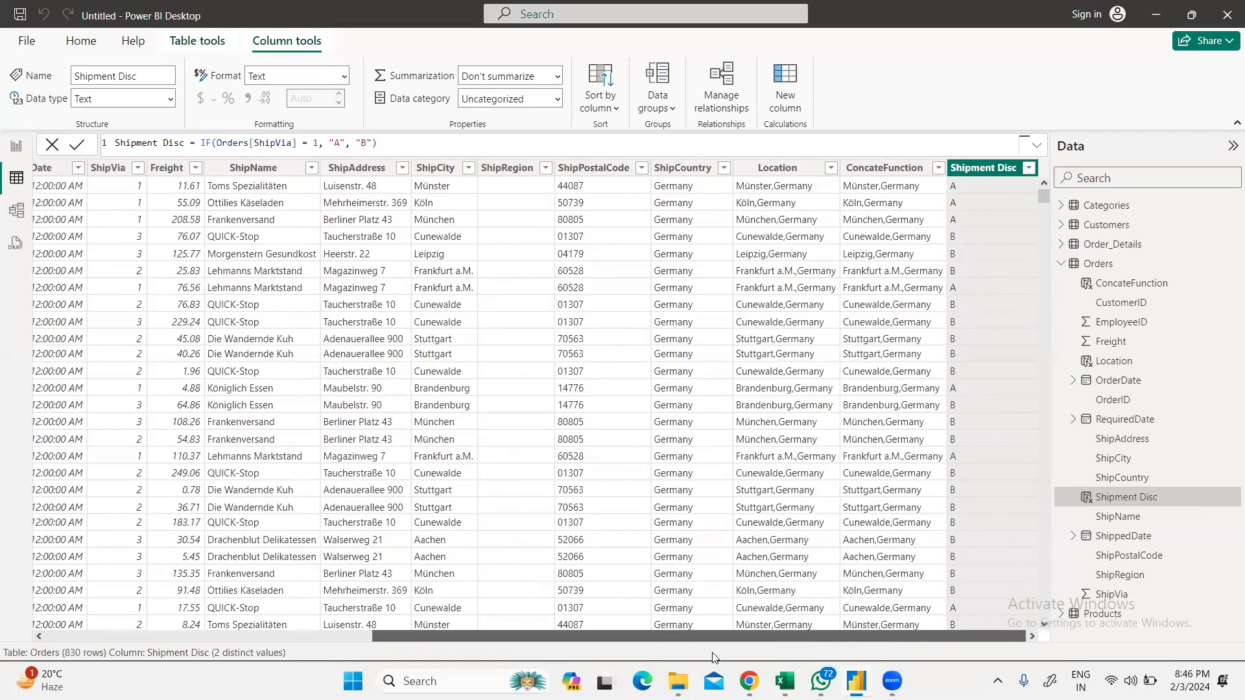
{"action": "scroll", "coordinate": [713, 655], "scroll_direction": "left", "scroll_amount": 1}
{"action": "left_click_drag", "start_coordinate": [661, 652], "coordinate": [868, 652]}
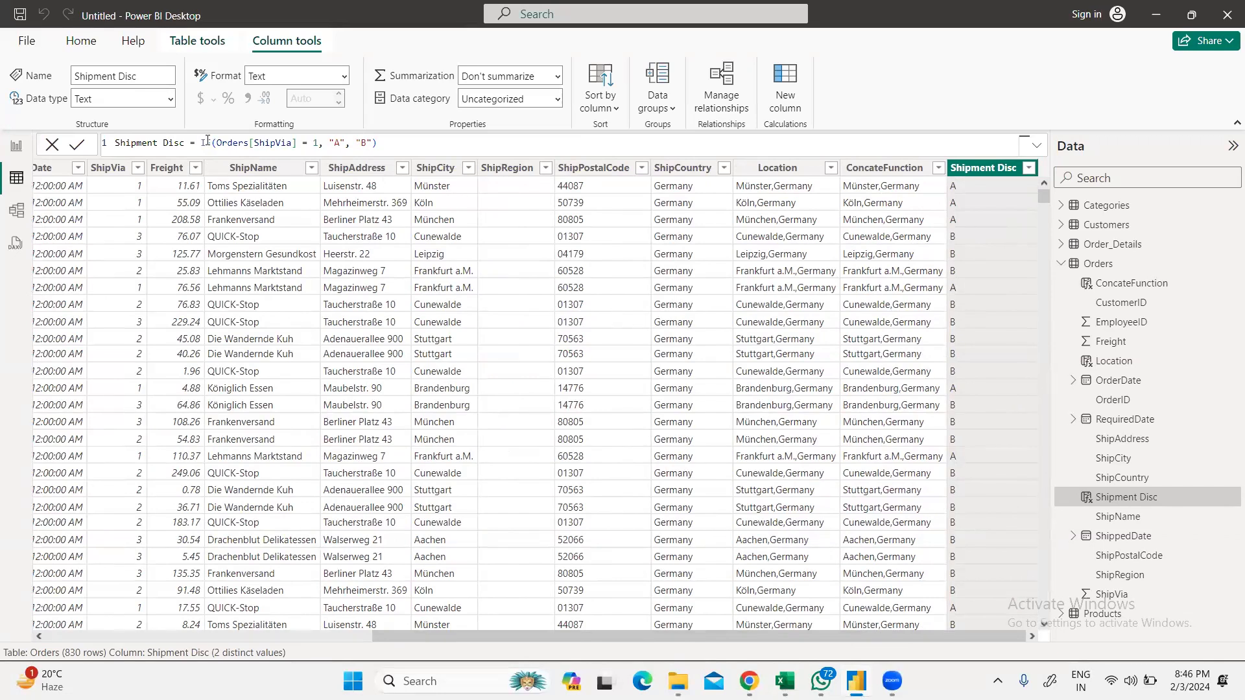
Step: Replace the formula's true result with "Air" and its false result with "Water"
{"action": "left_click", "coordinate": [351, 143]}
{"action": "type", "text": ")"}
{"action": "key", "text": "BackSpace"}
{"action": "double_click", "coordinate": [336, 140]}
{"action": "type", "text": "Alt"}
{"action": "key", "text": "BackSpace"}
{"action": "type", "text": "r"}
{"action": "double_click", "coordinate": [375, 144]}
{"action": "key", "text": "BackSpace"}
{"action": "type", "text": "Water"}
Step: Delete the "Water" result and the closing parenthesis that follow the "Air" argument
{"action": "type", "text": "if"}
{"action": "key", "text": "BackSpace"}
{"action": "key", "text": "BackSpace"}
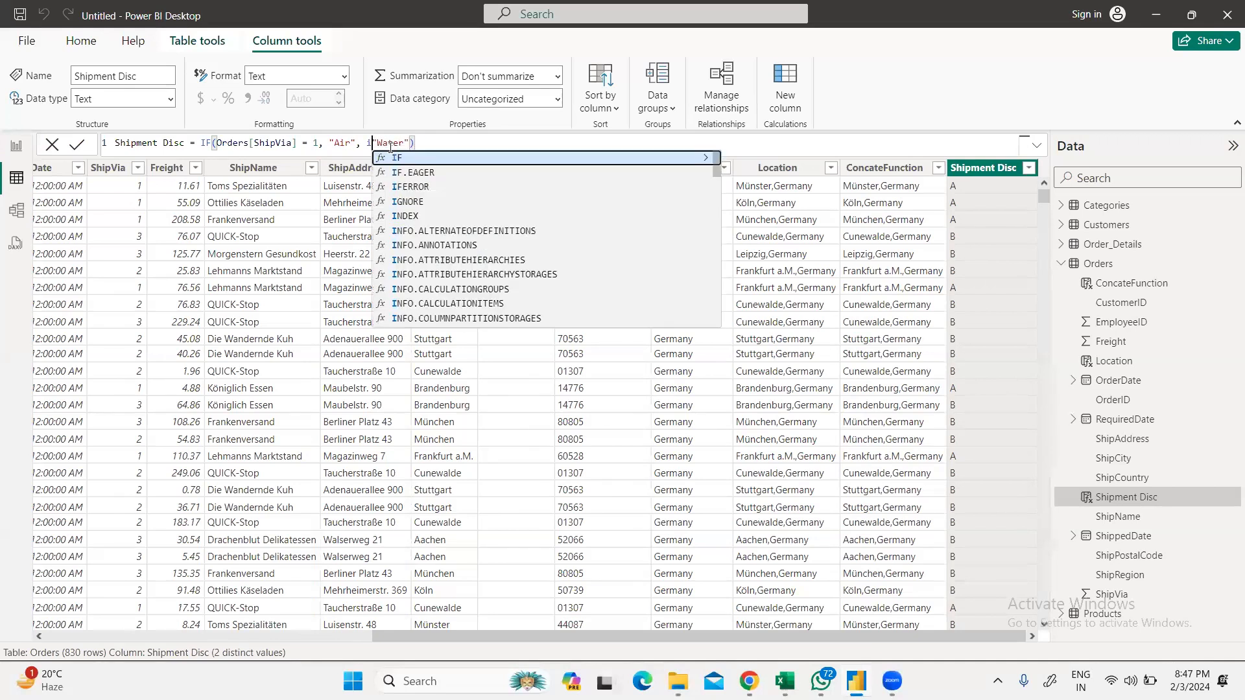
{"action": "left_click", "coordinate": [427, 144]}
{"action": "key", "text": "BackSpace"}
{"action": "key", "text": "BackSpace"}
{"action": "key", "text": "BackSpace"}
{"action": "key", "text": "BackSpace"}
{"action": "key", "text": "BackSpace"}
{"action": "key", "text": "BackSpace"}
{"action": "key", "text": "BackSpace"}
{"action": "key", "text": "BackSpace"}
{"action": "key", "text": "BackSpace"}
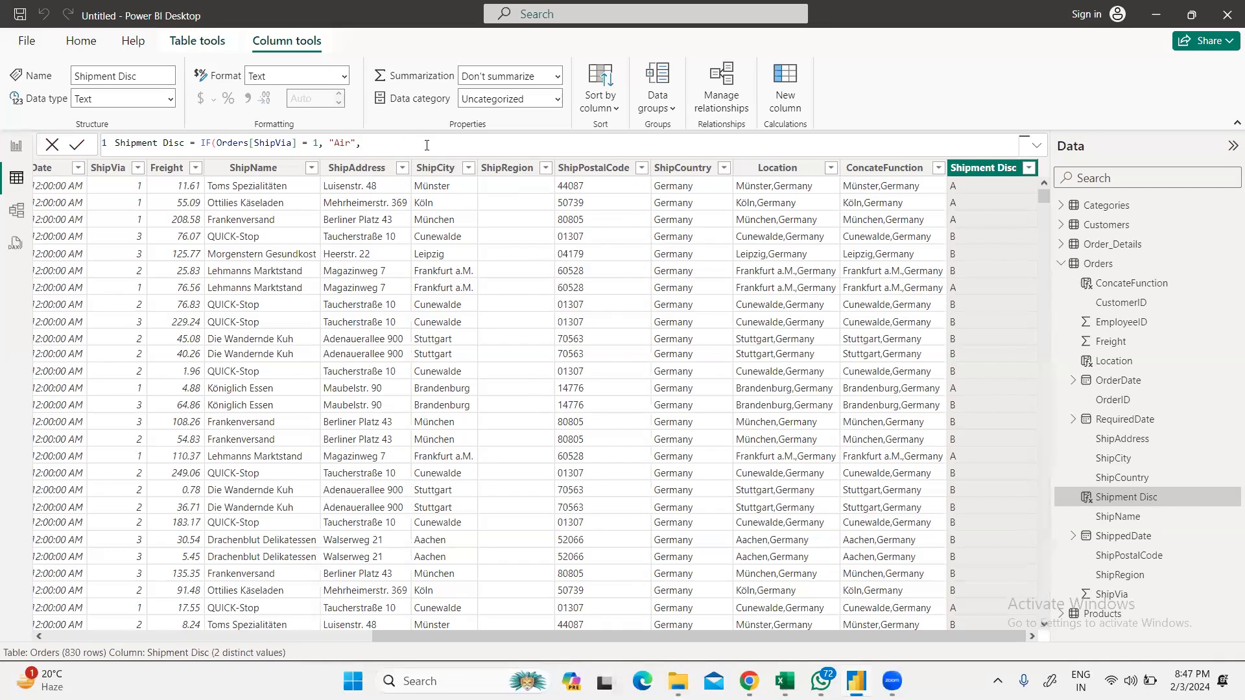
Step: Insert a nested IF function as the outer IF's false result, directly after "Air"
{"action": "key", "text": "BackSpace"}
{"action": "type", "text": ")"}
{"action": "type", "text": ", "}
{"action": "type", "text": "i"}
{"action": "key", "text": "BackSpace"}
{"action": "key", "text": "BackSpace"}
{"action": "key", "text": "BackSpace"}
{"action": "key", "text": "BackSpace"}
{"action": "type", "text": ", if"}
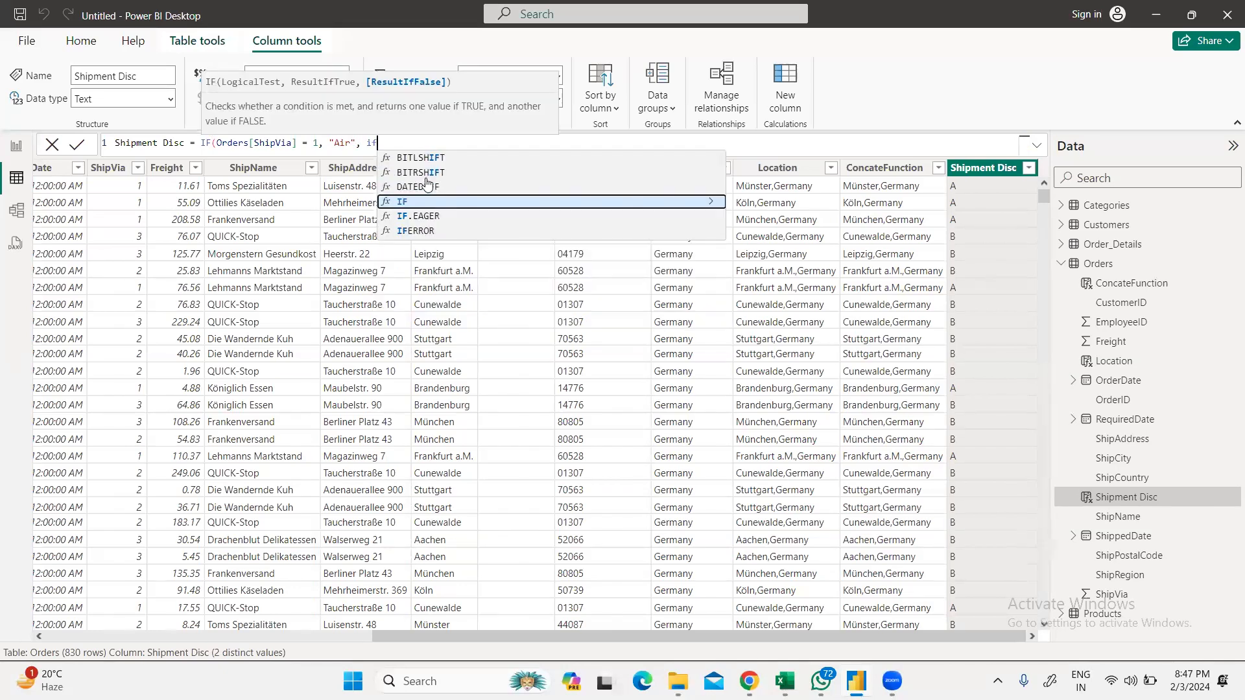
{"action": "key", "text": "Tab"}
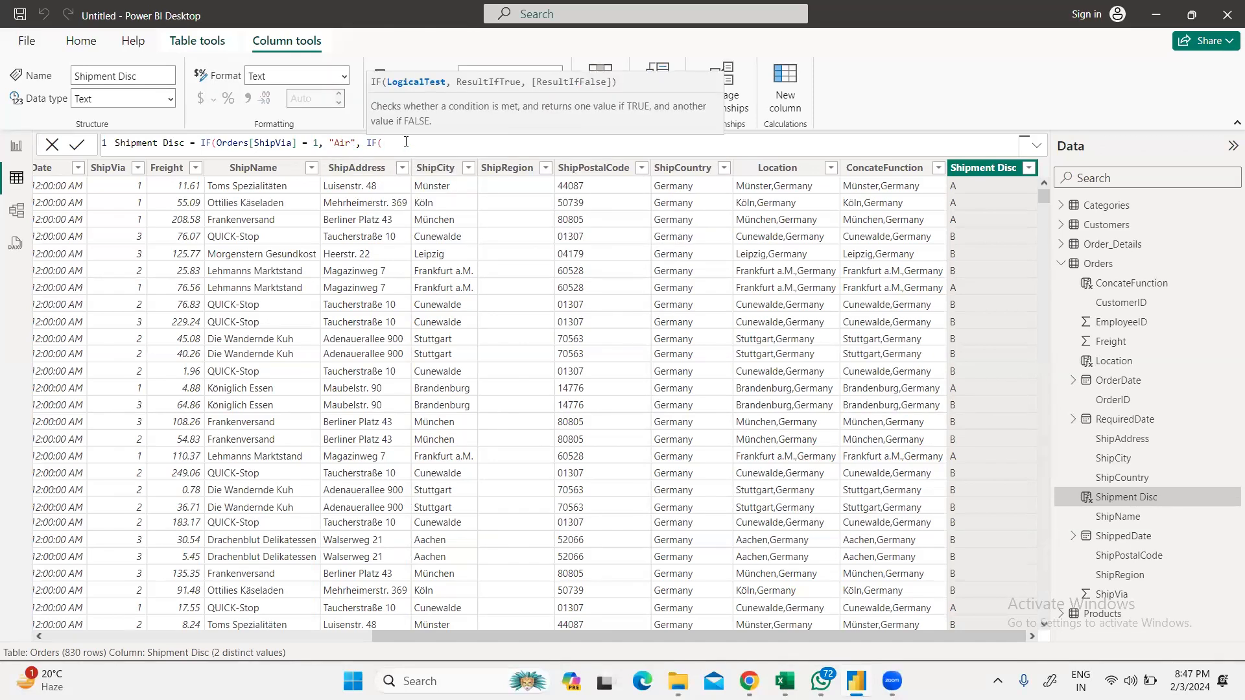
Step: Copy the Orders[ShipVia] reference from the outer IF into the nested IF's logical test
{"action": "double_click", "coordinate": [262, 142]}
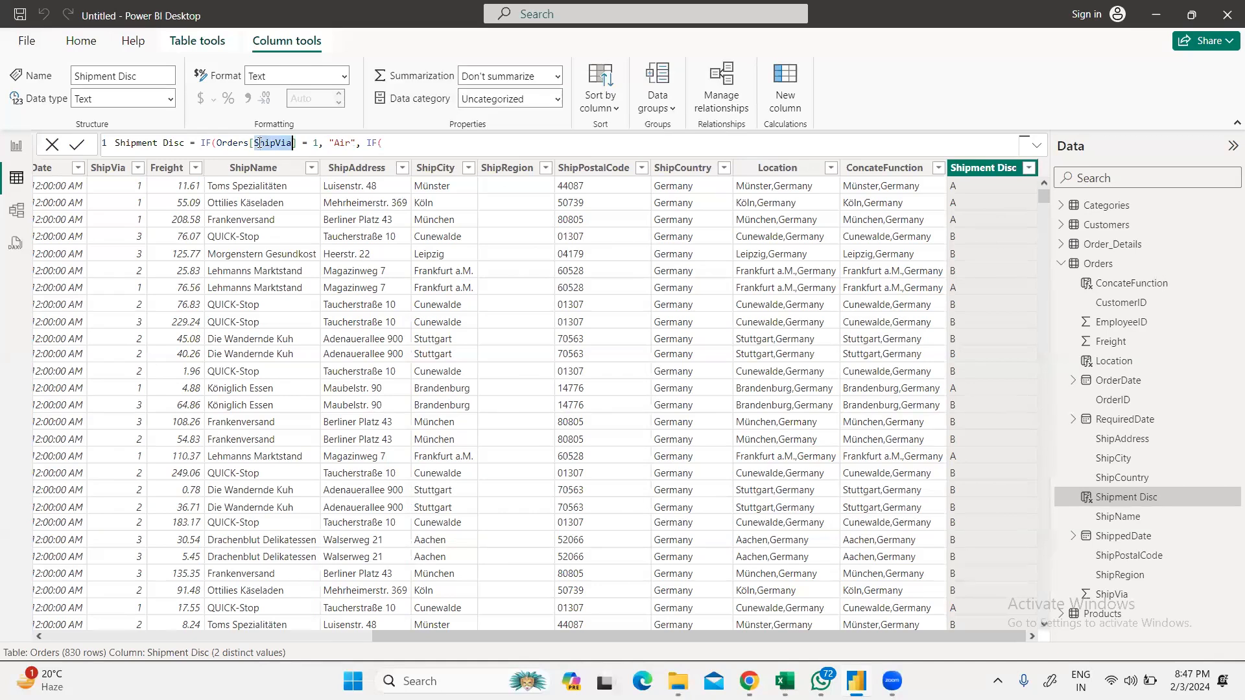
{"action": "left_click_drag", "start_coordinate": [218, 143], "coordinate": [296, 145]}
{"action": "key", "text": "ctrl+c"}
{"action": "left_click", "coordinate": [382, 142]}
{"action": "key", "text": "ctrl+v"}
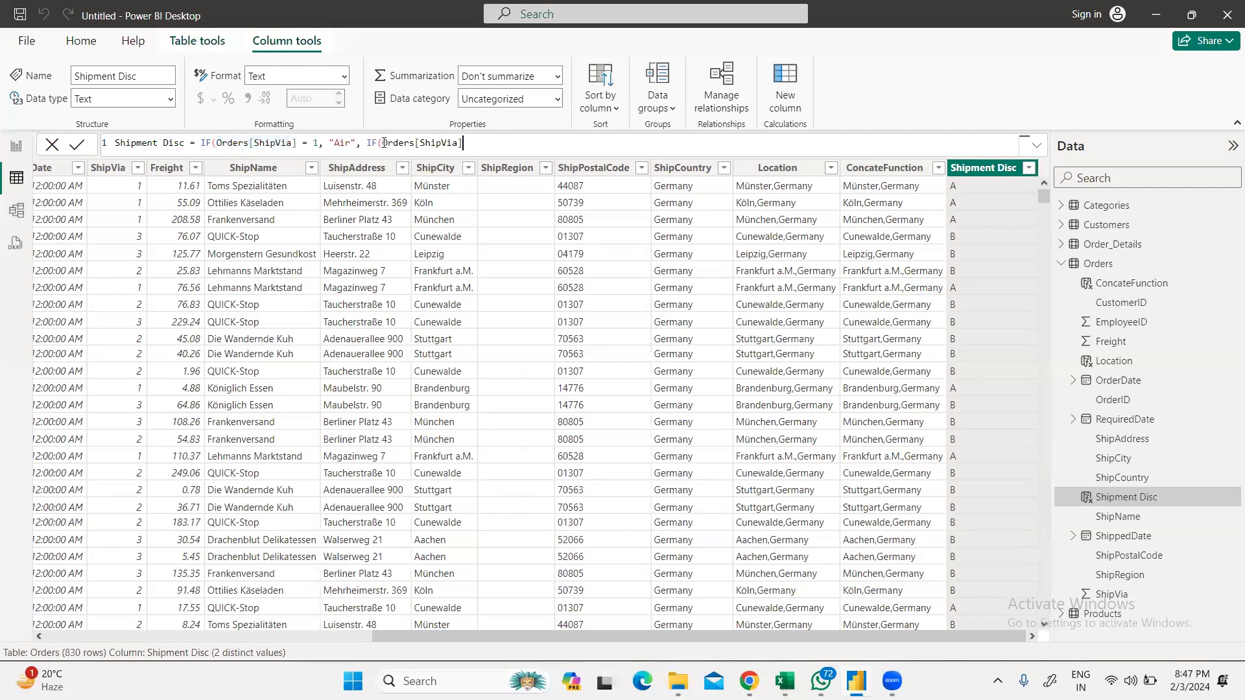
Step: Make the nested IF test for ShipVia = 2 with "Water" as its true result, and commit the formula
{"action": "type", "text": "="}
{"action": "type", "text": " 2,"}
{"action": "key", "text": "BackSpace"}
{"action": "type", "text": ","}
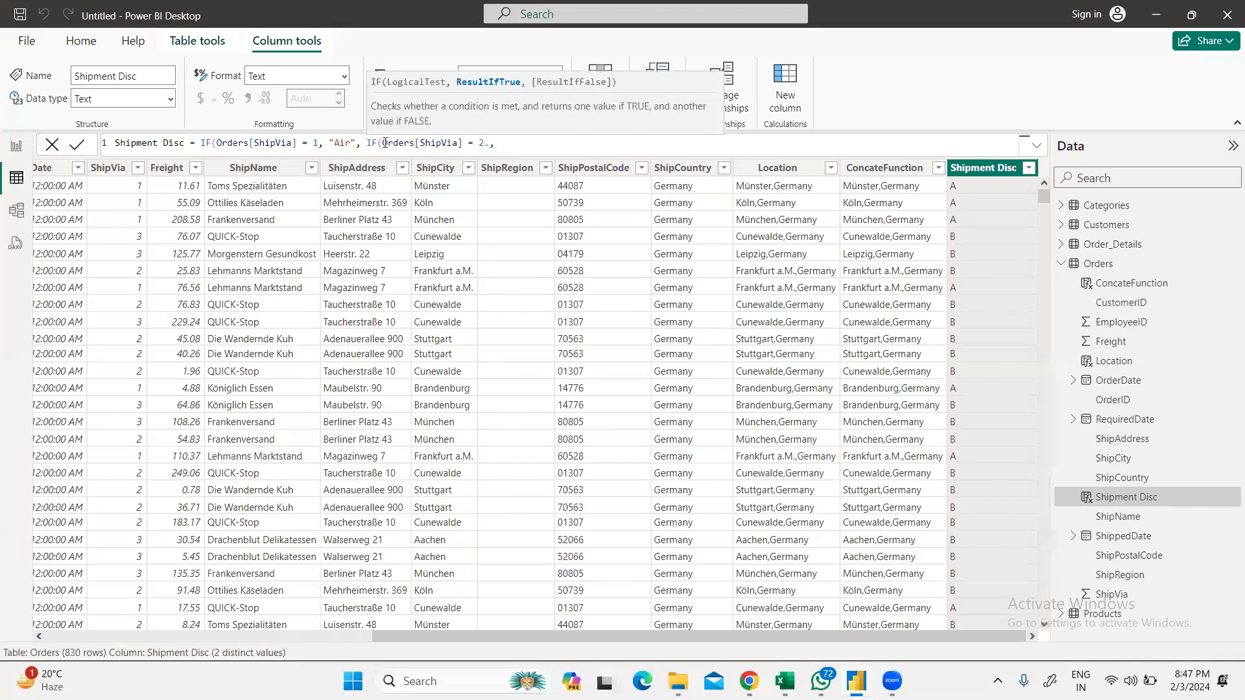
{"action": "key", "text": "BackSpace"}
{"action": "key", "text": "BackSpace"}
{"action": "type", "text": ", \"Water\")"}
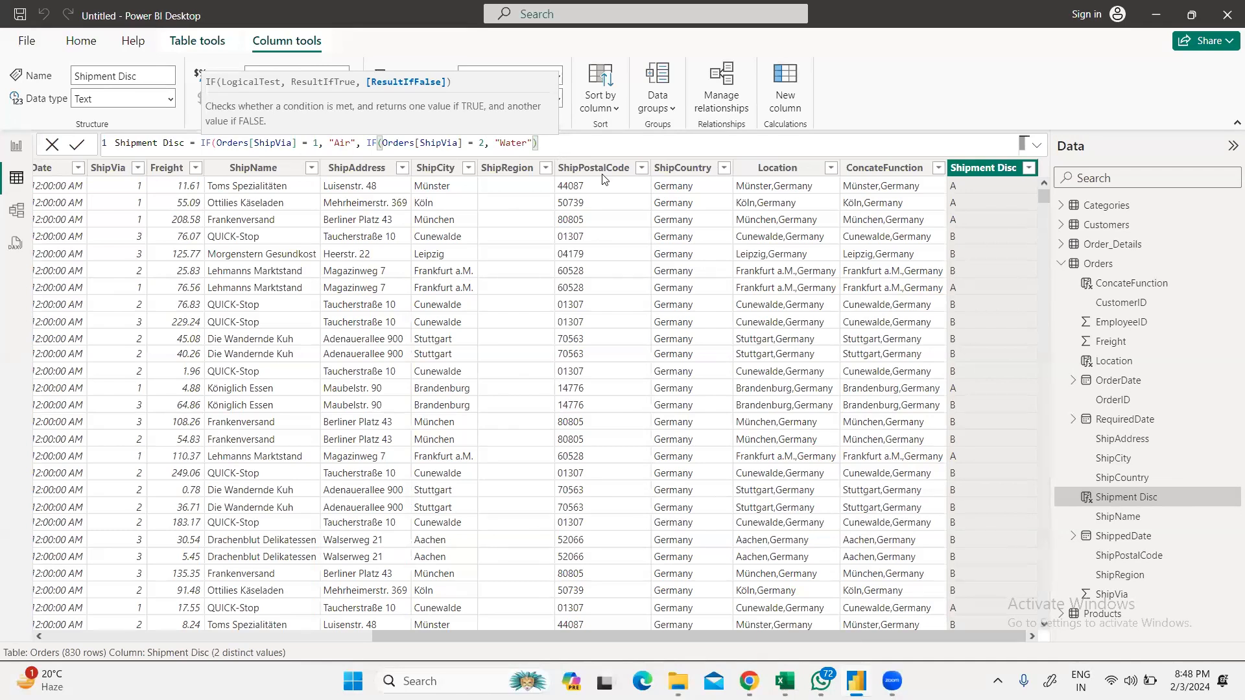
{"action": "key", "text": "Return"}
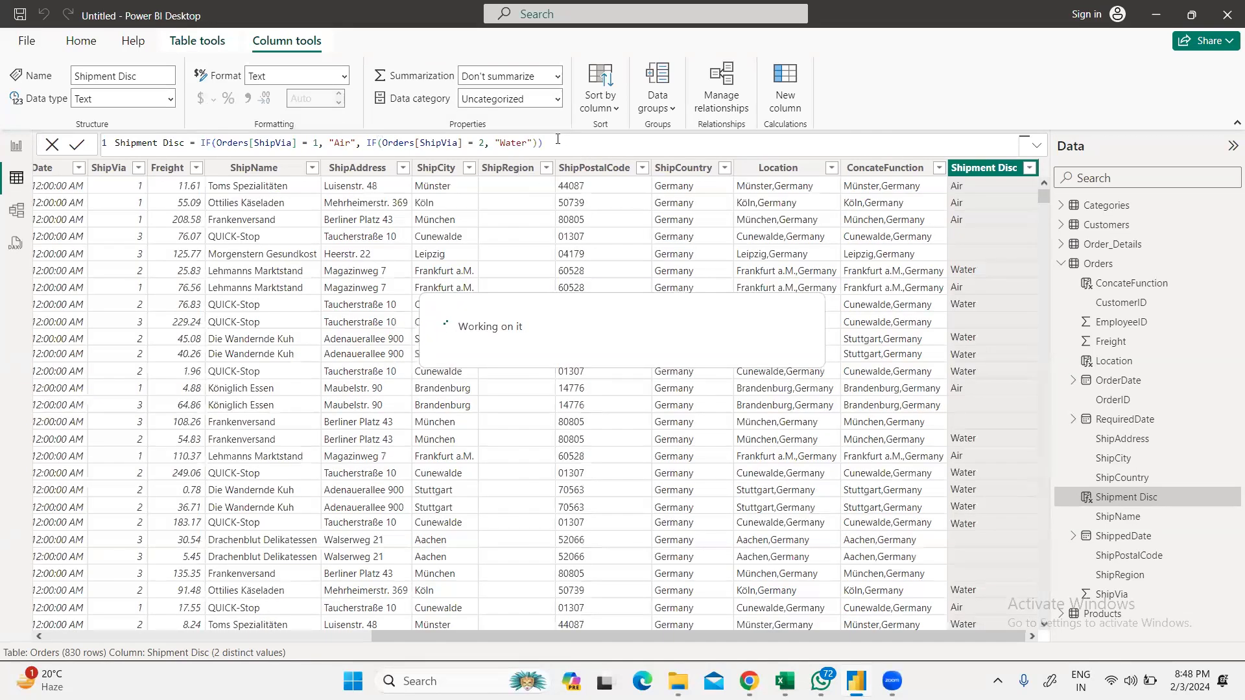
Step: Add "Land" as the nested IF's false result and commit the Shipment Disc formula
{"action": "left_click", "coordinate": [585, 155]}
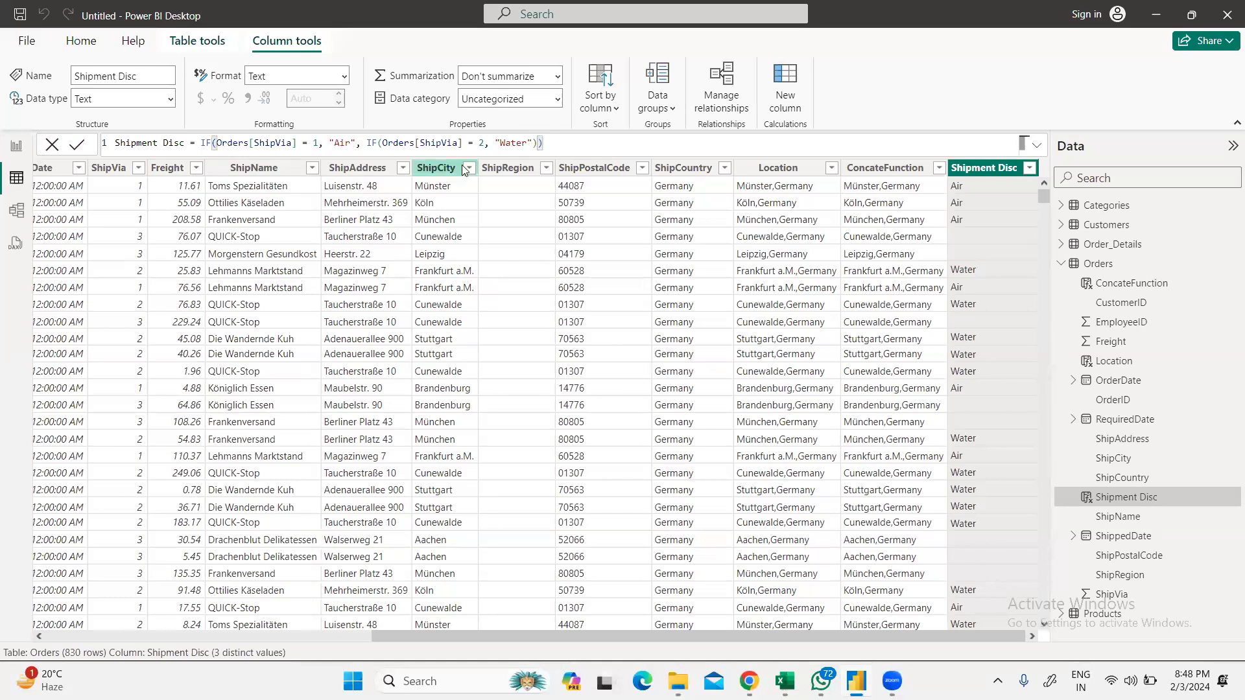
{"action": "left_click", "coordinate": [537, 141]}
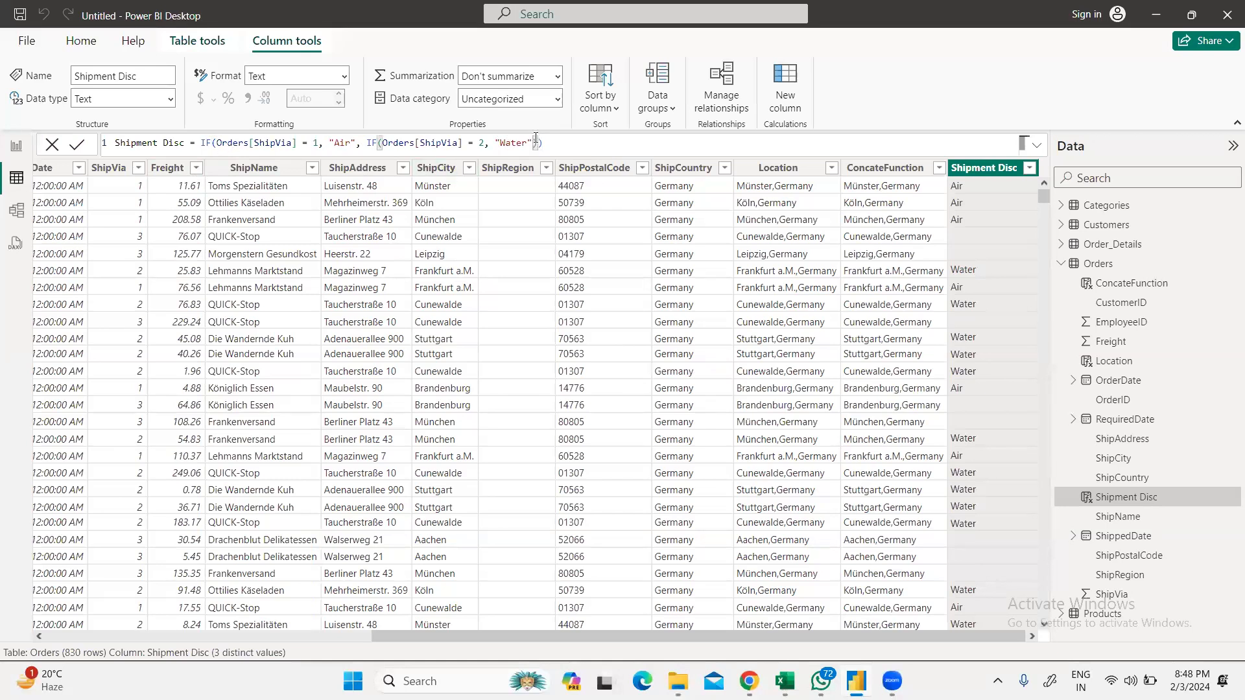
{"action": "type", "text": ", \"La"}
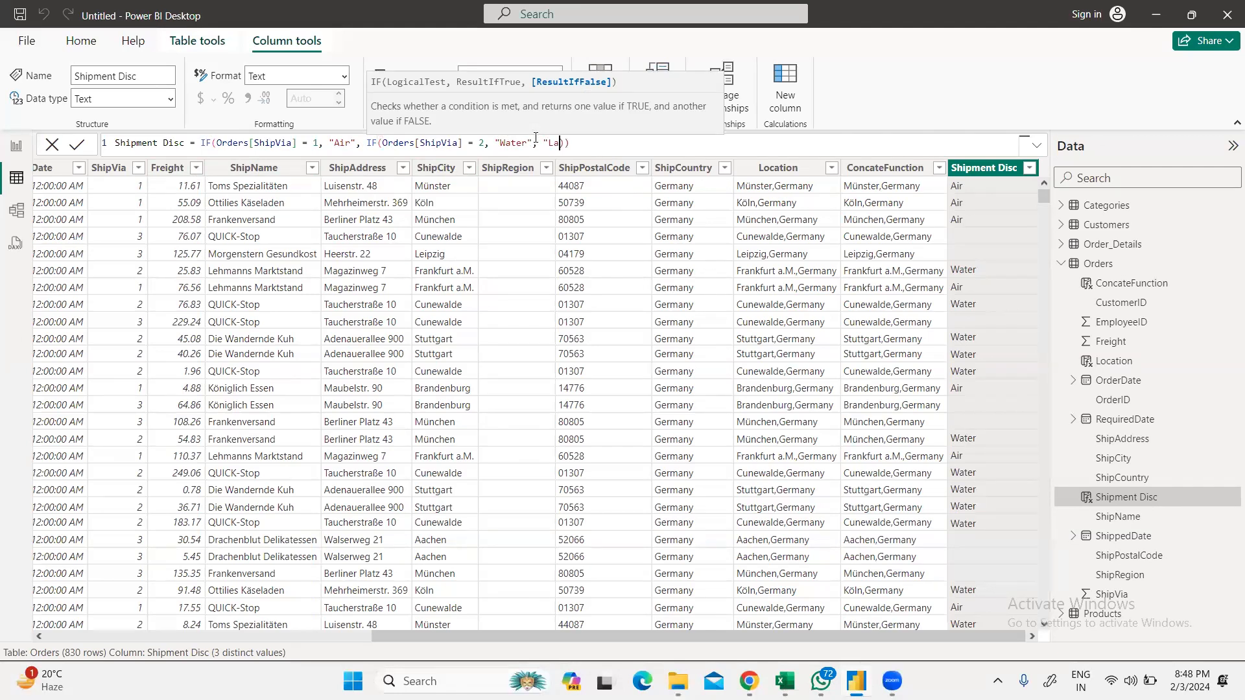
{"action": "type", "text": "md)"}
{"action": "key", "text": "BackSpace"}
{"action": "key", "text": "BackSpace"}
{"action": "key", "text": "BackSpace"}
{"action": "type", "text": "nd"}
{"action": "key", "text": "Return"}
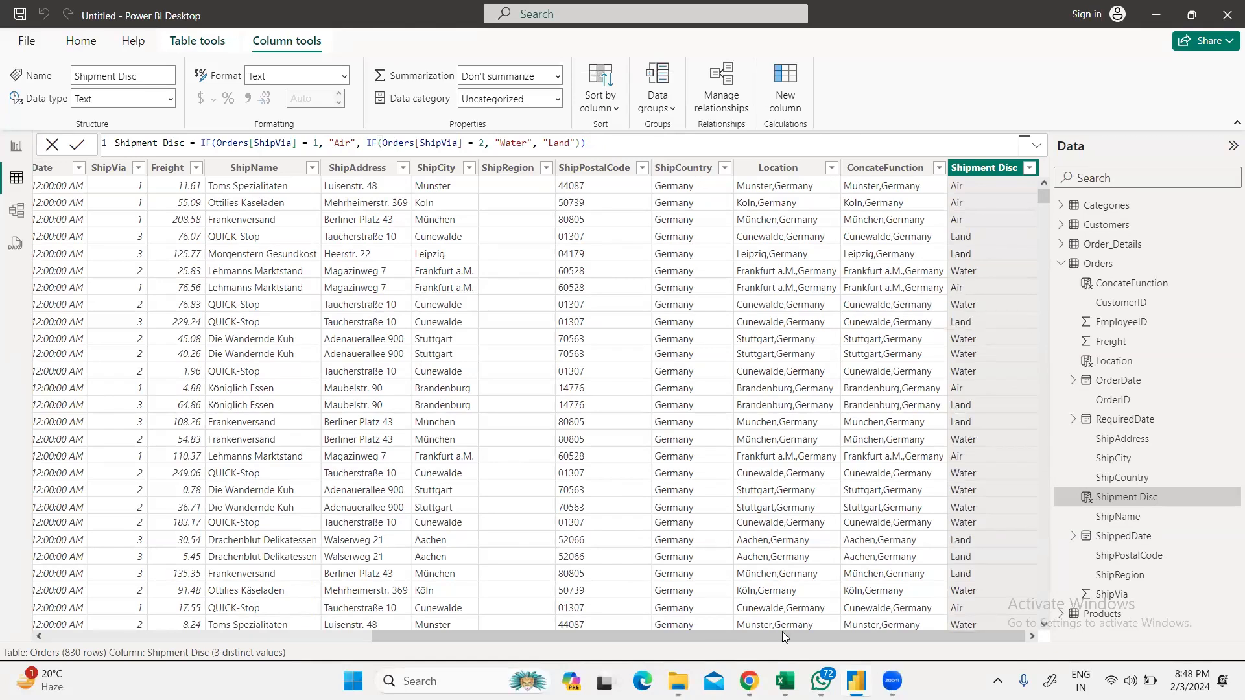
Step: Select and copy the entire Shipment Disc formula, including the column name
{"action": "scroll", "coordinate": [782, 635], "scroll_direction": "left", "scroll_amount": 4}
{"action": "scroll", "coordinate": [764, 644], "scroll_direction": "right", "scroll_amount": 4}
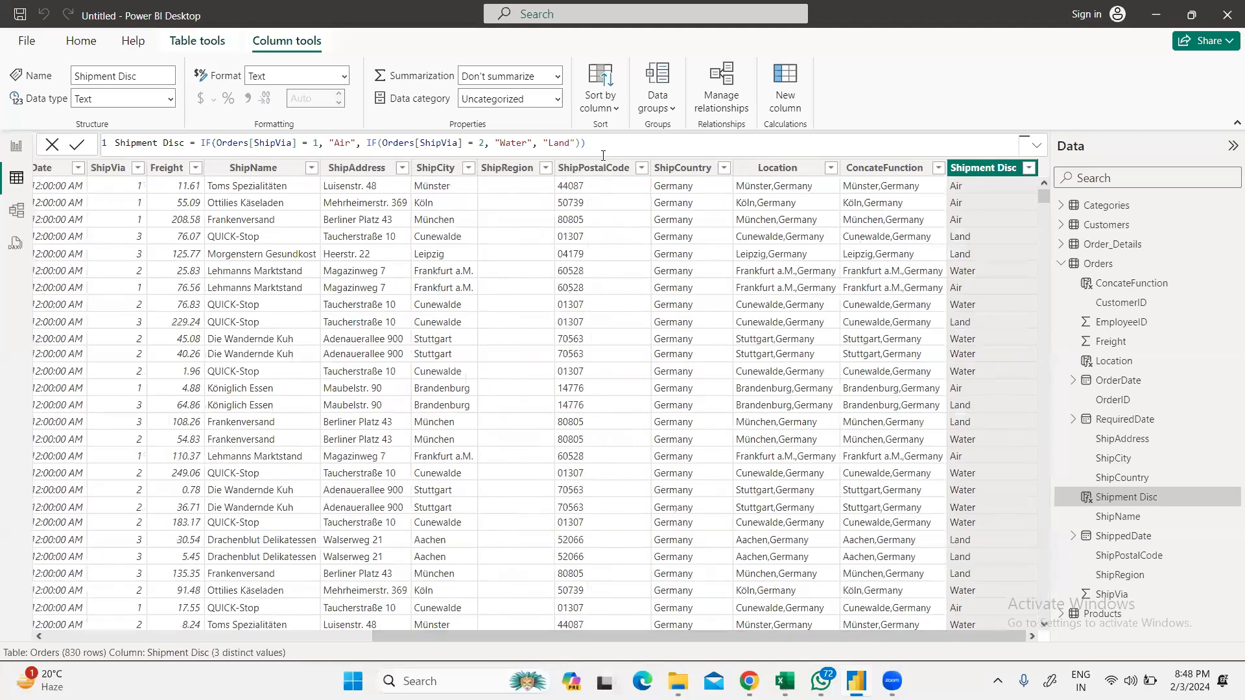
{"action": "left_click", "coordinate": [605, 145]}
{"action": "left_click_drag", "start_coordinate": [115, 143], "coordinate": [628, 127]}
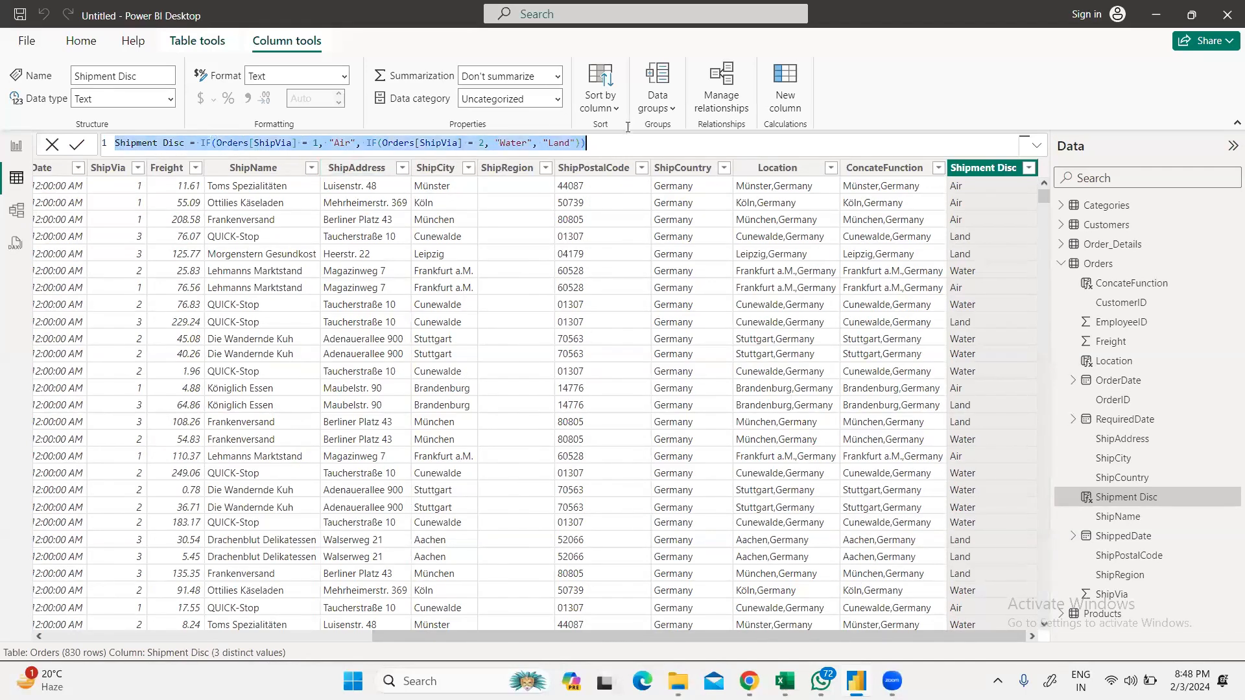
{"action": "left_click", "coordinate": [597, 142]}
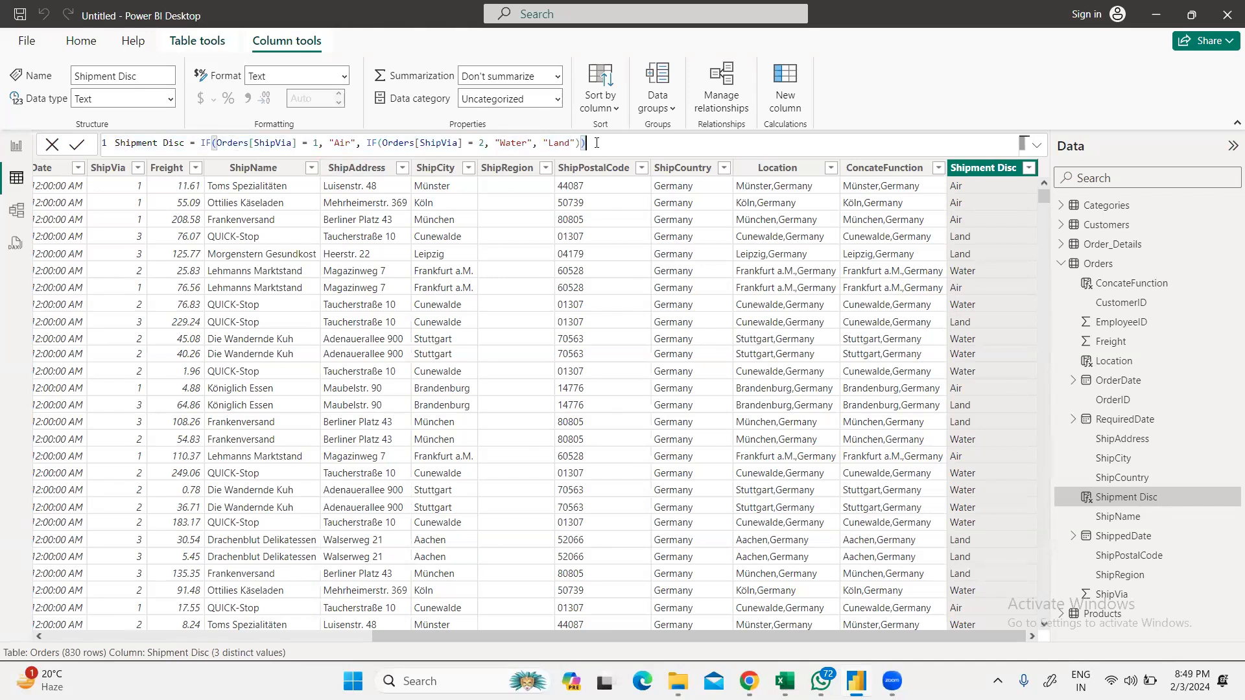
{"action": "left_click_drag", "start_coordinate": [596, 142], "coordinate": [116, 141]}
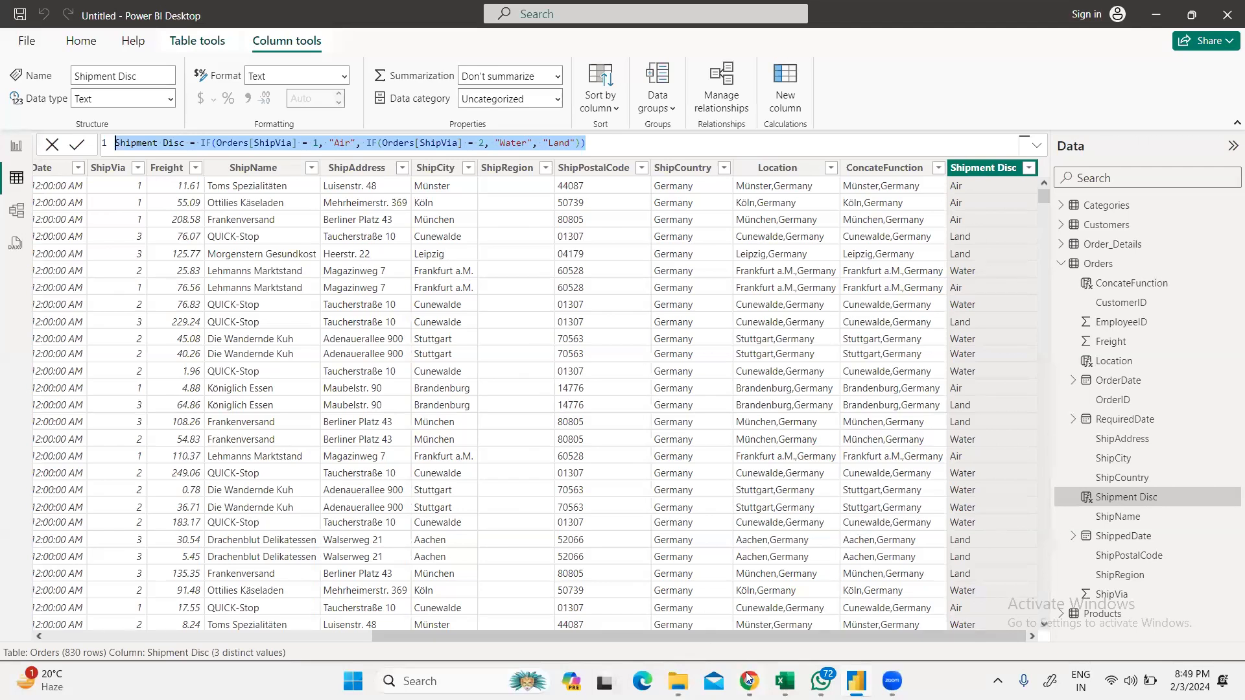
Step: Switch to Chrome, close the Gmail window and open a new browser window ready for a search
{"action": "mouse_move", "coordinate": [748, 678]}
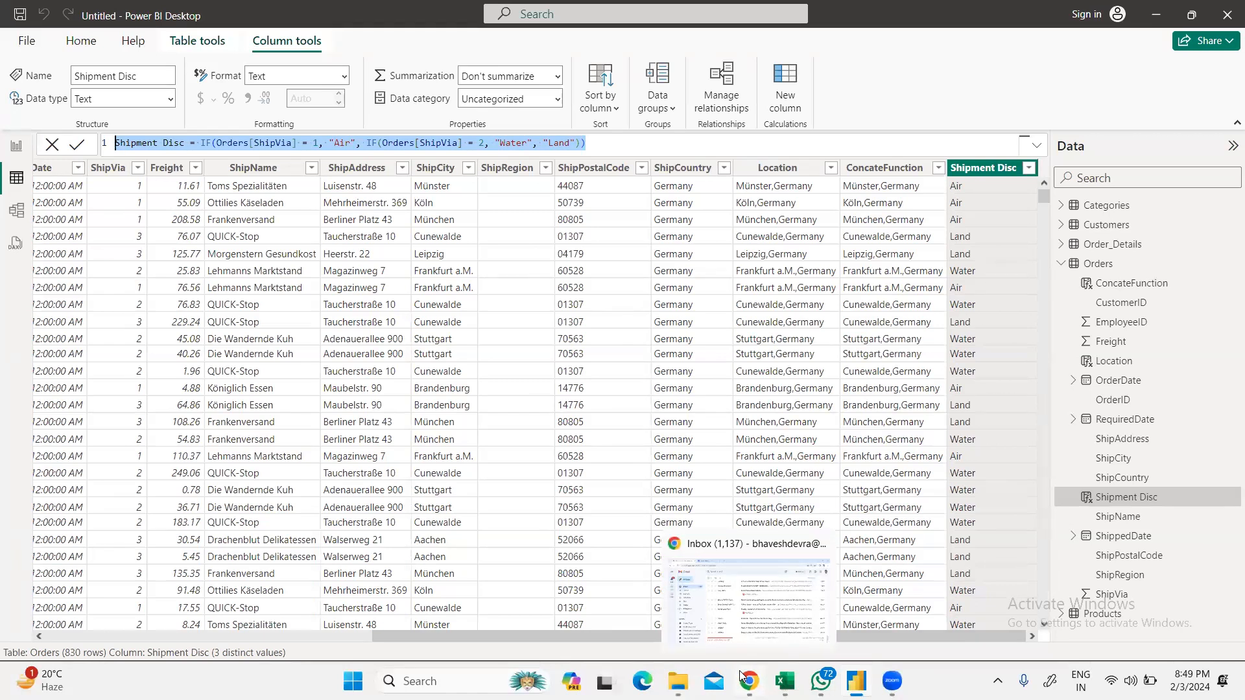
{"action": "left_click", "coordinate": [743, 677]}
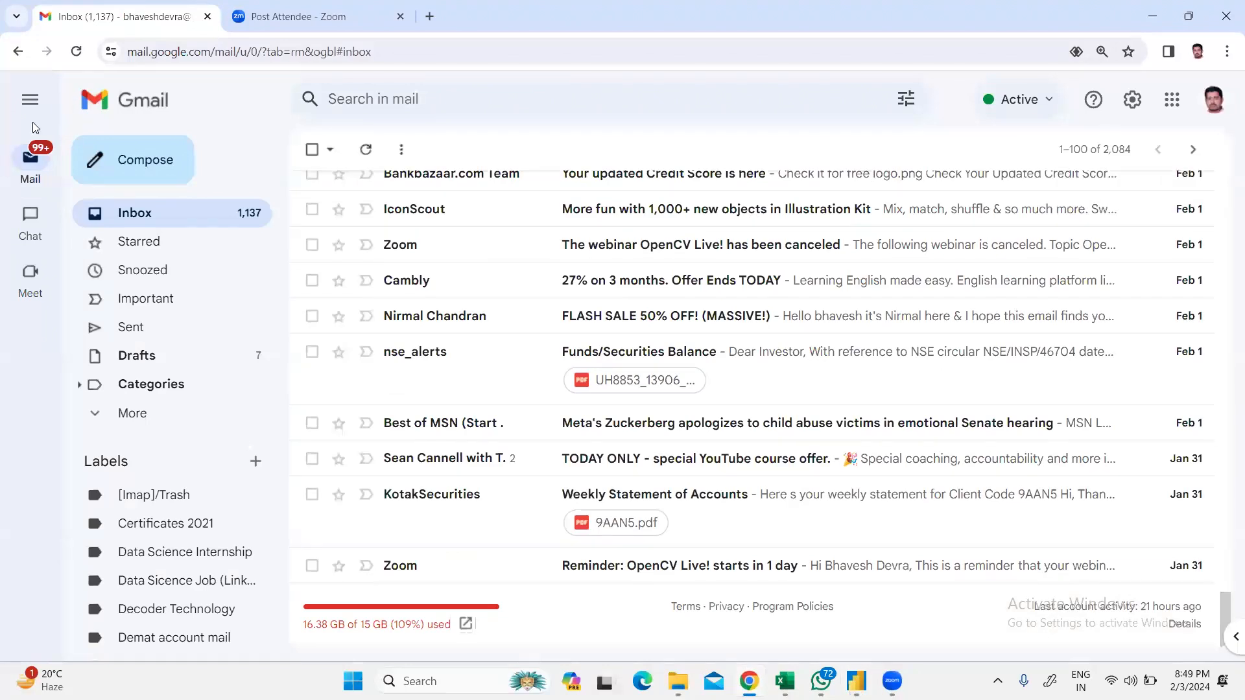
{"action": "left_click", "coordinate": [1227, 10]}
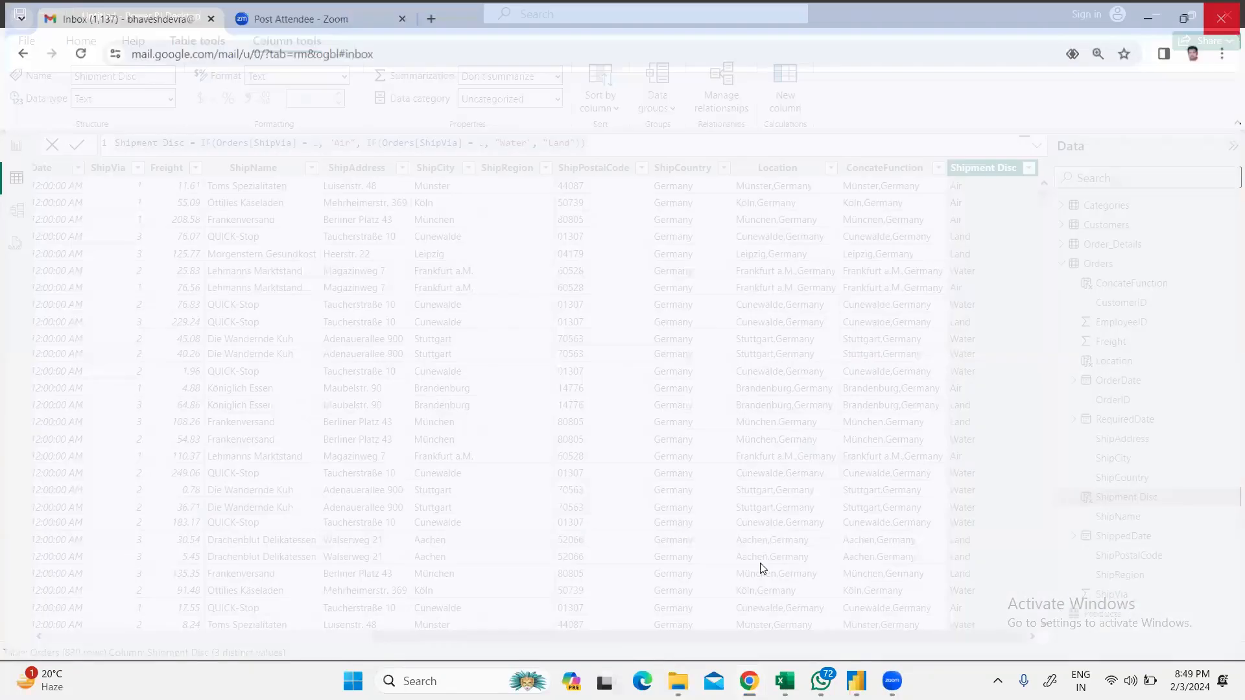
{"action": "left_click", "coordinate": [749, 681]}
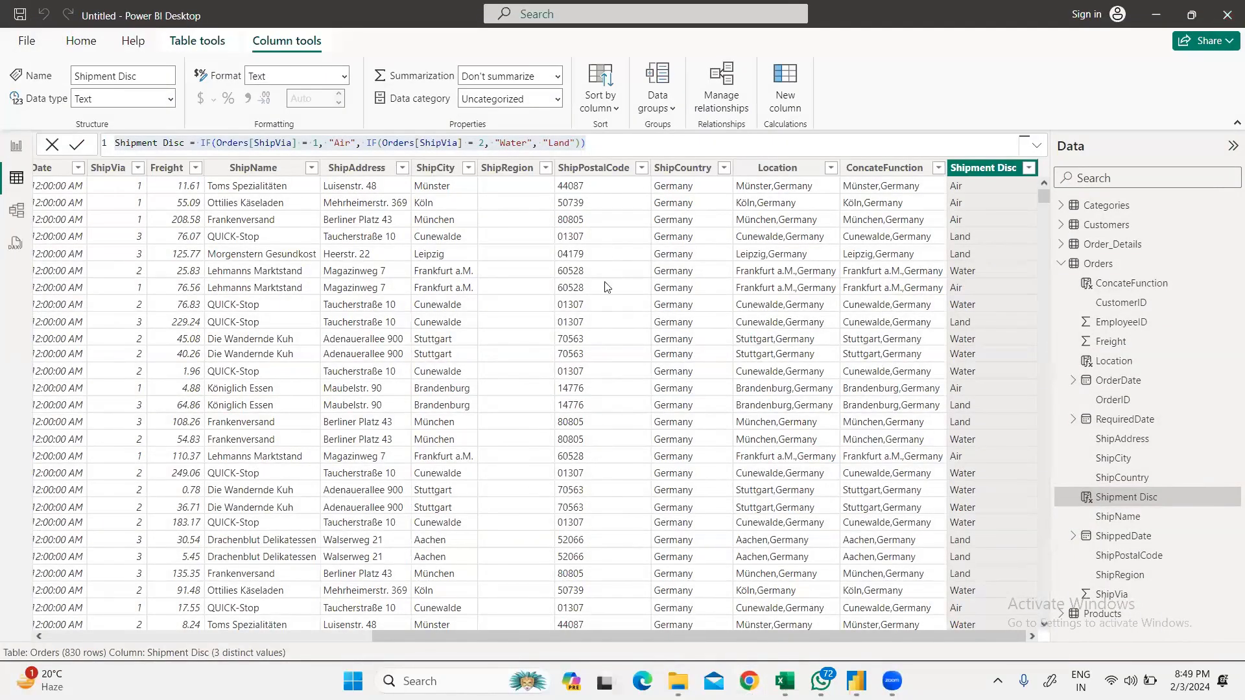
{"action": "left_click", "coordinate": [588, 352]}
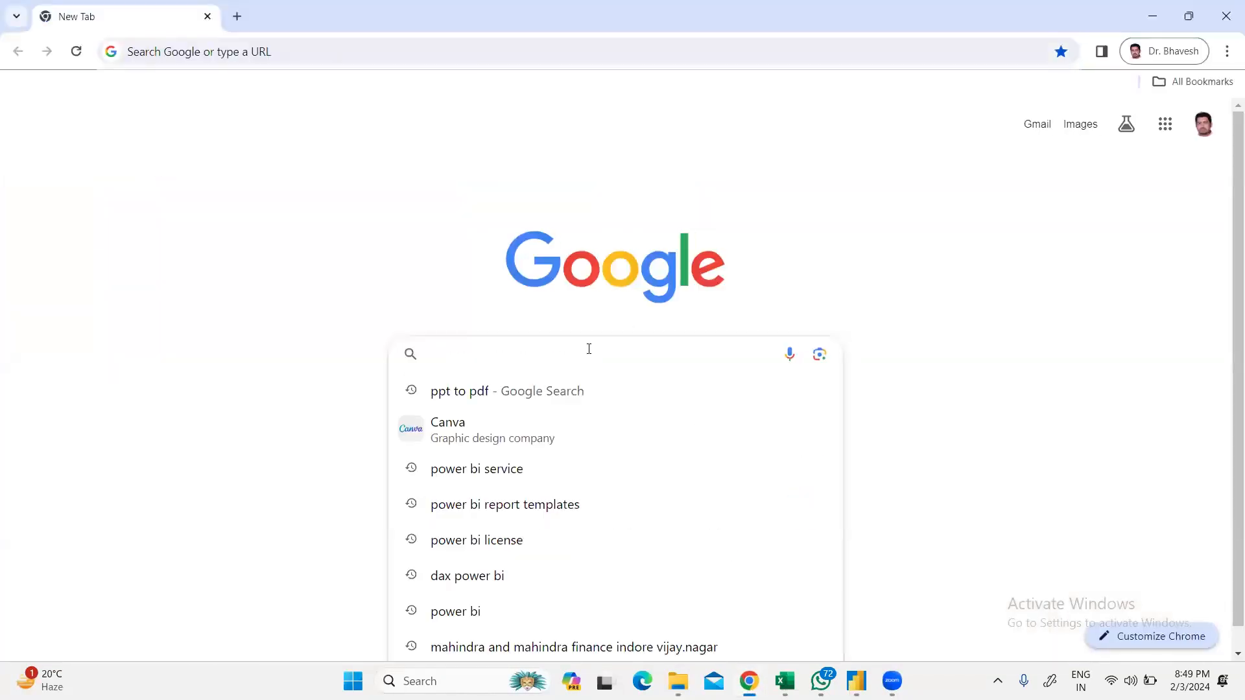
Step: Open the DAX Formatter website and format the copied Shipment Disc formula there
{"action": "type", "text": "Dax F"}
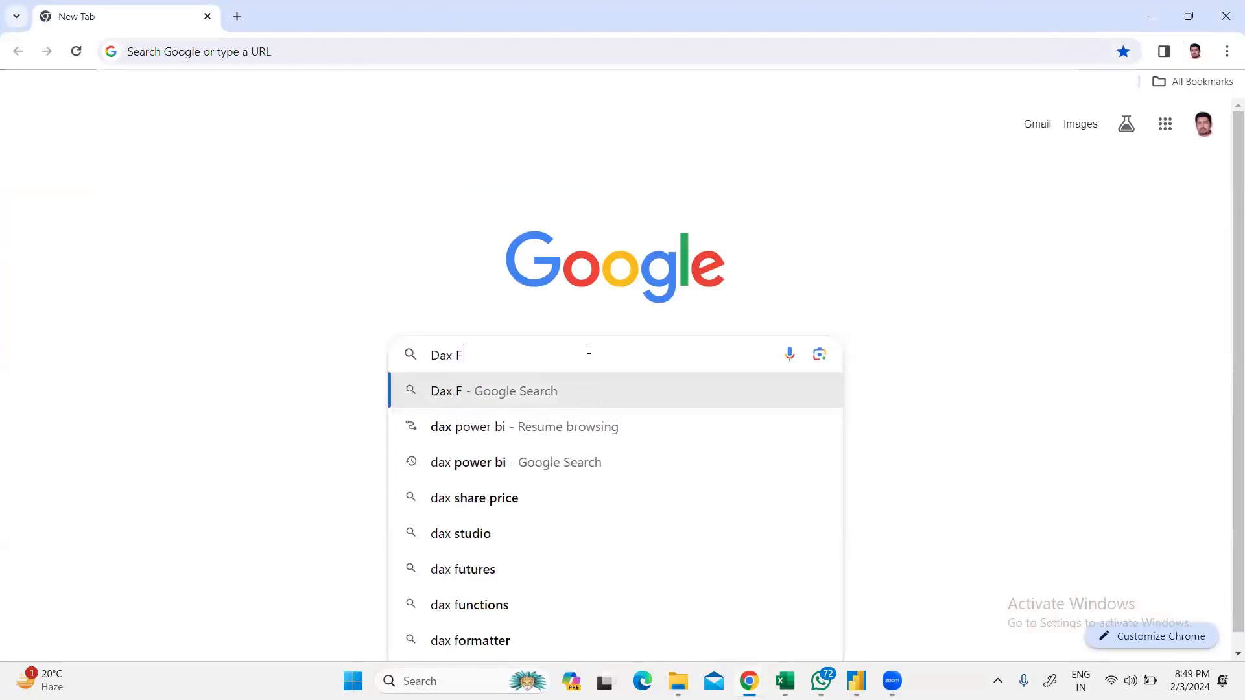
{"action": "type", "text": "o"}
{"action": "left_click", "coordinate": [541, 423]}
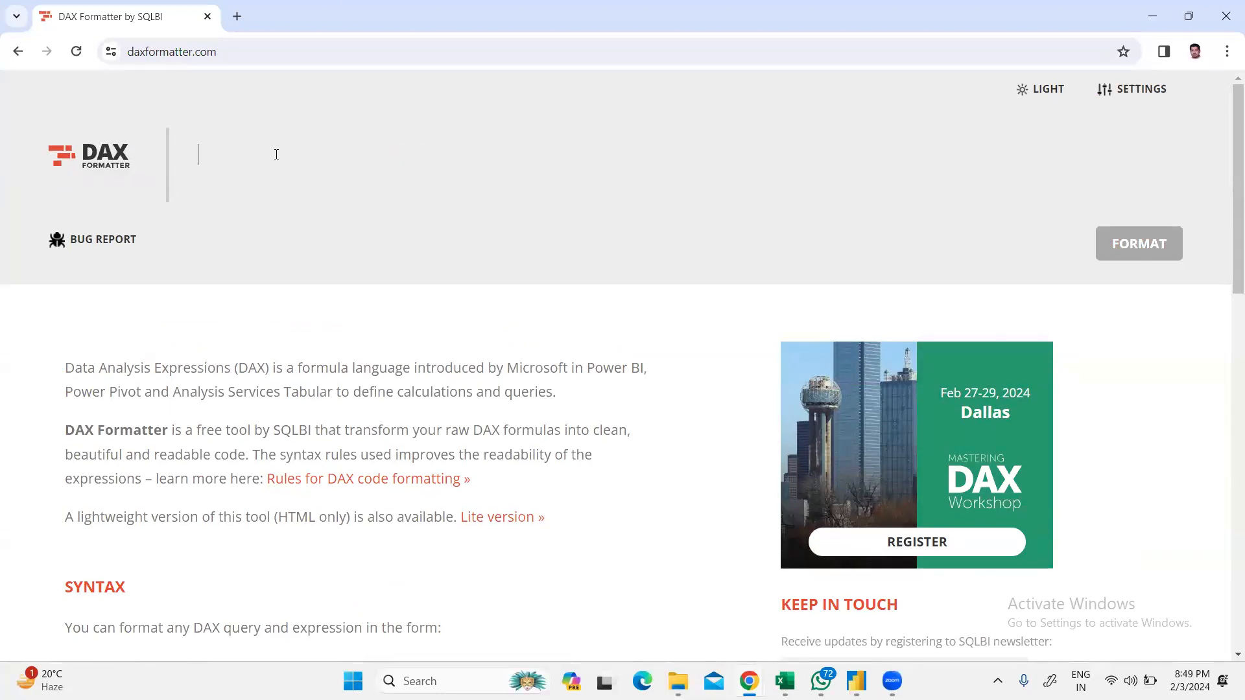
{"action": "key", "text": "ctrl+v"}
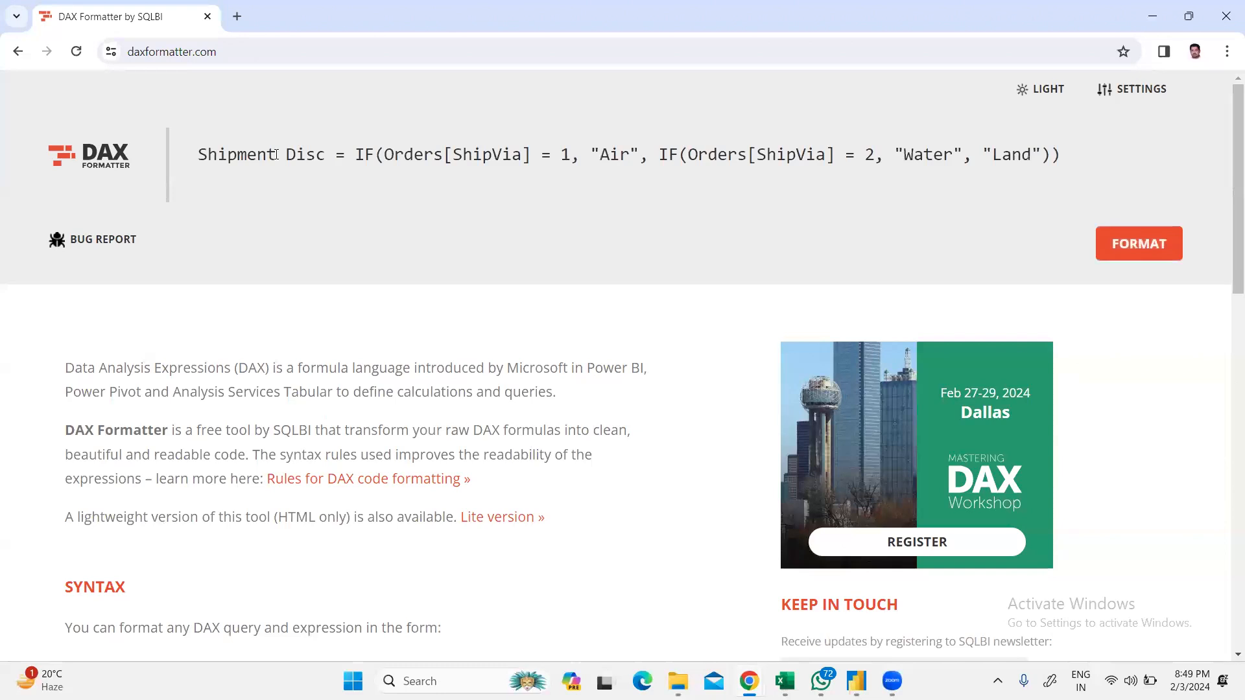
{"action": "left_click", "coordinate": [1128, 246]}
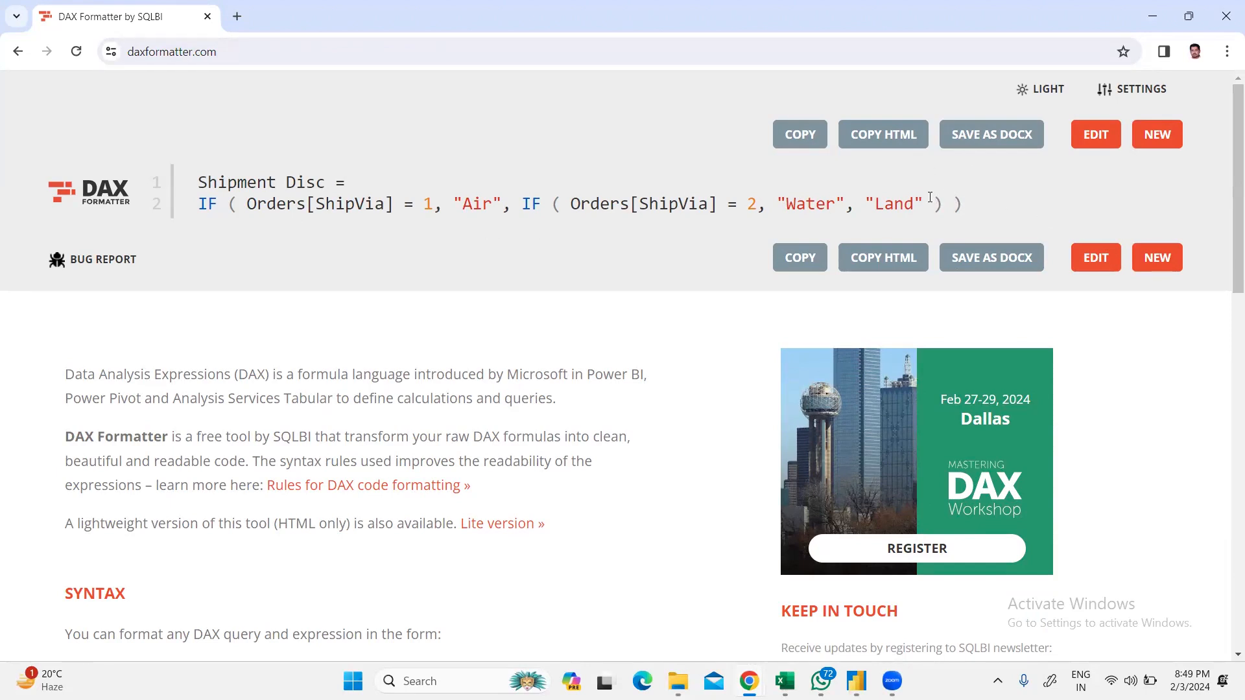
Step: Reformat and copy the Shipment Disc formula, paste it over the original in Power BI Desktop, and add a line break after it
{"action": "left_click", "coordinate": [1096, 258]}
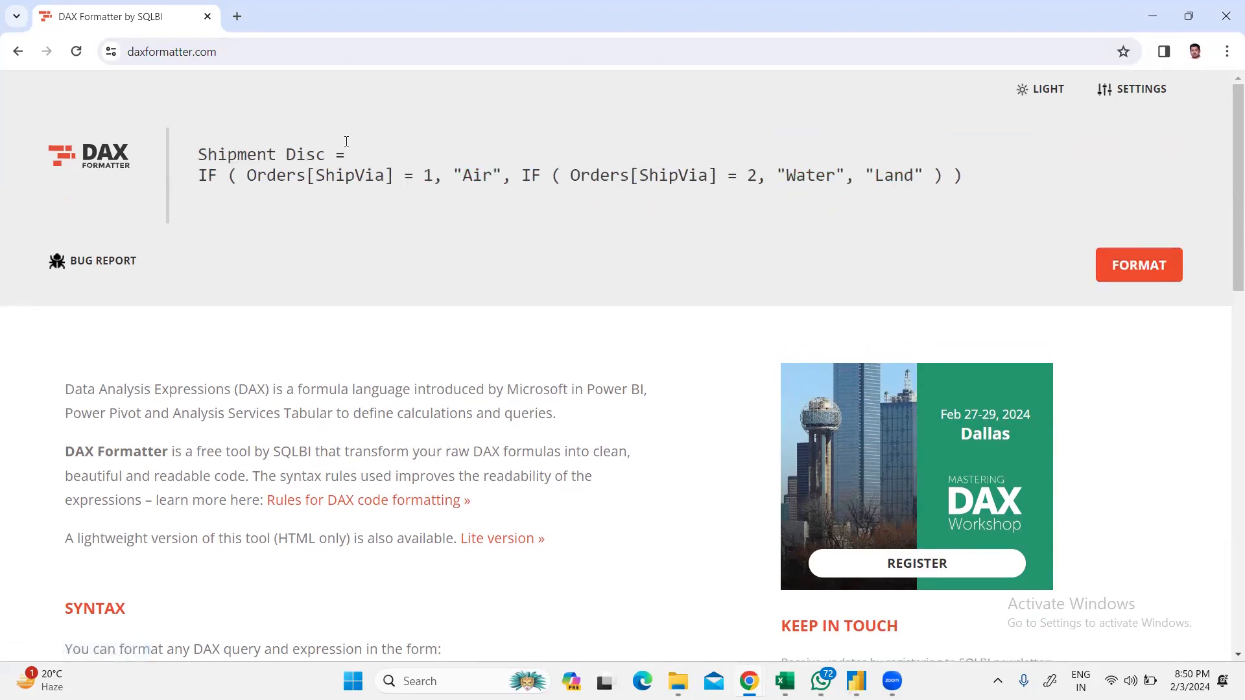
{"action": "left_click", "coordinate": [1136, 260]}
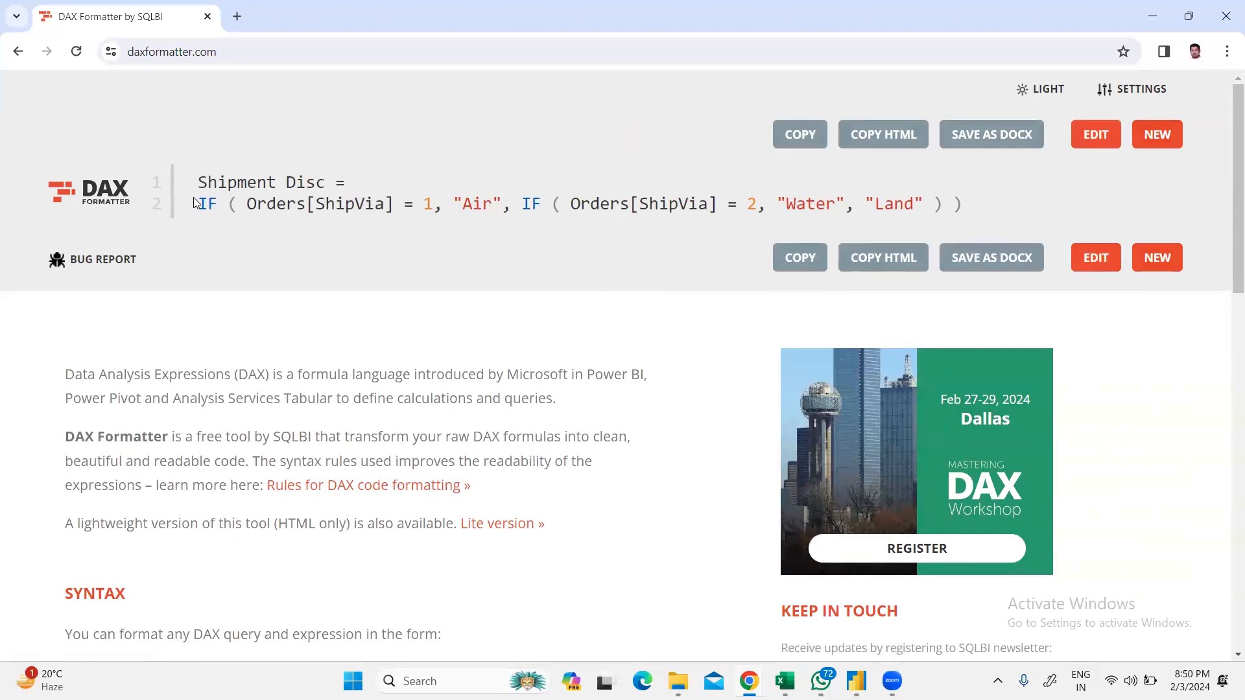
{"action": "left_click_drag", "start_coordinate": [197, 183], "coordinate": [1206, 197]}
{"action": "key", "text": "ctrl+c"}
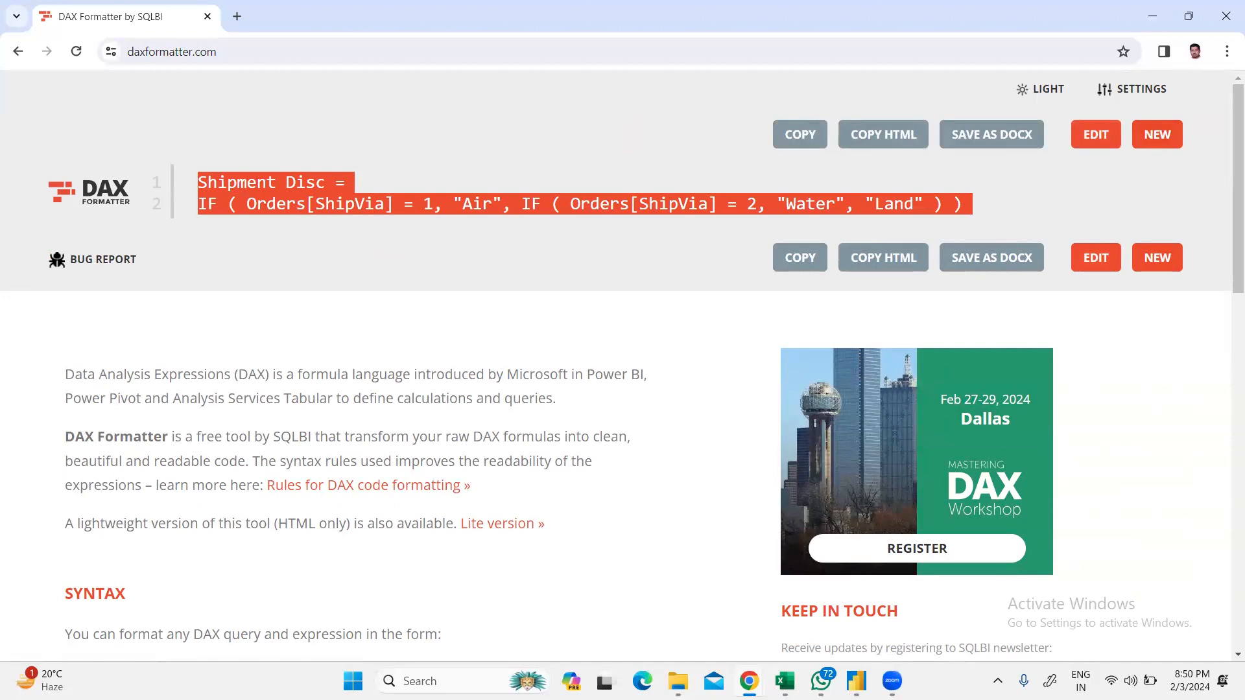
{"action": "key", "text": "alt+Tab"}
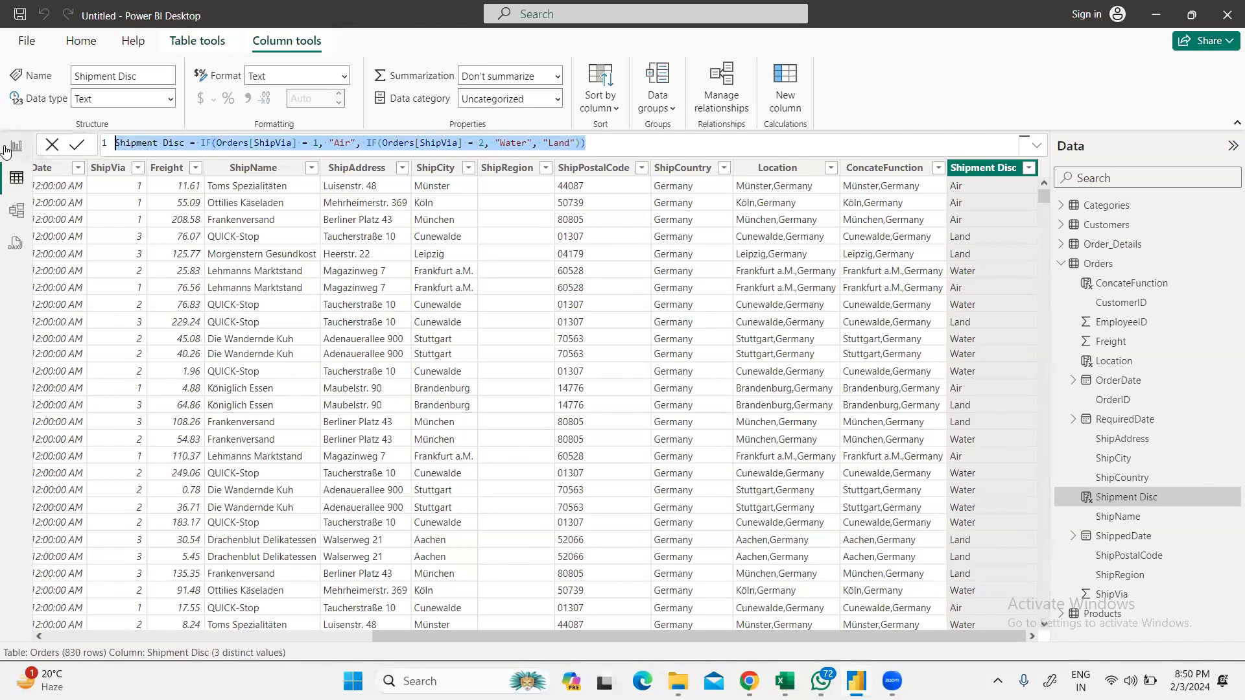
{"action": "key", "text": "ctrl+v"}
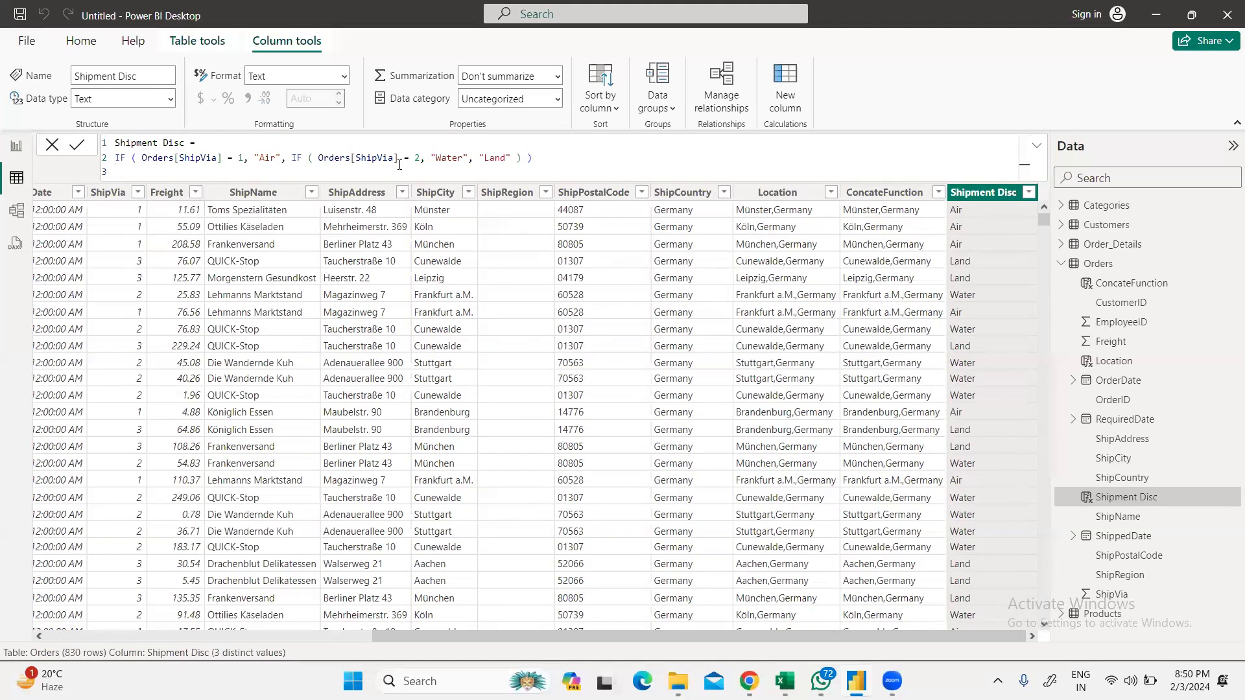
{"action": "left_click", "coordinate": [548, 156]}
{"action": "key", "text": "shift+Return"}
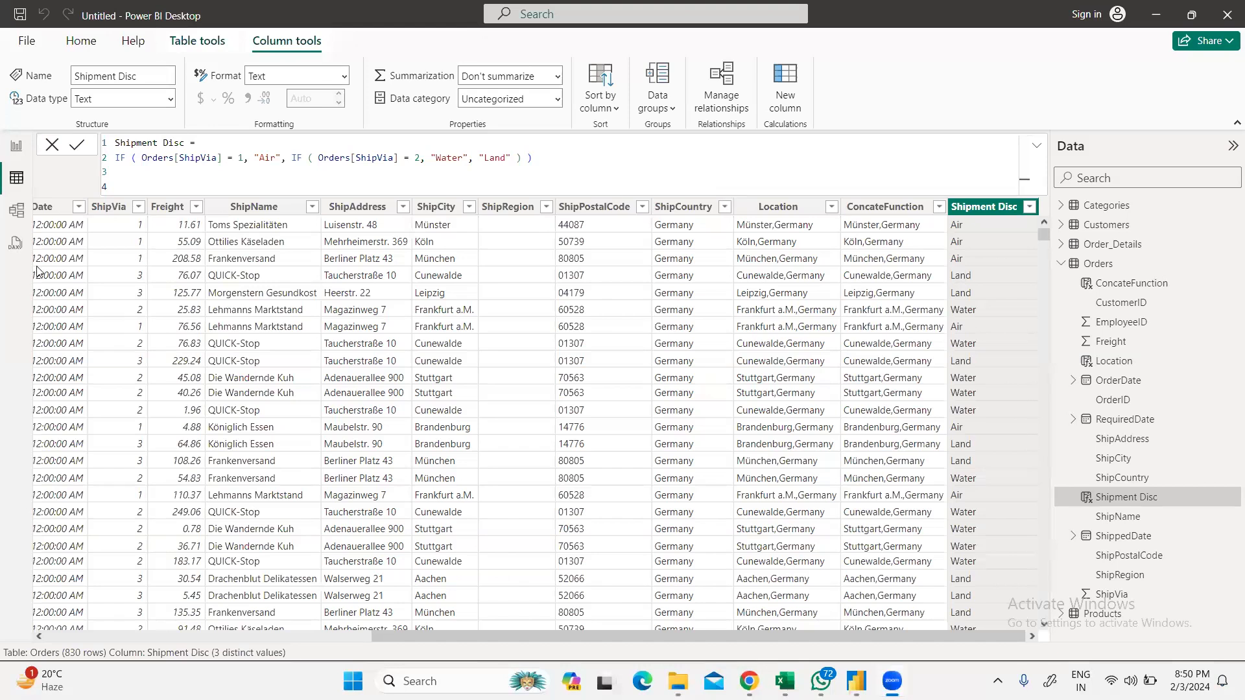
{"action": "mouse_move", "coordinate": [676, 179]}
{"action": "left_mouse_down"}
{"action": "mouse_move", "coordinate": [684, 156]}
{"action": "mouse_move", "coordinate": [695, 167]}
{"action": "mouse_move", "coordinate": [750, 144]}
{"action": "mouse_move", "coordinate": [741, 156]}
{"action": "left_mouse_up"}
{"action": "left_click_drag", "start_coordinate": [764, 135], "coordinate": [835, 97]}
{"action": "left_click_drag", "start_coordinate": [735, 183], "coordinate": [827, 135]}
{"action": "mouse_move", "coordinate": [545, 154]}
{"action": "left_mouse_down"}
{"action": "mouse_move", "coordinate": [530, 192]}
{"action": "mouse_move", "coordinate": [542, 190]}
{"action": "left_mouse_up"}
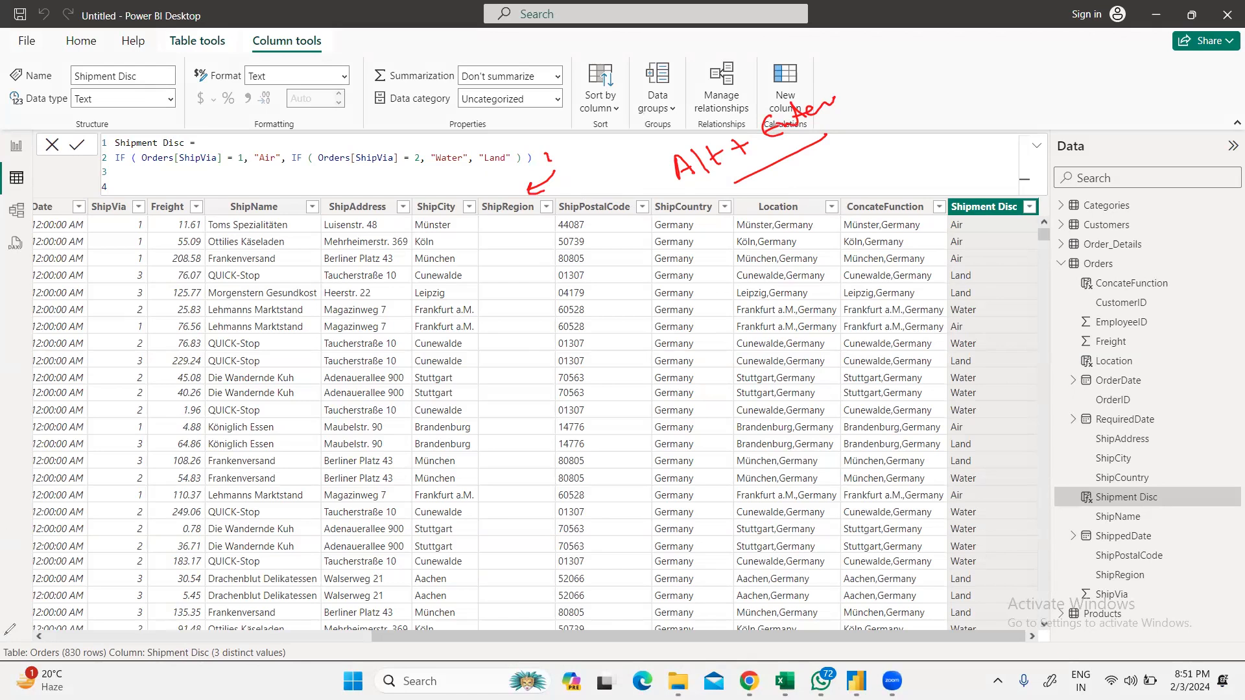
{"action": "left_click", "coordinate": [98, 444]}
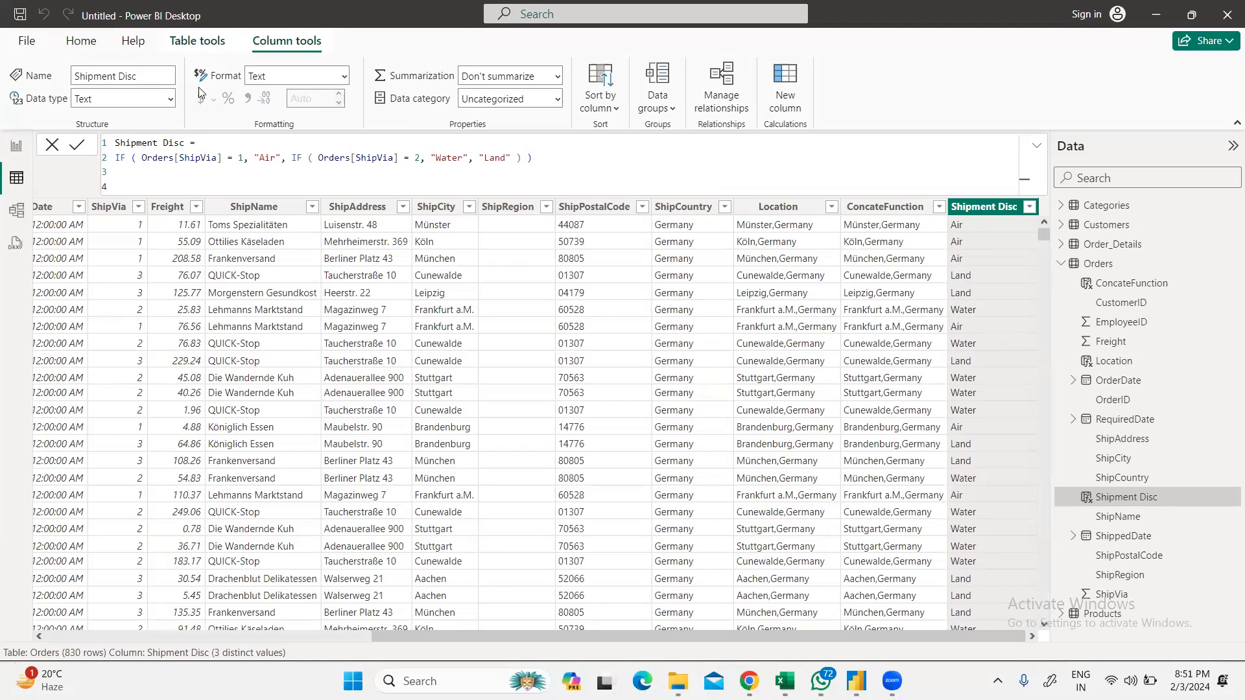
Step: Remove the space between the outer IF and its opening parenthesis in the Shipment Disc formula
{"action": "left_click", "coordinate": [132, 158]}
{"action": "key", "text": "BackSpace"}
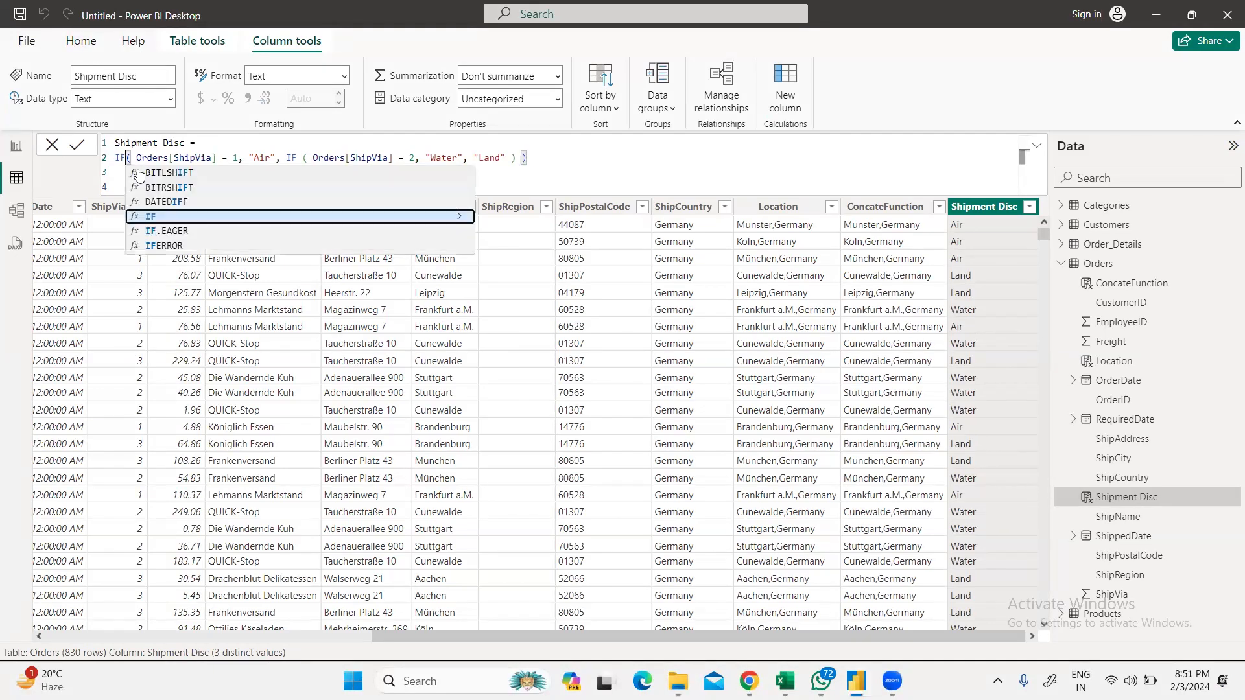
{"action": "left_click", "coordinate": [499, 172]}
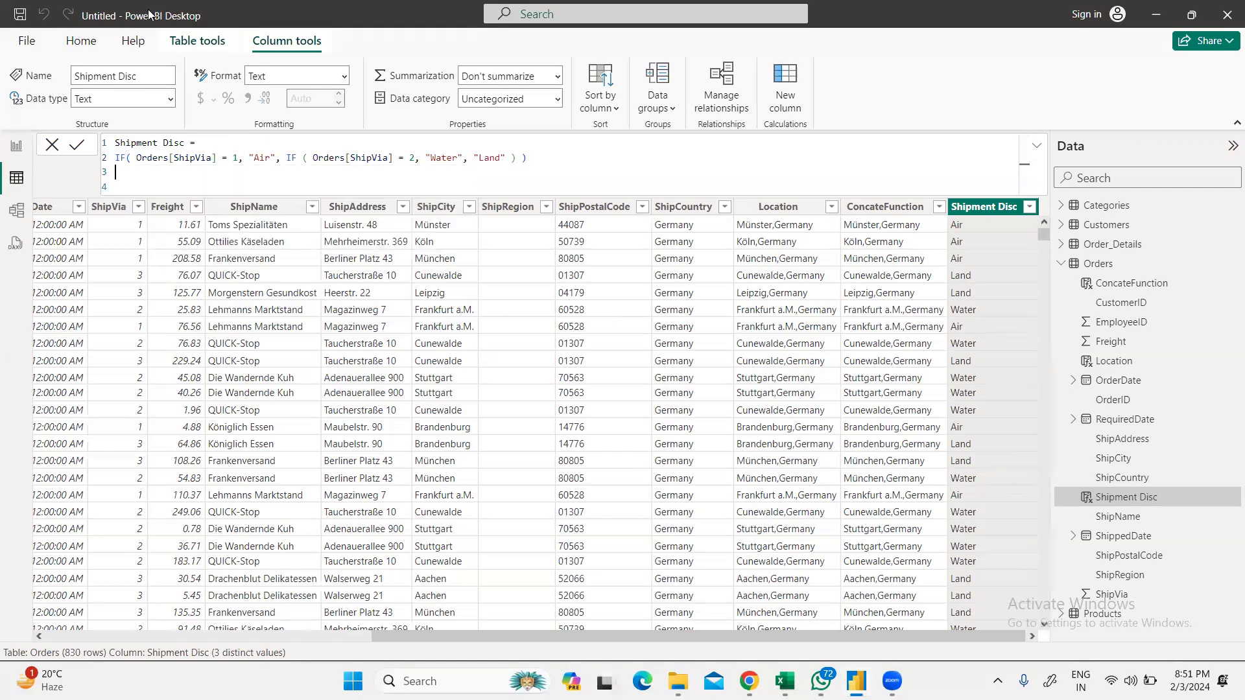
{"action": "left_click", "coordinate": [187, 184]}
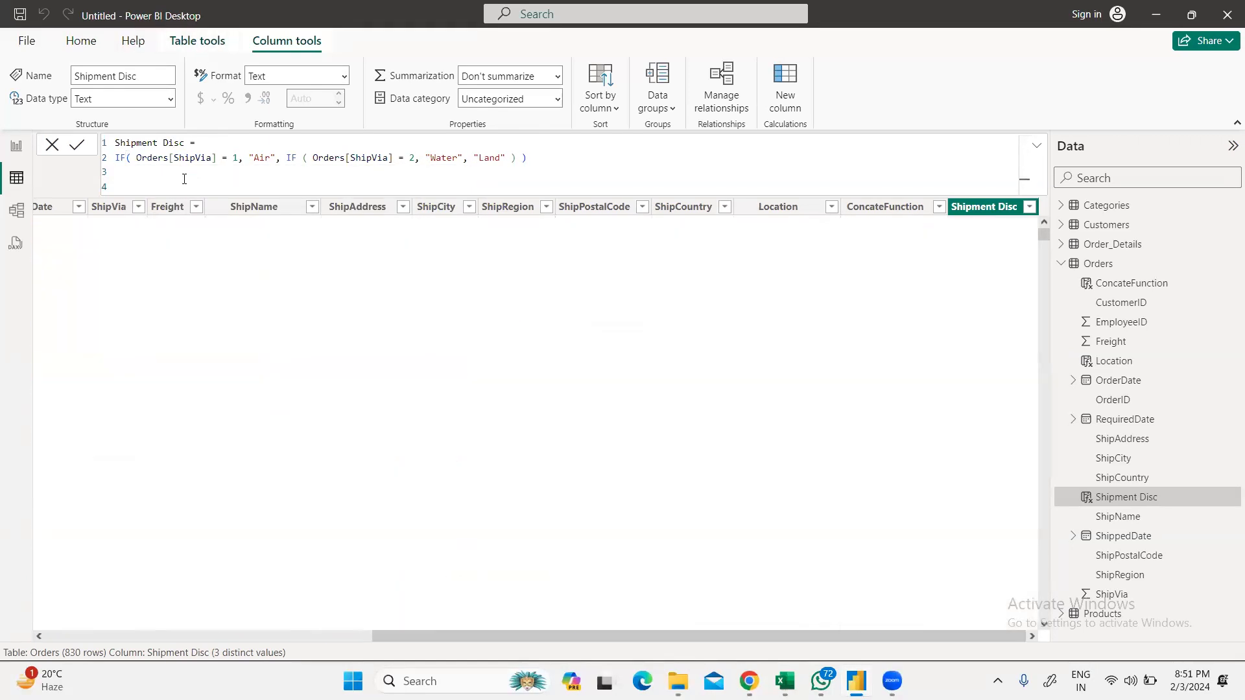
Step: Add a new calculated column to the Orders table and name it ShipDisc2
{"action": "left_click", "coordinate": [181, 39]}
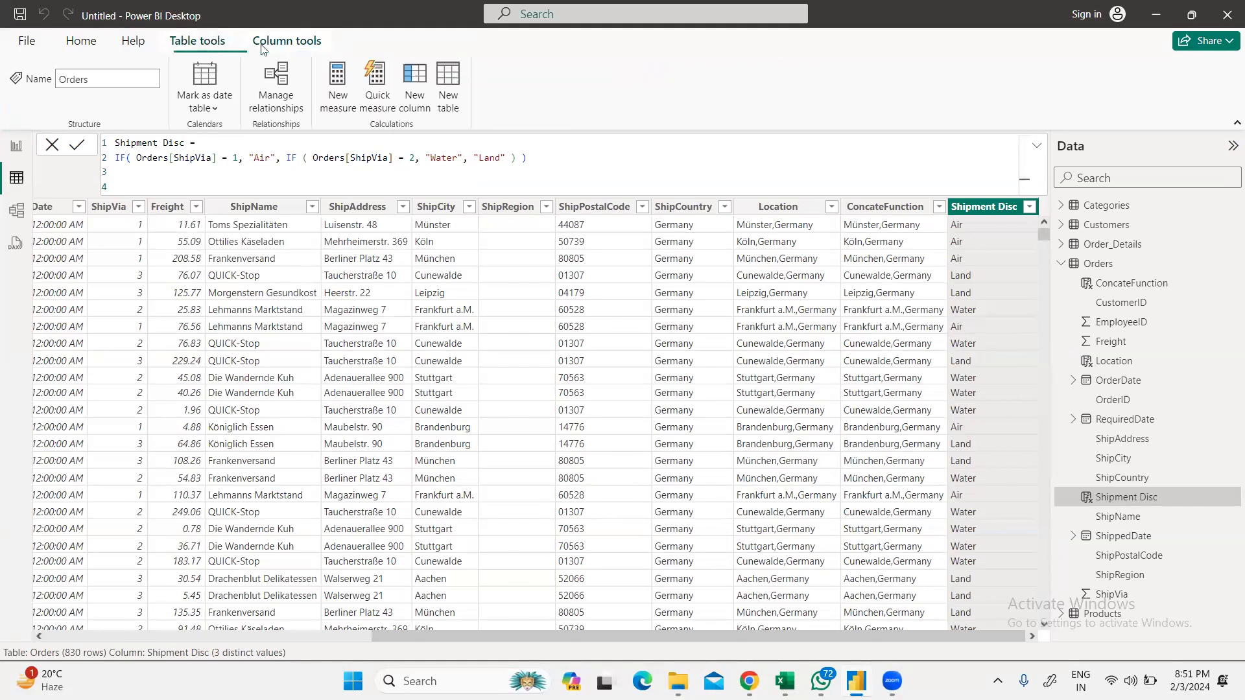
{"action": "left_click", "coordinate": [415, 85]}
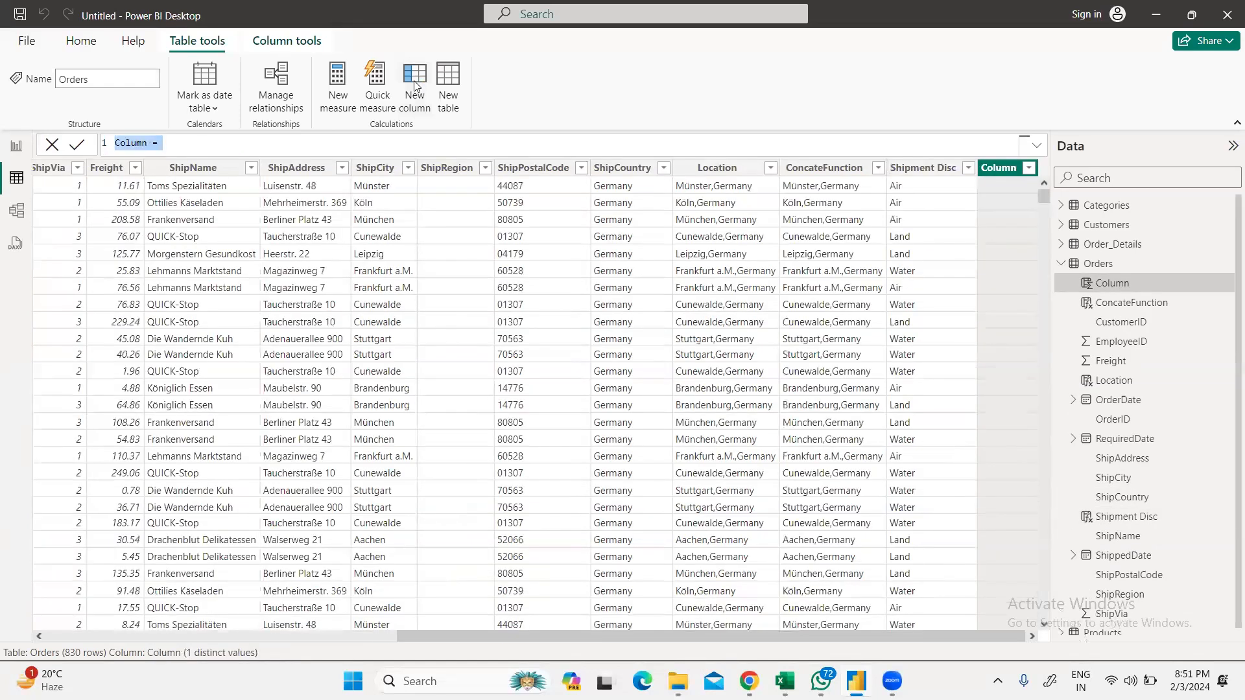
{"action": "left_click_drag", "start_coordinate": [148, 143], "coordinate": [105, 144]}
{"action": "type", "text": "ShipDisc2 = "}
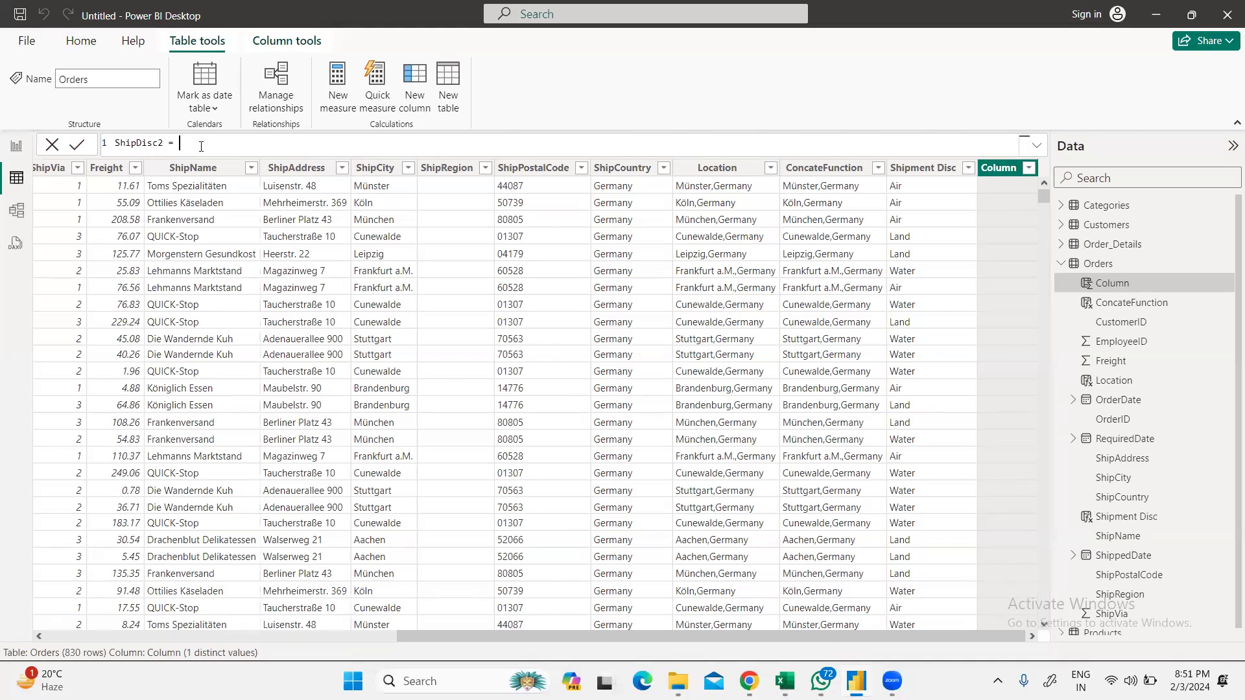
Step: Begin the ShipDisc2 formula with a SWITCH function that takes Orders[ShipVia] as its expression
{"action": "type", "text": "Swi"}
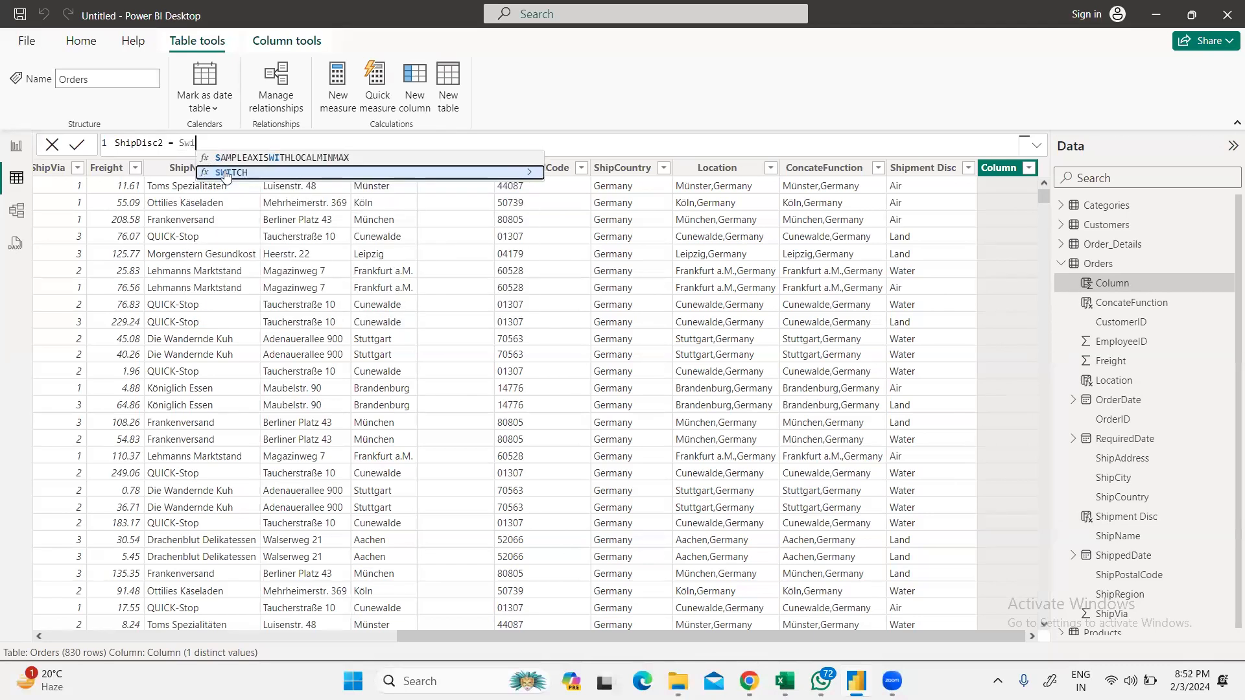
{"action": "key", "text": "Tab"}
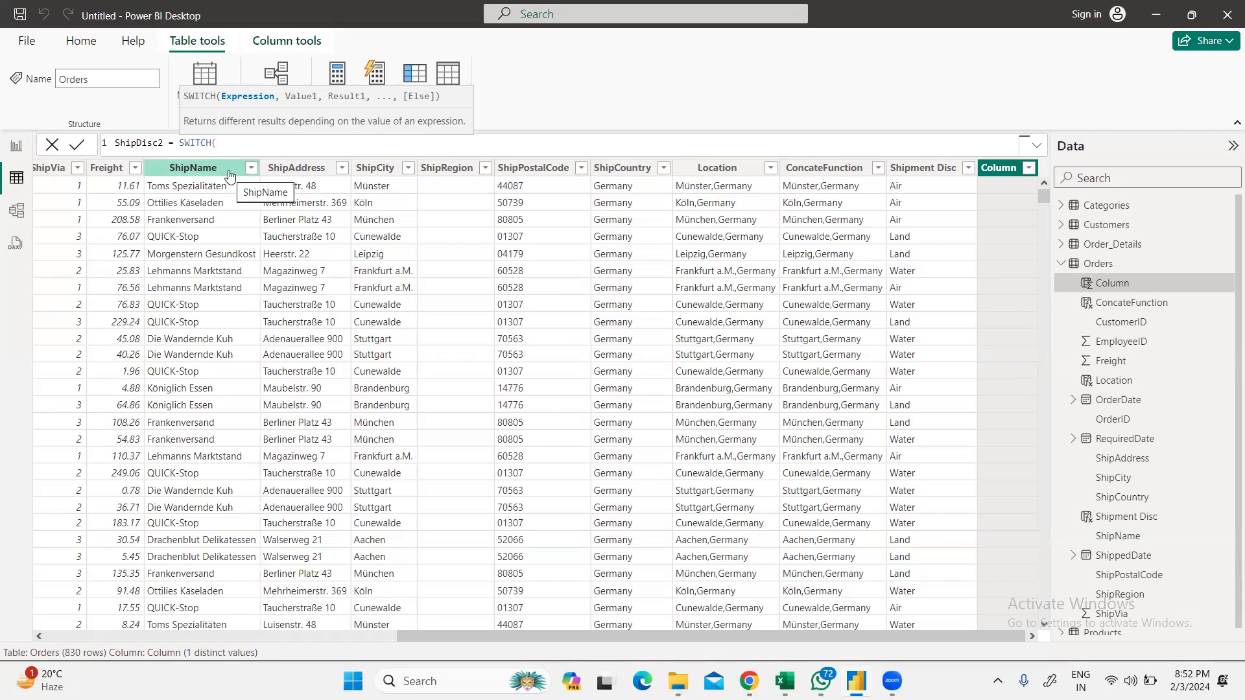
{"action": "type", "text": "shiop"}
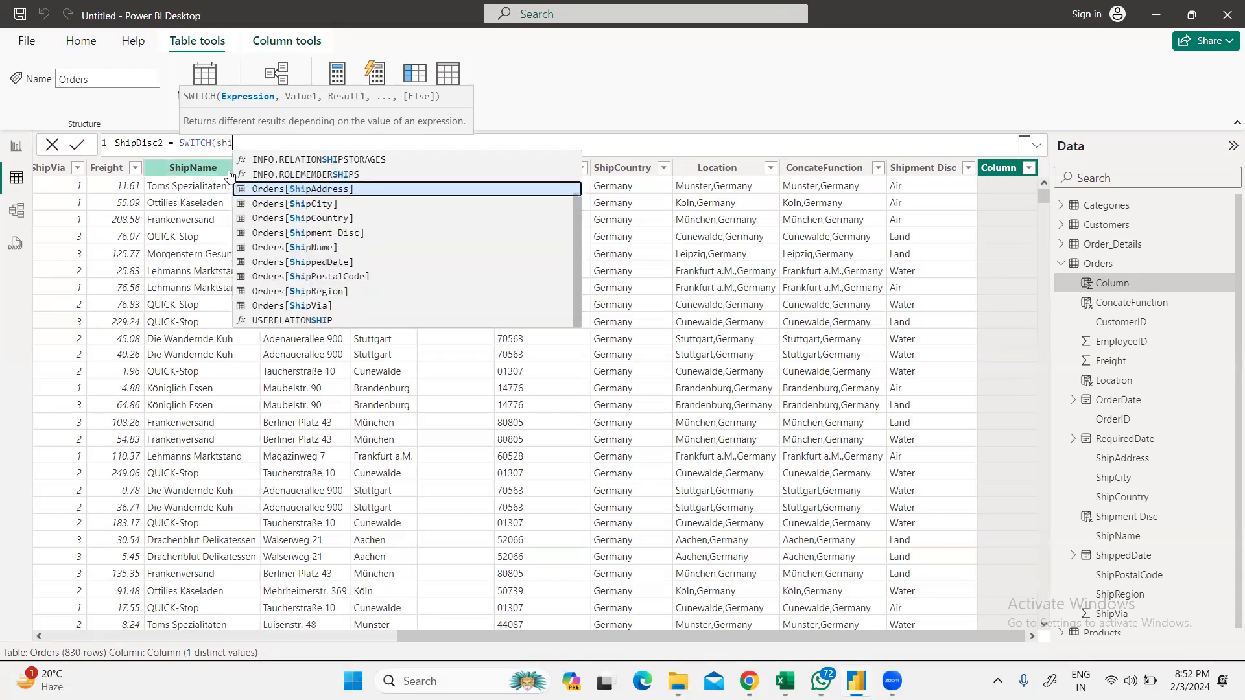
{"action": "key", "text": "BackSpace"}
{"action": "key", "text": "BackSpace"}
{"action": "type", "text": "p"}
{"action": "left_click", "coordinate": [321, 306]}
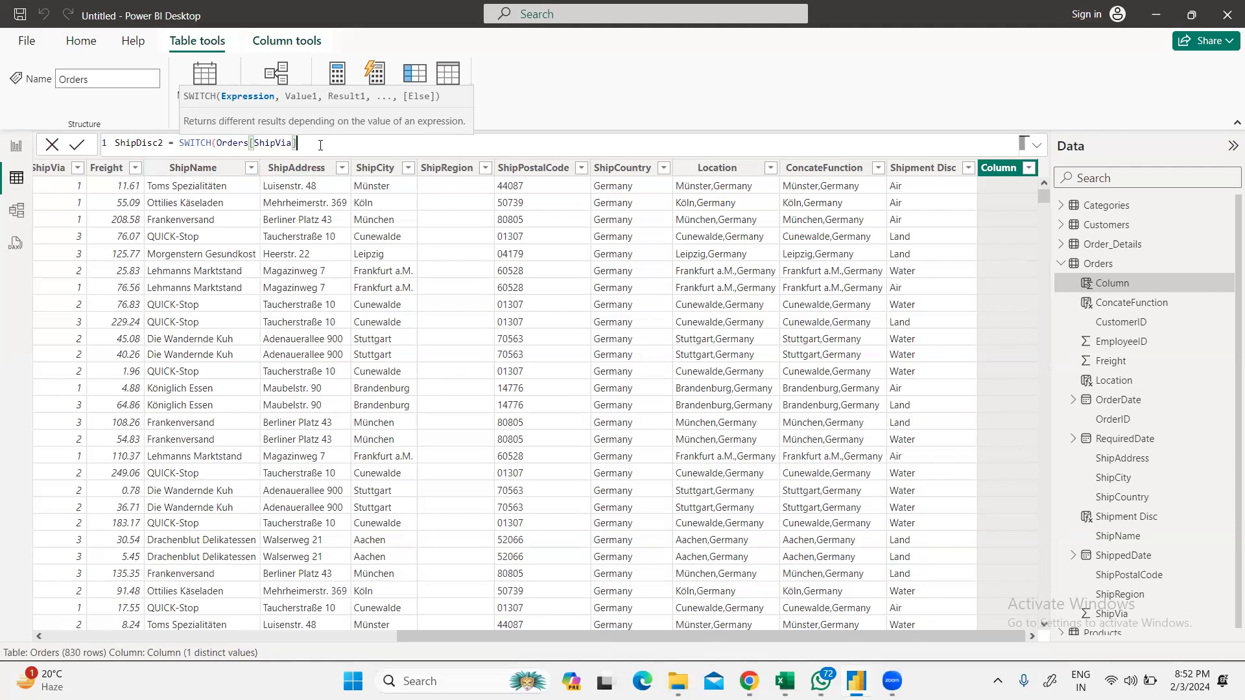
Step: Add the value 1 with the result "Air Ship" to the SWITCH function and correct its quotation marks
{"action": "type", "text": ", 1 ,\"\"A"}
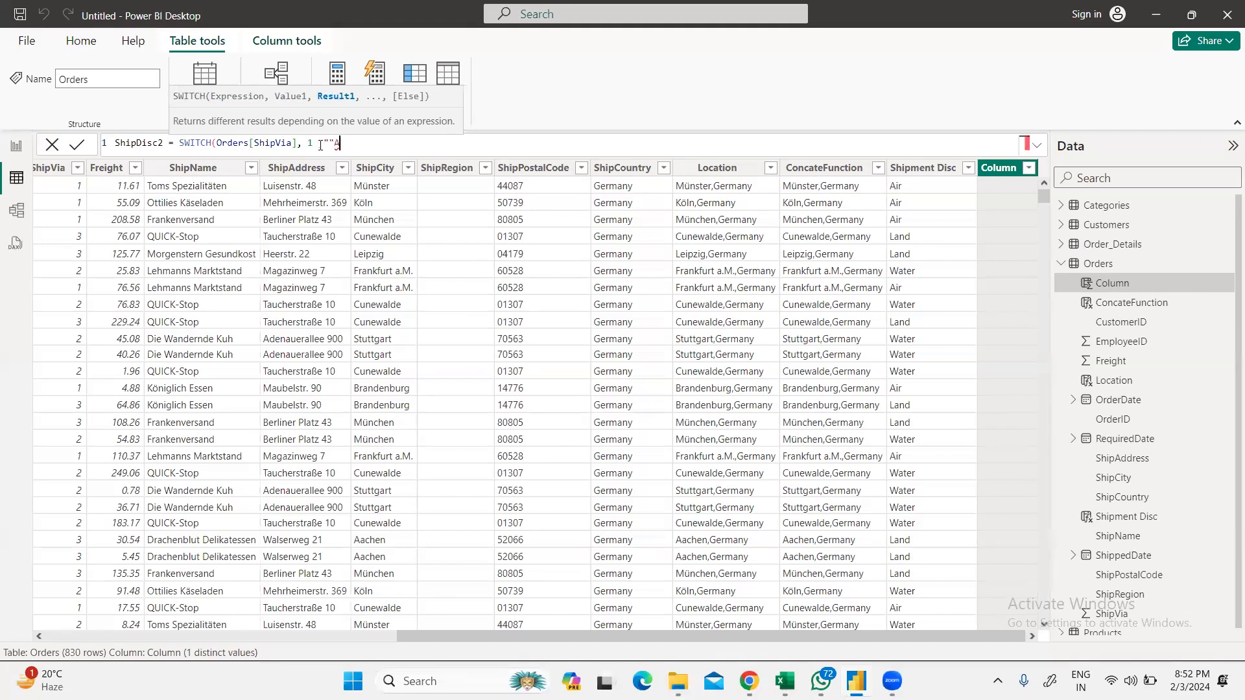
{"action": "type", "text": "ir "}
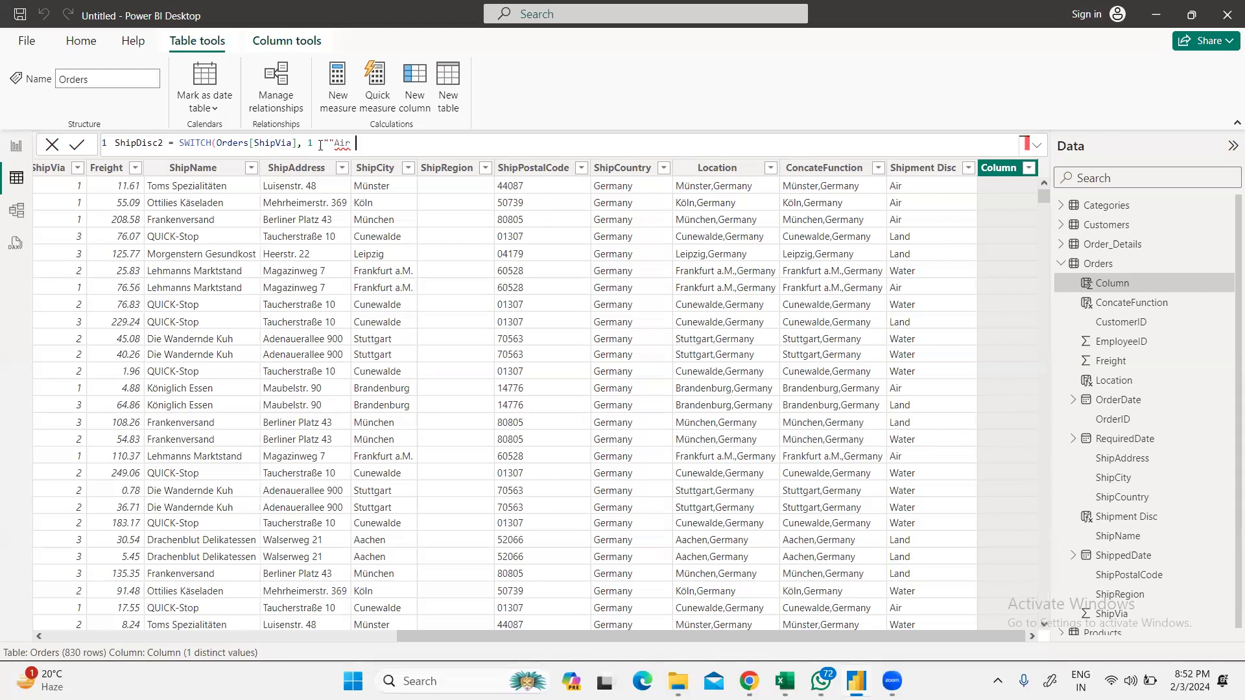
{"action": "type", "text": "Ship\""}
{"action": "type", "text": ","}
{"action": "double_click", "coordinate": [334, 142]}
{"action": "left_click", "coordinate": [397, 143]}
Step: Duplicate the Orders[ShipVia], 1, "Air Ship" arguments after the first set and change the copy to 2 and "Land Ship"
{"action": "left_click_drag", "start_coordinate": [218, 142], "coordinate": [384, 143]}
{"action": "key", "text": "ctrl+c"}
{"action": "left_click", "coordinate": [383, 142]}
{"action": "key", "text": "ctrl+v"}
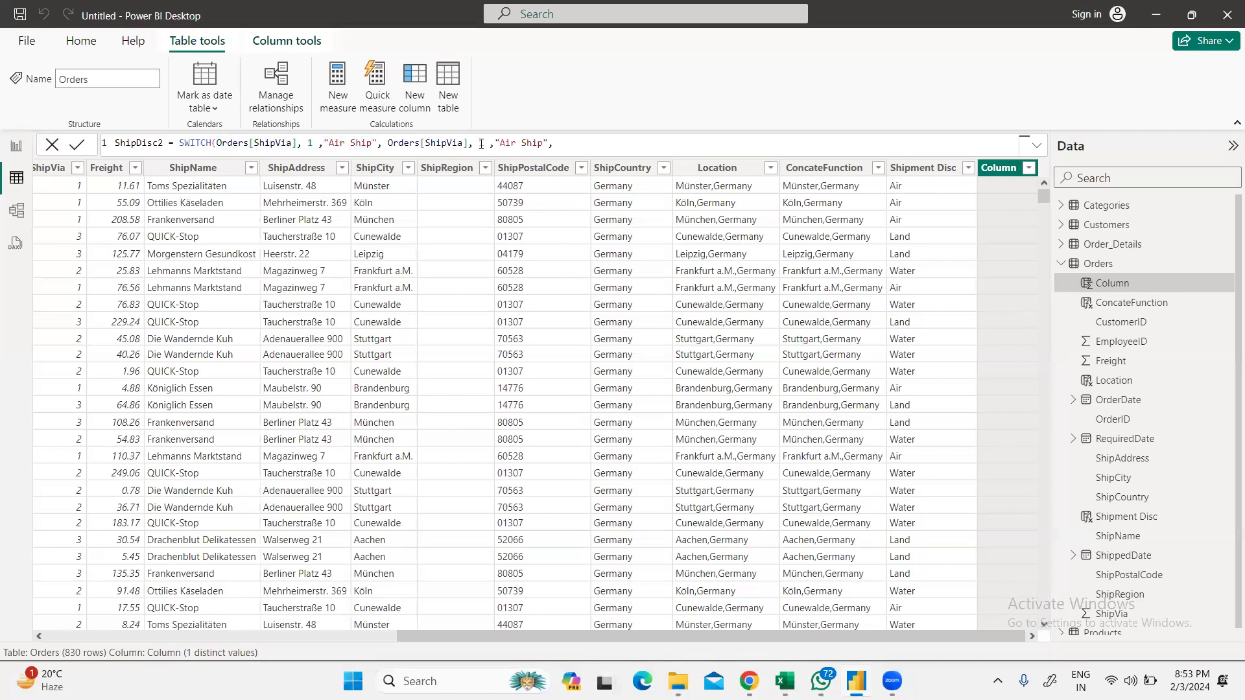
{"action": "double_click", "coordinate": [482, 143]}
{"action": "type", "text": "2"}
{"action": "double_click", "coordinate": [510, 142]}
{"action": "type", "text": "Land"}
Step: Paste the copied arguments once more after "Land Ship" and change them to 3 and "Water Ship"
{"action": "left_click", "coordinate": [566, 143]}
{"action": "key", "text": "ctrl+v"}
{"action": "left_click", "coordinate": [662, 143]}
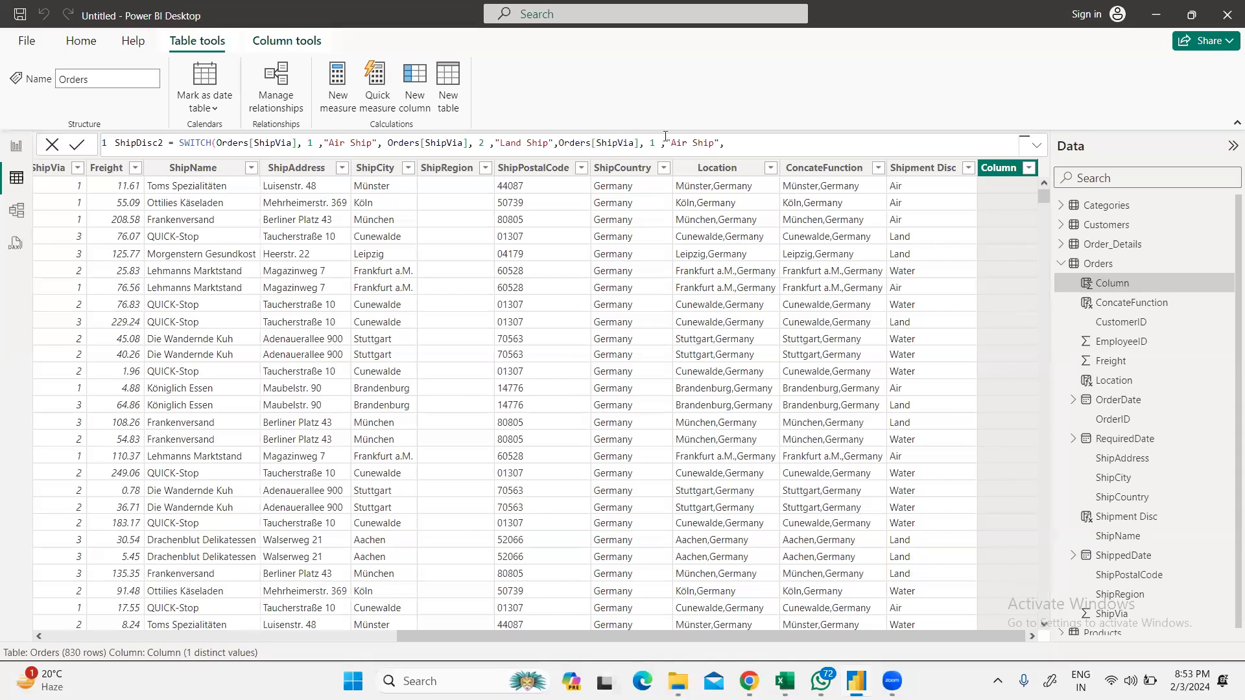
{"action": "key", "text": "BackSpace"}
{"action": "key", "text": "BackSpace"}
{"action": "type", "text": "3"}
{"action": "double_click", "coordinate": [676, 142]}
{"action": "type", "text": "Water"}
Step: Add "other" as the SWITCH function's else result, close the parenthesis and commit the ShipDisc2 formula
{"action": "left_click", "coordinate": [755, 140]}
{"action": "type", "text": "\"other"}
{"action": "key", "text": "BackSpace"}
{"action": "key", "text": "BackSpace"}
{"action": "key", "text": "BackSpace"}
{"action": "key", "text": "BackSpace"}
{"action": "key", "text": "BackSpace"}
{"action": "type", "text": "other:)"}
{"action": "key", "text": "BackSpace"}
{"action": "type", "text": "\""}
{"action": "key", "text": "Return"}
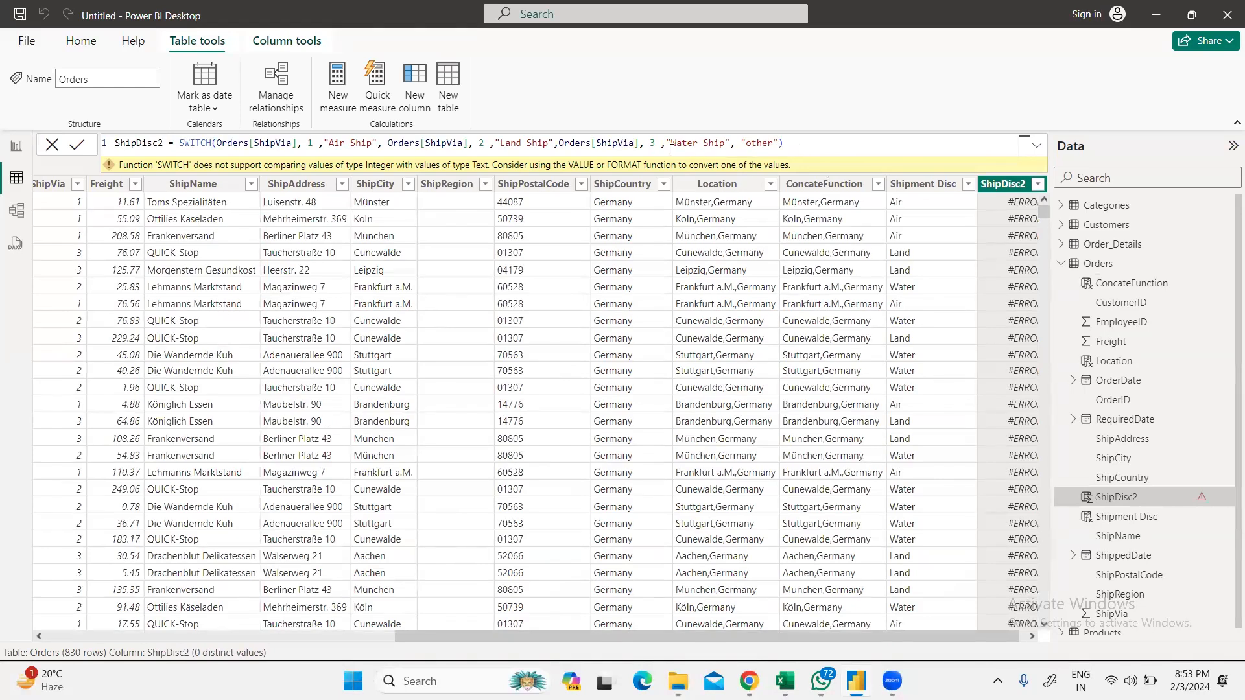
Step: Delete the repeated Orders[ShipVia] references before values 2 and 3, tidy the spacing and commit the ShipDisc2 formula
{"action": "left_click", "coordinate": [556, 143]}
{"action": "type", "text": ","}
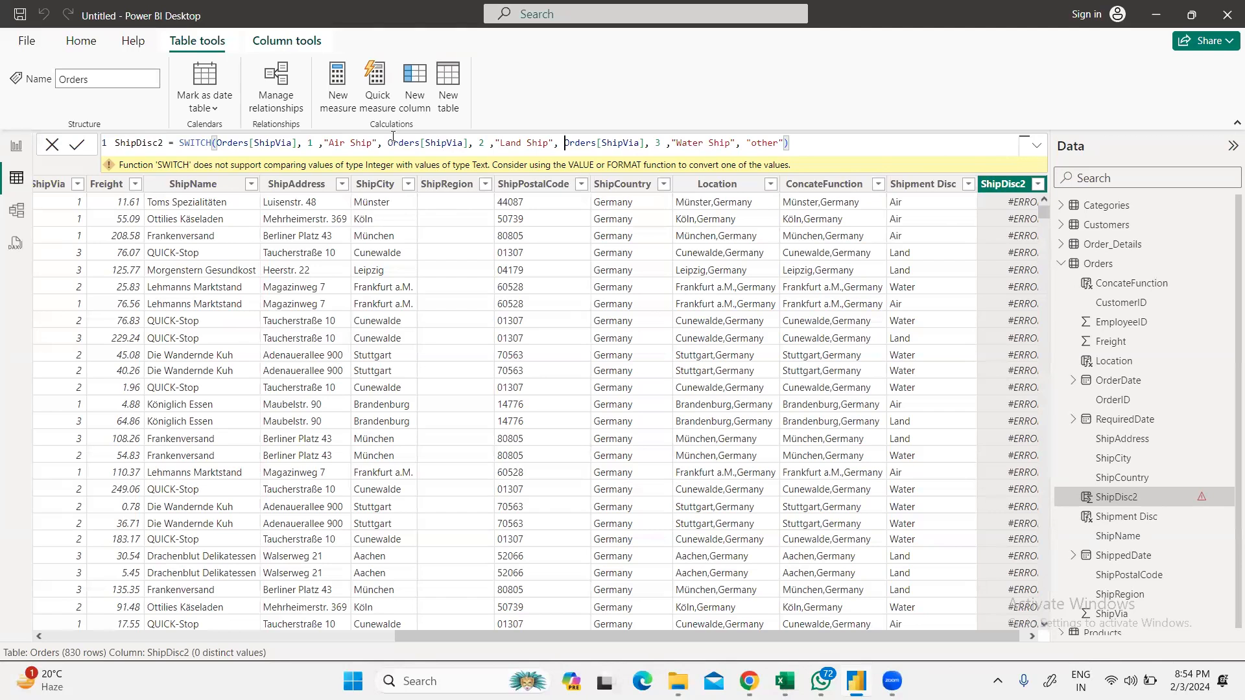
{"action": "left_click_drag", "start_coordinate": [387, 144], "coordinate": [473, 144]}
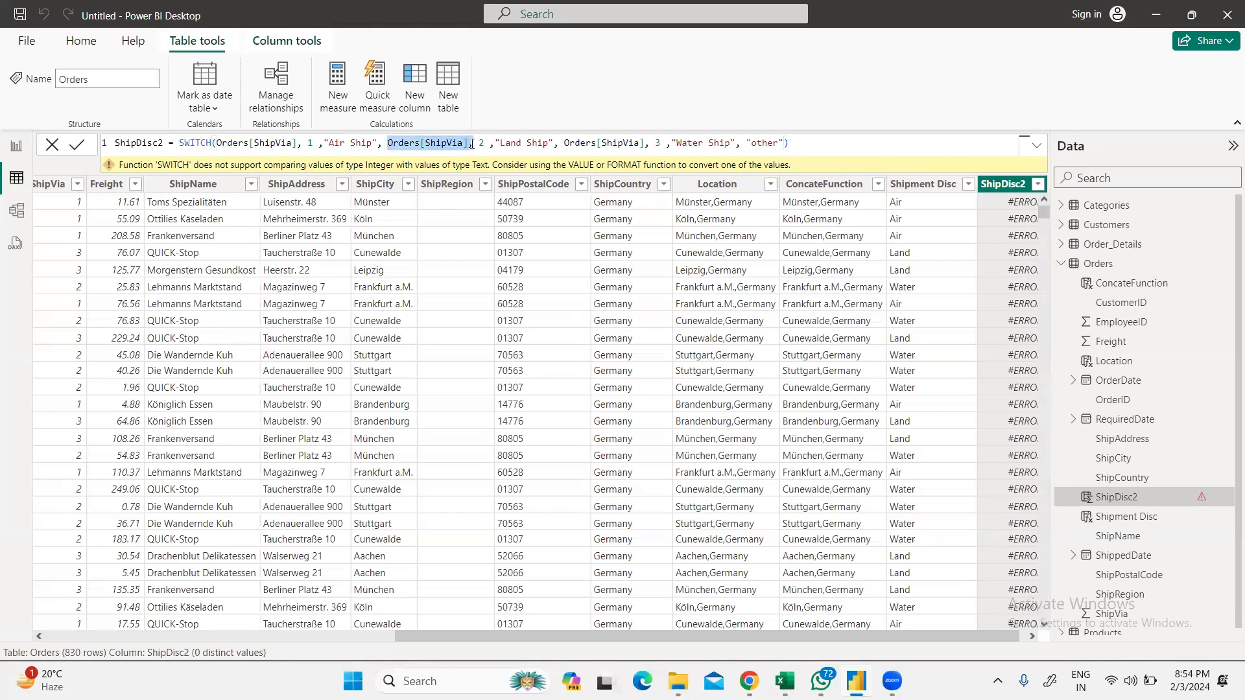
{"action": "key", "text": "BackSpace"}
{"action": "key", "text": "BackSpace"}
{"action": "left_click", "coordinate": [475, 143]}
{"action": "left_click_drag", "start_coordinate": [474, 144], "coordinate": [558, 144]}
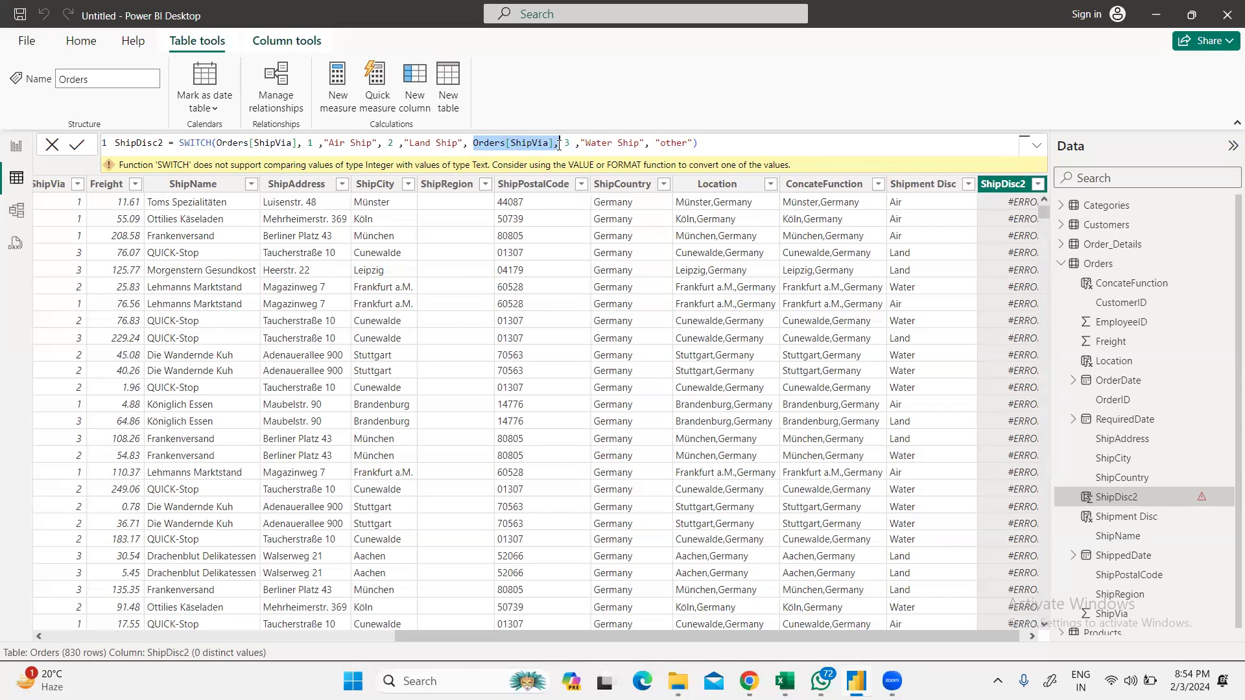
{"action": "key", "text": "BackSpace"}
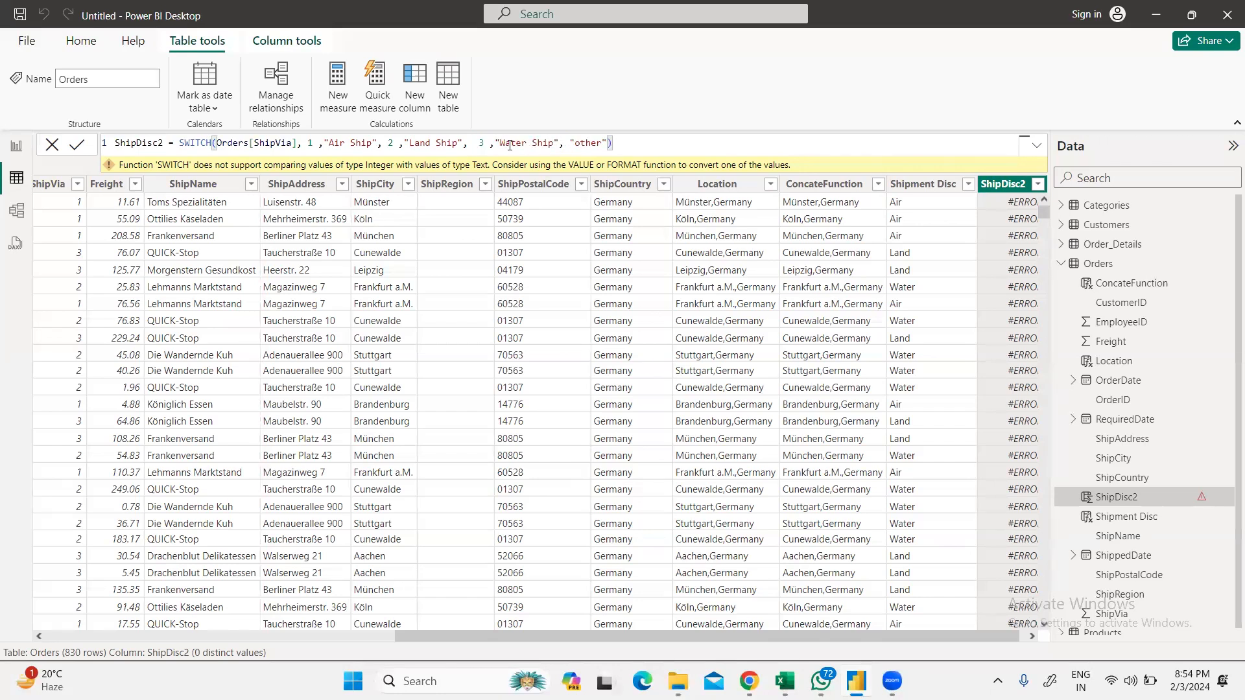
{"action": "left_click", "coordinate": [302, 144]}
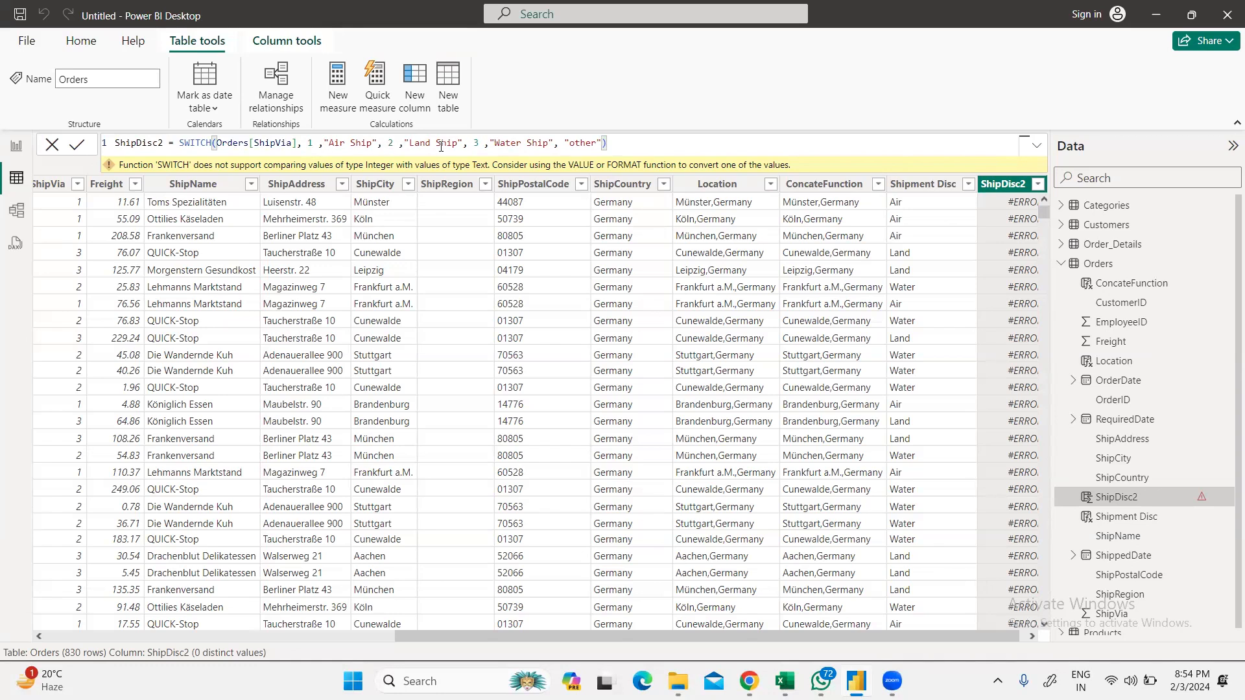
{"action": "left_click", "coordinate": [621, 150]}
{"action": "key", "text": "Return"}
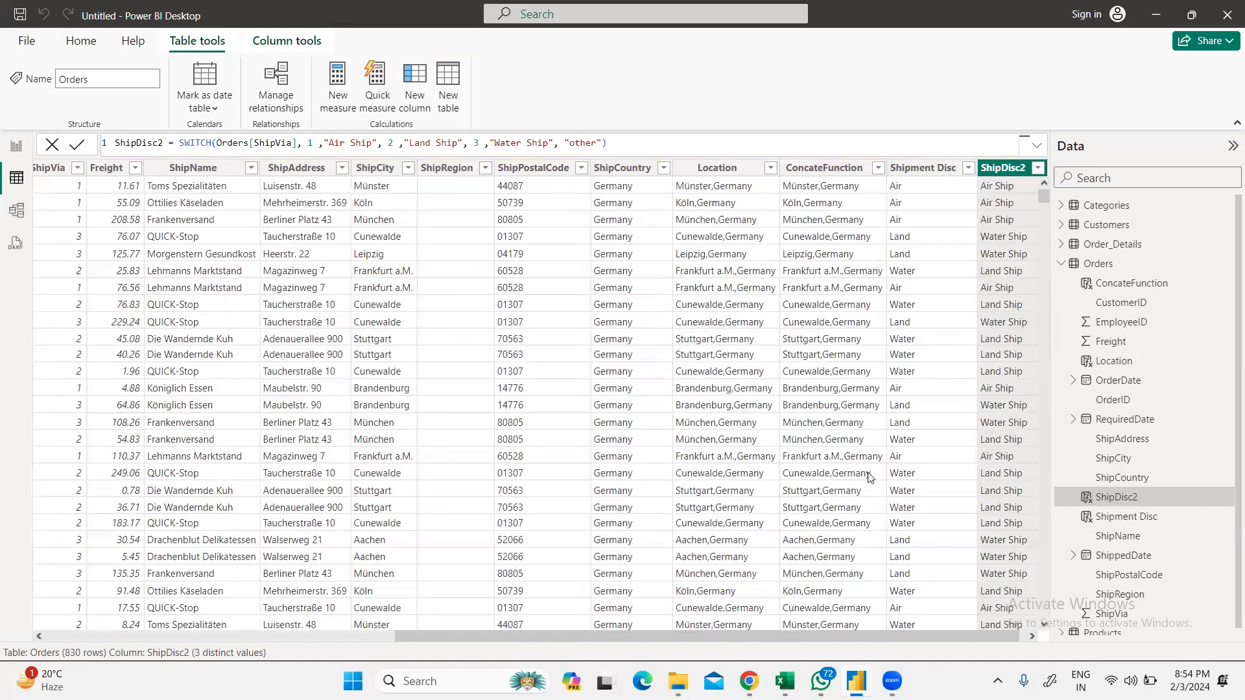
{"action": "scroll", "coordinate": [816, 631], "scroll_direction": "left", "scroll_amount": 3}
{"action": "left_click_drag", "start_coordinate": [945, 634], "coordinate": [999, 186]}
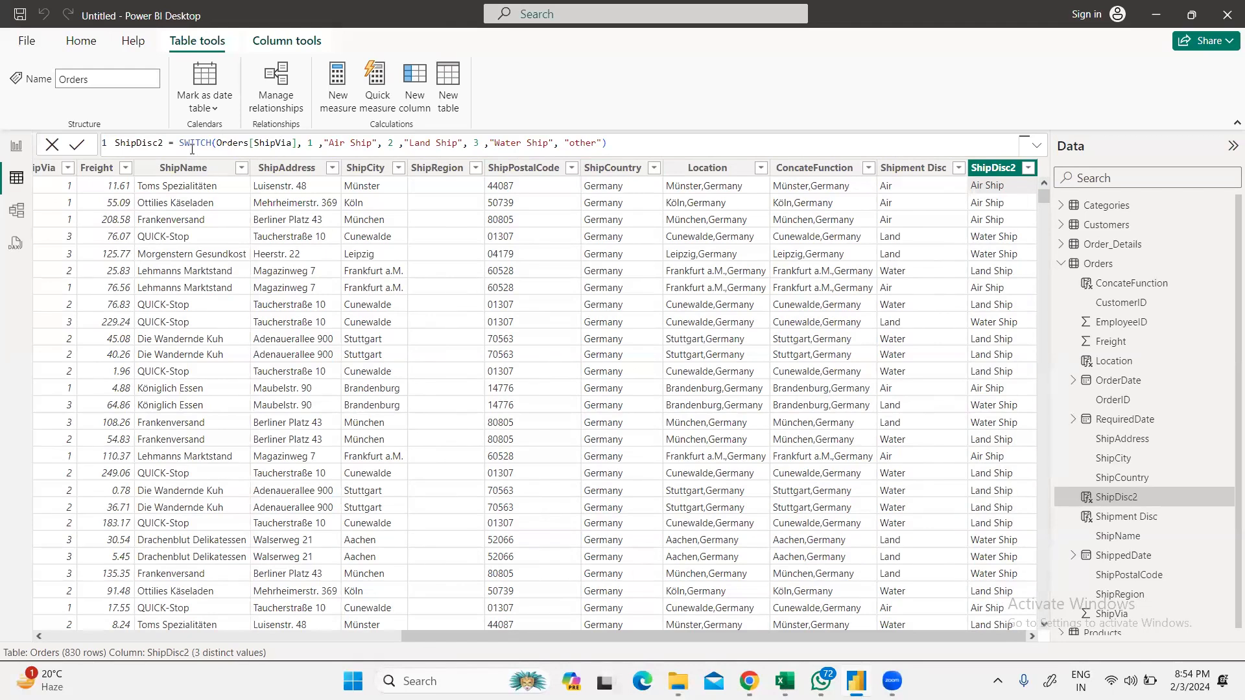
{"action": "left_click", "coordinate": [218, 142]}
{"action": "double_click", "coordinate": [290, 143]}
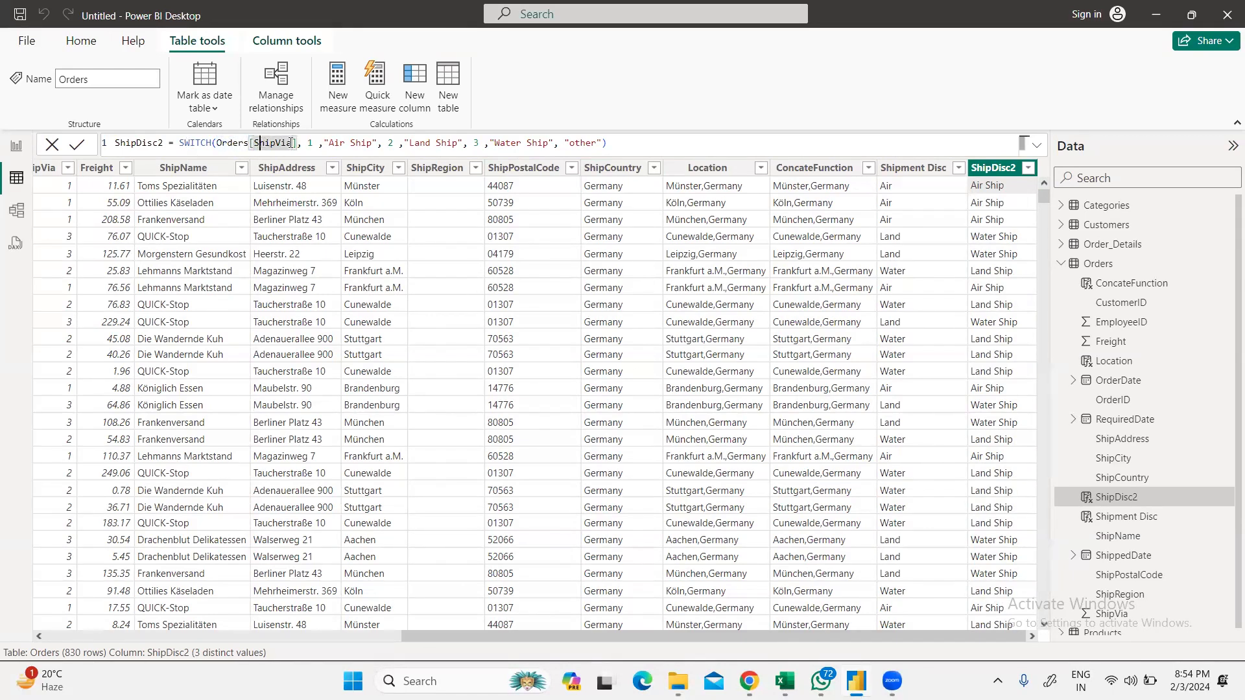
{"action": "left_click", "coordinate": [310, 143]}
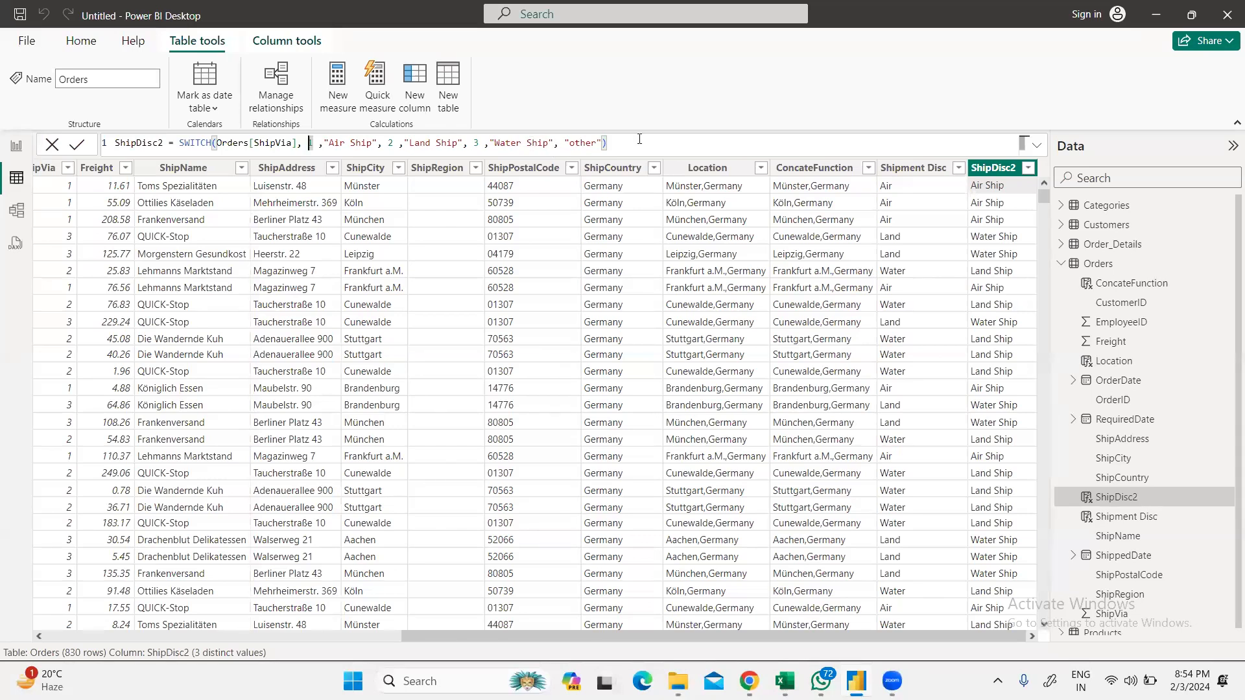
Step: Copy the whole ShipDisc2 formula, switch to DAX Formatter in Chrome, paste it as a new expression and format it
{"action": "key", "text": "ctrl+a"}
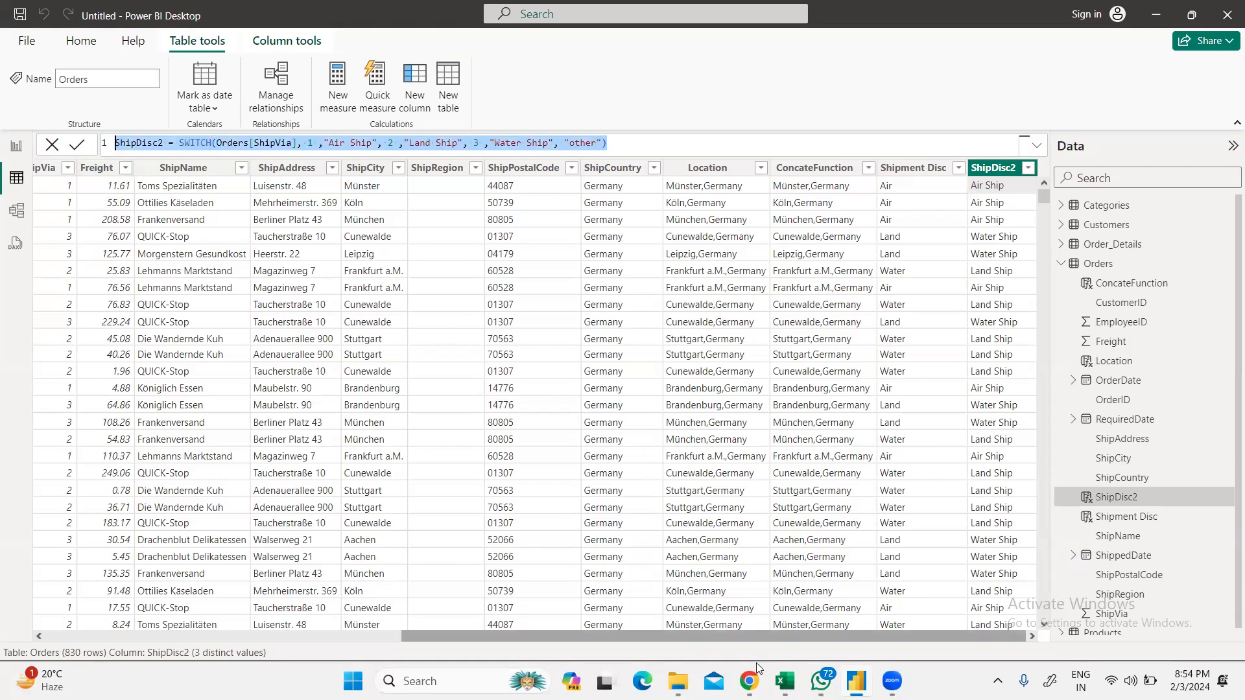
{"action": "left_click", "coordinate": [749, 681]}
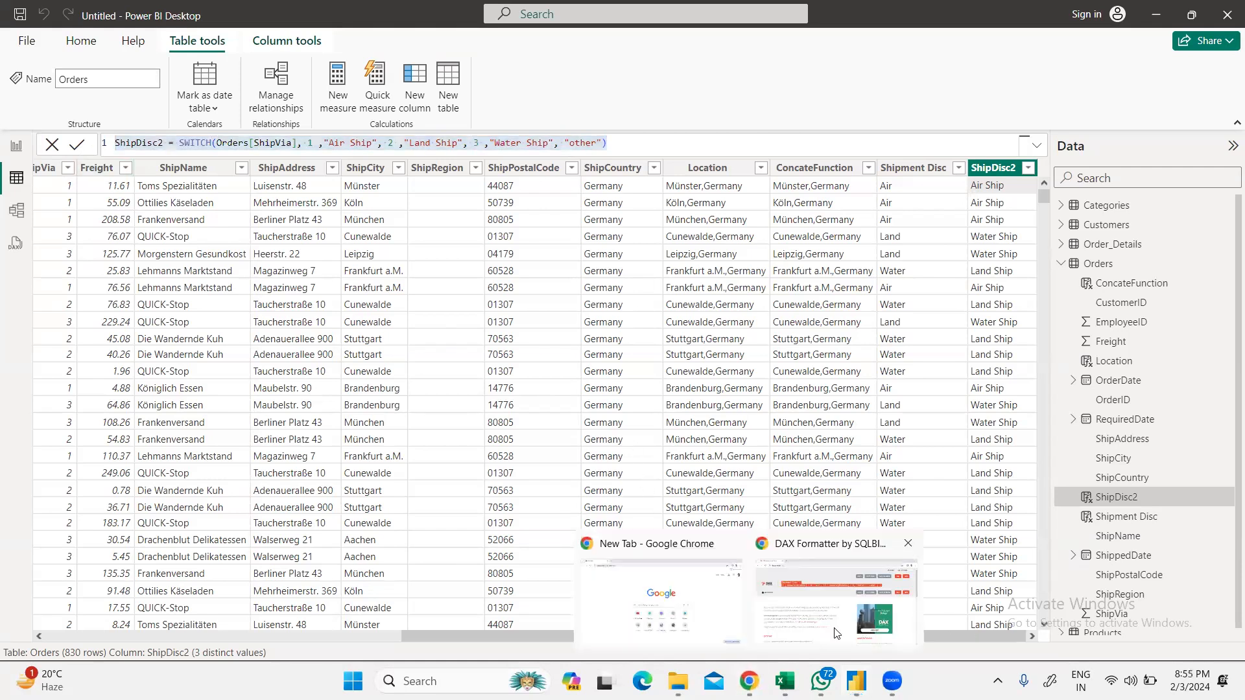
{"action": "left_click", "coordinate": [837, 604]}
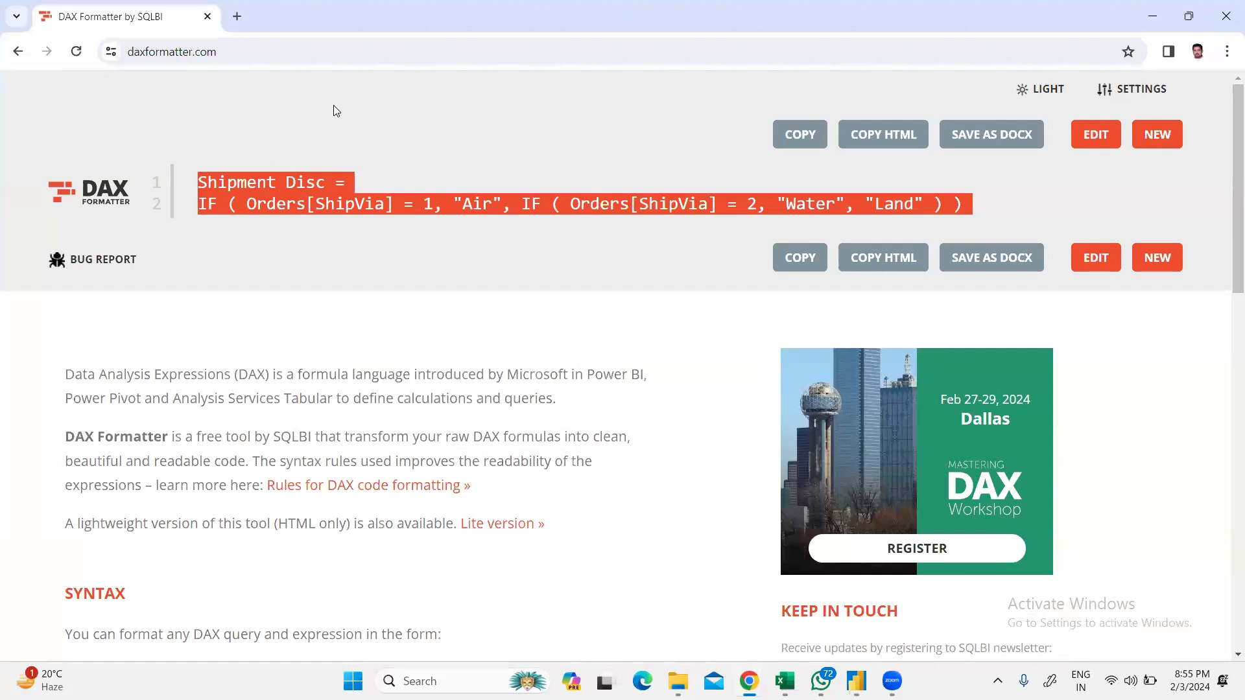
{"action": "left_click", "coordinate": [287, 203]}
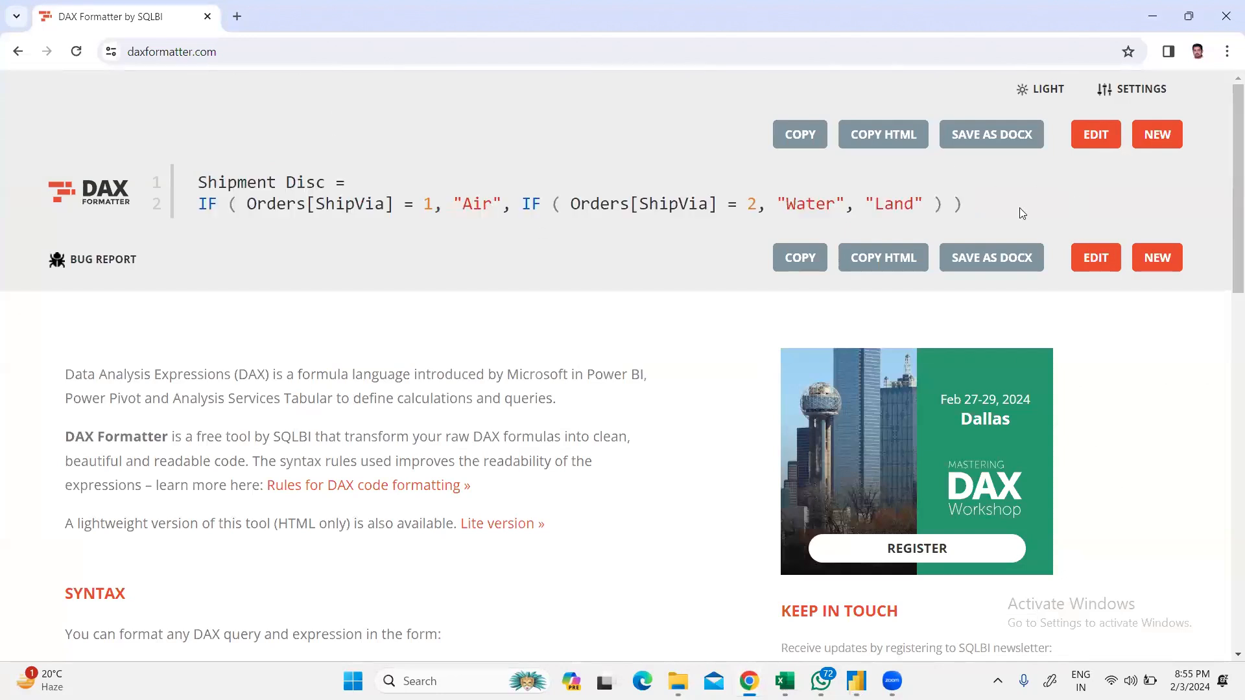
{"action": "left_click", "coordinate": [1155, 134]}
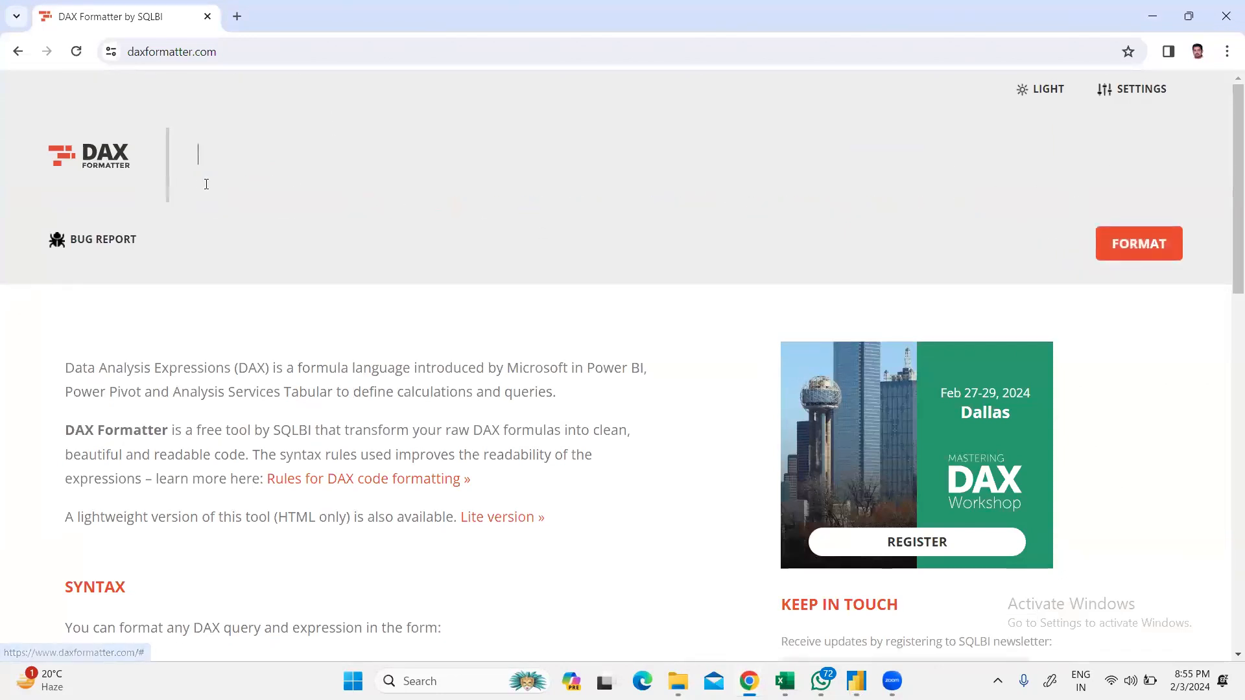
{"action": "key", "text": "ctrl+v"}
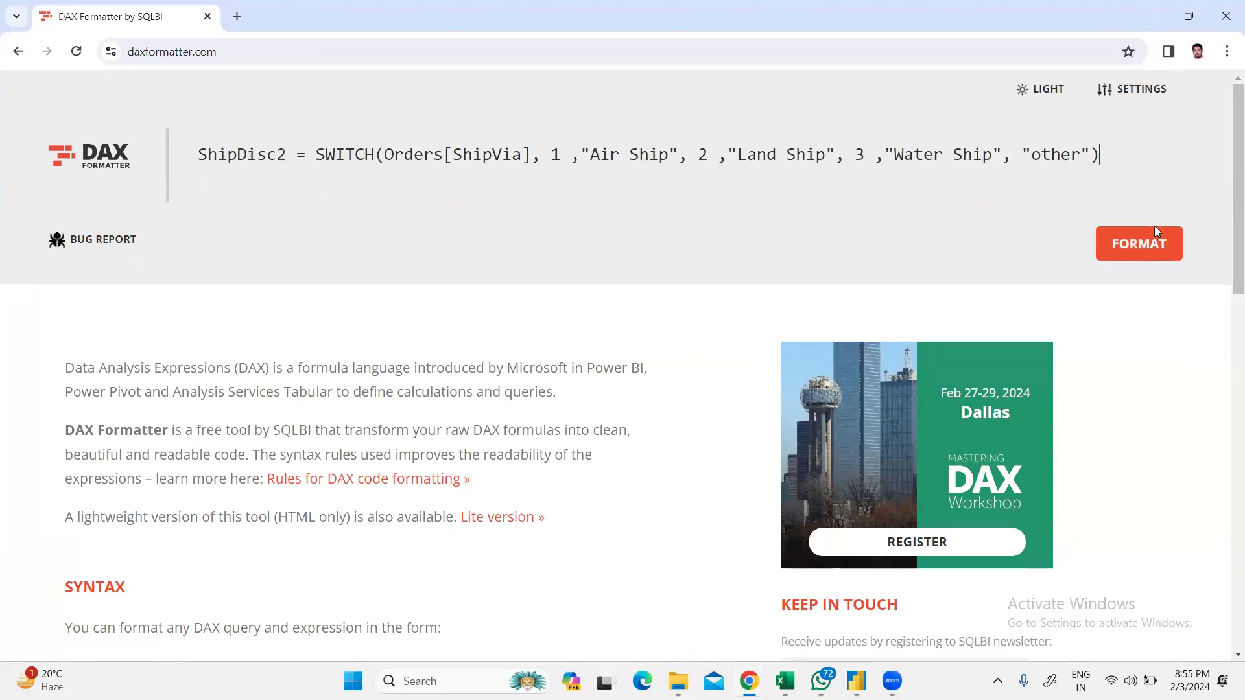
{"action": "left_click", "coordinate": [1140, 244]}
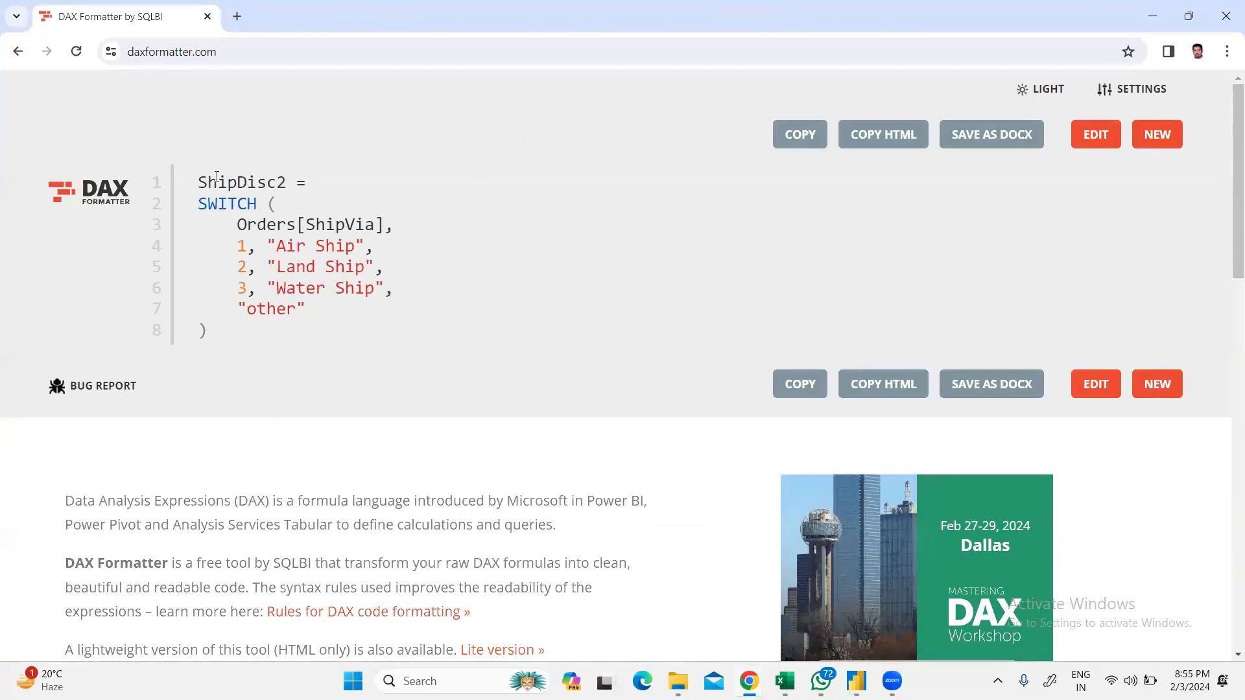
Step: Copy the formatted ShipDisc2 code and replace the column's single-line formula with it in Power BI Desktop
{"action": "left_click_drag", "start_coordinate": [198, 183], "coordinate": [353, 361]}
{"action": "key", "text": "ctrl+c"}
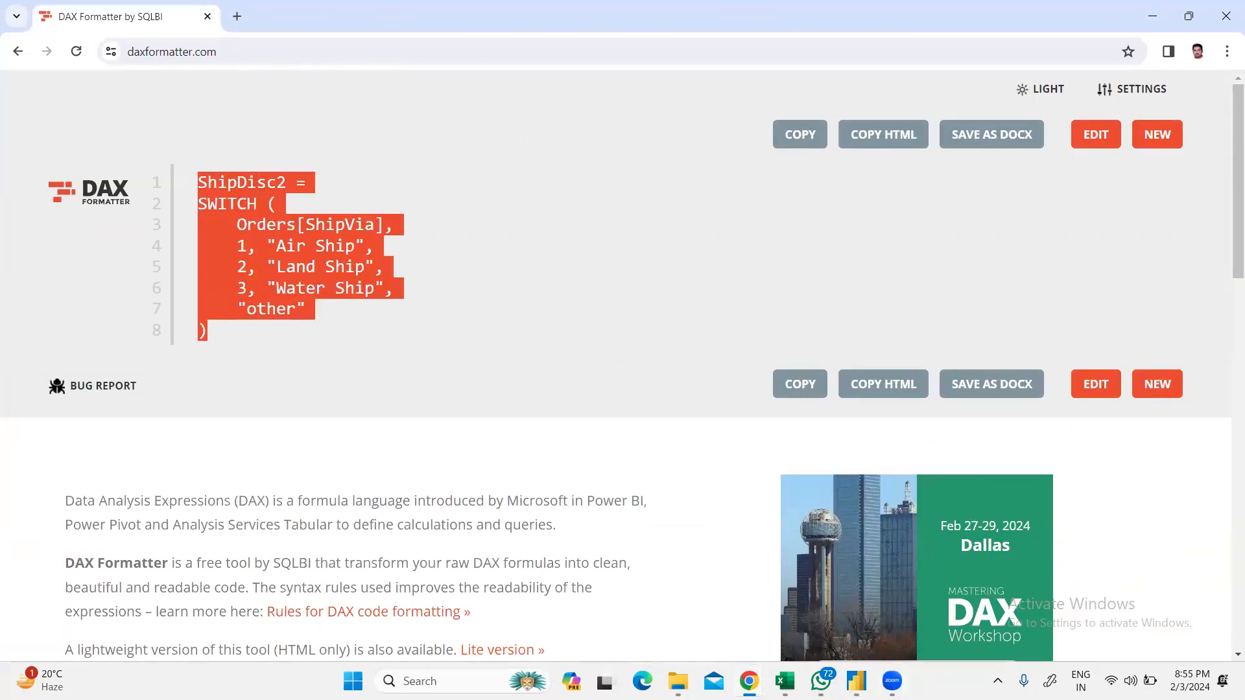
{"action": "key", "text": "alt+Tab"}
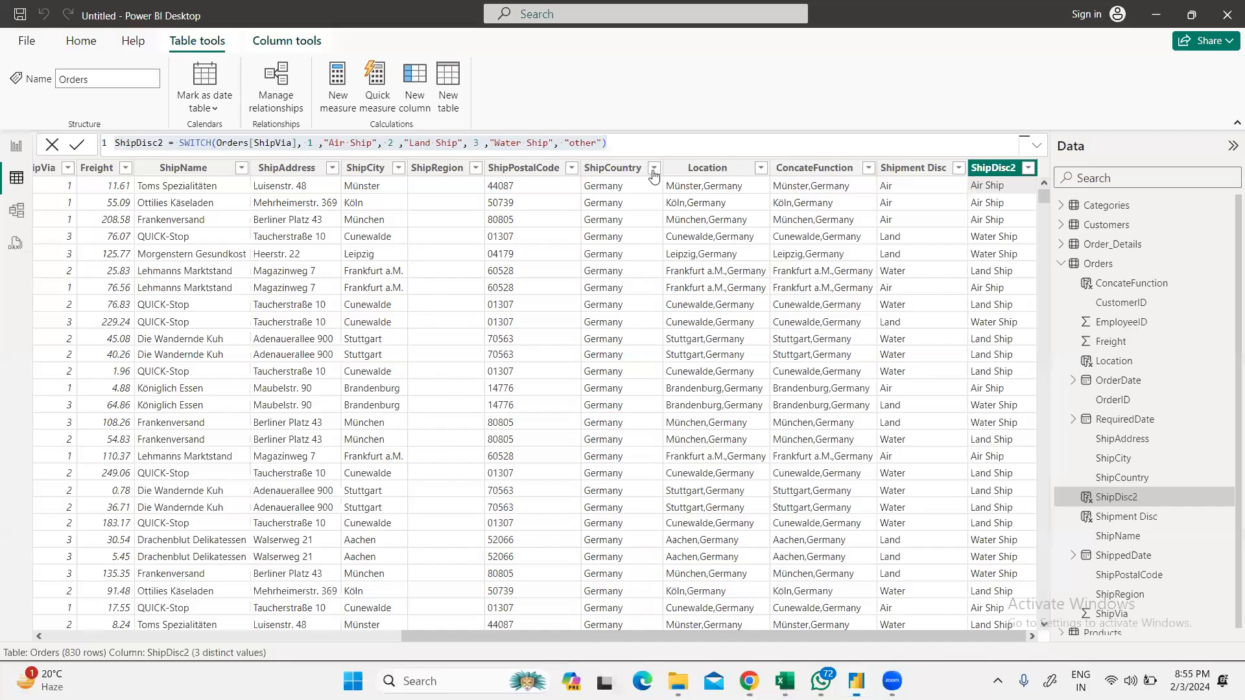
{"action": "key", "text": "ctrl+a"}
{"action": "key", "text": "ctrl+v"}
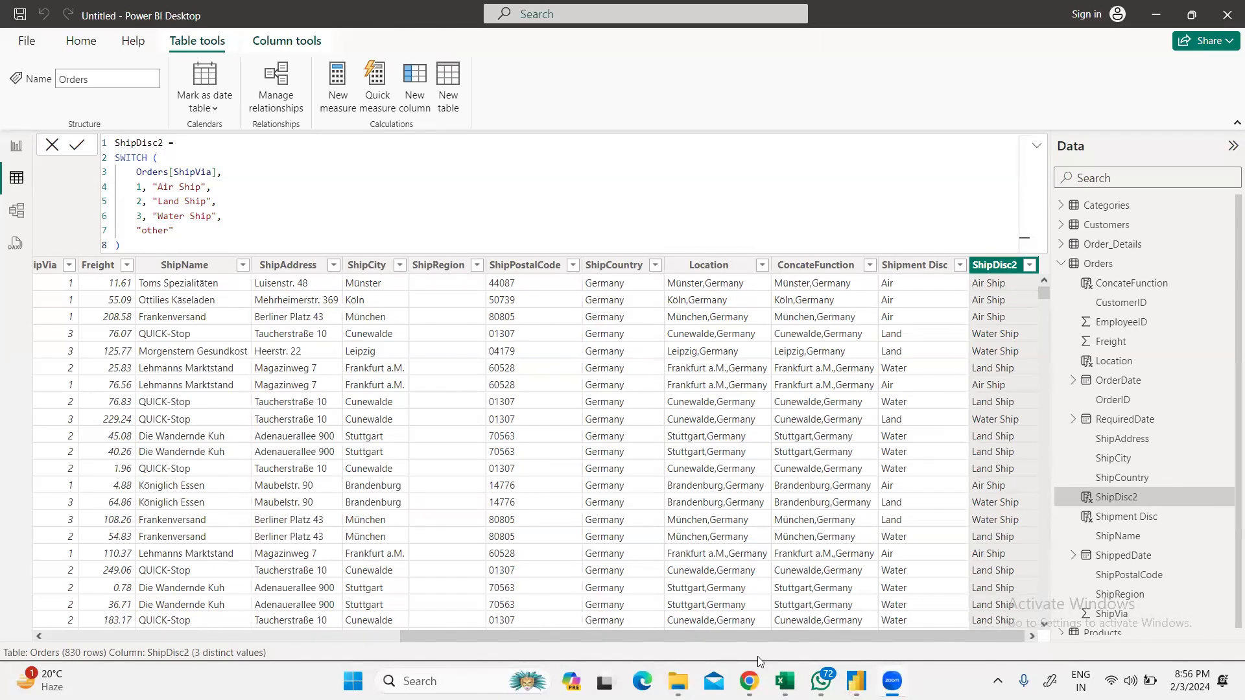
{"action": "mouse_move", "coordinate": [856, 681]}
{"action": "mouse_move", "coordinate": [749, 681]}
{"action": "left_click", "coordinate": [728, 645]}
{"action": "left_click", "coordinate": [500, 349]}
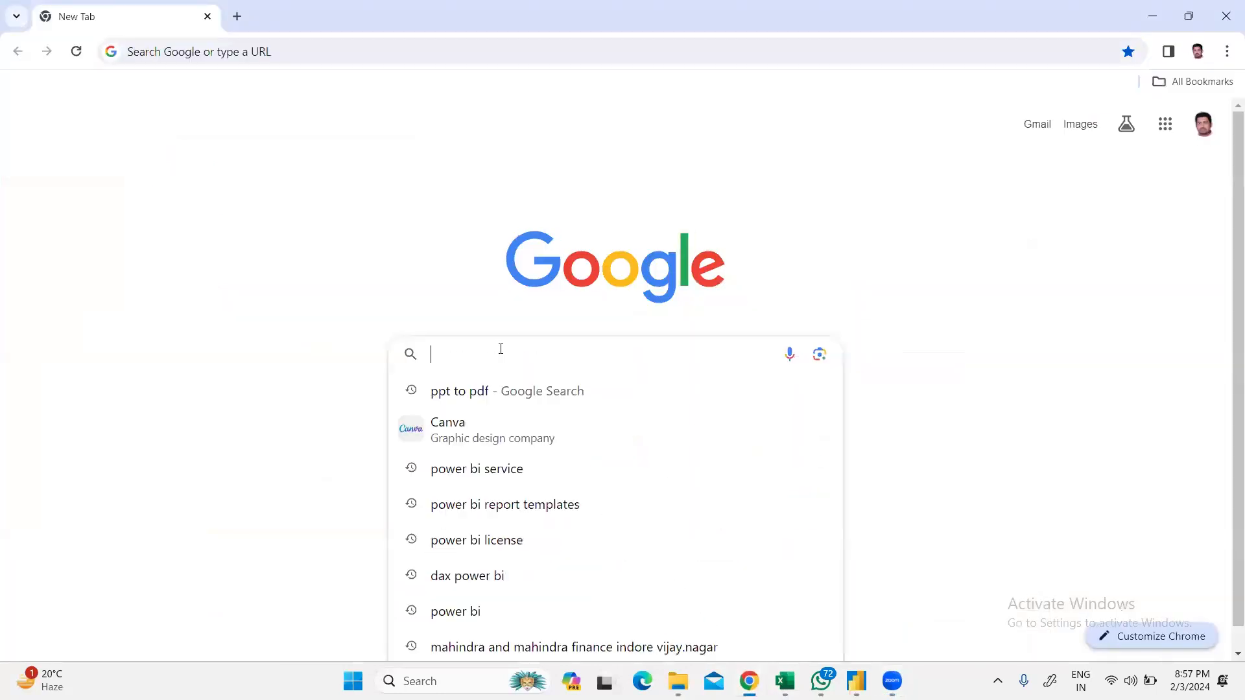
{"action": "type", "text": "Timer"}
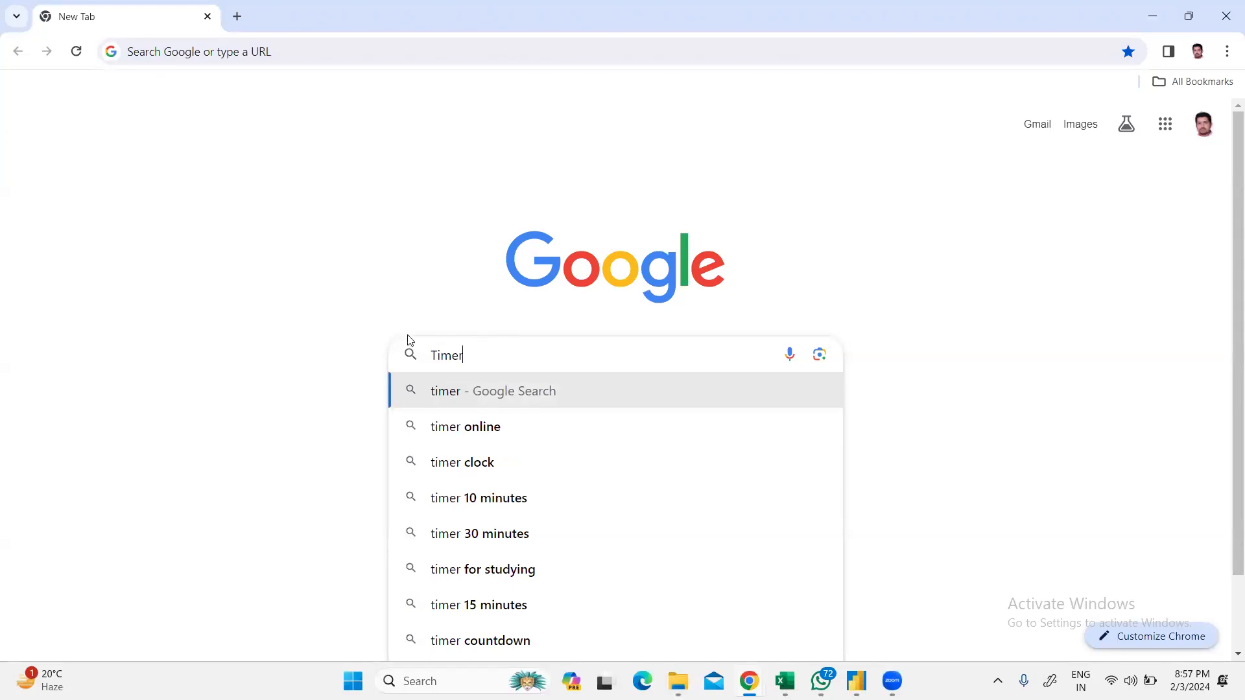
{"action": "left_click", "coordinate": [357, 261]}
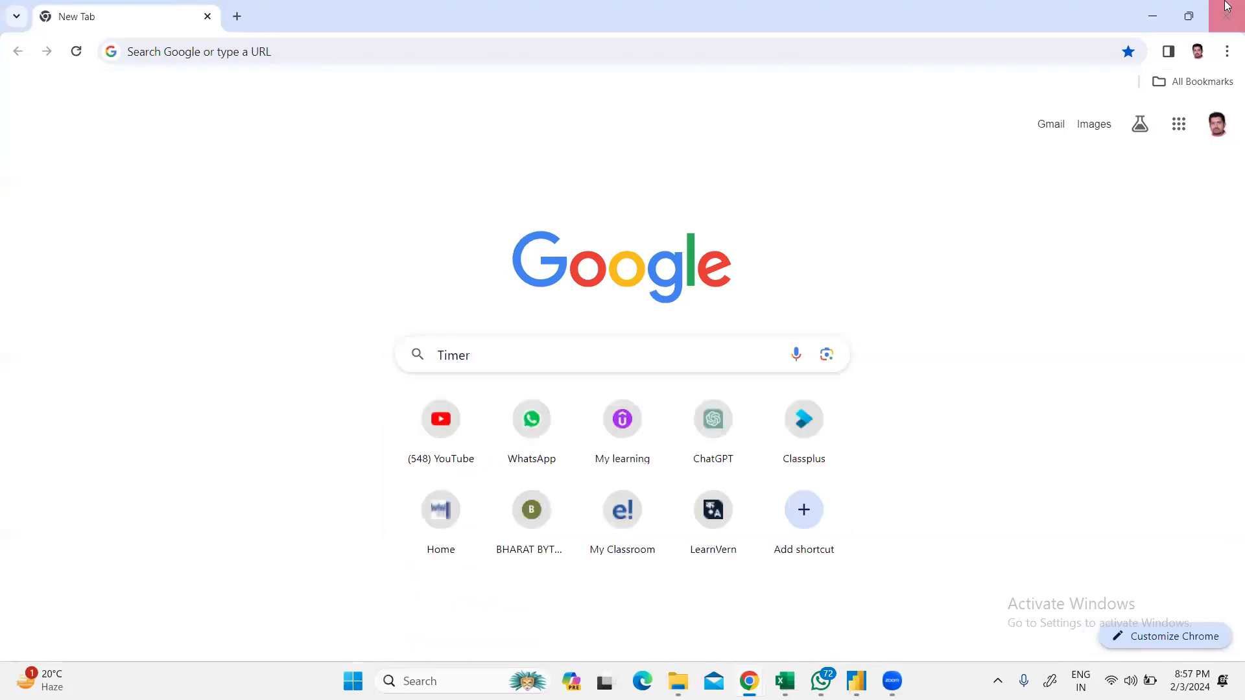
{"action": "left_click", "coordinate": [1153, 15]}
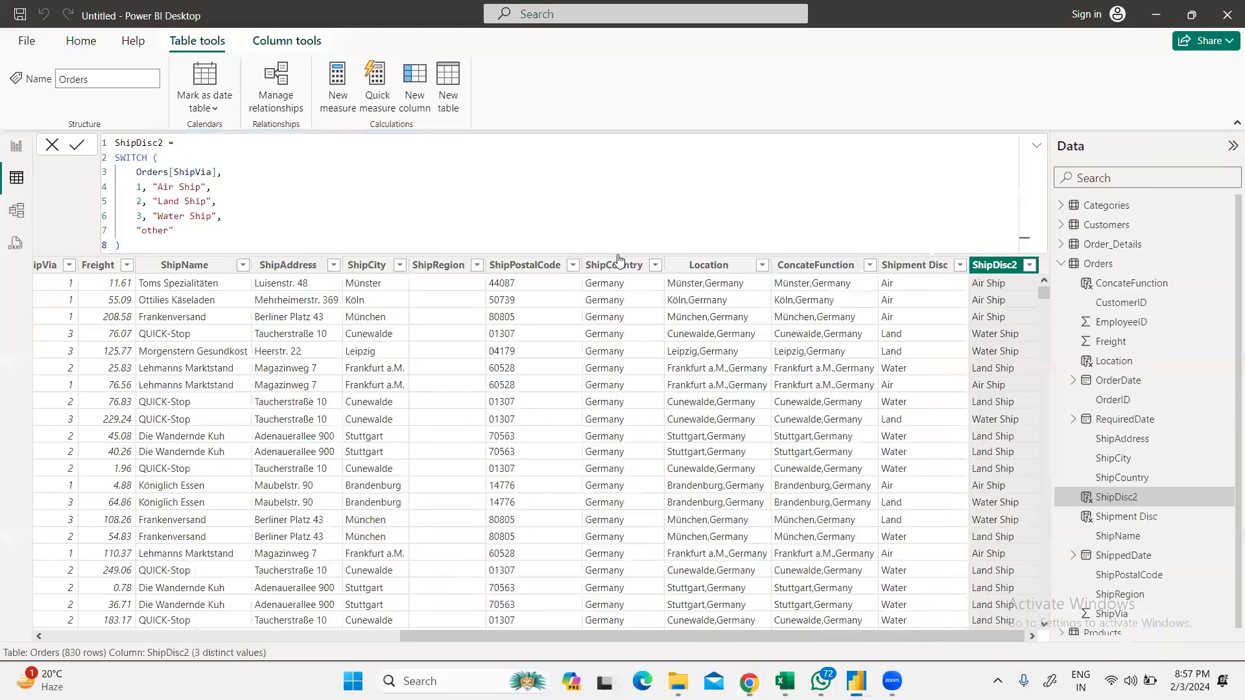
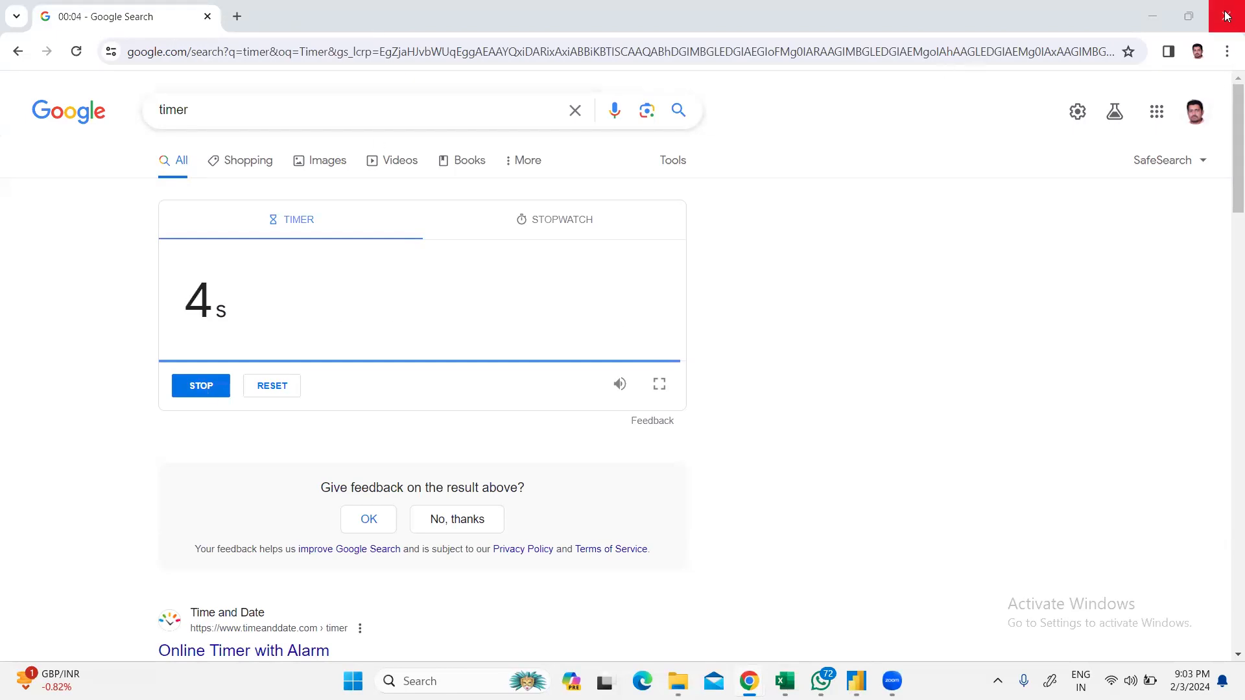
Step: Stop the running Google countdown timer and switch back to Power BI Desktop
{"action": "left_click", "coordinate": [206, 387]}
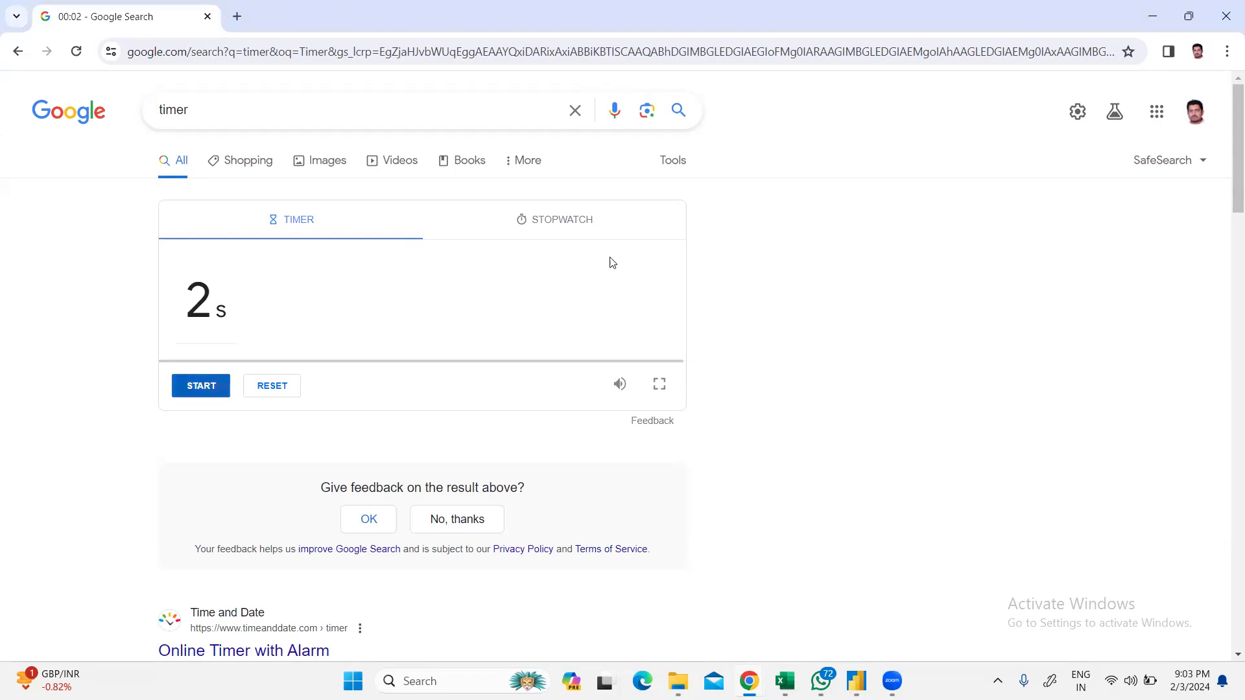
{"action": "left_click", "coordinate": [1154, 21]}
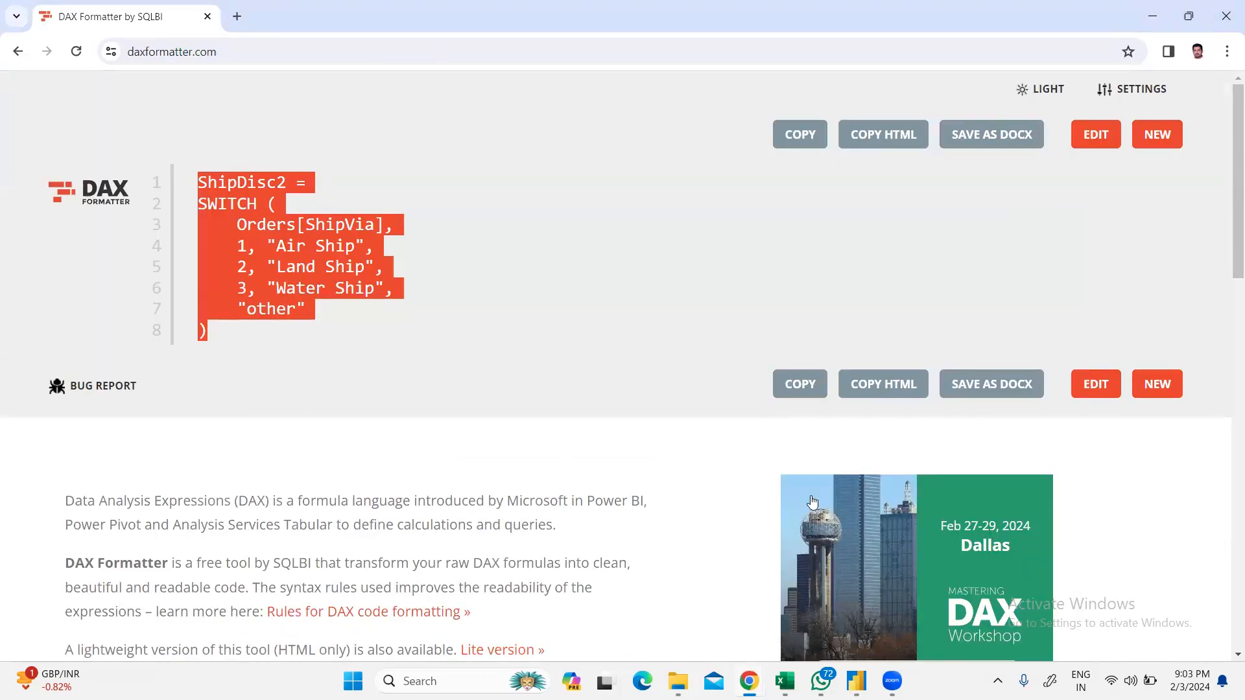
{"action": "left_click", "coordinate": [855, 679]}
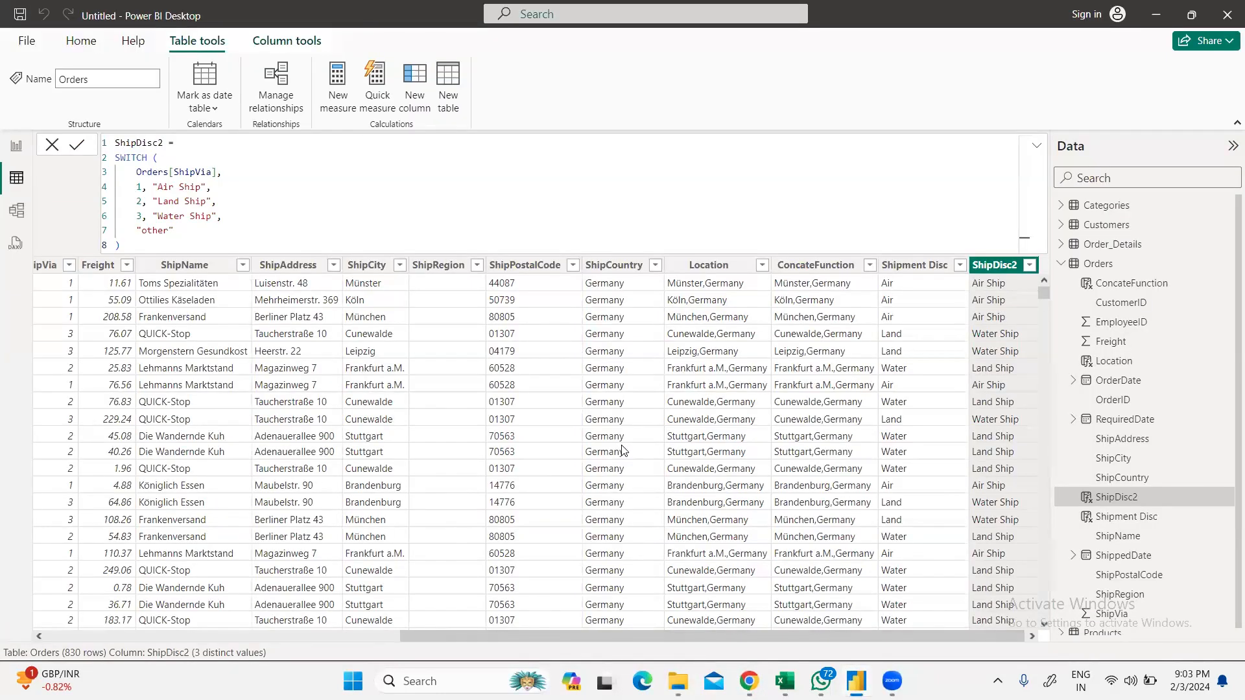
Step: Check the report page, then browse the data in the Categories, Customers and Order_Details tables
{"action": "left_click", "coordinate": [17, 148]}
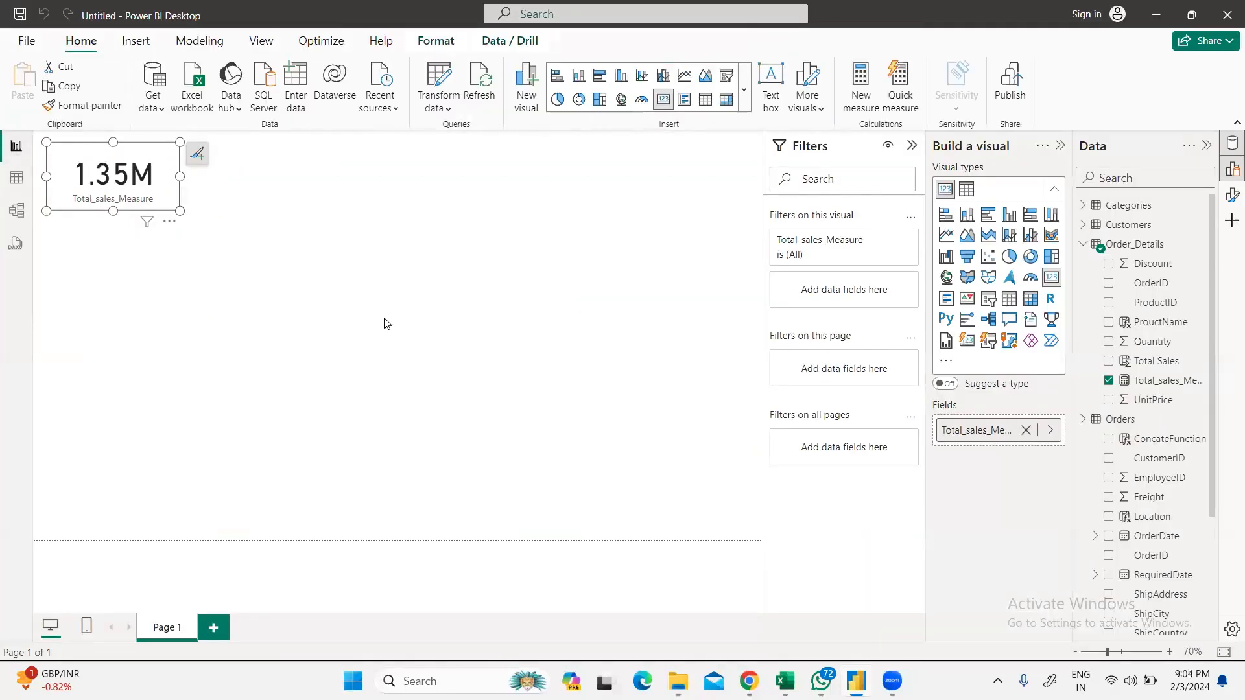
{"action": "left_click", "coordinate": [14, 185]}
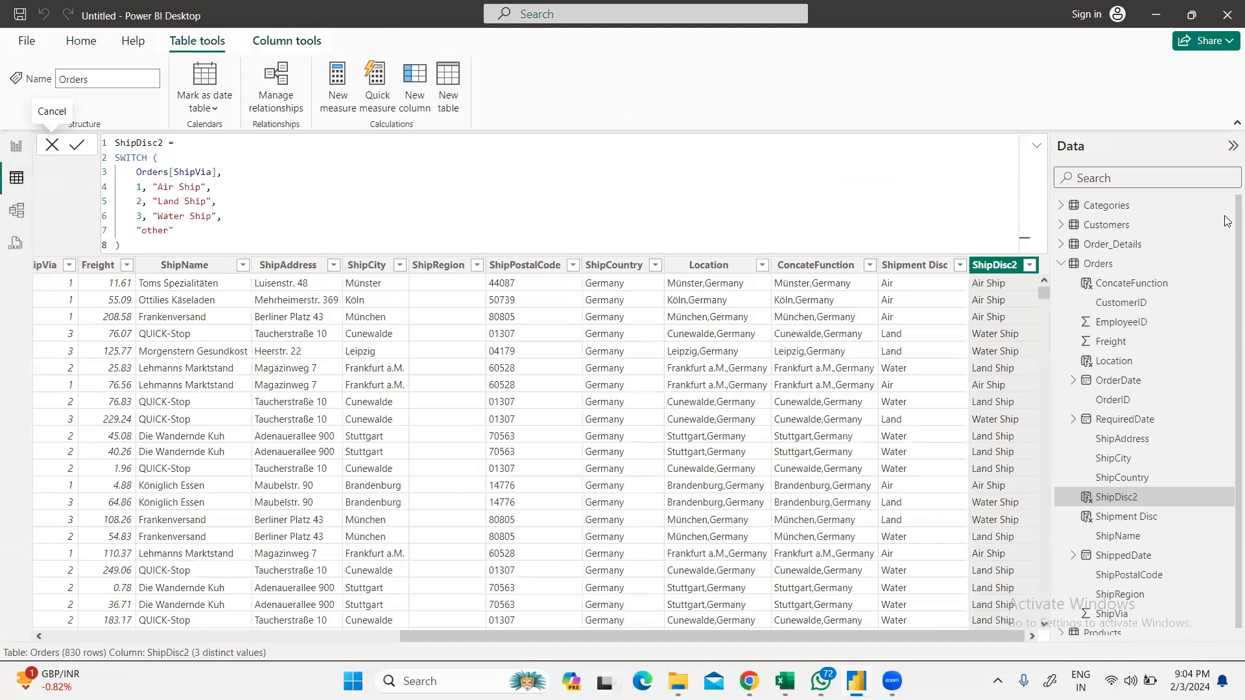
{"action": "left_click", "coordinate": [1098, 213]}
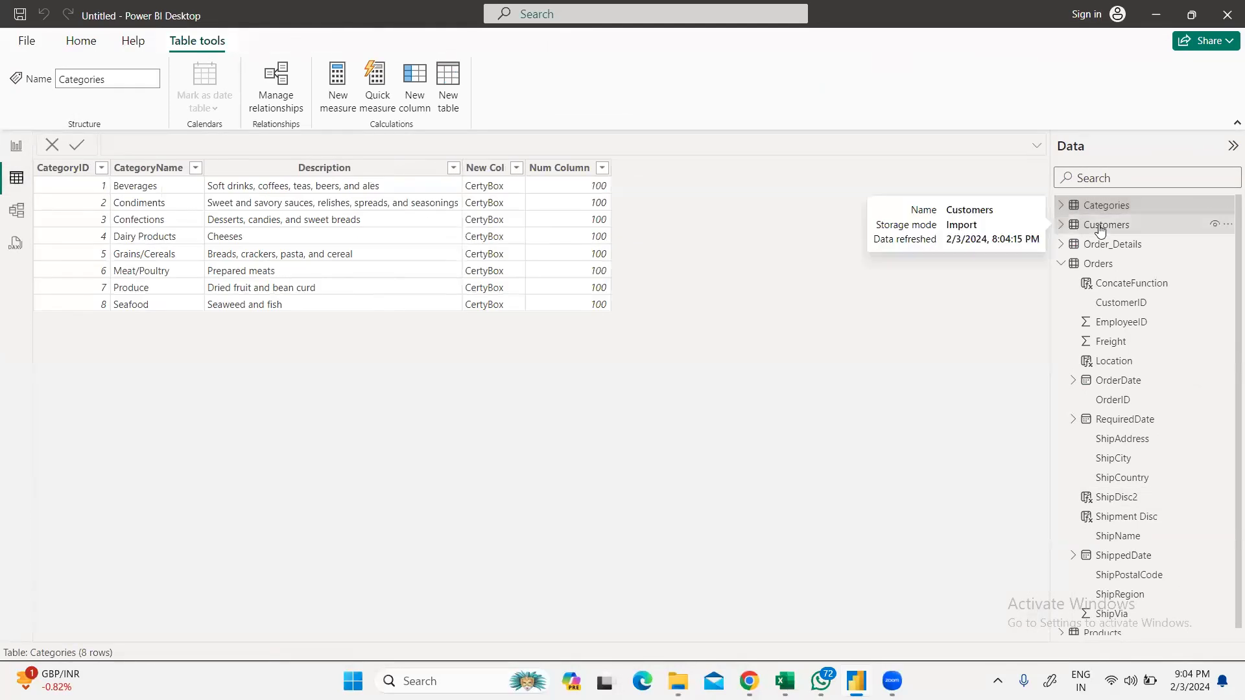
{"action": "left_click", "coordinate": [1103, 225]}
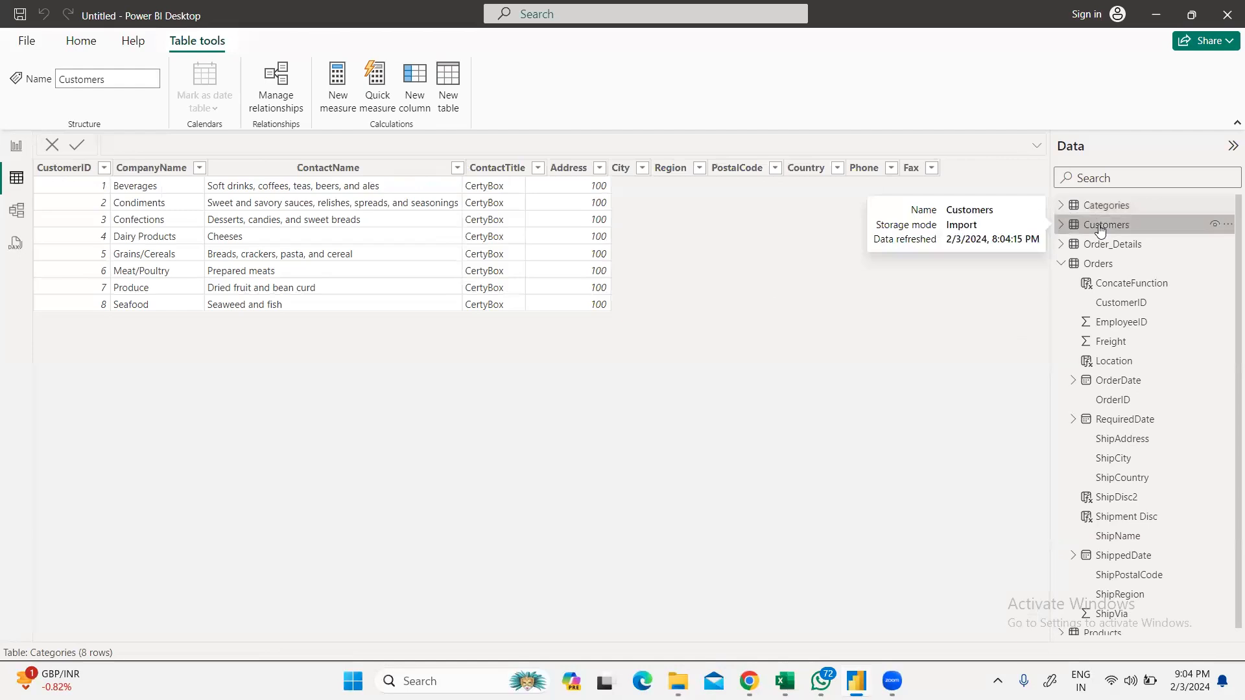
{"action": "left_click_drag", "start_coordinate": [746, 637], "coordinate": [563, 666]}
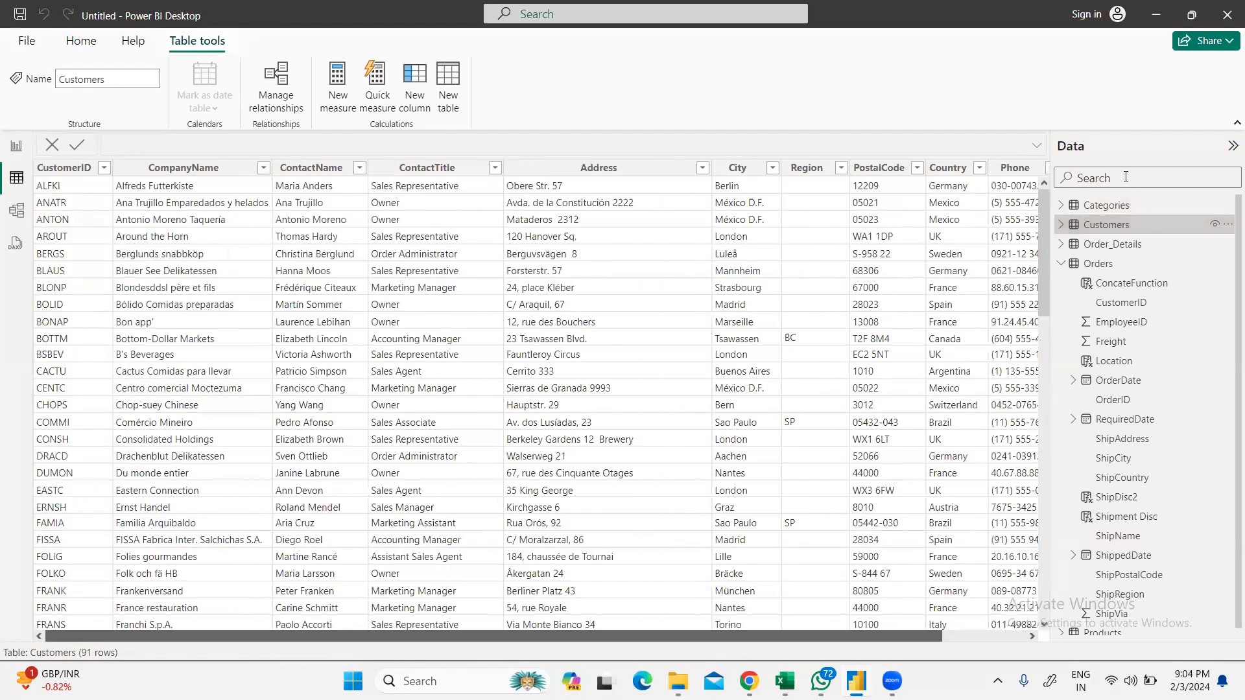
{"action": "left_click", "coordinate": [1103, 244]}
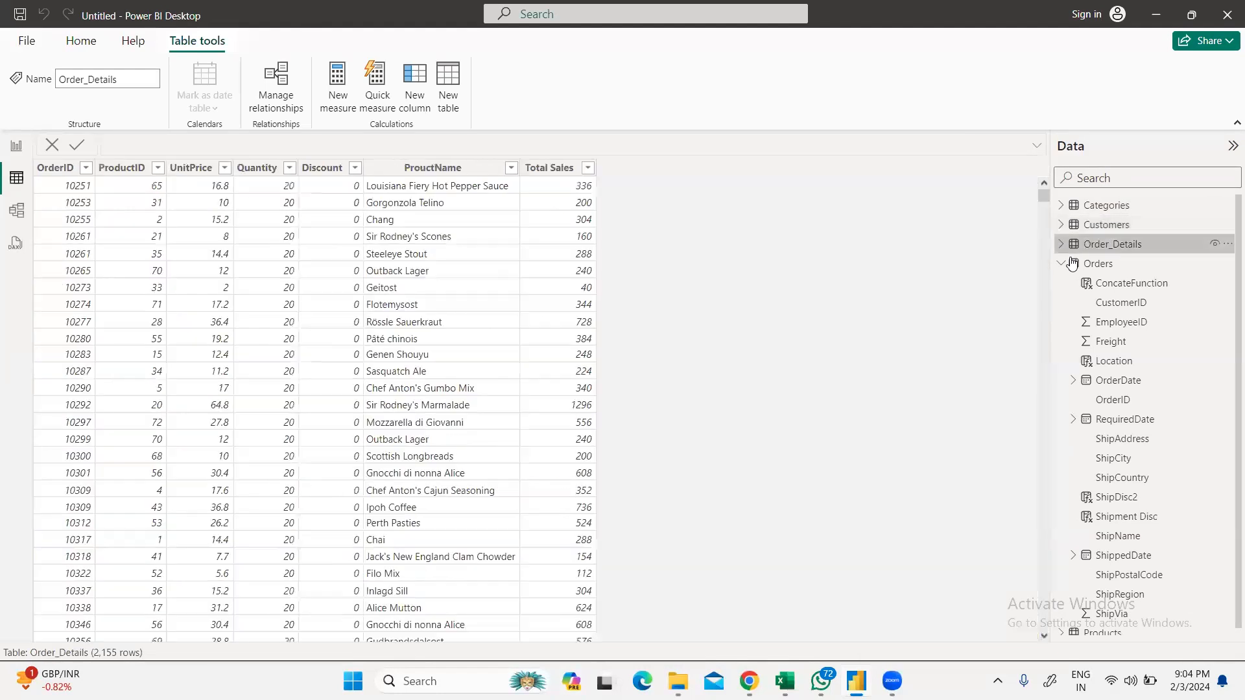
Step: Collapse the Orders field list, examine the table's columns through ShipDisc2, and return to the Order_Details data
{"action": "left_click", "coordinate": [1070, 263]}
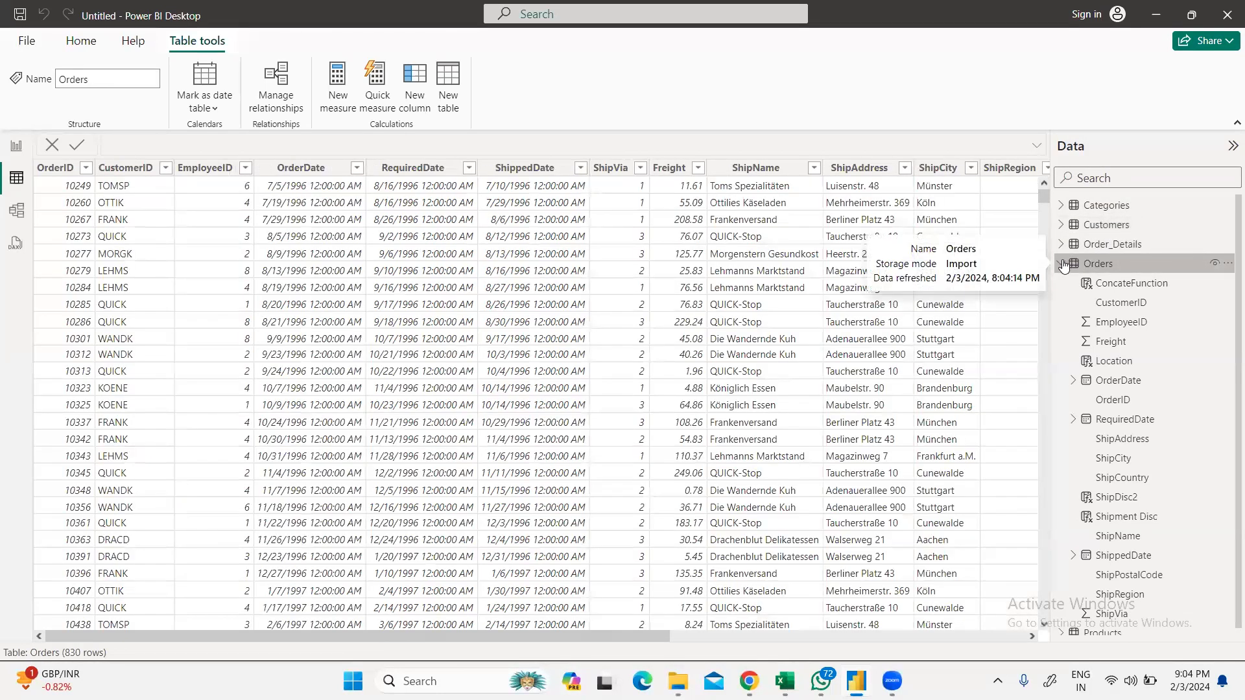
{"action": "left_click", "coordinate": [1063, 264]}
{"action": "left_click_drag", "start_coordinate": [552, 640], "coordinate": [630, 637]}
{"action": "left_click_drag", "start_coordinate": [241, 637], "coordinate": [458, 638]}
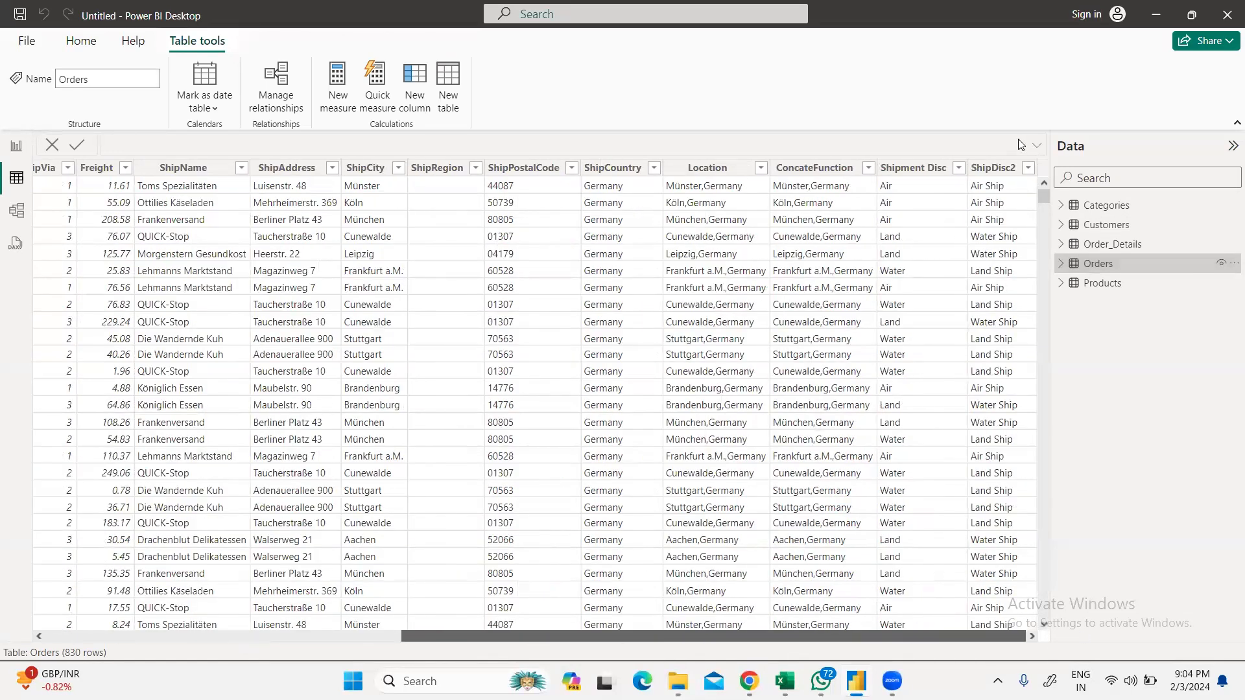
{"action": "left_click_drag", "start_coordinate": [713, 637], "coordinate": [357, 637]}
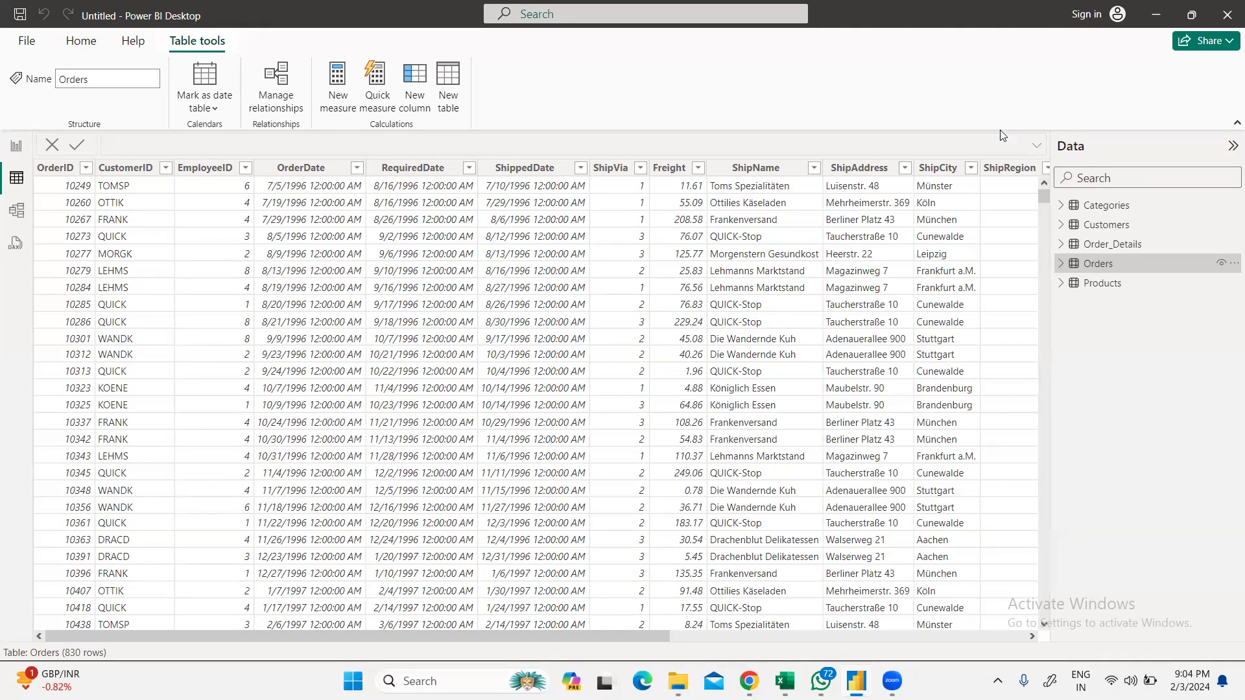
{"action": "left_click", "coordinate": [1103, 284]}
{"action": "left_click", "coordinate": [1097, 262]}
{"action": "left_click", "coordinate": [1079, 247]}
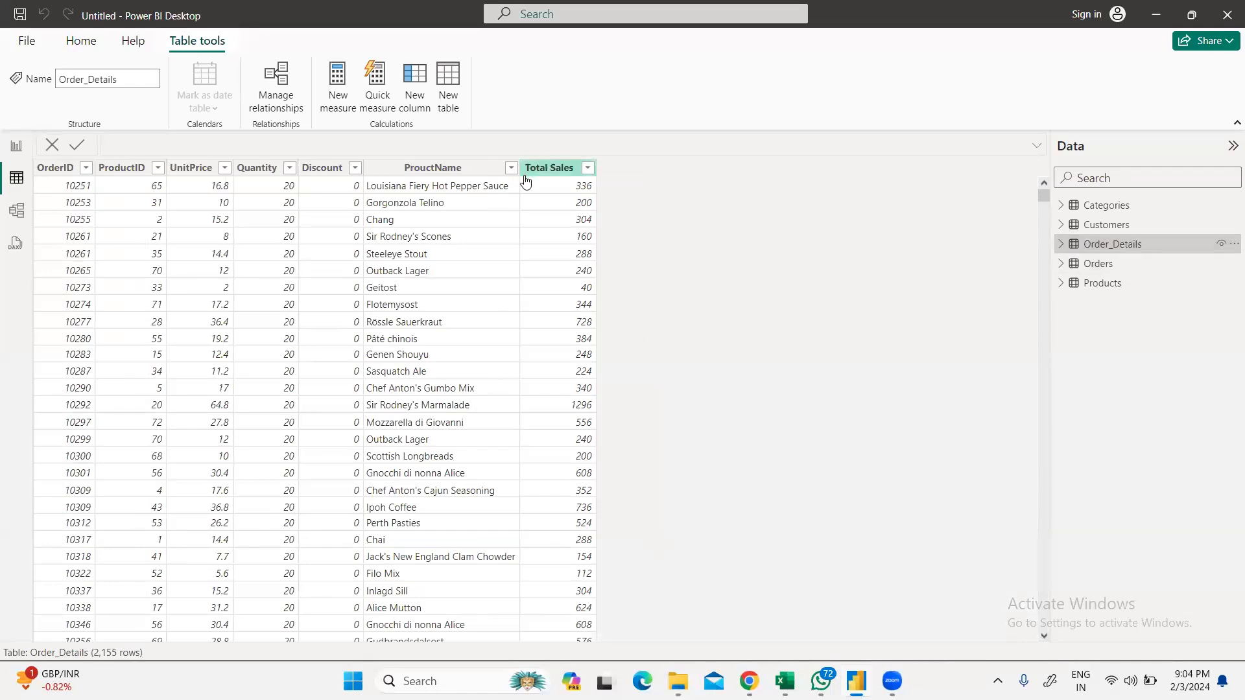
Step: Show the model diagram and collapse the expanded ShipDisc2 formula to examine the table relationships
{"action": "left_click", "coordinate": [16, 209]}
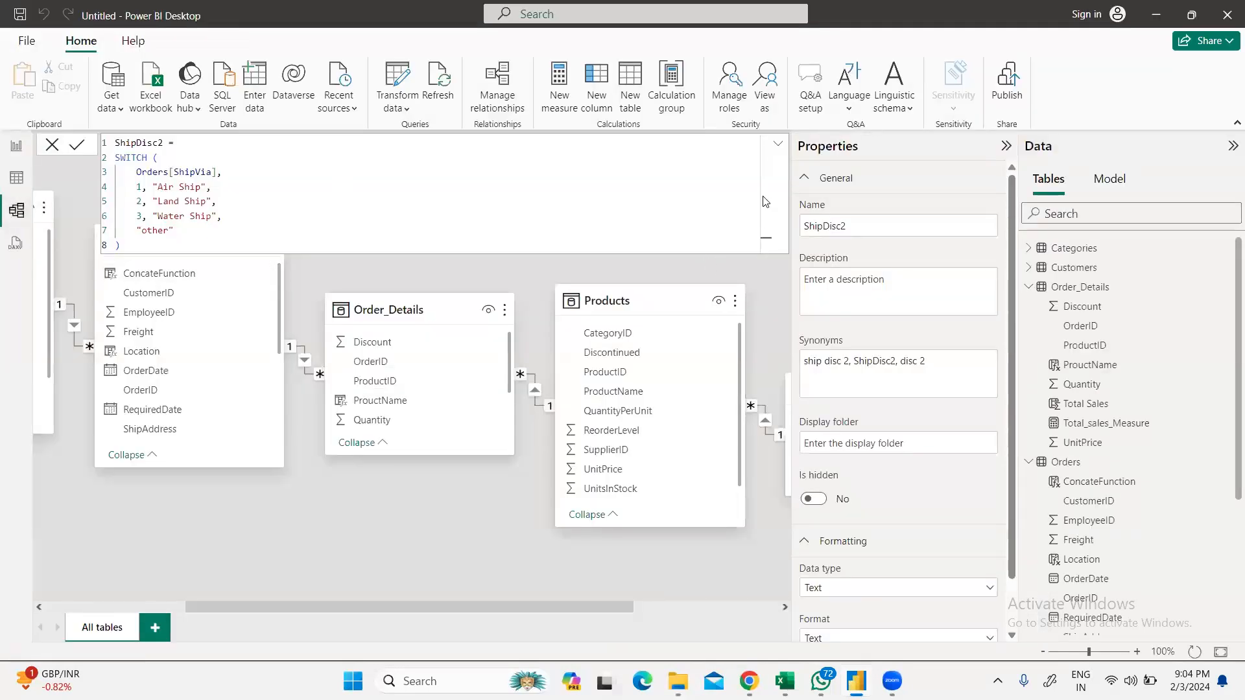
{"action": "left_click", "coordinate": [779, 144]}
{"action": "left_click", "coordinate": [778, 147]}
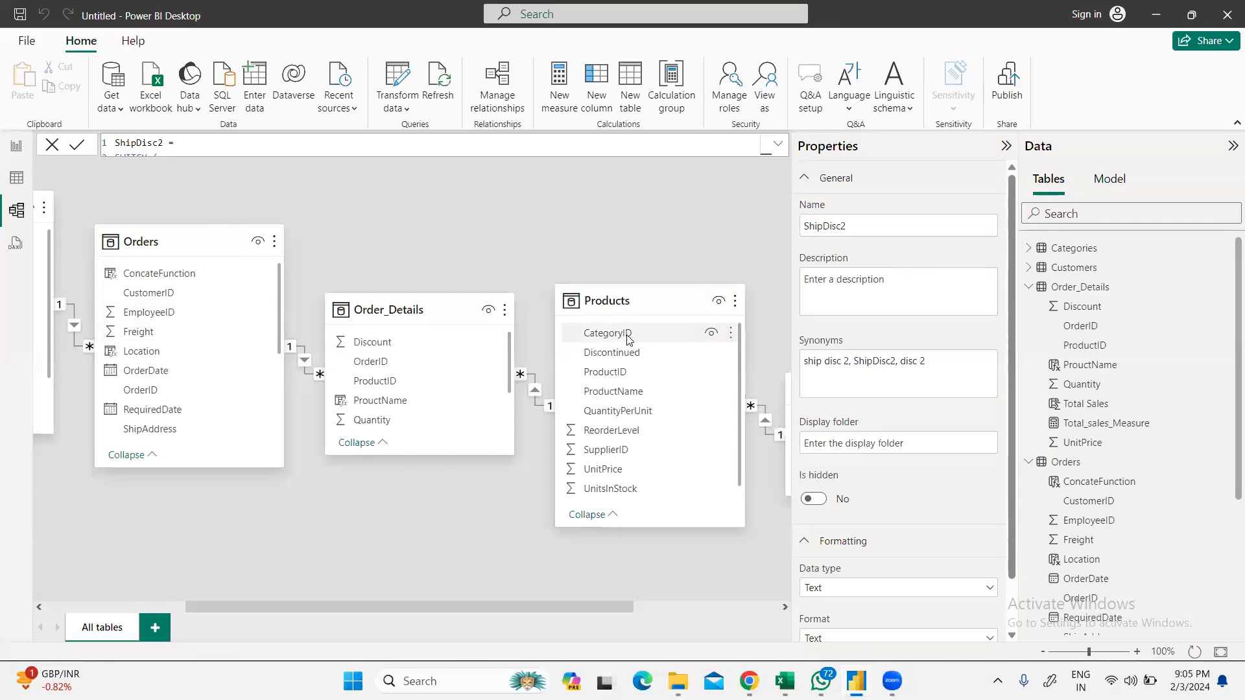
Step: Return to the table data and review the Products, Order_Details and Orders tables in turn
{"action": "left_click", "coordinate": [16, 178]}
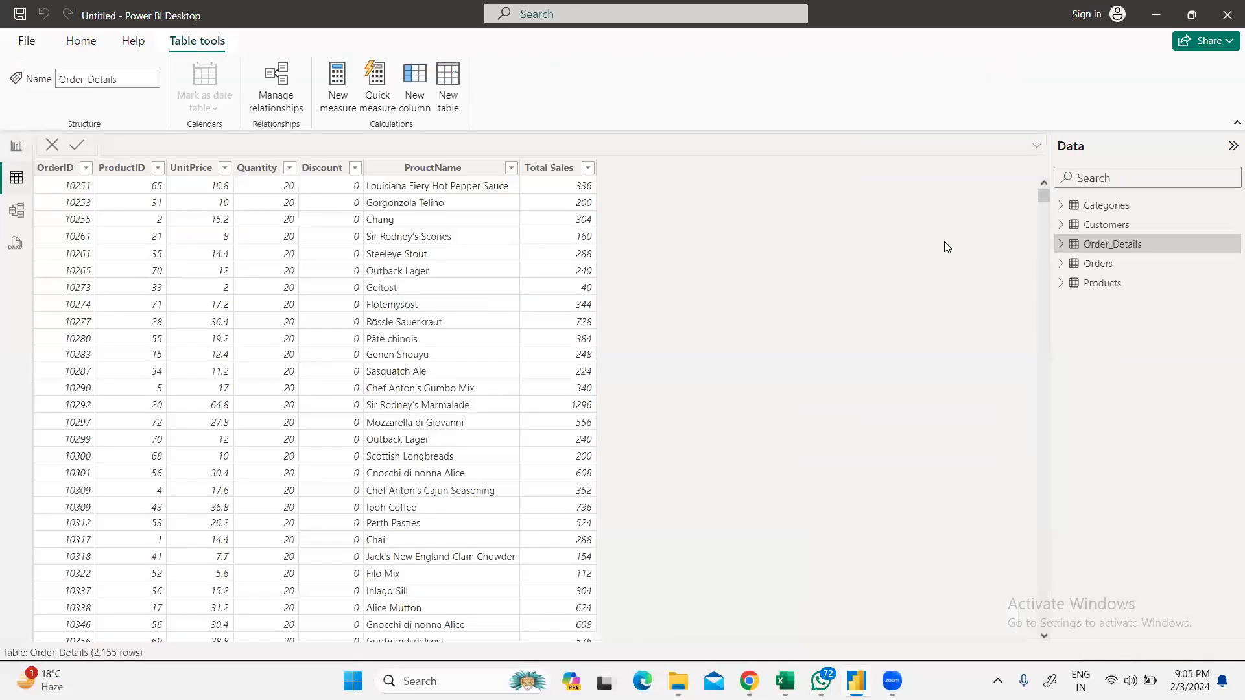
{"action": "left_click", "coordinate": [1100, 285]}
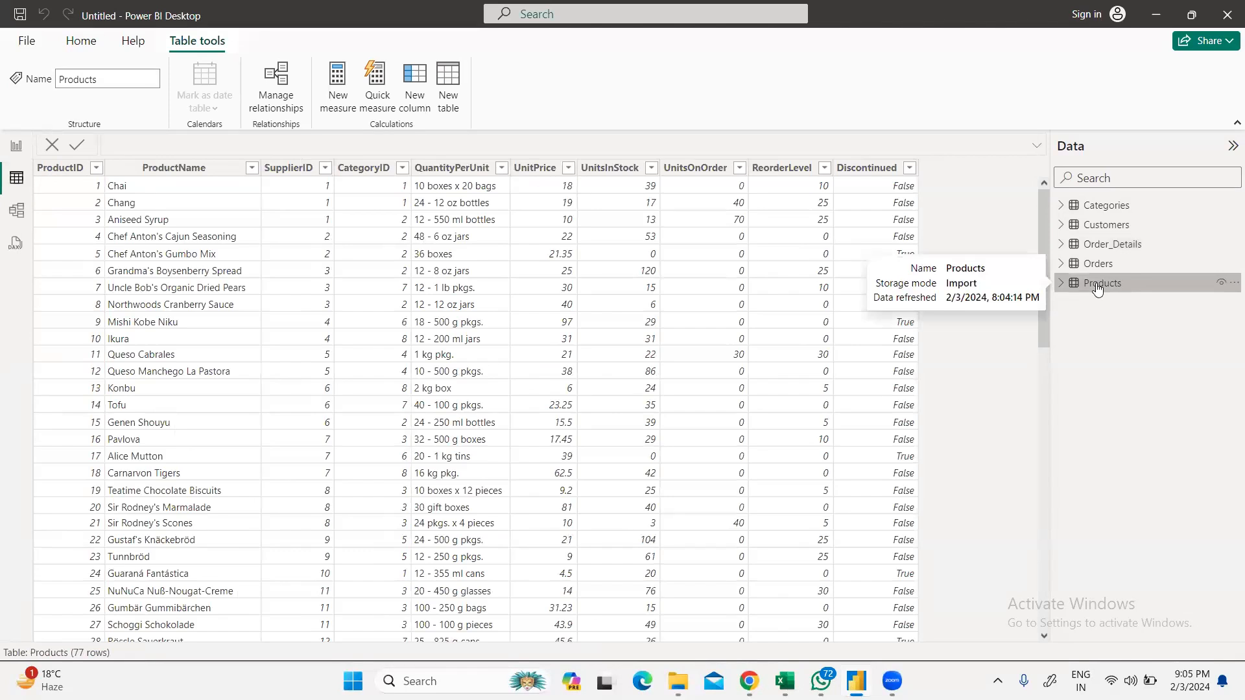
{"action": "left_click", "coordinate": [1061, 264]}
{"action": "left_click", "coordinate": [1061, 265]}
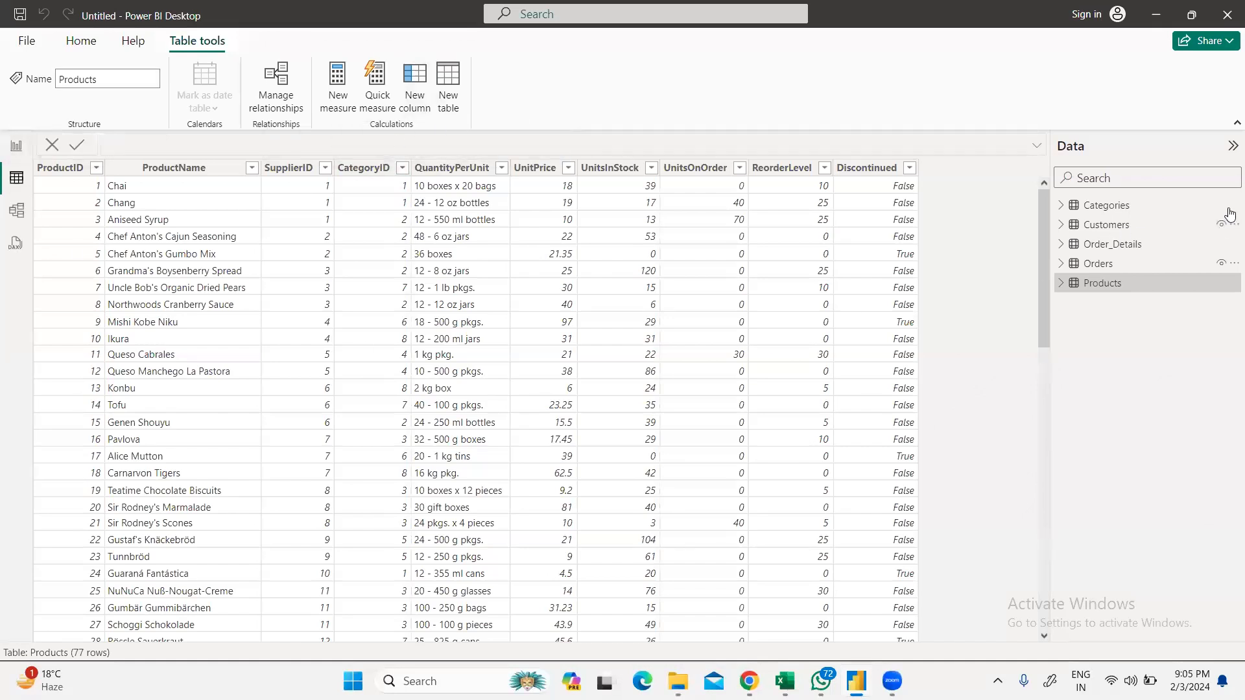
{"action": "left_click", "coordinate": [1078, 245]}
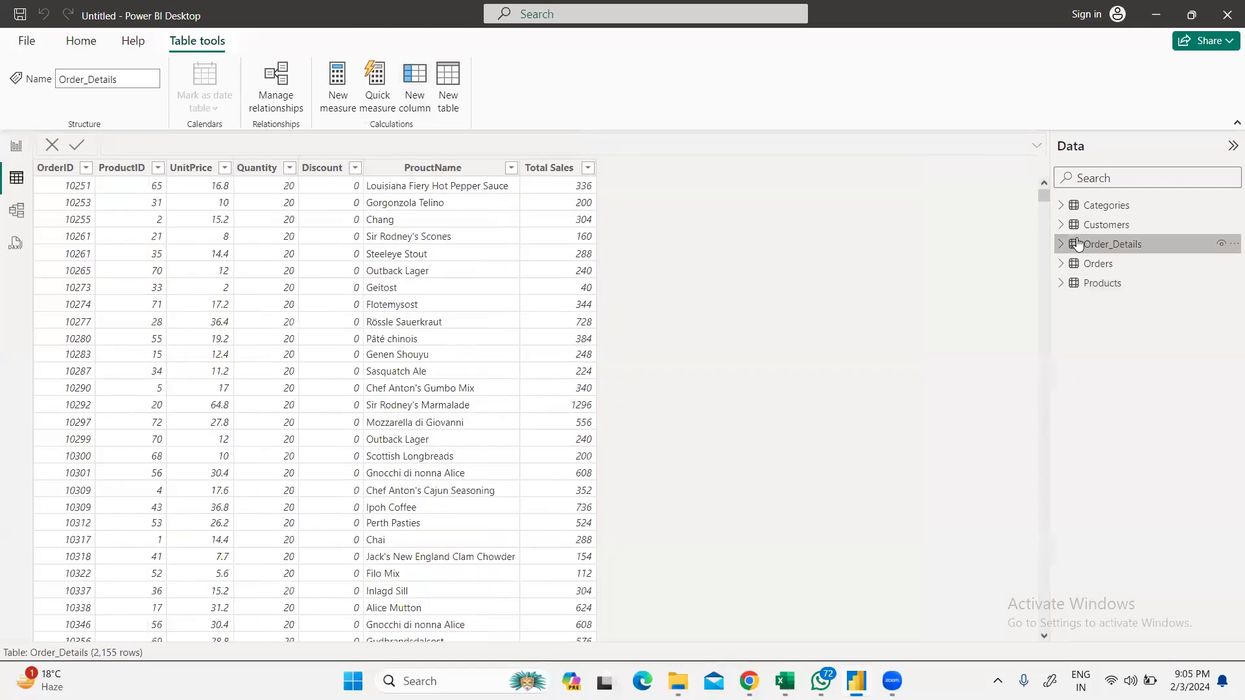
{"action": "left_click", "coordinate": [1098, 265]}
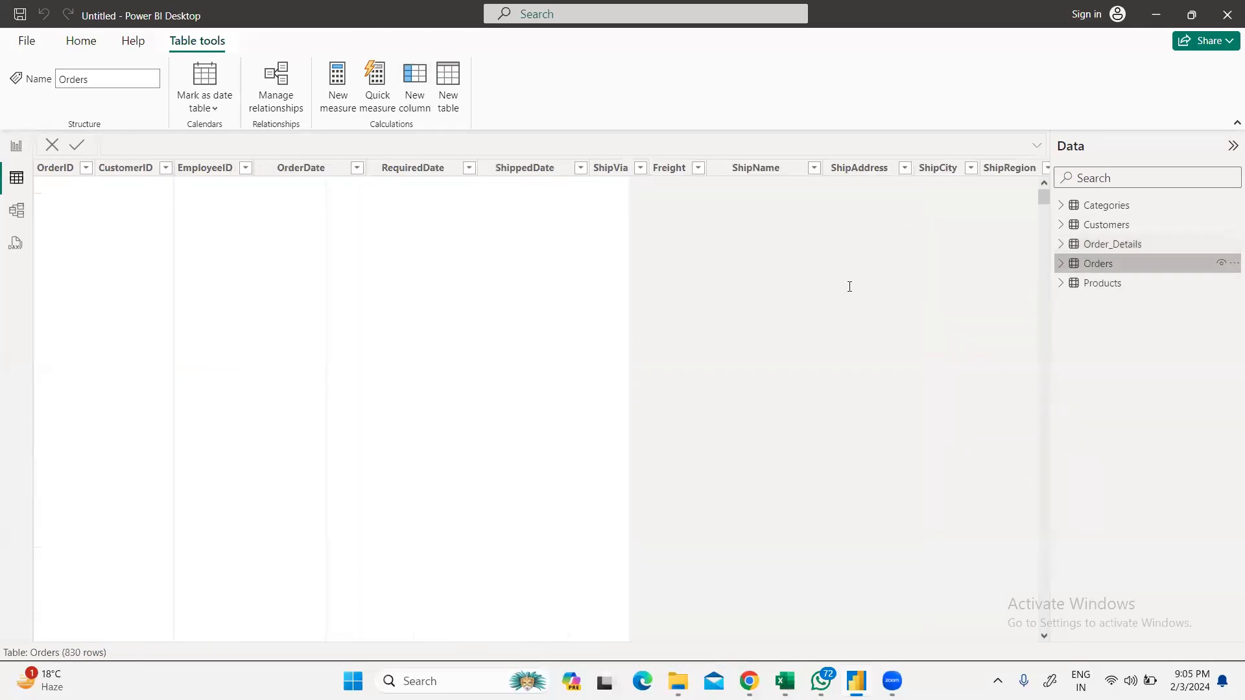
Step: Examine the OrderDate, RequiredDate and ShippedDate columns of the Orders table
{"action": "left_click", "coordinate": [288, 170]}
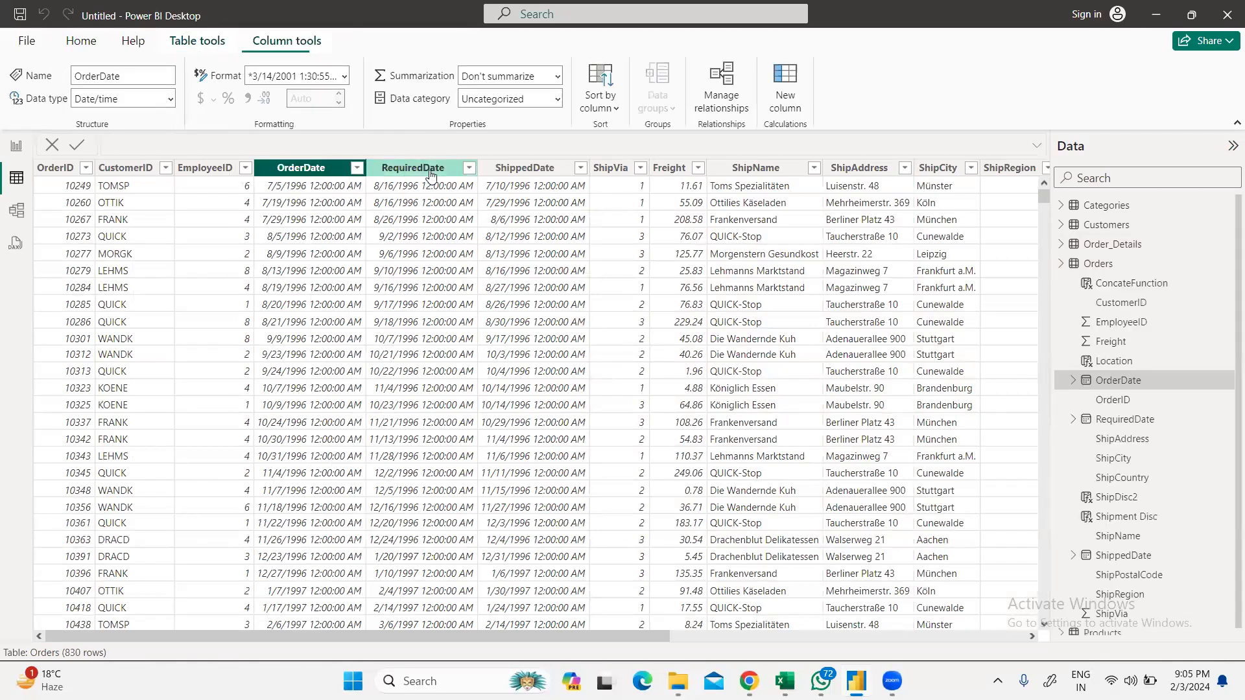
{"action": "left_click", "coordinate": [430, 174]}
{"action": "left_click", "coordinate": [496, 174]}
{"action": "left_click", "coordinate": [402, 176]}
{"action": "left_click", "coordinate": [279, 174]}
{"action": "left_click", "coordinate": [403, 170]}
{"action": "left_click", "coordinate": [532, 174]}
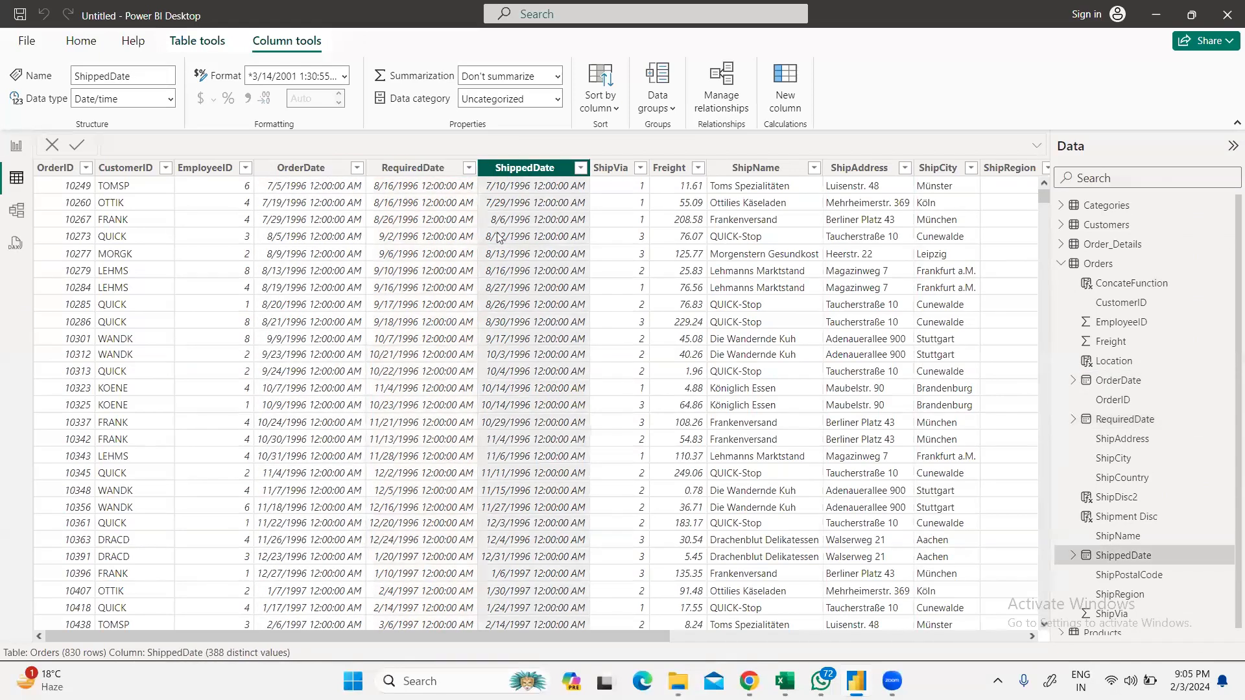
{"action": "left_click_drag", "start_coordinate": [391, 641], "coordinate": [678, 634]}
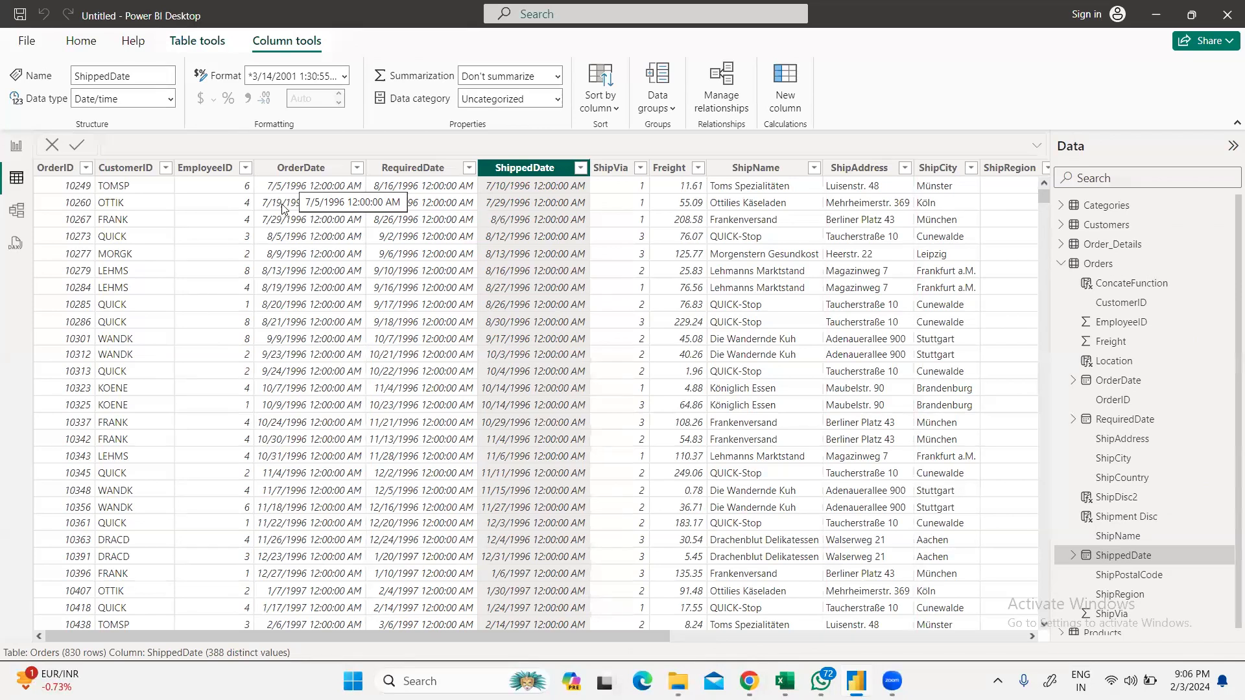
{"action": "left_click", "coordinate": [297, 169]}
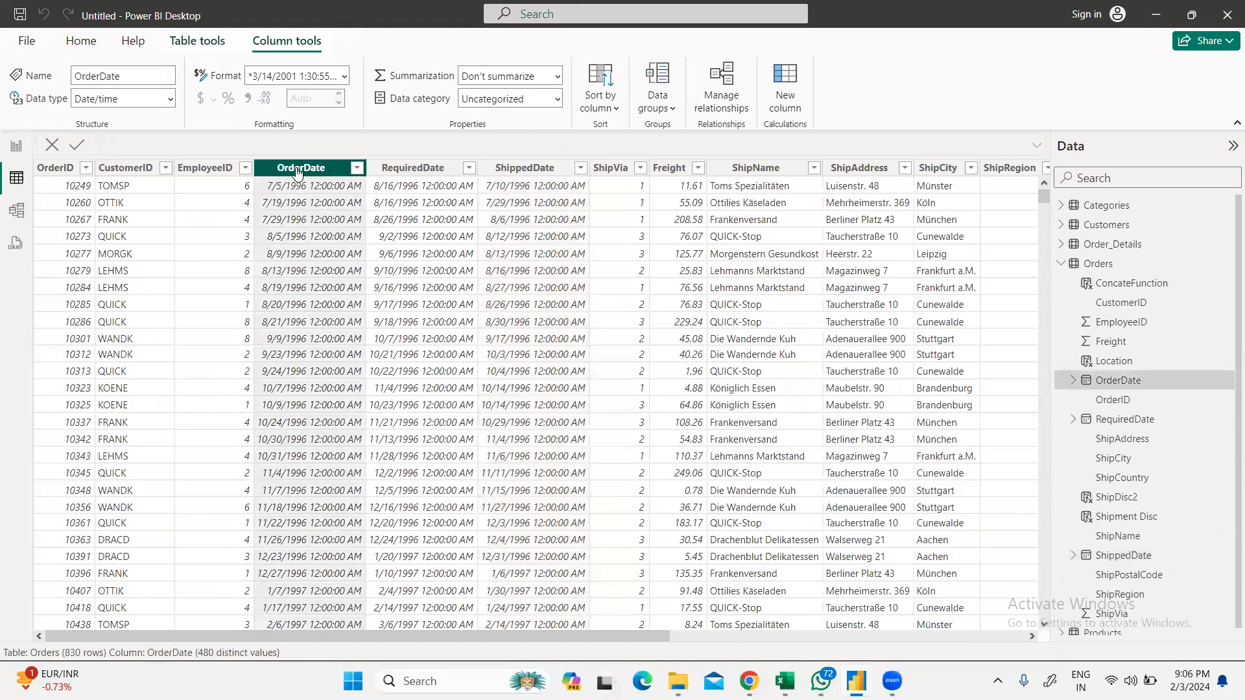
{"action": "left_click", "coordinate": [524, 169]}
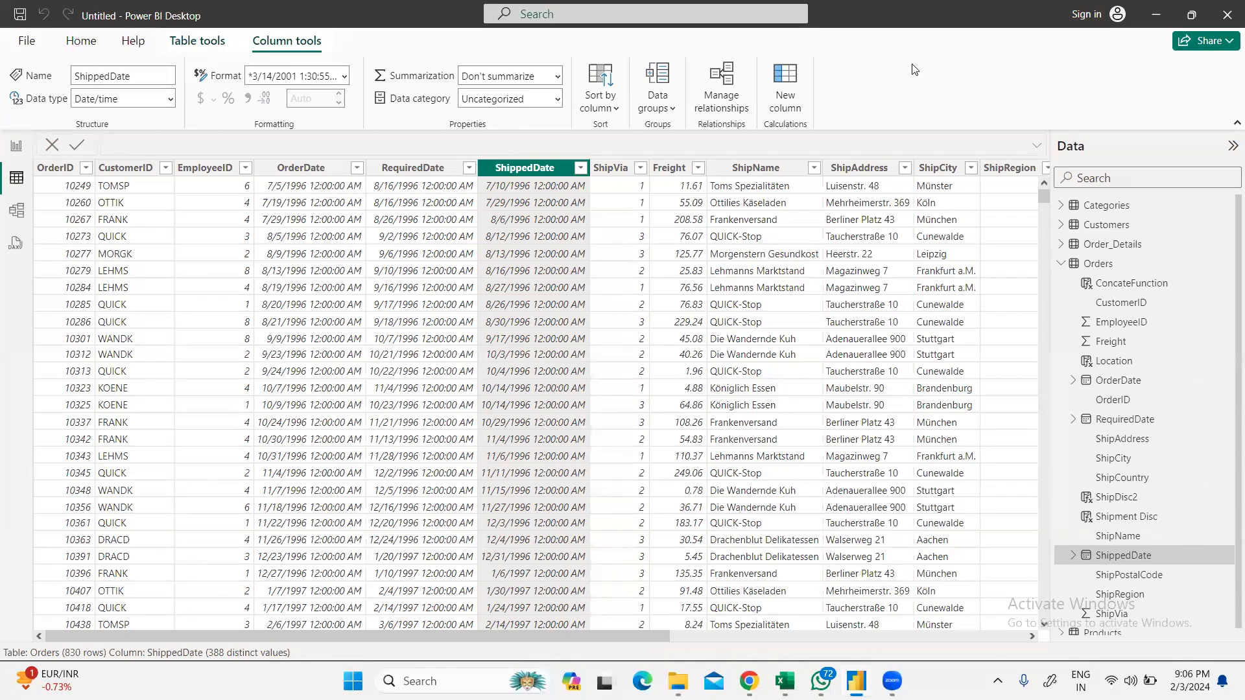
{"action": "left_click", "coordinate": [314, 168]}
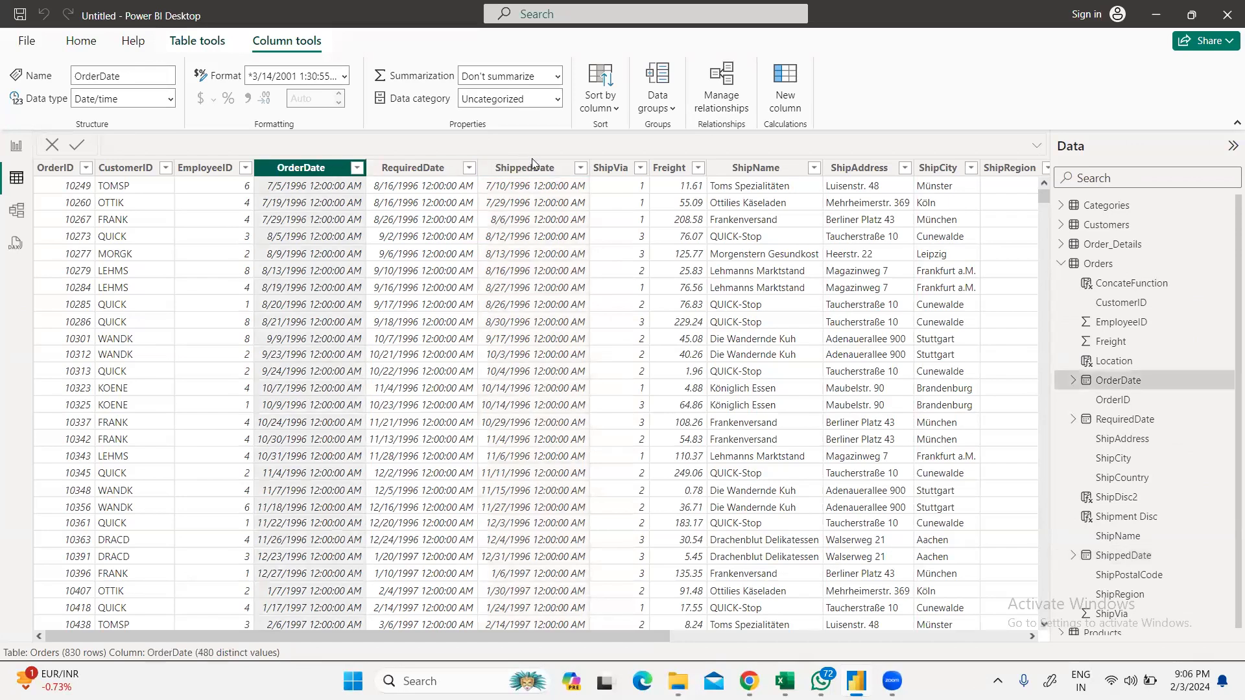
{"action": "left_click", "coordinate": [512, 168]}
{"action": "left_click", "coordinate": [314, 168]}
{"action": "left_click", "coordinate": [517, 170]}
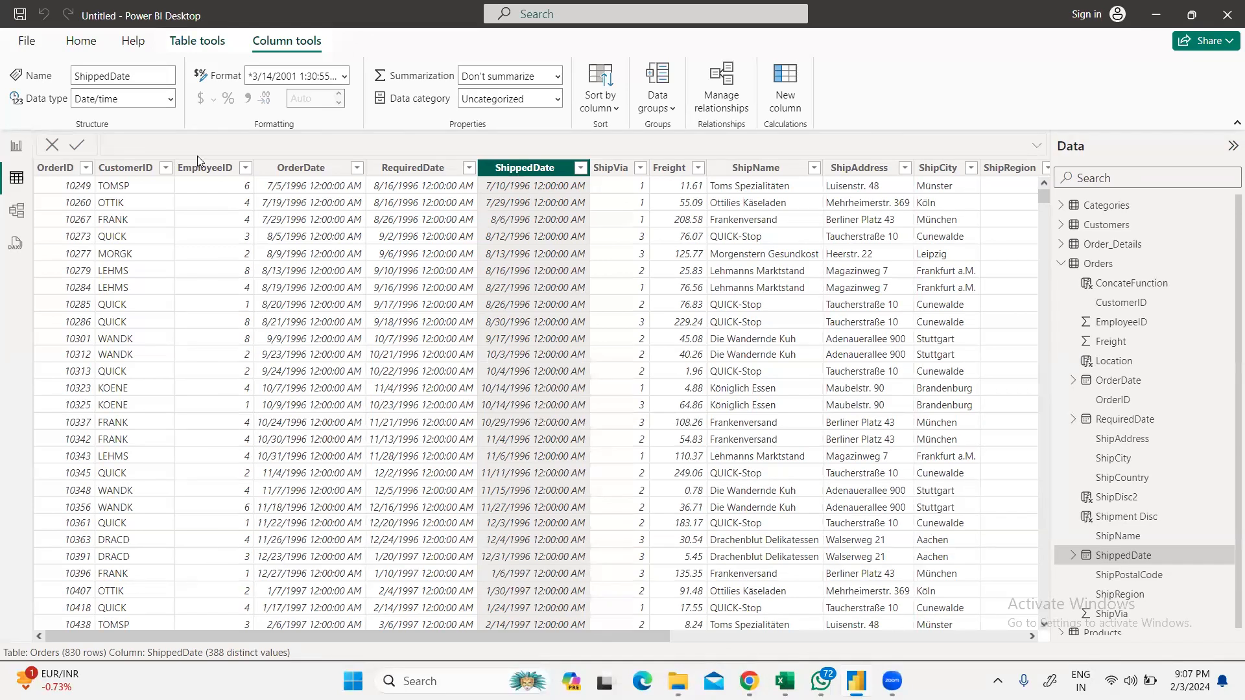
Step: Start a new calculated table named Date_Master
{"action": "left_click", "coordinate": [192, 41]}
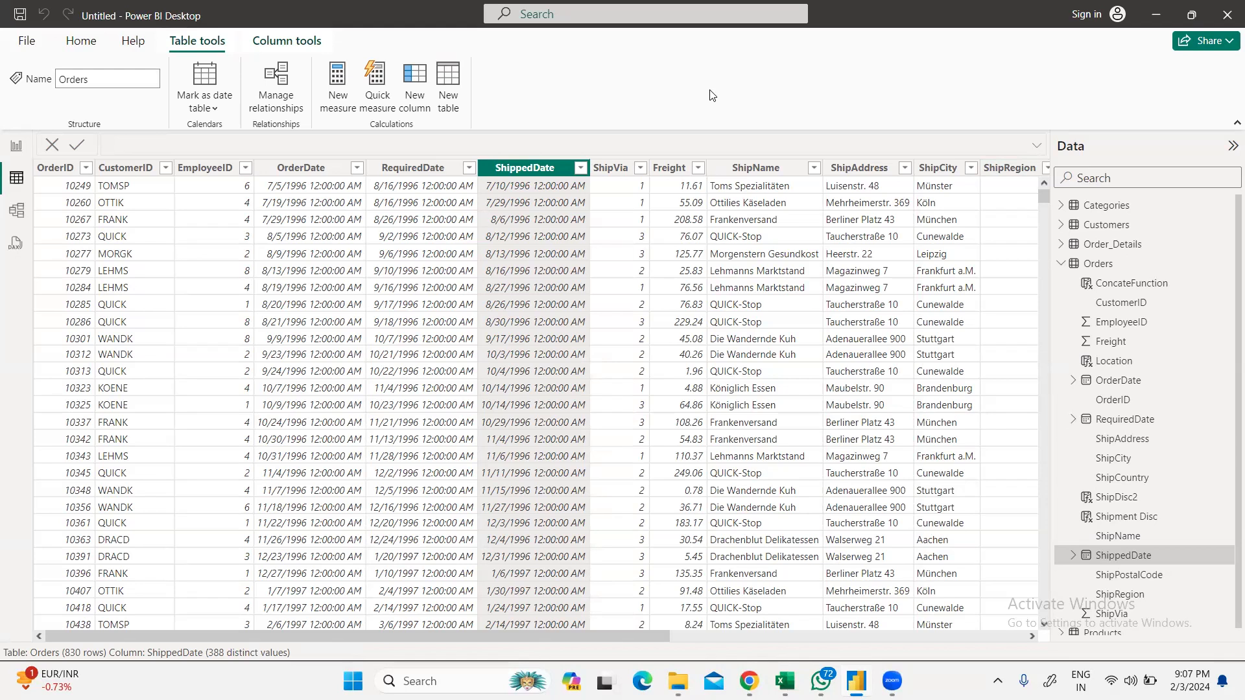
{"action": "left_click", "coordinate": [447, 85]}
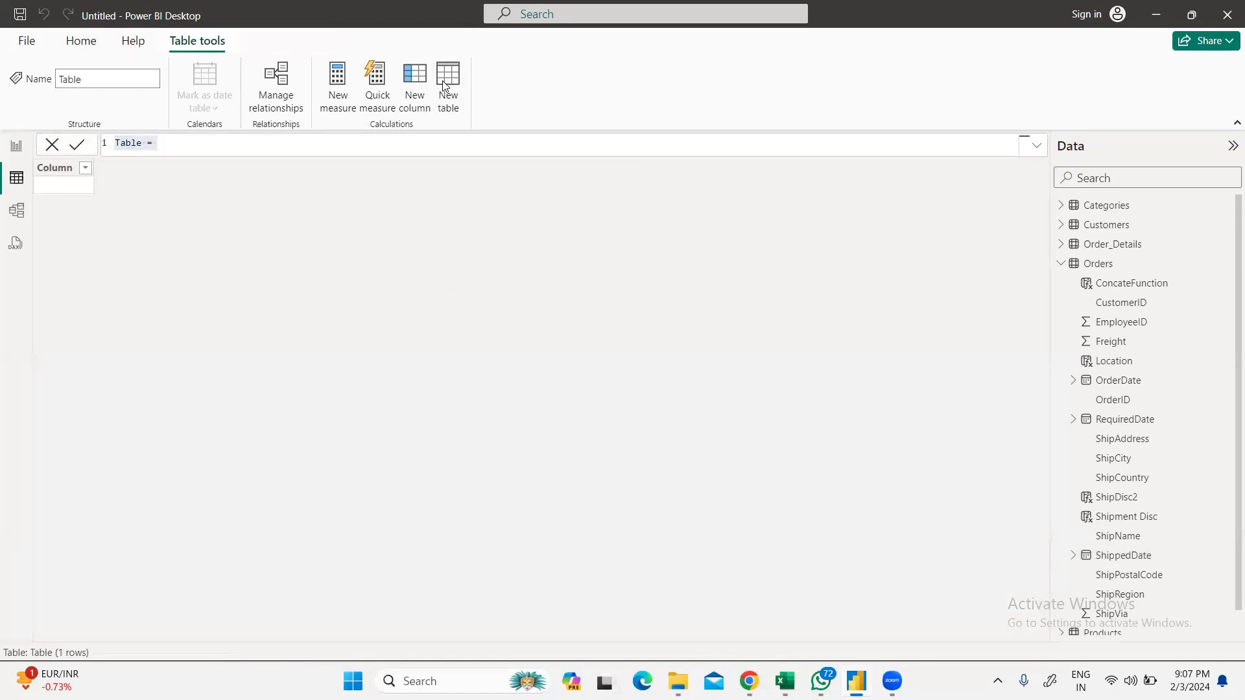
{"action": "double_click", "coordinate": [138, 144]}
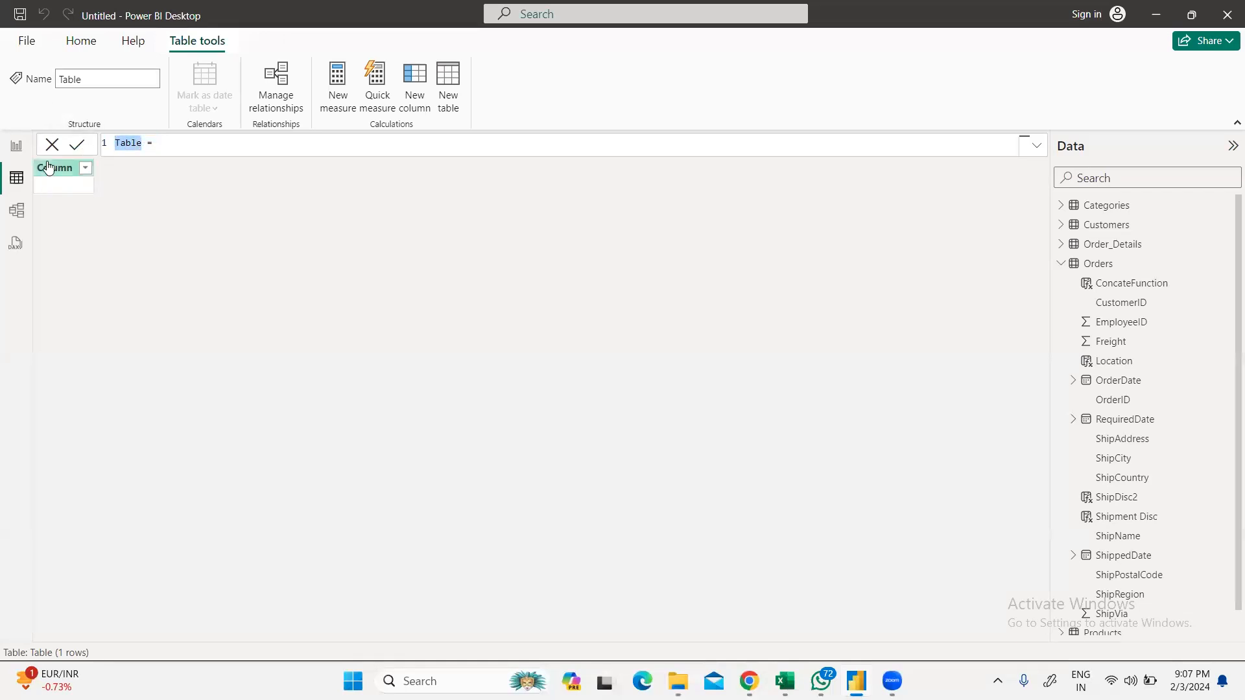
{"action": "type", "text": "Date_Master"}
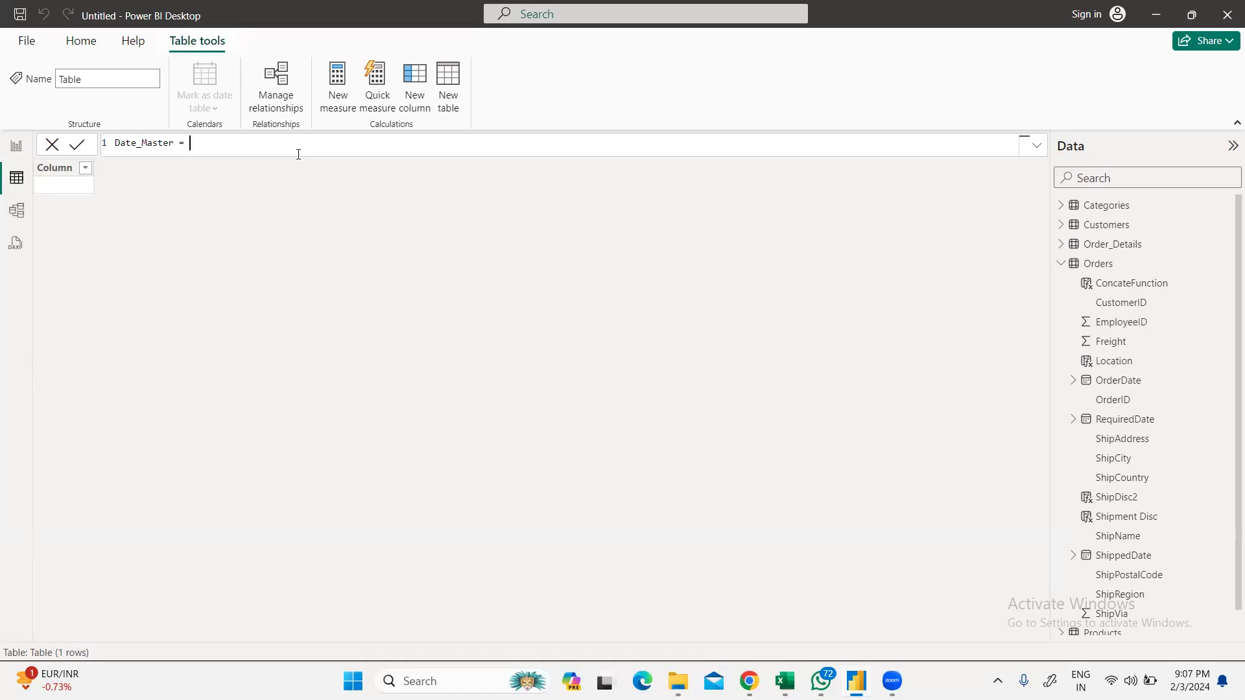
Step: Define Date_Master as CALENDAR("01-01-1990", "31-12-2050") and check the generated dates through to the last row
{"action": "type", "text": "Cal"}
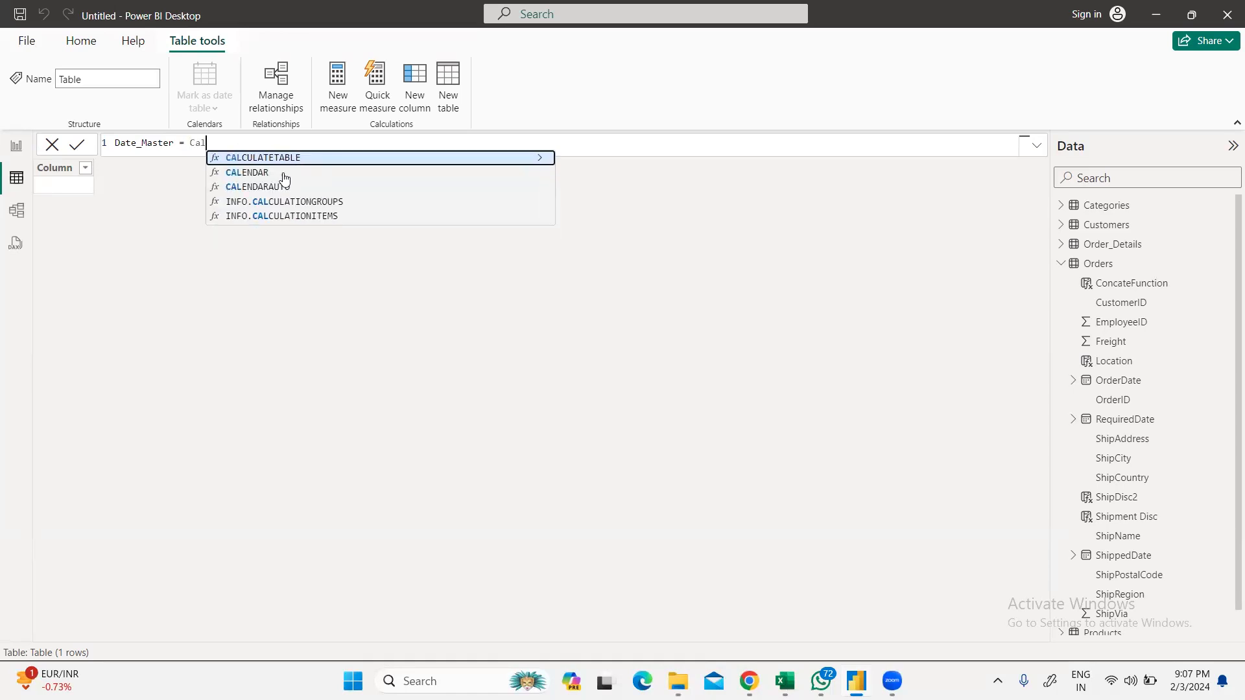
{"action": "left_click", "coordinate": [286, 174]}
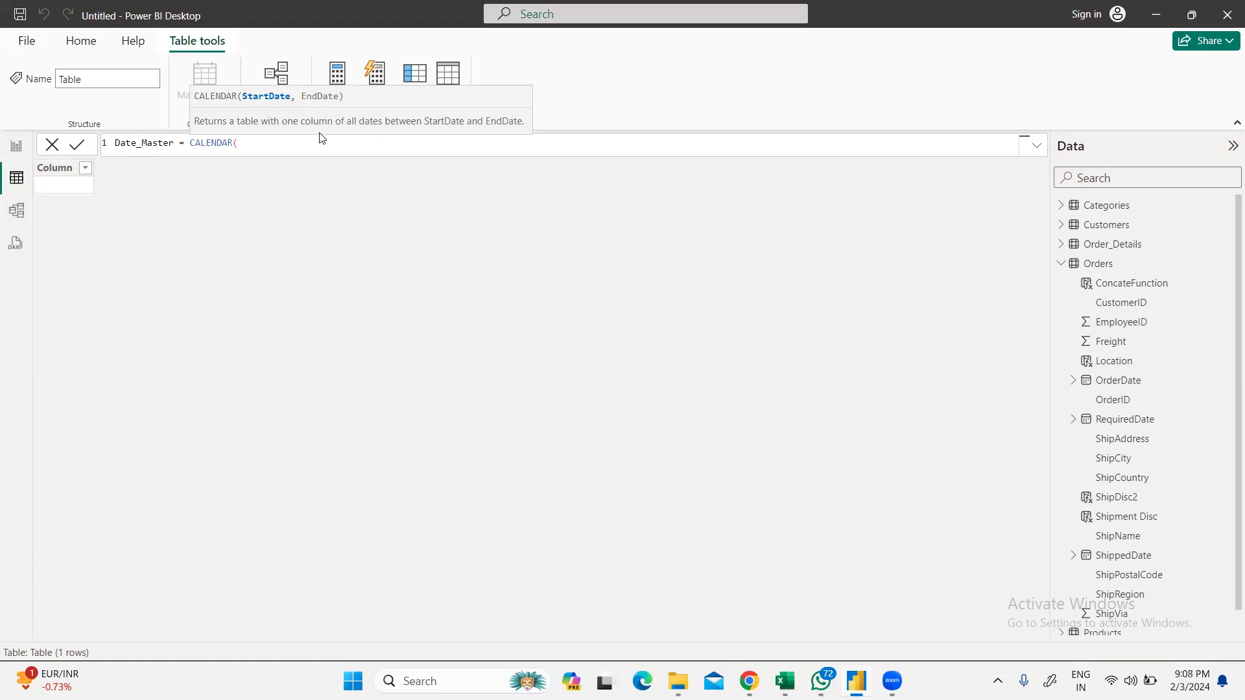
{"action": "type", "text": "\"01-021"}
{"action": "key", "text": "BackSpace"}
{"action": "key", "text": "BackSpace"}
{"action": "key", "text": "BackSpace"}
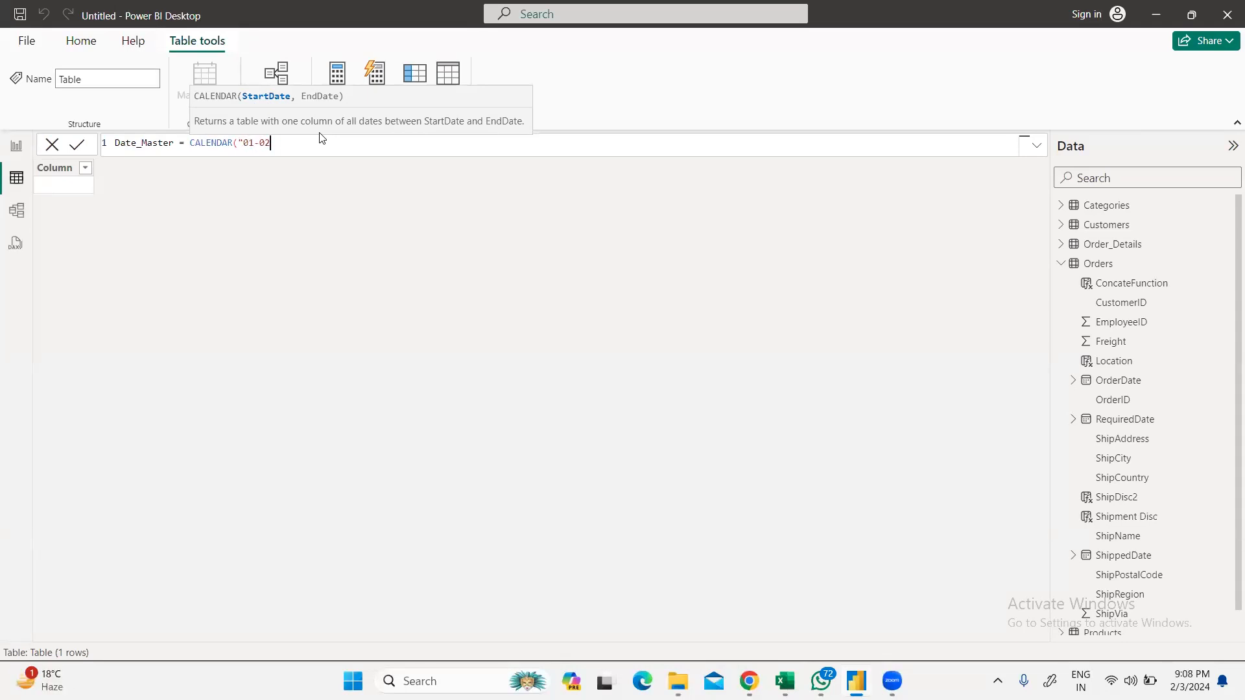
{"action": "type", "text": "01-1990\", \""}
{"action": "type", "text": "31-12-2050\")"}
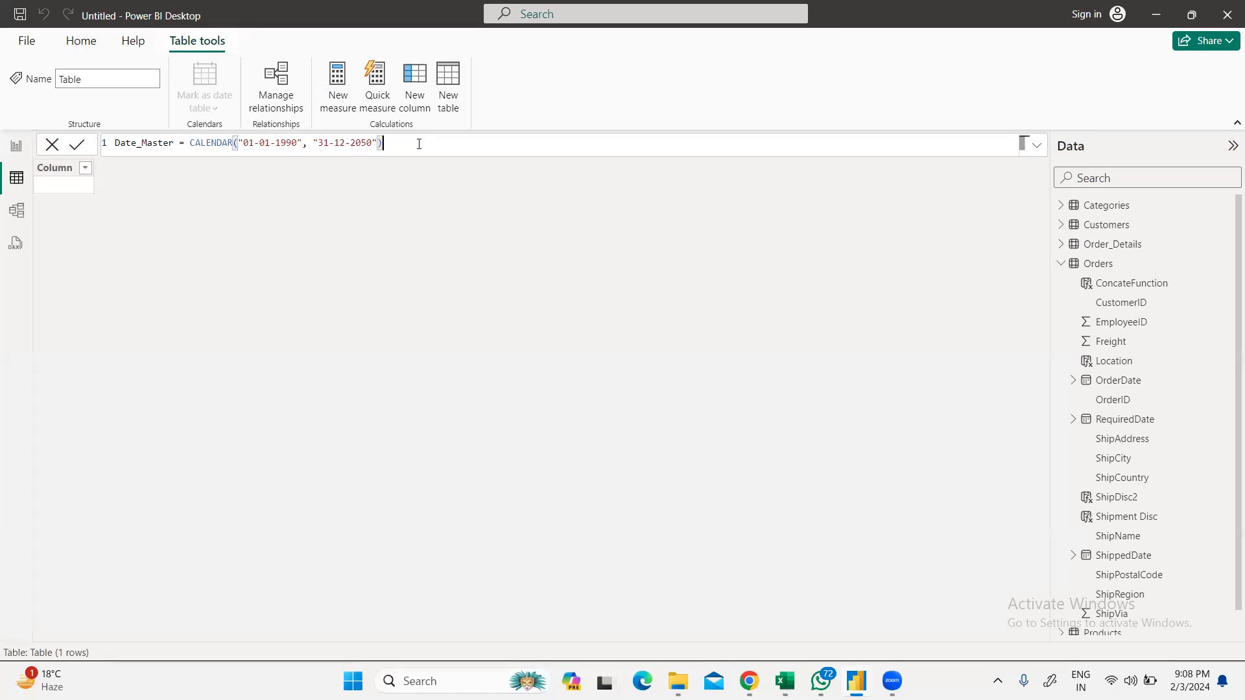
{"action": "key", "text": "Return"}
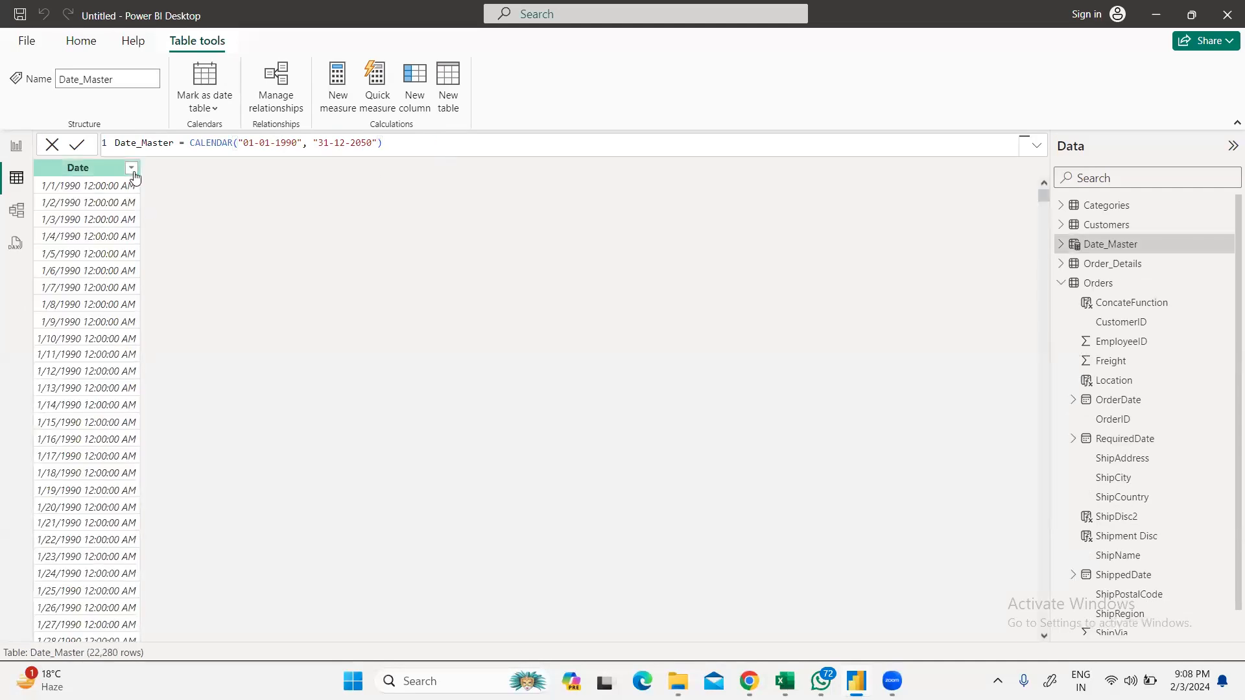
{"action": "scroll", "coordinate": [150, 242], "scroll_direction": "down", "scroll_amount": 10}
{"action": "scroll", "coordinate": [154, 260], "scroll_direction": "down", "scroll_amount": 20}
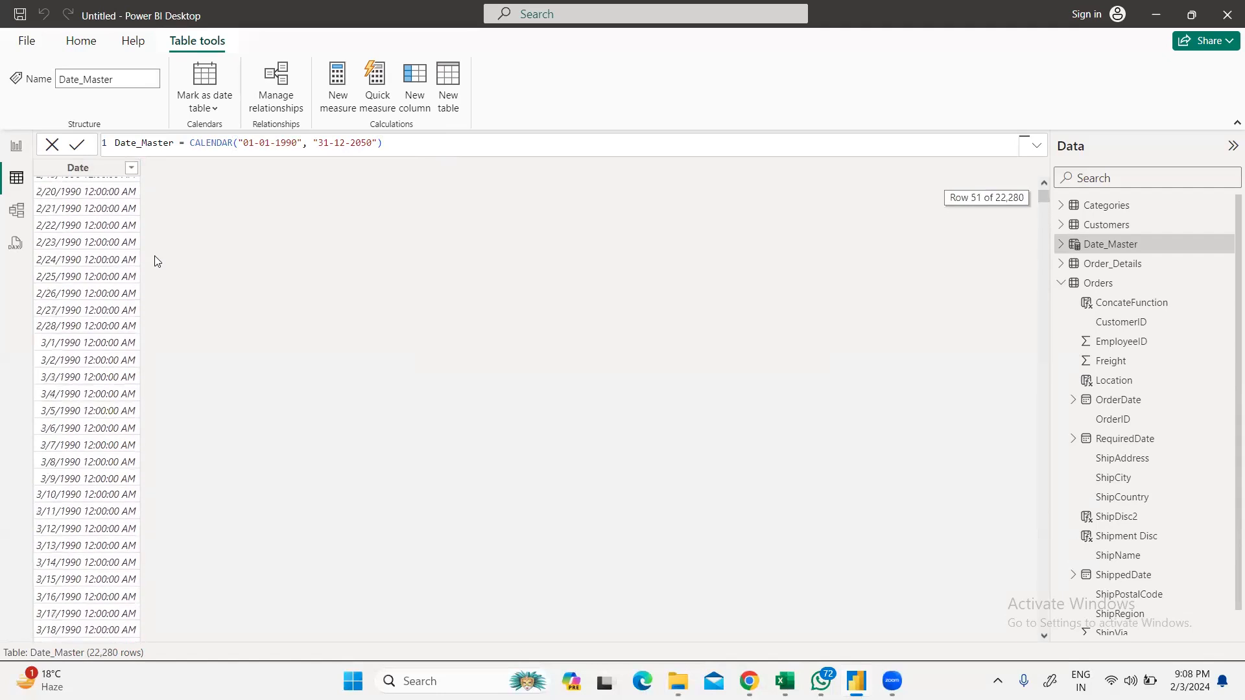
{"action": "left_click_drag", "start_coordinate": [1044, 199], "coordinate": [1045, 645]}
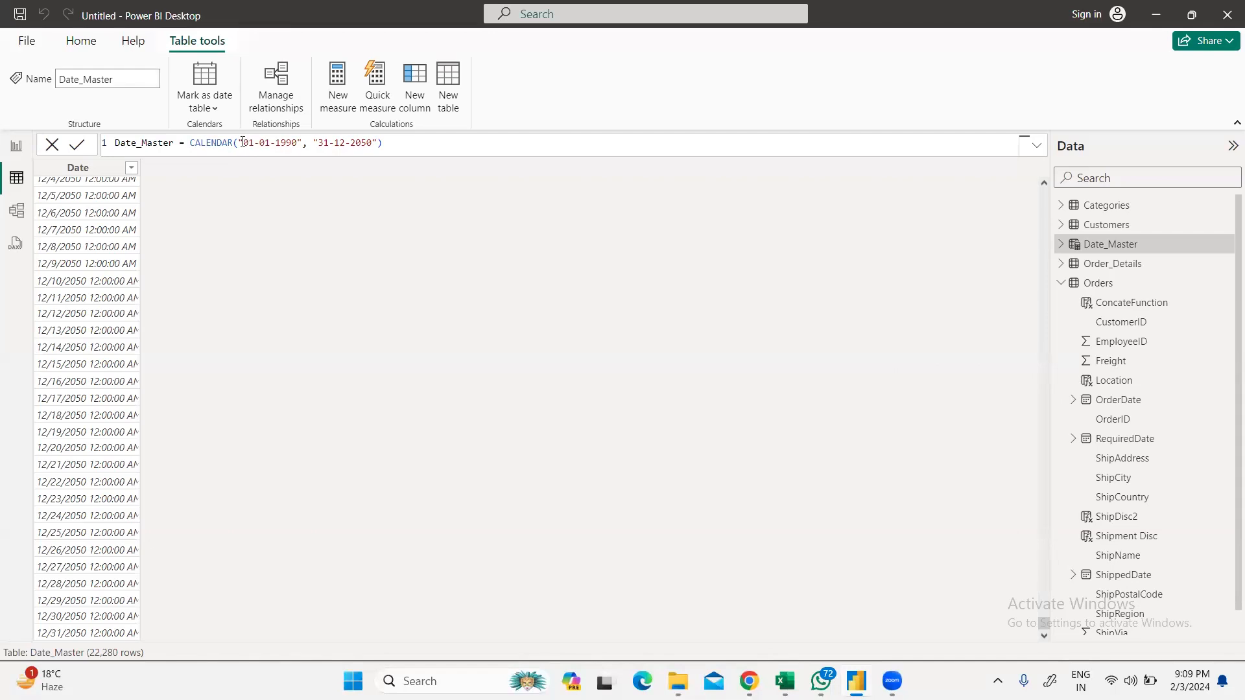
Step: Replace both fixed dates in Date_Master's CALENDAR formula with an opening MIN function as the start date
{"action": "left_click_drag", "start_coordinate": [238, 142], "coordinate": [373, 143]}
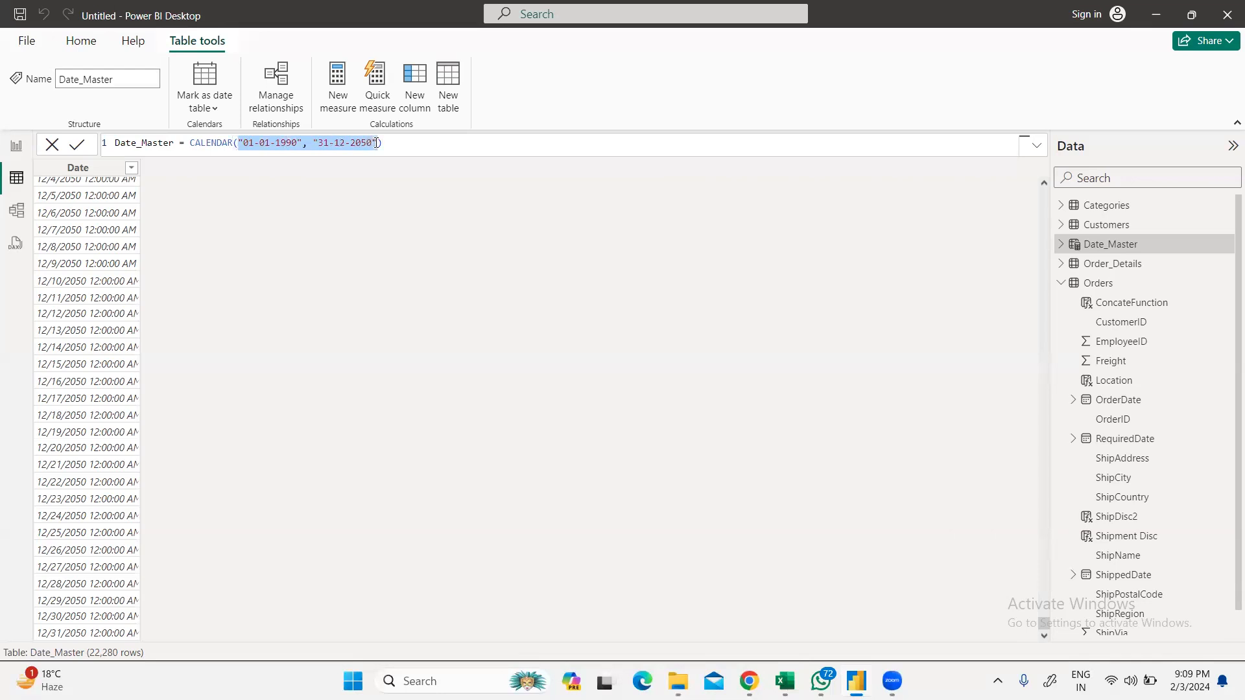
{"action": "key", "text": "BackSpace"}
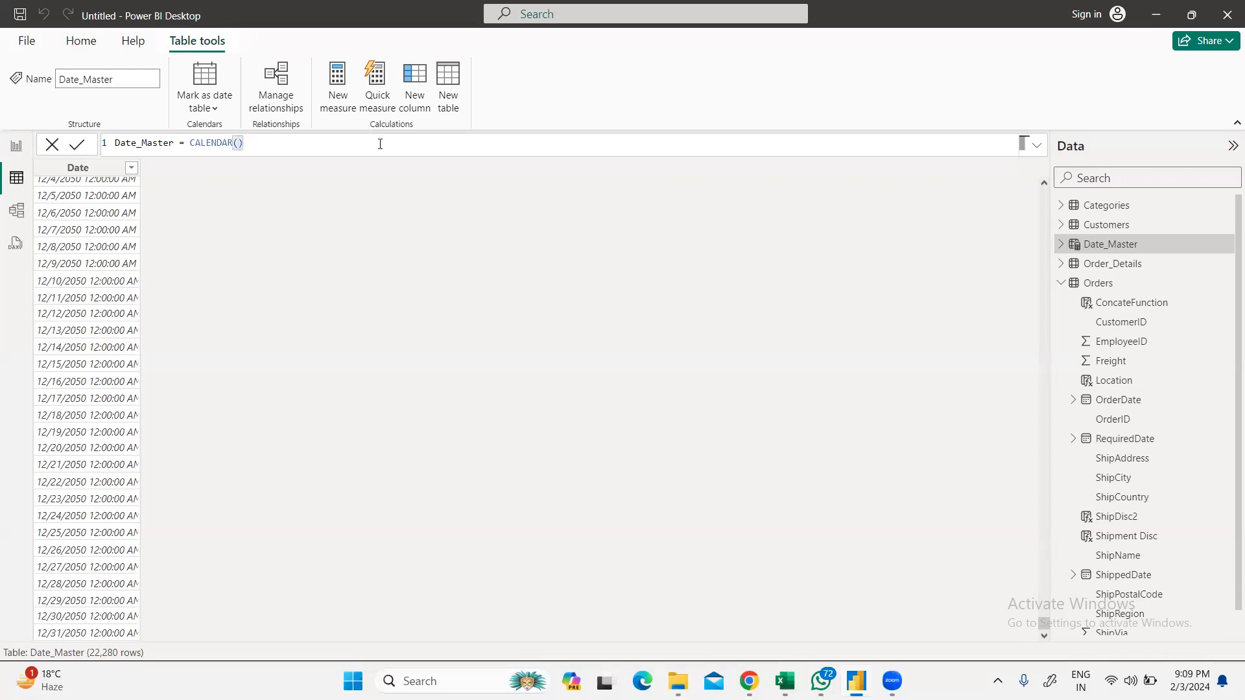
{"action": "type", "text": "Mo"}
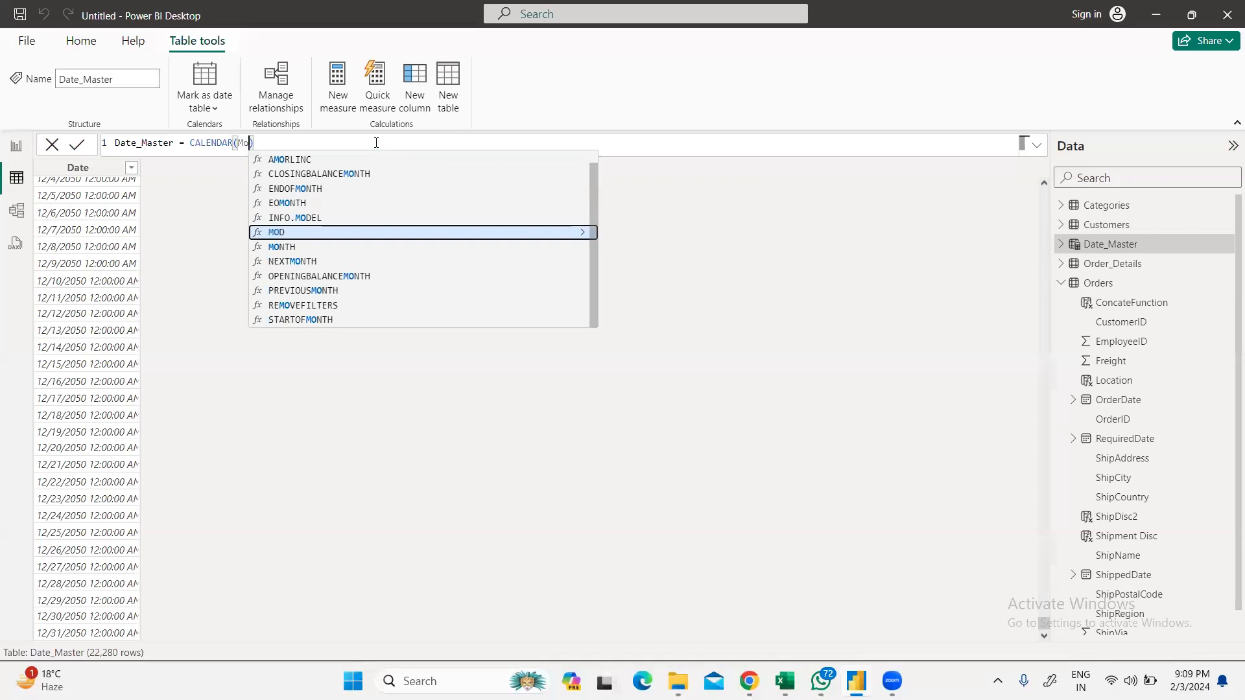
{"action": "key", "text": "BackSpace"}
{"action": "type", "text": "in"}
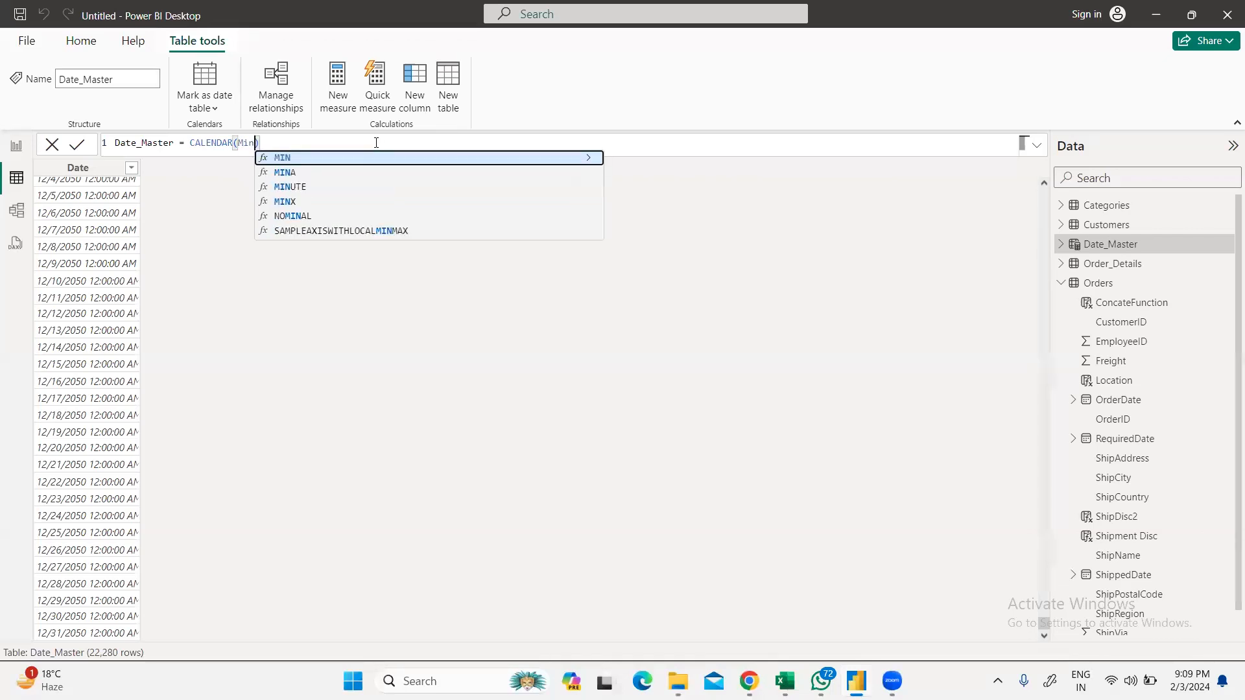
{"action": "left_click", "coordinate": [311, 165]}
{"action": "left_click", "coordinate": [311, 161]}
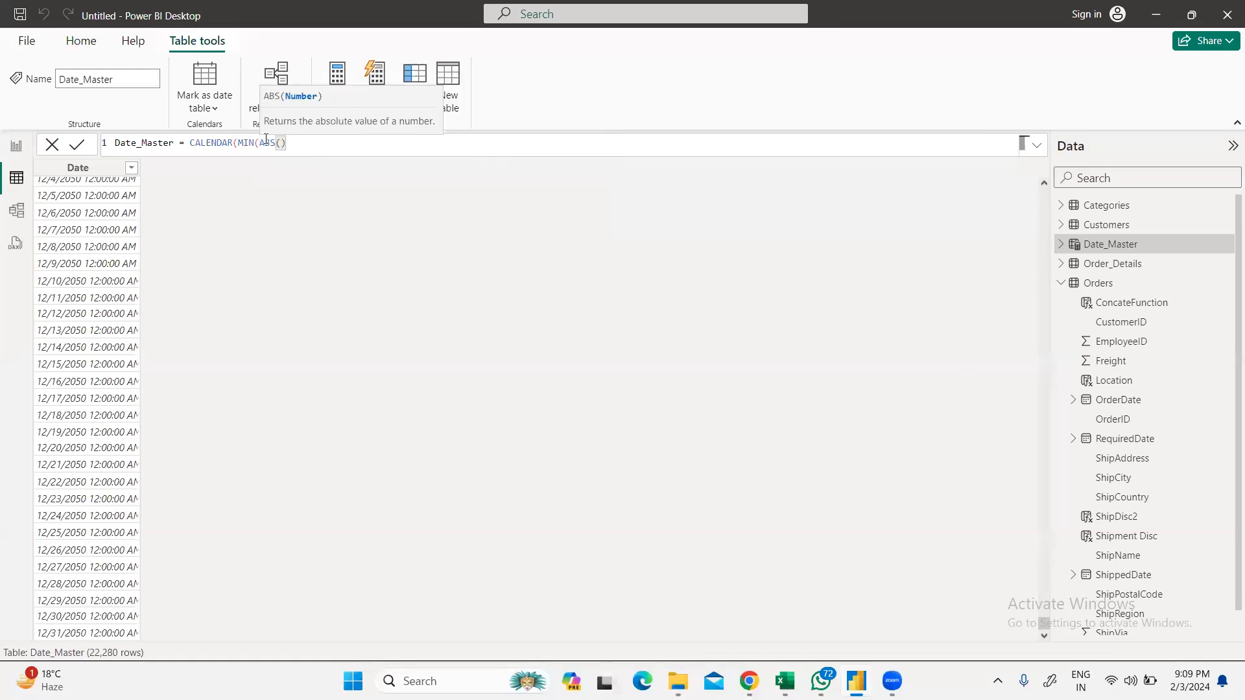
{"action": "key", "text": "BackSpace"}
{"action": "key", "text": "BackSpace"}
{"action": "key", "text": "BackSpace"}
{"action": "key", "text": "BackSpace"}
{"action": "key", "text": "BackSpace"}
{"action": "key", "text": "BackSpace"}
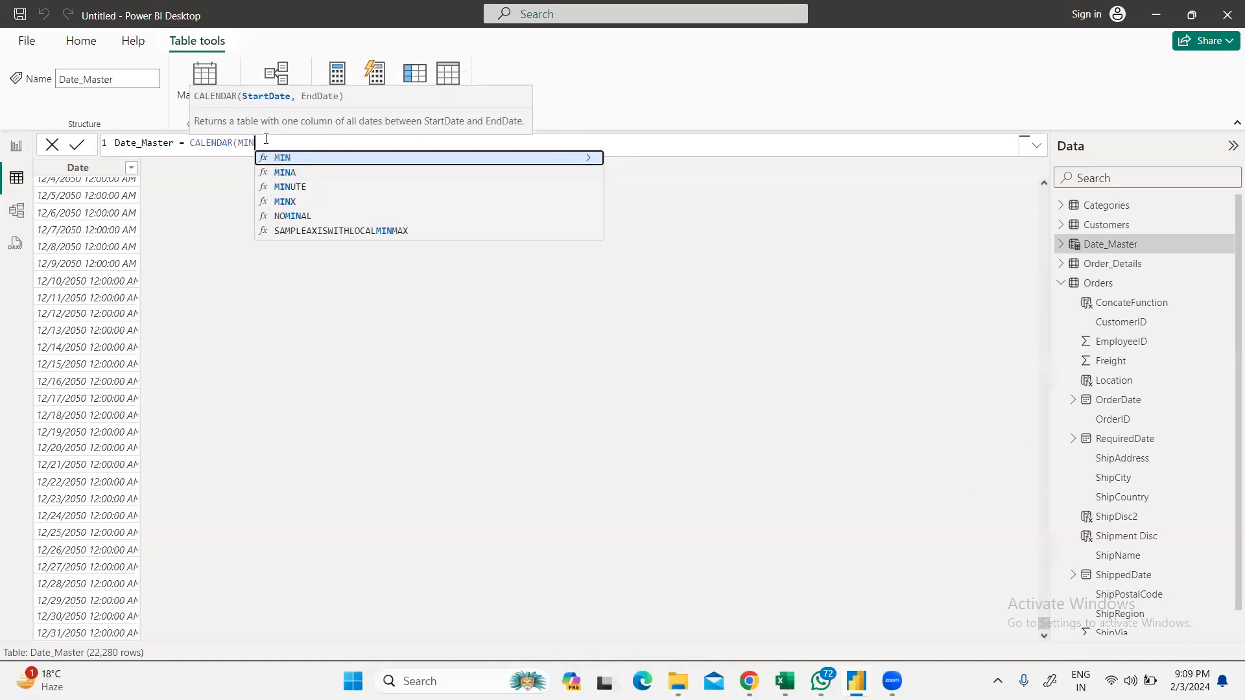
{"action": "type", "text": "("}
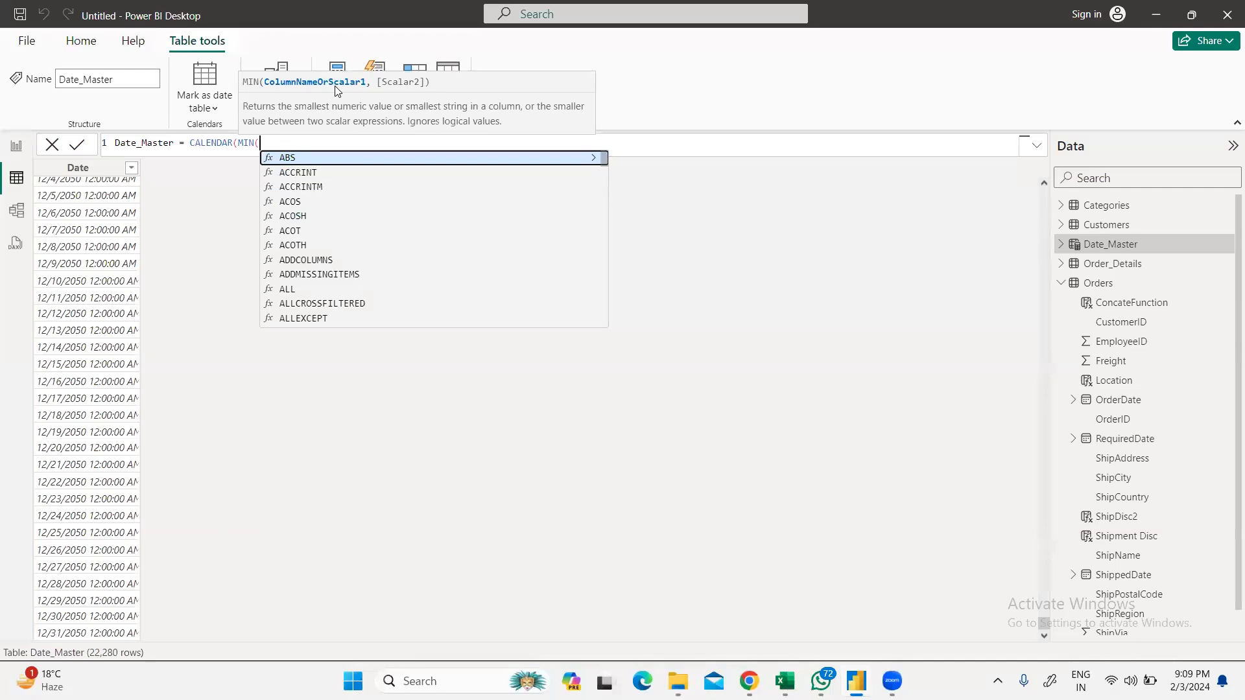
Step: Use Orders[OrderDate] as the column inside the MIN function
{"action": "type", "text": "Or"}
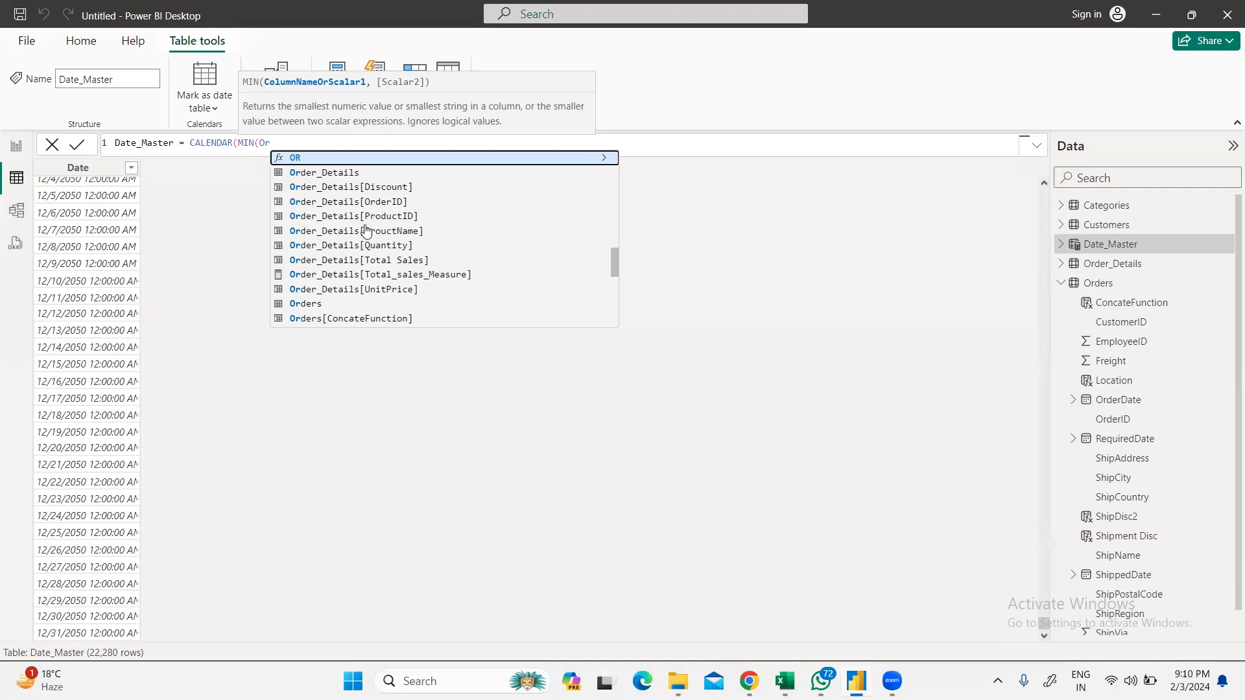
{"action": "scroll", "coordinate": [394, 241], "scroll_direction": "down", "scroll_amount": 3}
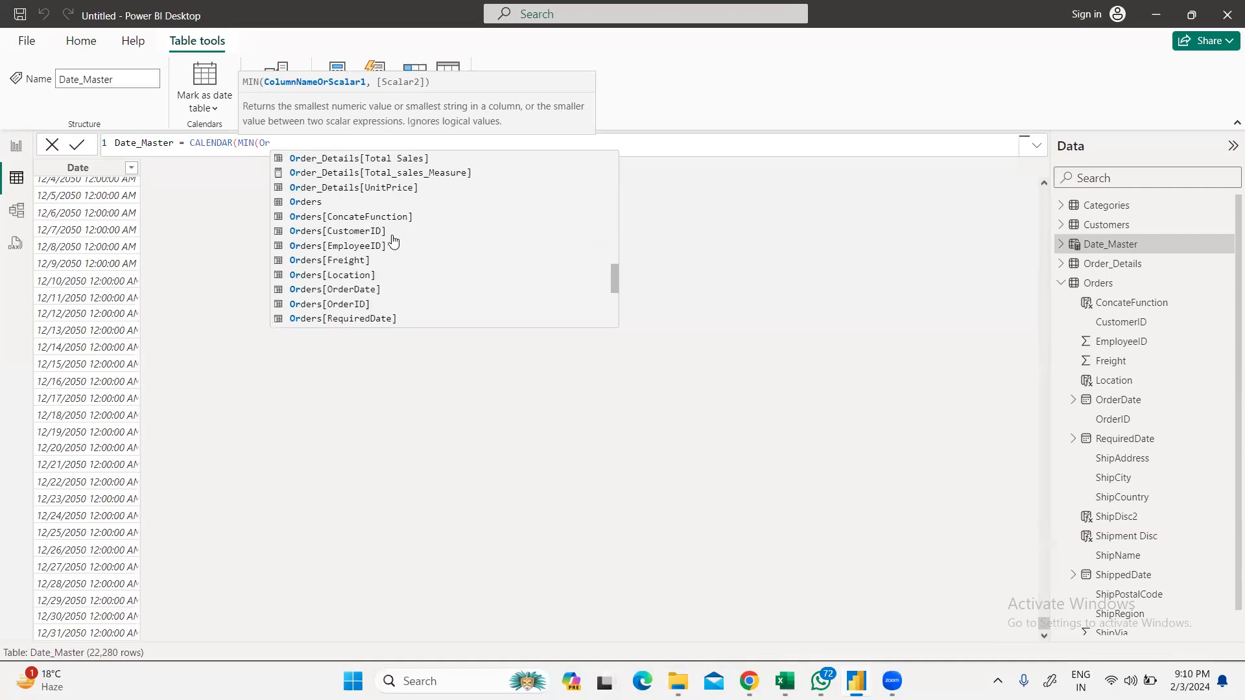
{"action": "left_click", "coordinate": [340, 289]}
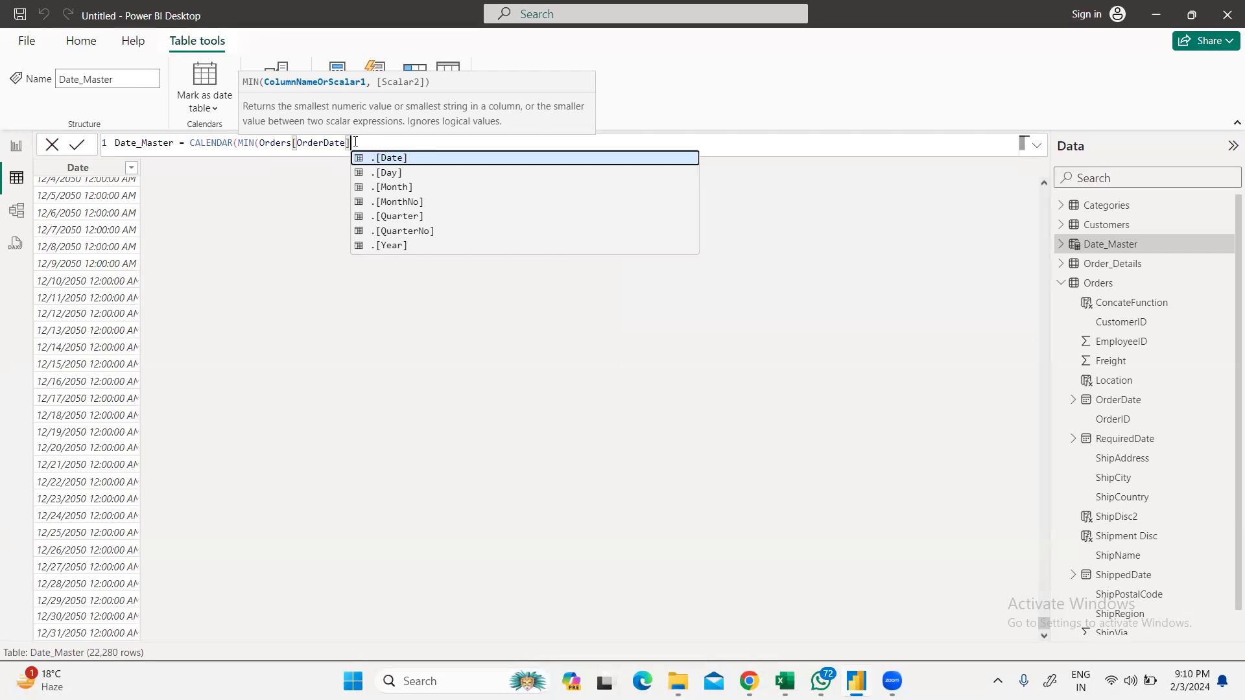
Step: Add MAX(Orders[OrderDate]) after the MIN argument as the end date in Date_Master's CALENDAR formula, then close and commit the formula
{"action": "type", "text": ", Max"}
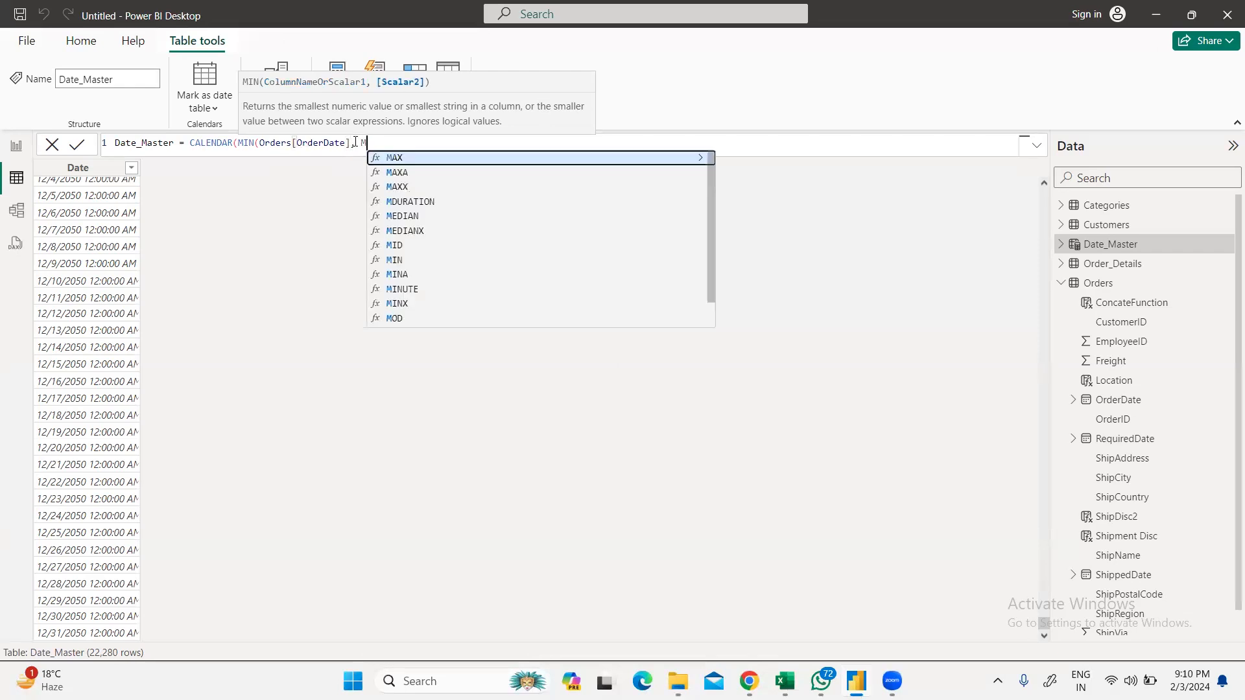
{"action": "left_click", "coordinate": [409, 161]}
{"action": "type", "text": "order"}
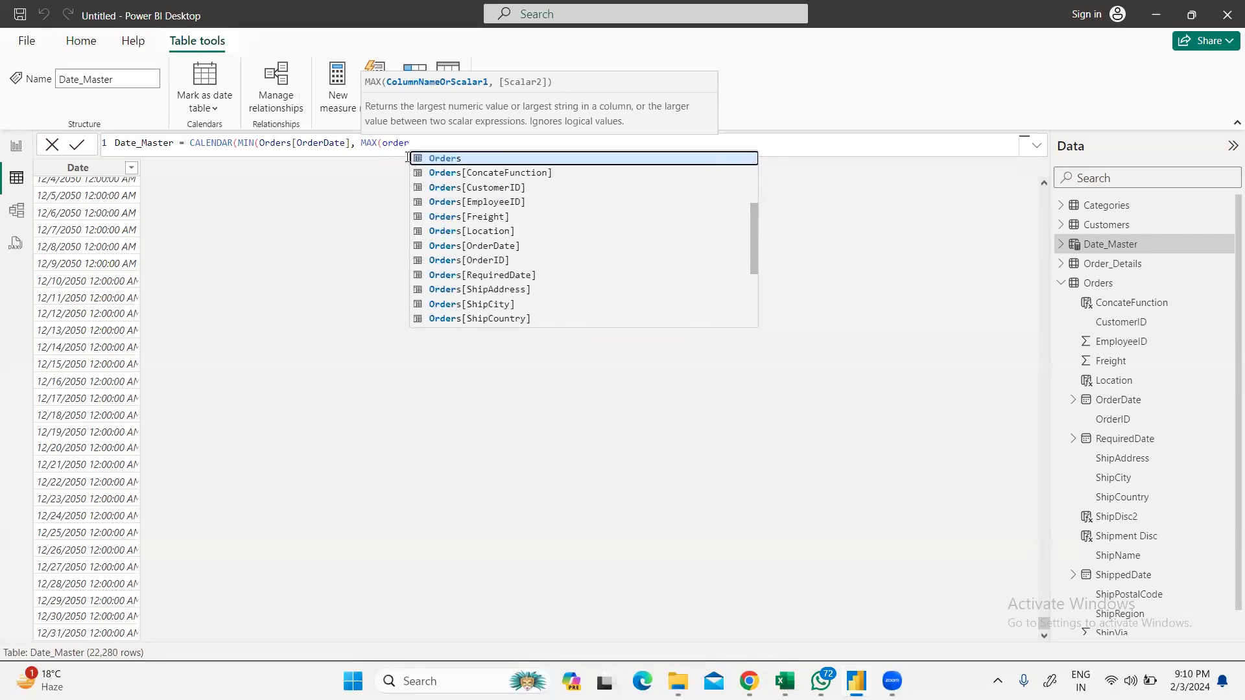
{"action": "key", "text": "BackSpace"}
{"action": "key", "text": "BackSpace"}
{"action": "key", "text": "BackSpace"}
{"action": "key", "text": "BackSpace"}
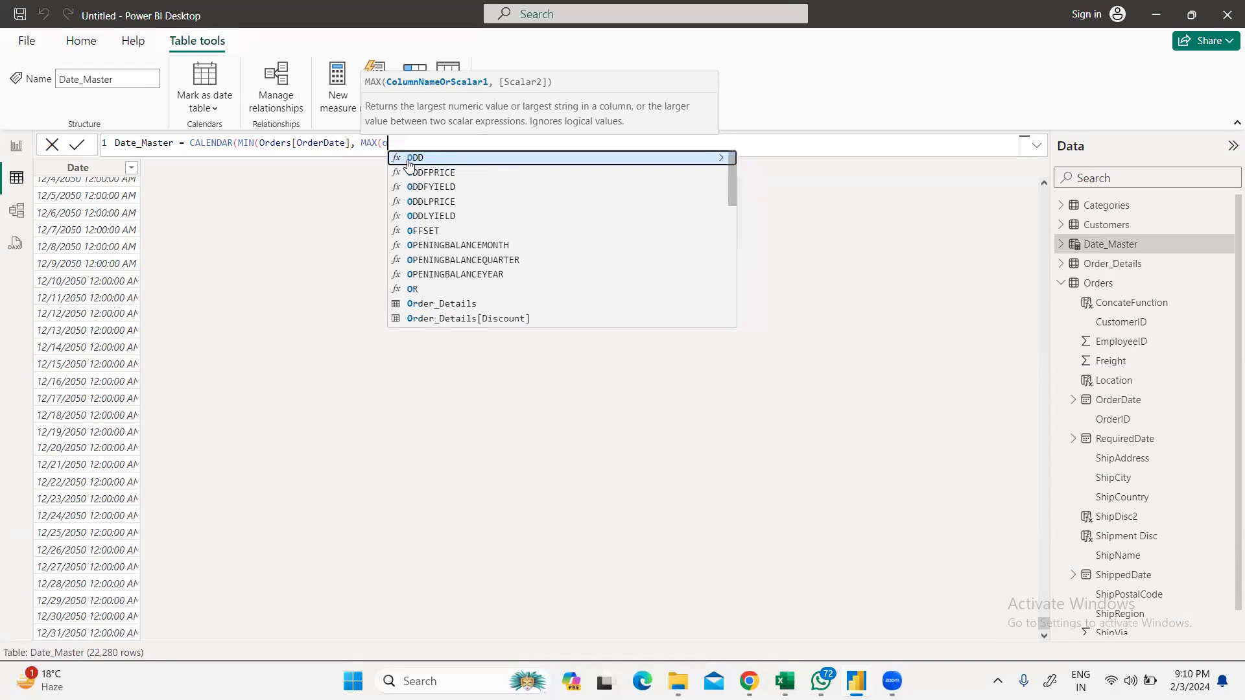
{"action": "type", "text": "rderdate"}
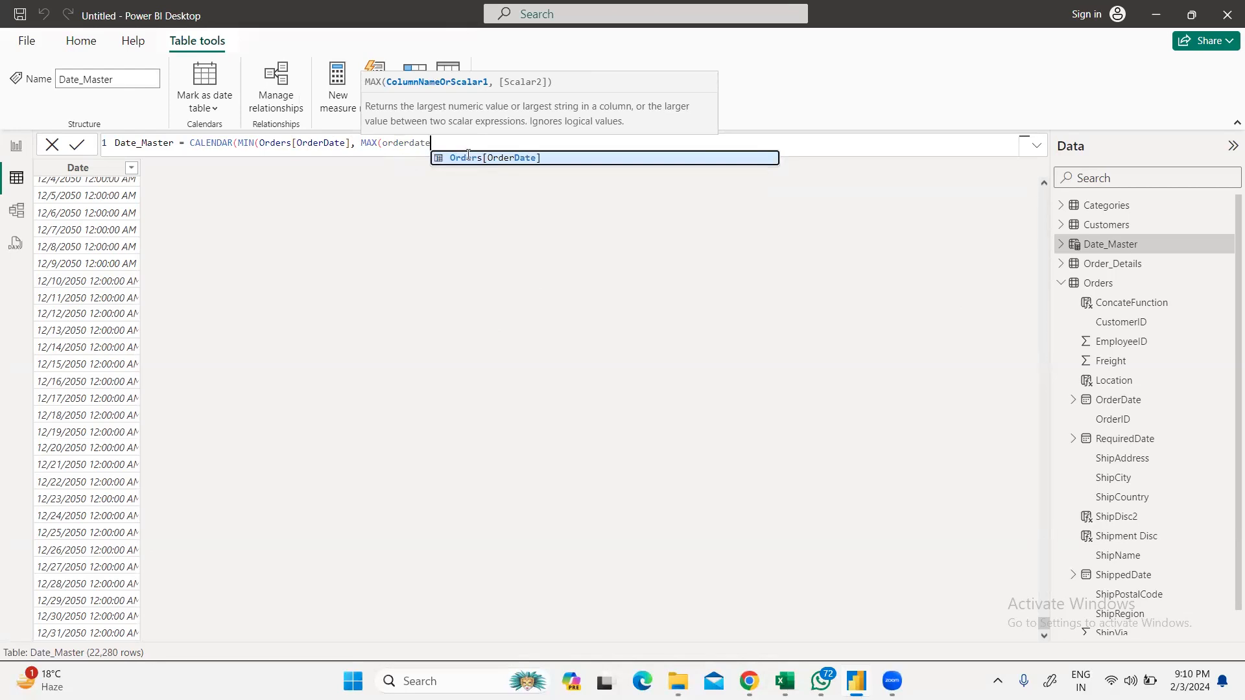
{"action": "left_click", "coordinate": [467, 158]}
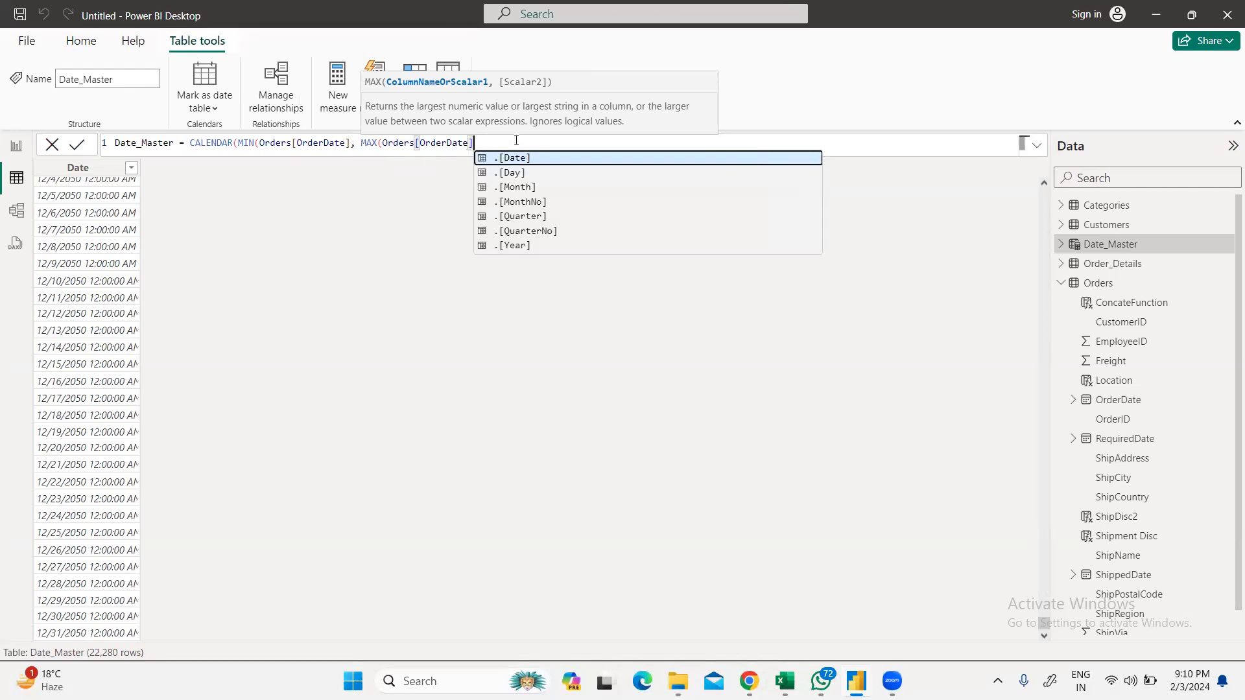
{"action": "type", "text": ")"}
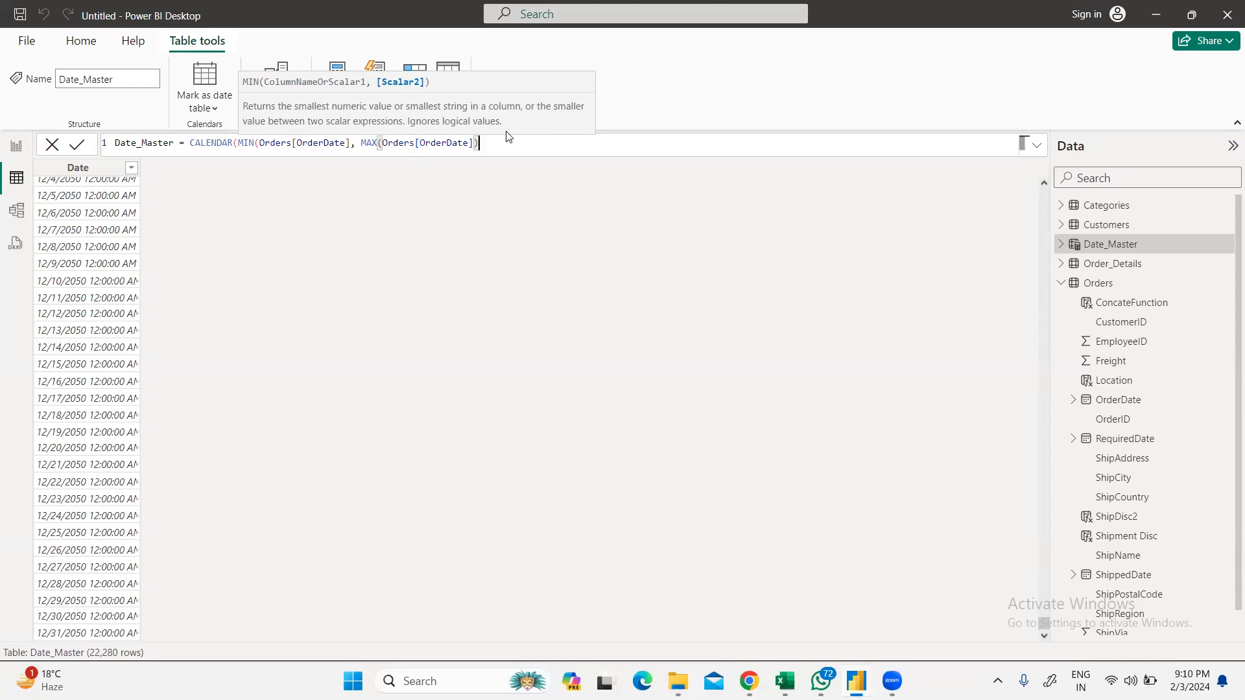
{"action": "left_click", "coordinate": [506, 132]}
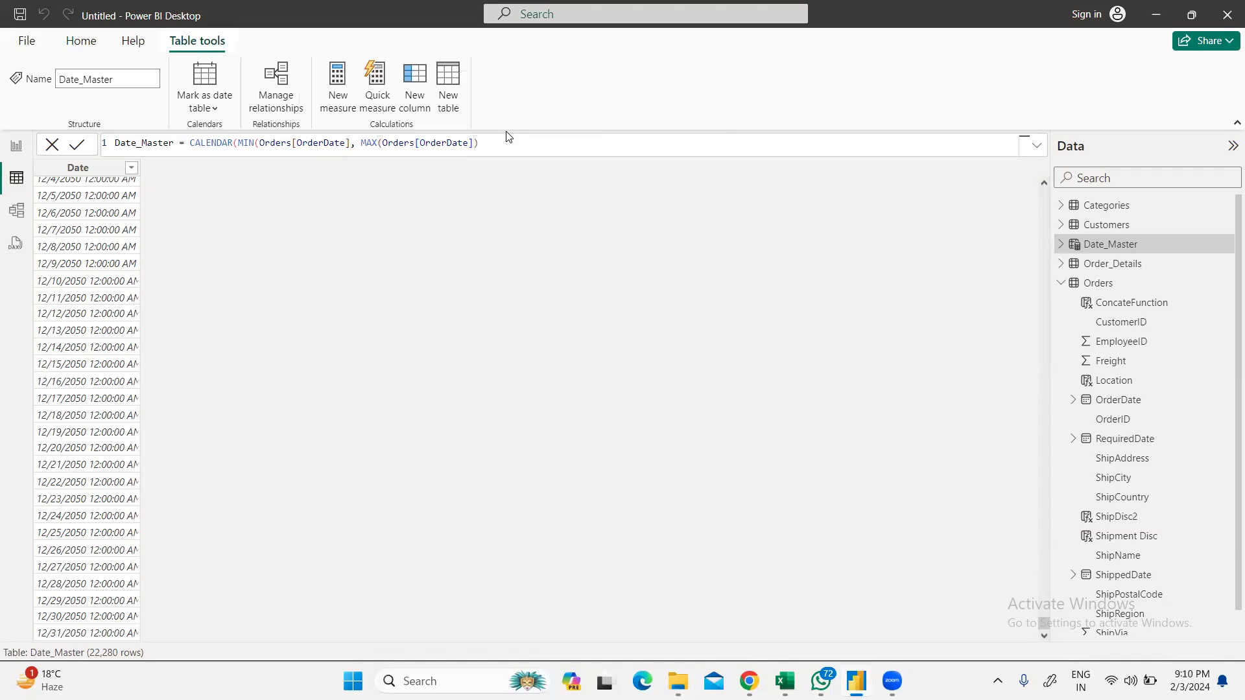
{"action": "type", "text": "))"}
{"action": "key", "text": "Return"}
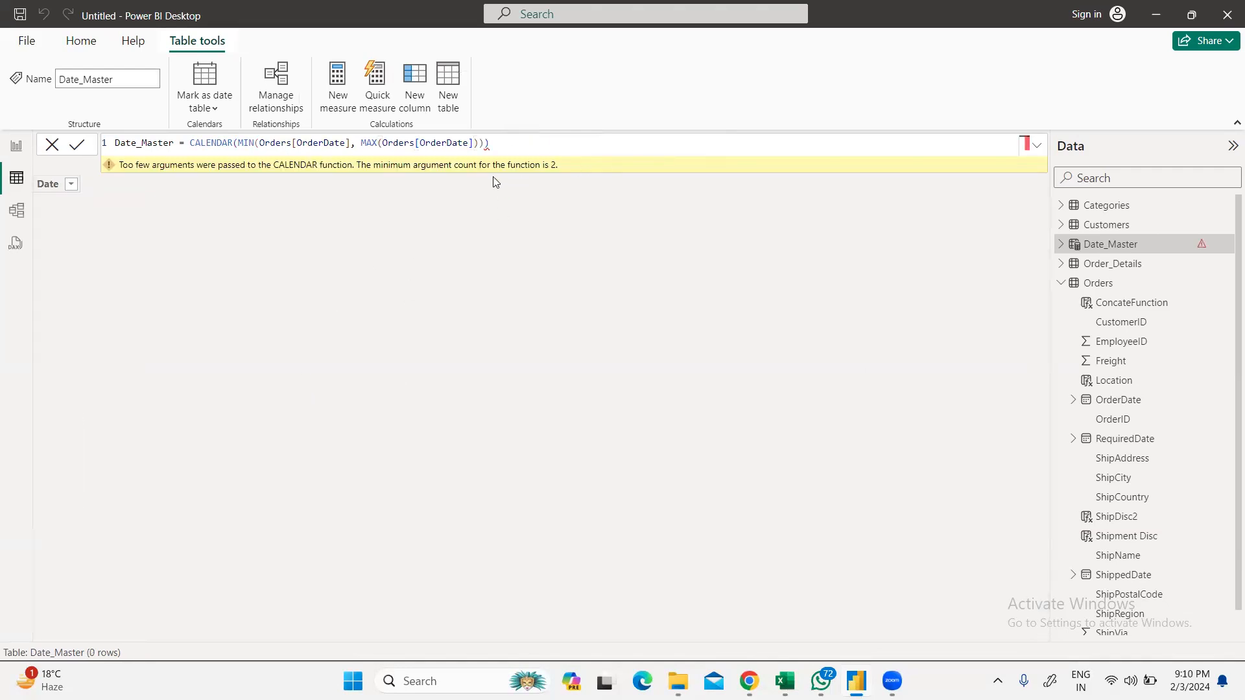
Step: Correct the parentheses so the committed formula reads CALENDAR(MIN(Orders[OrderDate]), MAX(Orders[OrderDate]))
{"action": "left_click", "coordinate": [492, 144]}
{"action": "key", "text": "BackSpace"}
{"action": "key", "text": "BackSpace"}
{"action": "left_click", "coordinate": [354, 143]}
{"action": "type", "text": ","}
{"action": "left_click", "coordinate": [351, 143]}
{"action": "type", "text": ")"}
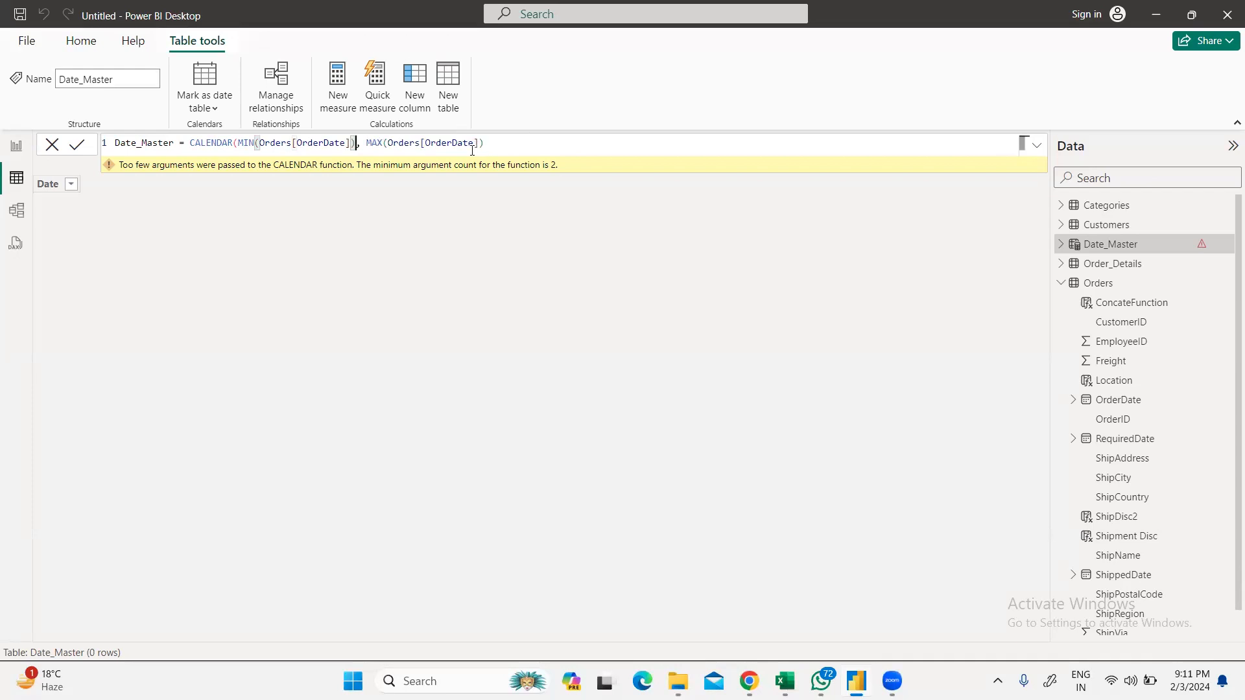
{"action": "left_click", "coordinate": [512, 144]}
{"action": "key", "text": "Return"}
{"action": "left_click", "coordinate": [506, 143]}
{"action": "type", "text": ")"}
{"action": "key", "text": "Return"}
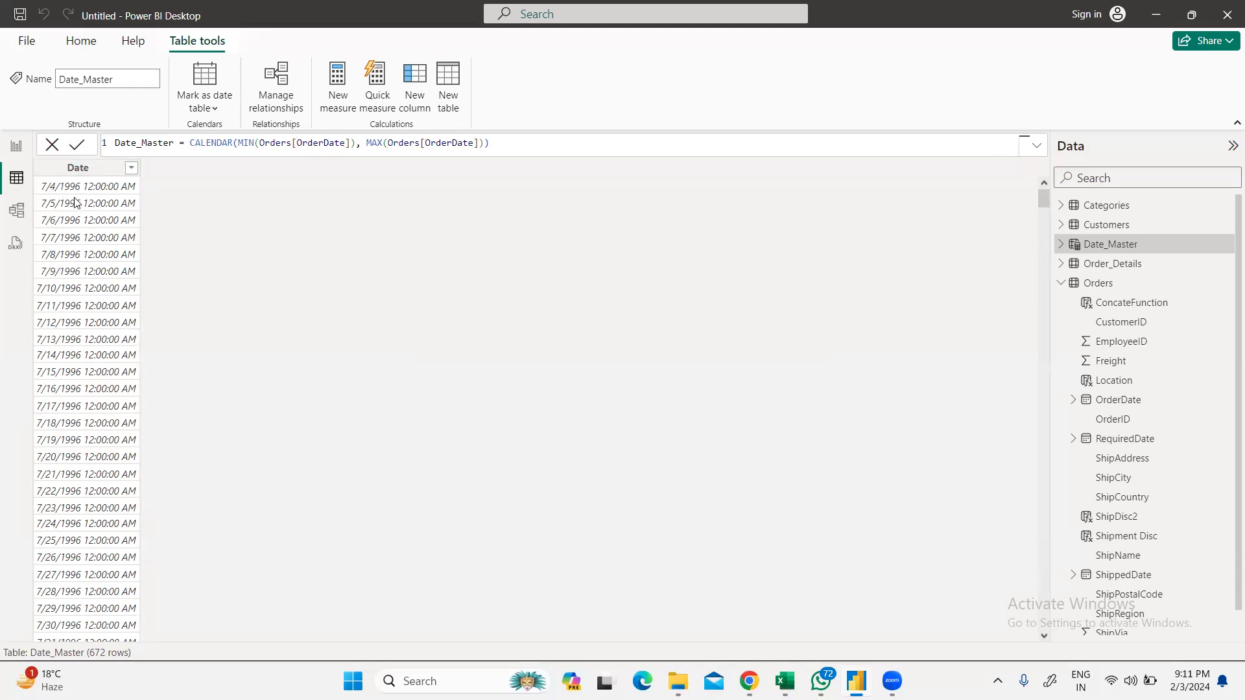
Step: Check the regenerated Date_Master dates through to the last row
{"action": "scroll", "coordinate": [72, 283], "scroll_direction": "down", "scroll_amount": 15}
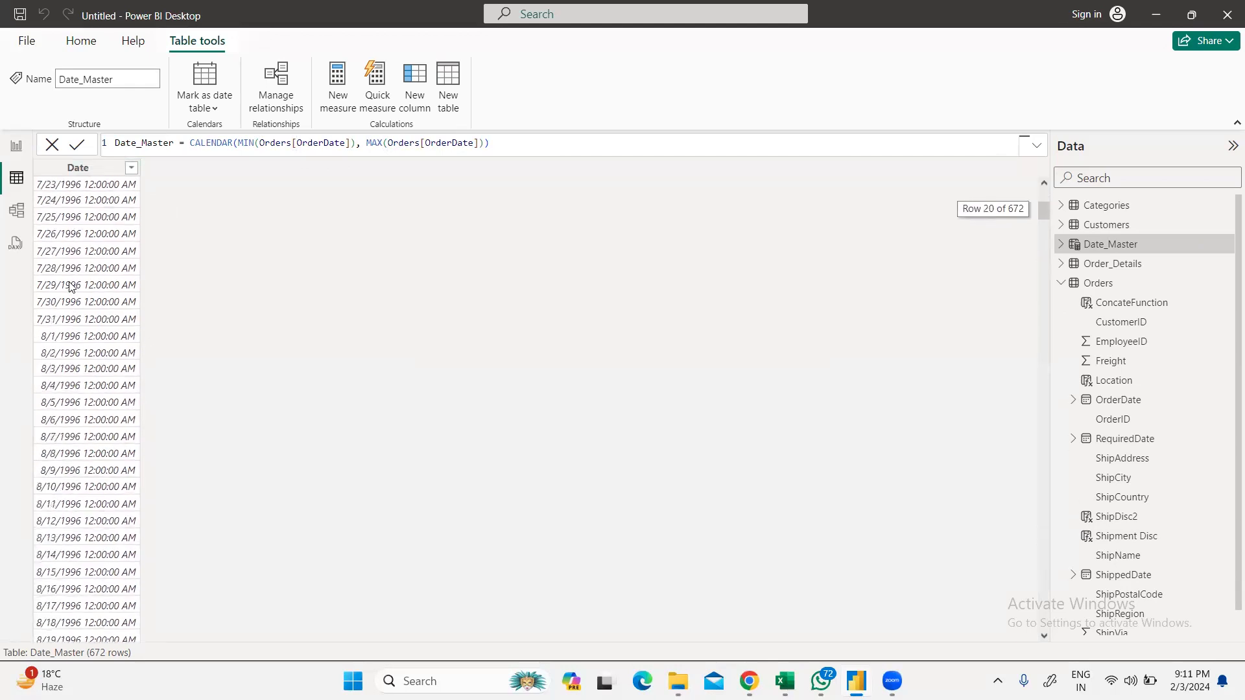
{"action": "scroll", "coordinate": [71, 286], "scroll_direction": "down", "scroll_amount": 14}
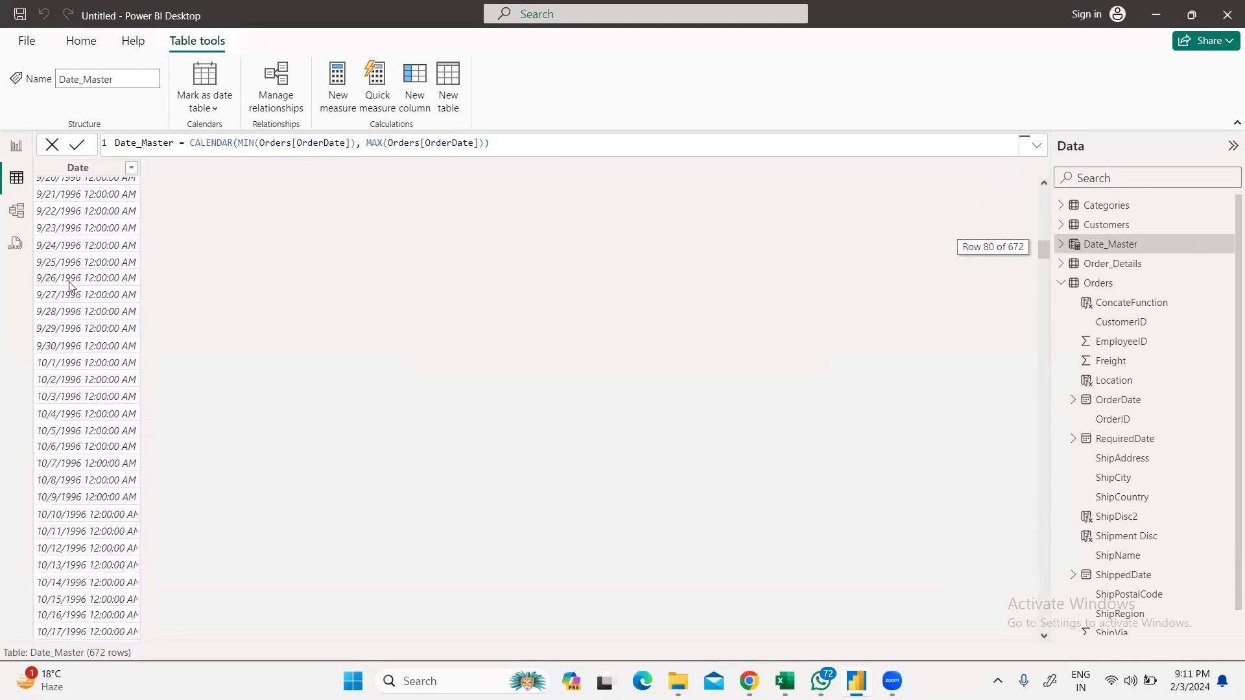
{"action": "scroll", "coordinate": [70, 286], "scroll_direction": "down", "scroll_amount": 16}
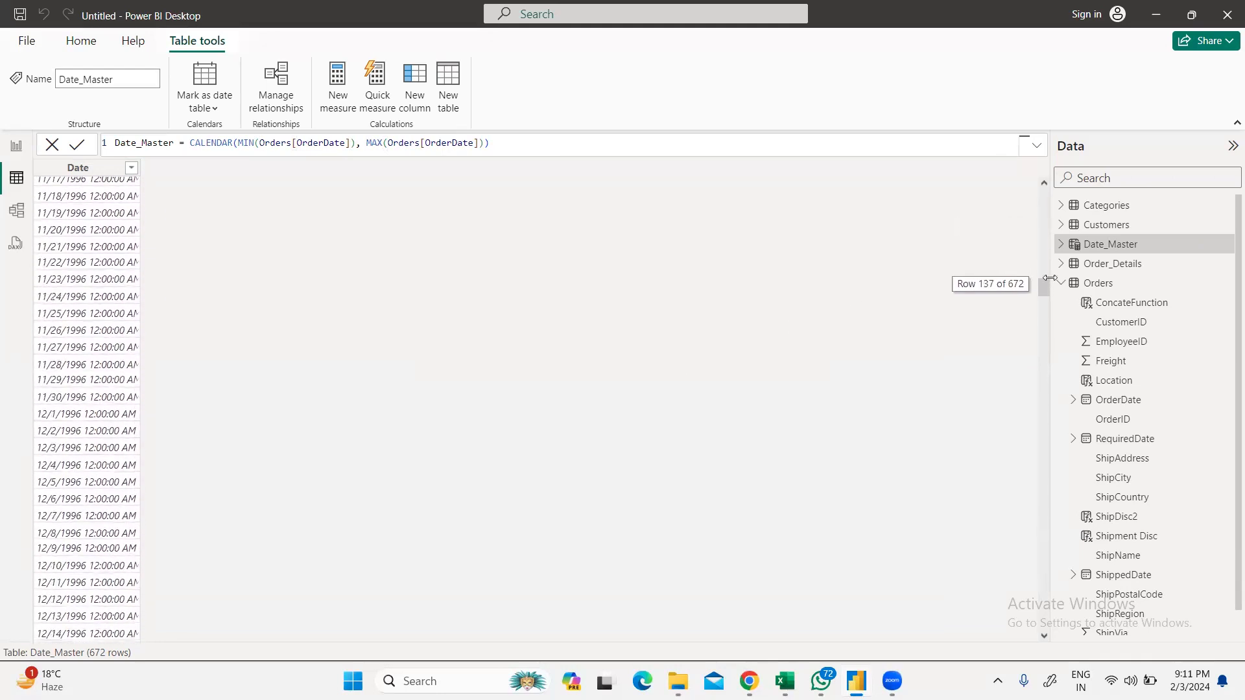
{"action": "left_click_drag", "start_coordinate": [1044, 288], "coordinate": [1046, 626]}
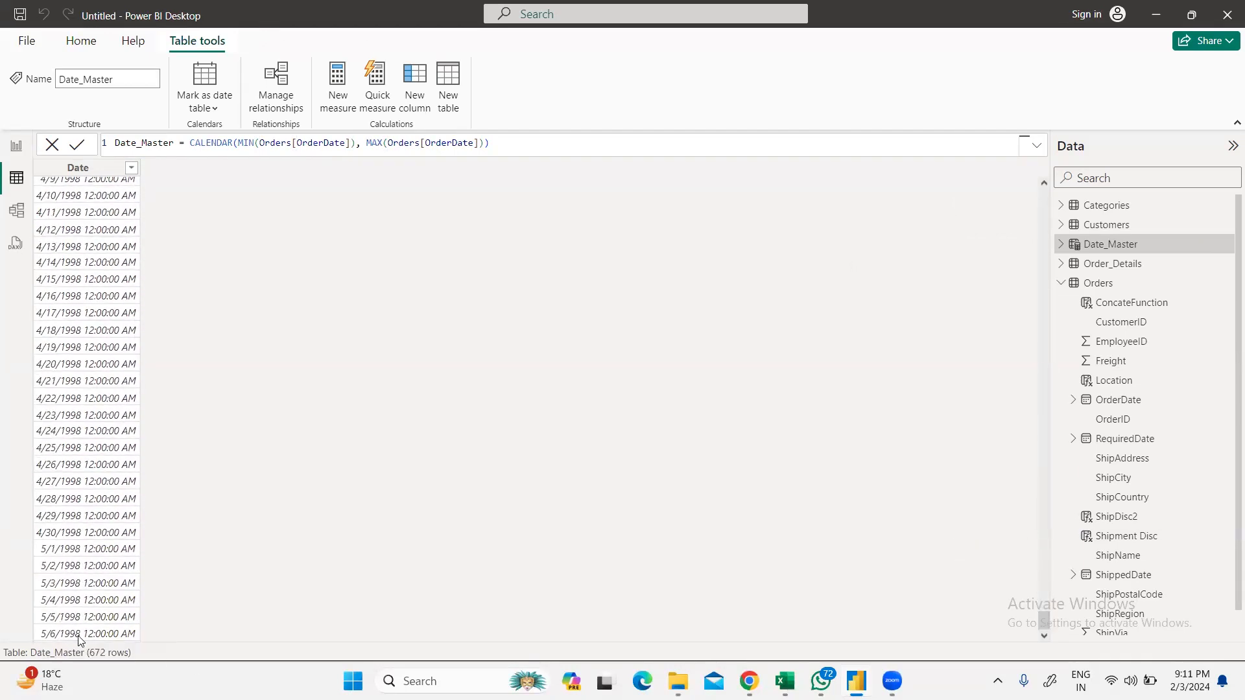
{"action": "left_click", "coordinate": [78, 639]}
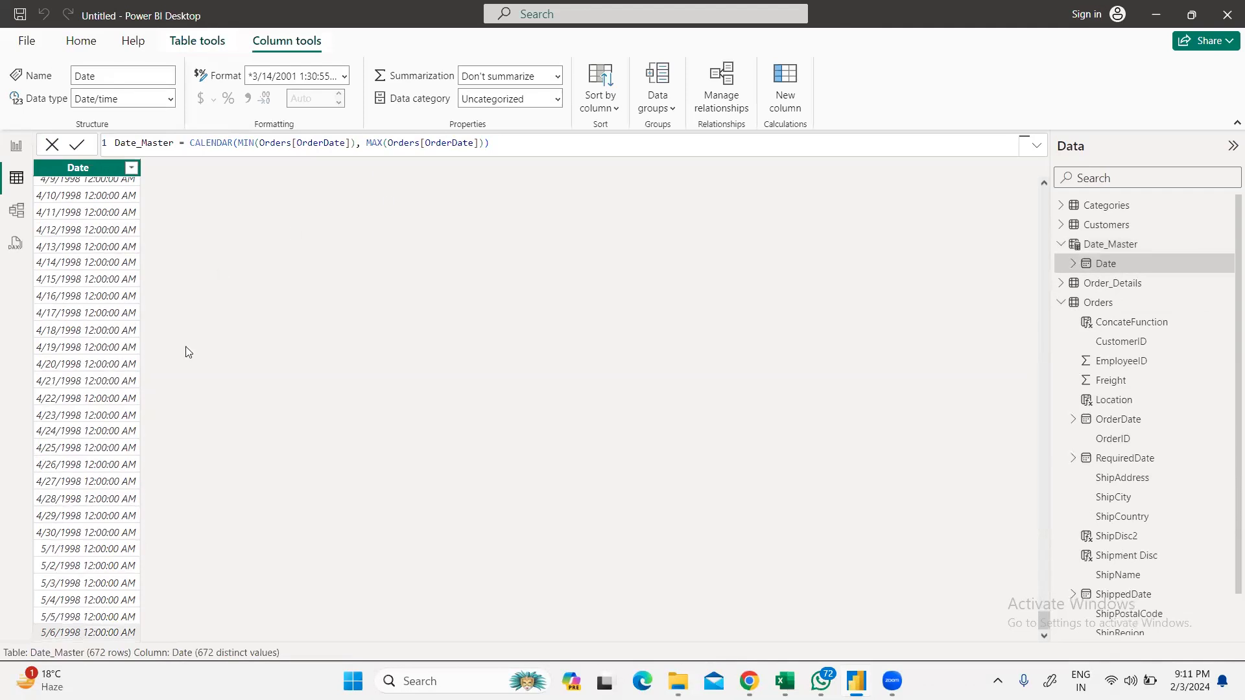
Step: Copy the MAX(Orders[OrderDate]) end date, replace it with TODAY(), and check Date_Master's last generated date
{"action": "left_click", "coordinate": [515, 142]}
{"action": "left_click_drag", "start_coordinate": [365, 146], "coordinate": [474, 144]}
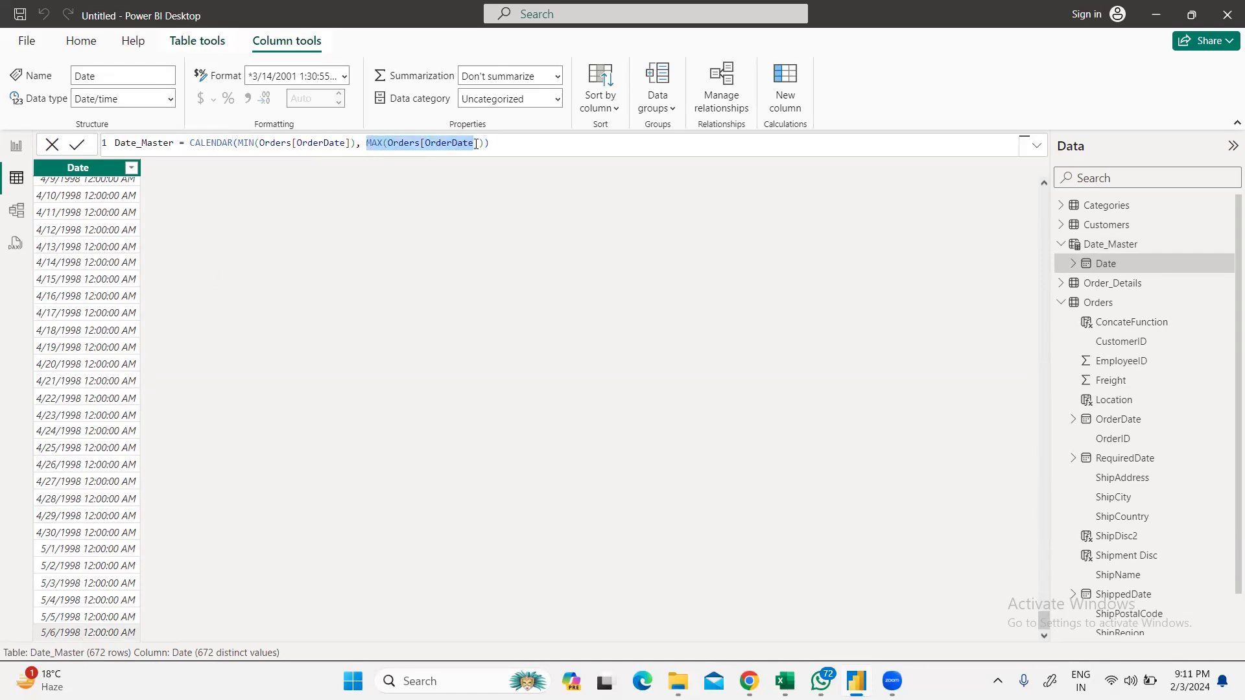
{"action": "left_click_drag", "start_coordinate": [475, 144], "coordinate": [479, 143]}
{"action": "key", "text": "ctrl+c"}
{"action": "key", "text": "BackSpace"}
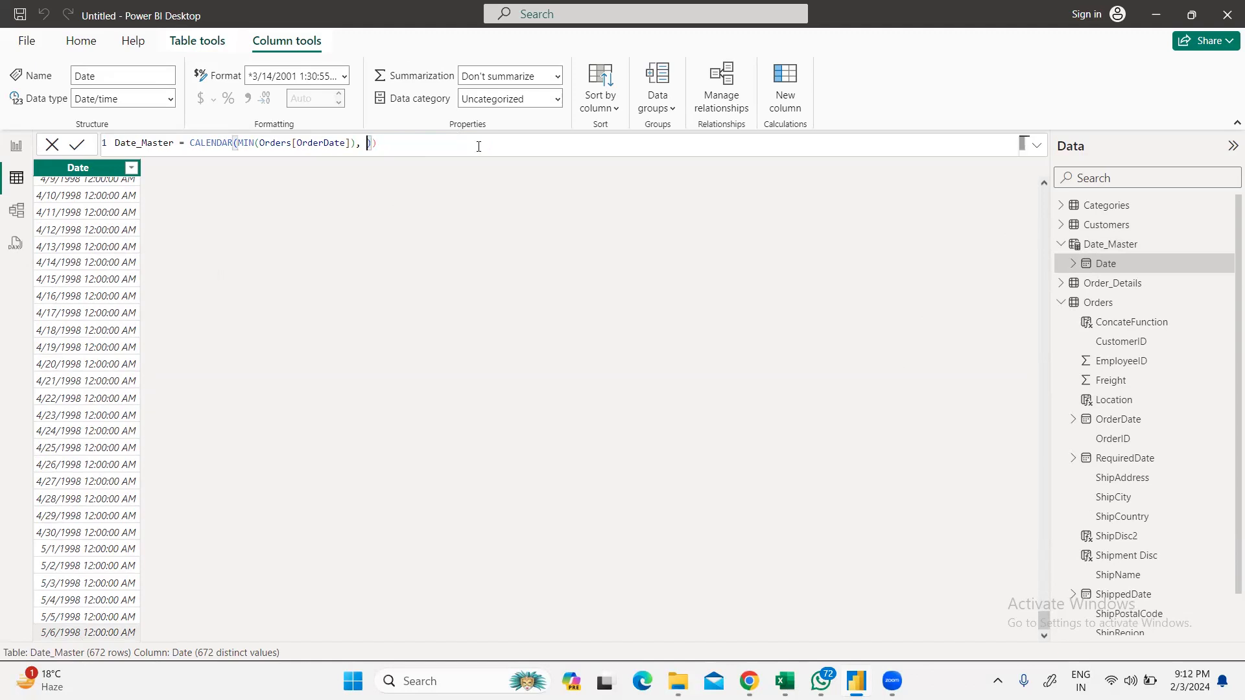
{"action": "type", "text": "to"}
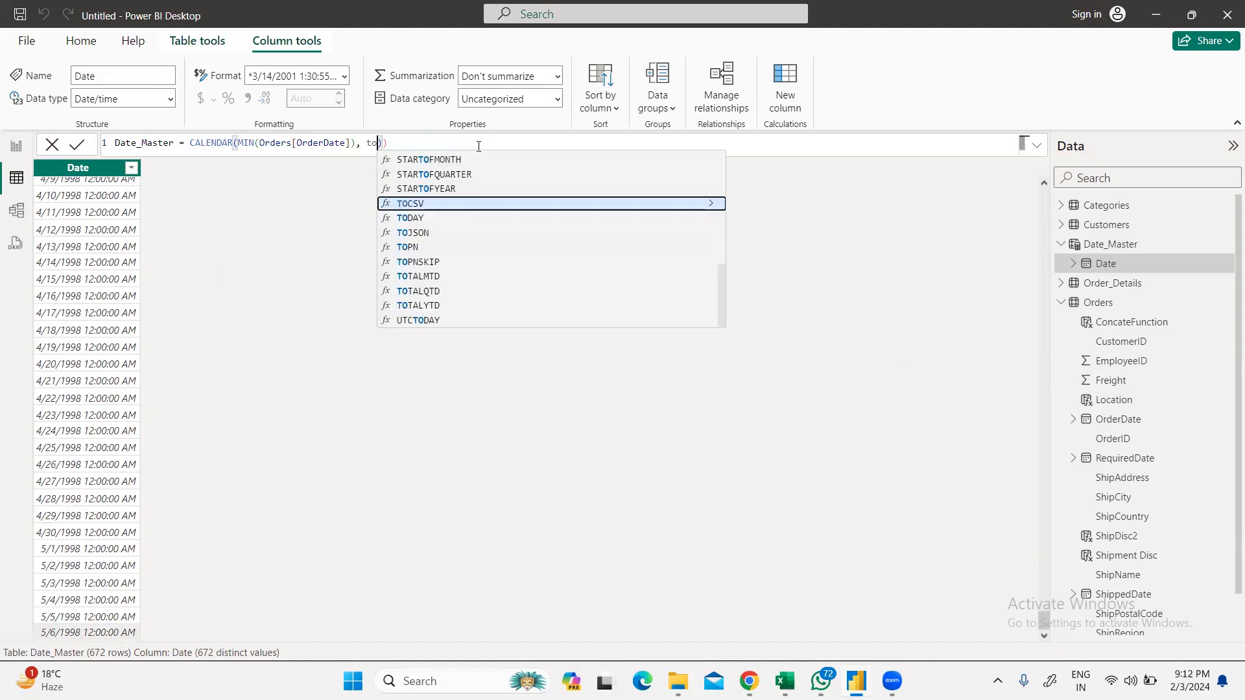
{"action": "key", "text": "Down"}
{"action": "key", "text": "Tab"}
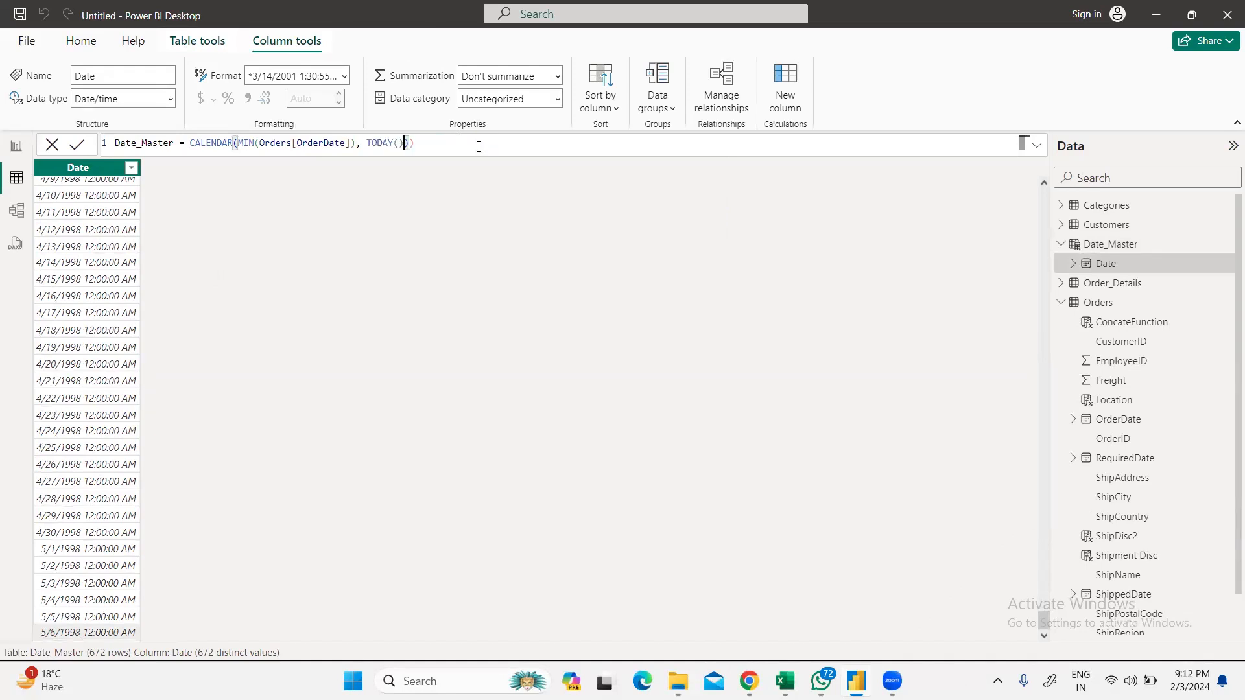
{"action": "left_click", "coordinate": [450, 144]}
{"action": "key", "text": "BackSpace"}
{"action": "key", "text": "Return"}
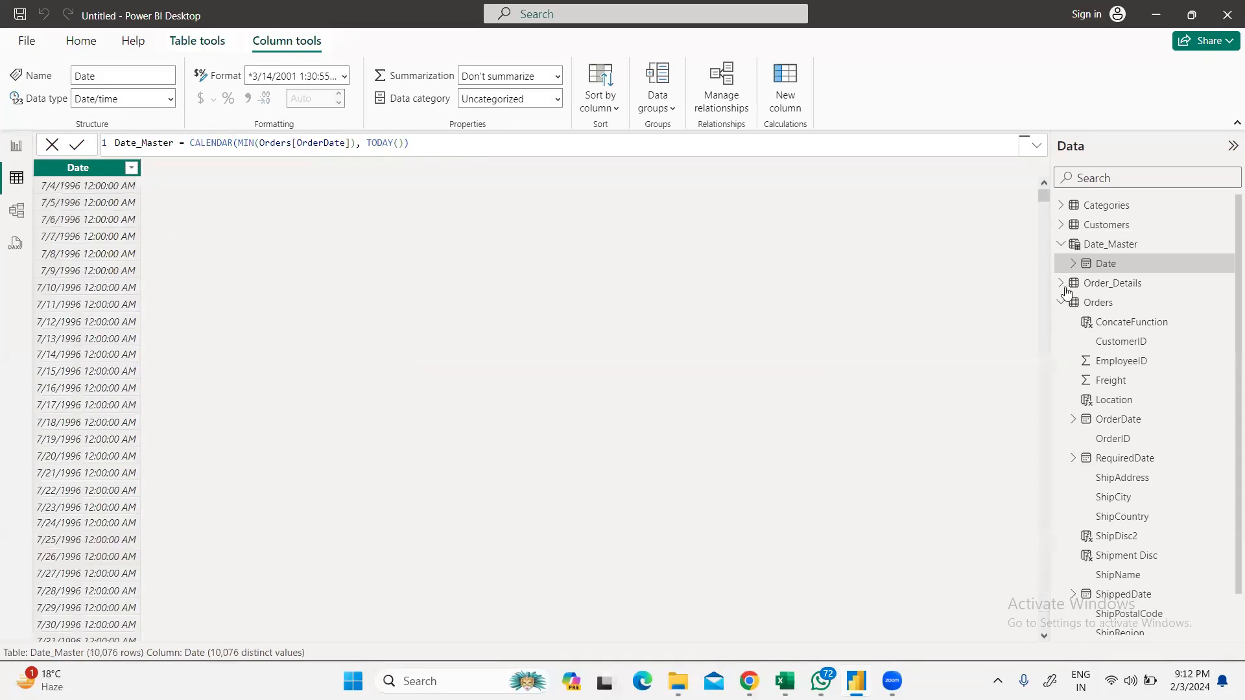
{"action": "left_click_drag", "start_coordinate": [1048, 342], "coordinate": [1044, 637]}
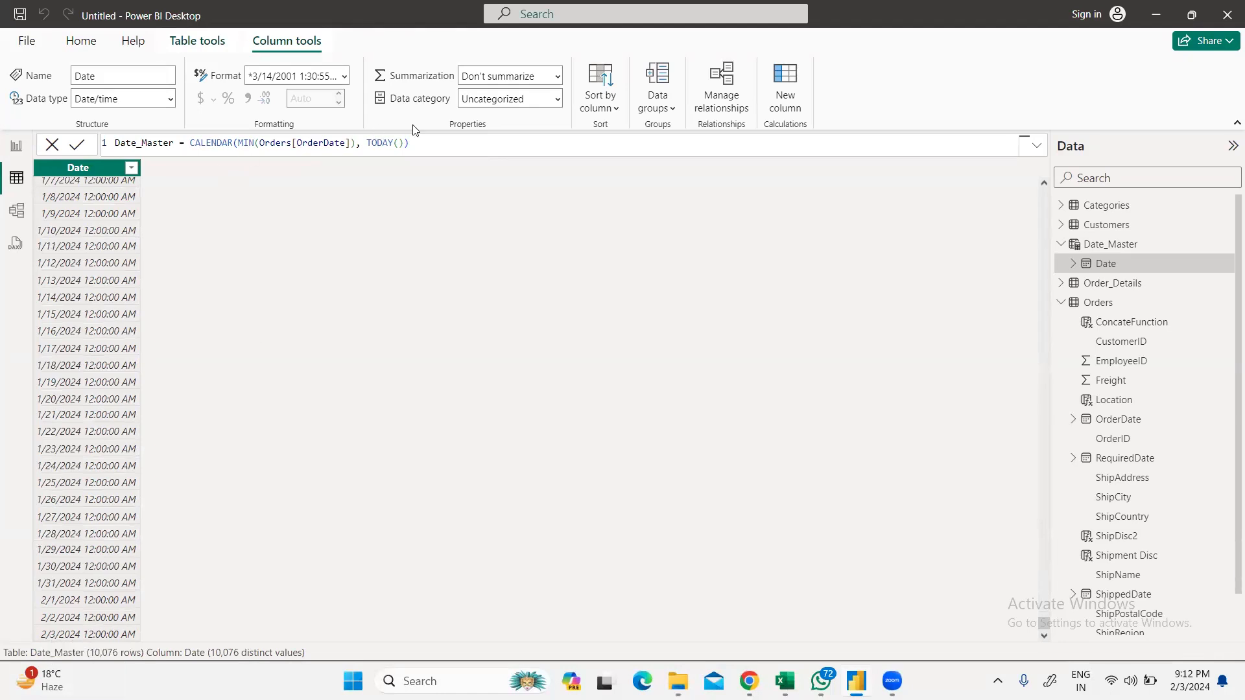
Step: Restore MAX(Orders[OrderDate]) in place of TODAY() as Date_Master's end date and commit the formula
{"action": "left_click_drag", "start_coordinate": [367, 142], "coordinate": [403, 143]}
{"action": "key", "text": "ctrl+v"}
{"action": "key", "text": "Return"}
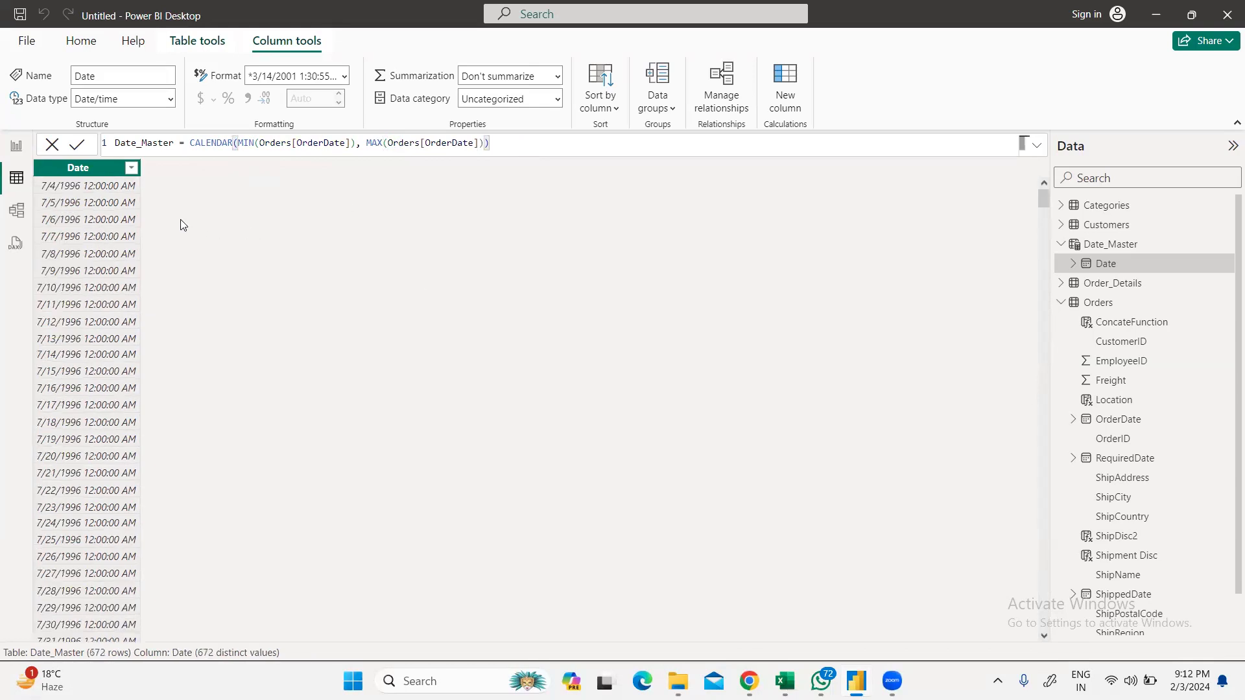
{"action": "scroll", "coordinate": [192, 227], "scroll_direction": "down", "scroll_amount": 3}
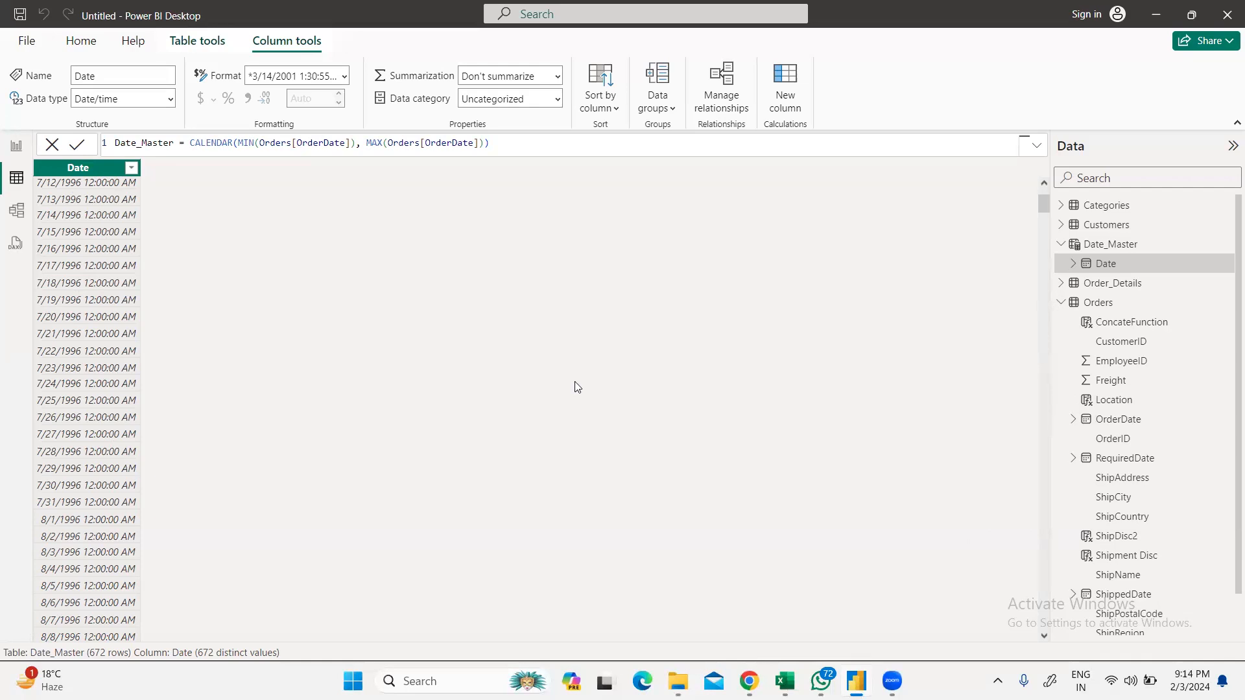
Step: Examine the model diagram, comparing the Date_Master table with the fields of the Orders table
{"action": "left_click", "coordinate": [16, 214]}
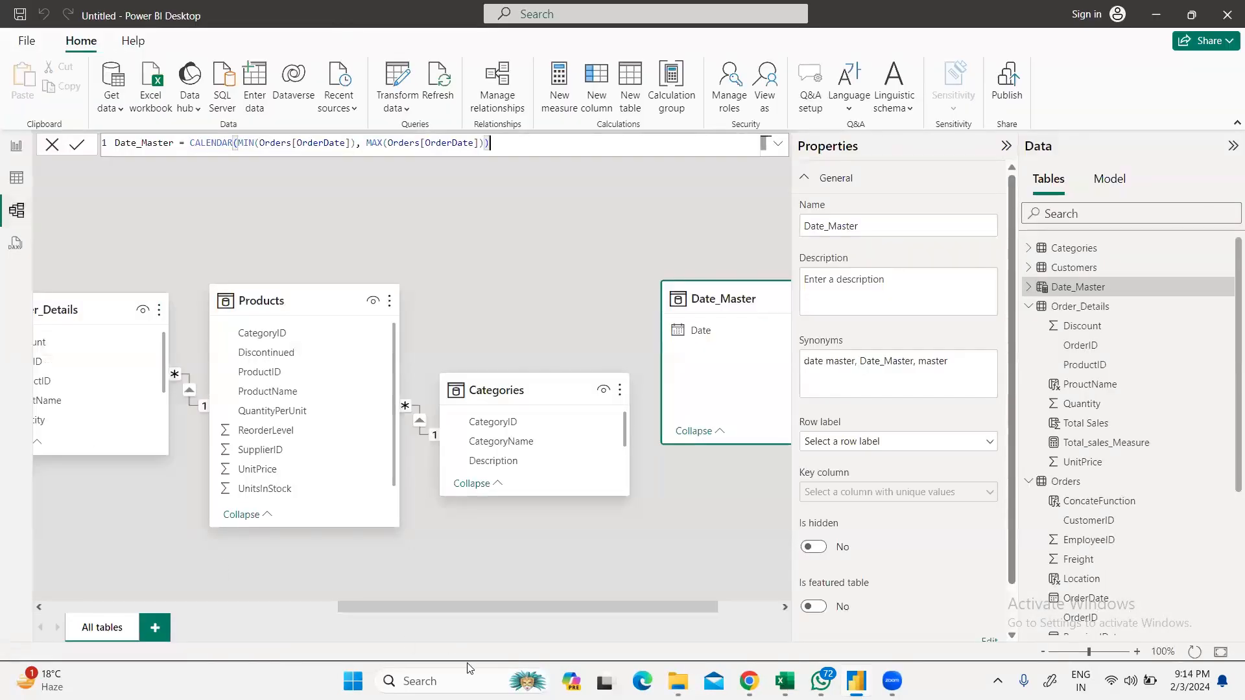
{"action": "left_click_drag", "start_coordinate": [575, 607], "coordinate": [652, 606]}
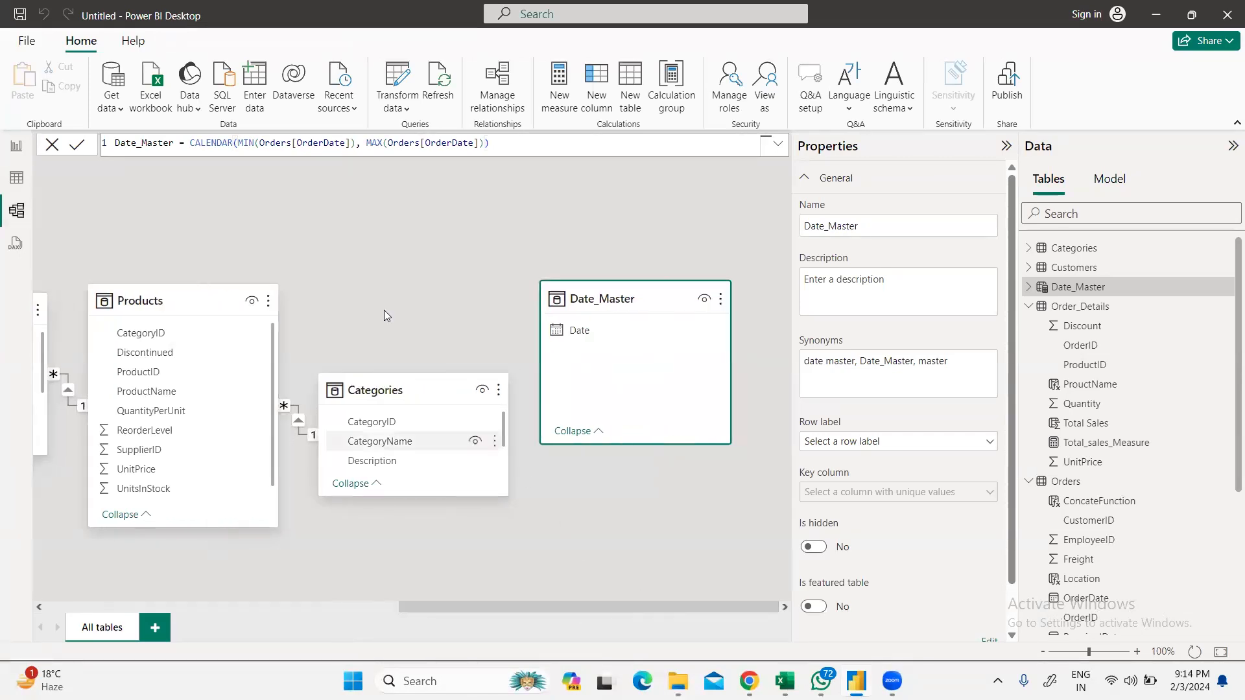
{"action": "left_click_drag", "start_coordinate": [550, 606], "coordinate": [661, 606]}
{"action": "left_click_drag", "start_coordinate": [580, 606], "coordinate": [371, 551]}
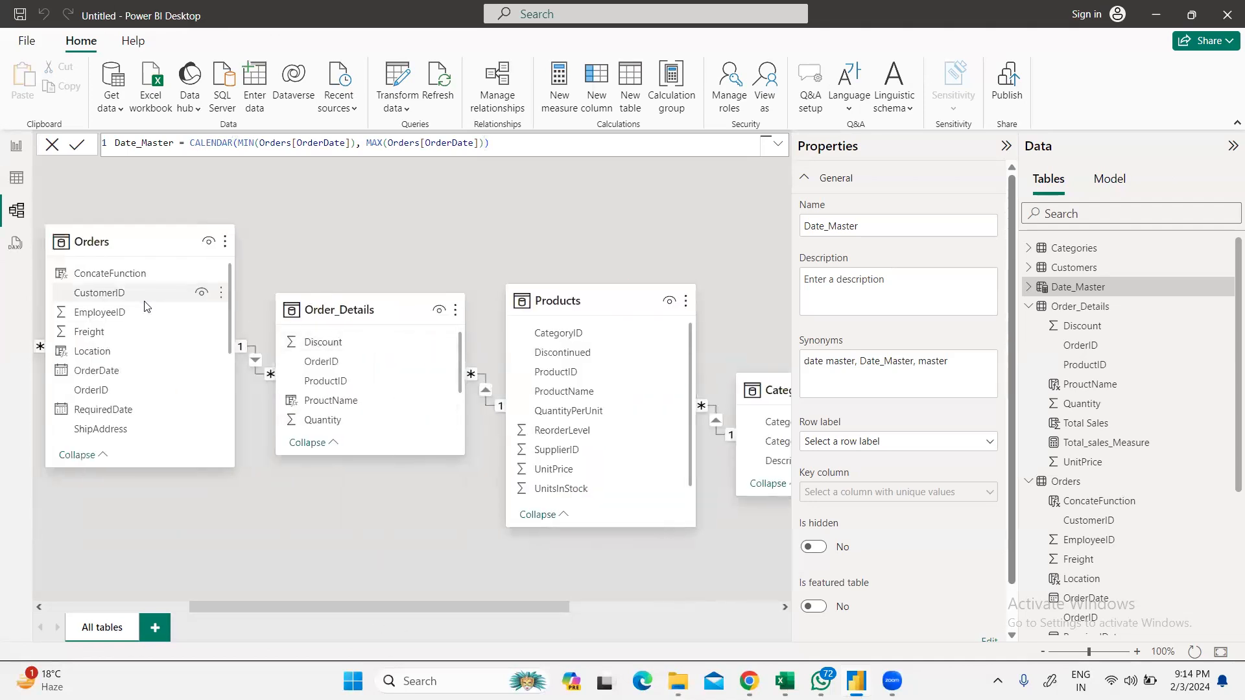
{"action": "left_click_drag", "start_coordinate": [228, 283], "coordinate": [224, 388]}
{"action": "scroll", "coordinate": [224, 385], "scroll_direction": "up", "scroll_amount": 5}
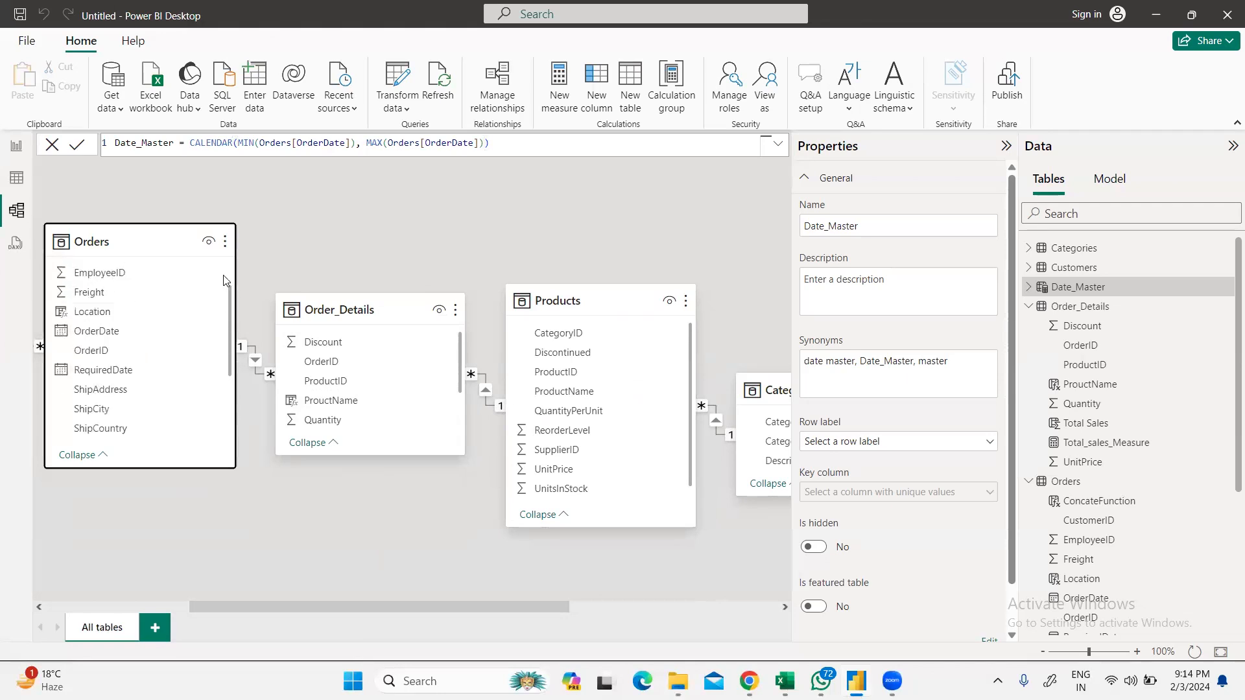
{"action": "left_click_drag", "start_coordinate": [368, 604], "coordinate": [640, 598]}
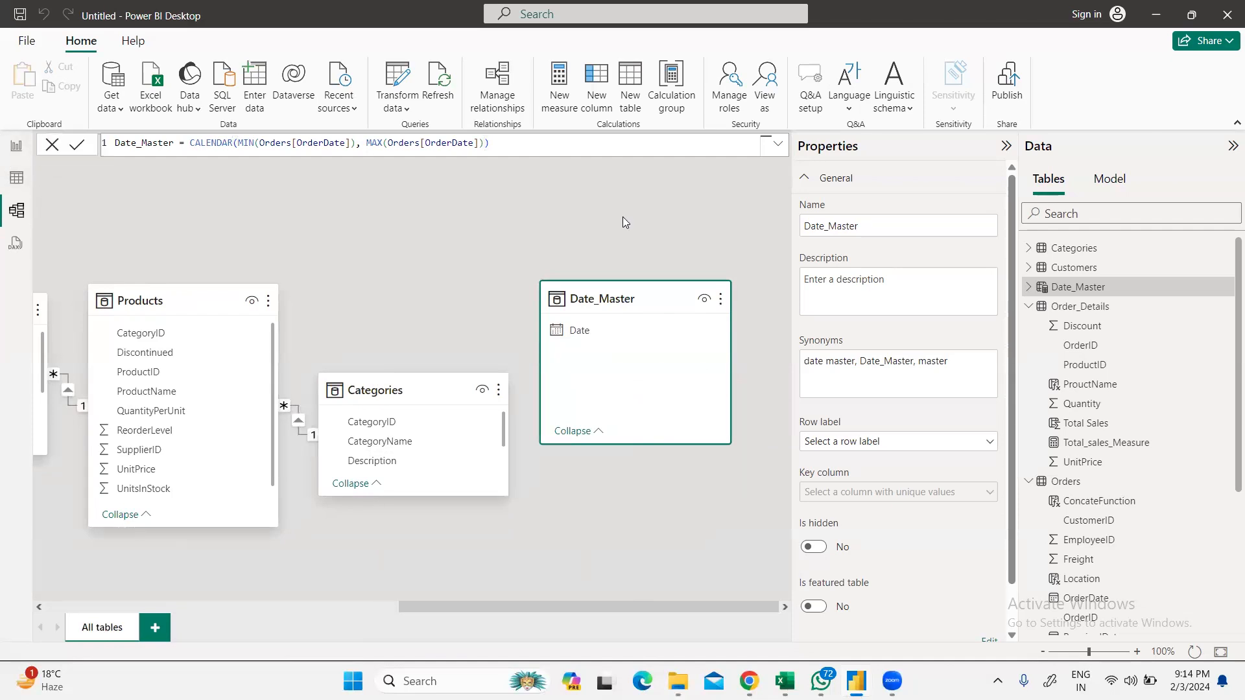
Step: Close the formula editor and review how Date_Master and the other tables are connected in the model diagram
{"action": "left_click", "coordinate": [52, 145]}
{"action": "left_click", "coordinate": [13, 151]}
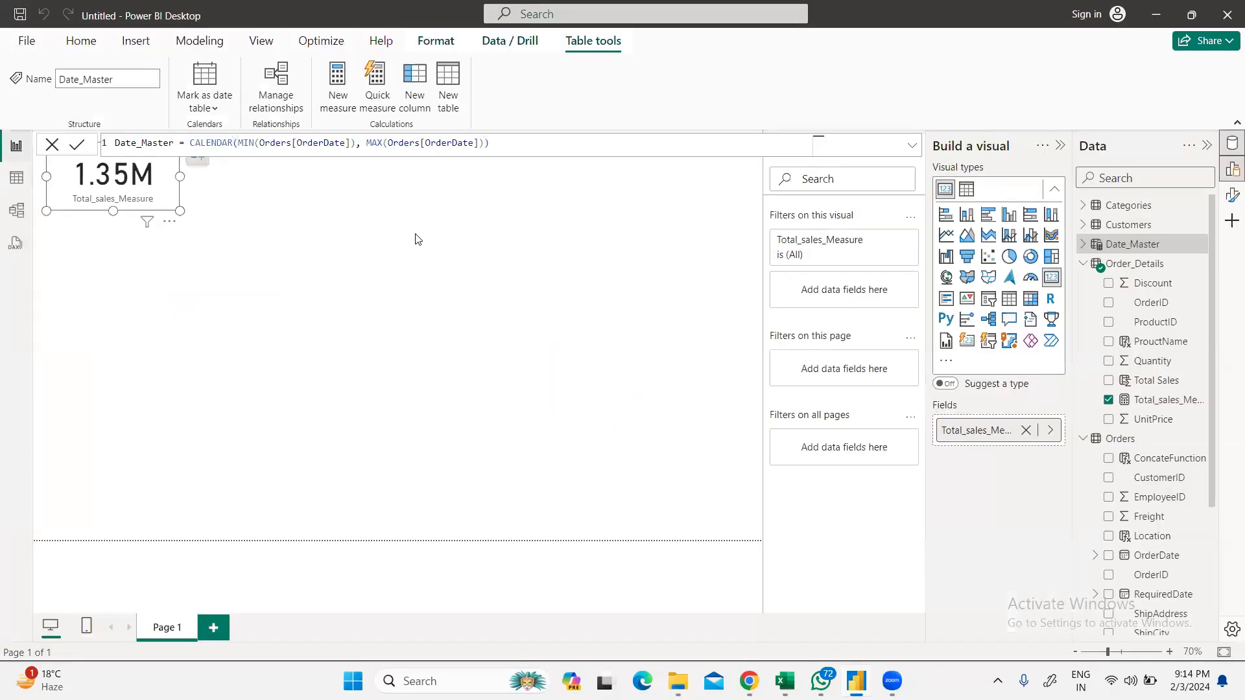
{"action": "left_click", "coordinate": [15, 214]}
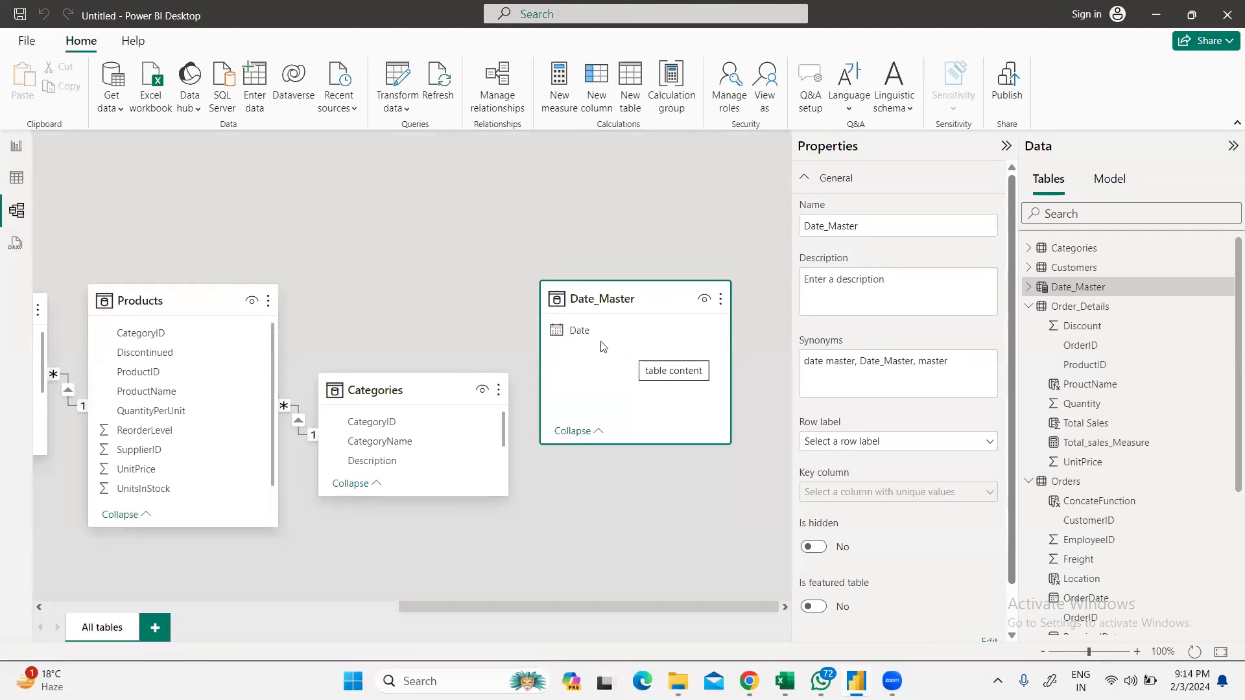
{"action": "left_click_drag", "start_coordinate": [575, 608], "coordinate": [654, 575]}
{"action": "left_click_drag", "start_coordinate": [187, 630], "coordinate": [602, 608]}
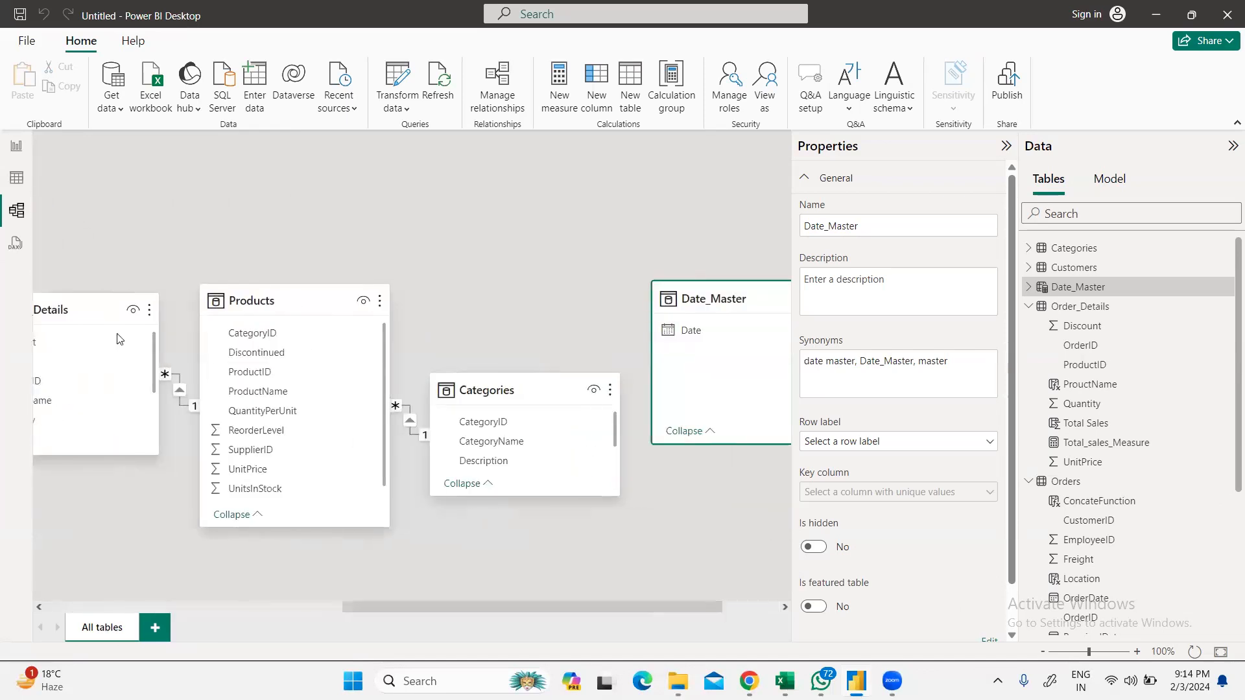
{"action": "scroll", "coordinate": [474, 601], "scroll_direction": "right", "scroll_amount": 2}
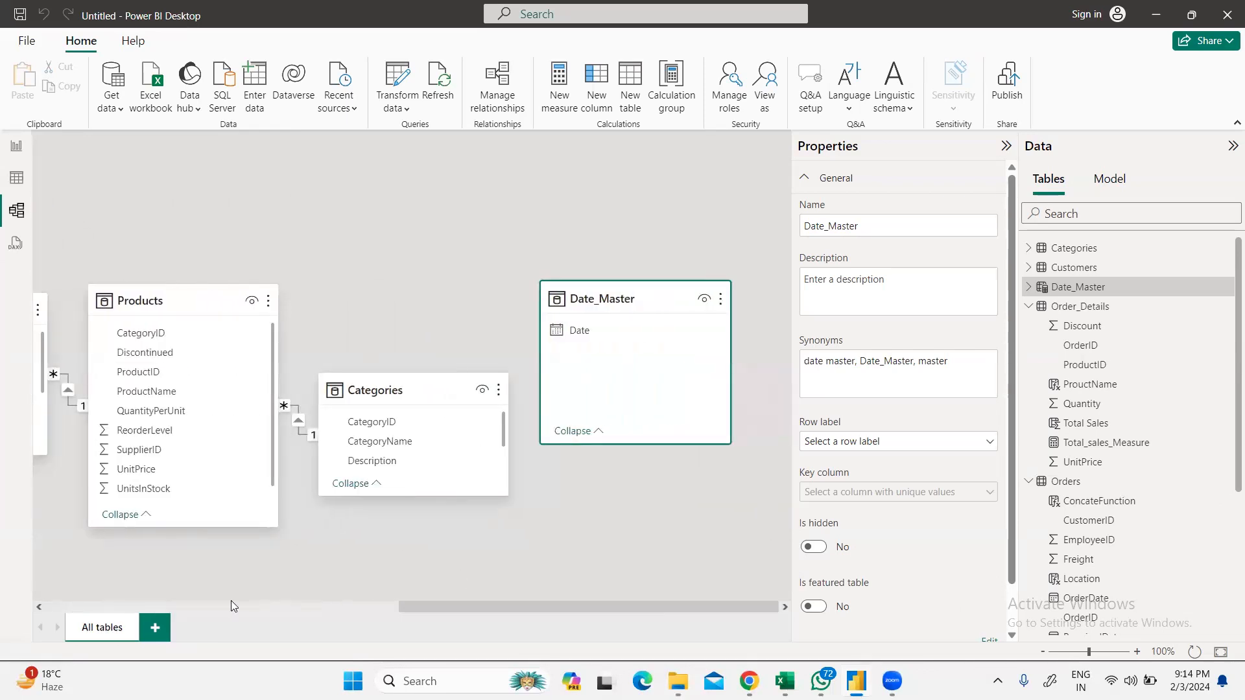
{"action": "left_click_drag", "start_coordinate": [568, 605], "coordinate": [341, 603]}
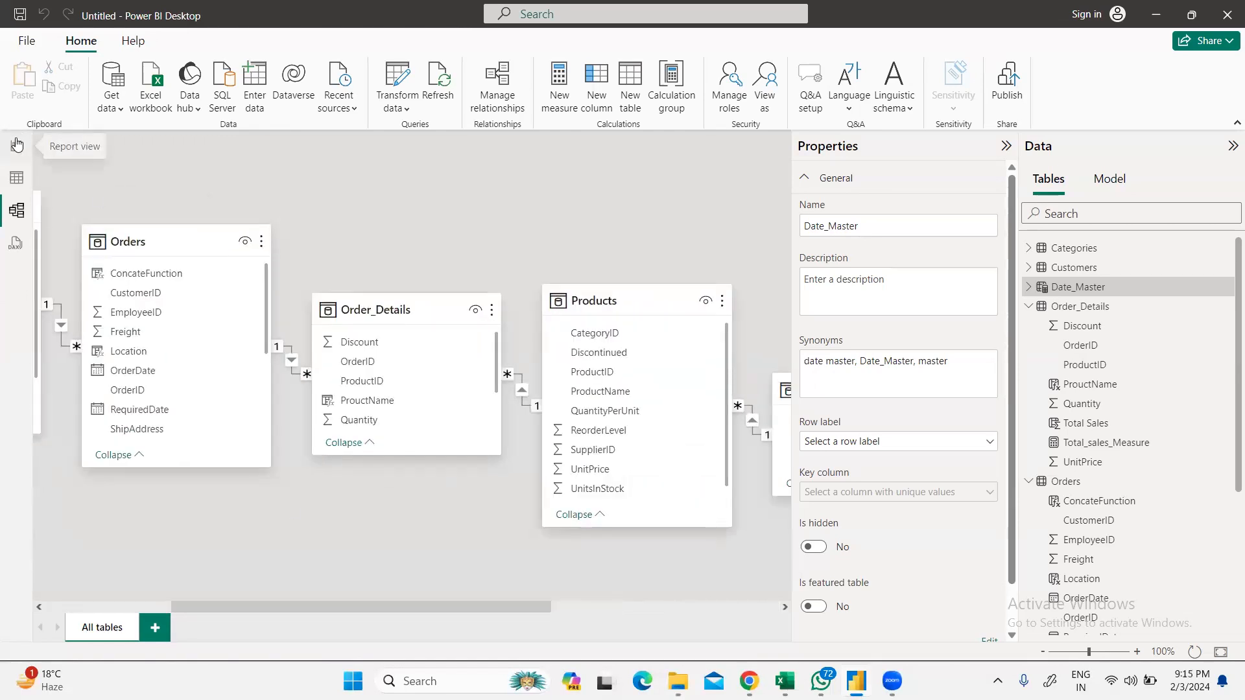
Step: Review Date_Master's CALENDAR formula and check its generated dates from the first row to the last in the table data
{"action": "left_click", "coordinate": [17, 175]}
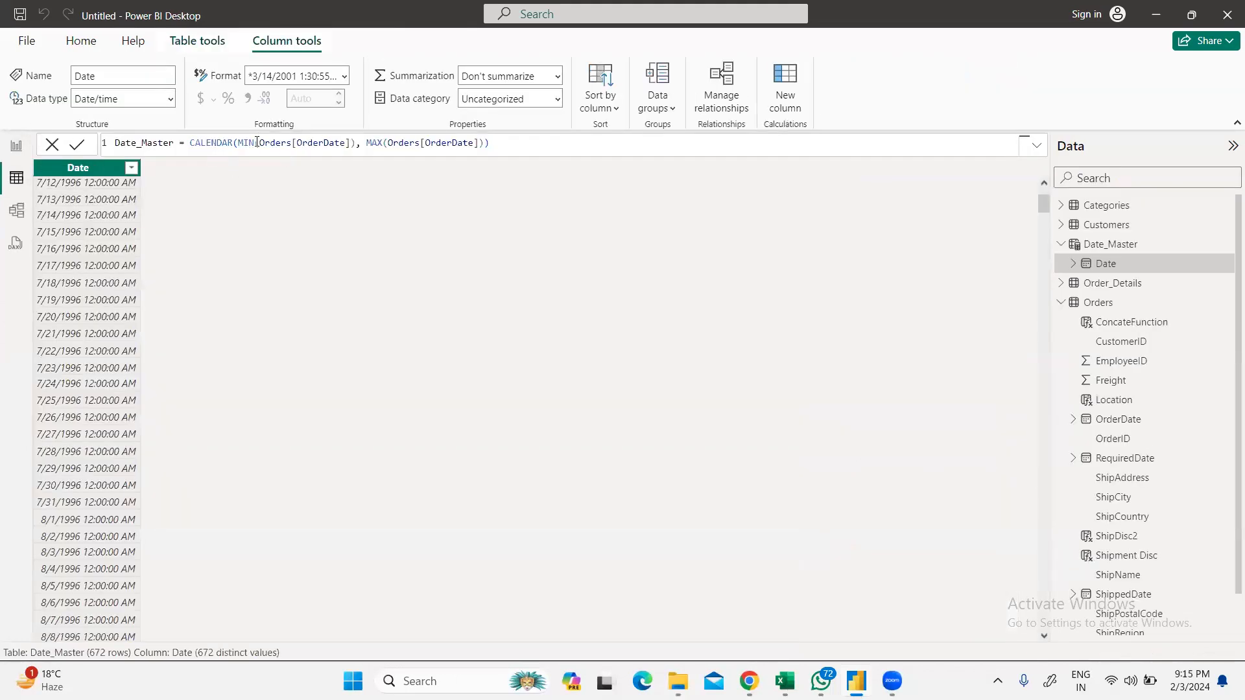
{"action": "left_click_drag", "start_coordinate": [257, 142], "coordinate": [351, 144]}
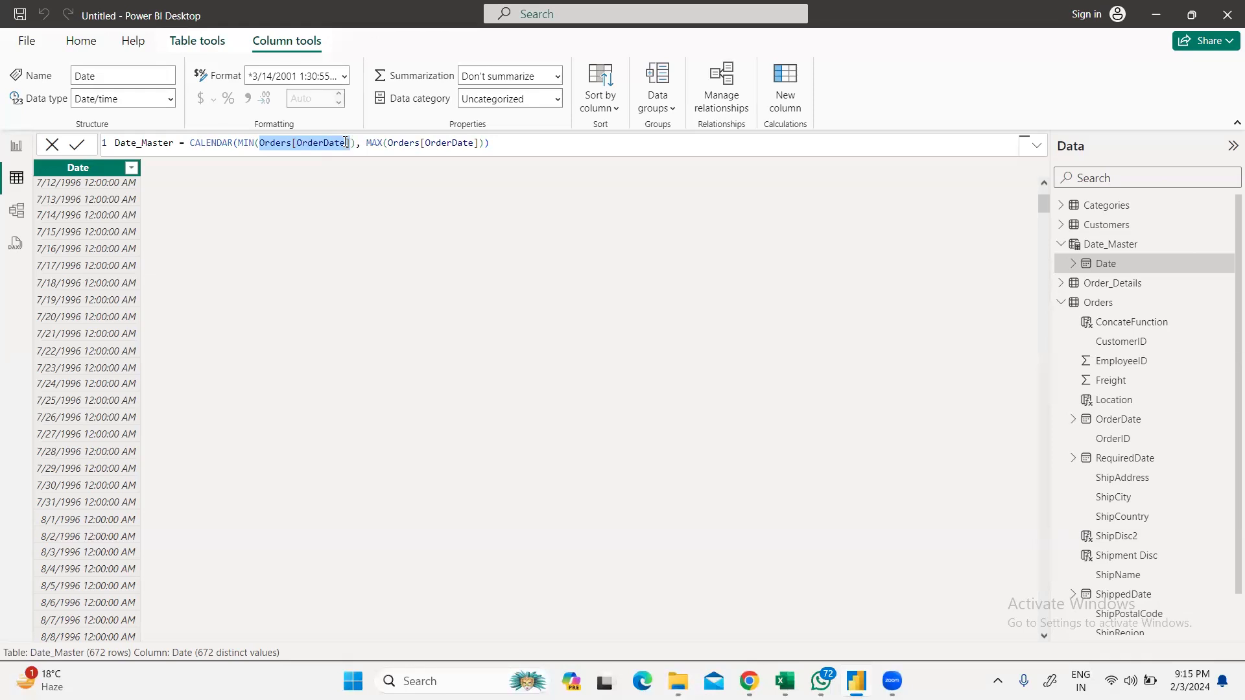
{"action": "scroll", "coordinate": [110, 448], "scroll_direction": "down", "scroll_amount": 10}
{"action": "scroll", "coordinate": [110, 447], "scroll_direction": "down", "scroll_amount": 20}
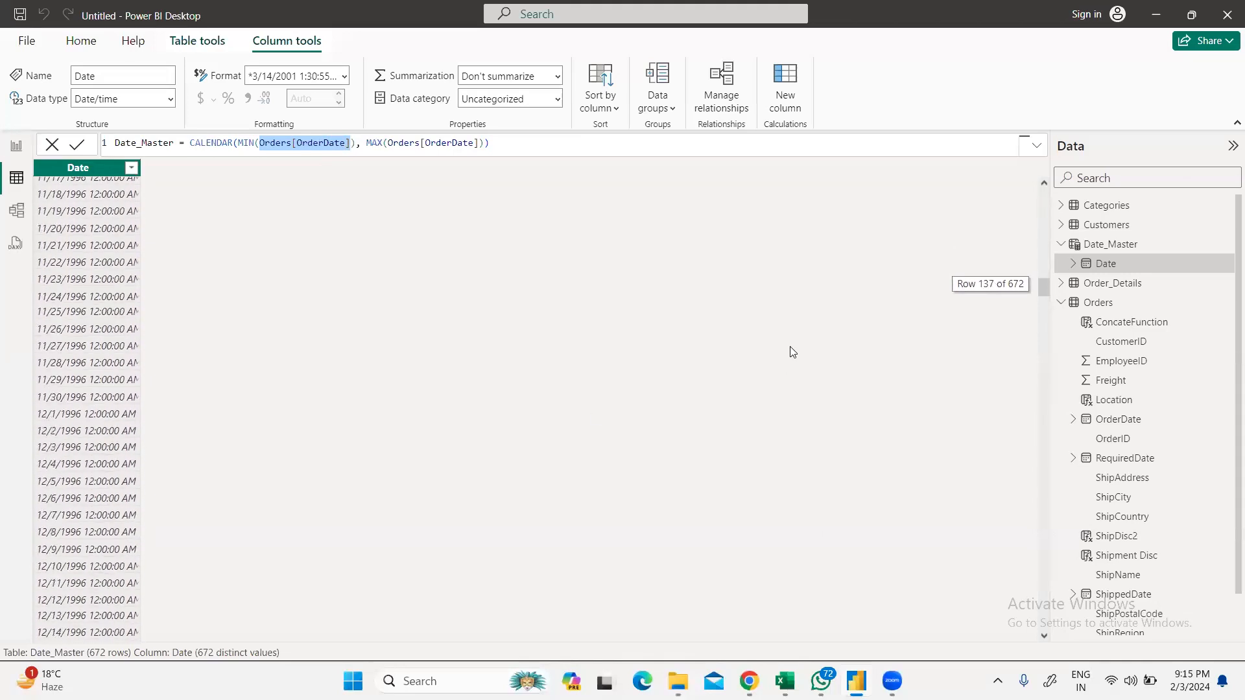
{"action": "left_click_drag", "start_coordinate": [1043, 286], "coordinate": [1043, 569]}
{"action": "left_click_drag", "start_coordinate": [1045, 663], "coordinate": [1049, 159]}
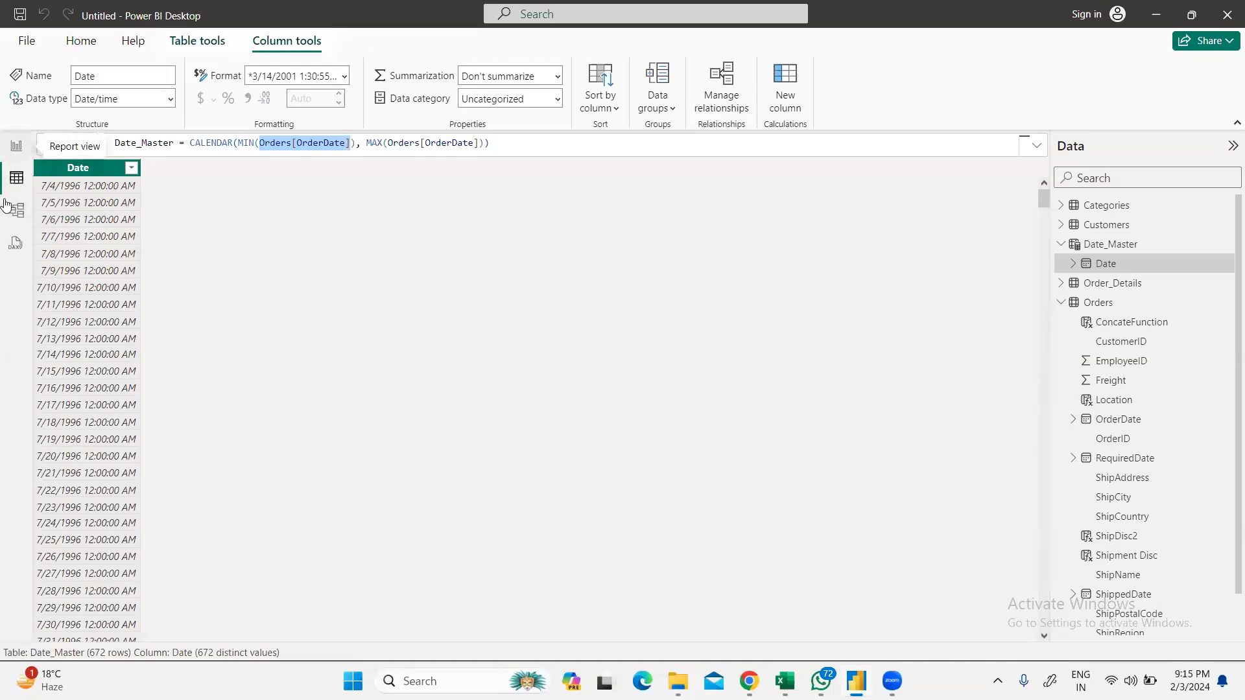
Step: Resize the Total_sales_Measure card on the report page and collapse the Order_Details and Orders field lists
{"action": "left_click", "coordinate": [16, 147]}
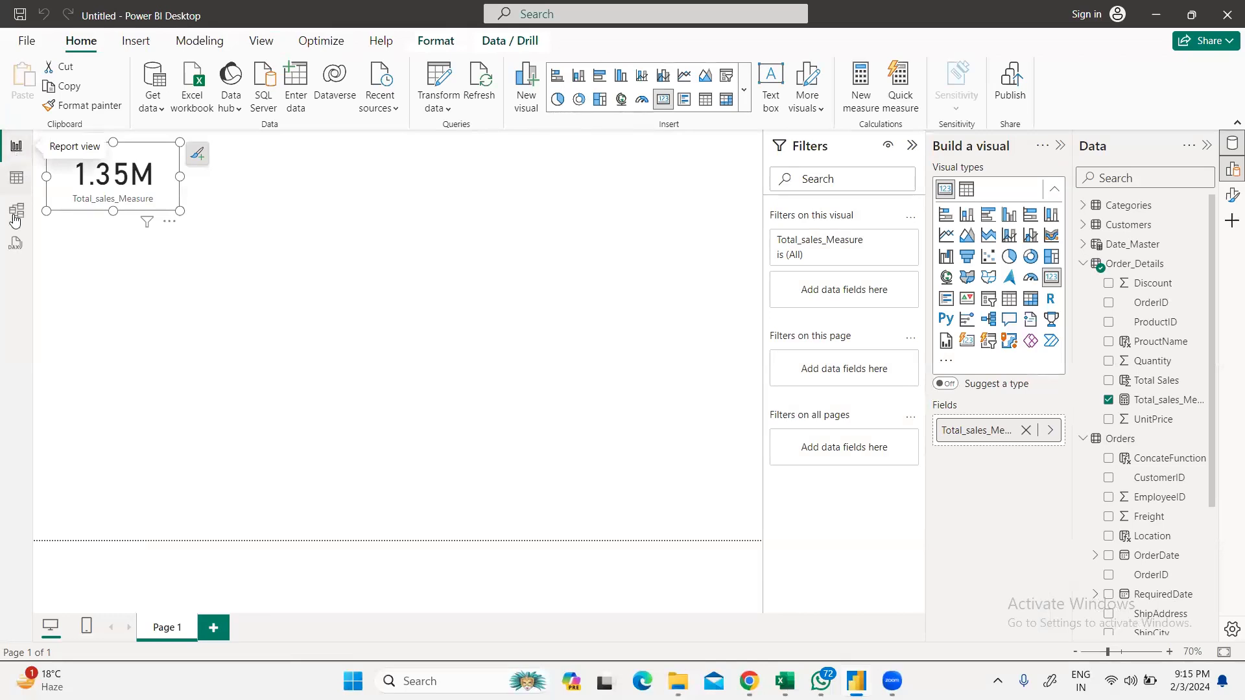
{"action": "left_click_drag", "start_coordinate": [180, 206], "coordinate": [175, 220]}
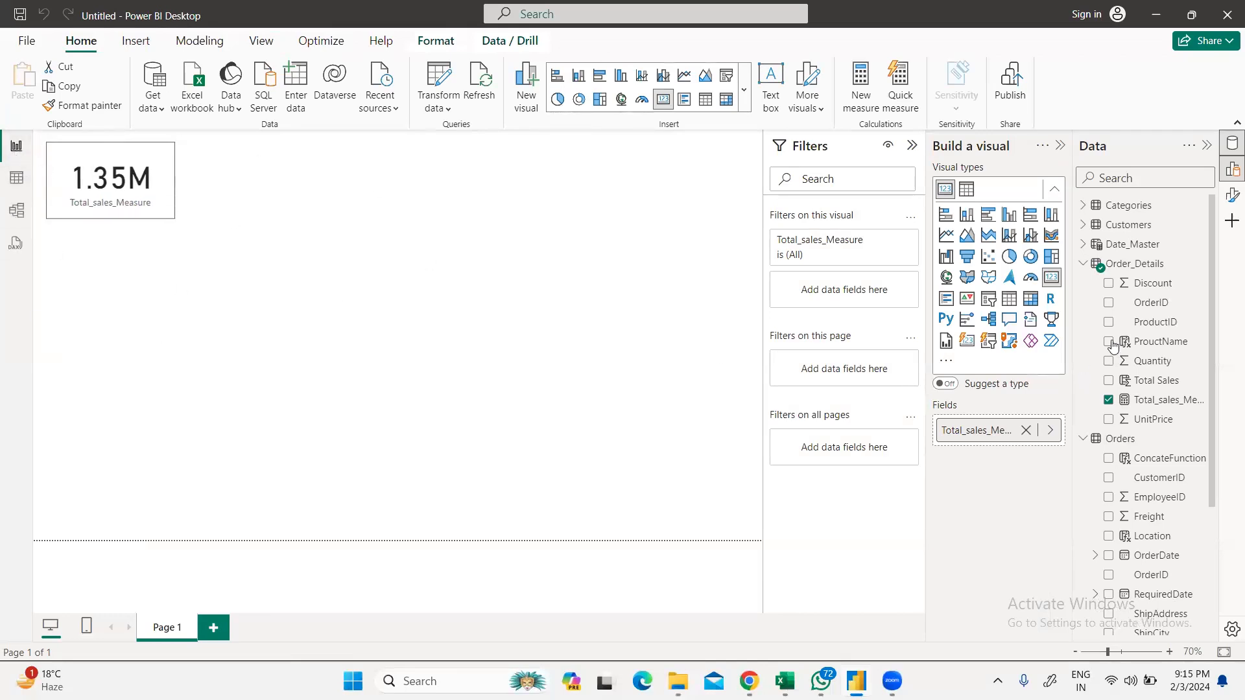
{"action": "left_click", "coordinate": [1083, 263]}
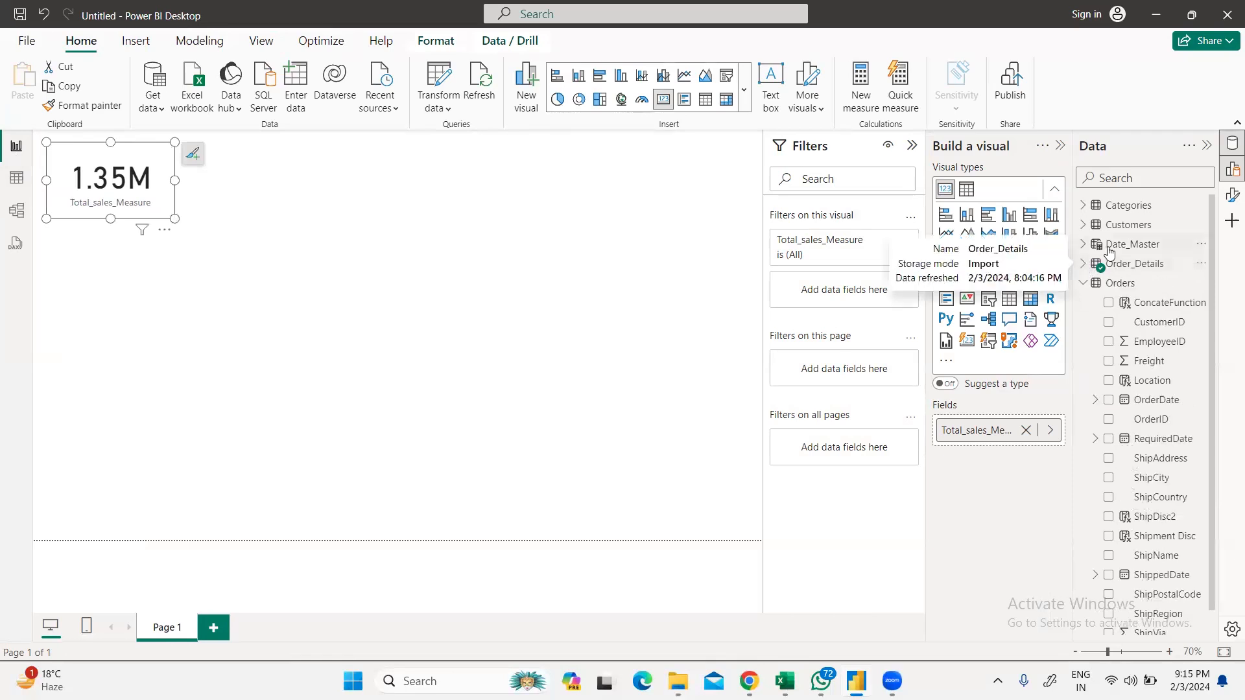
{"action": "left_click", "coordinate": [1084, 283]}
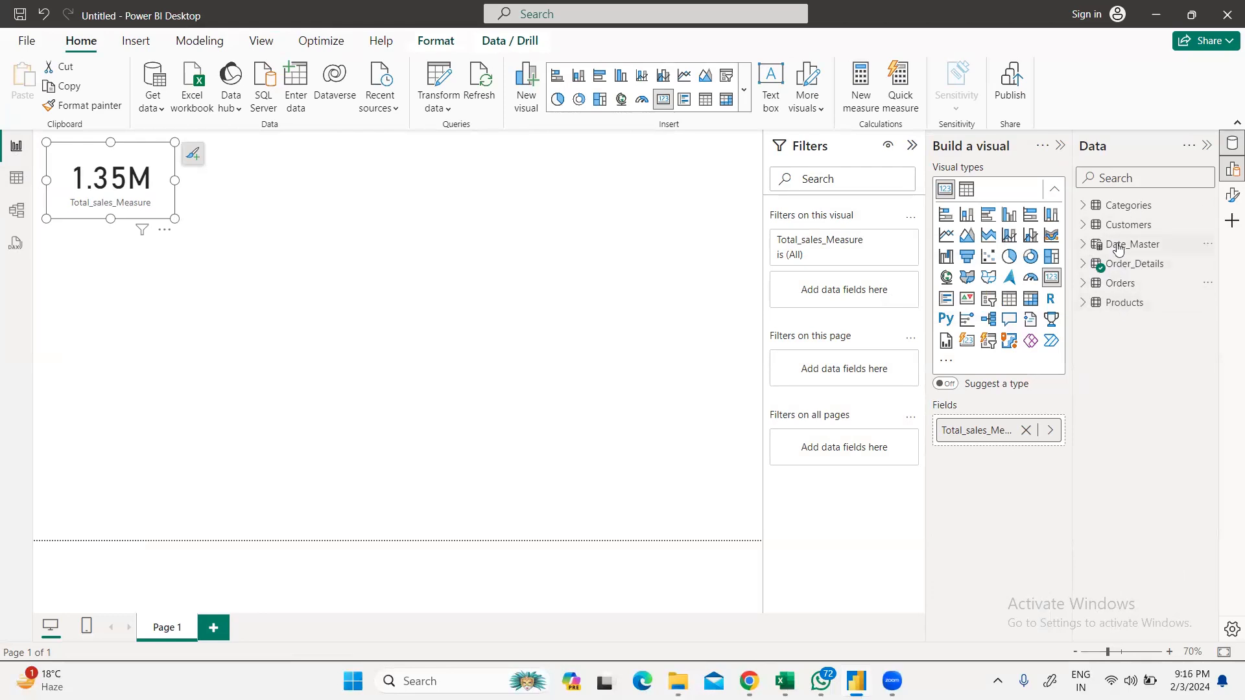
Step: Expand Date_Master's Date Hierarchy to examine its Year, Quarter, Month and Day levels, and collapse the table again
{"action": "mouse_move", "coordinate": [1118, 249]}
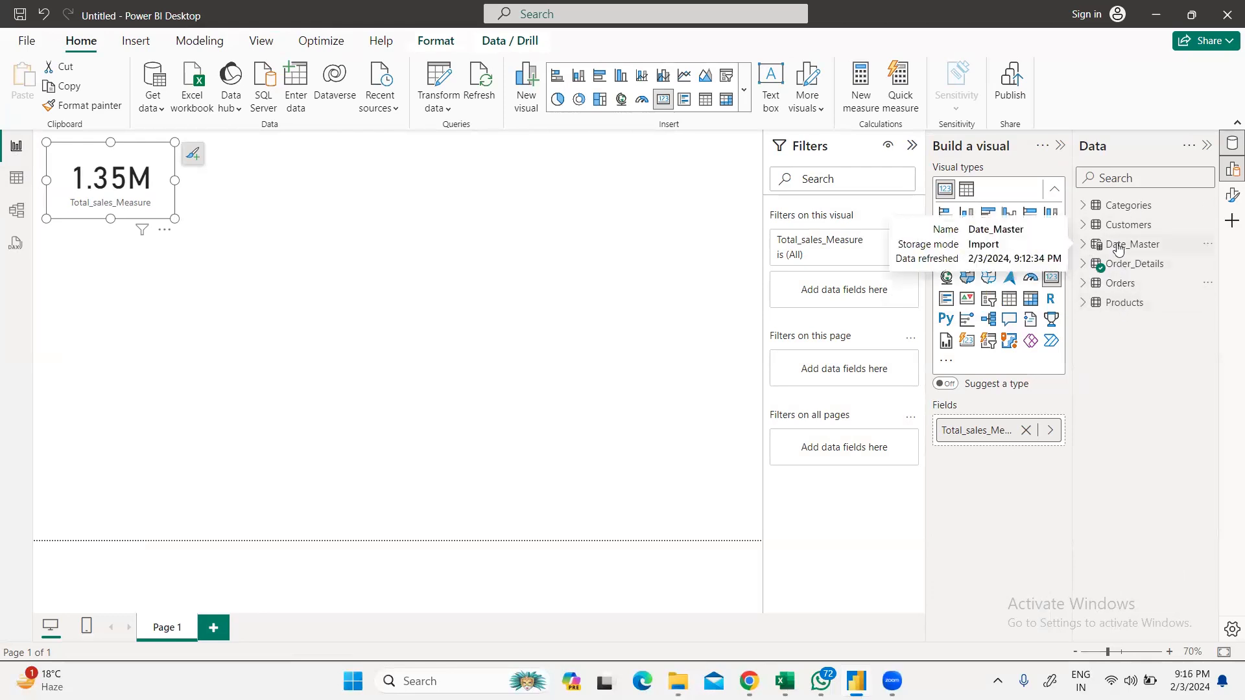
{"action": "left_click", "coordinate": [1086, 246]}
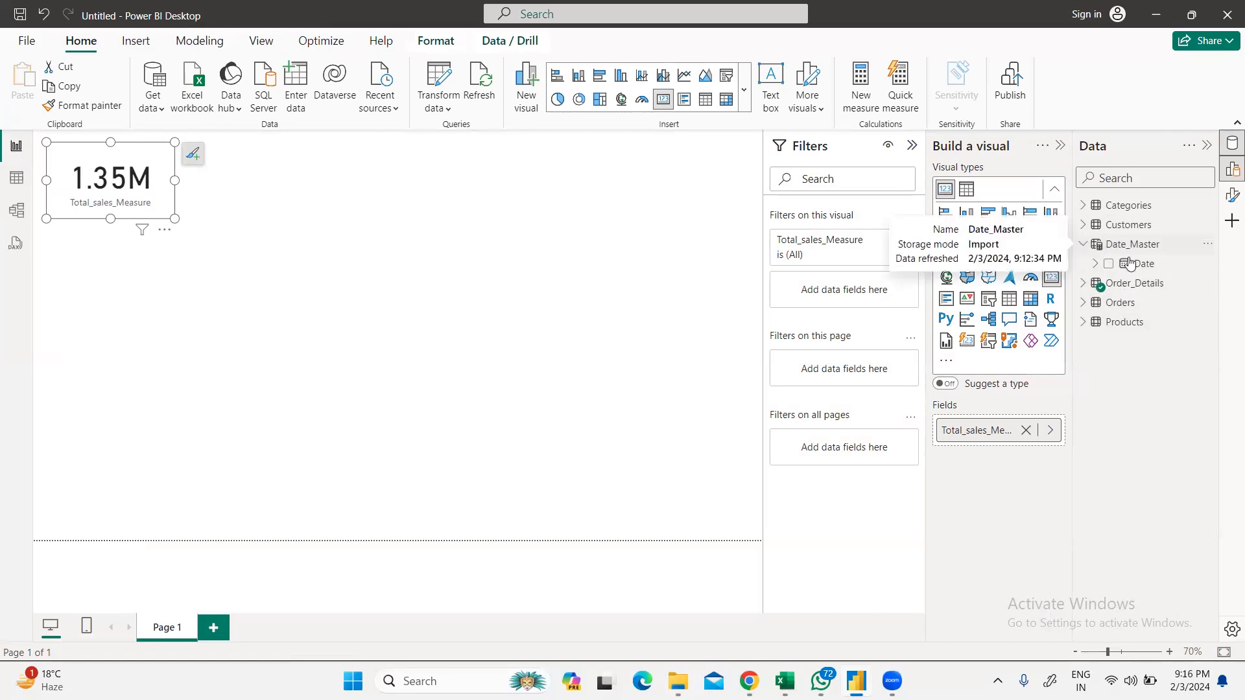
{"action": "left_click", "coordinate": [1095, 263]}
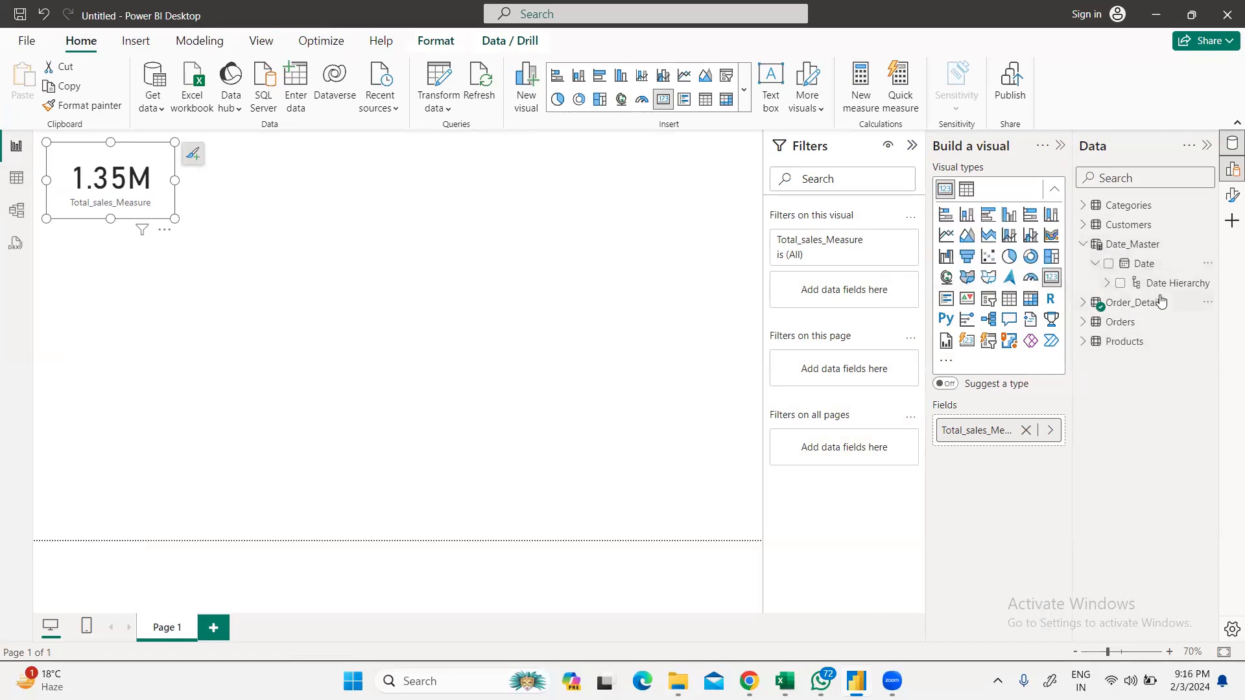
{"action": "left_click", "coordinate": [1109, 283]}
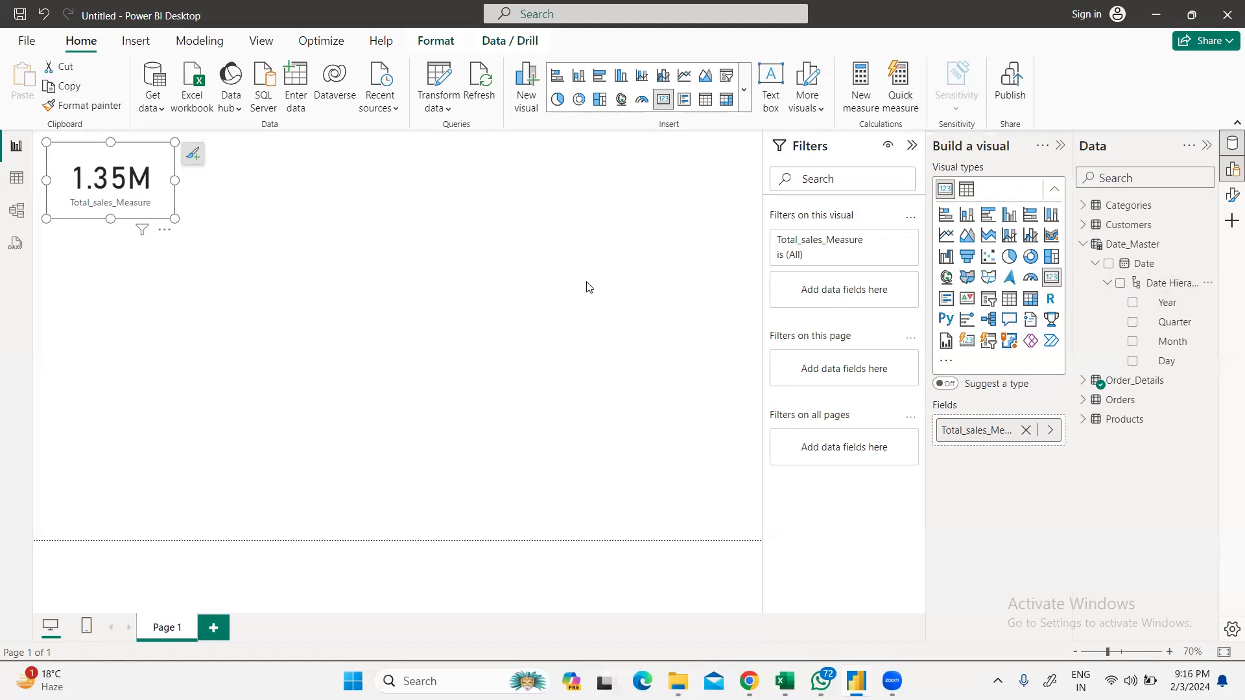
{"action": "left_click", "coordinate": [1083, 244]}
Step: Open the Orders table's data and look across its columns, from OrderID through ShipCountry
{"action": "left_click", "coordinate": [1113, 283]}
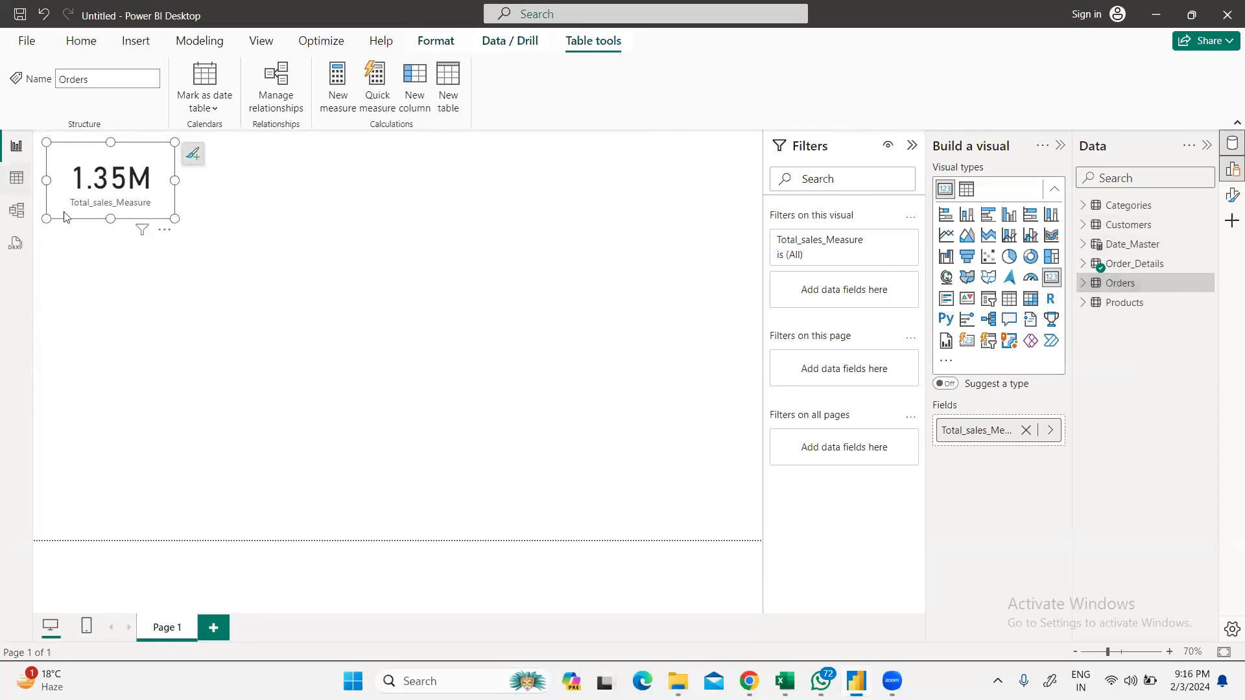
{"action": "left_click", "coordinate": [18, 180]}
{"action": "left_click", "coordinate": [1066, 304]}
{"action": "left_click", "coordinate": [1109, 303]}
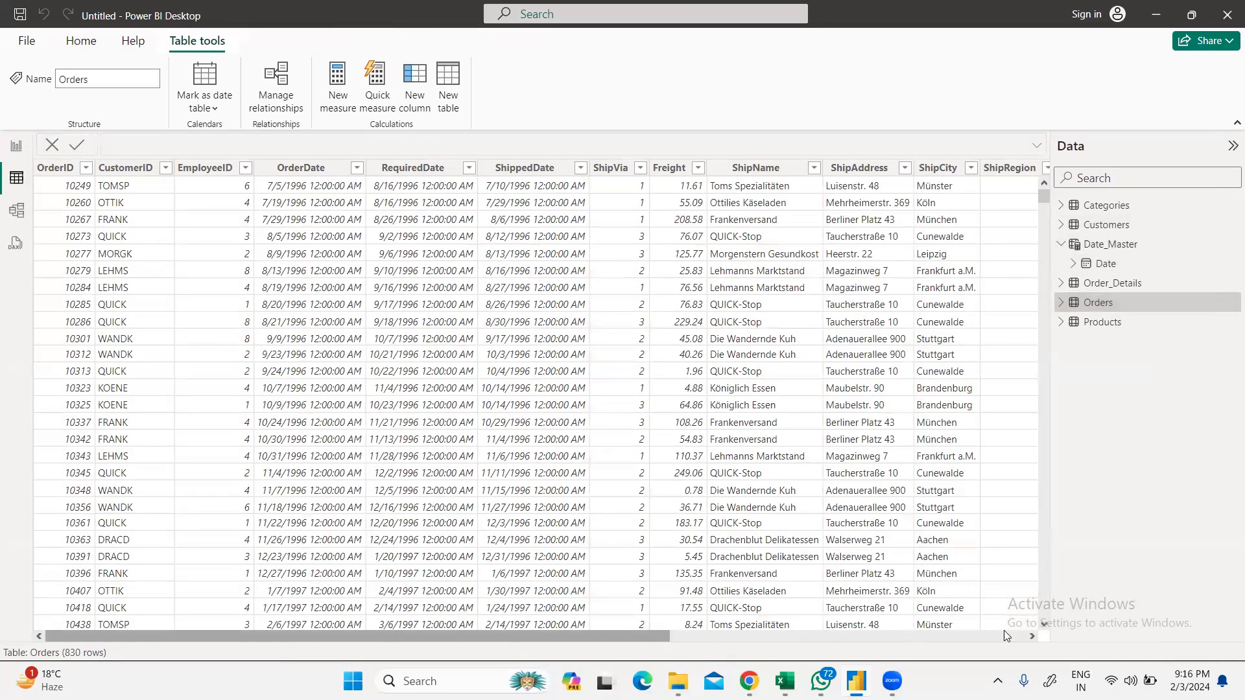
{"action": "left_click_drag", "start_coordinate": [358, 636], "coordinate": [464, 636]}
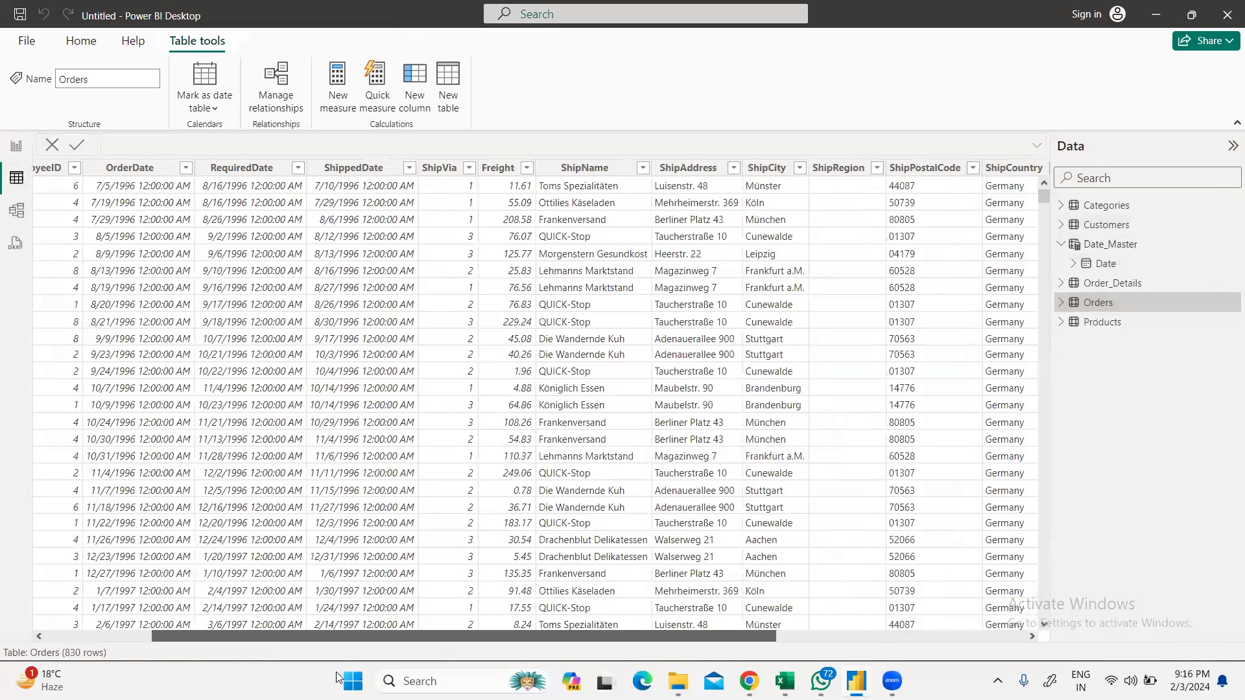
{"action": "left_click_drag", "start_coordinate": [264, 566], "coordinate": [117, 634]}
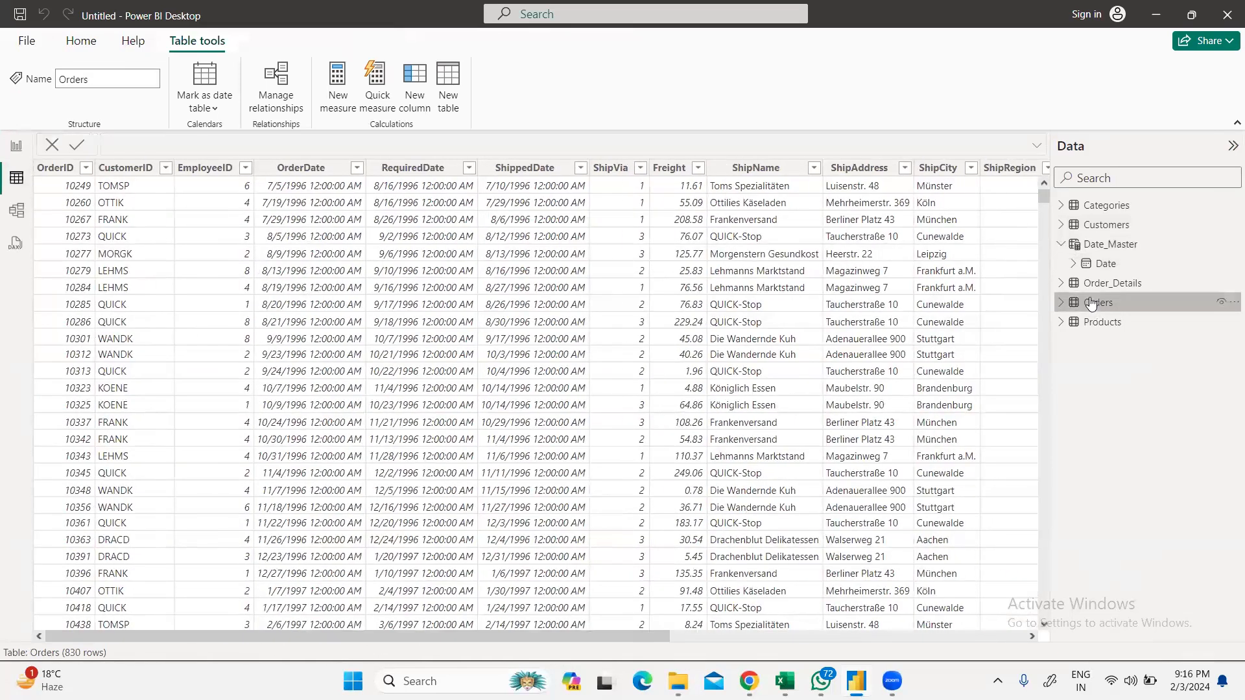
Step: Compare the columns of the Order_Details and Products tables, including the Products field list
{"action": "left_click", "coordinate": [1061, 244]}
{"action": "left_click", "coordinate": [1102, 263]}
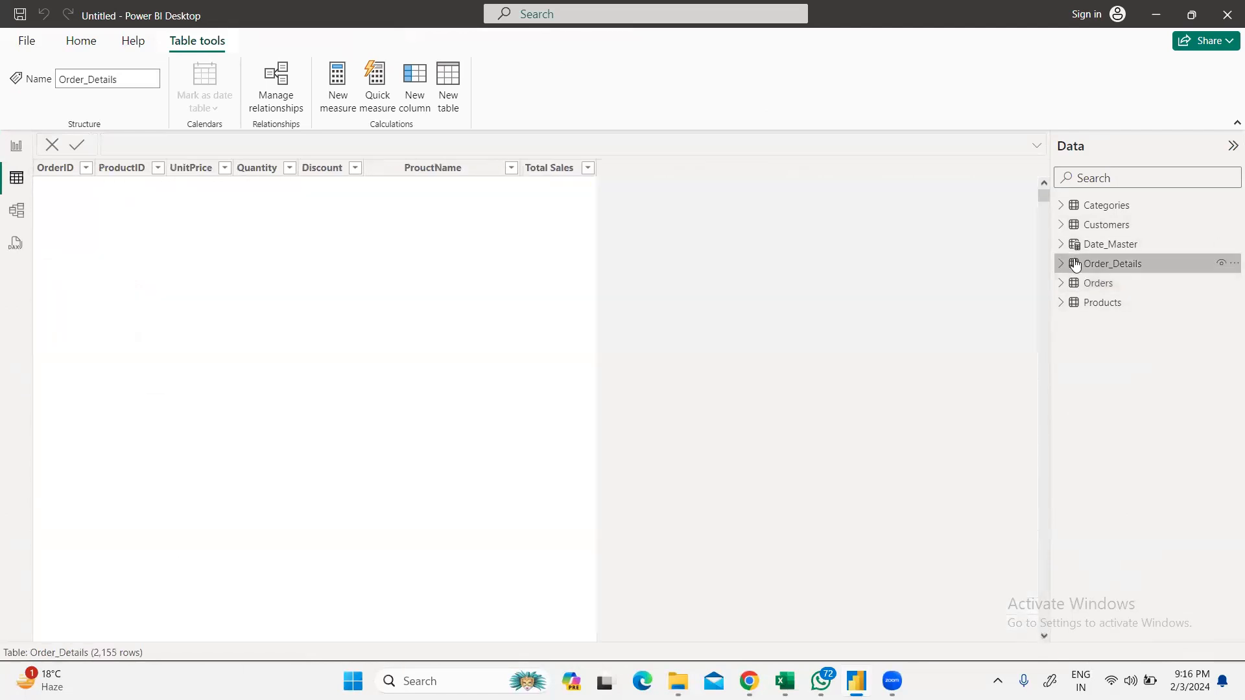
{"action": "left_click", "coordinate": [1092, 303]}
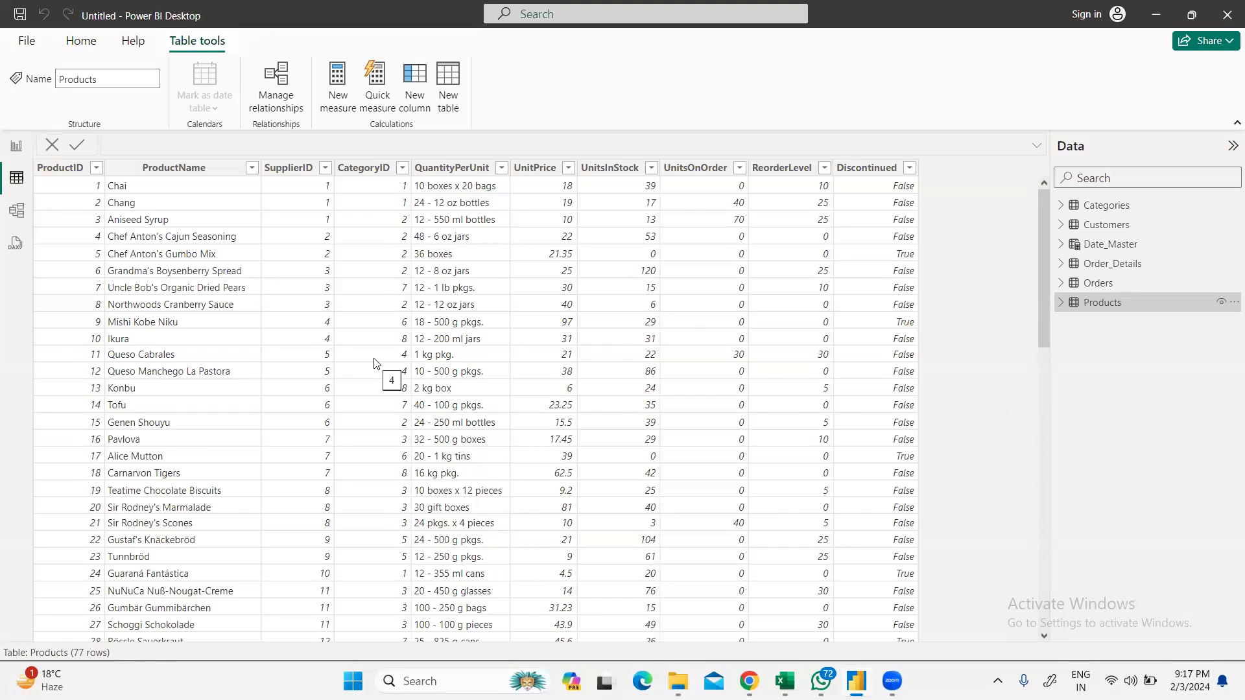
{"action": "left_click", "coordinate": [1081, 265]}
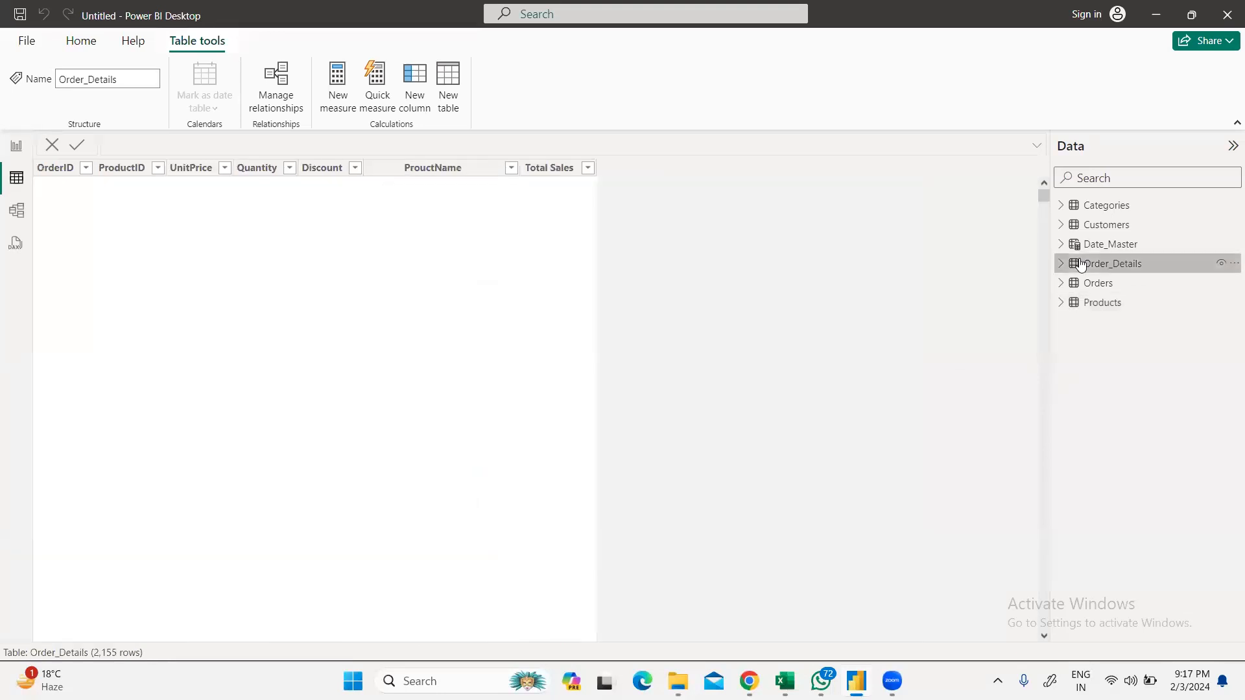
{"action": "mouse_move", "coordinate": [821, 681]}
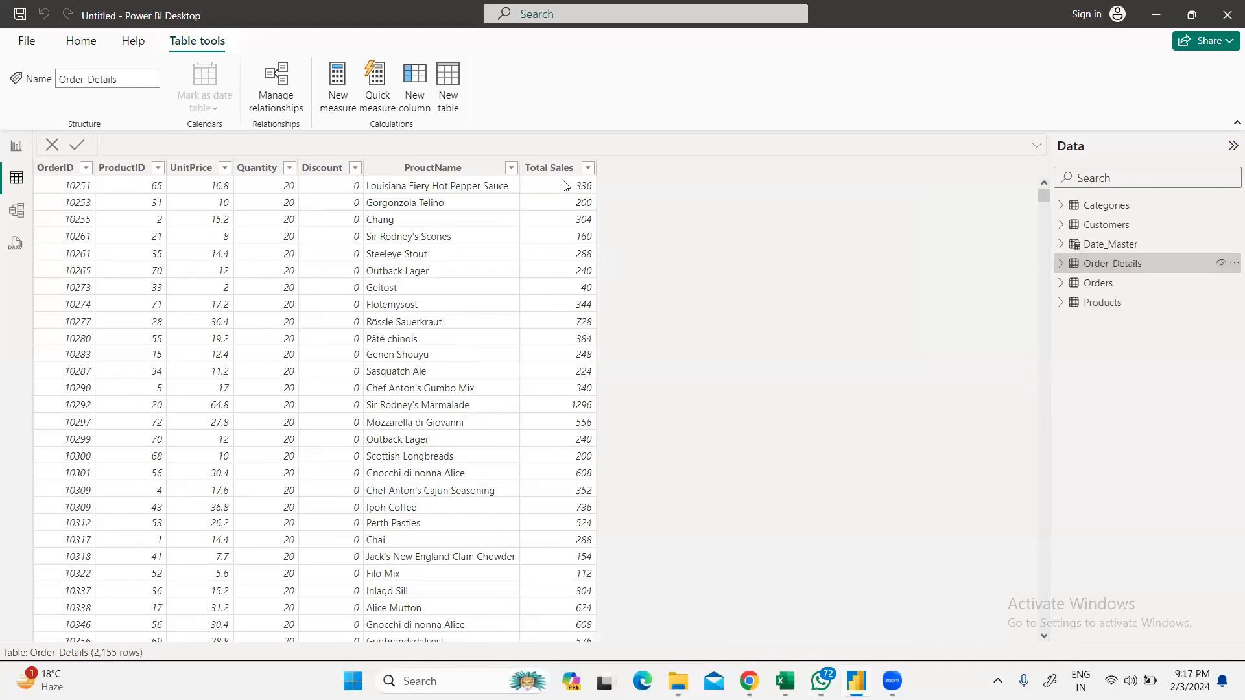
{"action": "left_click", "coordinate": [1062, 302]}
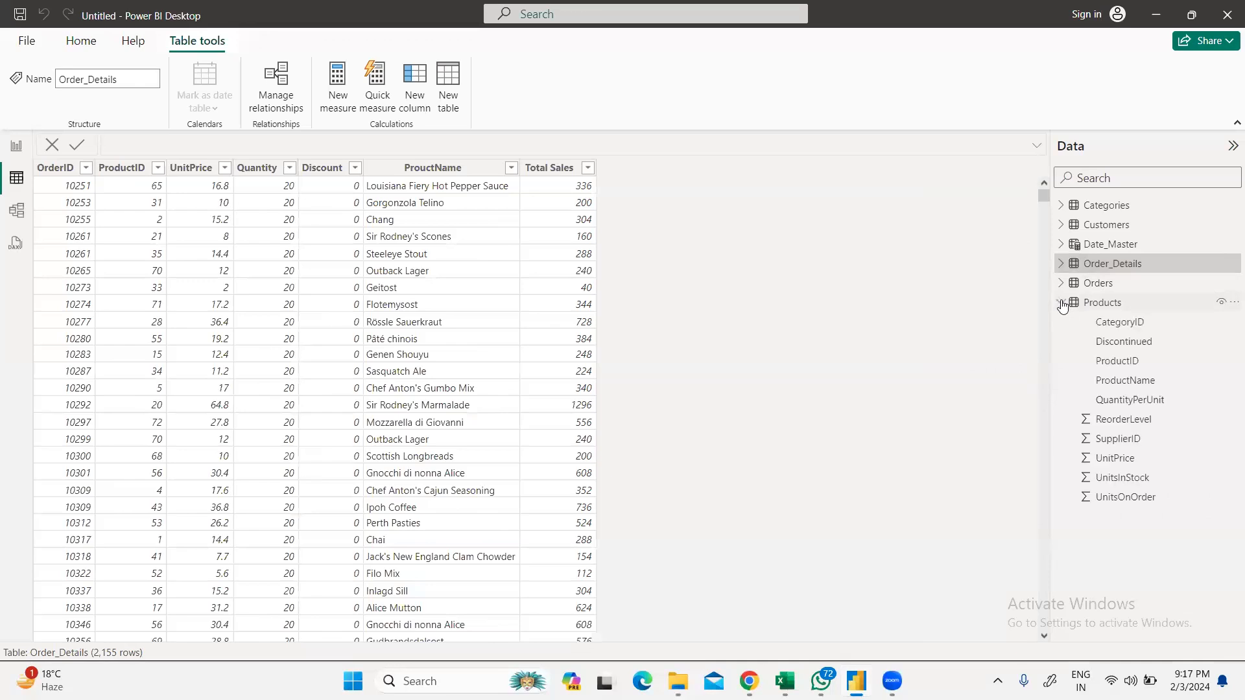
{"action": "left_click", "coordinate": [1061, 303]}
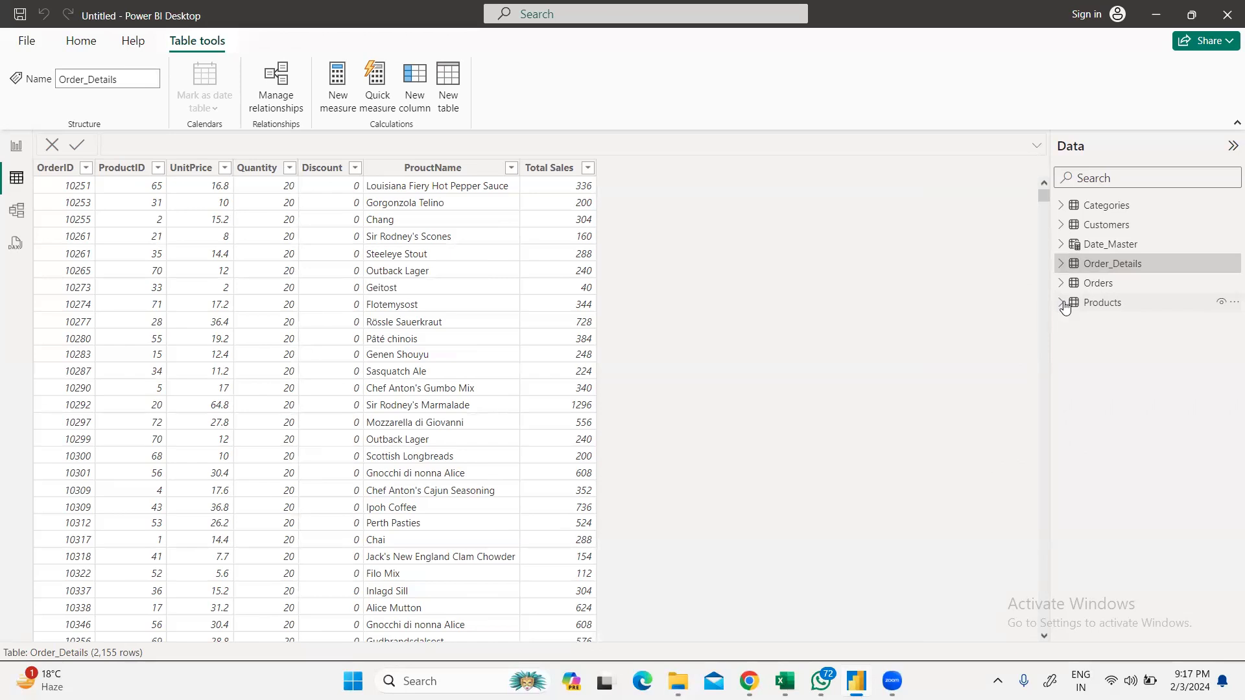
Step: Review the Orders columns again and examine how Orders, Order_Details and Products connect in the model diagram
{"action": "left_click", "coordinate": [1073, 284]}
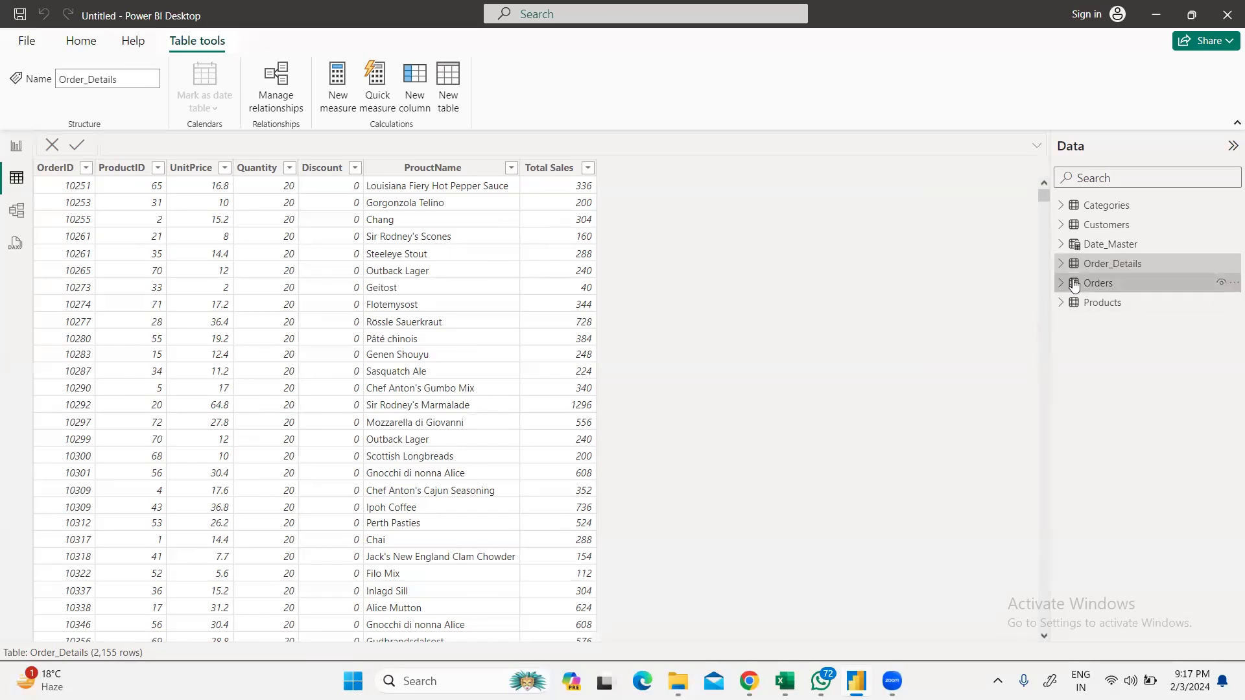
{"action": "left_click_drag", "start_coordinate": [396, 640], "coordinate": [487, 634]}
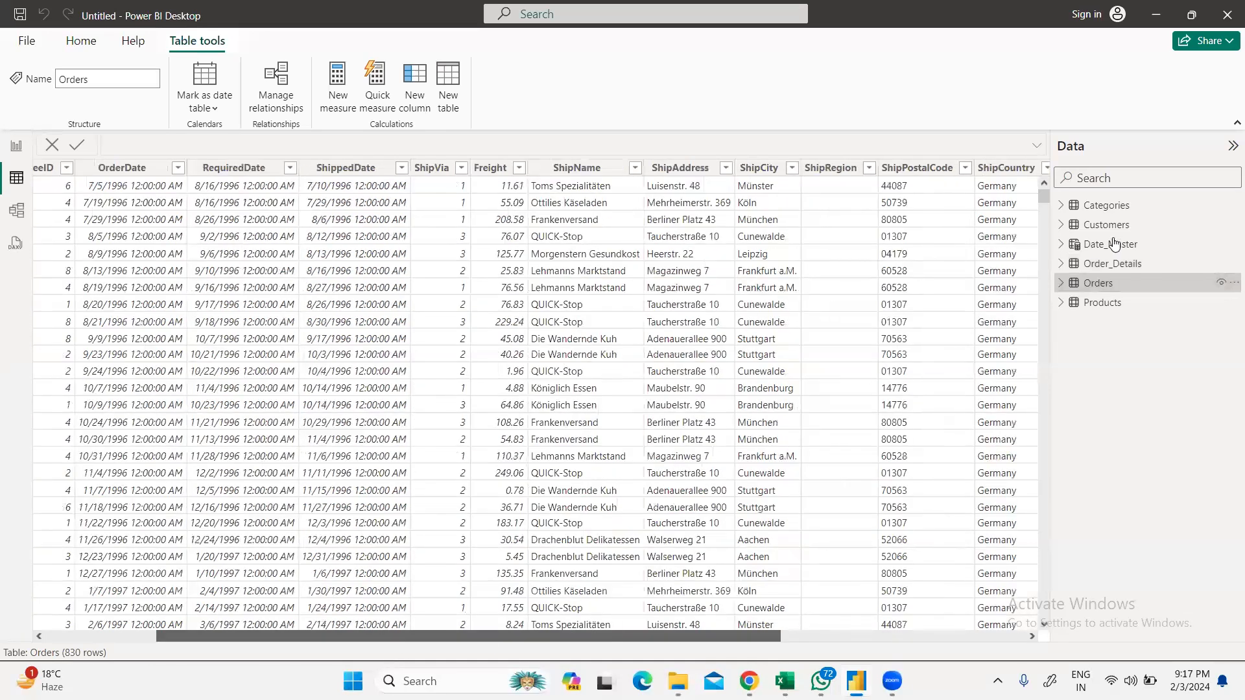
{"action": "left_click", "coordinate": [1061, 263]}
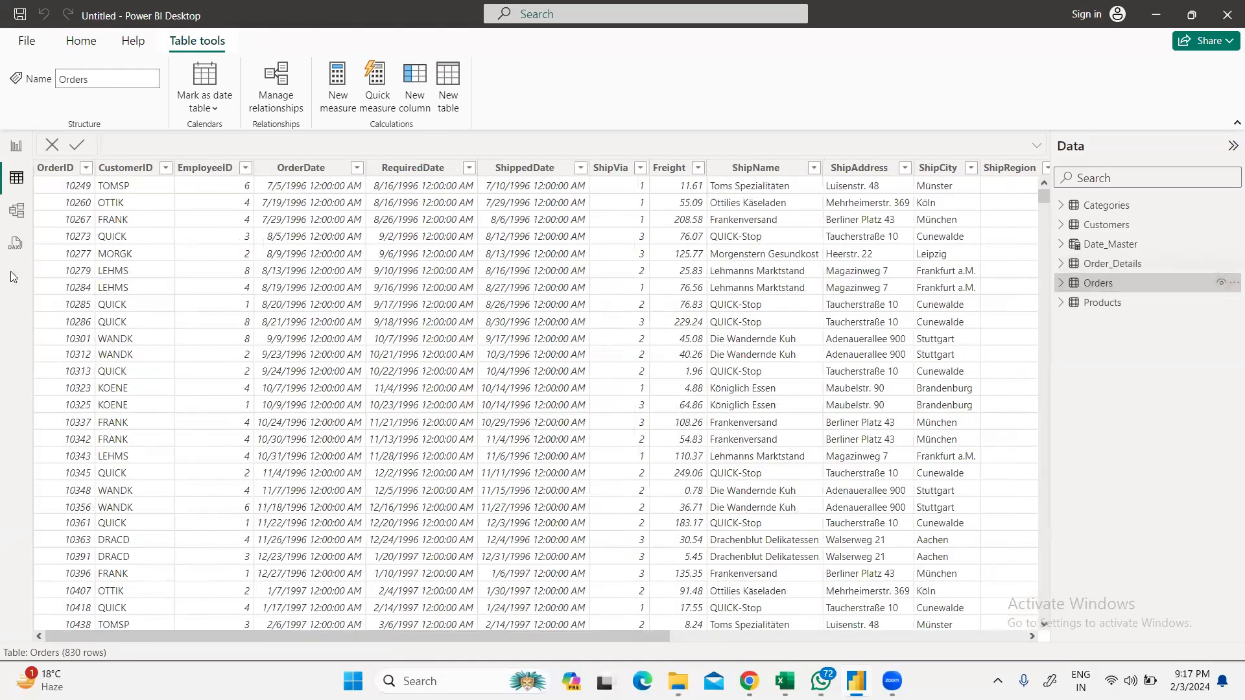
{"action": "left_click", "coordinate": [15, 210]}
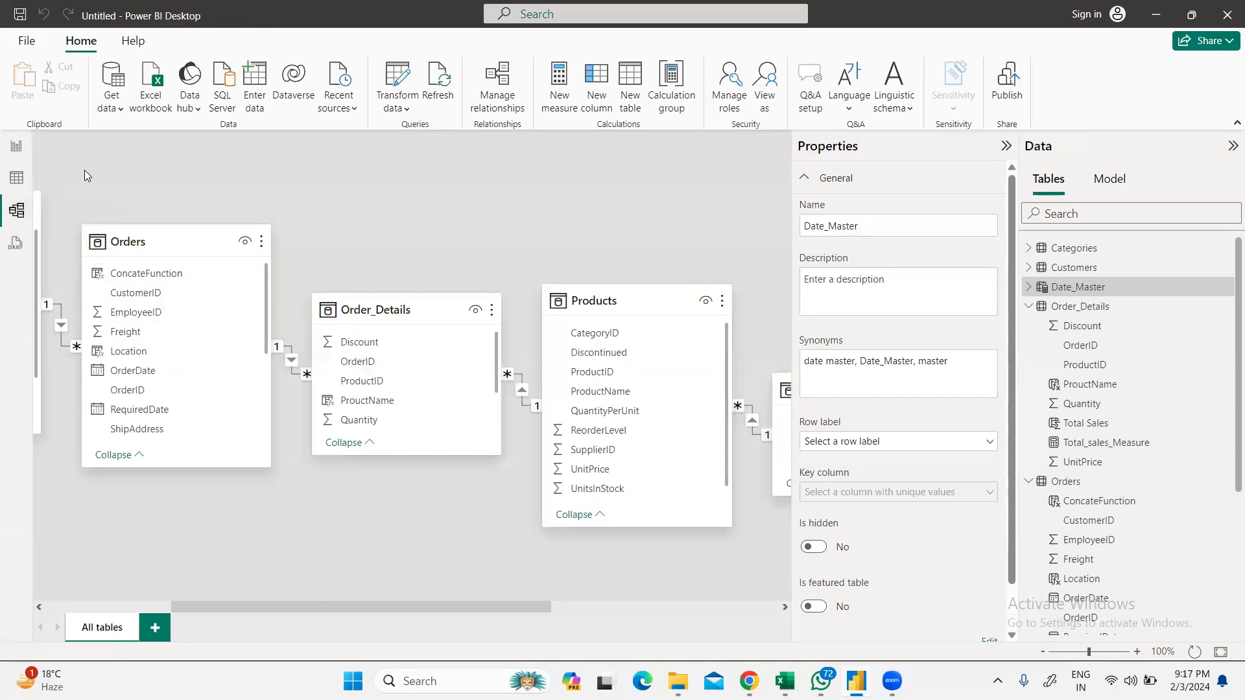
{"action": "left_click", "coordinate": [16, 147]}
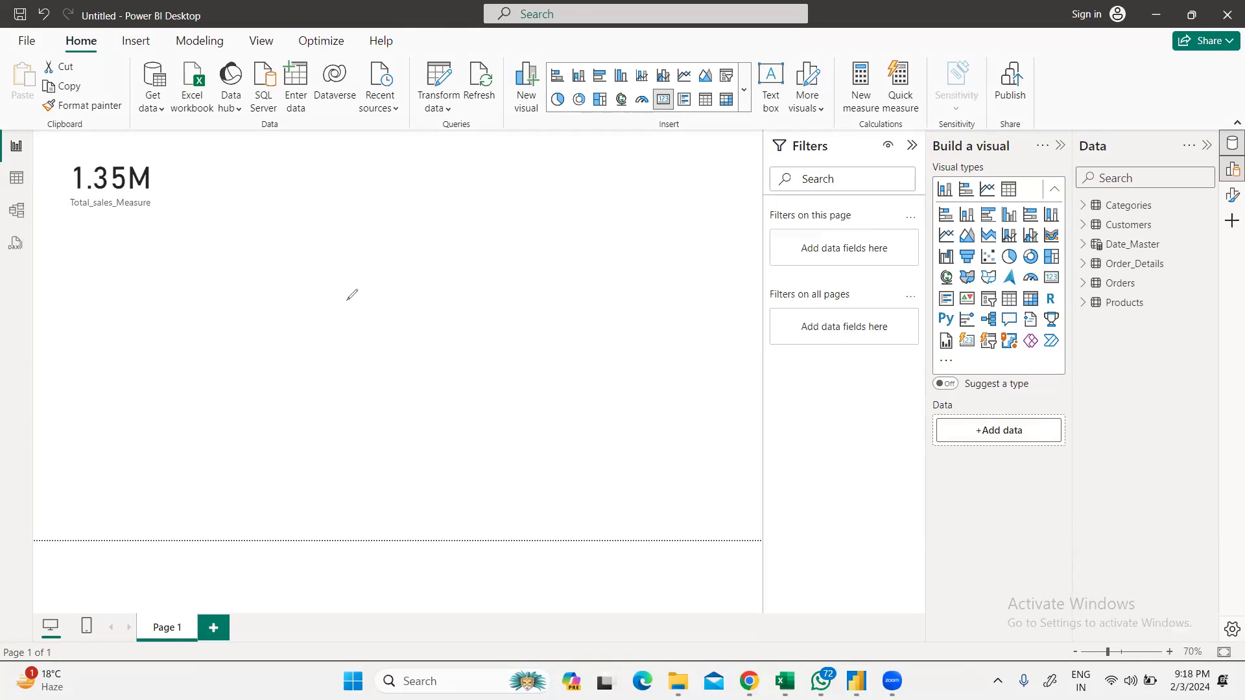
{"action": "left_click_drag", "start_coordinate": [246, 302], "coordinate": [646, 312]}
{"action": "left_click_drag", "start_coordinate": [251, 286], "coordinate": [243, 324]}
{"action": "left_click_drag", "start_coordinate": [214, 247], "coordinate": [212, 271]}
{"action": "mouse_move", "coordinate": [232, 247]}
{"action": "left_mouse_down"}
{"action": "mouse_move", "coordinate": [230, 267]}
{"action": "mouse_move", "coordinate": [269, 250]}
{"action": "left_mouse_up"}
{"action": "left_click_drag", "start_coordinate": [647, 293], "coordinate": [646, 332]}
{"action": "mouse_move", "coordinate": [630, 253]}
{"action": "left_mouse_down"}
{"action": "mouse_move", "coordinate": [625, 266]}
{"action": "mouse_move", "coordinate": [644, 265]}
{"action": "left_mouse_up"}
{"action": "mouse_move", "coordinate": [663, 247]}
{"action": "left_mouse_down"}
{"action": "mouse_move", "coordinate": [652, 256]}
{"action": "mouse_move", "coordinate": [669, 249]}
{"action": "left_mouse_up"}
{"action": "left_click_drag", "start_coordinate": [688, 246], "coordinate": [688, 248]}
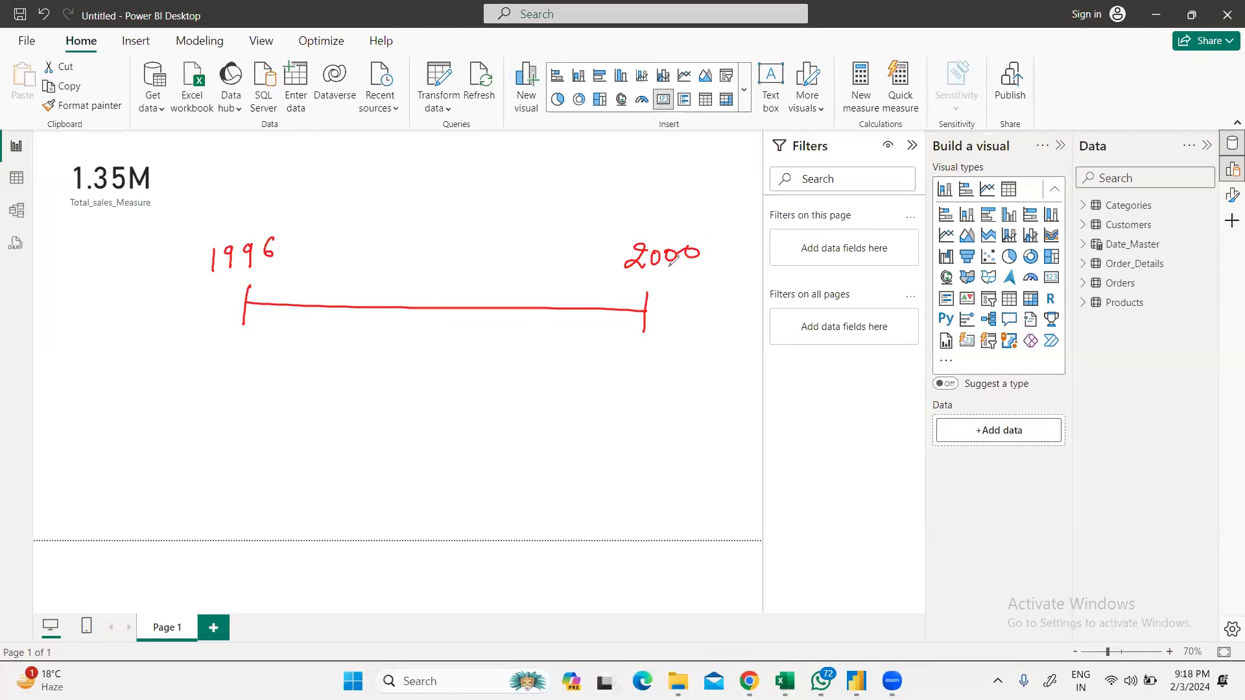
{"action": "left_click_drag", "start_coordinate": [655, 208], "coordinate": [664, 231]}
{"action": "mouse_move", "coordinate": [550, 272]}
{"action": "left_mouse_down"}
{"action": "mouse_move", "coordinate": [574, 253]}
{"action": "mouse_move", "coordinate": [568, 274]}
{"action": "left_mouse_up"}
{"action": "left_click_drag", "start_coordinate": [535, 345], "coordinate": [532, 348]}
{"action": "mouse_move", "coordinate": [547, 349]}
{"action": "left_mouse_down"}
{"action": "mouse_move", "coordinate": [545, 371]}
{"action": "mouse_move", "coordinate": [568, 371]}
{"action": "left_mouse_up"}
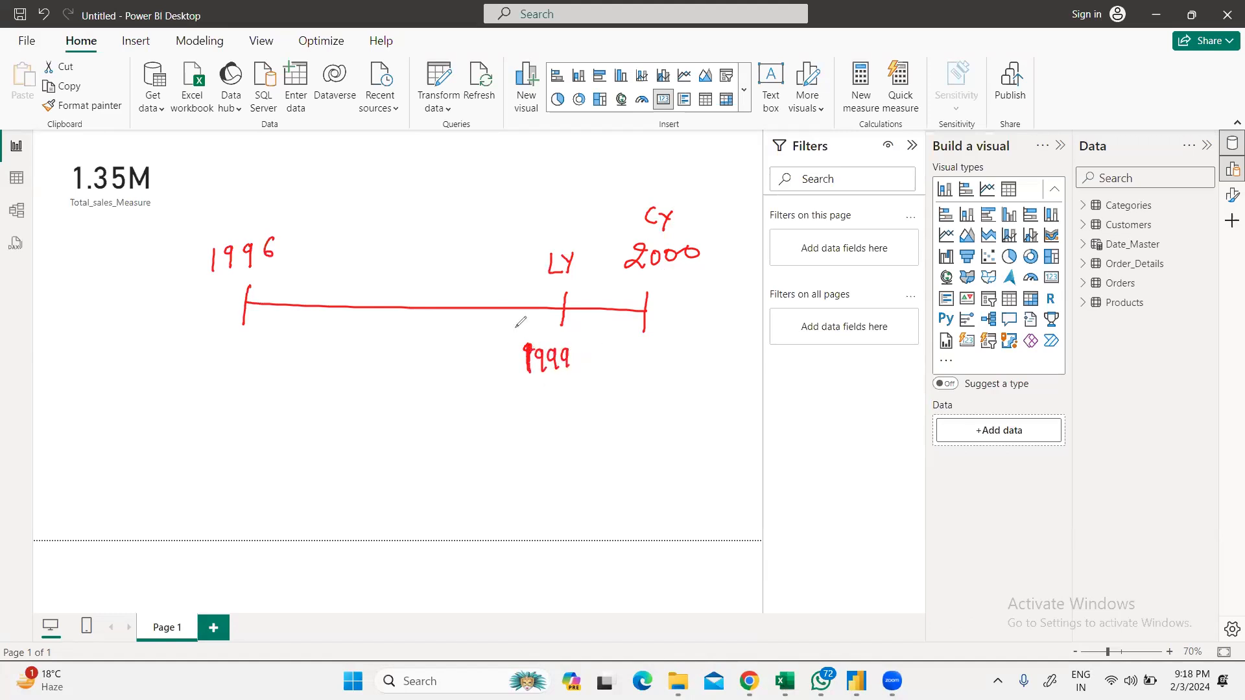
{"action": "left_click_drag", "start_coordinate": [490, 299], "coordinate": [490, 319]}
{"action": "left_click_drag", "start_coordinate": [452, 336], "coordinate": [450, 361]}
{"action": "left_click_drag", "start_coordinate": [468, 338], "coordinate": [466, 361]}
{"action": "left_click_drag", "start_coordinate": [486, 339], "coordinate": [479, 360]}
{"action": "left_click_drag", "start_coordinate": [492, 332], "coordinate": [497, 354]}
{"action": "mouse_move", "coordinate": [535, 261]}
{"action": "left_mouse_down"}
{"action": "mouse_move", "coordinate": [516, 249]}
{"action": "mouse_move", "coordinate": [494, 273]}
{"action": "left_mouse_up"}
{"action": "mouse_move", "coordinate": [491, 260]}
{"action": "left_mouse_down"}
{"action": "mouse_move", "coordinate": [499, 271]}
{"action": "mouse_move", "coordinate": [428, 264]}
{"action": "left_mouse_up"}
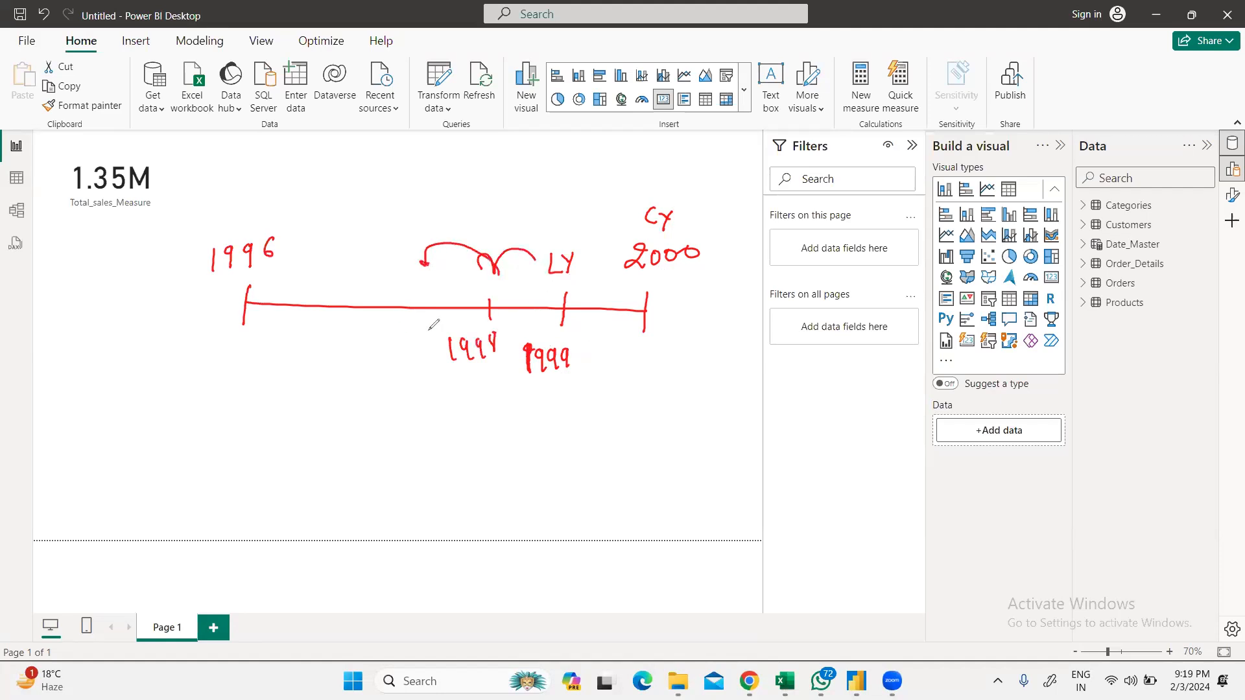
{"action": "mouse_move", "coordinate": [632, 280]}
{"action": "left_mouse_down"}
{"action": "mouse_move", "coordinate": [671, 191]}
{"action": "mouse_move", "coordinate": [611, 253]}
{"action": "mouse_move", "coordinate": [632, 269]}
{"action": "left_mouse_up"}
{"action": "mouse_move", "coordinate": [611, 228]}
{"action": "left_mouse_down"}
{"action": "mouse_move", "coordinate": [531, 263]}
{"action": "mouse_move", "coordinate": [599, 279]}
{"action": "mouse_move", "coordinate": [607, 258]}
{"action": "left_mouse_up"}
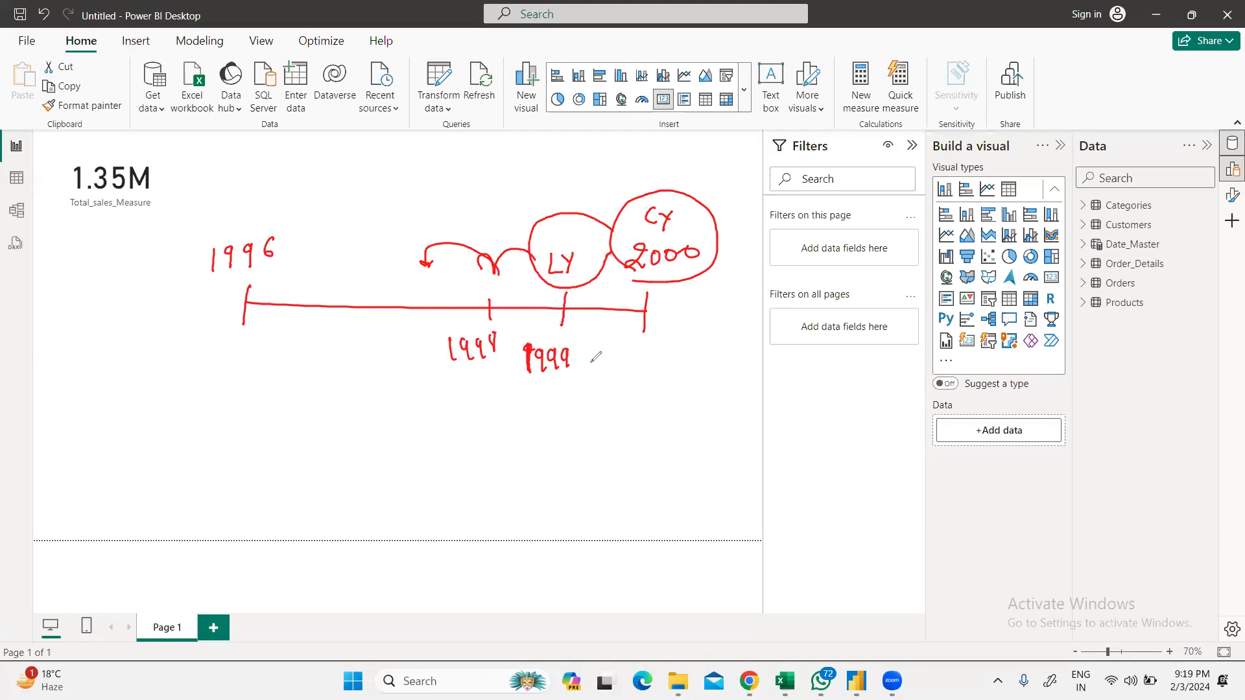
{"action": "mouse_move", "coordinate": [592, 353]}
{"action": "left_mouse_down"}
{"action": "mouse_move", "coordinate": [516, 373]}
{"action": "mouse_move", "coordinate": [551, 388]}
{"action": "left_mouse_up"}
{"action": "mouse_move", "coordinate": [633, 334]}
{"action": "left_mouse_down"}
{"action": "mouse_move", "coordinate": [668, 349]}
{"action": "mouse_move", "coordinate": [621, 346]}
{"action": "mouse_move", "coordinate": [563, 373]}
{"action": "left_mouse_up"}
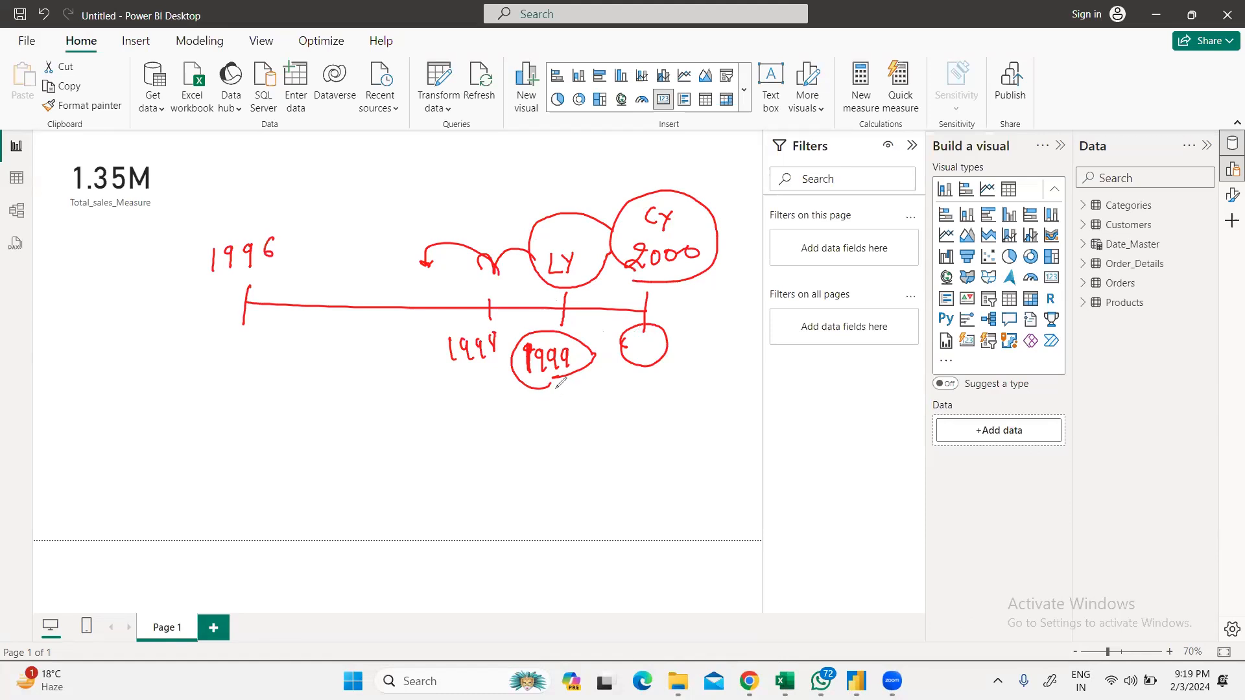
{"action": "mouse_move", "coordinate": [559, 395]}
{"action": "left_mouse_down"}
{"action": "mouse_move", "coordinate": [557, 411]}
{"action": "mouse_move", "coordinate": [568, 393]}
{"action": "mouse_move", "coordinate": [589, 423]}
{"action": "mouse_move", "coordinate": [606, 413]}
{"action": "mouse_move", "coordinate": [523, 395]}
{"action": "mouse_move", "coordinate": [607, 360]}
{"action": "left_mouse_up"}
{"action": "left_click", "coordinate": [582, 396]}
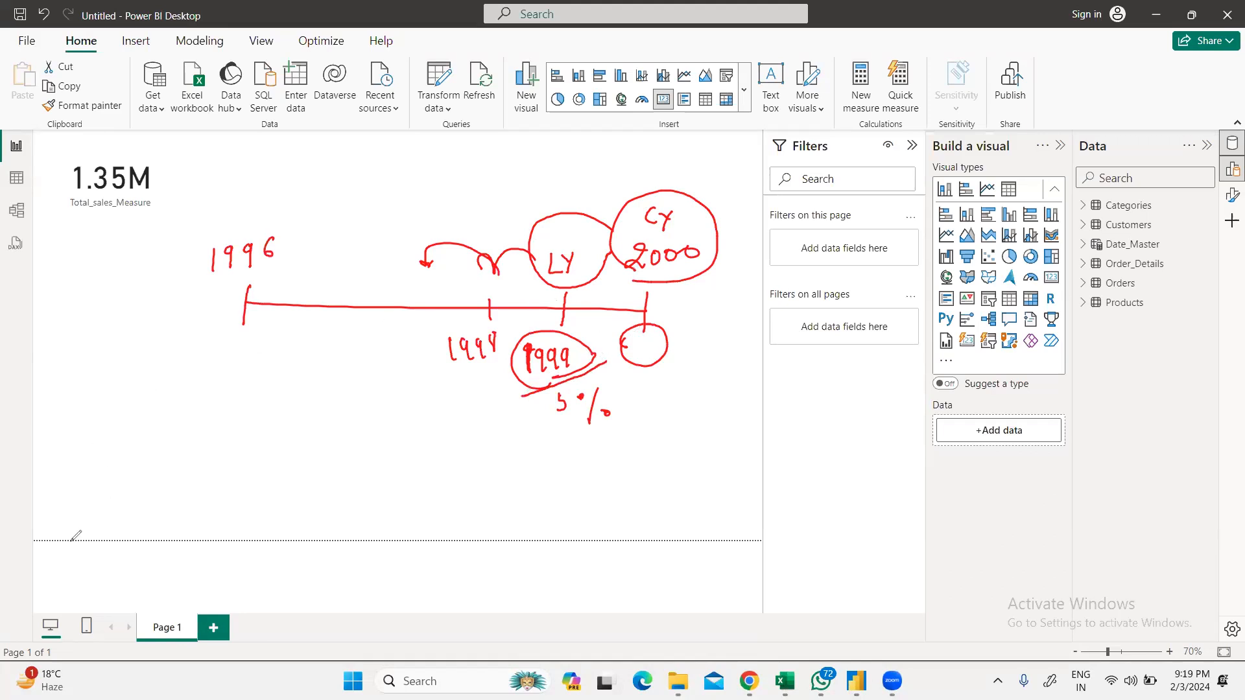
{"action": "left_click", "coordinate": [111, 438]}
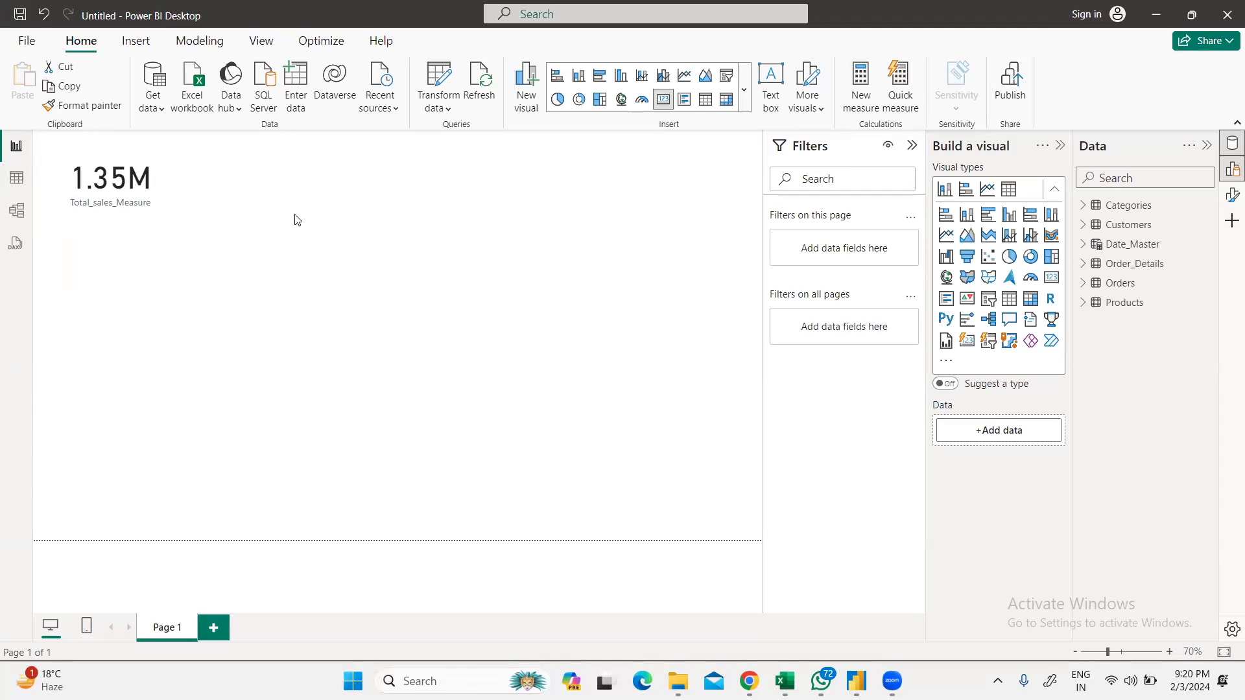
Step: Return to the Orders table's row data
{"action": "left_click", "coordinate": [17, 177]}
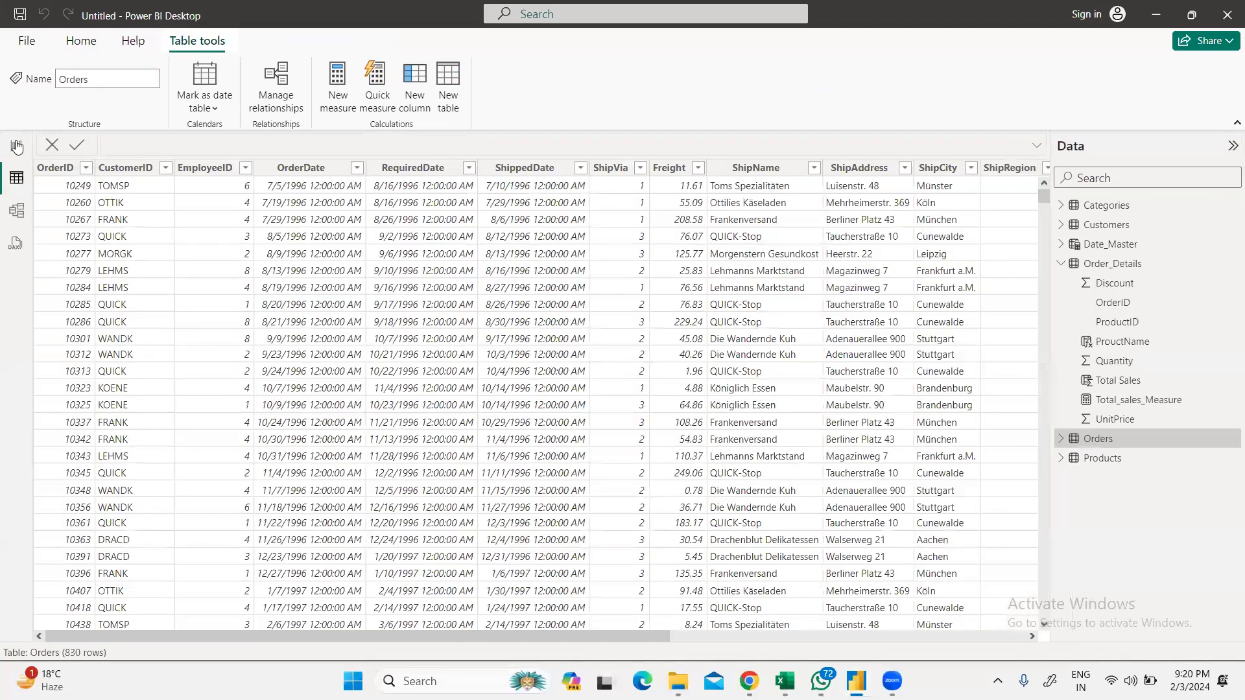
Step: Review the field lists of the Orders and Products tables and look across the Orders columns as far as ShipDisc2
{"action": "left_click", "coordinate": [1064, 265]}
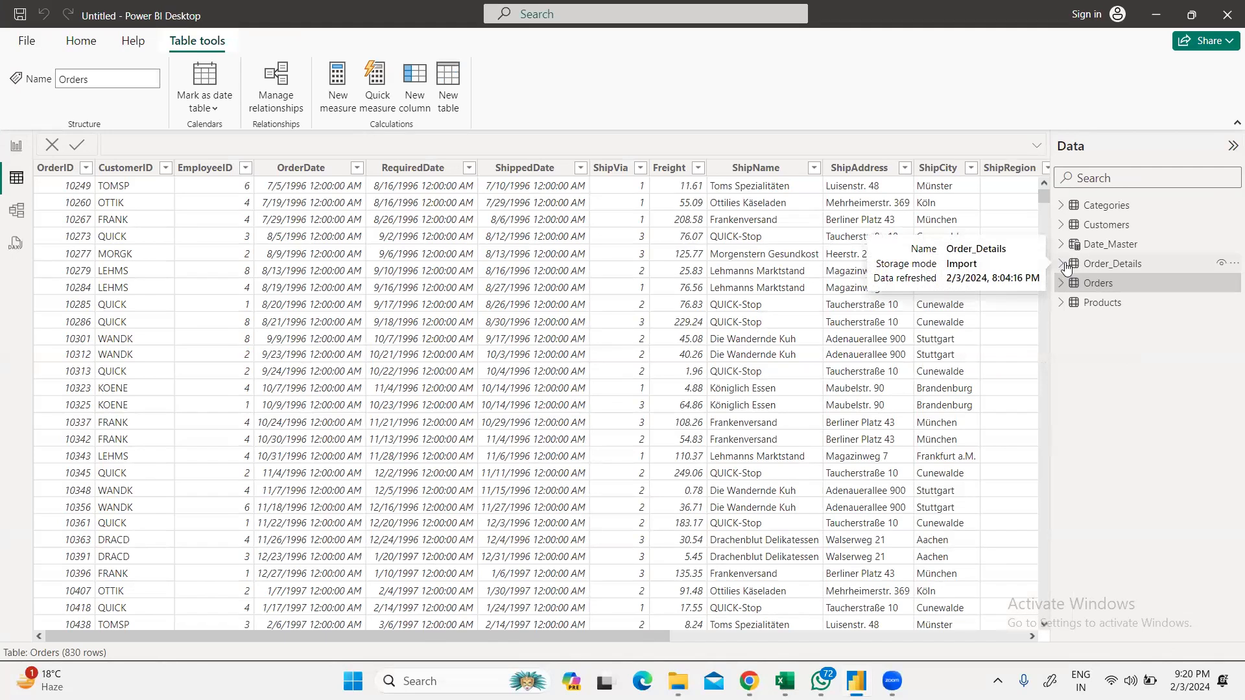
{"action": "left_click", "coordinate": [1062, 303]}
{"action": "left_click", "coordinate": [1062, 303]}
{"action": "left_click", "coordinate": [1061, 284]}
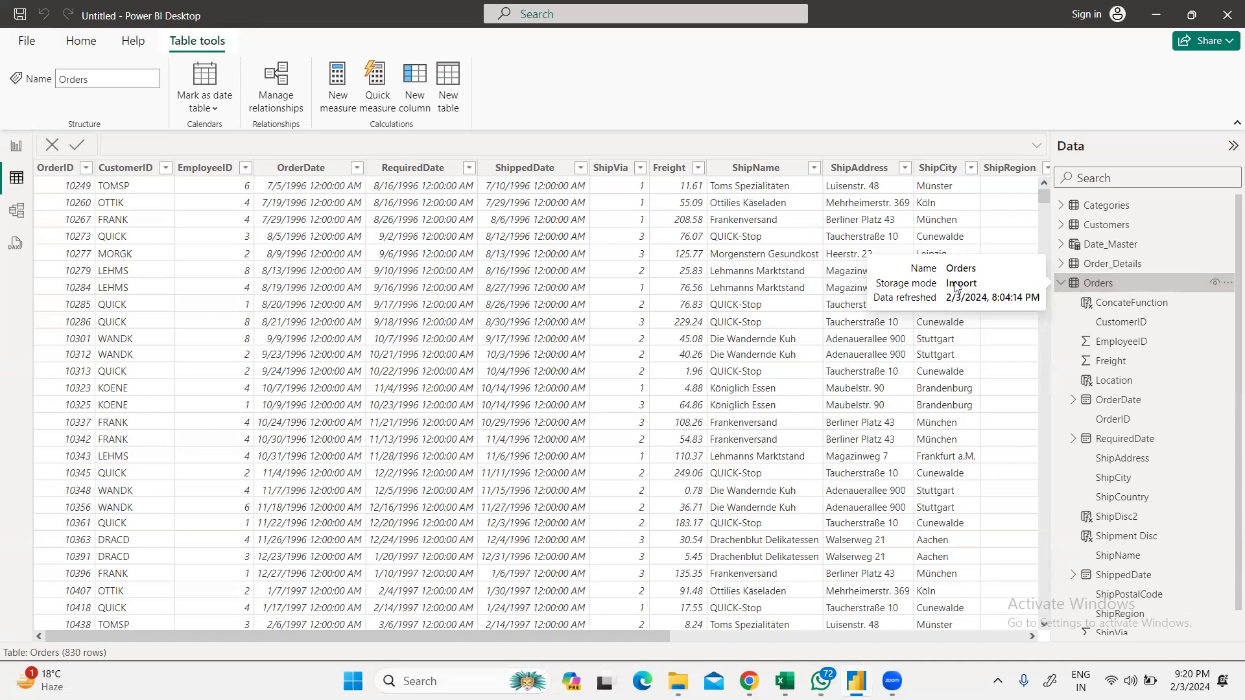
{"action": "left_click_drag", "start_coordinate": [602, 635], "coordinate": [1006, 642]}
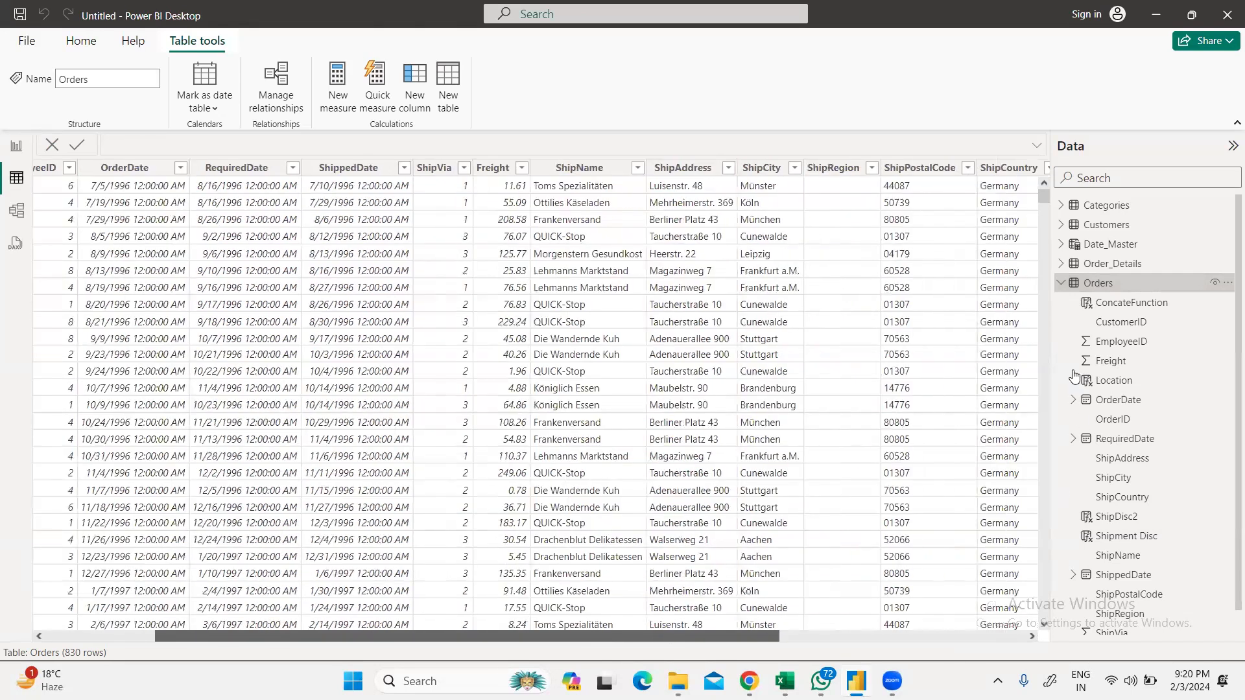
{"action": "left_click", "coordinate": [1062, 287]}
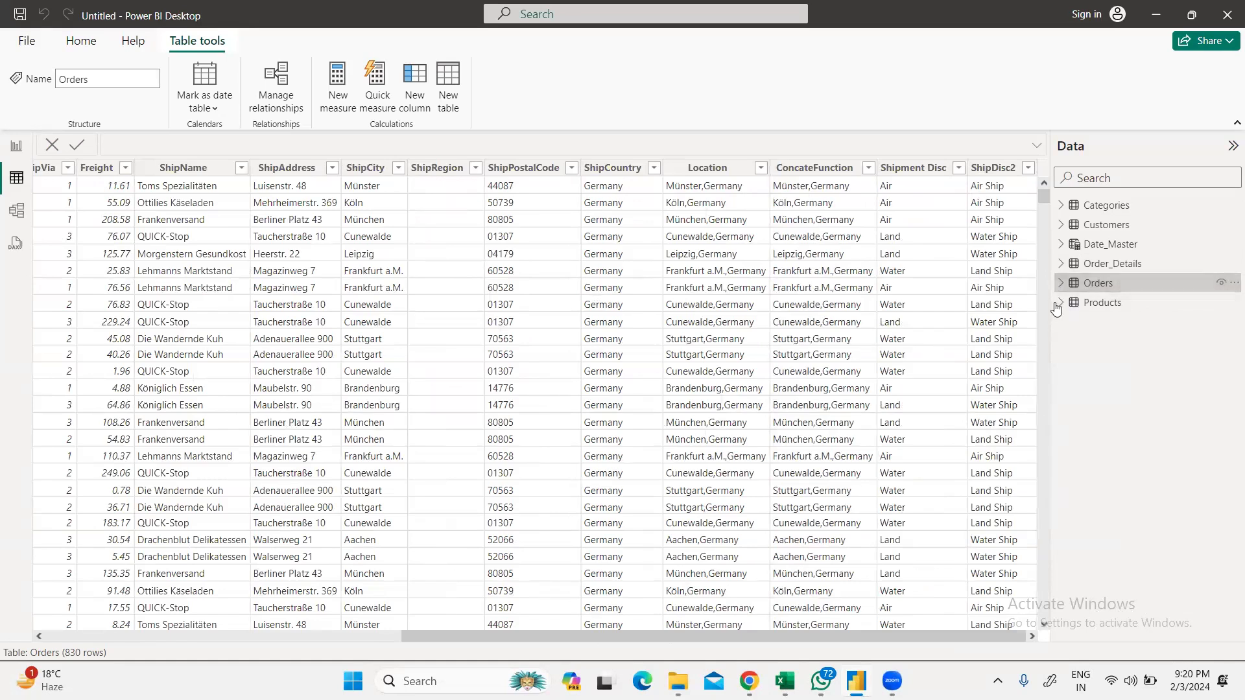
{"action": "left_click", "coordinate": [1061, 303]}
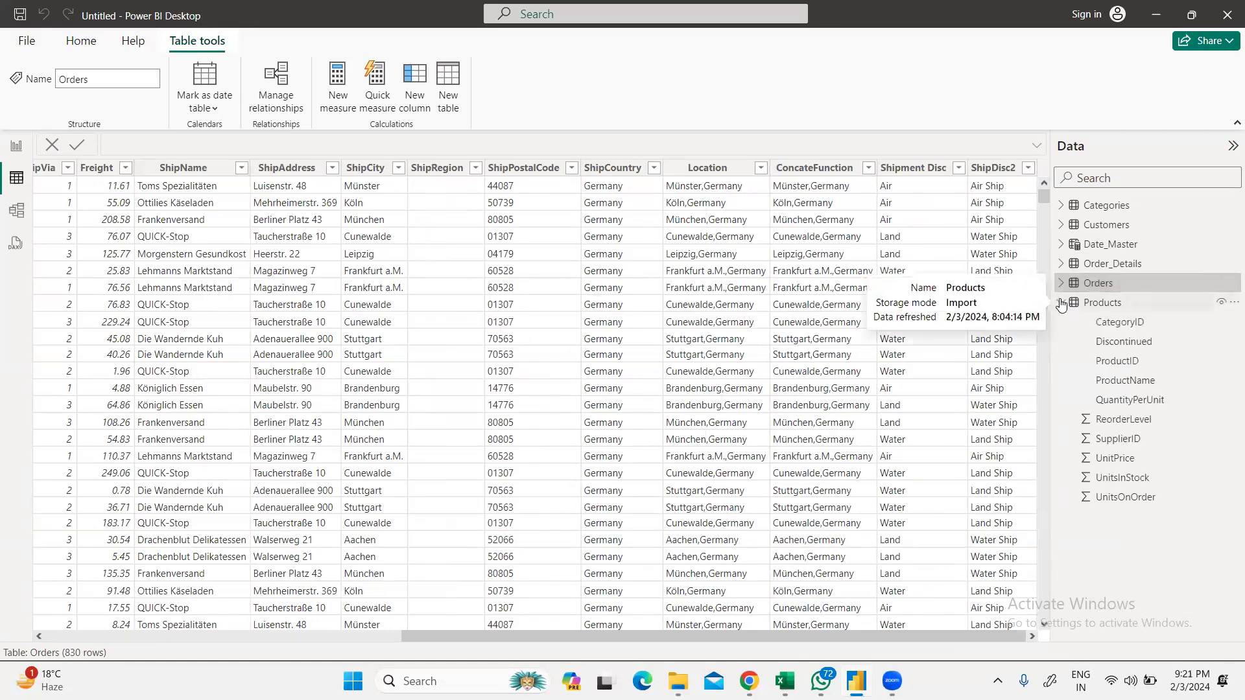
{"action": "left_click", "coordinate": [1062, 303]}
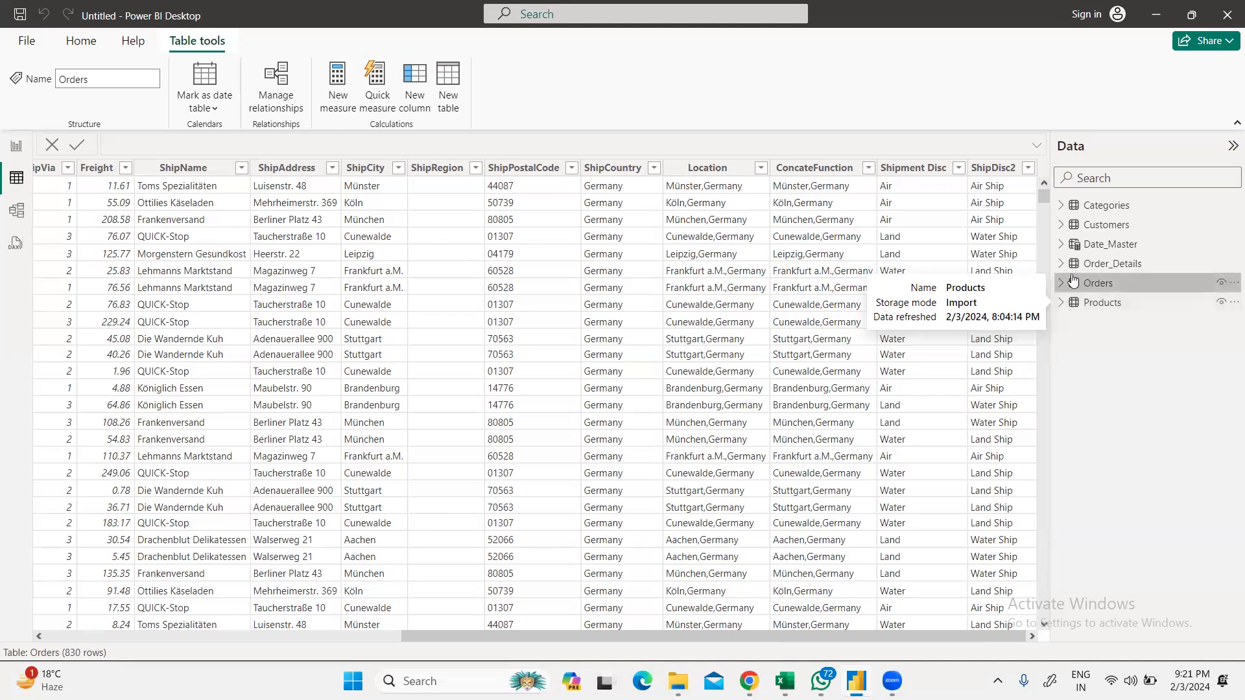
Step: Create a new measure in the Order_Details table and name it CY Sales
{"action": "left_click", "coordinate": [1132, 264]}
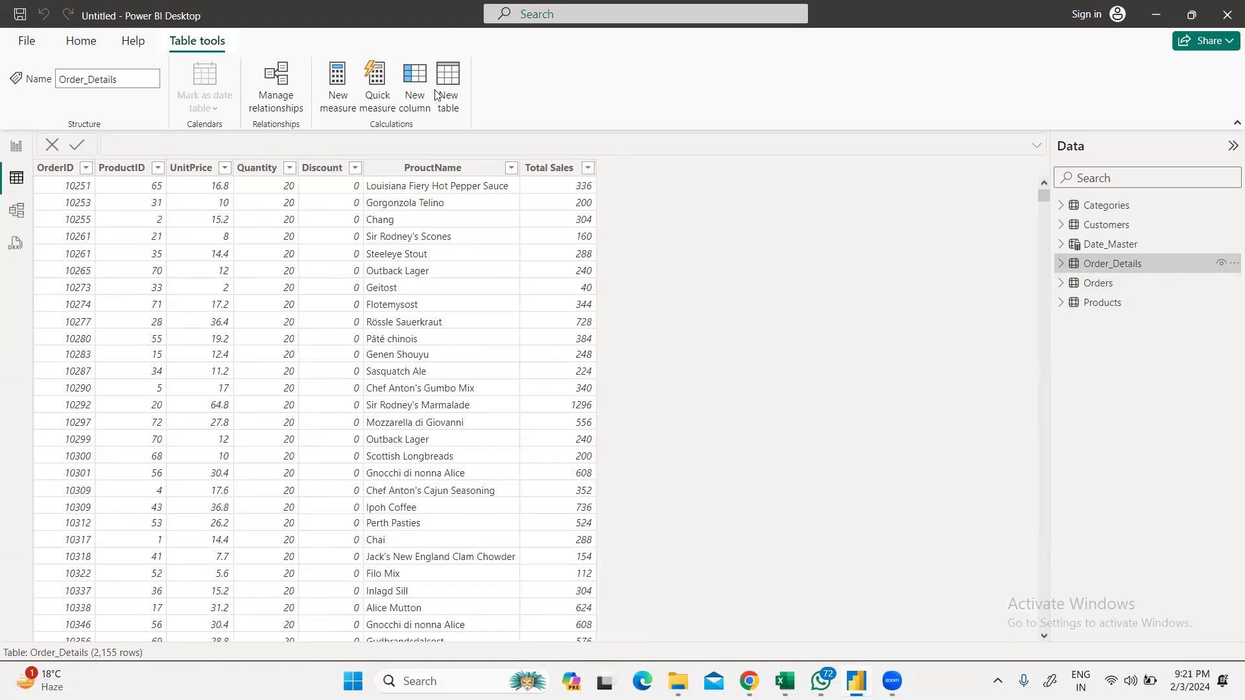
{"action": "left_click", "coordinate": [336, 89]}
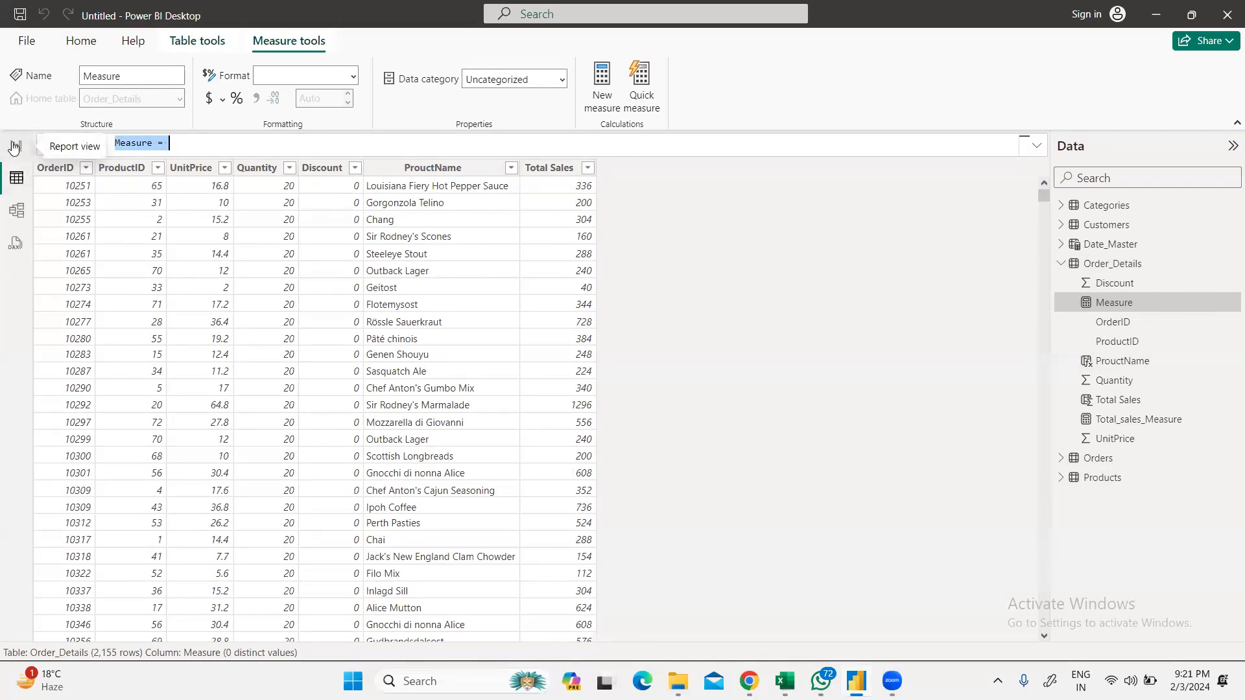
{"action": "double_click", "coordinate": [149, 142]}
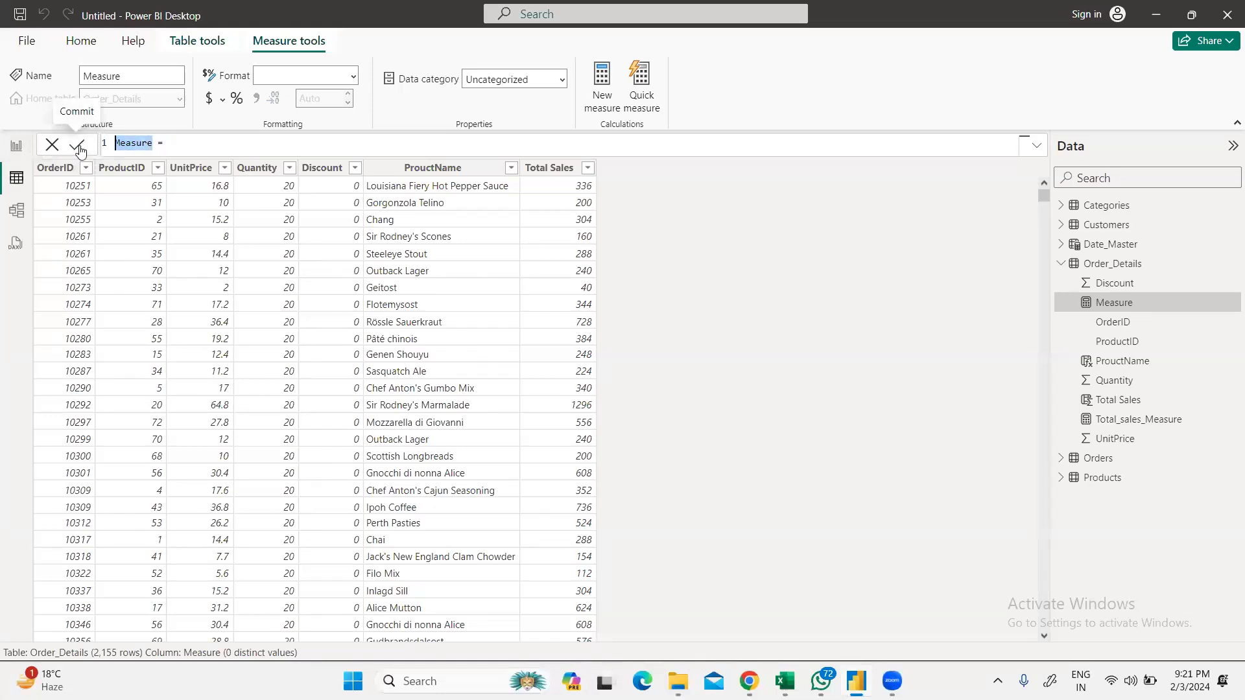
{"action": "type", "text": "Cy"}
{"action": "key", "text": "BackSpace"}
{"action": "key", "text": "BackSpace"}
{"action": "type", "text": "Y Sales"}
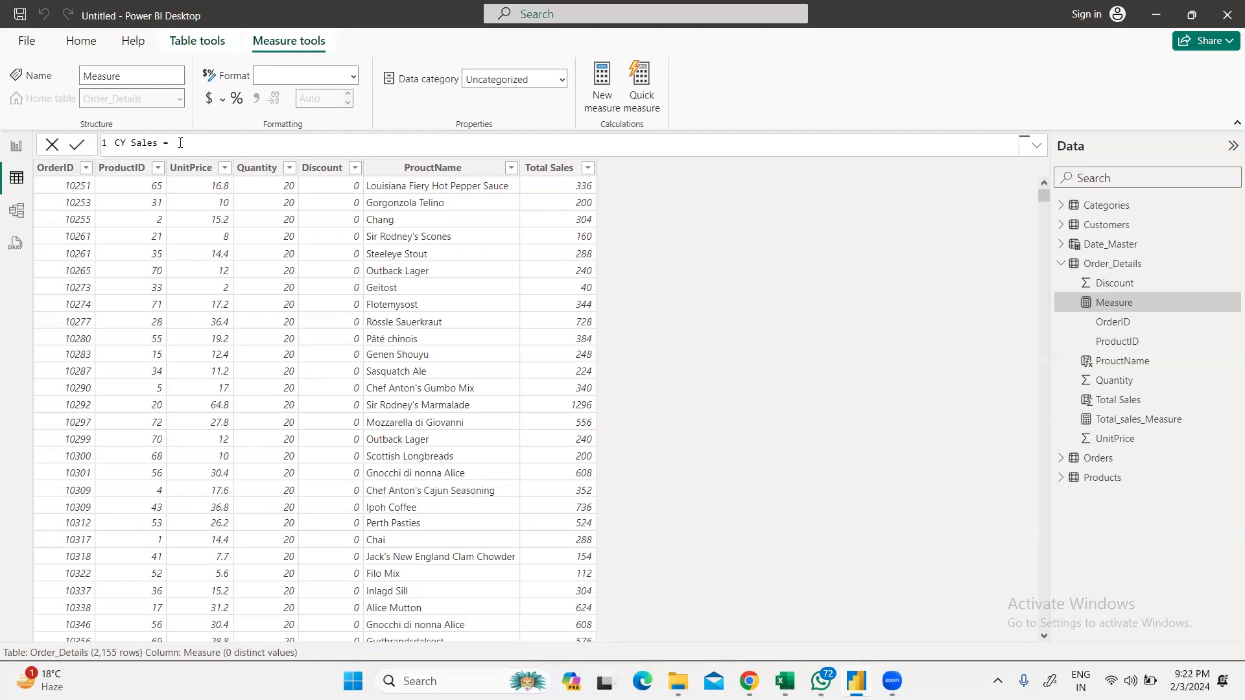
Step: Define CY Sales as TOTALYTD([Total_sales_Measure], Date_Master[Date]) and commit the formula
{"action": "type", "text": "TO"}
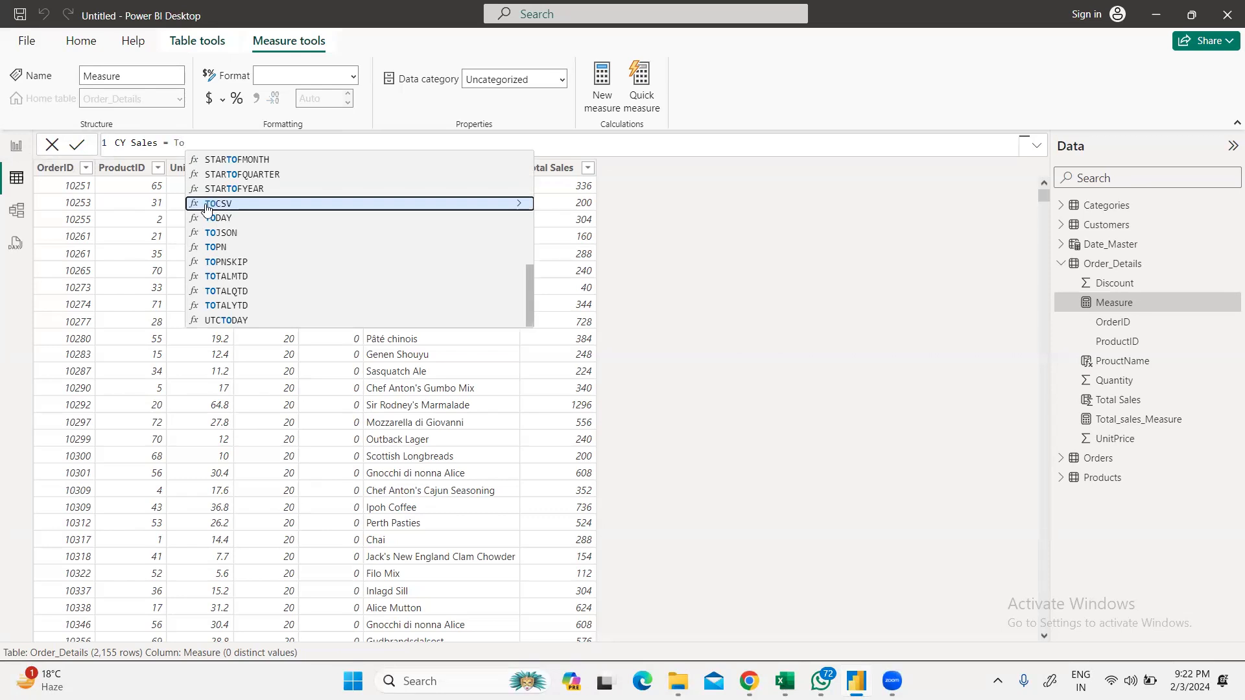
{"action": "left_click", "coordinate": [226, 306]}
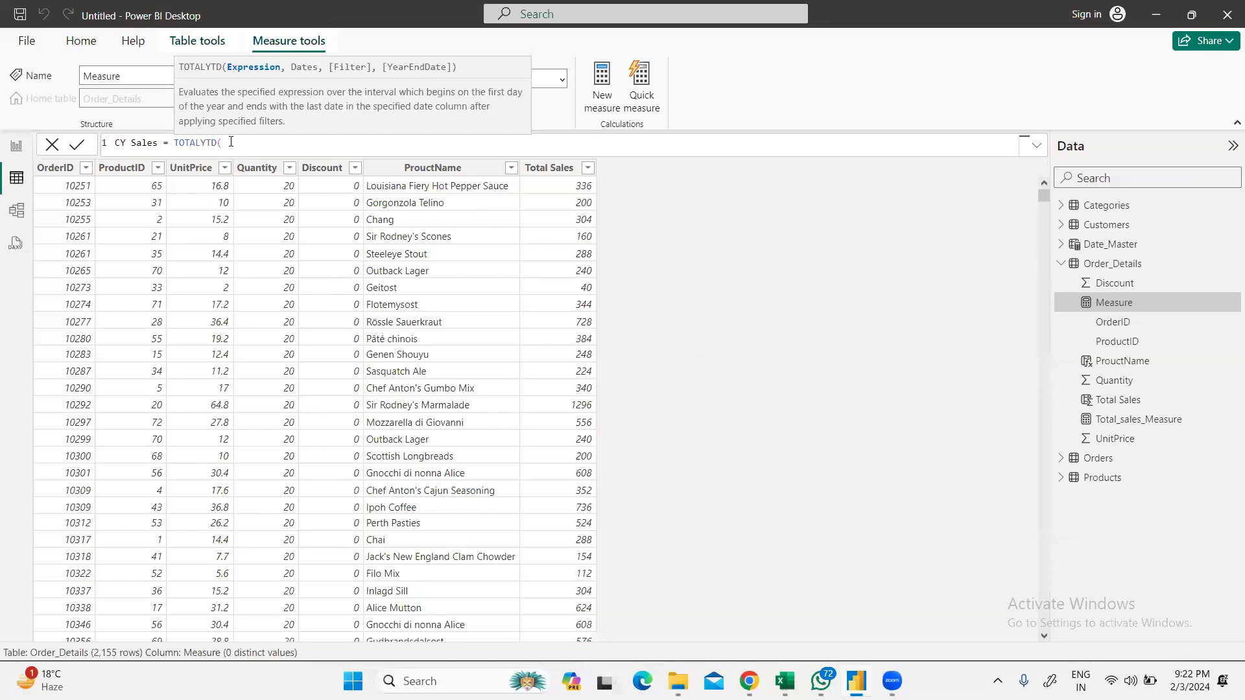
{"action": "type", "text": "Tot"}
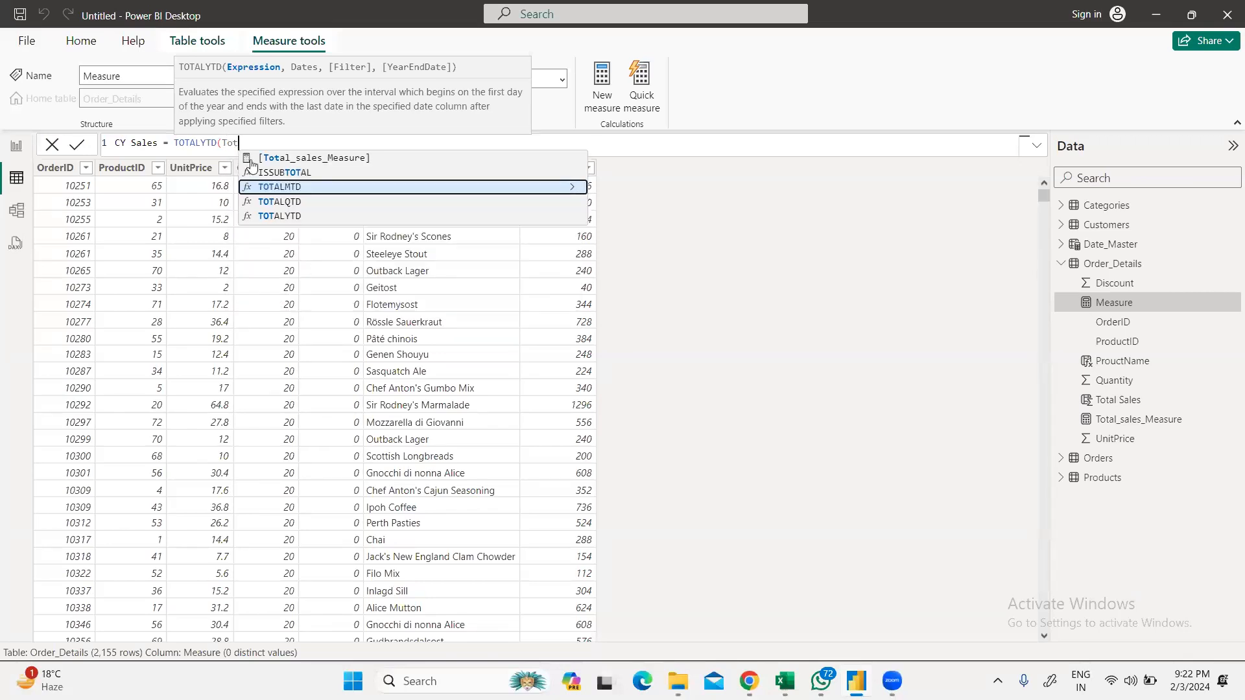
{"action": "left_click", "coordinate": [320, 159]}
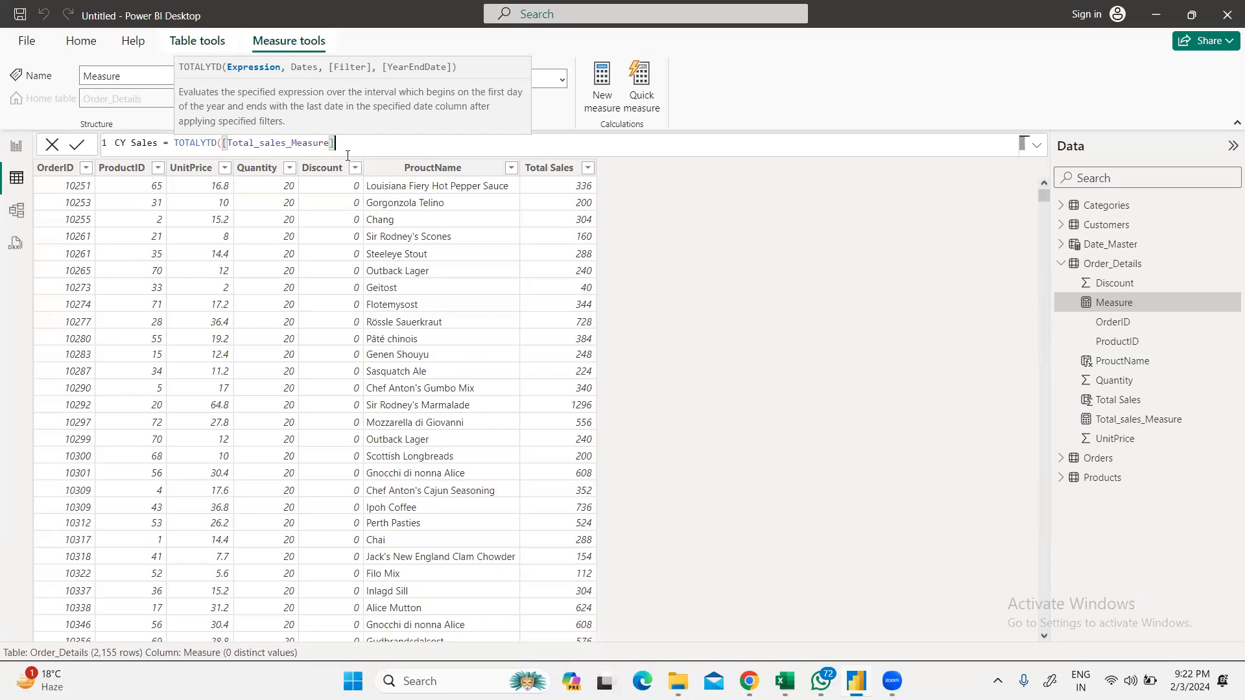
{"action": "type", "text": ","}
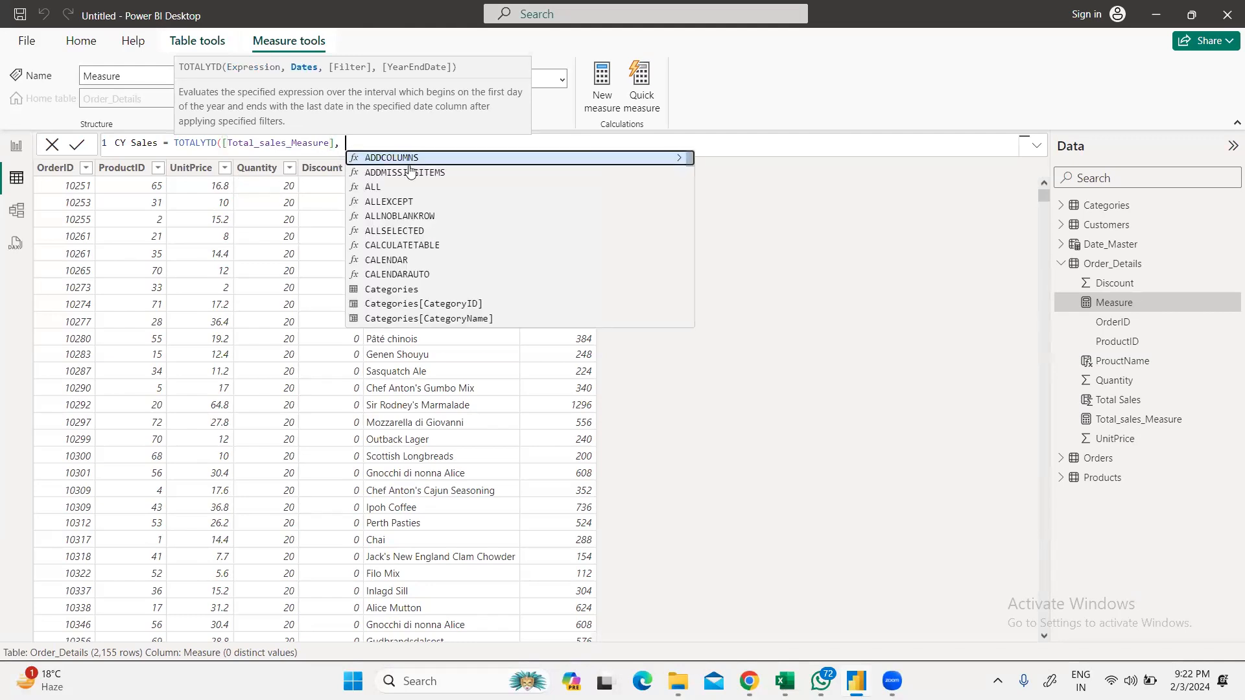
{"action": "type", "text": " Da"}
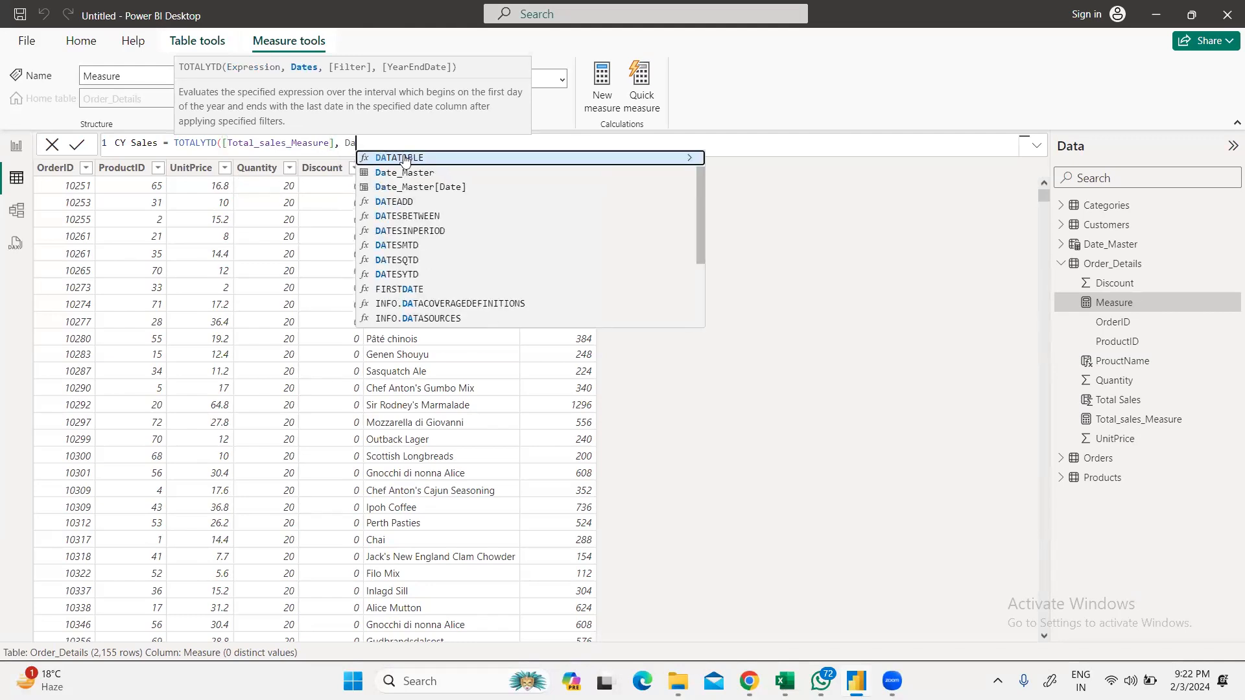
{"action": "left_click", "coordinate": [430, 188]}
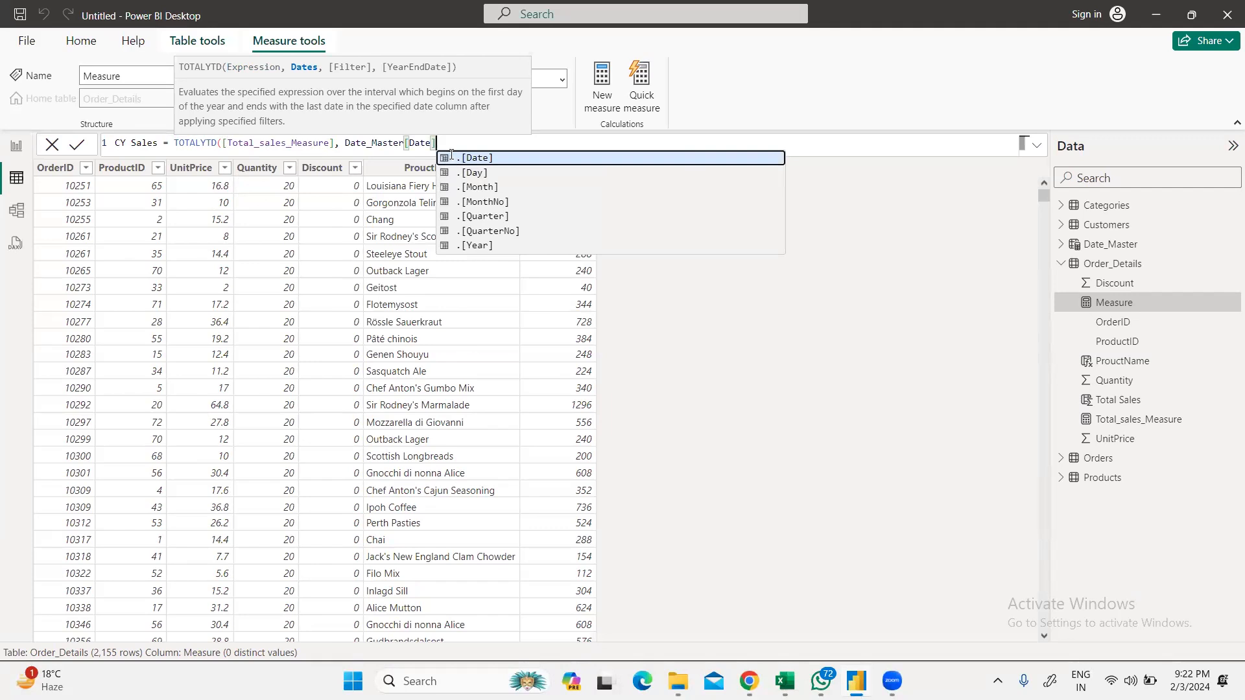
{"action": "type", "text": ")"}
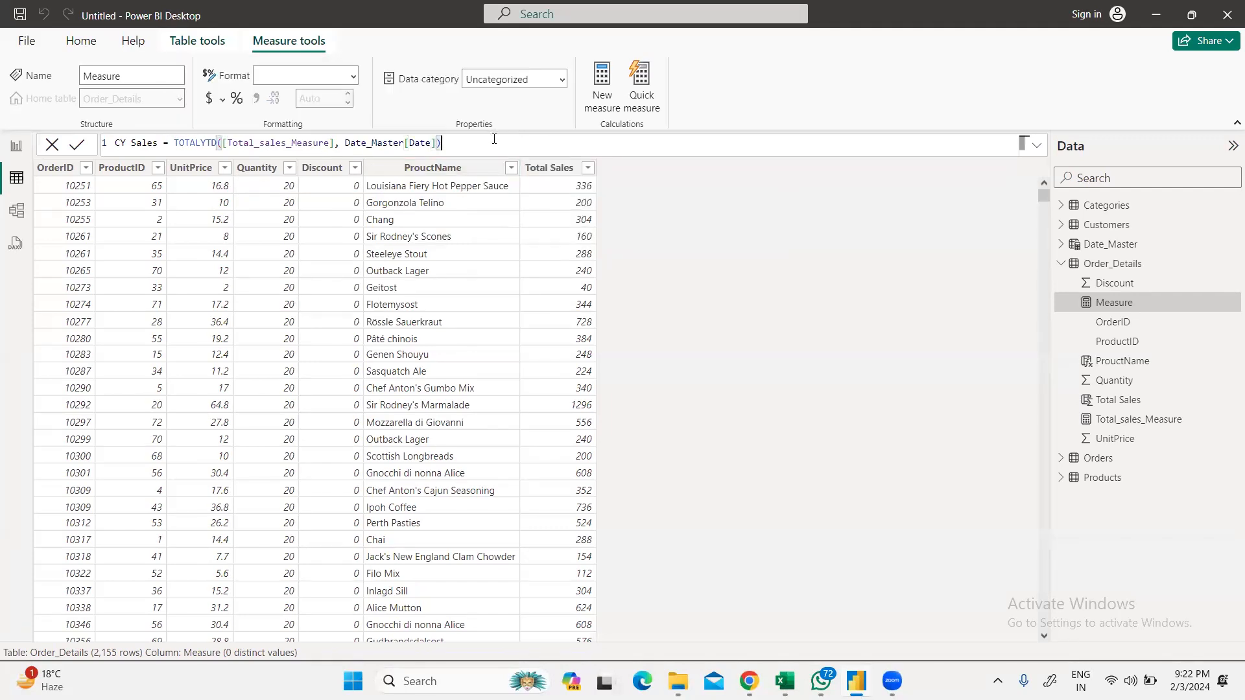
{"action": "key", "text": "Return"}
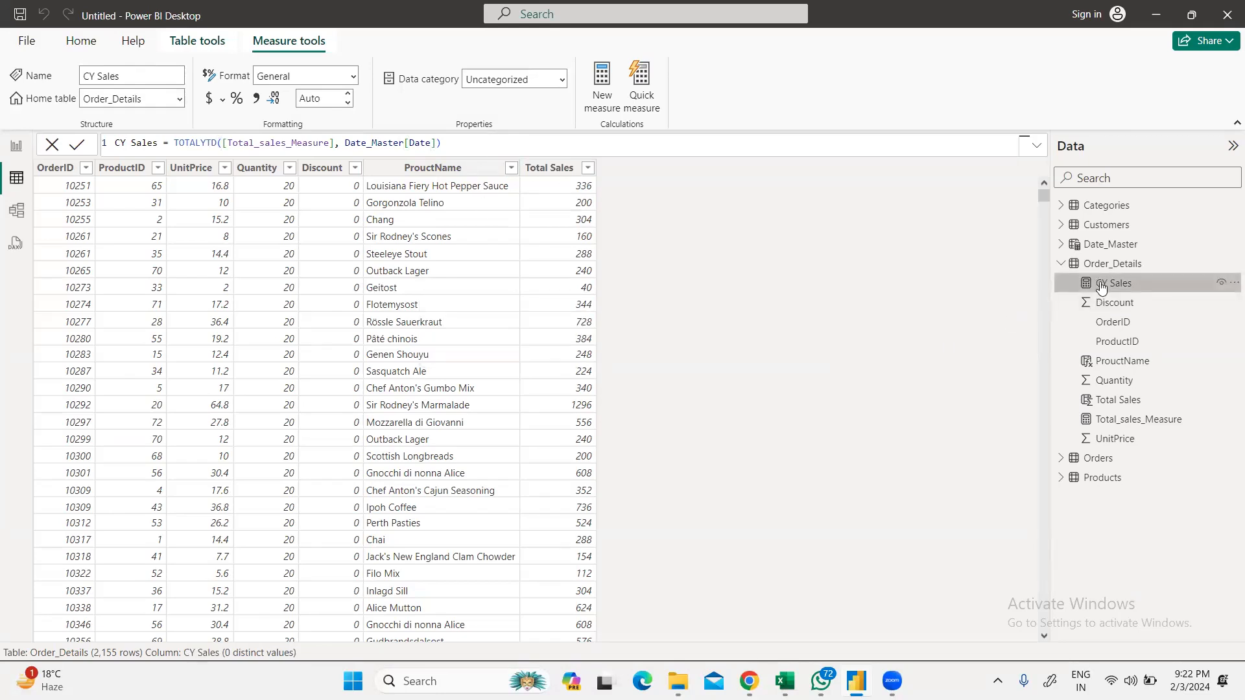
Step: Add a card visual for CY Sales below the Total_sales_Measure card on the report page and reduce its height slightly
{"action": "left_click", "coordinate": [16, 148]}
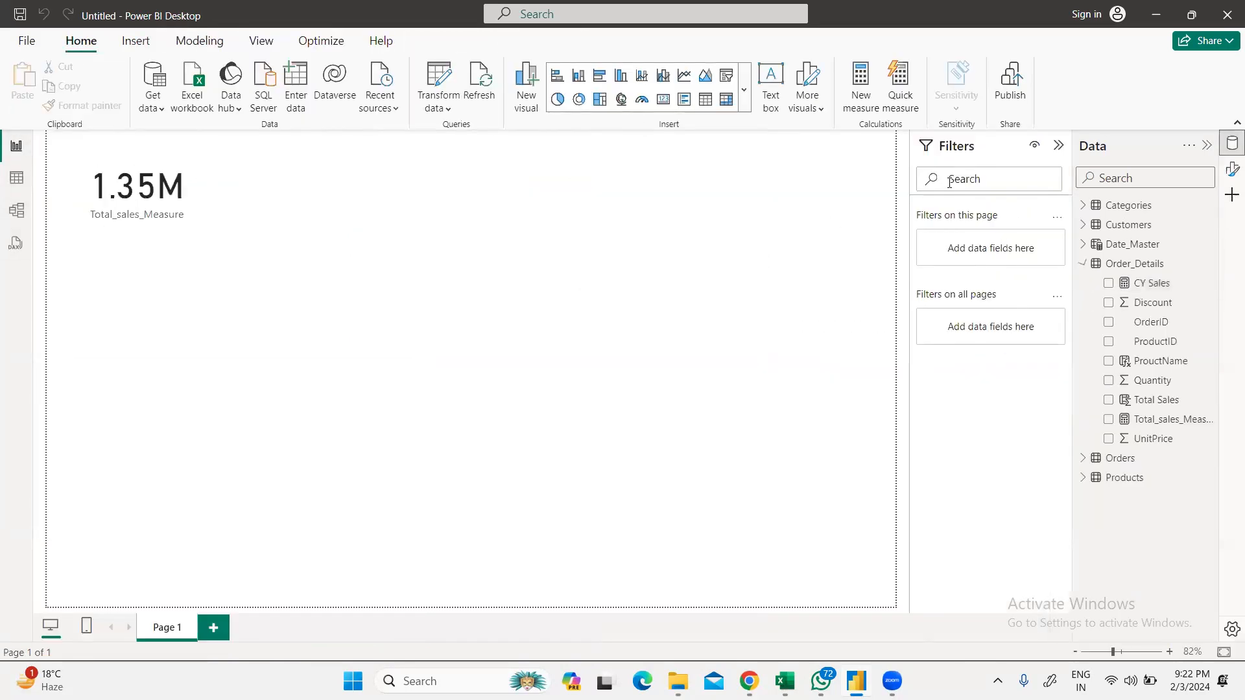
{"action": "left_click", "coordinate": [1233, 169]}
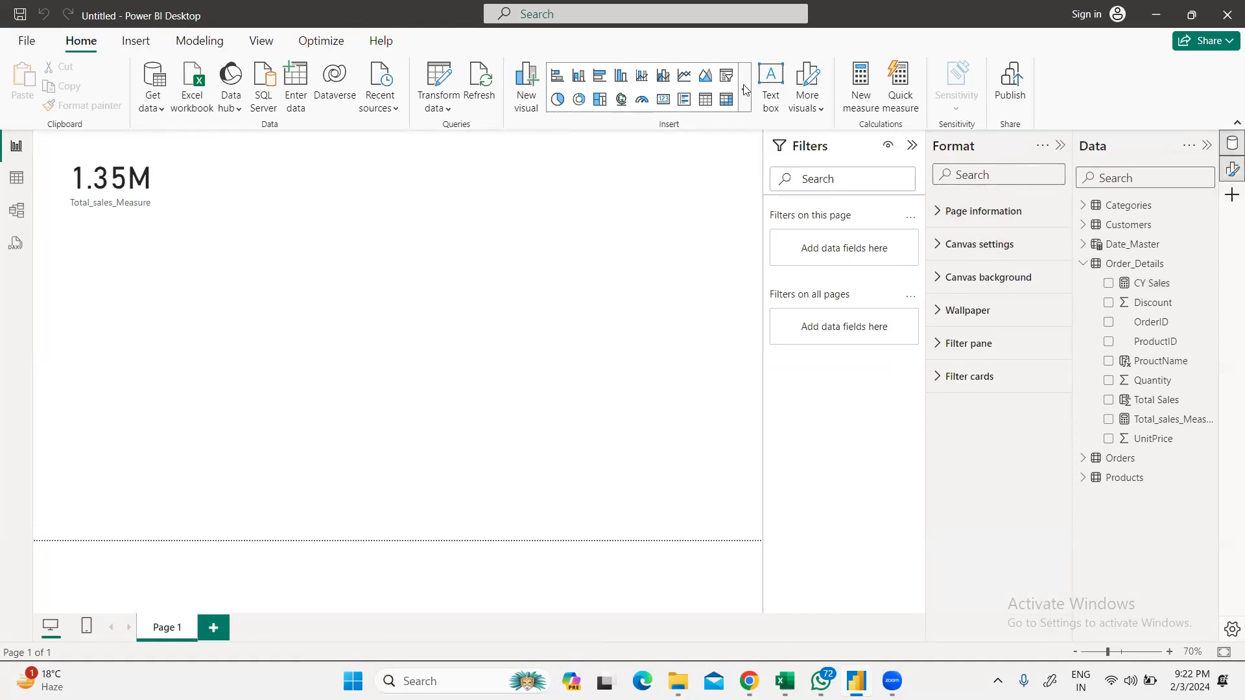
{"action": "left_click", "coordinate": [663, 99]}
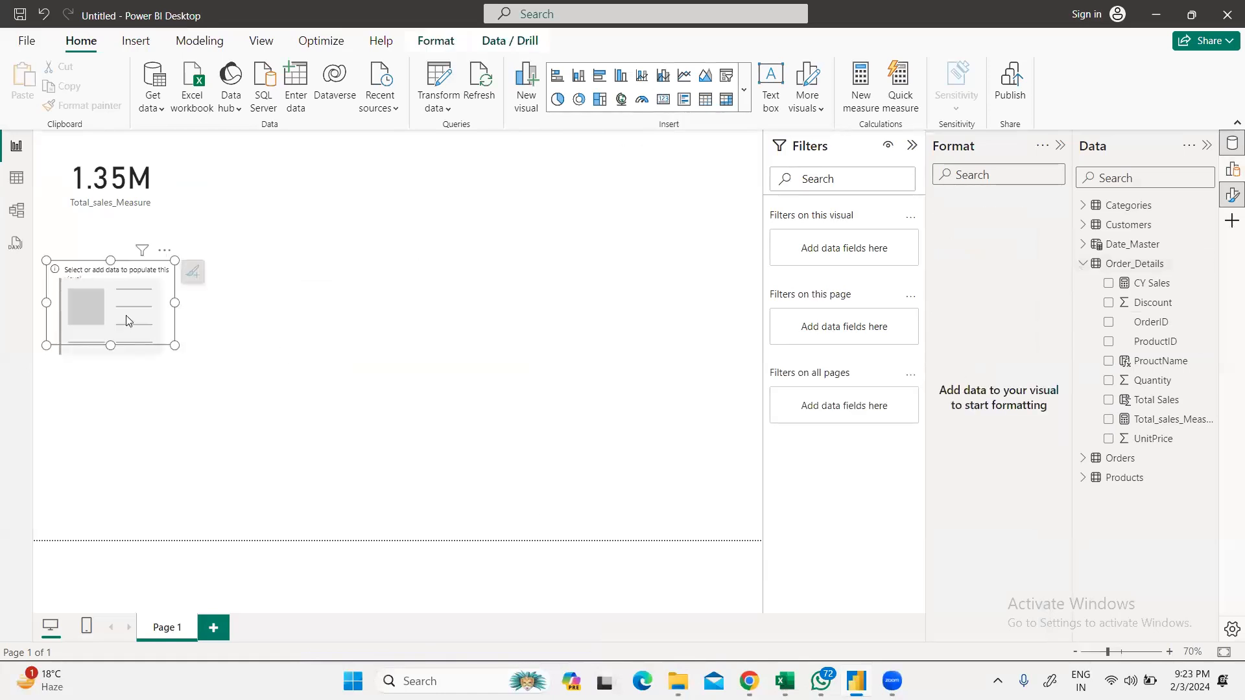
{"action": "left_click", "coordinate": [1108, 284]}
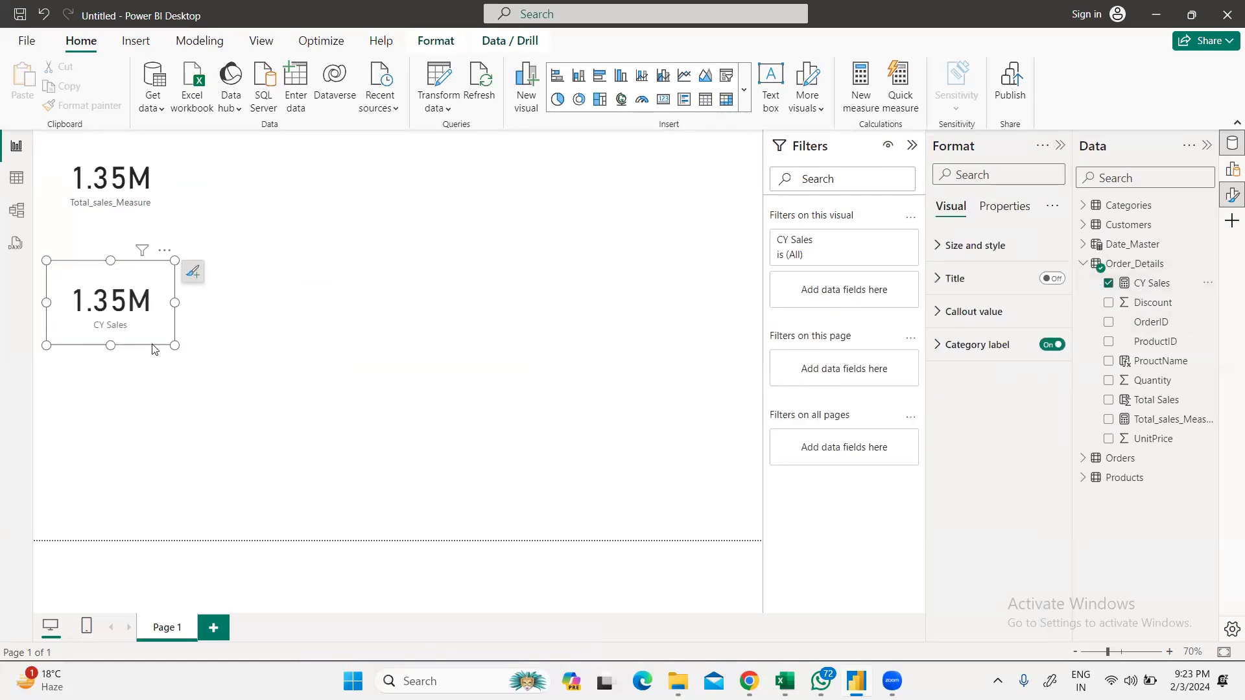
{"action": "mouse_move", "coordinate": [179, 348]}
{"action": "left_mouse_down"}
{"action": "mouse_move", "coordinate": [178, 367]}
{"action": "mouse_move", "coordinate": [178, 341]}
{"action": "left_mouse_up"}
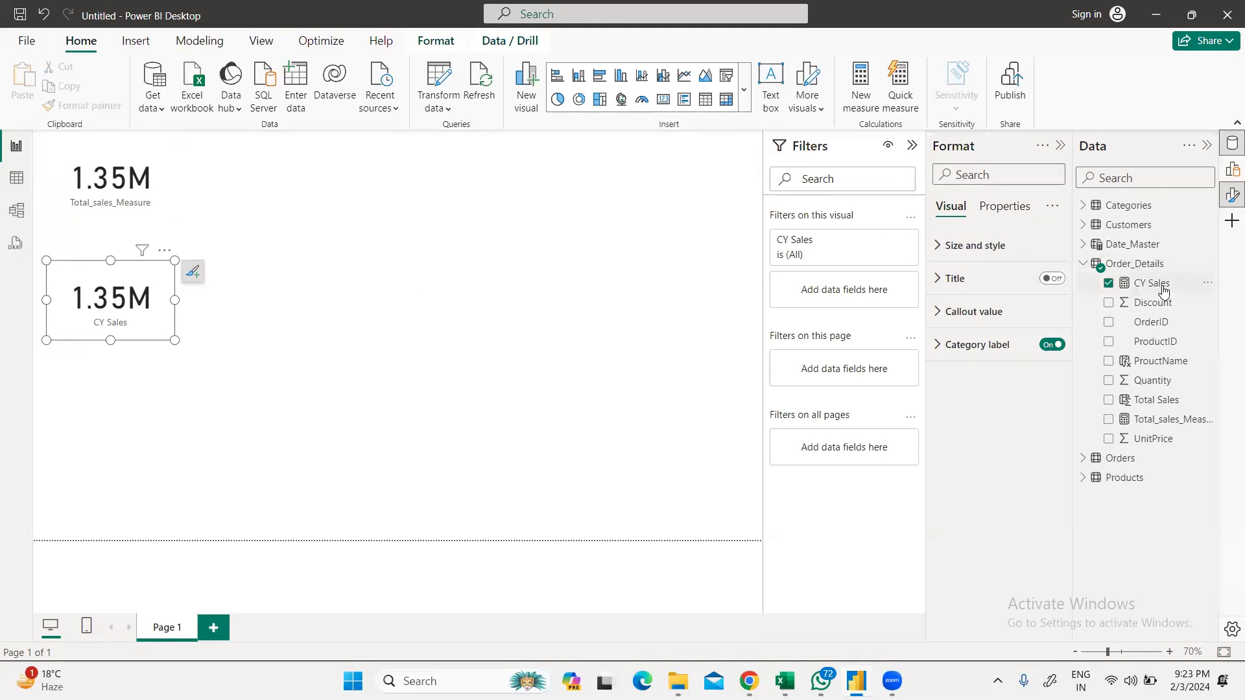
Step: Return to the Order_Details data and create another new measure named LY Sales
{"action": "left_click", "coordinate": [18, 179]}
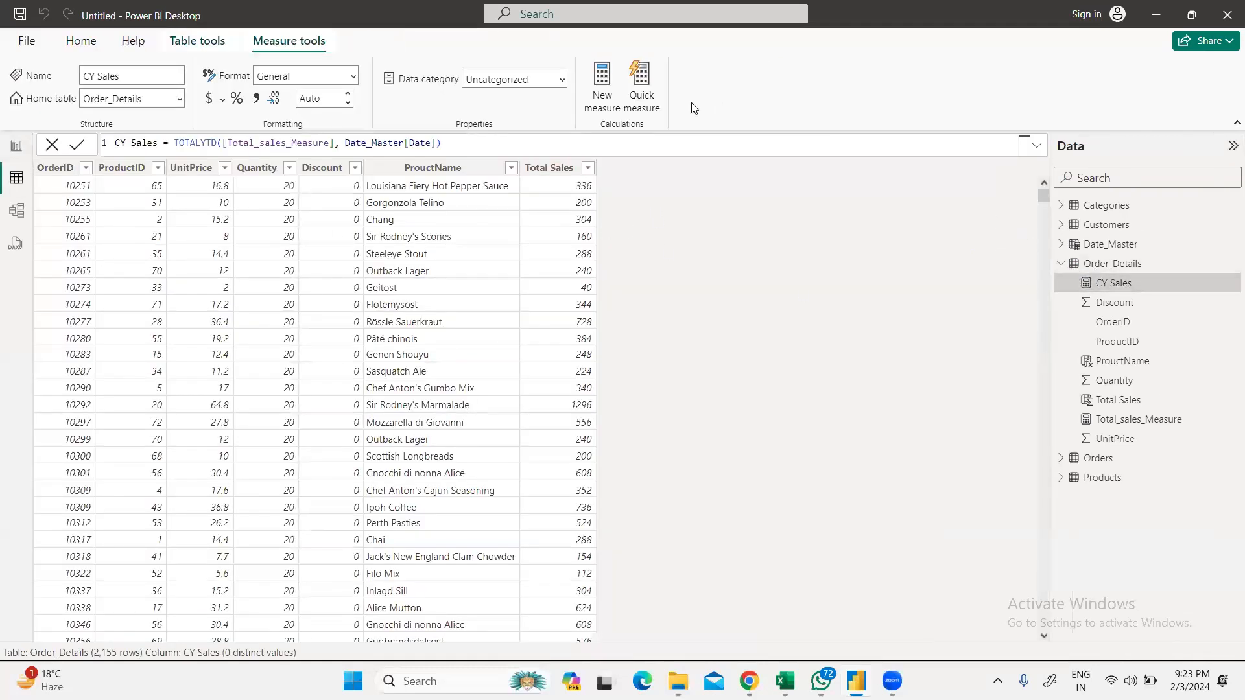
{"action": "left_click", "coordinate": [609, 104]}
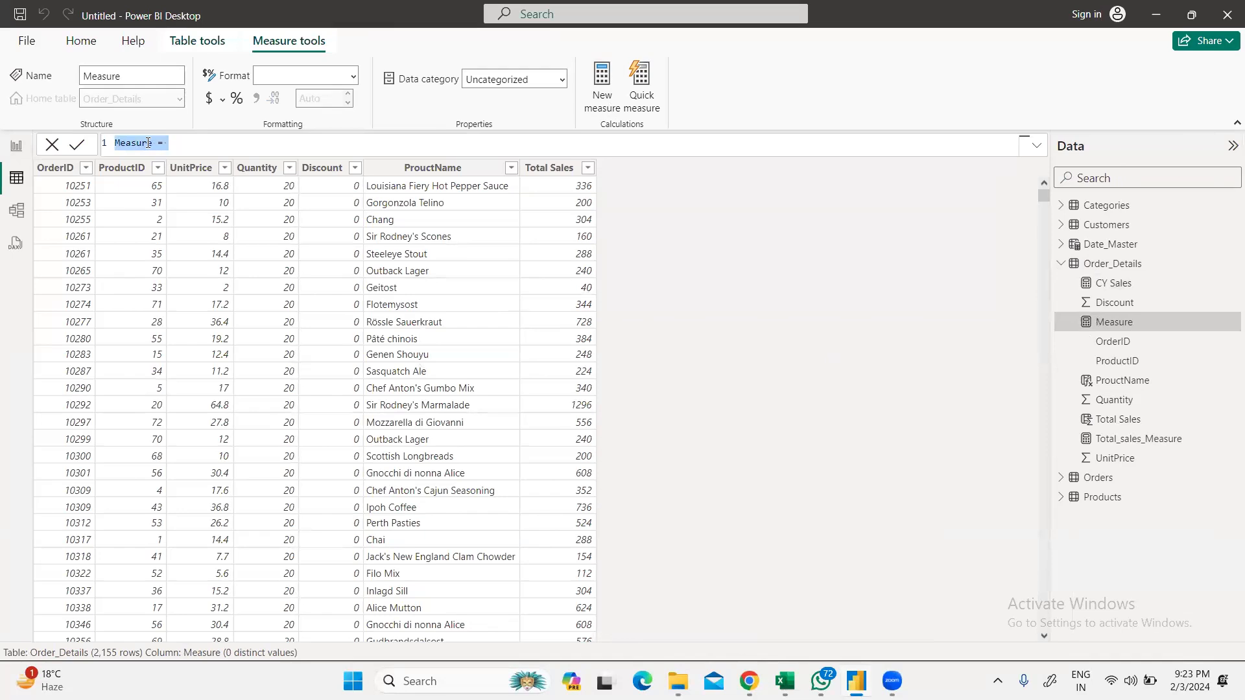
{"action": "left_click_drag", "start_coordinate": [153, 142], "coordinate": [98, 151]}
{"action": "type", "text": "L"}
{"action": "type", "text": "Y "}
{"action": "type", "text": "Sales"}
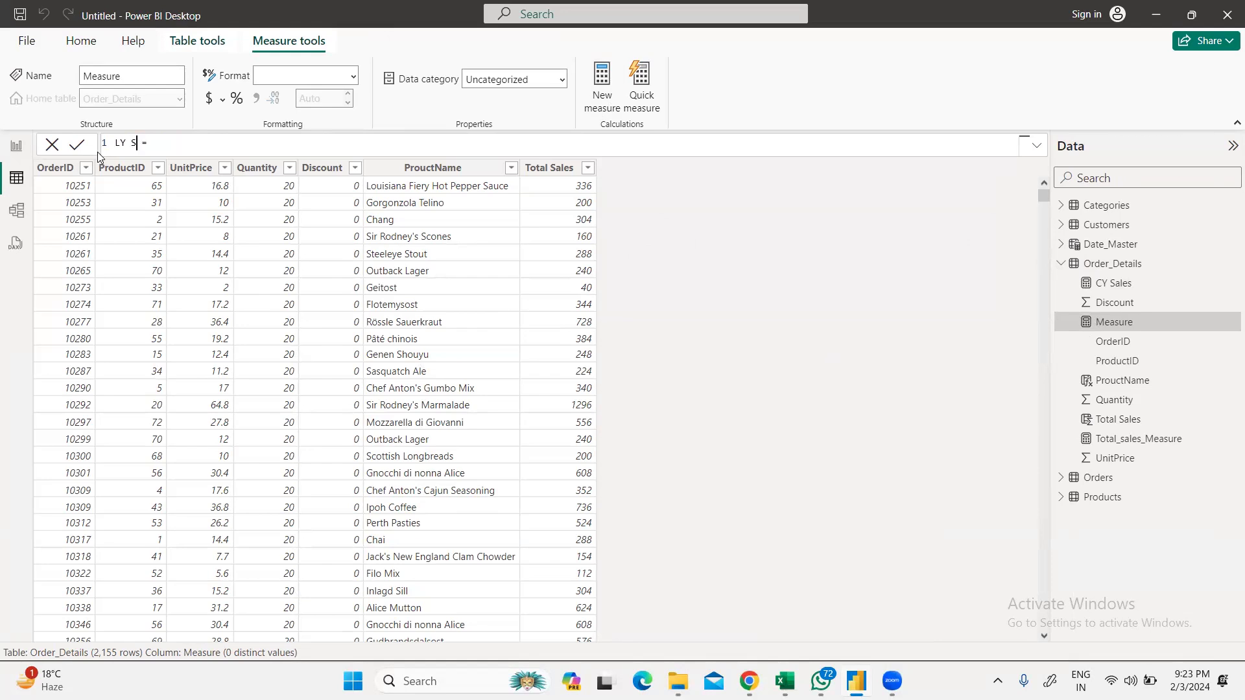
Step: Begin the LY Sales formula with CALCULATE, using [CY Sales] as the expression followed by a comma
{"action": "left_click", "coordinate": [190, 140]}
{"action": "type", "text": "Cal"}
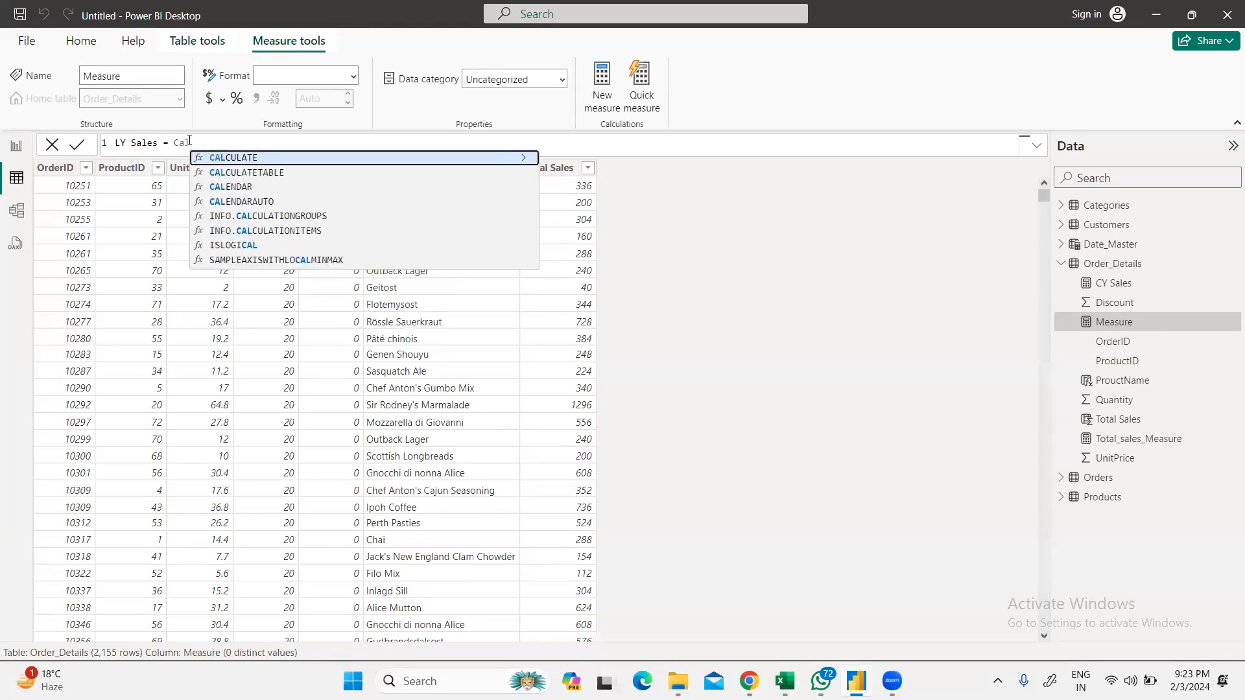
{"action": "left_click", "coordinate": [227, 156]}
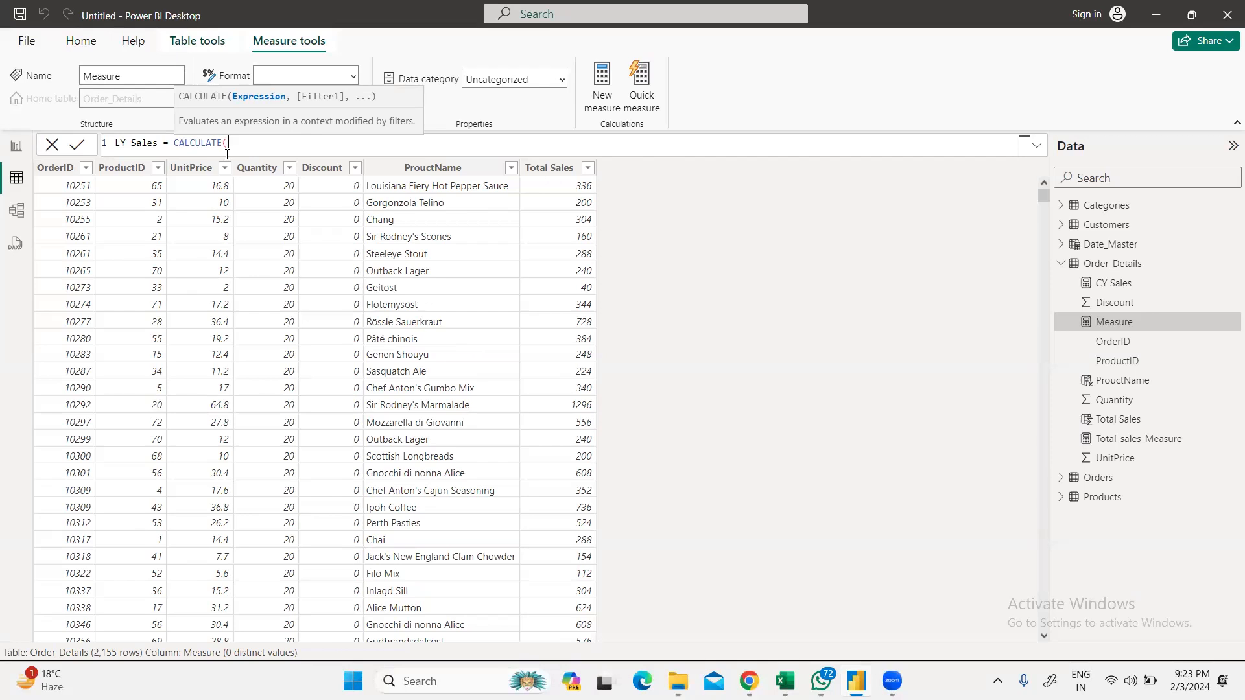
{"action": "type", "text": "C"}
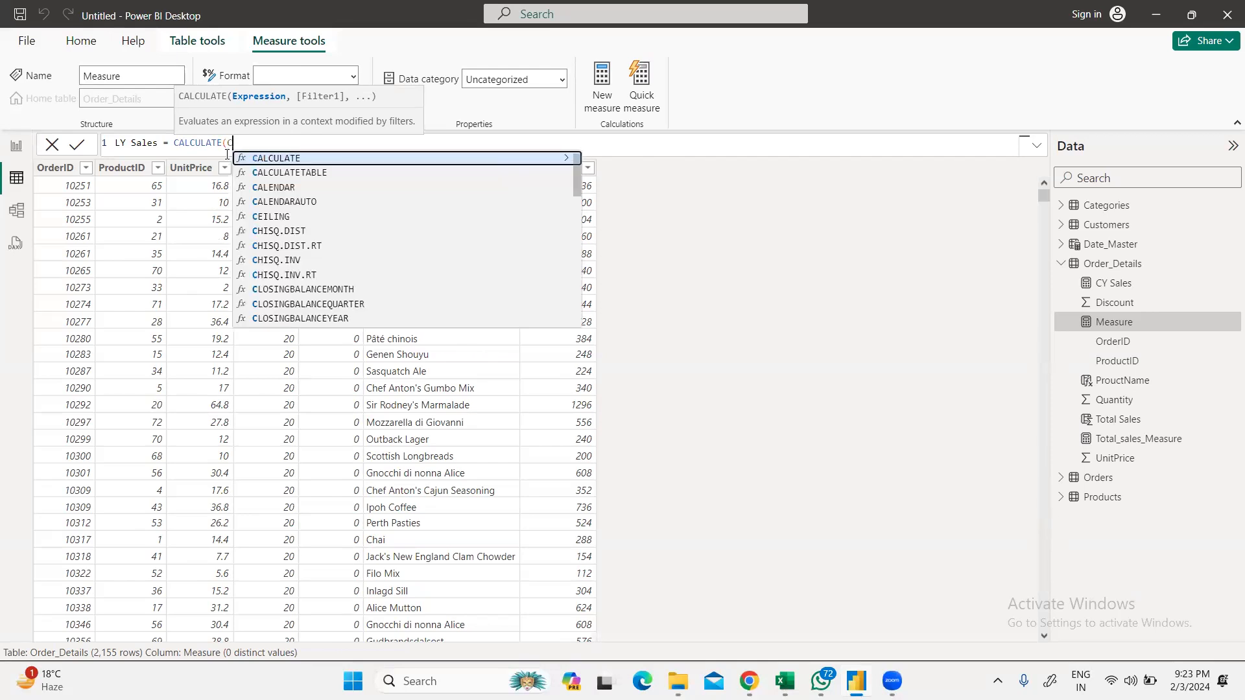
{"action": "type", "text": "y"}
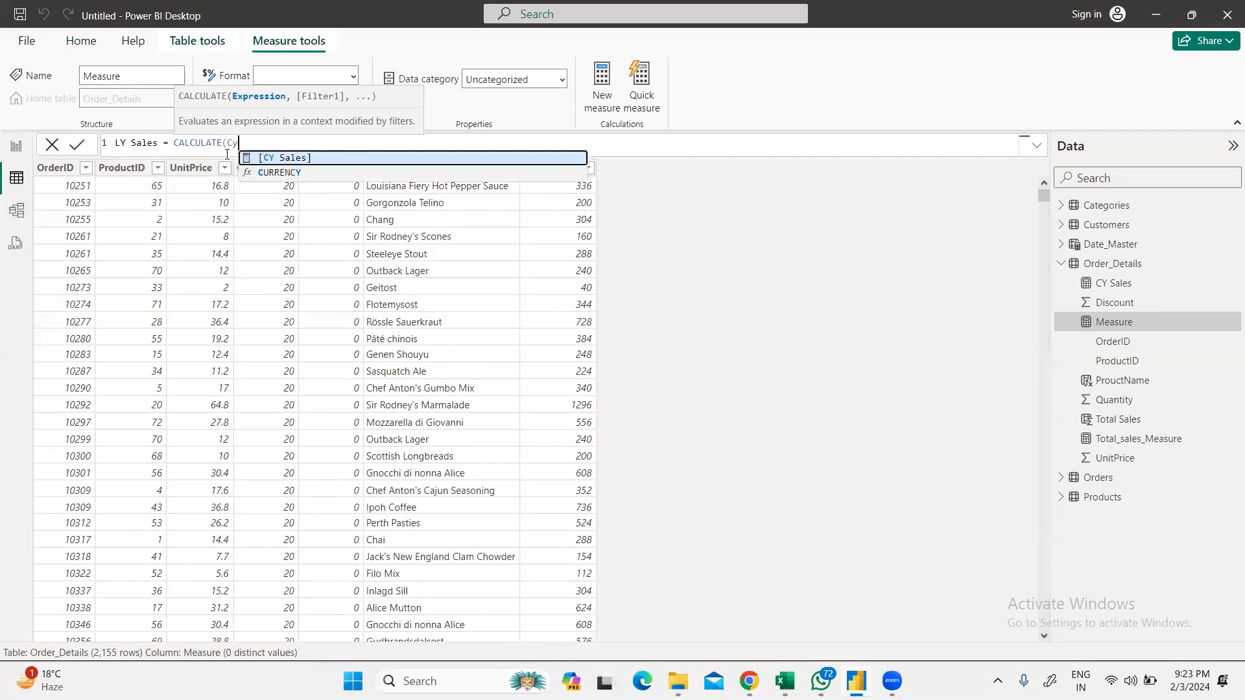
{"action": "left_click", "coordinate": [288, 158]}
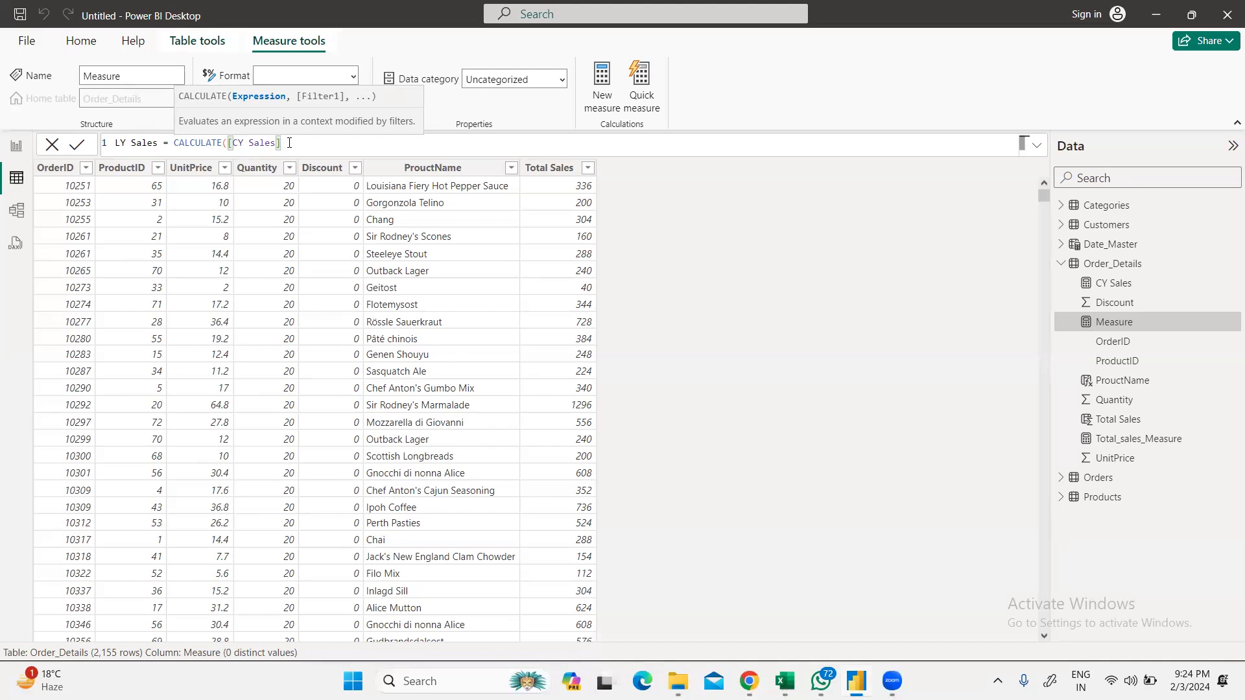
{"action": "type", "text": ","}
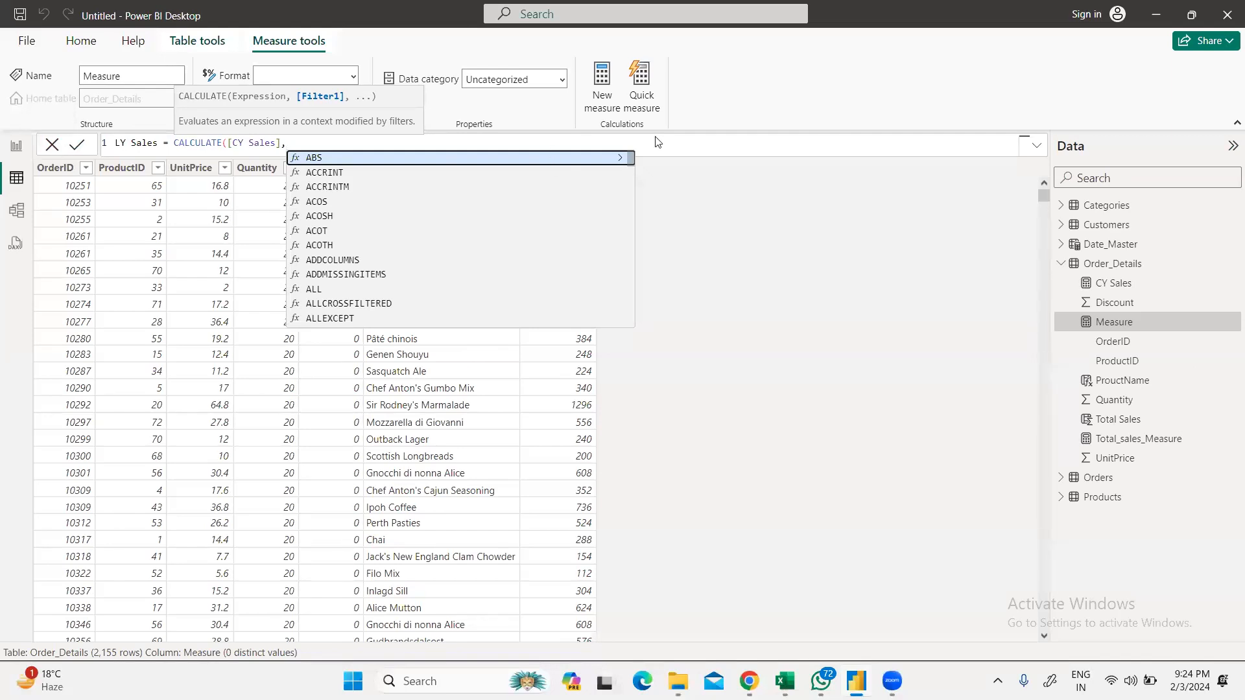
{"action": "left_click", "coordinate": [1096, 284]}
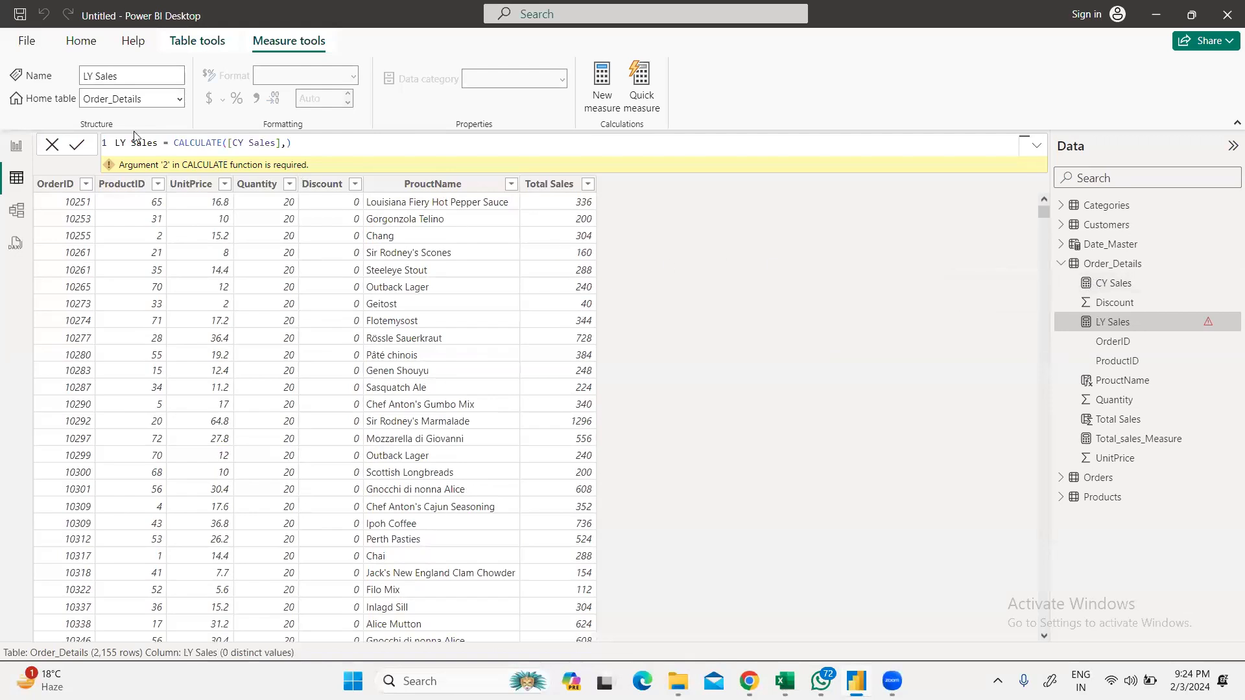
Step: Remove the trailing comma from the LY Sales formula and commit it as CALCULATE([CY Sales])
{"action": "left_click", "coordinate": [286, 144]}
{"action": "key", "text": "BackSpace"}
{"action": "key", "text": "Return"}
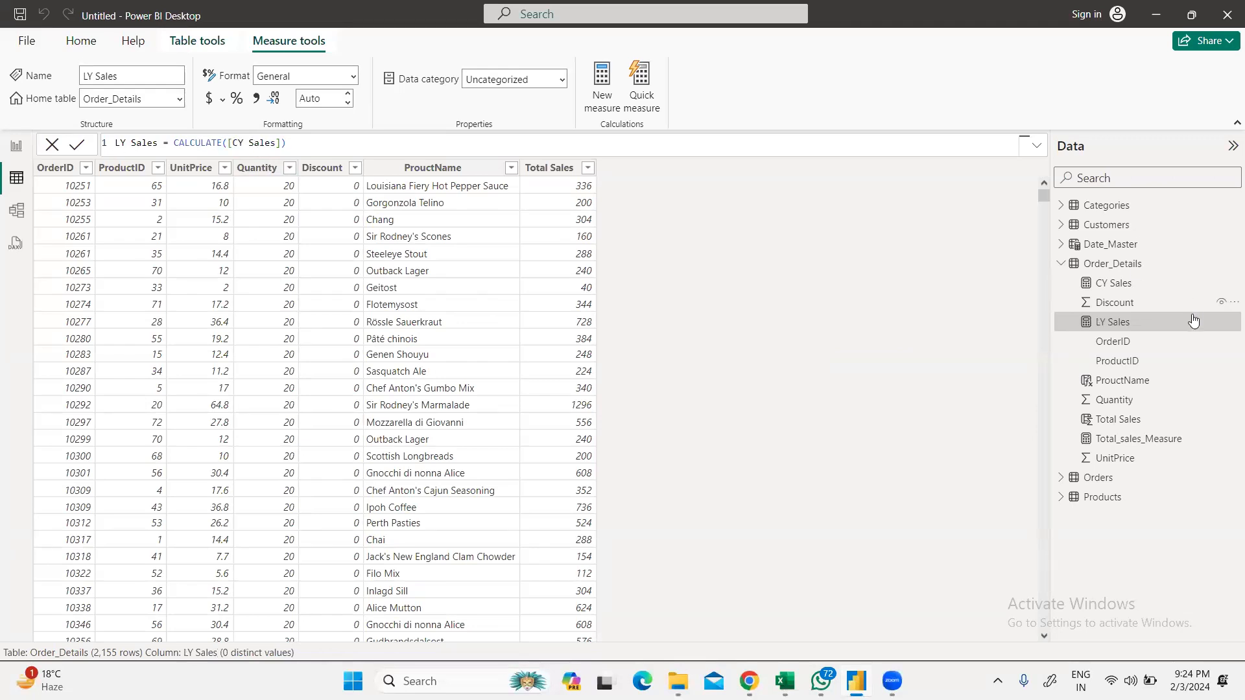
Step: Review the CY Sales measure's TOTALYTD formula and its card on the report page, then return to the Order_Details data
{"action": "left_click", "coordinate": [1115, 288]}
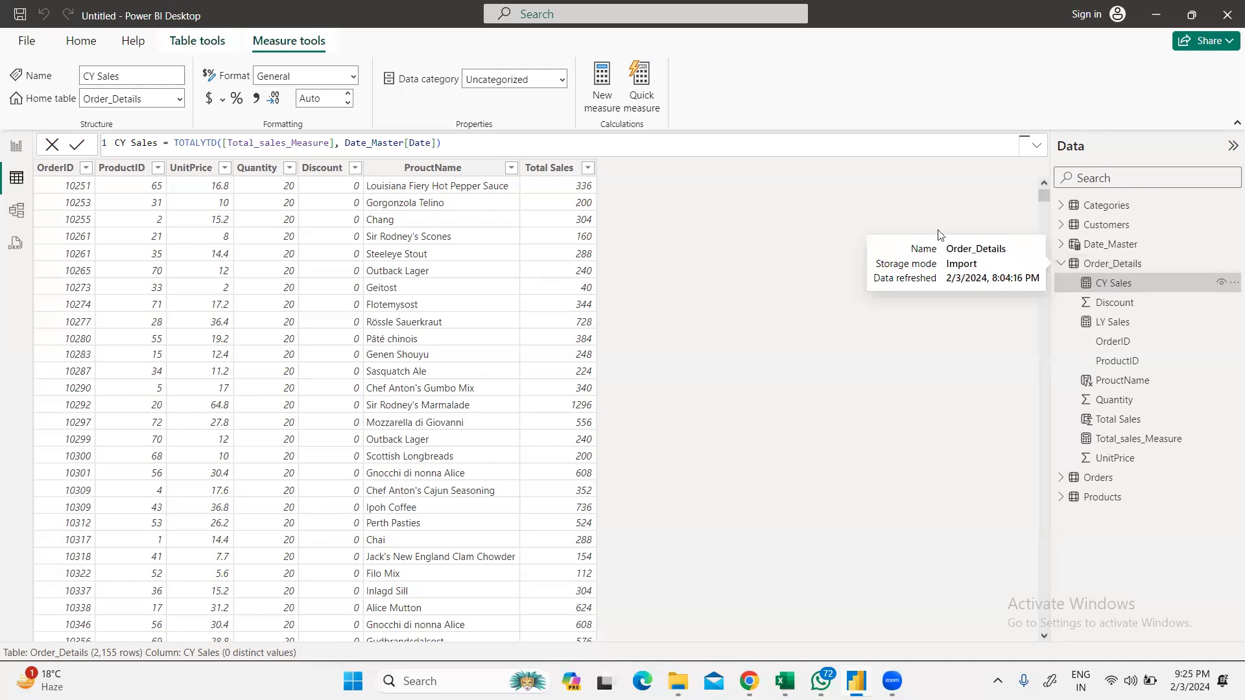
{"action": "double_click", "coordinate": [177, 141]}
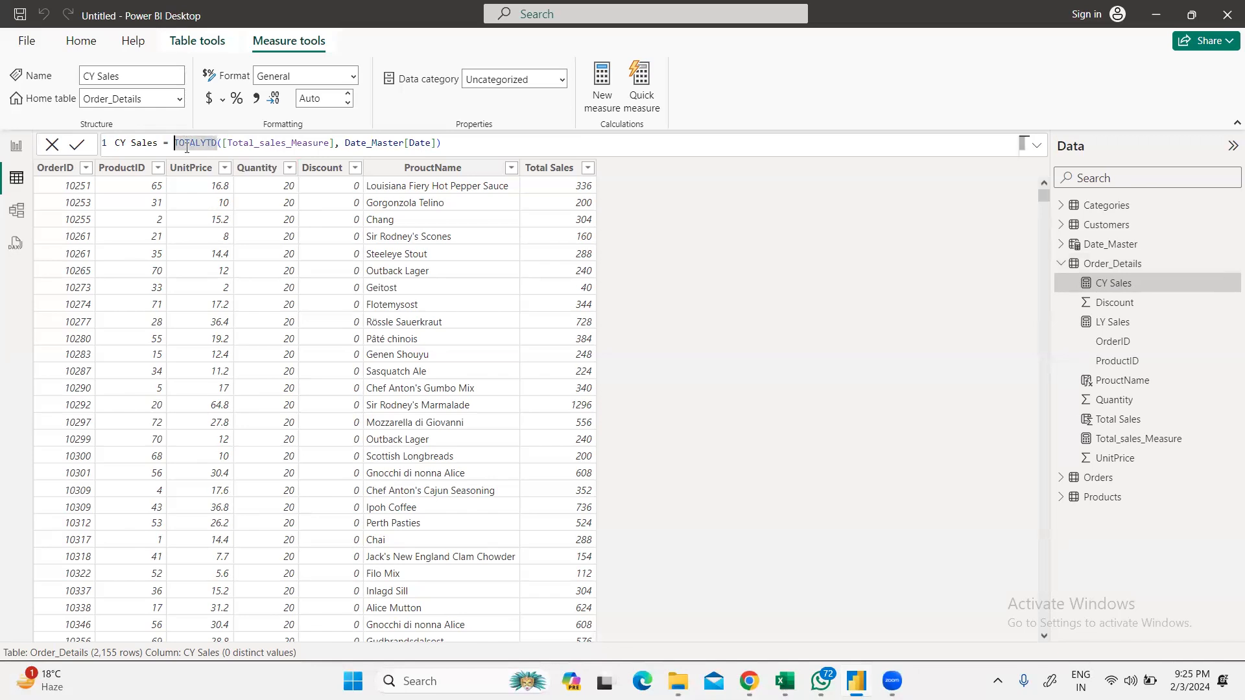
{"action": "left_click", "coordinate": [219, 144]}
{"action": "left_click_drag", "start_coordinate": [347, 139], "coordinate": [454, 140]}
{"action": "left_click", "coordinate": [454, 140]}
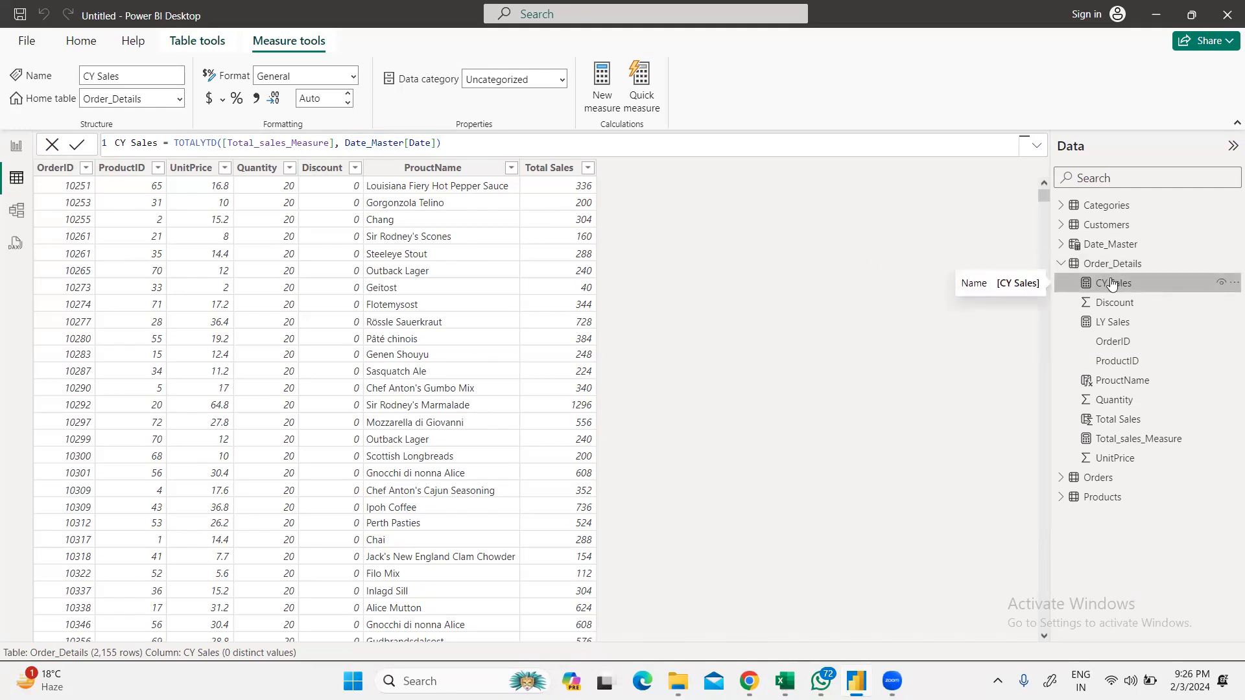
{"action": "left_click", "coordinate": [16, 146]}
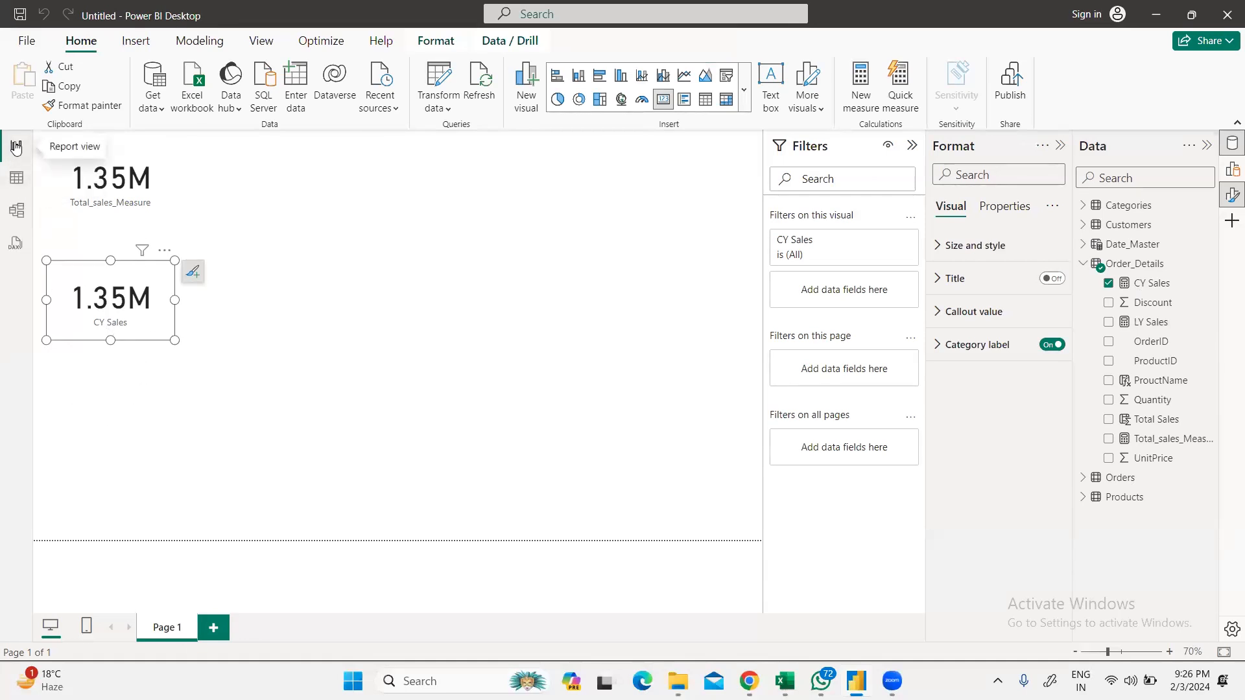
{"action": "left_click", "coordinate": [17, 176]}
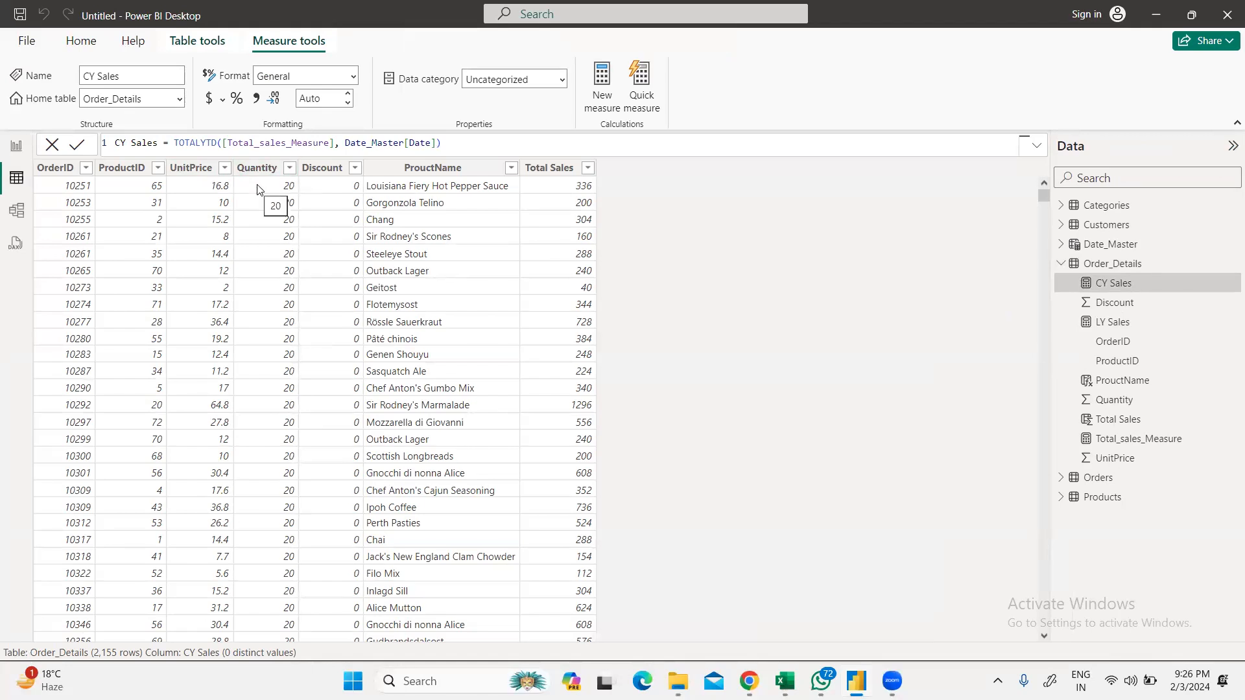
Step: Complete the LY Sales measure as CALCULATE([CY Sales],SAMEPERIODLASTYEAR(Date_Master[Date])) and commit it
{"action": "left_click", "coordinate": [1124, 328]}
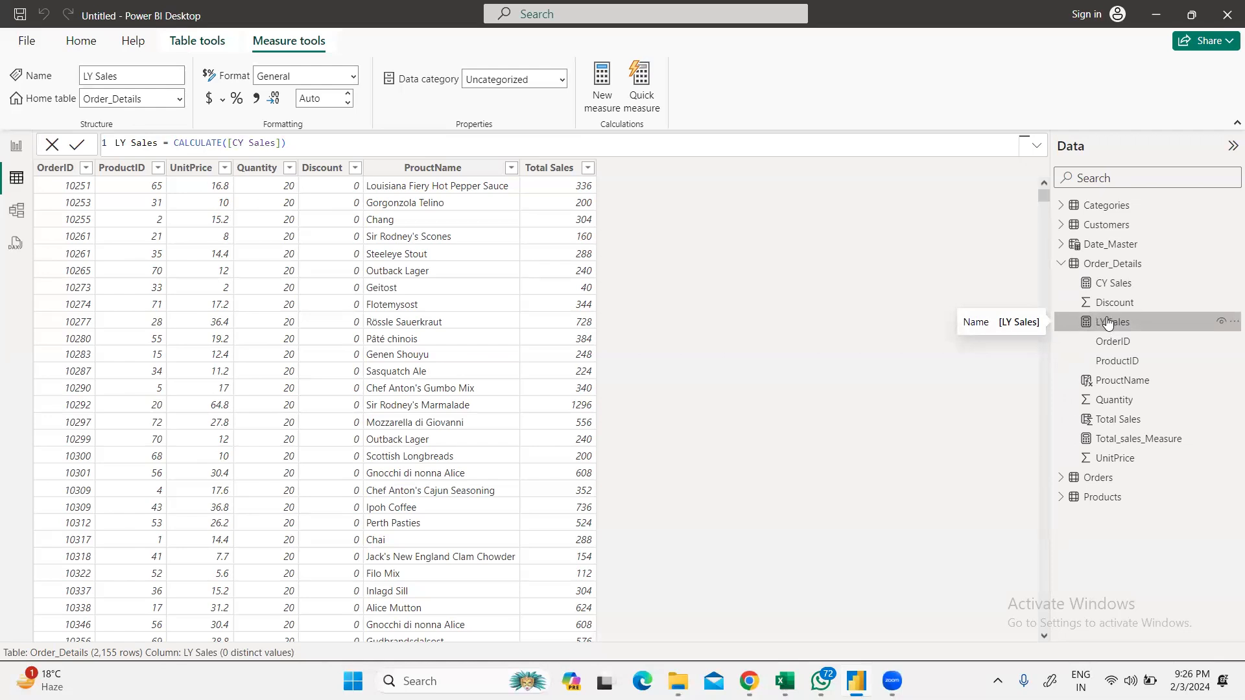
{"action": "left_click", "coordinate": [283, 144]}
{"action": "type", "text": ")"}
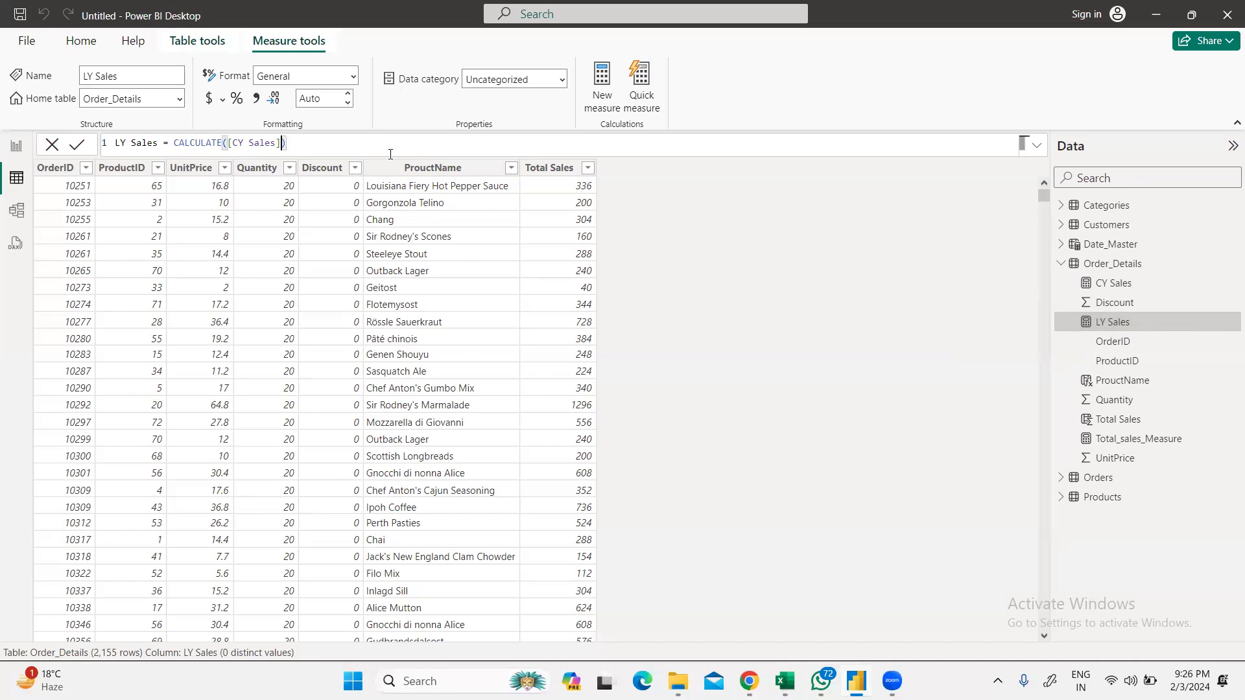
{"action": "key", "text": "Left"}
{"action": "type", "text": ","}
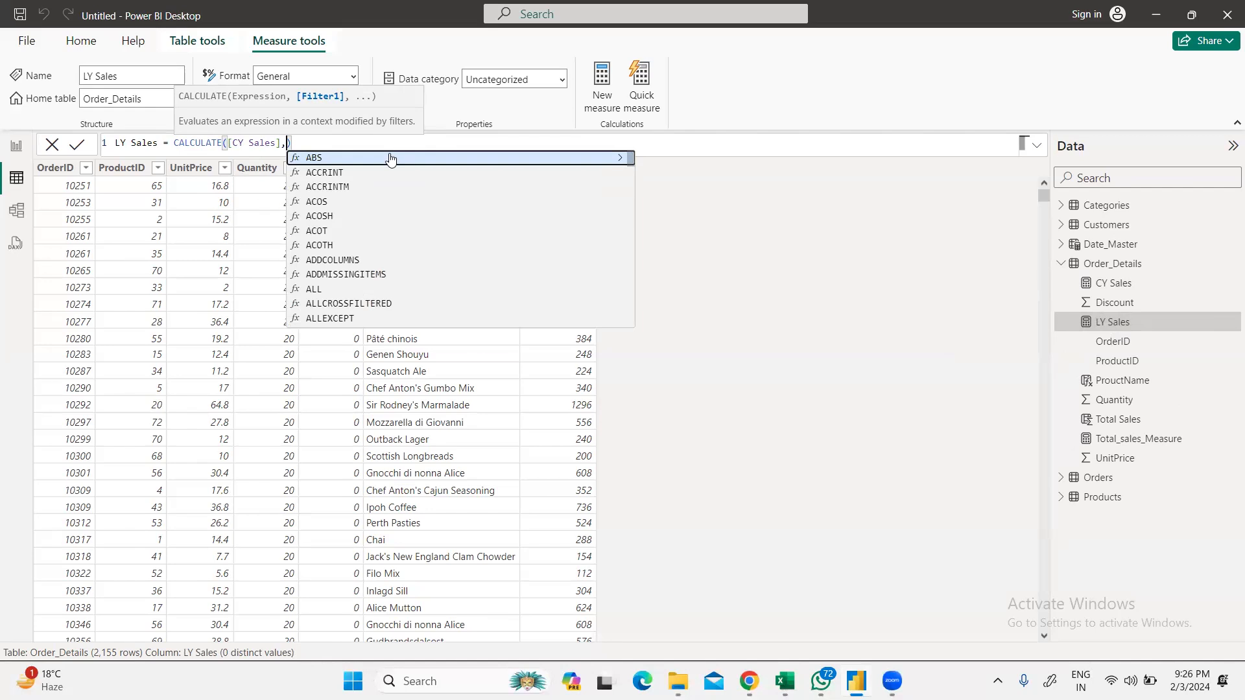
{"action": "type", "text": "S"}
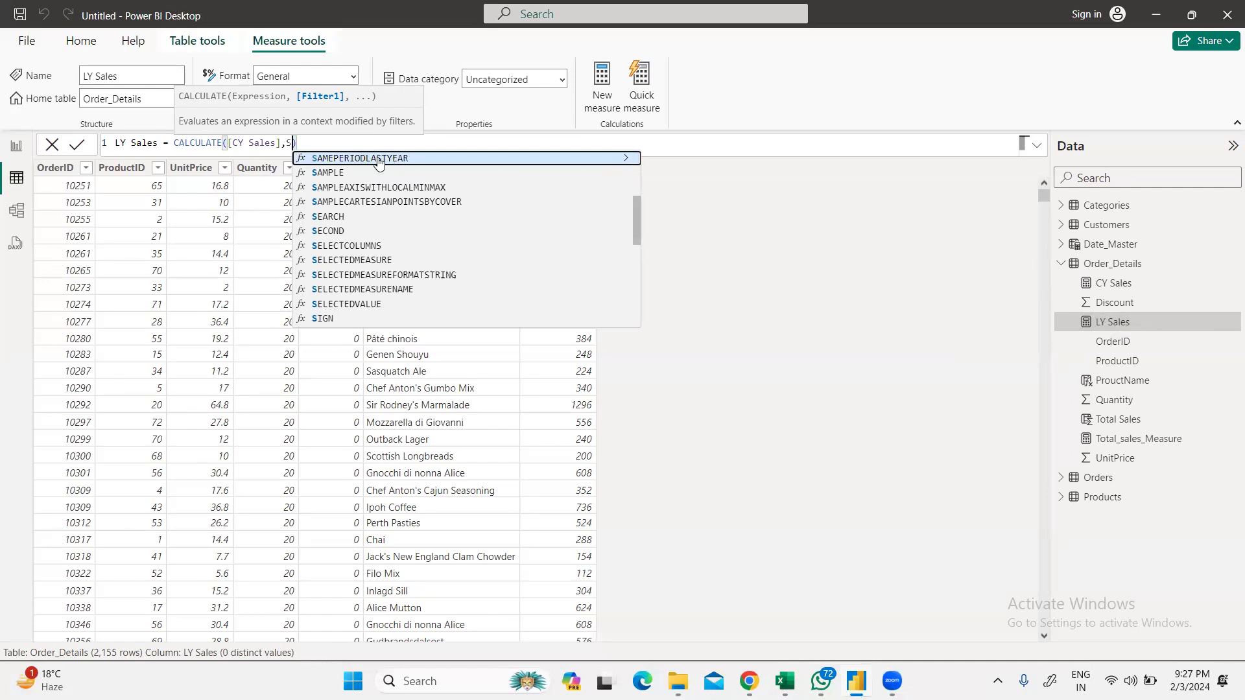
{"action": "left_click", "coordinate": [380, 159]}
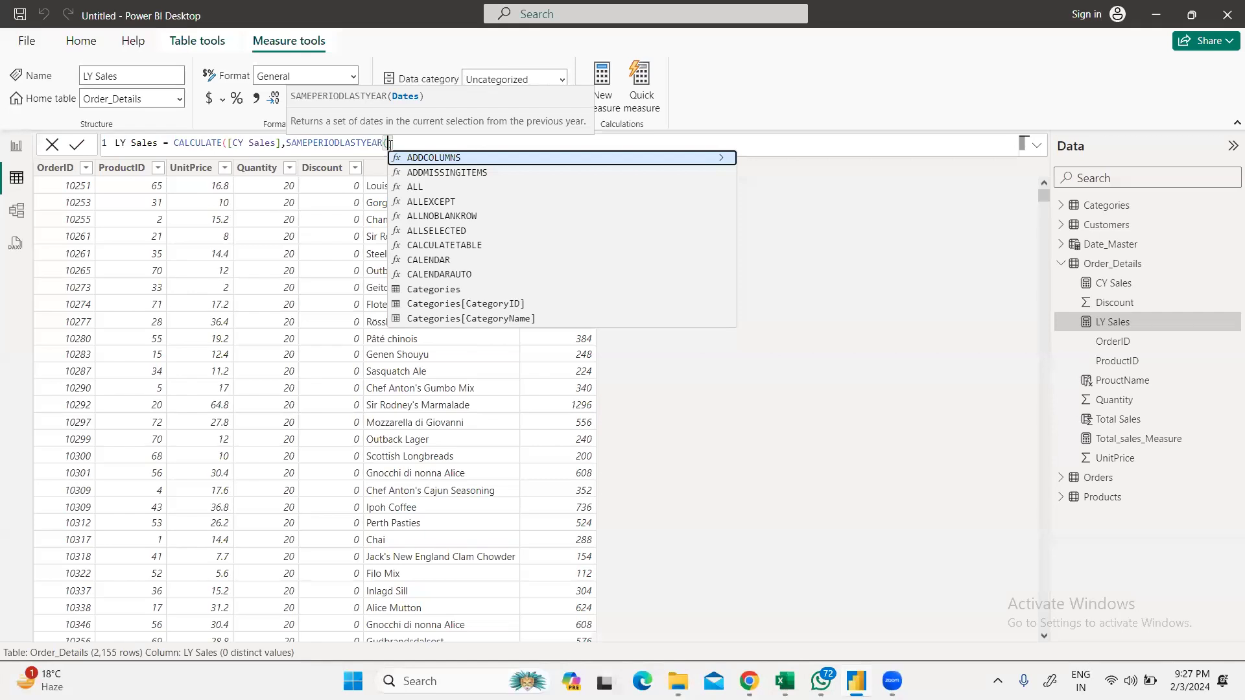
{"action": "type", "text": "D"}
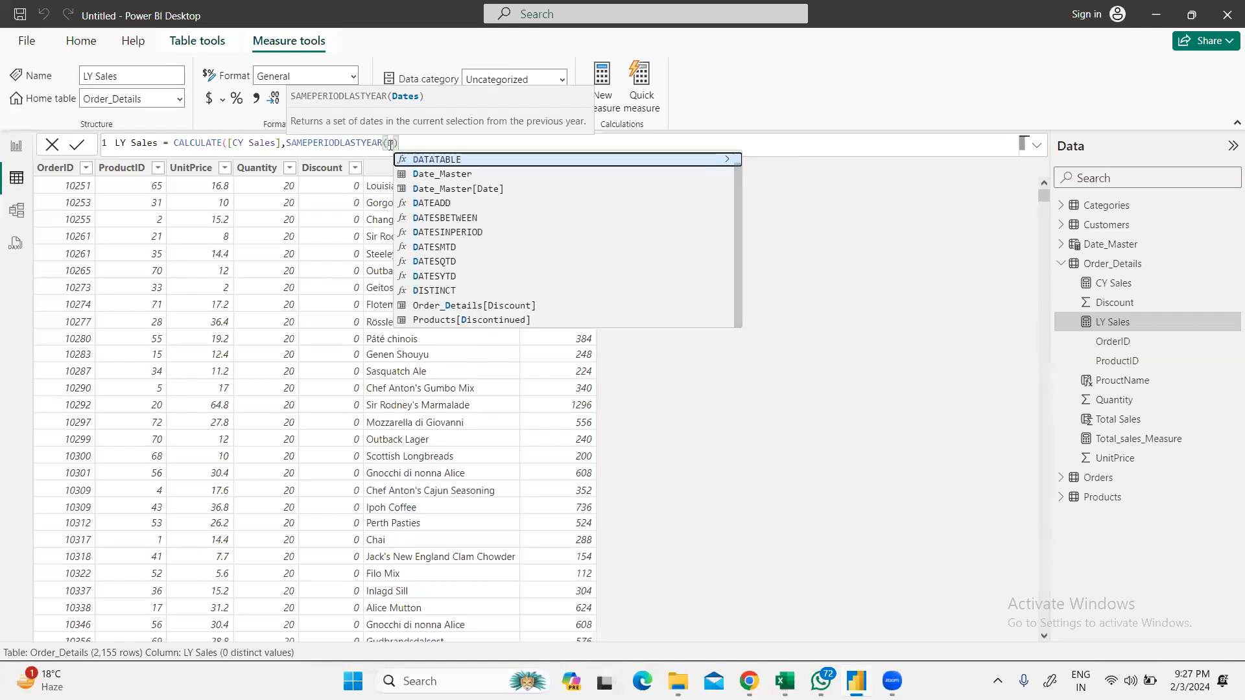
{"action": "left_click", "coordinate": [451, 189]}
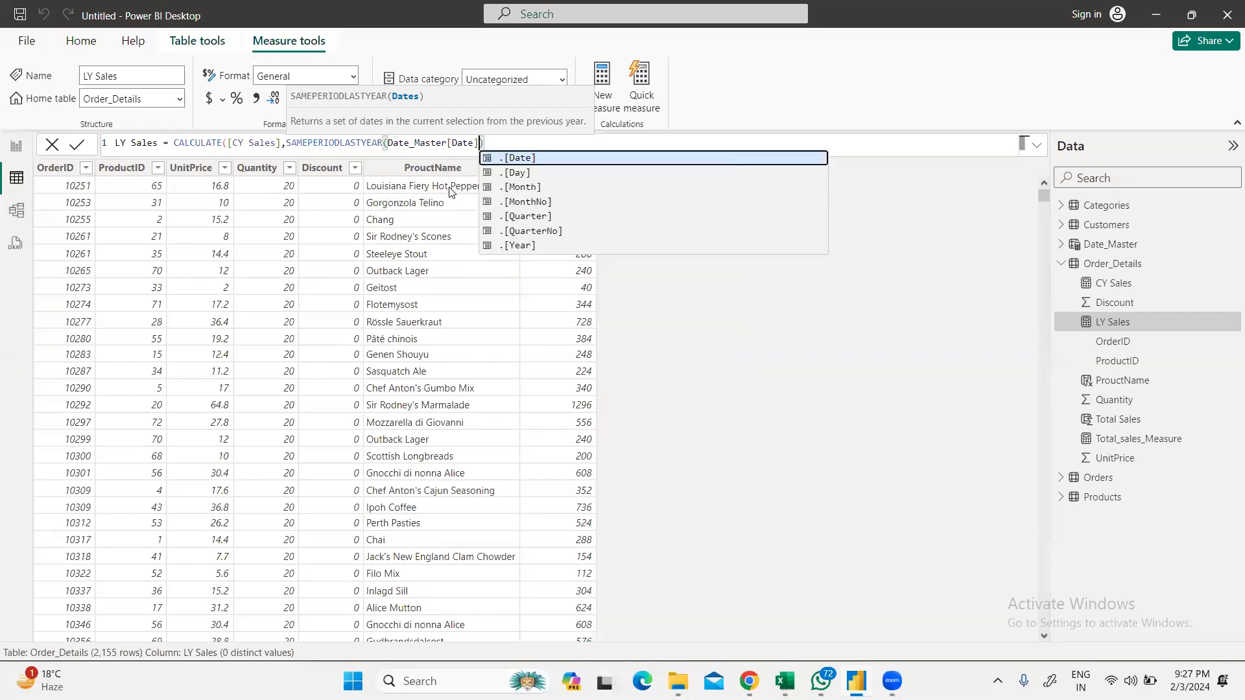
{"action": "left_click", "coordinate": [503, 145]}
{"action": "type", "text": ")"}
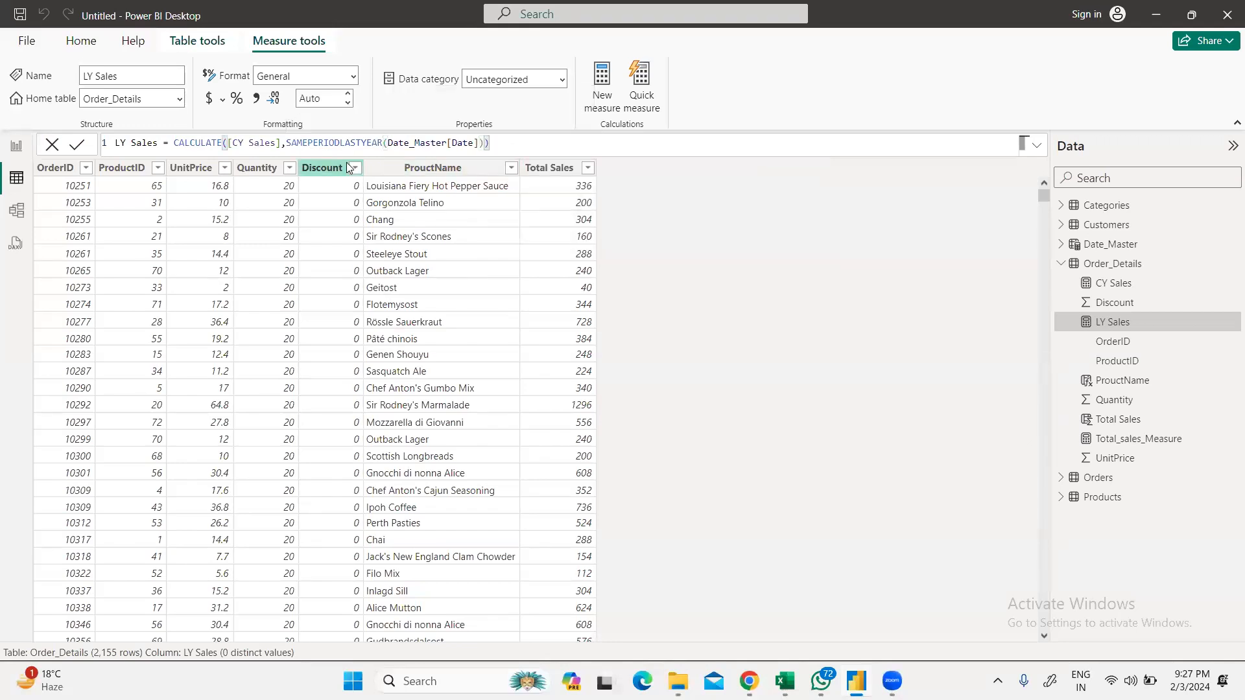
{"action": "left_click", "coordinate": [509, 144]}
Step: Handwrite a 2024 example beside the table with Jan $1000, Feb $2000 and TS 3000, and frame the year
{"action": "mouse_move", "coordinate": [647, 183]}
{"action": "left_mouse_down"}
{"action": "mouse_move", "coordinate": [665, 202]}
{"action": "mouse_move", "coordinate": [684, 195]}
{"action": "mouse_move", "coordinate": [681, 179]}
{"action": "mouse_move", "coordinate": [712, 196]}
{"action": "mouse_move", "coordinate": [738, 186]}
{"action": "left_mouse_up"}
{"action": "left_click_drag", "start_coordinate": [647, 208], "coordinate": [744, 205]}
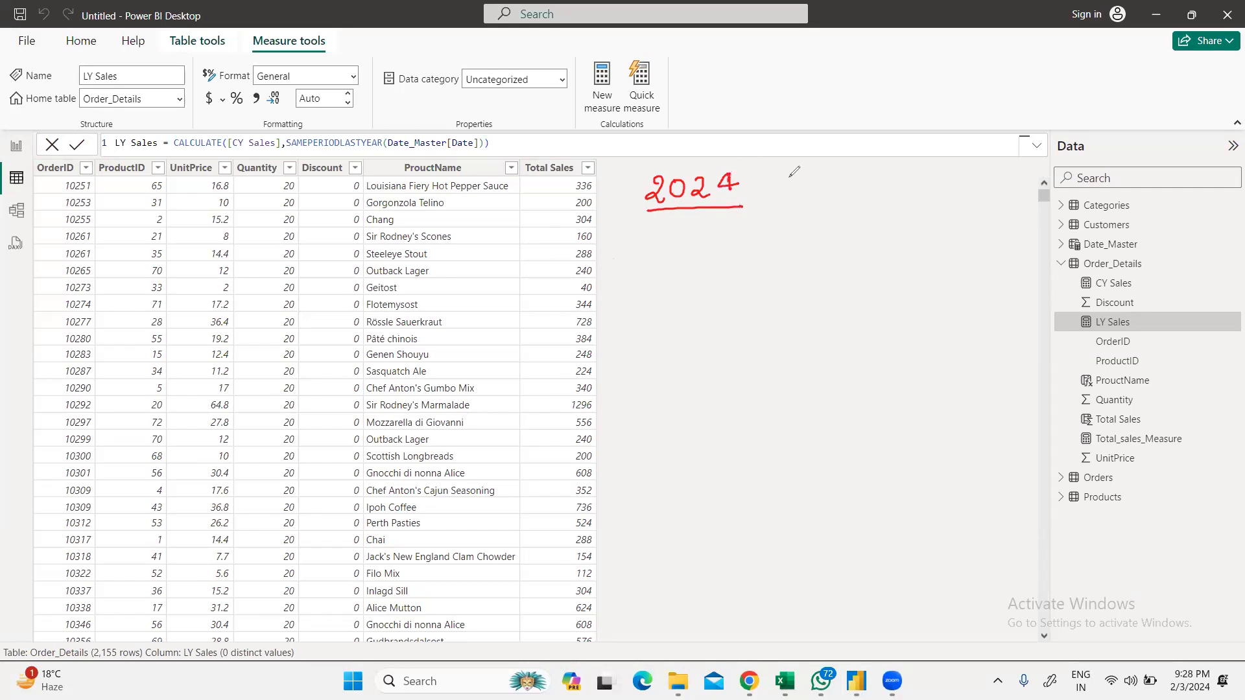
{"action": "mouse_move", "coordinate": [806, 171]}
{"action": "left_mouse_down"}
{"action": "mouse_move", "coordinate": [794, 173]}
{"action": "mouse_move", "coordinate": [829, 181]}
{"action": "mouse_move", "coordinate": [796, 224]}
{"action": "mouse_move", "coordinate": [824, 217]}
{"action": "mouse_move", "coordinate": [818, 232]}
{"action": "left_mouse_up"}
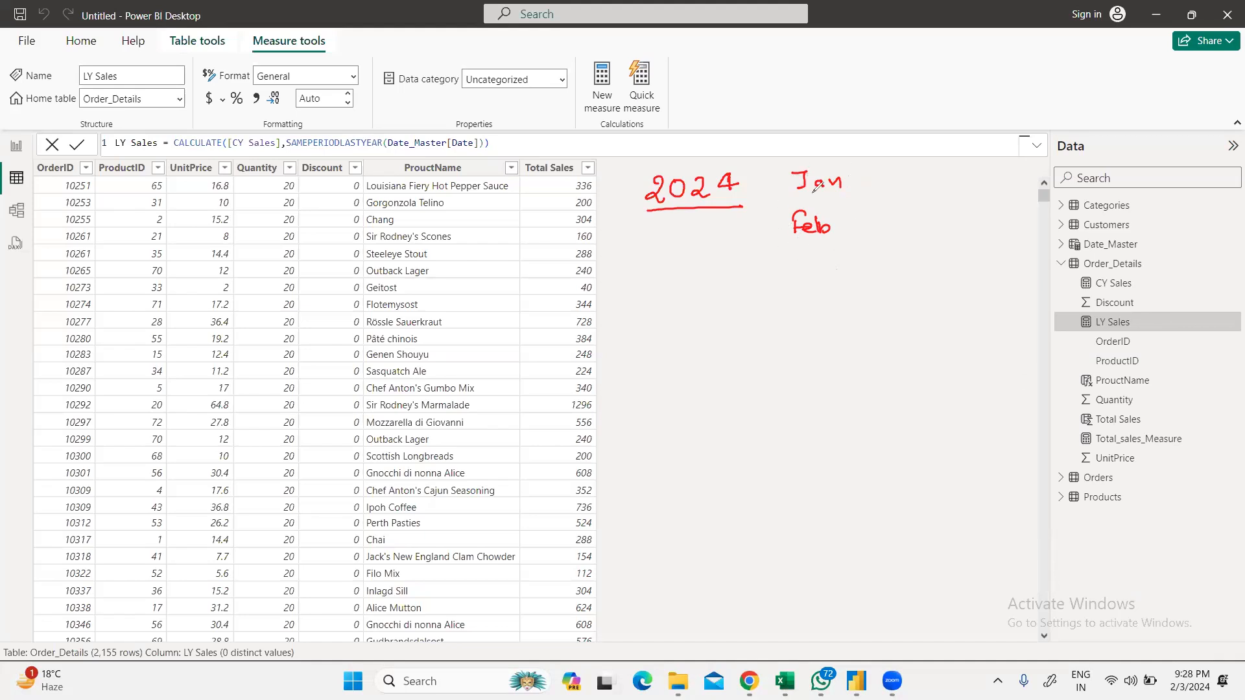
{"action": "left_click_drag", "start_coordinate": [642, 170], "coordinate": [647, 217]}
{"action": "mouse_move", "coordinate": [642, 170]}
{"action": "left_mouse_down"}
{"action": "mouse_move", "coordinate": [740, 163]}
{"action": "mouse_move", "coordinate": [750, 202]}
{"action": "left_mouse_up"}
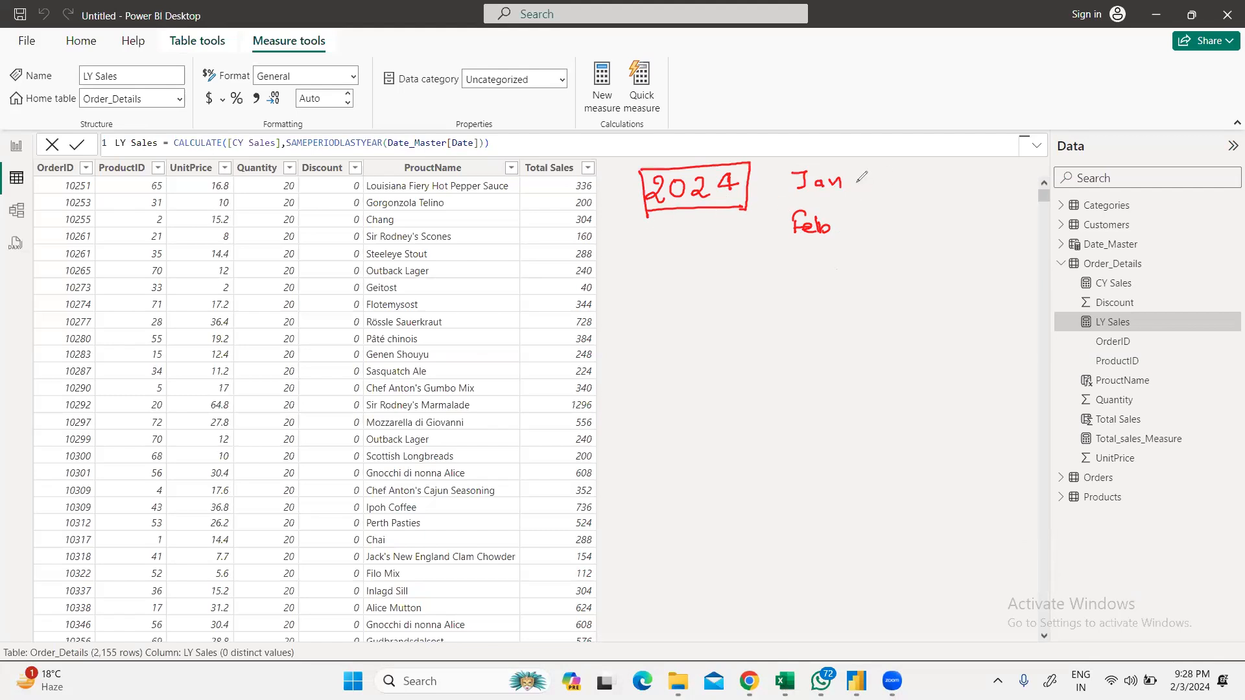
{"action": "mouse_move", "coordinate": [850, 184]}
{"action": "left_mouse_down"}
{"action": "mouse_move", "coordinate": [879, 191]}
{"action": "mouse_move", "coordinate": [906, 177]}
{"action": "left_mouse_up"}
{"action": "mouse_move", "coordinate": [926, 173]}
{"action": "left_mouse_down"}
{"action": "mouse_move", "coordinate": [867, 183]}
{"action": "mouse_move", "coordinate": [854, 222]}
{"action": "mouse_move", "coordinate": [869, 232]}
{"action": "mouse_move", "coordinate": [923, 211]}
{"action": "left_mouse_up"}
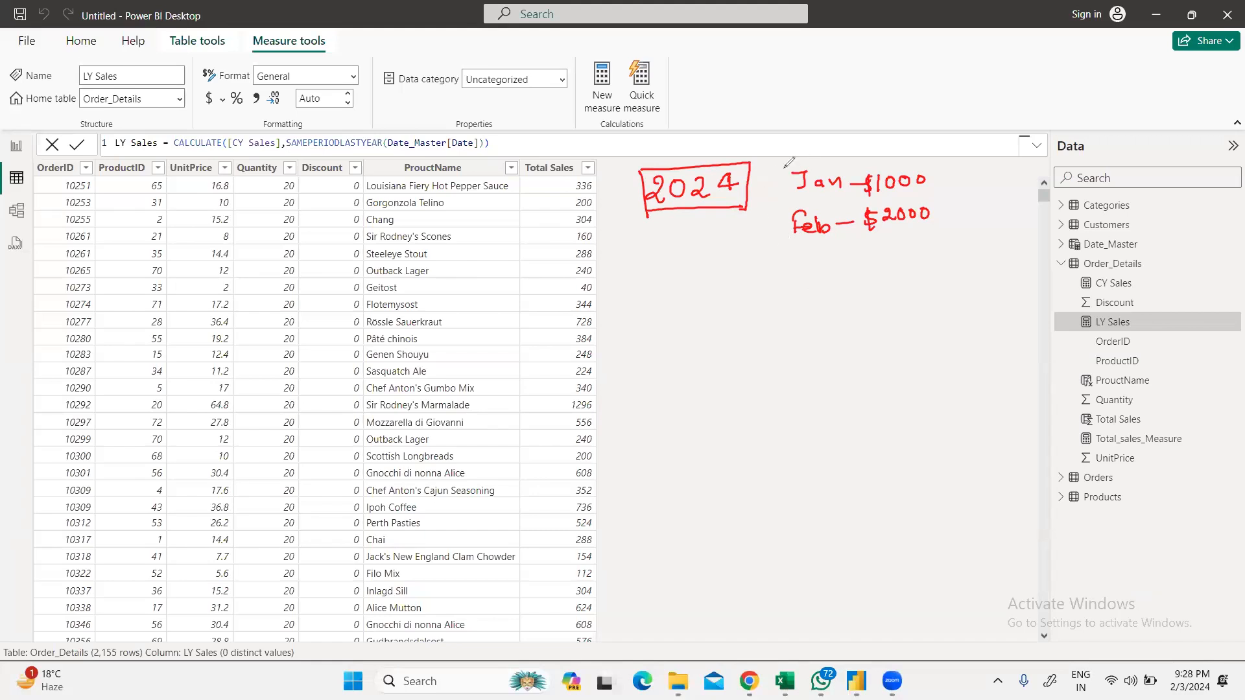
{"action": "mouse_move", "coordinate": [918, 194]}
{"action": "left_mouse_down"}
{"action": "mouse_move", "coordinate": [945, 196]}
{"action": "mouse_move", "coordinate": [962, 173]}
{"action": "mouse_move", "coordinate": [961, 215]}
{"action": "mouse_move", "coordinate": [996, 199]}
{"action": "left_mouse_up"}
{"action": "left_click_drag", "start_coordinate": [1010, 195], "coordinate": [1004, 219]}
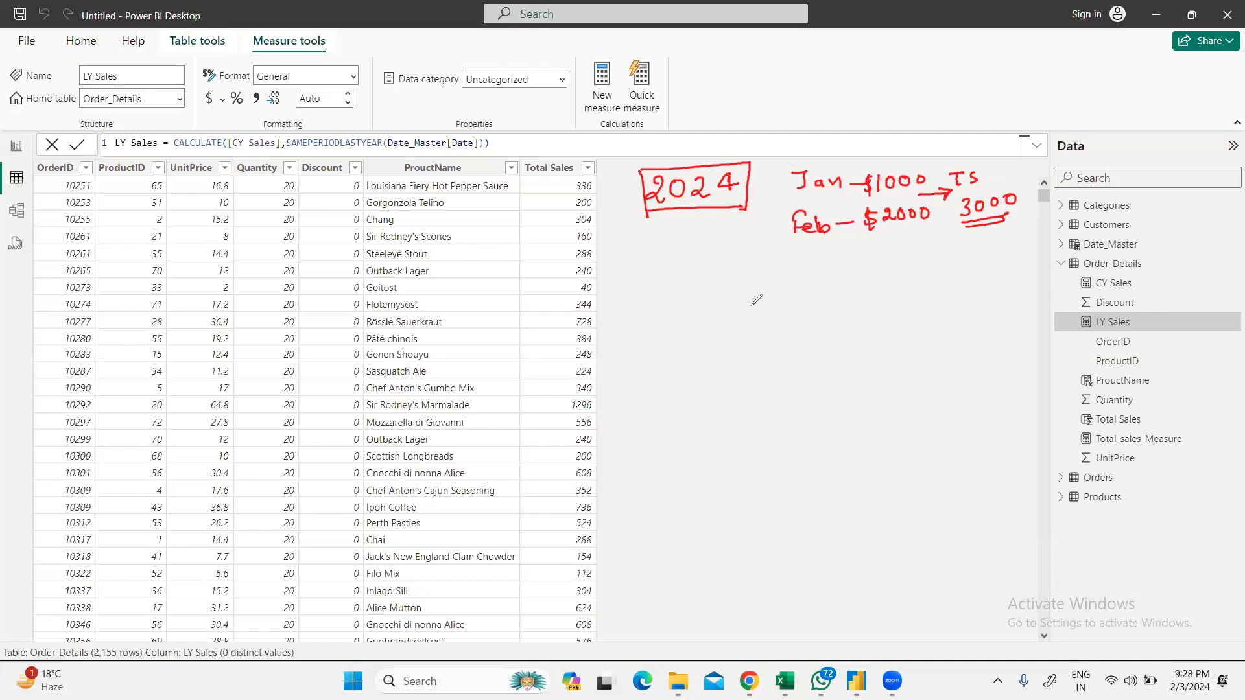
Step: Add 01 before Jan and Feb in the handwritten example, circle 3000, and label the columns Date and total_sales
{"action": "left_click_drag", "start_coordinate": [771, 179], "coordinate": [777, 192]}
{"action": "left_click_drag", "start_coordinate": [786, 170], "coordinate": [786, 195]}
{"action": "left_click_drag", "start_coordinate": [783, 213], "coordinate": [782, 240]}
{"action": "mouse_move", "coordinate": [1020, 189]}
{"action": "left_mouse_down"}
{"action": "mouse_move", "coordinate": [995, 183]}
{"action": "mouse_move", "coordinate": [950, 214]}
{"action": "mouse_move", "coordinate": [1024, 208]}
{"action": "mouse_move", "coordinate": [1022, 192]}
{"action": "left_mouse_up"}
{"action": "mouse_move", "coordinate": [766, 254]}
{"action": "left_mouse_down"}
{"action": "mouse_move", "coordinate": [767, 273]}
{"action": "mouse_move", "coordinate": [805, 248]}
{"action": "mouse_move", "coordinate": [818, 267]}
{"action": "mouse_move", "coordinate": [807, 278]}
{"action": "left_mouse_up"}
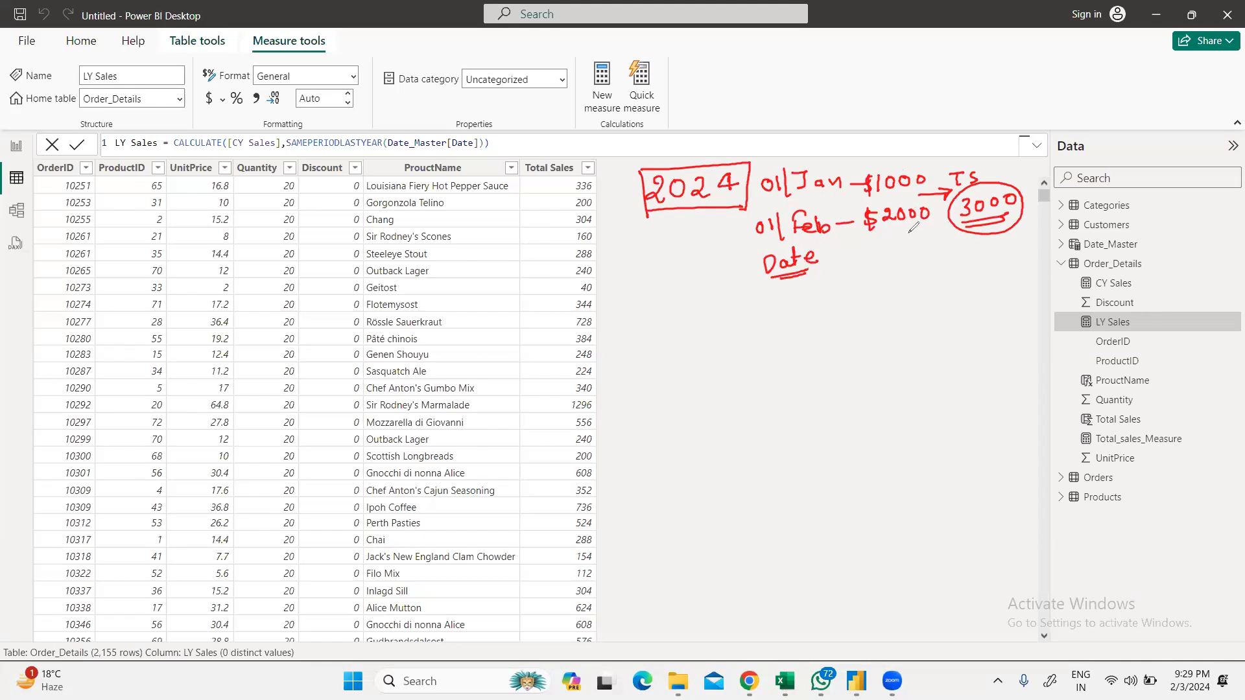
{"action": "left_click_drag", "start_coordinate": [884, 240], "coordinate": [985, 245]}
{"action": "left_click_drag", "start_coordinate": [869, 273], "coordinate": [975, 256]}
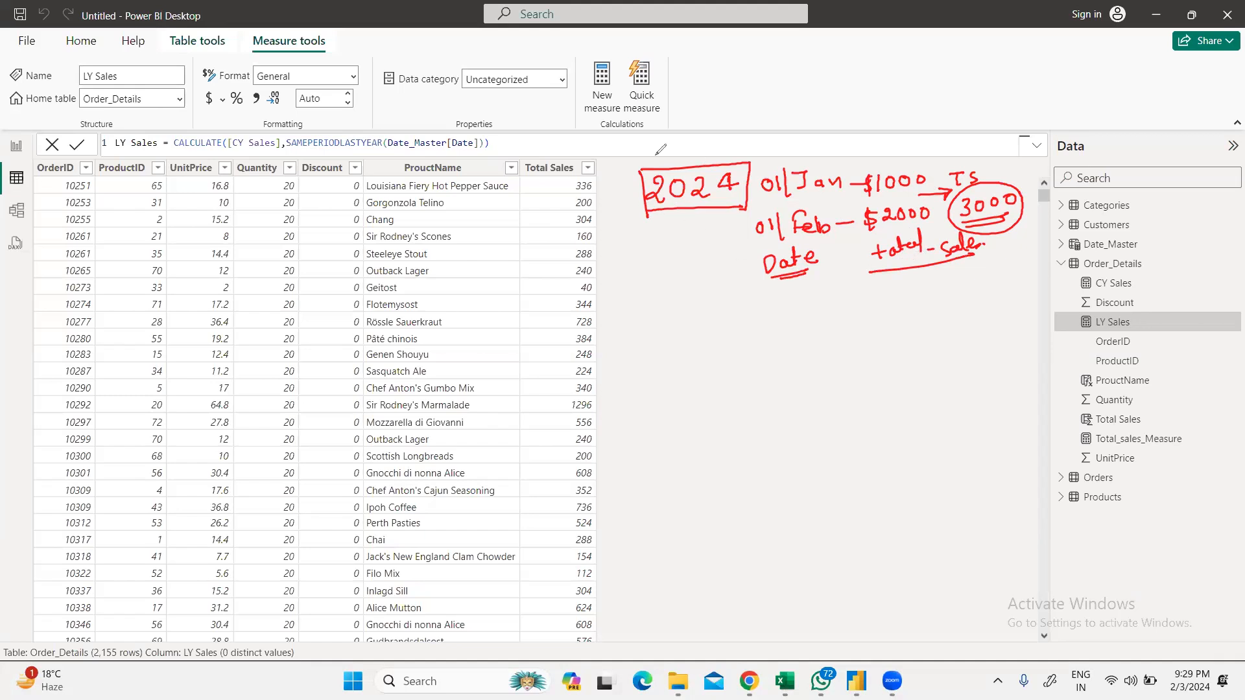
Step: Link 2024 to a handwritten "Last Year (12 month)" note and bracket 01/Jan/2023 to 31/Jan/2023 as 4000
{"action": "mouse_move", "coordinate": [647, 215]}
{"action": "left_mouse_down"}
{"action": "mouse_move", "coordinate": [624, 251]}
{"action": "mouse_move", "coordinate": [665, 320]}
{"action": "mouse_move", "coordinate": [714, 292]}
{"action": "mouse_move", "coordinate": [731, 318]}
{"action": "mouse_move", "coordinate": [775, 300]}
{"action": "left_mouse_up"}
{"action": "mouse_move", "coordinate": [659, 340]}
{"action": "left_mouse_down"}
{"action": "mouse_move", "coordinate": [921, 297]}
{"action": "mouse_move", "coordinate": [914, 320]}
{"action": "left_mouse_up"}
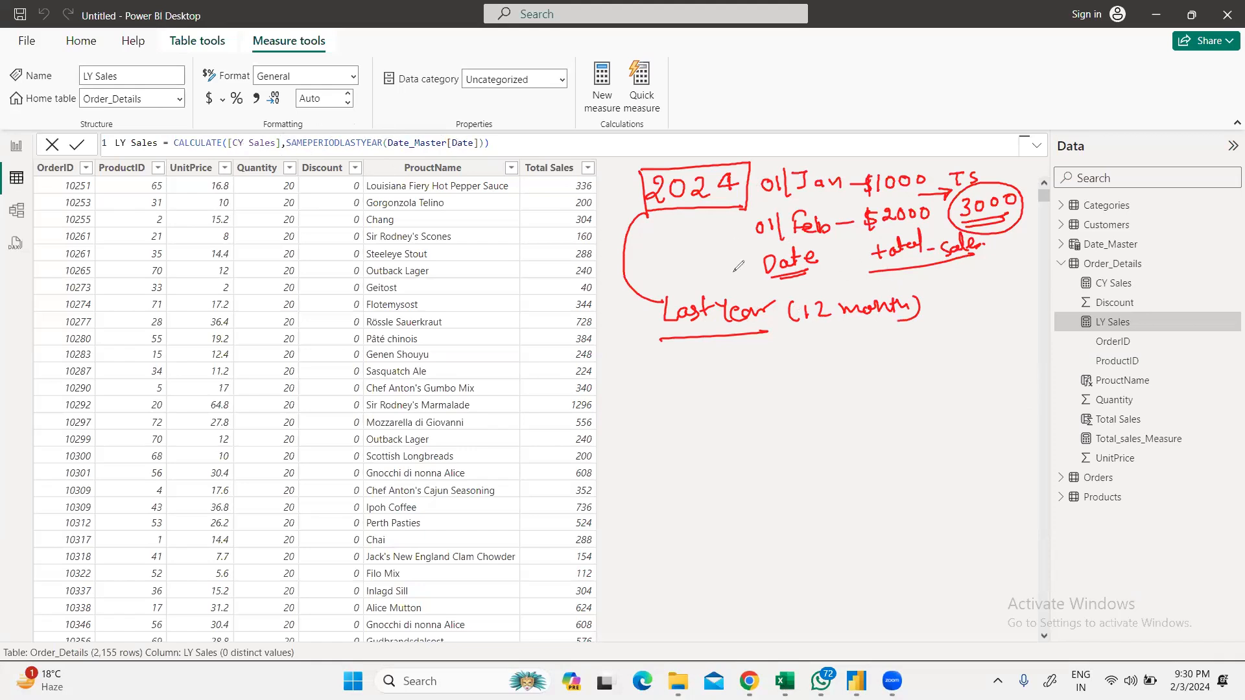
{"action": "left_click_drag", "start_coordinate": [736, 362], "coordinate": [755, 393]}
{"action": "left_click_drag", "start_coordinate": [763, 366], "coordinate": [774, 366]}
{"action": "mouse_move", "coordinate": [768, 367]}
{"action": "left_mouse_down"}
{"action": "mouse_move", "coordinate": [808, 394]}
{"action": "mouse_move", "coordinate": [826, 356]}
{"action": "mouse_move", "coordinate": [846, 373]}
{"action": "left_mouse_up"}
{"action": "left_click_drag", "start_coordinate": [849, 355], "coordinate": [849, 373]}
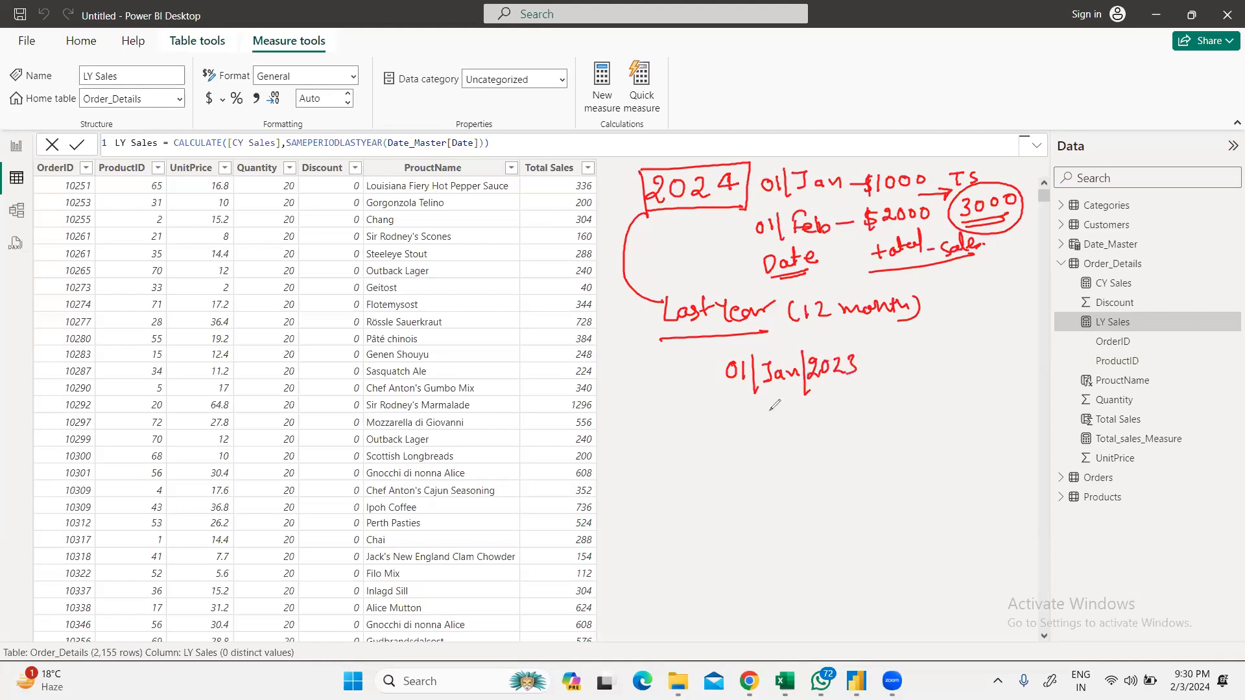
{"action": "mouse_move", "coordinate": [740, 404]}
{"action": "left_mouse_down"}
{"action": "mouse_move", "coordinate": [746, 423]}
{"action": "mouse_move", "coordinate": [726, 452]}
{"action": "mouse_move", "coordinate": [746, 434]}
{"action": "mouse_move", "coordinate": [810, 445]}
{"action": "mouse_move", "coordinate": [835, 416]}
{"action": "mouse_move", "coordinate": [859, 420]}
{"action": "left_mouse_up"}
{"action": "mouse_move", "coordinate": [867, 358]}
{"action": "left_mouse_down"}
{"action": "mouse_move", "coordinate": [871, 404]}
{"action": "mouse_move", "coordinate": [899, 377]}
{"action": "left_mouse_up"}
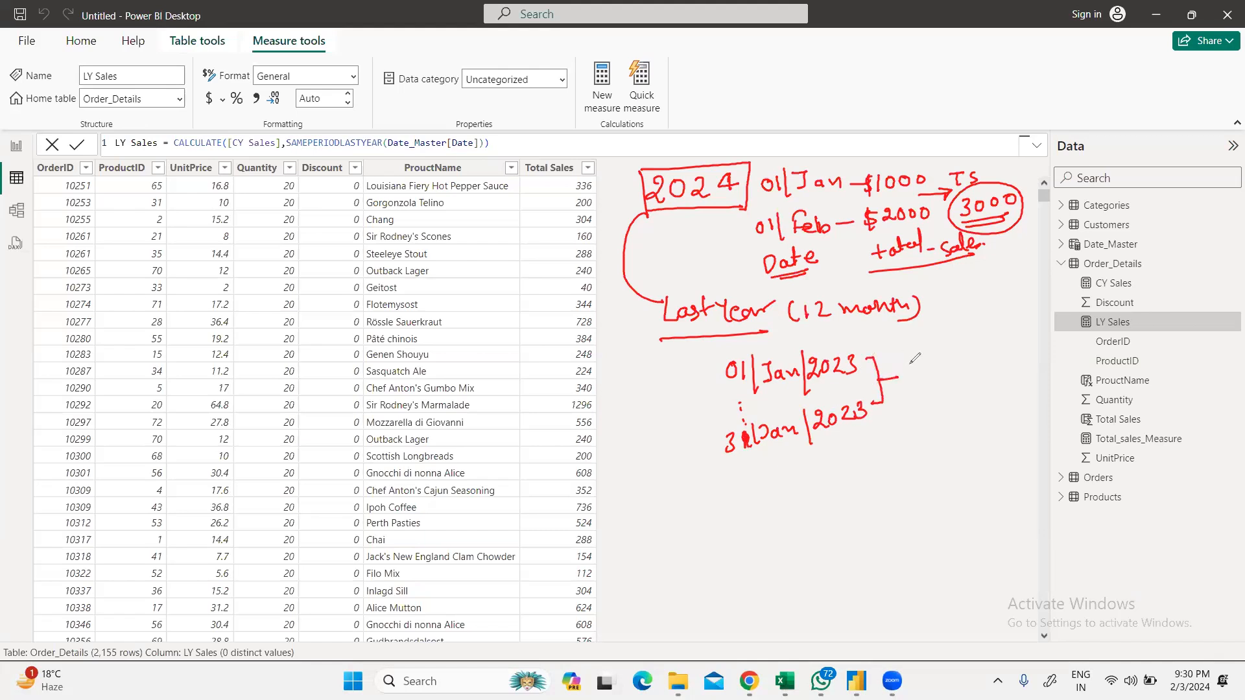
{"action": "mouse_move", "coordinate": [908, 356]}
{"action": "left_mouse_down"}
{"action": "mouse_move", "coordinate": [904, 375]}
{"action": "mouse_move", "coordinate": [946, 364]}
{"action": "left_mouse_up"}
Step: Handwrite the range 01 to 28 February 2023 with $1000 and bracket both months into a total of 5000
{"action": "mouse_move", "coordinate": [737, 482]}
{"action": "left_mouse_down"}
{"action": "mouse_move", "coordinate": [736, 494]}
{"action": "mouse_move", "coordinate": [725, 486]}
{"action": "mouse_move", "coordinate": [755, 498]}
{"action": "mouse_move", "coordinate": [769, 474]}
{"action": "left_mouse_up"}
{"action": "mouse_move", "coordinate": [769, 473]}
{"action": "left_mouse_down"}
{"action": "mouse_move", "coordinate": [781, 470]}
{"action": "mouse_move", "coordinate": [777, 482]}
{"action": "left_mouse_up"}
{"action": "left_click_drag", "start_coordinate": [779, 482], "coordinate": [803, 485]}
{"action": "mouse_move", "coordinate": [811, 468]}
{"action": "left_mouse_down"}
{"action": "mouse_move", "coordinate": [807, 493]}
{"action": "mouse_move", "coordinate": [841, 463]}
{"action": "mouse_move", "coordinate": [860, 473]}
{"action": "left_mouse_up"}
{"action": "left_click", "coordinate": [751, 505]}
{"action": "left_click", "coordinate": [753, 513]}
{"action": "left_click", "coordinate": [757, 523]}
{"action": "left_click", "coordinate": [758, 532]}
{"action": "left_click", "coordinate": [759, 539]}
{"action": "mouse_move", "coordinate": [736, 553]}
{"action": "left_mouse_down"}
{"action": "mouse_move", "coordinate": [747, 568]}
{"action": "mouse_move", "coordinate": [760, 550]}
{"action": "mouse_move", "coordinate": [773, 571]}
{"action": "left_mouse_up"}
{"action": "mouse_move", "coordinate": [780, 551]}
{"action": "left_mouse_down"}
{"action": "mouse_move", "coordinate": [790, 533]}
{"action": "mouse_move", "coordinate": [810, 557]}
{"action": "mouse_move", "coordinate": [840, 545]}
{"action": "mouse_move", "coordinate": [838, 529]}
{"action": "mouse_move", "coordinate": [855, 538]}
{"action": "left_mouse_up"}
{"action": "left_click_drag", "start_coordinate": [857, 524], "coordinate": [858, 539]}
{"action": "left_click_drag", "start_coordinate": [884, 460], "coordinate": [878, 528]}
{"action": "mouse_move", "coordinate": [895, 490]}
{"action": "left_mouse_down"}
{"action": "mouse_move", "coordinate": [918, 495]}
{"action": "mouse_move", "coordinate": [962, 465]}
{"action": "left_mouse_up"}
{"action": "left_click_drag", "start_coordinate": [960, 366], "coordinate": [978, 458]}
{"action": "mouse_move", "coordinate": [979, 412]}
{"action": "left_mouse_down"}
{"action": "mouse_move", "coordinate": [1033, 382]}
{"action": "mouse_move", "coordinate": [1040, 403]}
{"action": "left_mouse_up"}
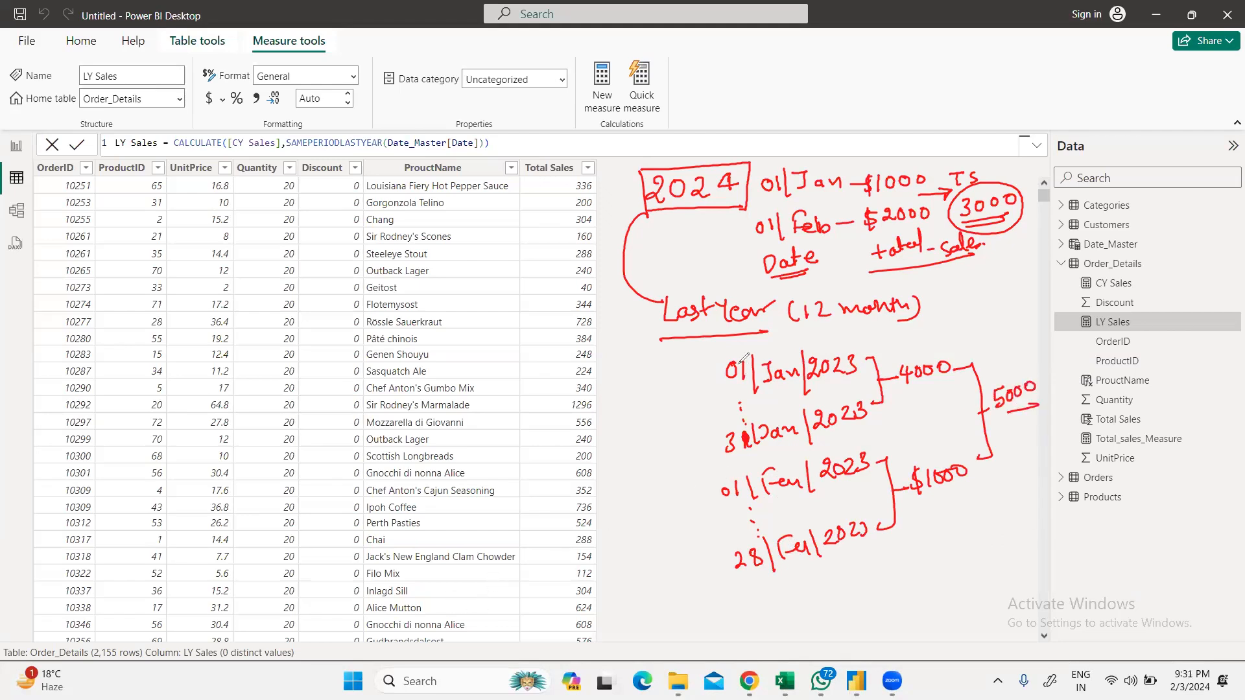
Step: Bracket the 2023 and 2024 dates, and mark SAMEPERIODLASTYEAR and CY Sales in the formula with underlines and a connecting arrow
{"action": "mouse_move", "coordinate": [723, 359]}
{"action": "left_mouse_down"}
{"action": "mouse_move", "coordinate": [722, 599]}
{"action": "mouse_move", "coordinate": [761, 587]}
{"action": "left_mouse_up"}
{"action": "mouse_move", "coordinate": [799, 162]}
{"action": "left_mouse_down"}
{"action": "mouse_move", "coordinate": [750, 207]}
{"action": "mouse_move", "coordinate": [750, 279]}
{"action": "mouse_move", "coordinate": [811, 278]}
{"action": "left_mouse_up"}
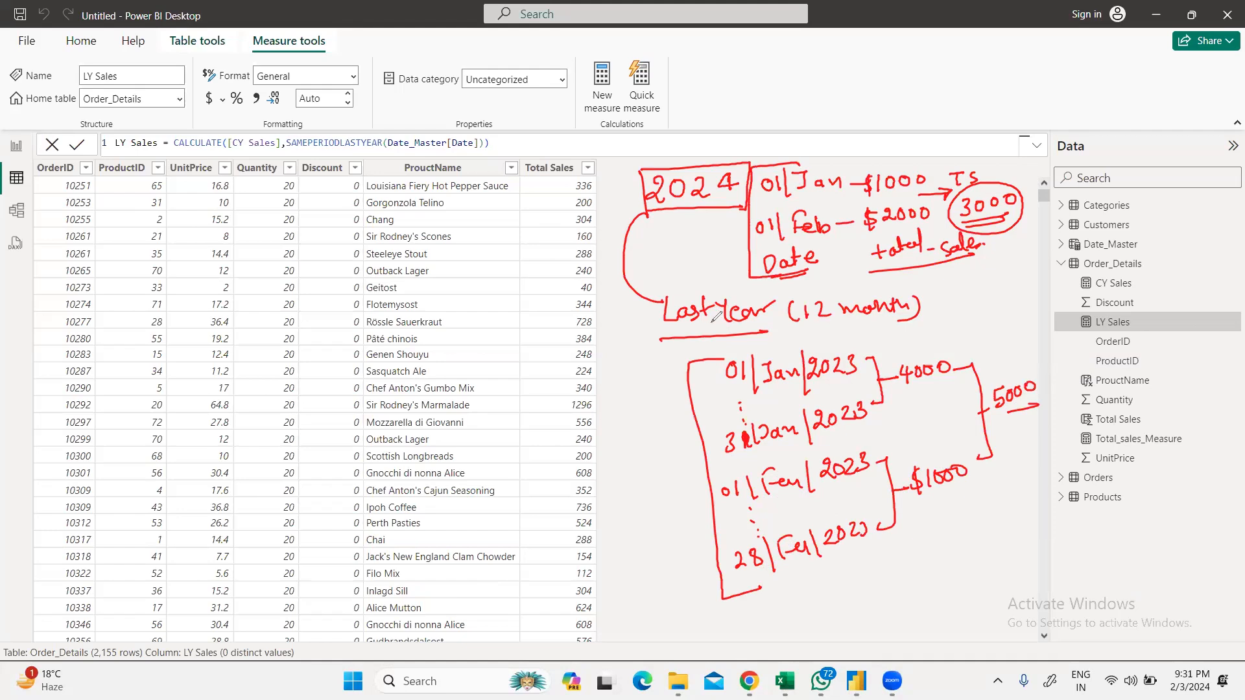
{"action": "left_click_drag", "start_coordinate": [505, 141], "coordinate": [530, 137]}
{"action": "mouse_move", "coordinate": [272, 109]}
{"action": "left_mouse_down"}
{"action": "mouse_move", "coordinate": [338, 128]}
{"action": "mouse_move", "coordinate": [250, 134]}
{"action": "mouse_move", "coordinate": [262, 129]}
{"action": "left_mouse_up"}
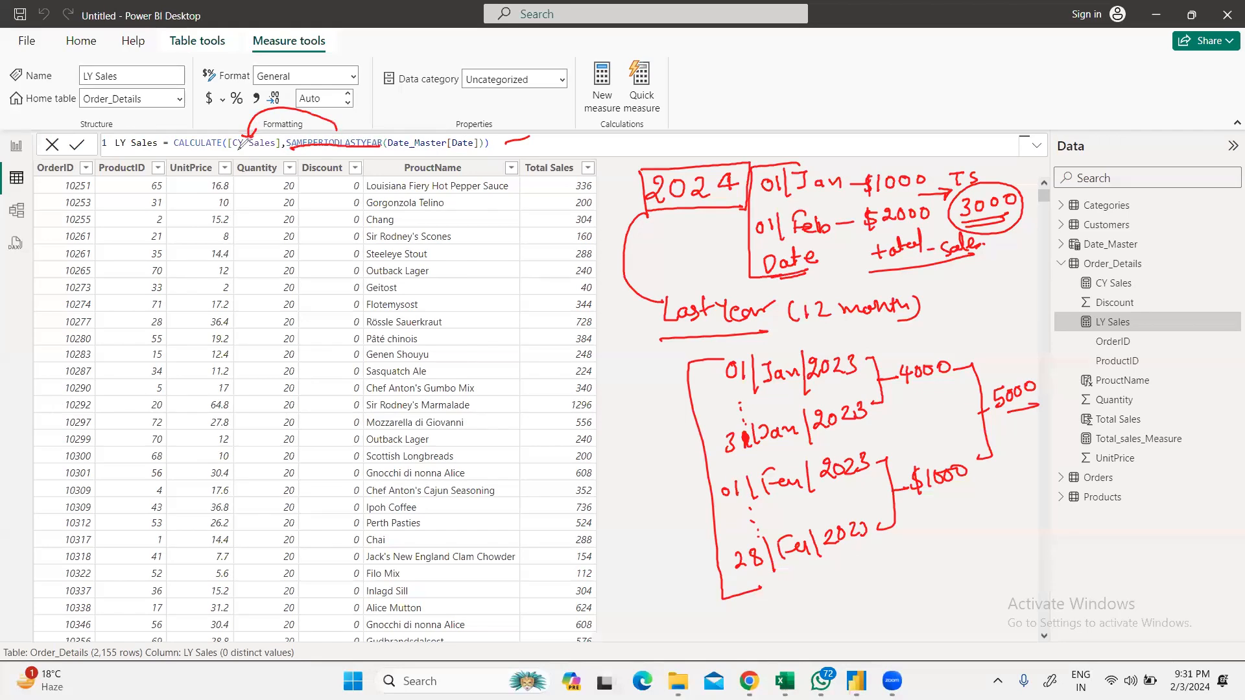
{"action": "left_click_drag", "start_coordinate": [240, 148], "coordinate": [273, 149]}
Step: Draw a circled 6 beside both the 2024 and 2023 examples and box the "12 month" note
{"action": "left_click_drag", "start_coordinate": [666, 223], "coordinate": [657, 239]}
{"action": "left_click_drag", "start_coordinate": [643, 228], "coordinate": [678, 218]}
{"action": "mouse_move", "coordinate": [668, 420]}
{"action": "left_mouse_down"}
{"action": "mouse_move", "coordinate": [655, 448]}
{"action": "mouse_move", "coordinate": [648, 415]}
{"action": "left_mouse_up"}
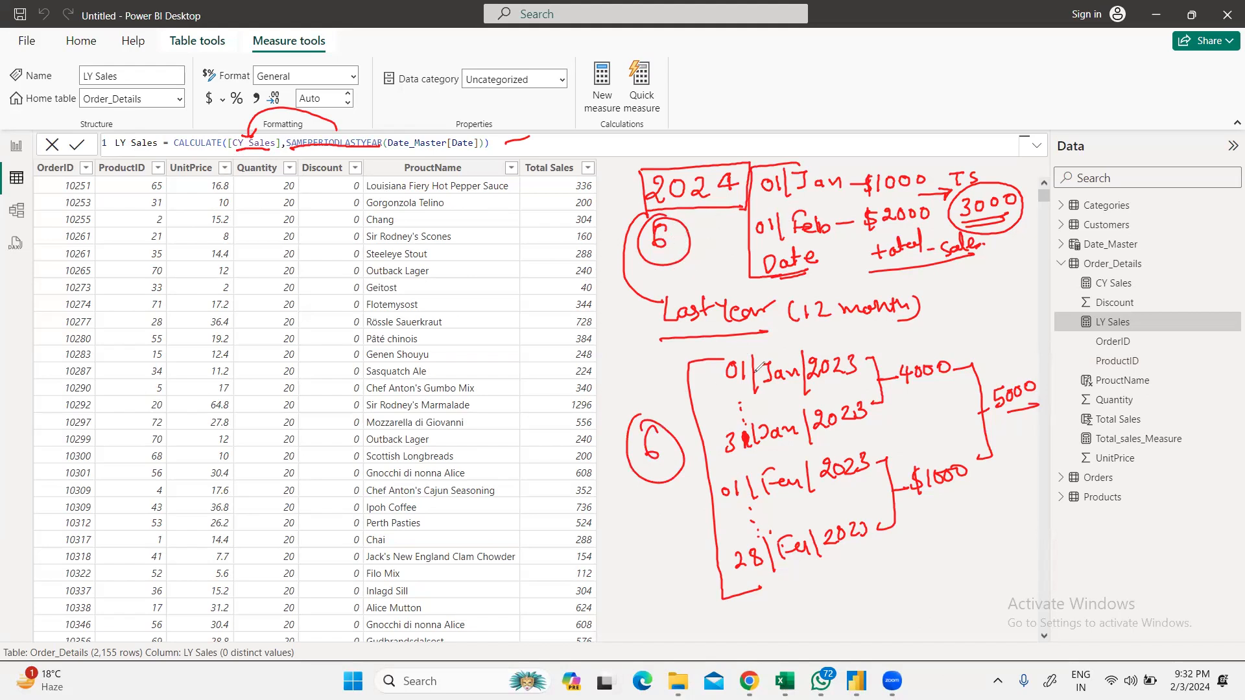
{"action": "mouse_move", "coordinate": [798, 324]}
{"action": "left_mouse_down"}
{"action": "mouse_move", "coordinate": [920, 317]}
{"action": "mouse_move", "coordinate": [882, 292]}
{"action": "mouse_move", "coordinate": [790, 316]}
{"action": "left_mouse_up"}
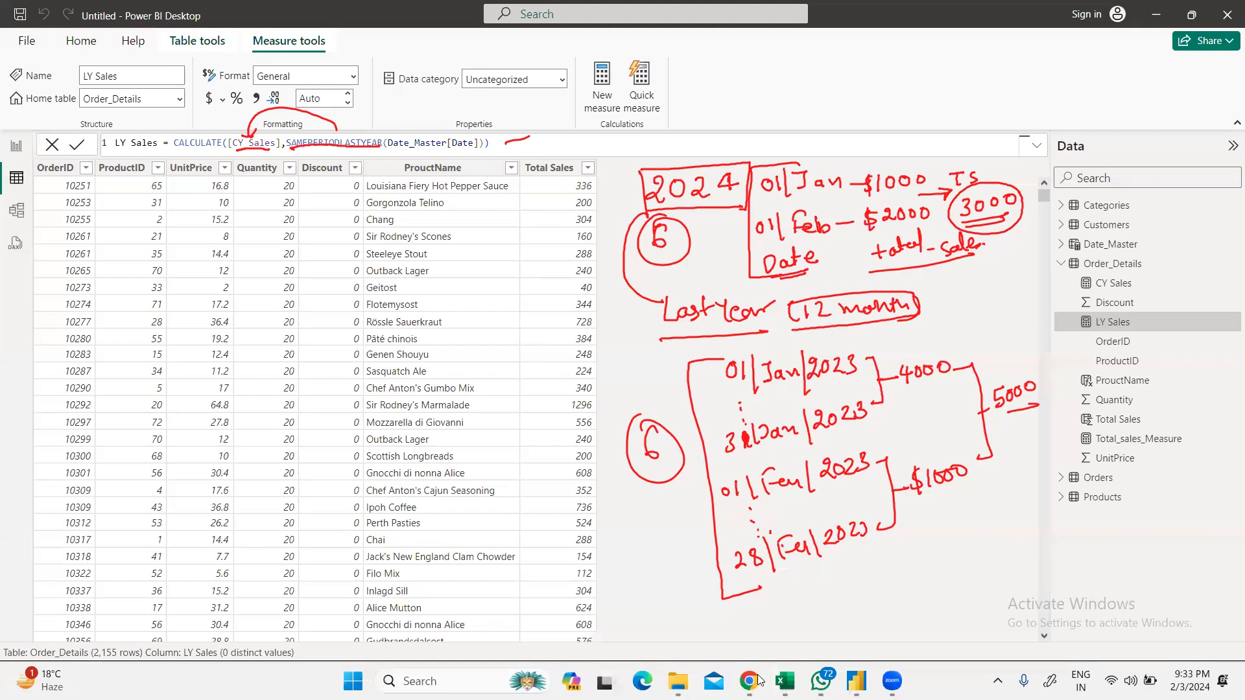
Step: Switch to the Chrome window showing DAX Formatter and open a new tab, clearing the handwritten annotations off the screen
{"action": "mouse_move", "coordinate": [749, 681]}
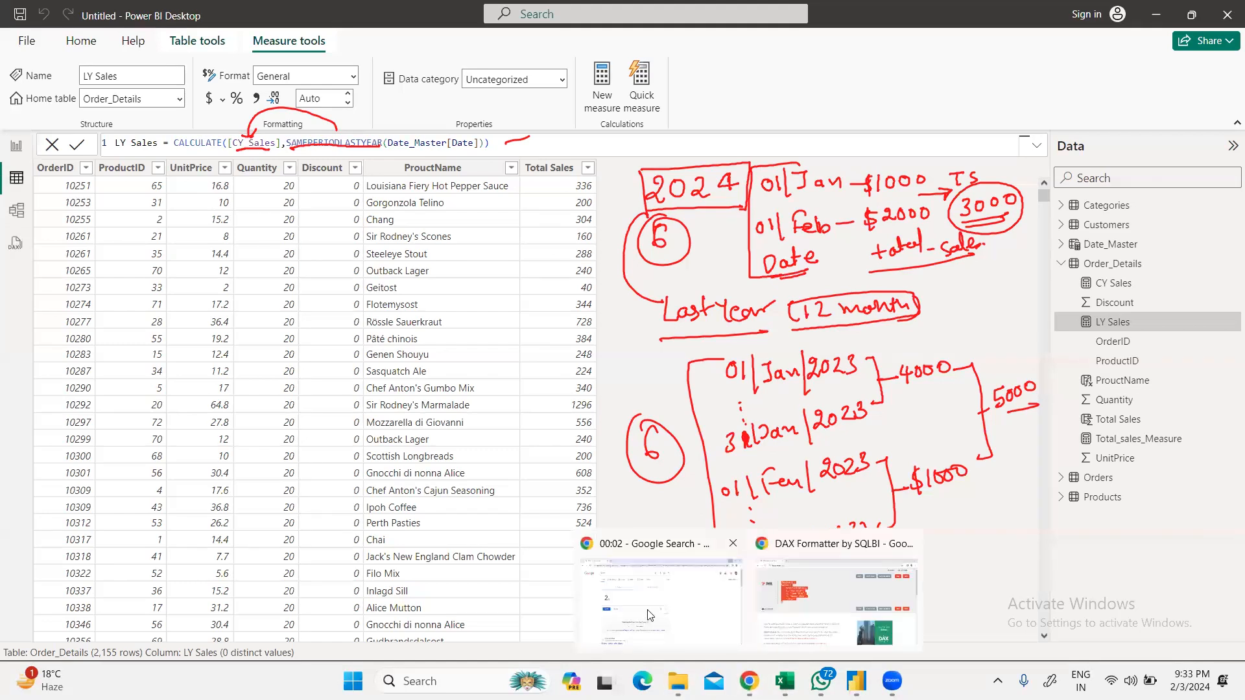
{"action": "left_click", "coordinate": [810, 595]}
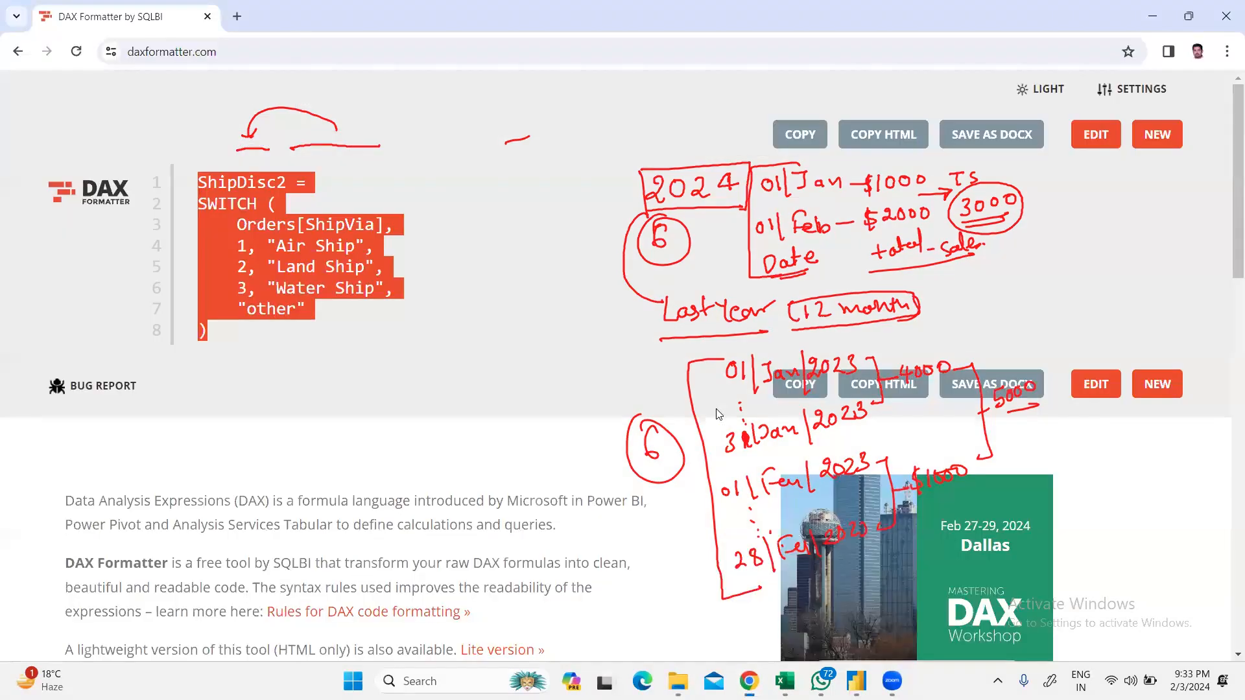
{"action": "left_click", "coordinate": [238, 14]}
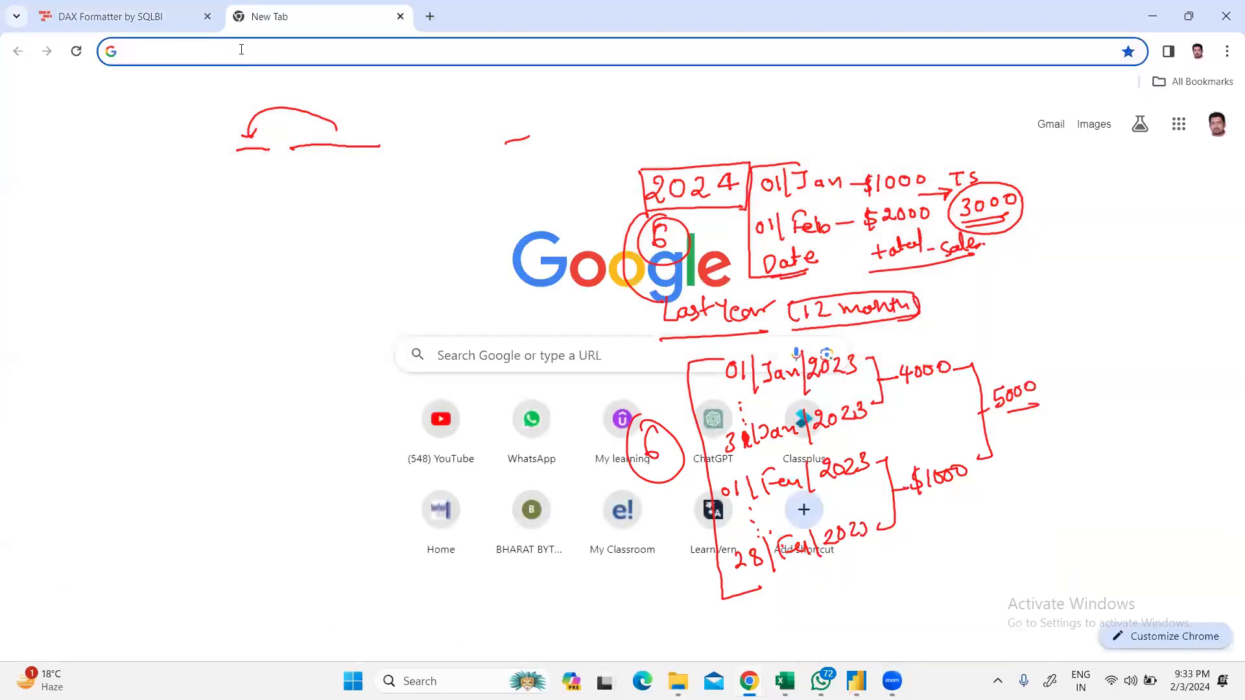
{"action": "left_click", "coordinate": [242, 50]}
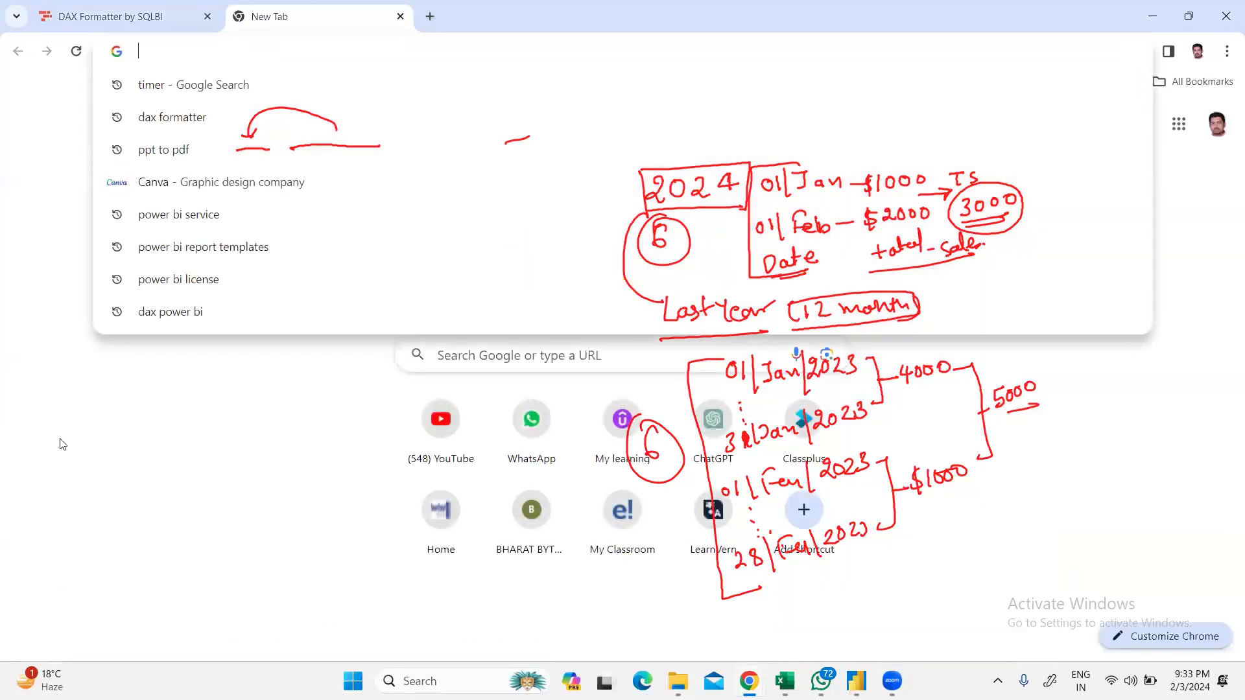
{"action": "key", "text": "Escape"}
{"action": "left_click", "coordinate": [292, 39]}
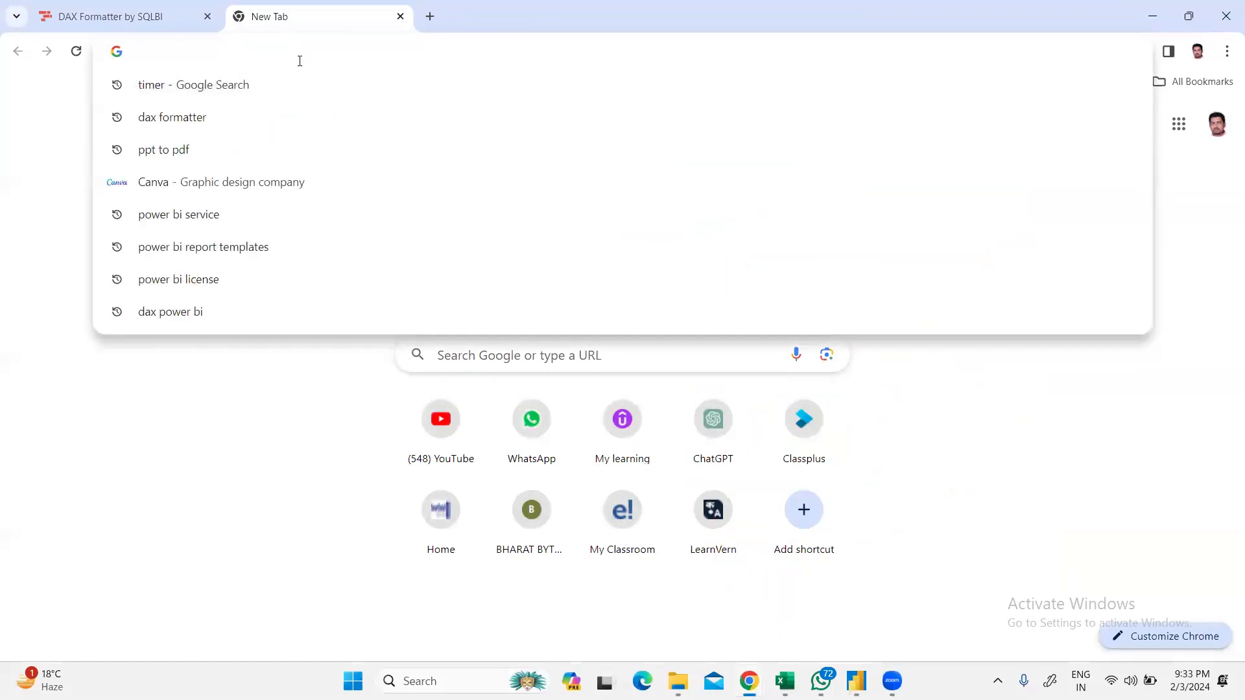
Step: Look up "dax function" and open the Microsoft Learn page for the DATE function (DAX)
{"action": "type", "text": "+"}
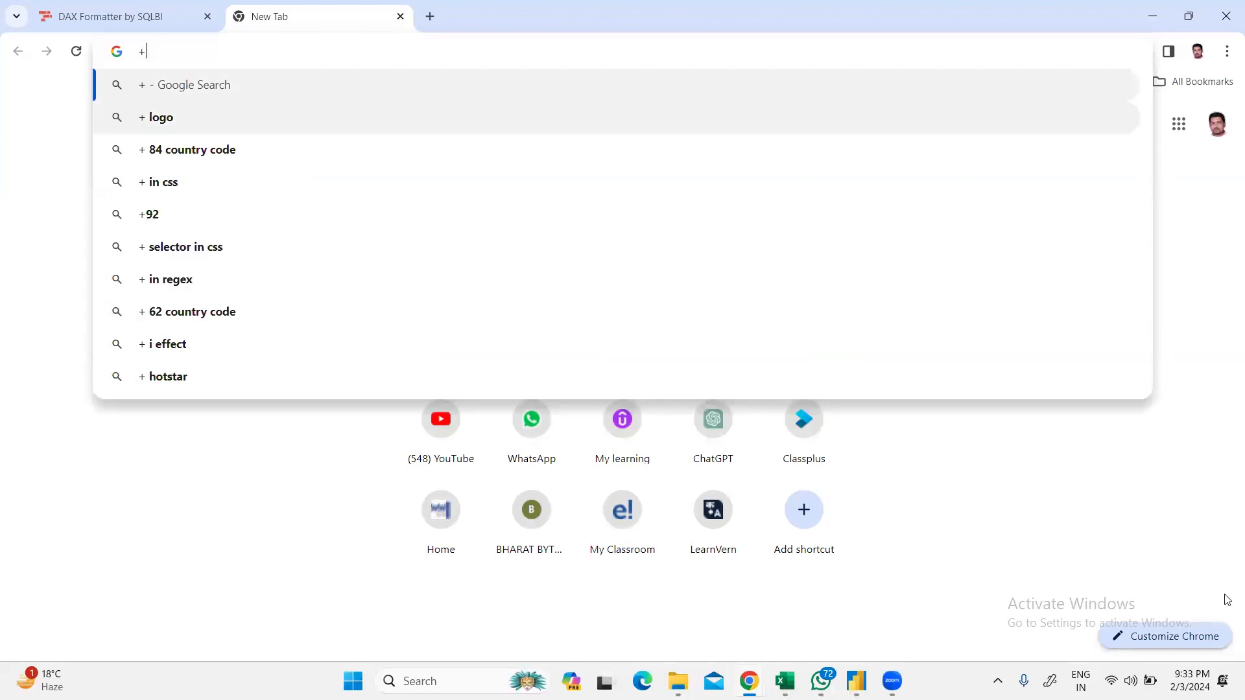
{"action": "key", "text": "BackSpace"}
{"action": "type", "text": "dax fun"}
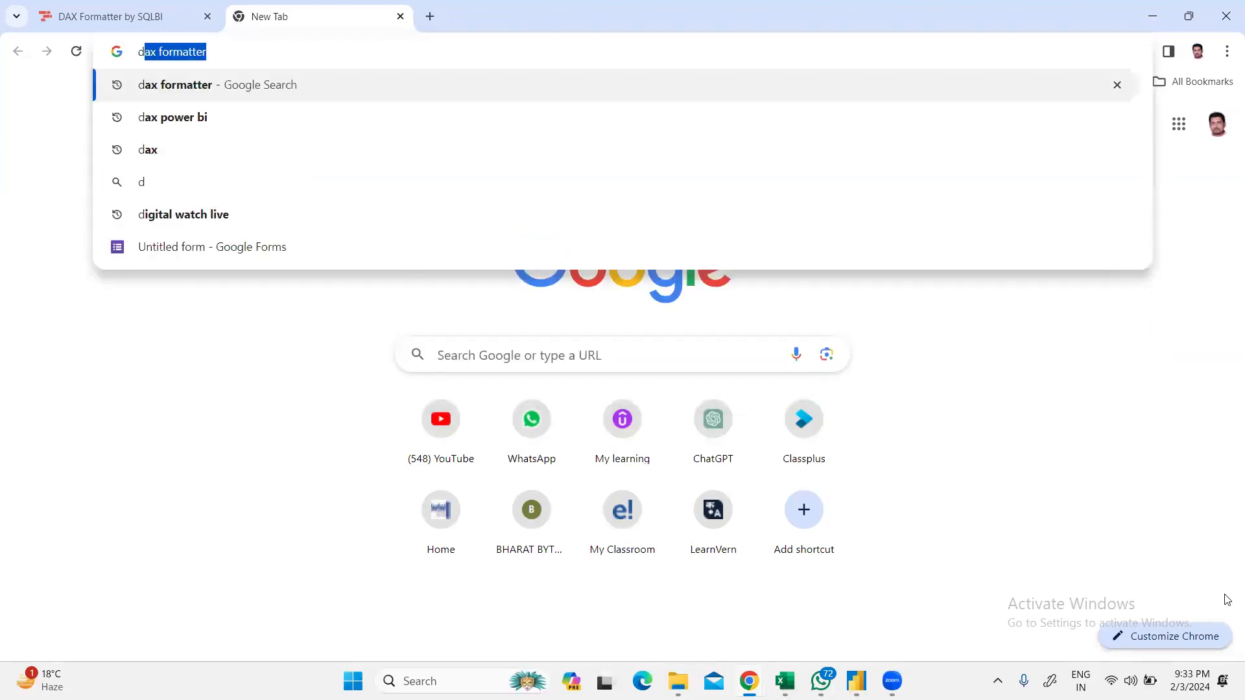
{"action": "type", "text": "ction"}
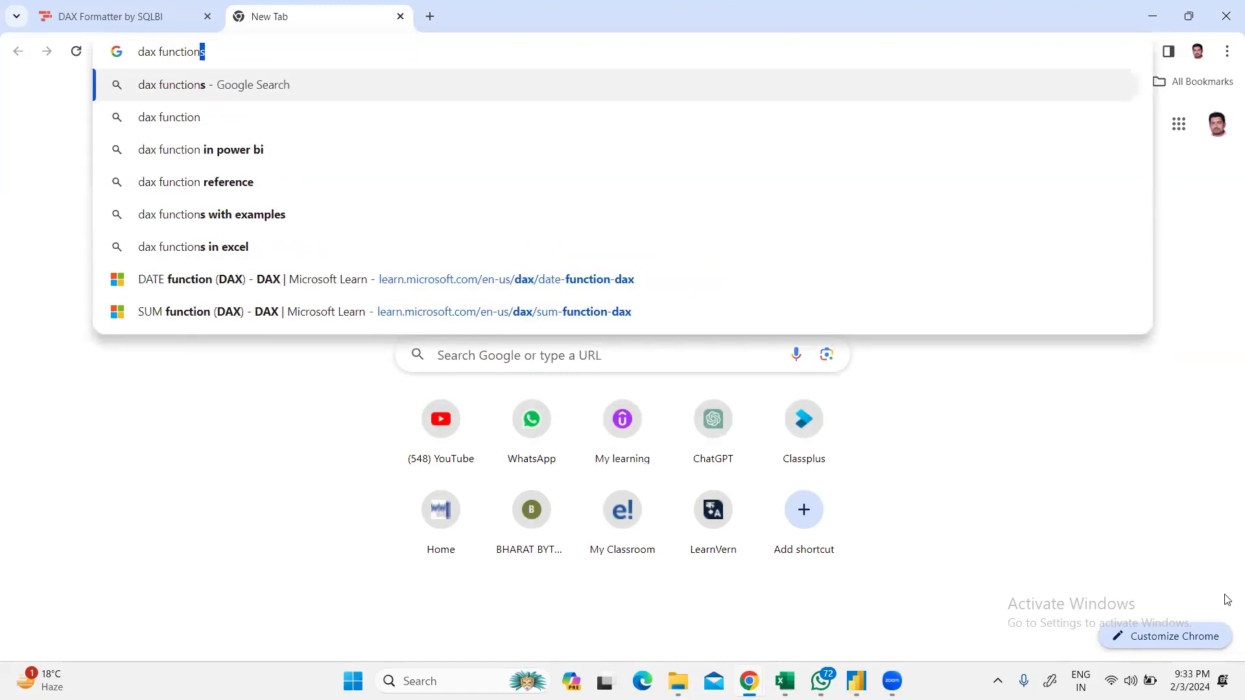
{"action": "key", "text": "Down"}
{"action": "key", "text": "Down"}
{"action": "key", "text": "Down"}
{"action": "key", "text": "Down"}
{"action": "key", "text": "Down"}
{"action": "key", "text": "Down"}
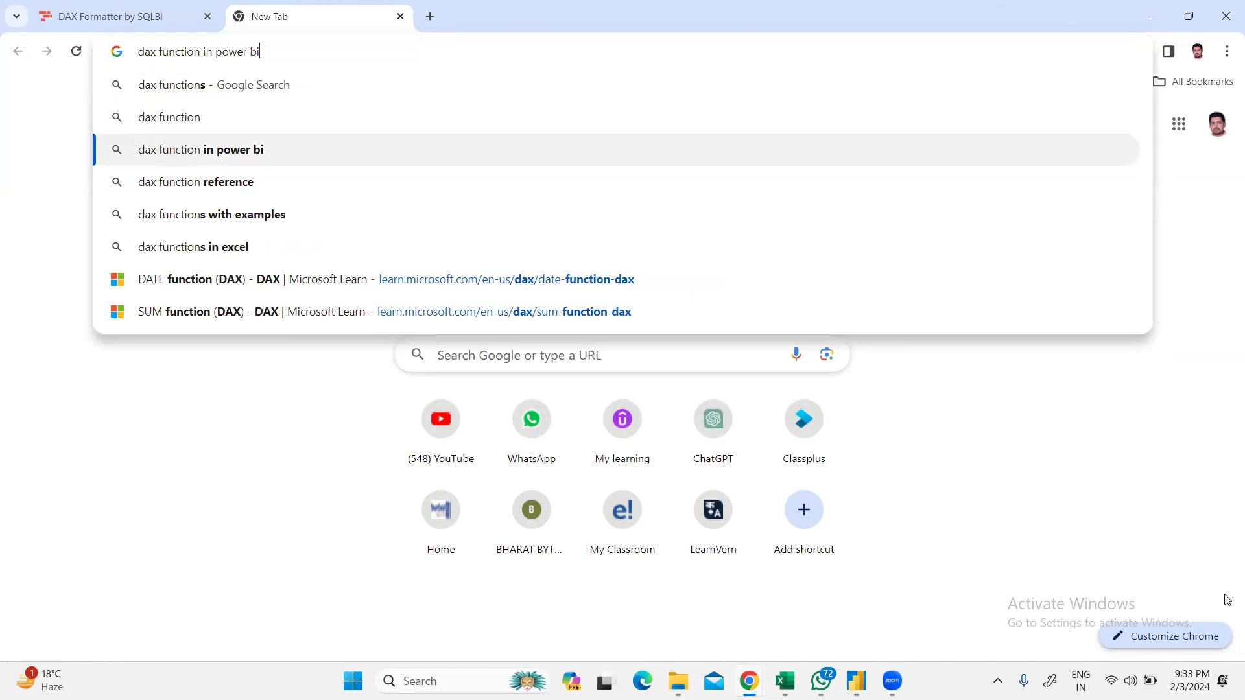
{"action": "key", "text": "Return"}
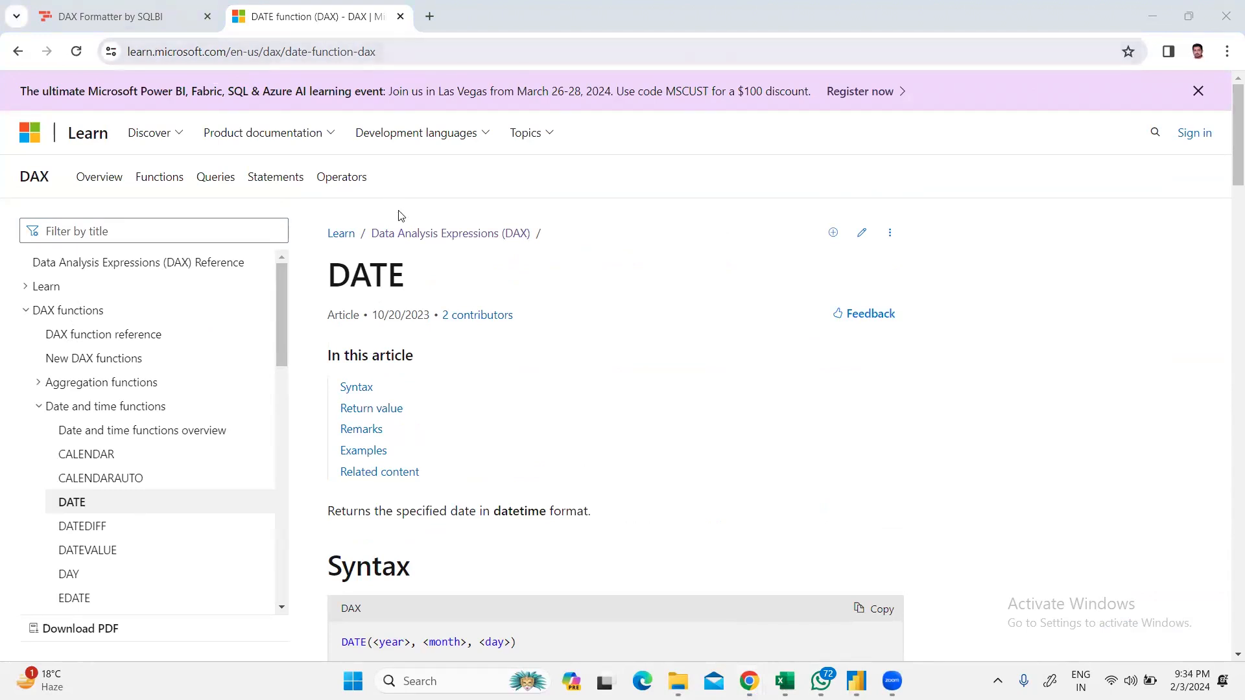
Step: Expand the Aggregation functions group in the DAX reference contents and look through its functions down to SUMX
{"action": "scroll", "coordinate": [281, 297], "scroll_direction": "down", "scroll_amount": 1}
{"action": "scroll", "coordinate": [282, 272], "scroll_direction": "up", "scroll_amount": 1}
{"action": "scroll", "coordinate": [281, 294], "scroll_direction": "down", "scroll_amount": 1}
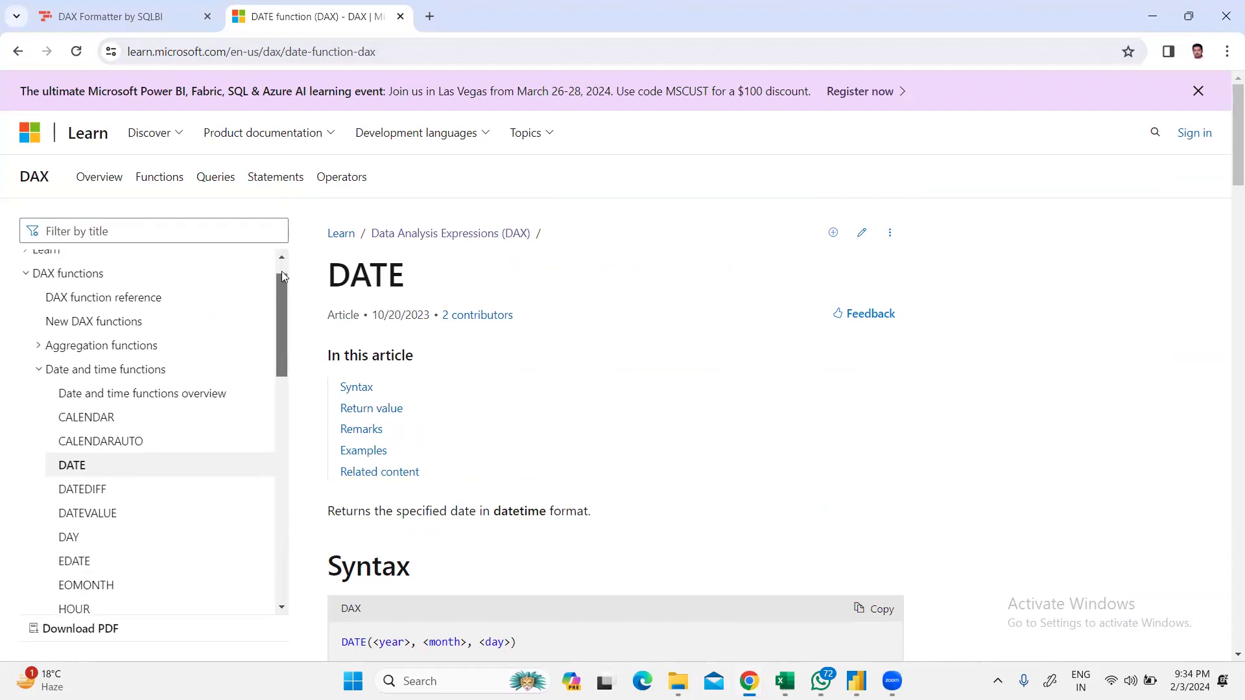
{"action": "scroll", "coordinate": [281, 278], "scroll_direction": "up", "scroll_amount": 1}
{"action": "scroll", "coordinate": [279, 279], "scroll_direction": "down", "scroll_amount": 1}
{"action": "scroll", "coordinate": [280, 260], "scroll_direction": "up", "scroll_amount": 1}
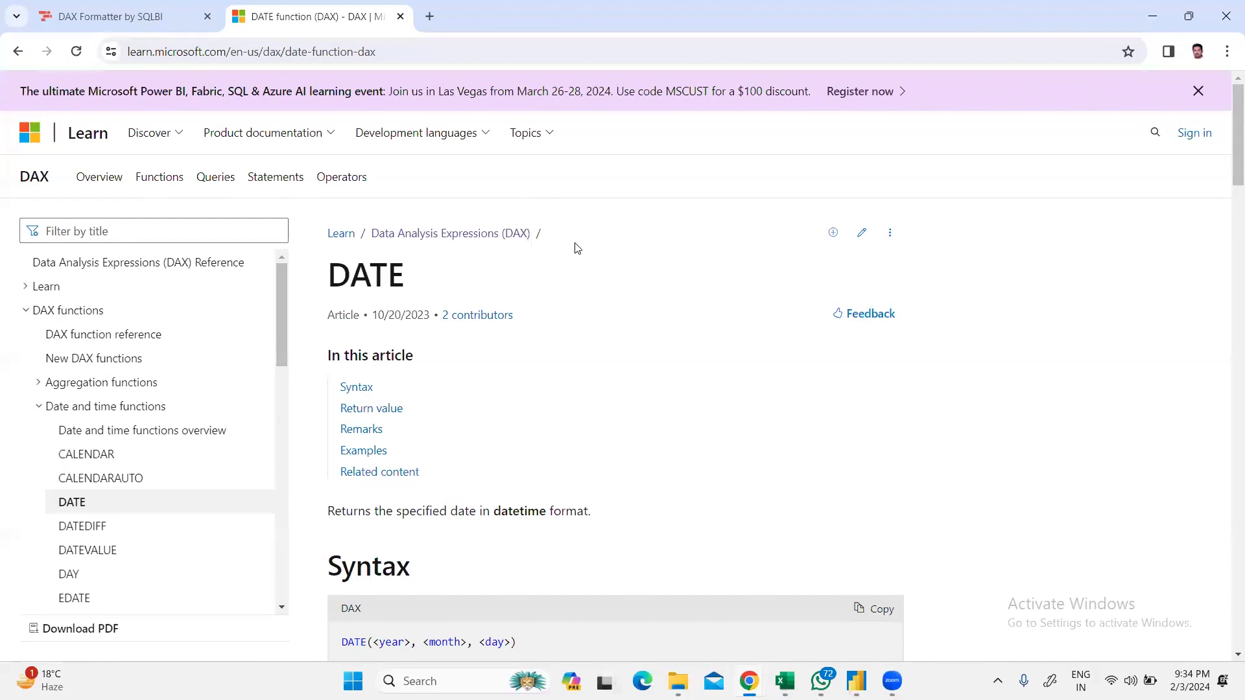
{"action": "scroll", "coordinate": [576, 247], "scroll_direction": "down", "scroll_amount": 2}
{"action": "scroll", "coordinate": [579, 227], "scroll_direction": "down", "scroll_amount": 1}
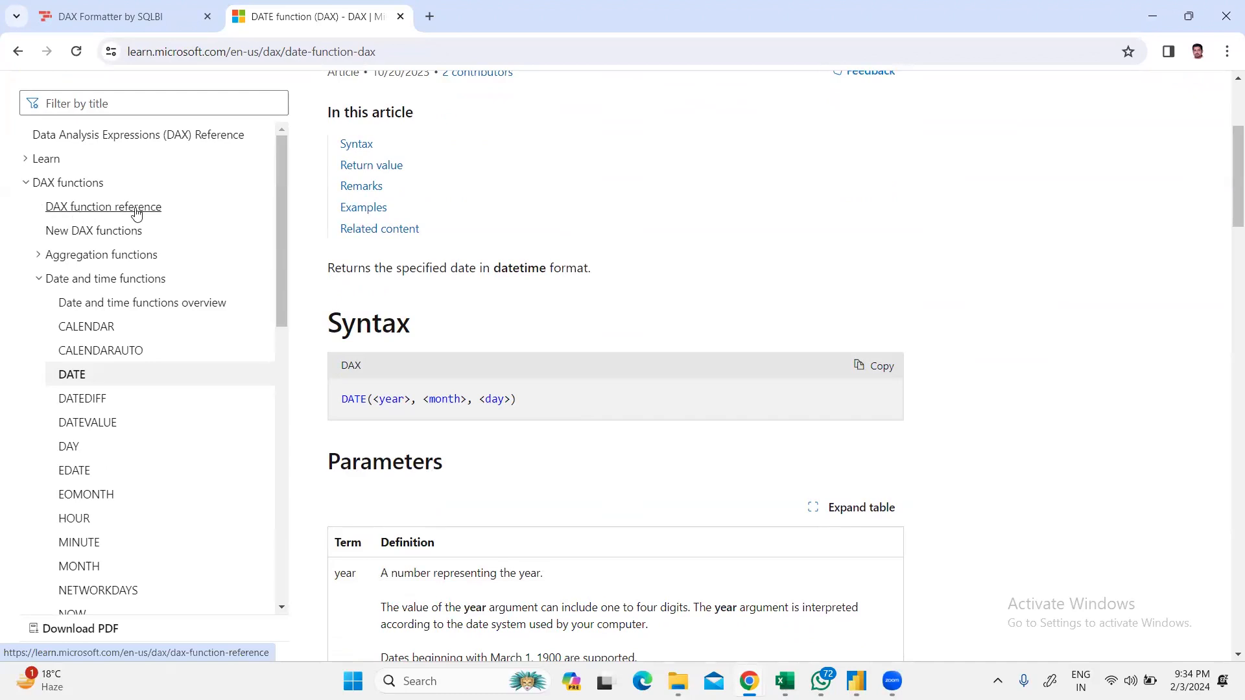
{"action": "left_click", "coordinate": [38, 256]}
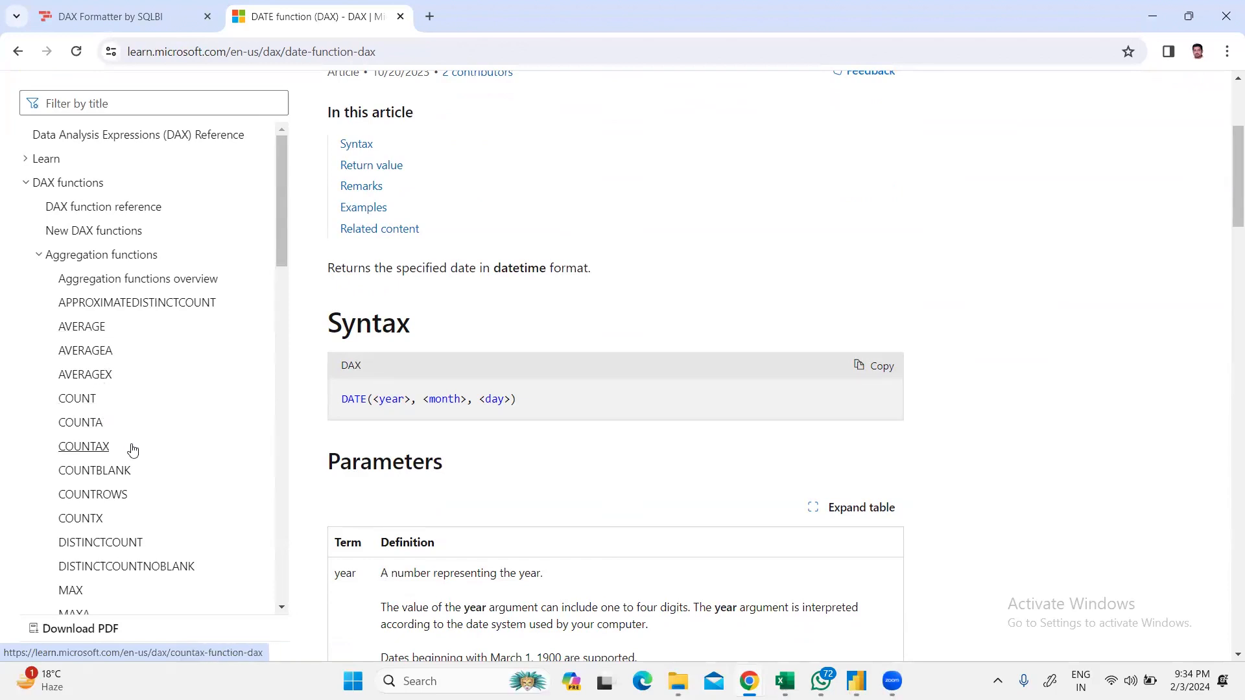
{"action": "scroll", "coordinate": [123, 434], "scroll_direction": "down", "scroll_amount": 4}
{"action": "scroll", "coordinate": [96, 395], "scroll_direction": "down", "scroll_amount": 3}
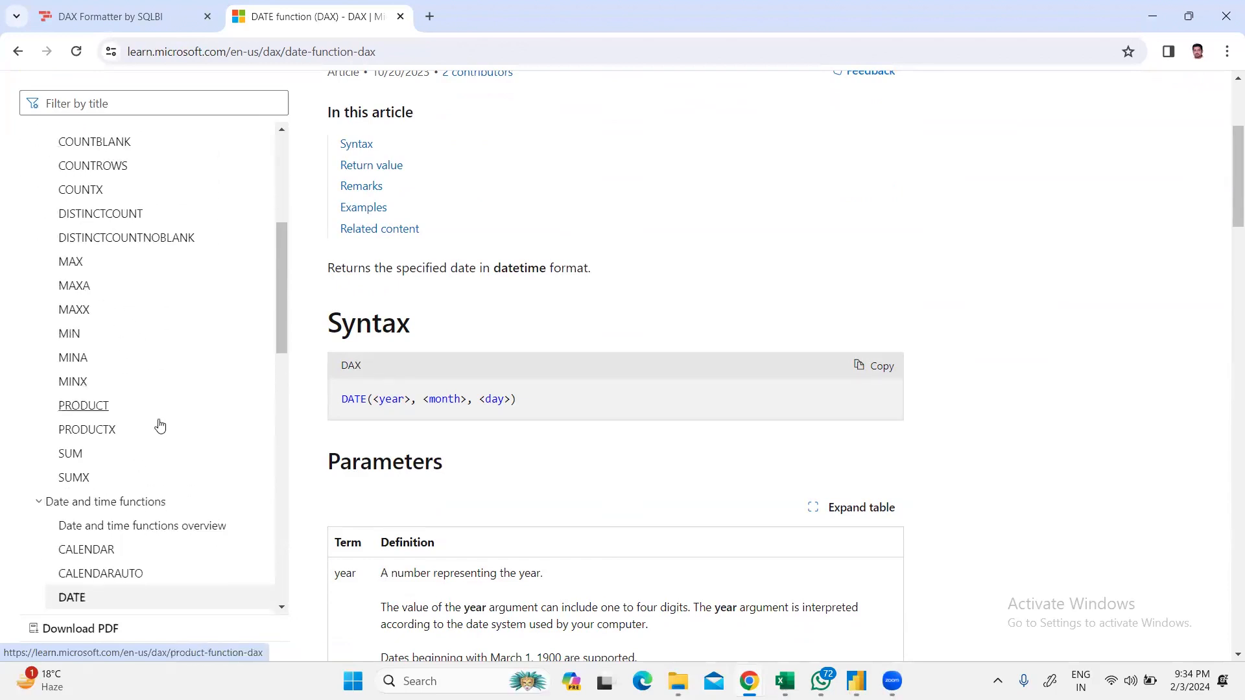
{"action": "scroll", "coordinate": [146, 349], "scroll_direction": "down", "scroll_amount": 3}
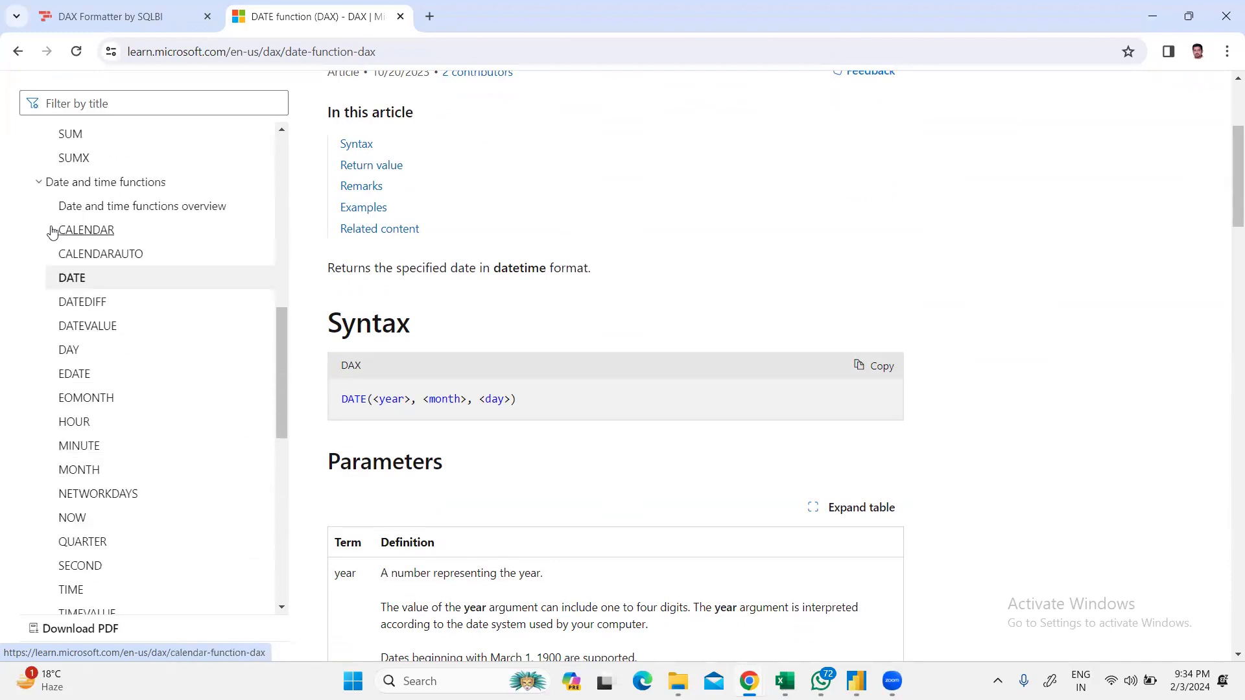
Step: Look through the functions listed under Date and time functions, from CALENDAR down to YEAR
{"action": "left_click", "coordinate": [38, 185]}
{"action": "left_click", "coordinate": [38, 186]}
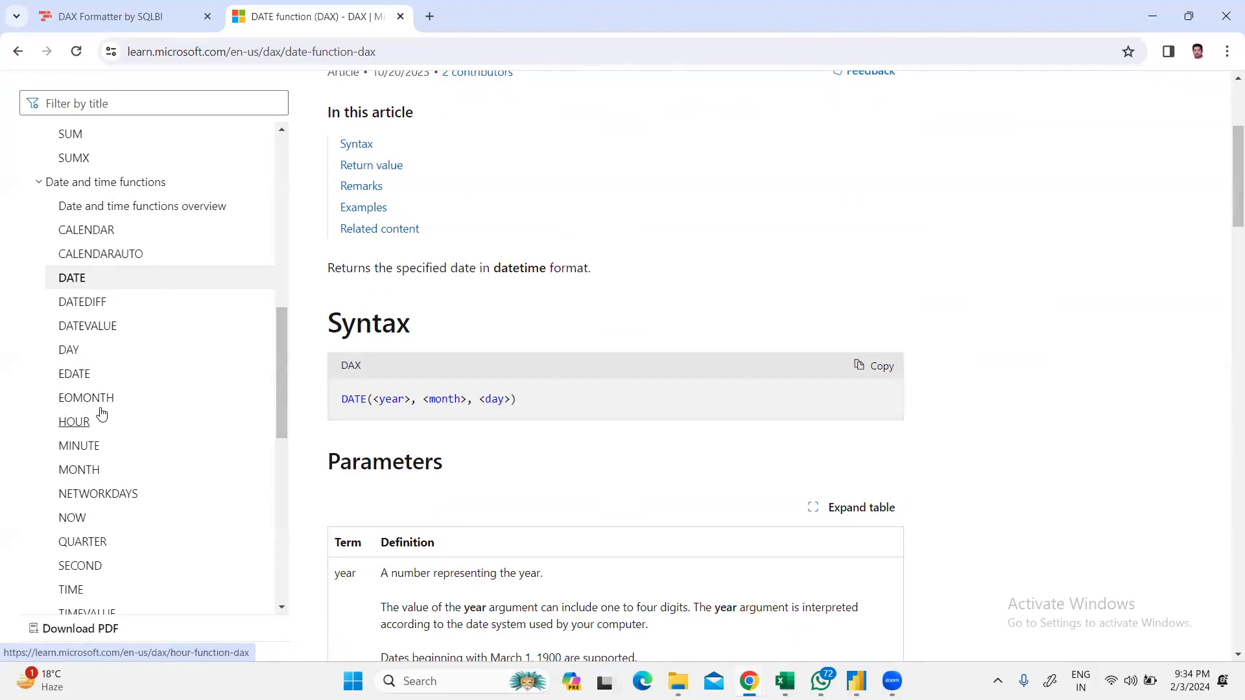
{"action": "scroll", "coordinate": [144, 383], "scroll_direction": "down", "scroll_amount": 1}
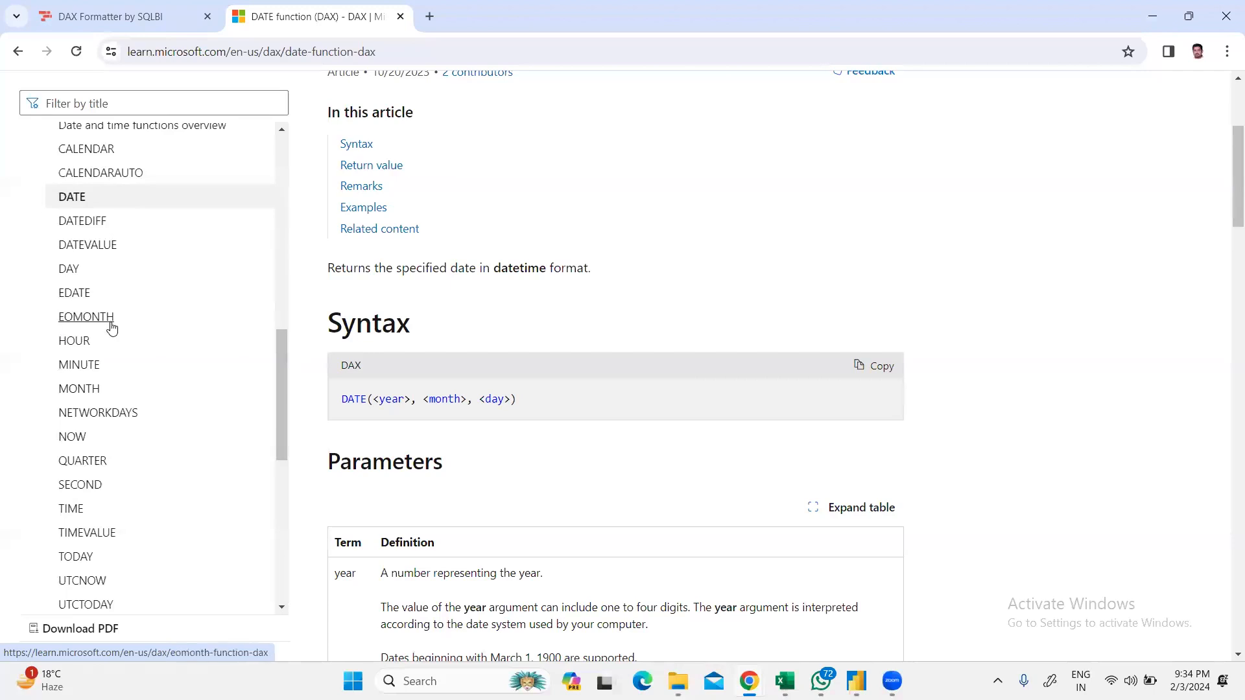
{"action": "scroll", "coordinate": [108, 343], "scroll_direction": "down", "scroll_amount": 1}
{"action": "scroll", "coordinate": [90, 311], "scroll_direction": "down", "scroll_amount": 1}
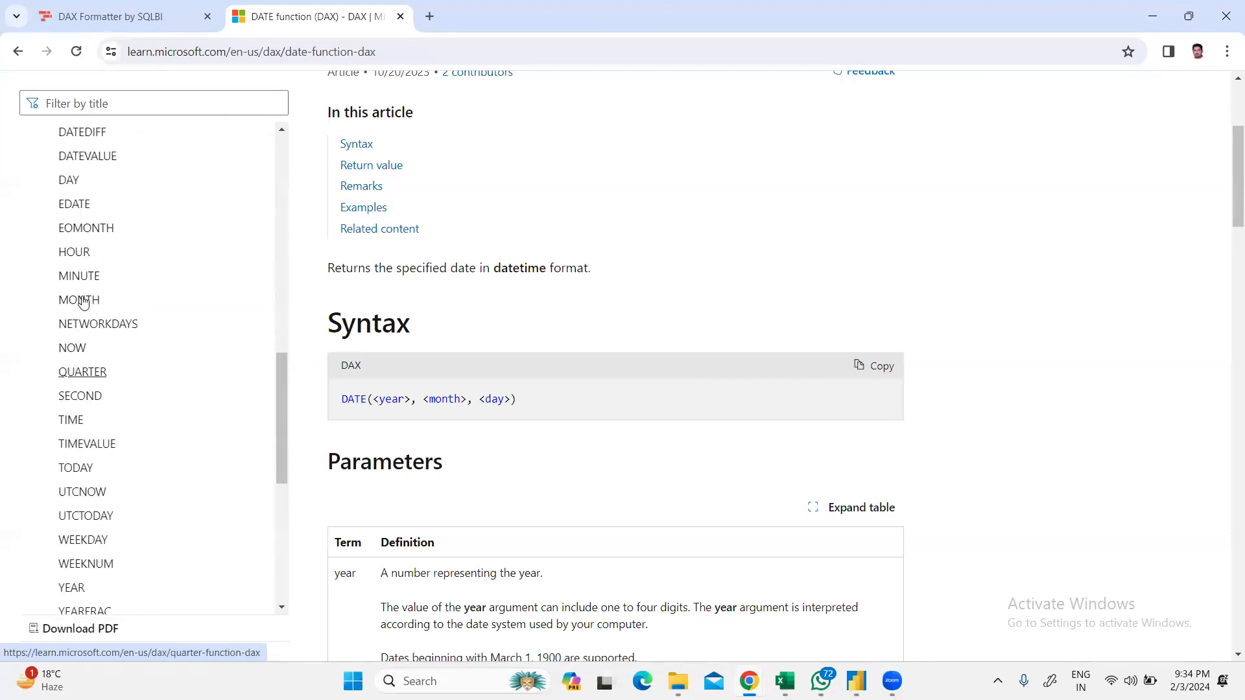
Step: Collapse the Date and time functions and Aggregation functions groups to view the DAX function categories
{"action": "scroll", "coordinate": [58, 285], "scroll_direction": "up", "scroll_amount": 4}
{"action": "left_click", "coordinate": [38, 265]}
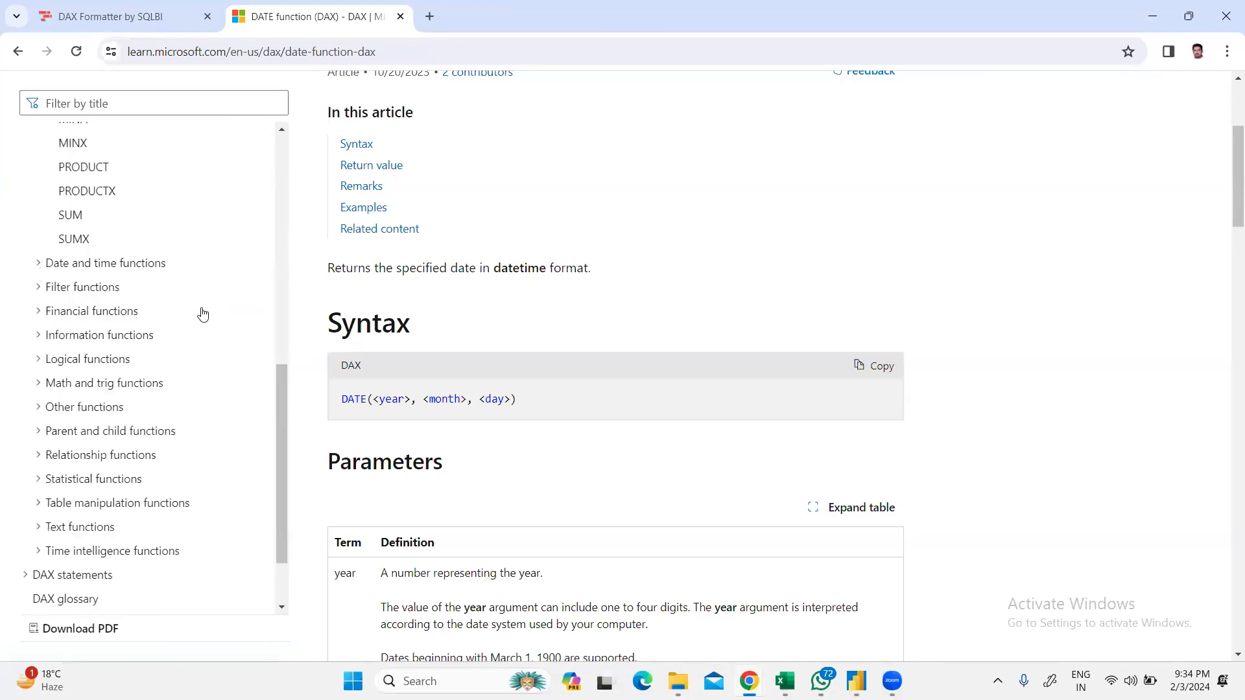
{"action": "scroll", "coordinate": [203, 314], "scroll_direction": "up", "scroll_amount": 10}
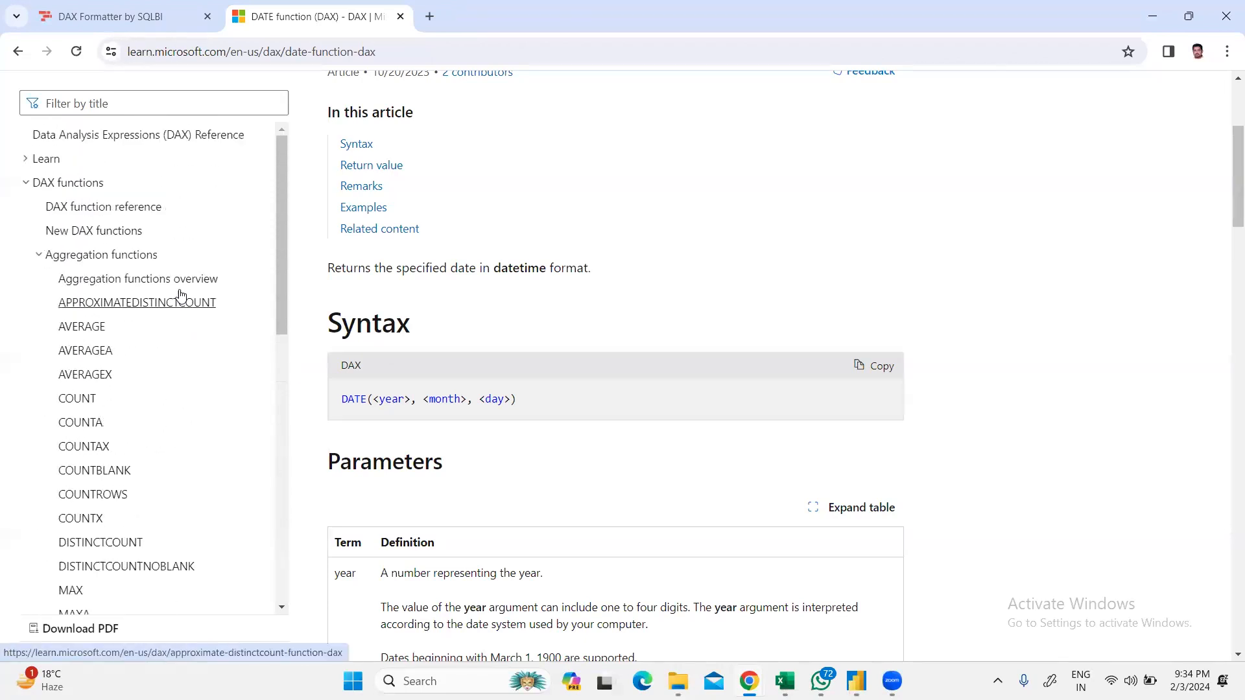
{"action": "left_click", "coordinate": [39, 254]}
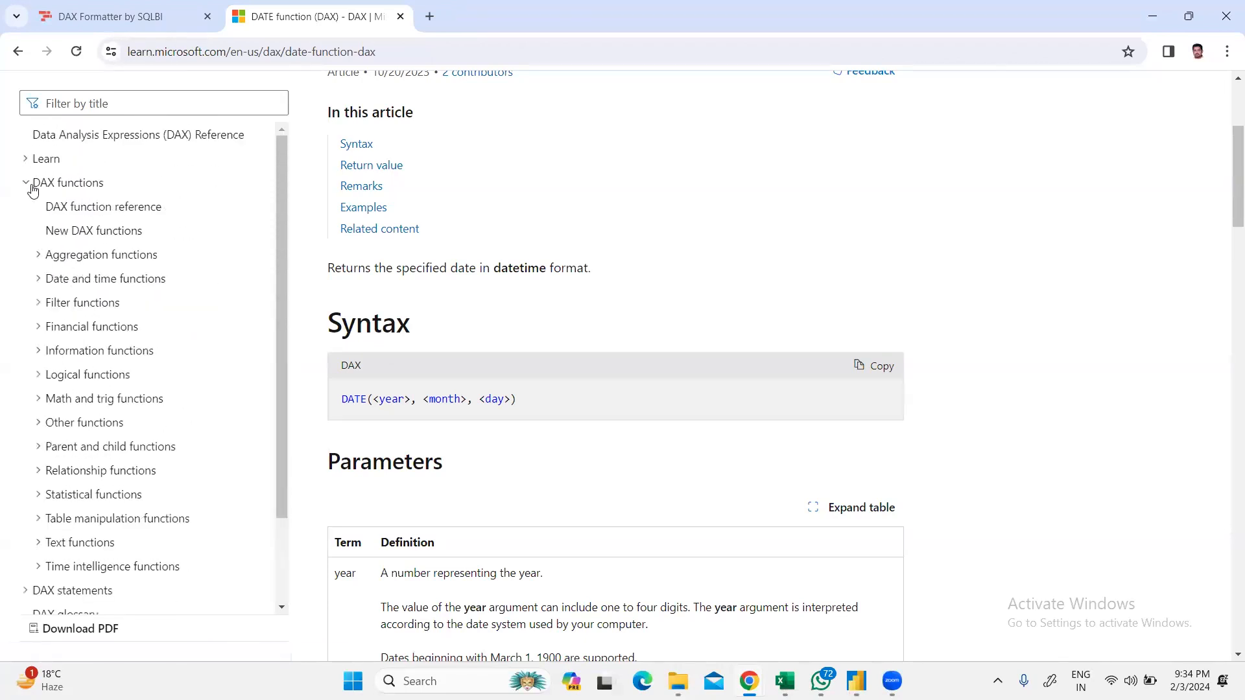
Step: Collapse the DAX functions group and check the DAX statements group, leaving both groups collapsed
{"action": "left_click", "coordinate": [27, 186]}
{"action": "left_click", "coordinate": [27, 186]}
{"action": "left_click", "coordinate": [27, 186]}
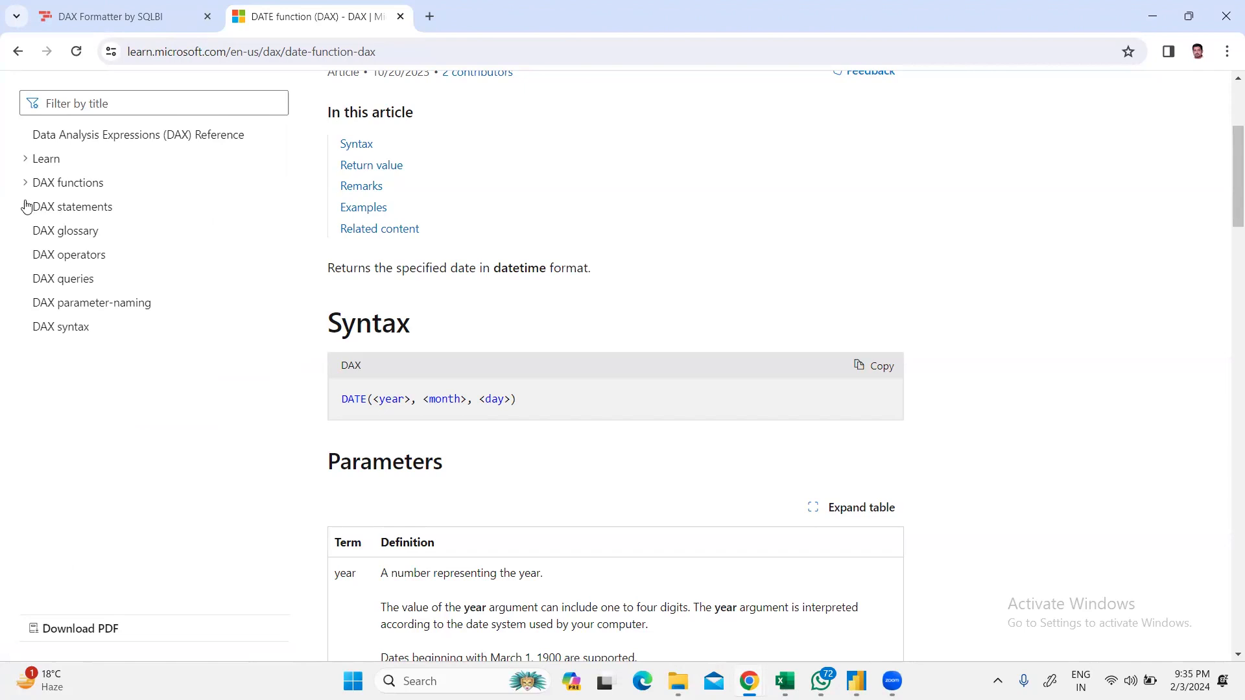
{"action": "left_click", "coordinate": [27, 206]}
{"action": "left_click", "coordinate": [26, 206]}
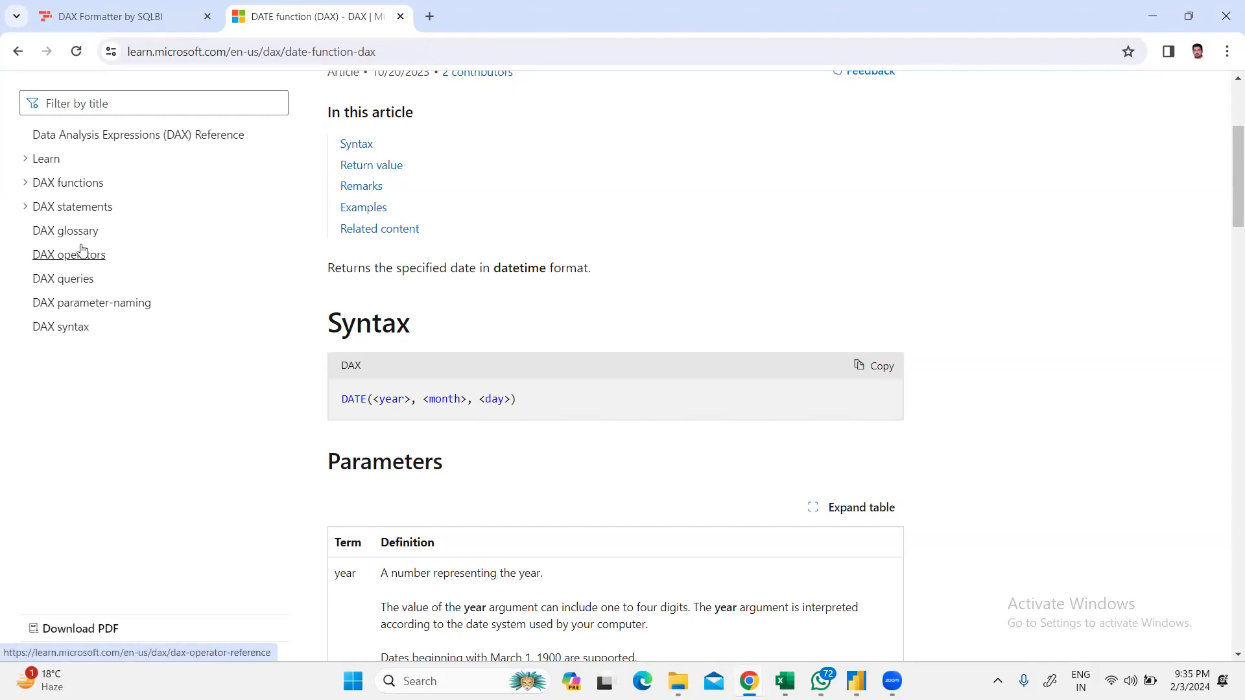
Step: Open the DAX operators article and look through the function categories listed in the reference contents
{"action": "left_click", "coordinate": [49, 256]}
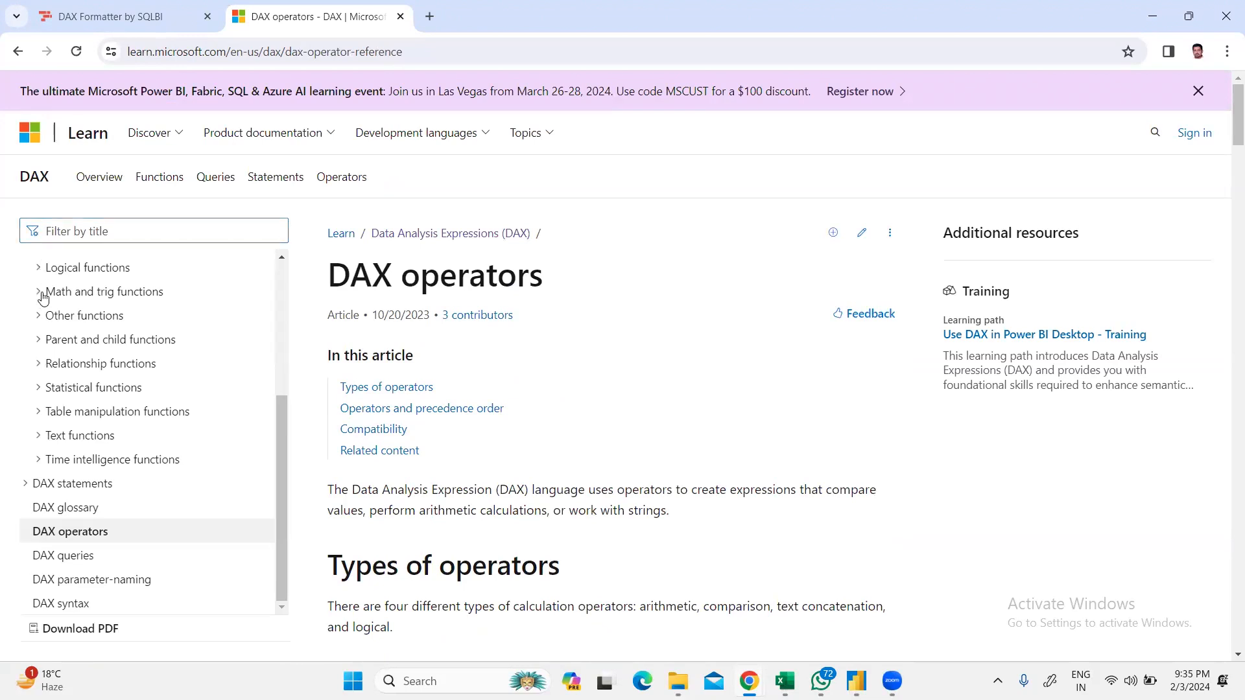
{"action": "scroll", "coordinate": [18, 414], "scroll_direction": "down", "scroll_amount": 1}
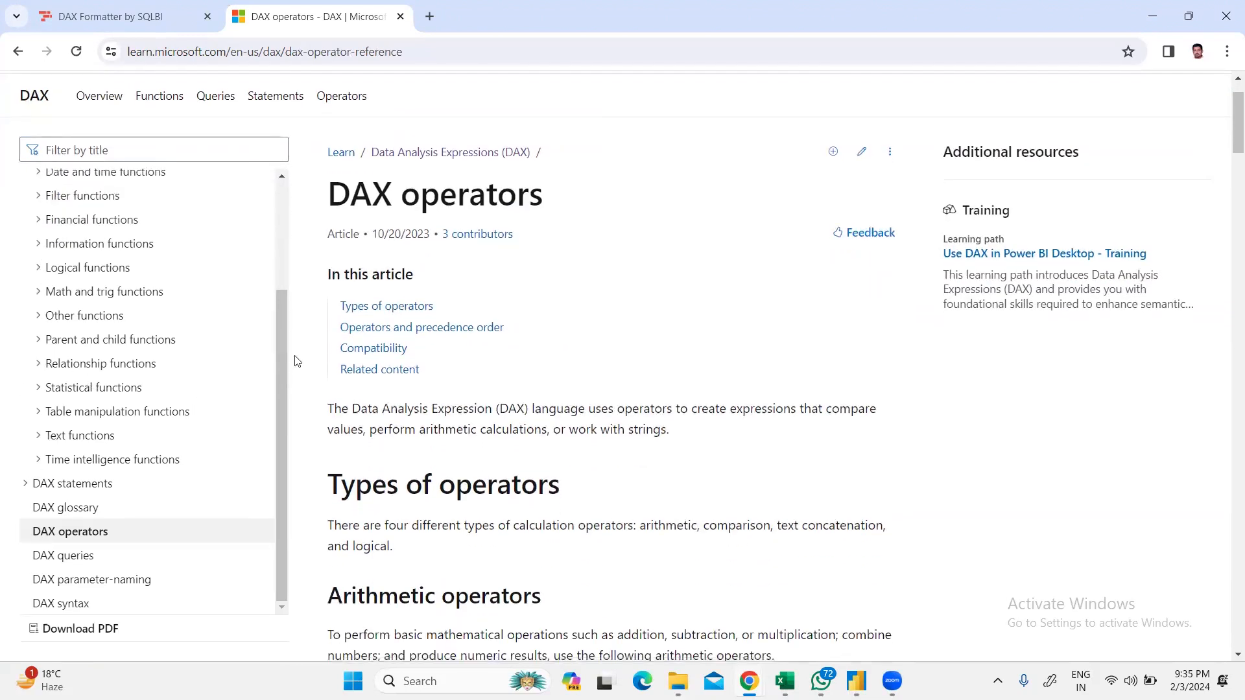
{"action": "left_click_drag", "start_coordinate": [280, 367], "coordinate": [273, 438]}
{"action": "scroll", "coordinate": [516, 390], "scroll_direction": "down", "scroll_amount": 2}
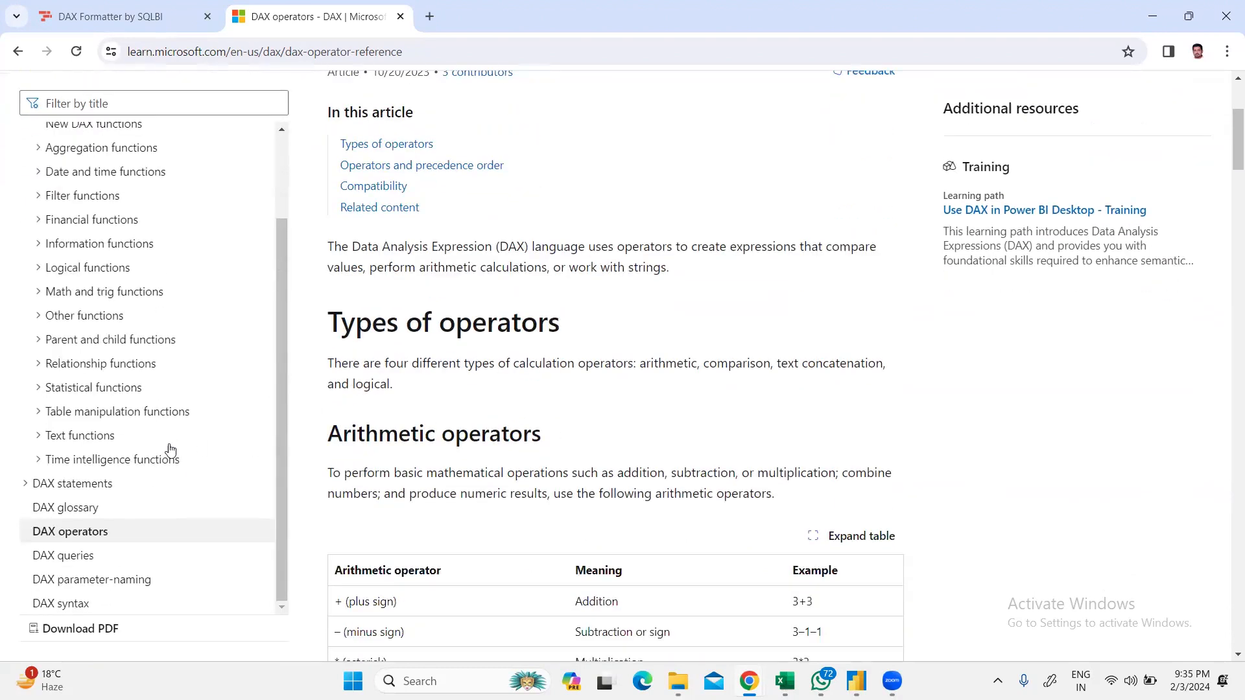
{"action": "left_click_drag", "start_coordinate": [281, 365], "coordinate": [276, 191]}
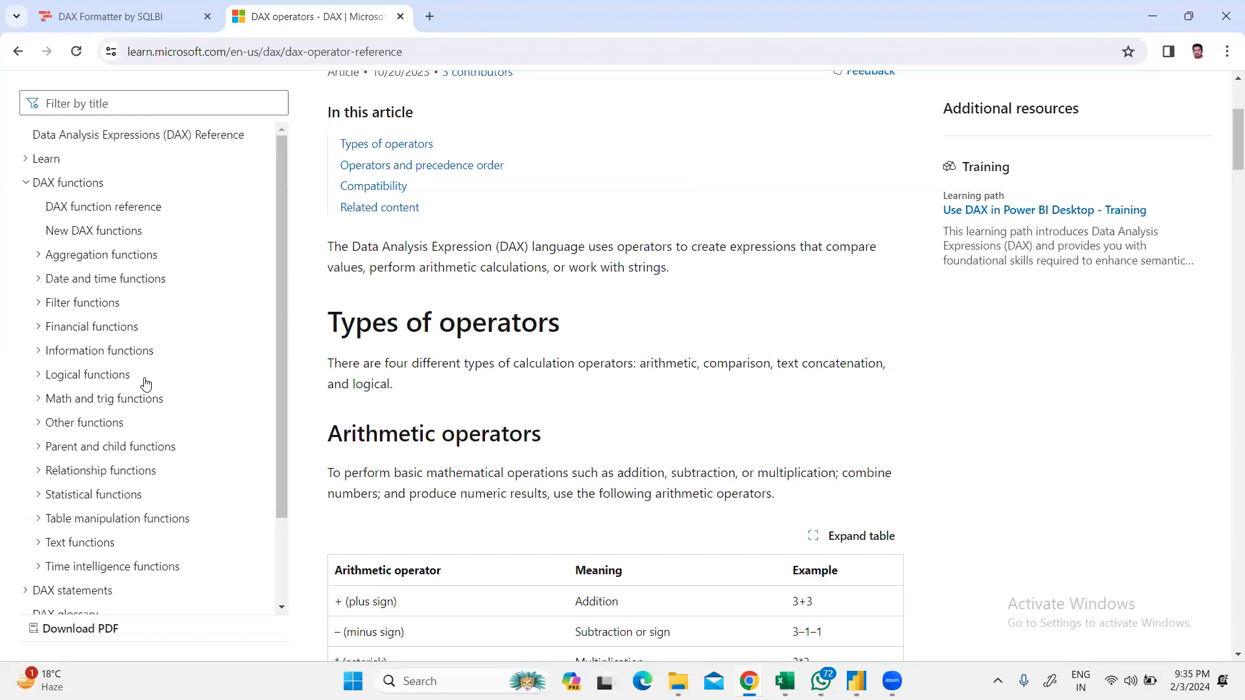
Step: View the entries under DAX statements and Aggregation functions, and collapse every group in the contents again
{"action": "left_click", "coordinate": [26, 183]}
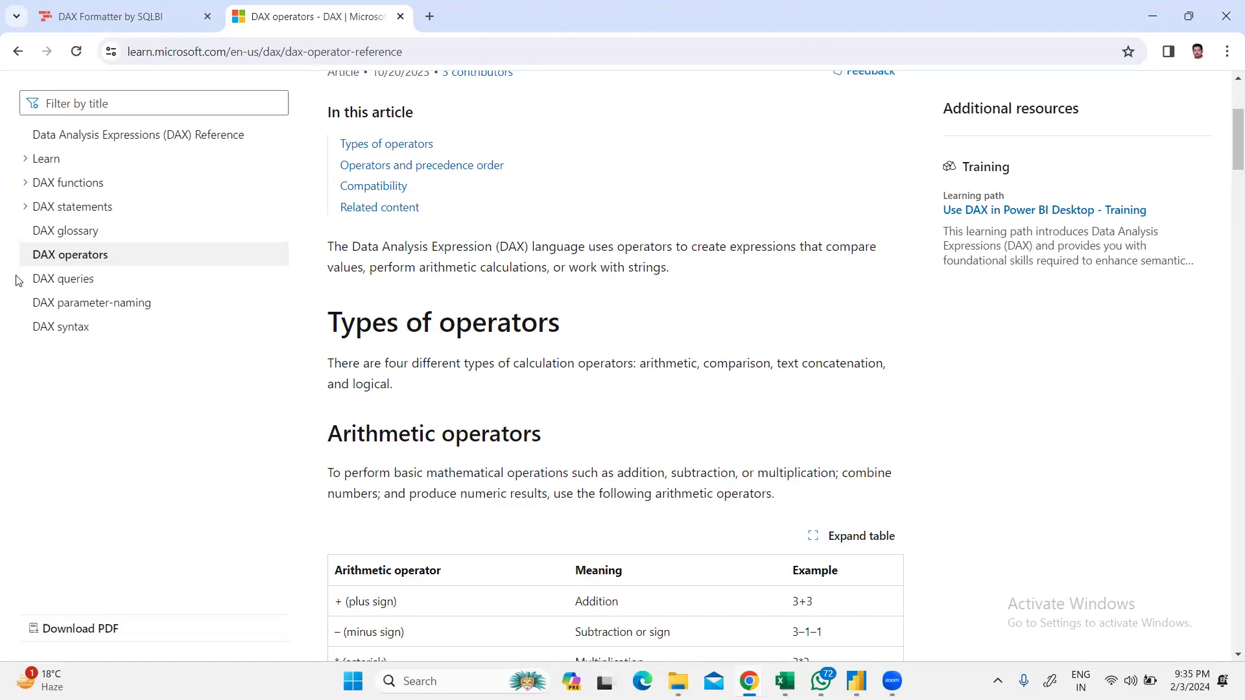
{"action": "left_click", "coordinate": [23, 207]}
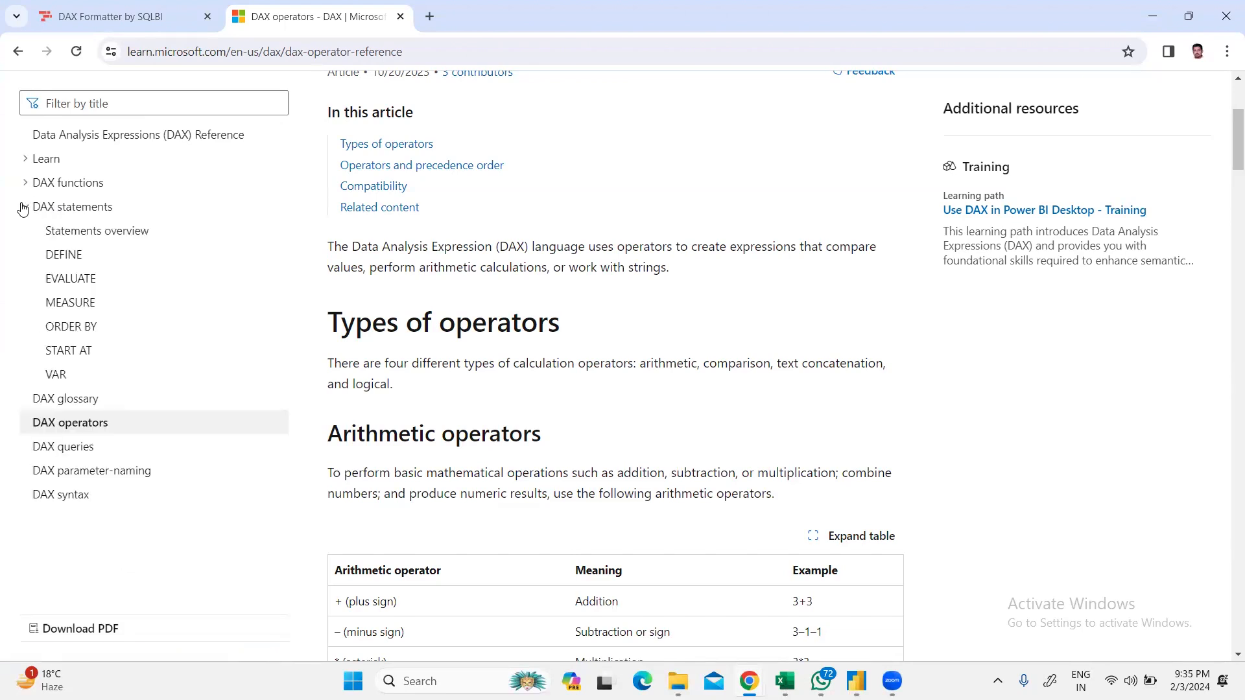
{"action": "left_click", "coordinate": [23, 207]}
{"action": "left_click", "coordinate": [25, 183]}
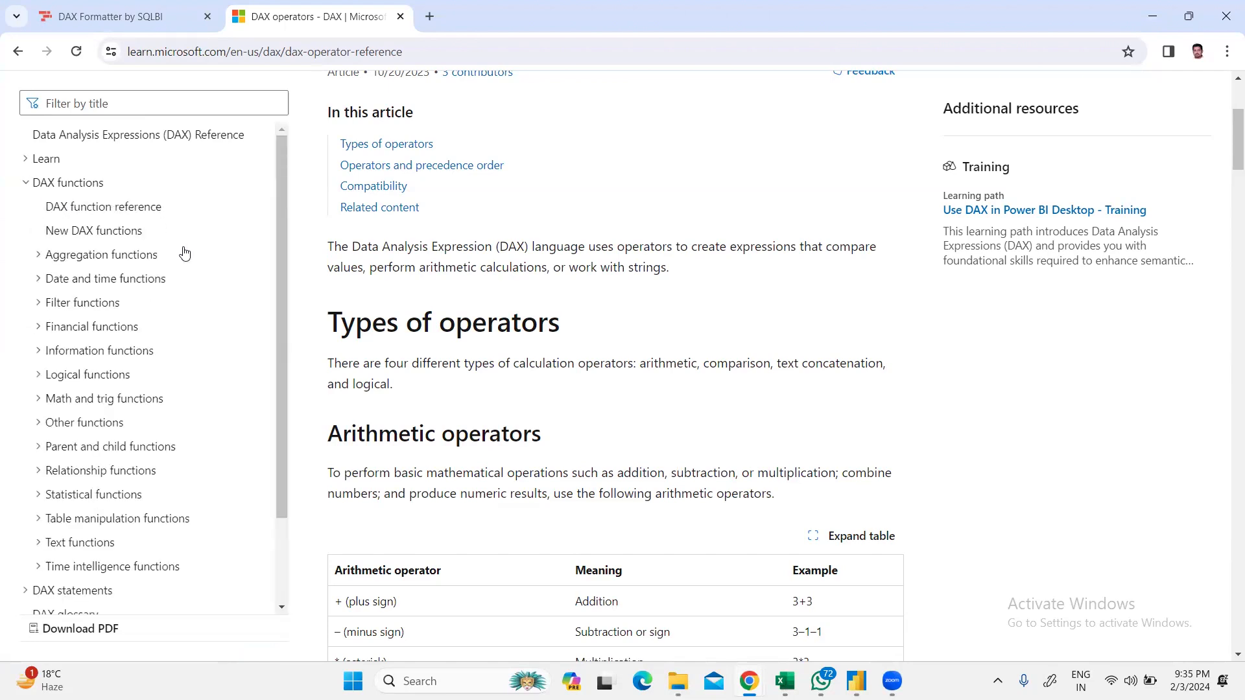
{"action": "left_click", "coordinate": [102, 256]}
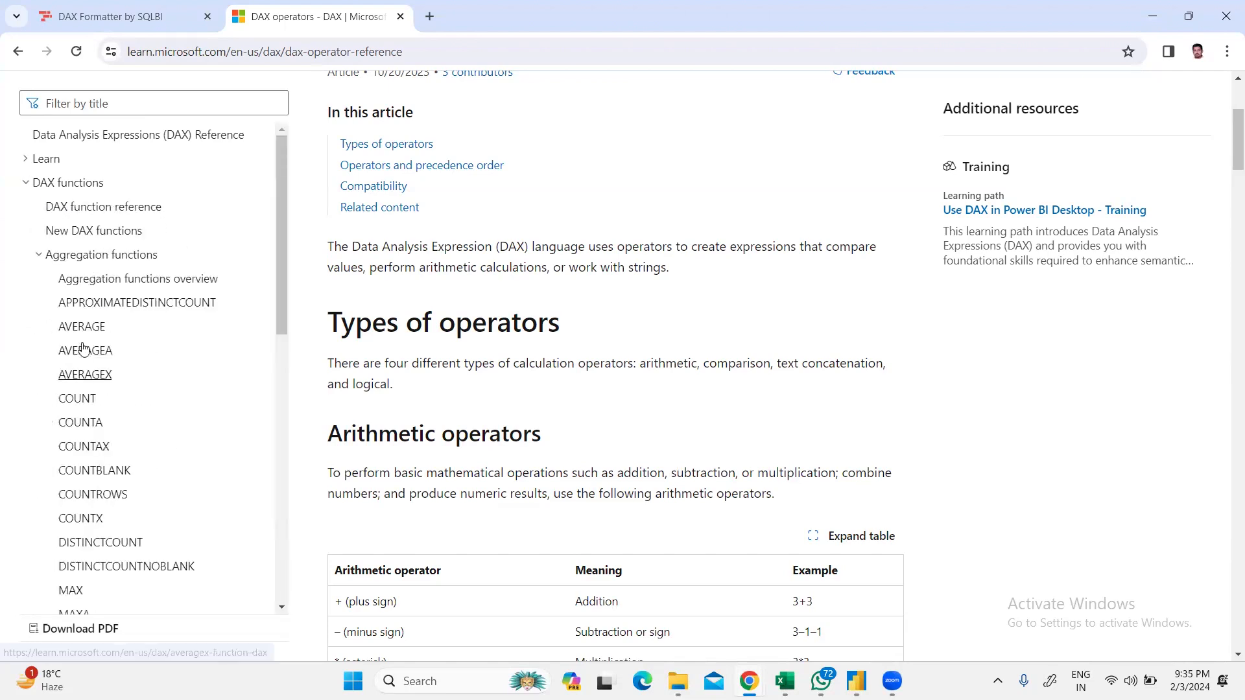
{"action": "left_click", "coordinate": [38, 256]}
{"action": "left_click", "coordinate": [26, 185]}
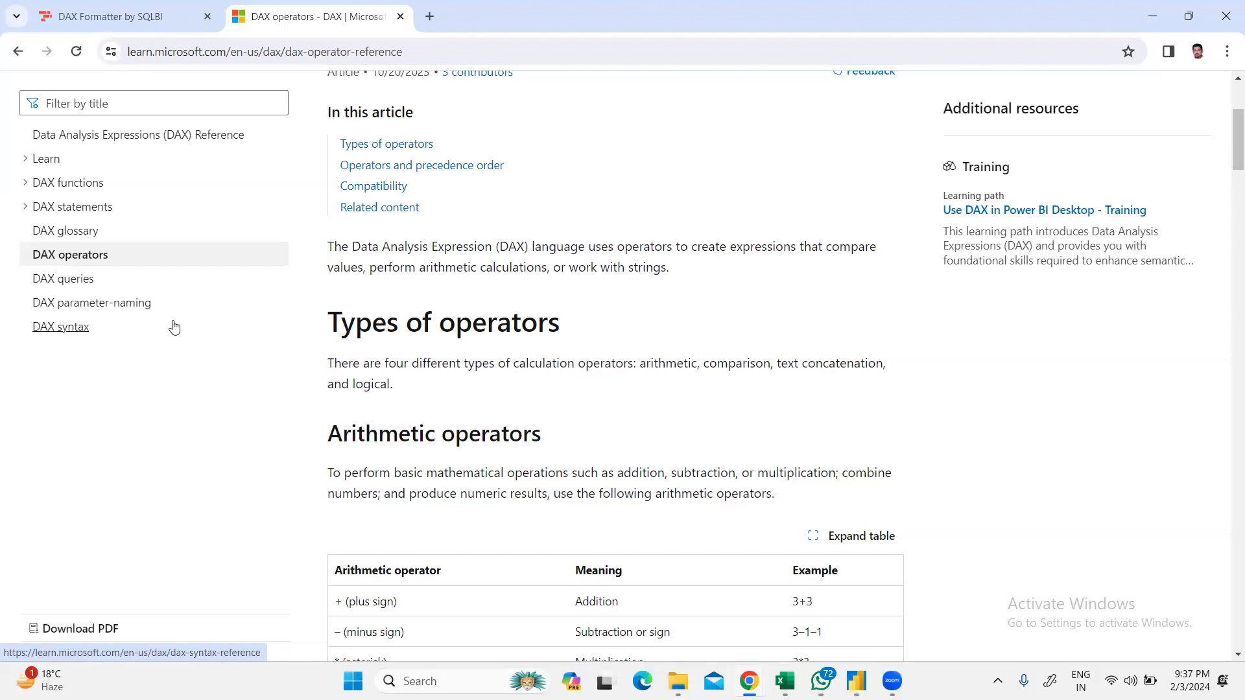
Step: Read through the arithmetic operators table and its note in the DAX operators article
{"action": "scroll", "coordinate": [312, 320], "scroll_direction": "down", "scroll_amount": 5}
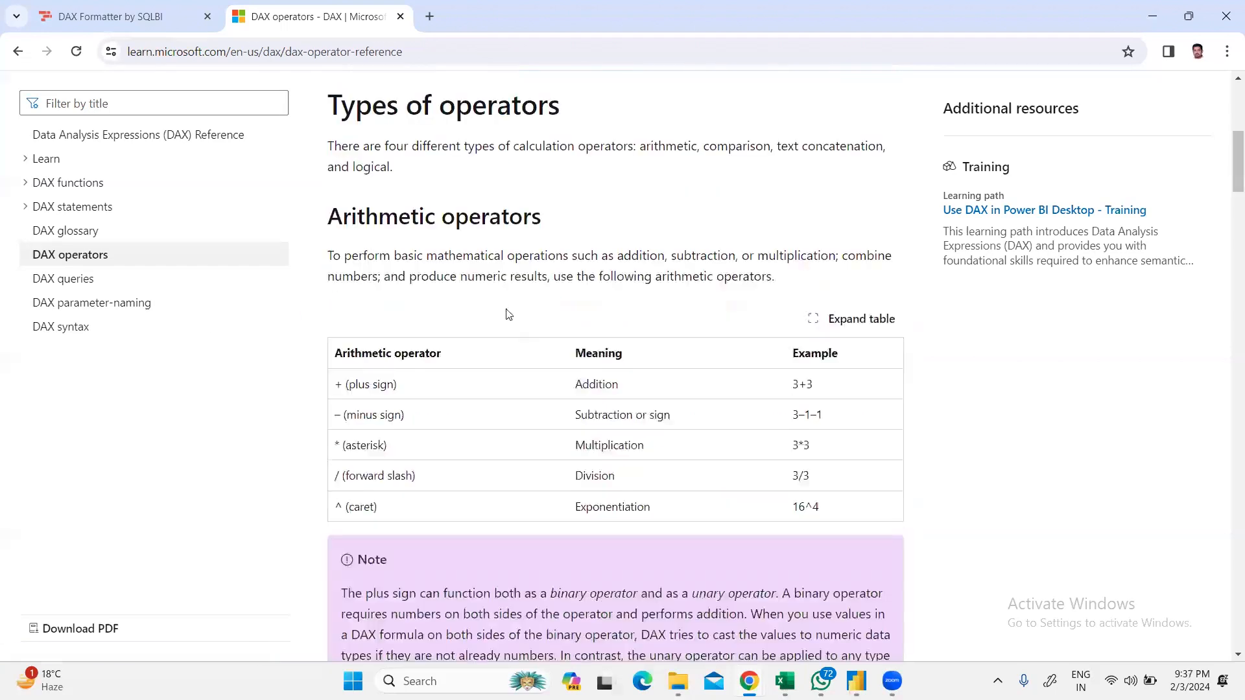
{"action": "scroll", "coordinate": [313, 372], "scroll_direction": "down", "scroll_amount": 1}
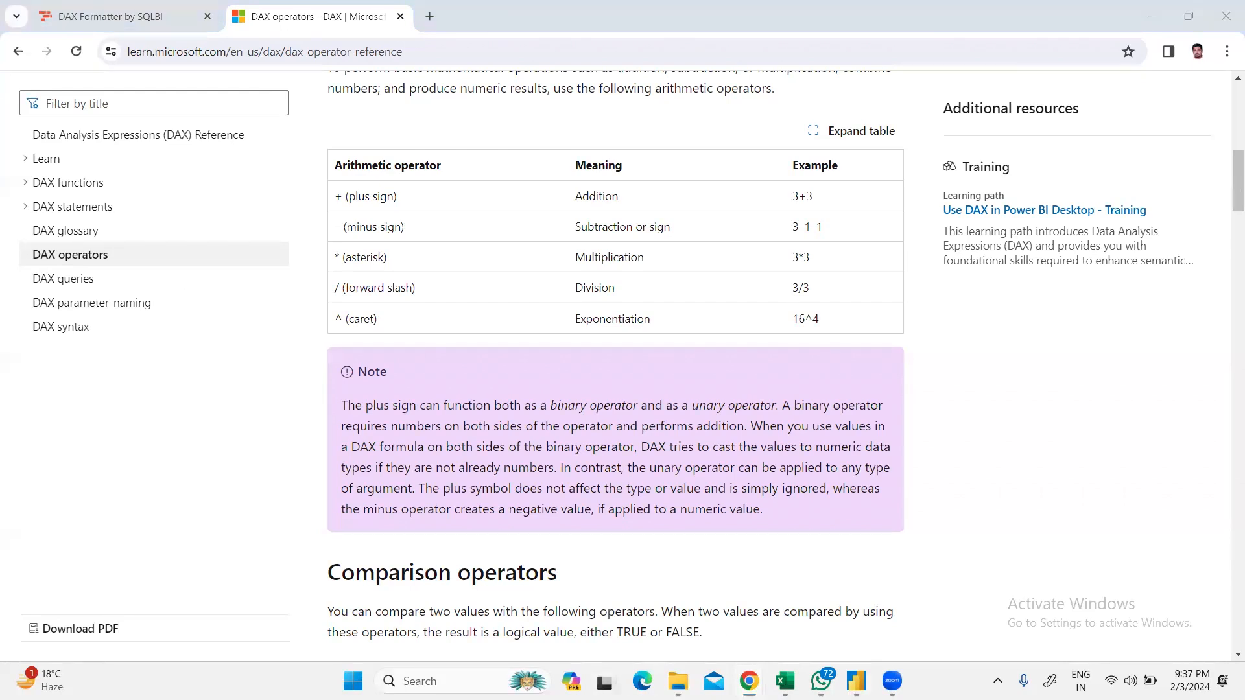
Step: Switch to Power BI Desktop and duplicate the CY Sales card on the report page, placing the copy directly below the original
{"action": "key", "text": "alt+Tab"}
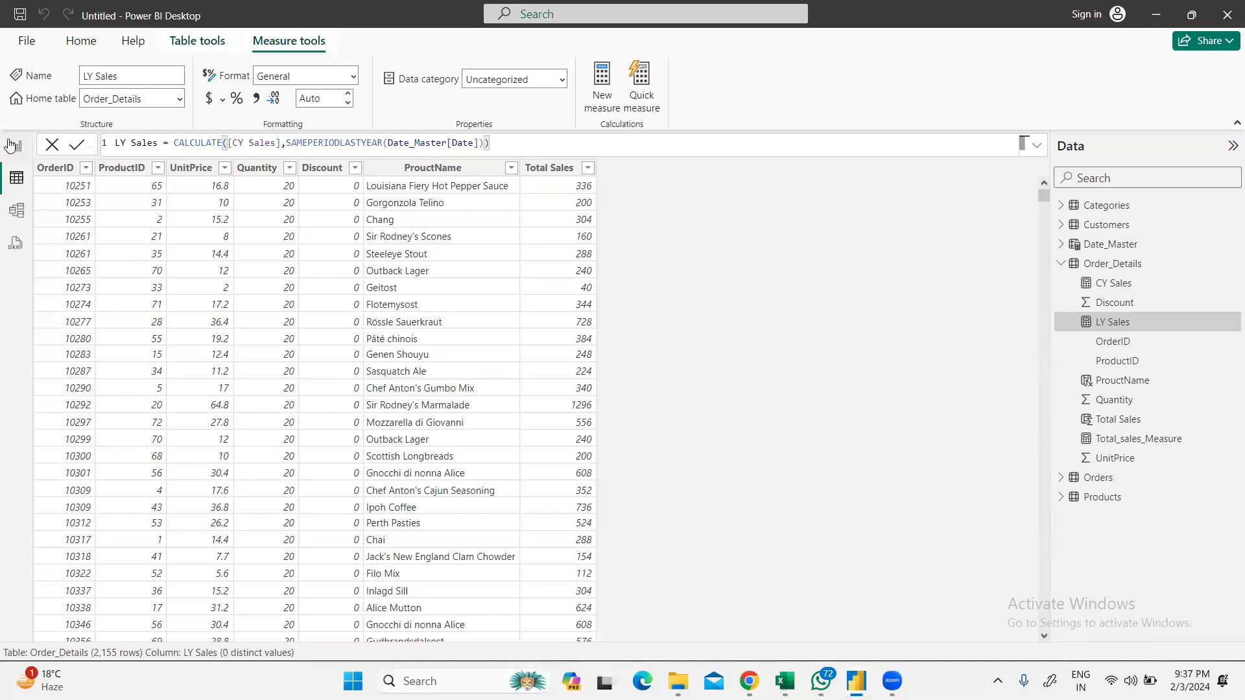
{"action": "left_click", "coordinate": [530, 135]}
{"action": "left_click", "coordinate": [17, 146]}
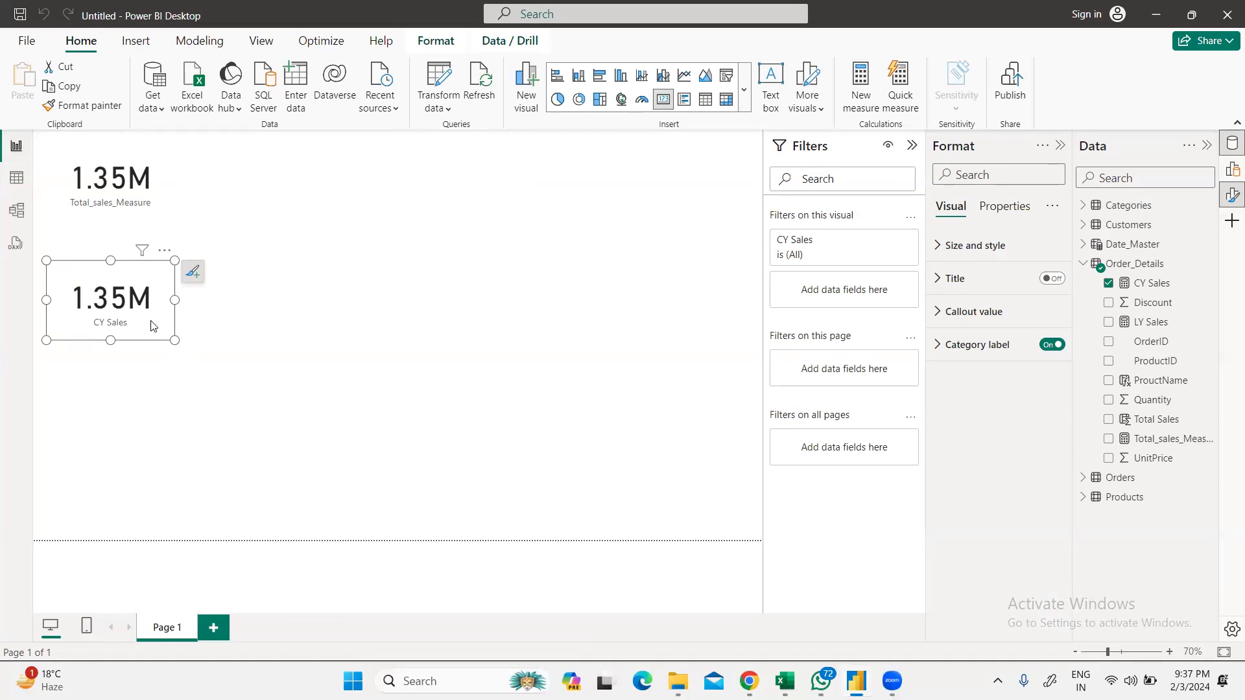
{"action": "key", "text": "ctrl+c"}
{"action": "key", "text": "ctrl+v"}
{"action": "left_click_drag", "start_coordinate": [124, 441], "coordinate": [140, 399]}
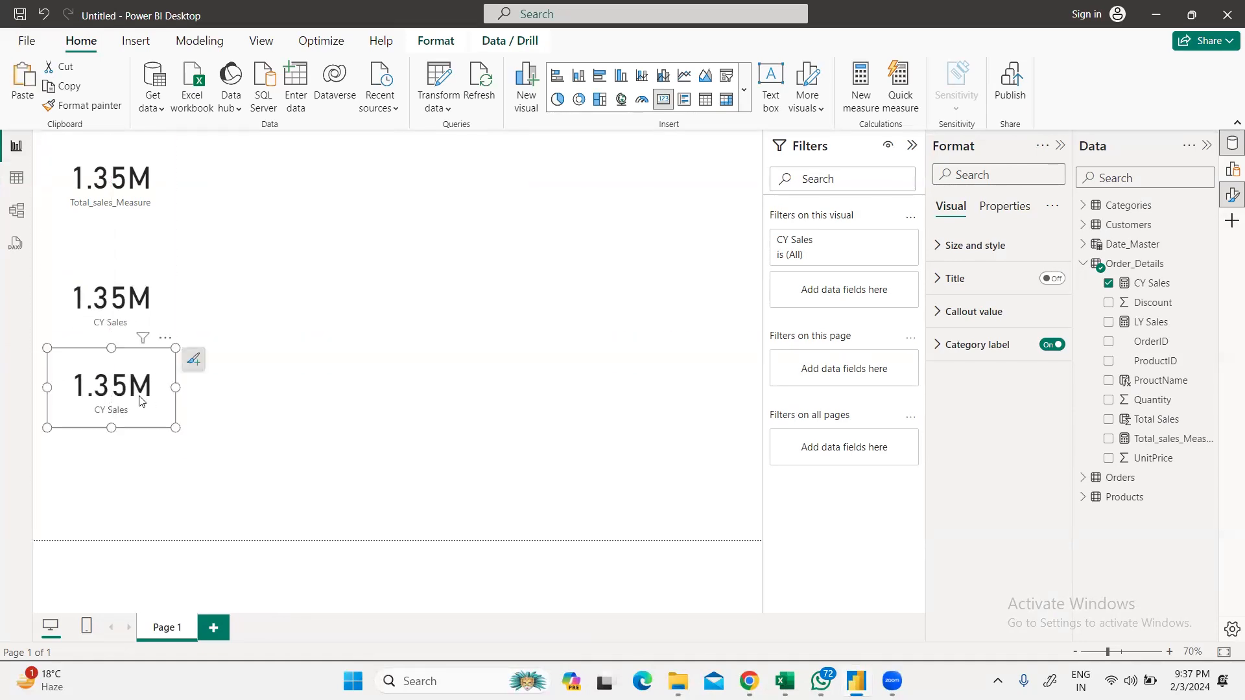
Step: Replace CY Sales with the LY Sales measure in the duplicated card and move the card slightly down
{"action": "left_click", "coordinate": [1108, 284]}
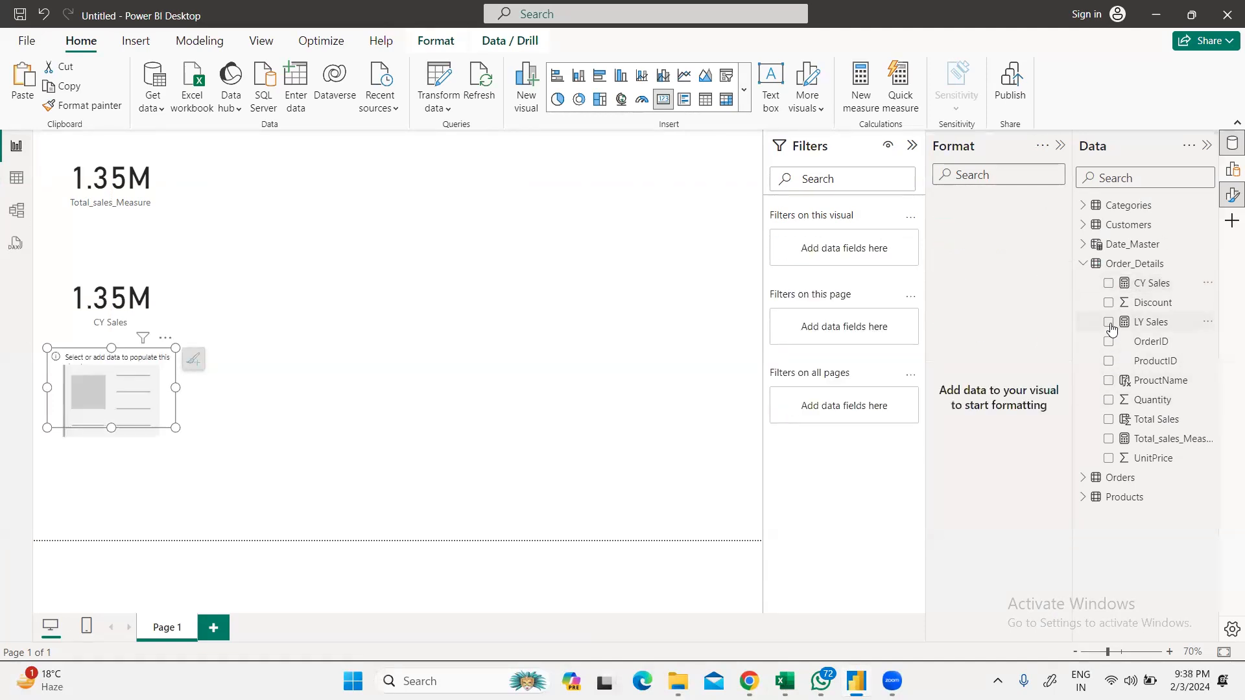
{"action": "left_click", "coordinate": [1108, 322]}
{"action": "left_click_drag", "start_coordinate": [145, 367], "coordinate": [142, 388]}
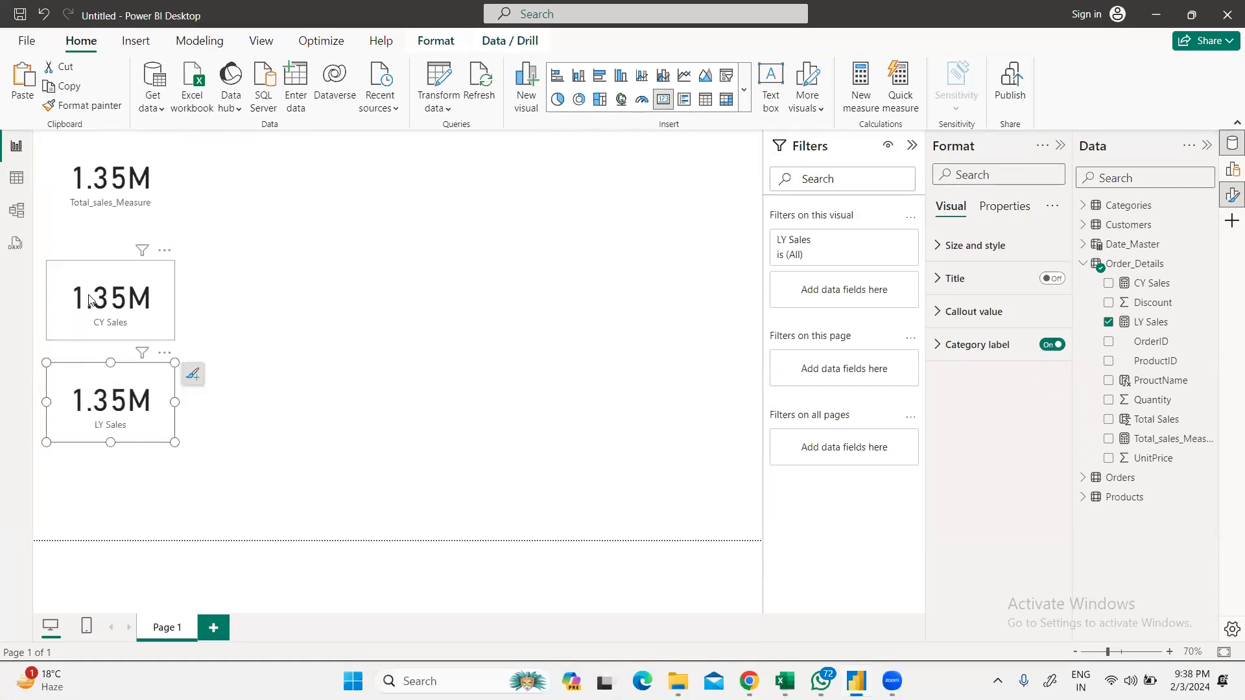
Step: Compare the three cards and even out their spacing by shifting CY Sales up, Total_sales_Measure down and LY Sales up
{"action": "left_click_drag", "start_coordinate": [89, 302], "coordinate": [89, 296]}
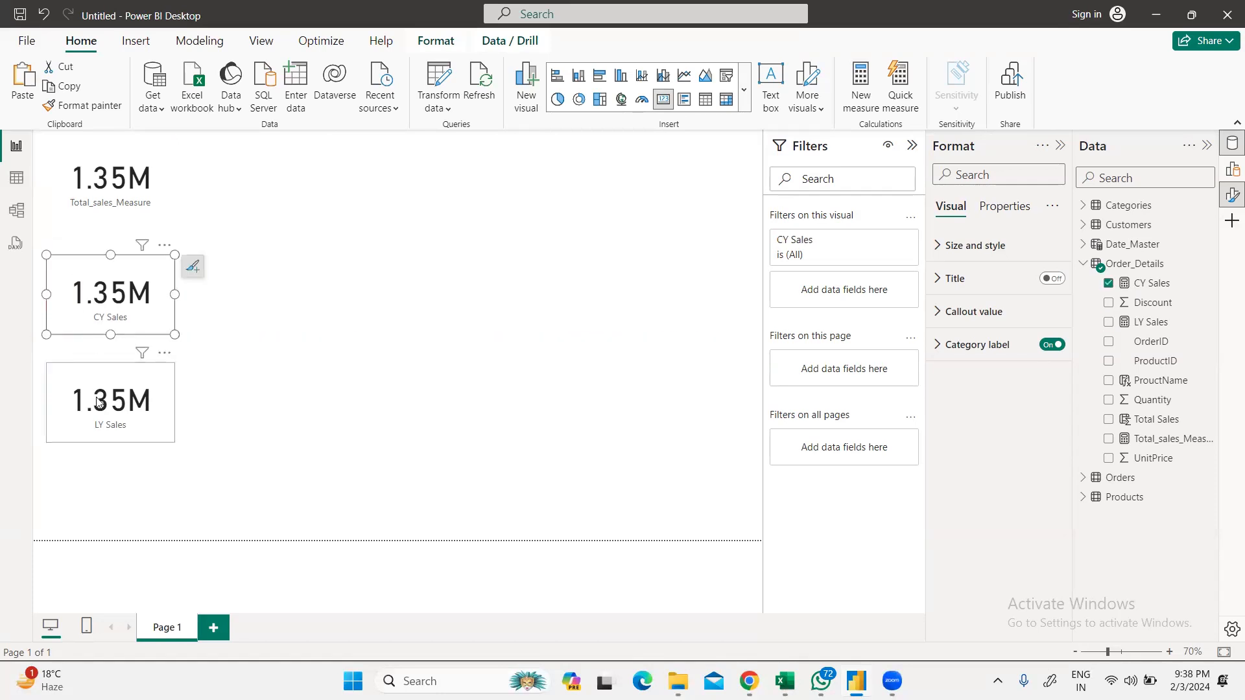
{"action": "left_click", "coordinate": [101, 423]}
{"action": "left_click", "coordinate": [86, 317]}
{"action": "left_click", "coordinate": [99, 208]}
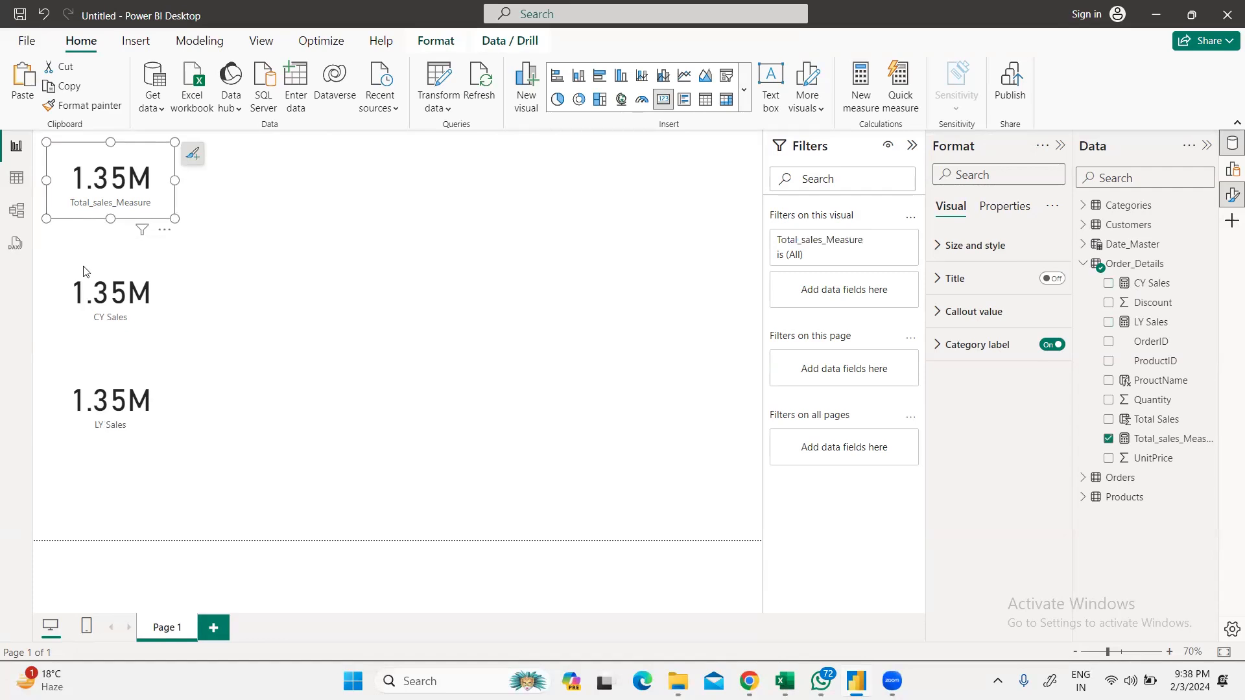
{"action": "left_click", "coordinate": [68, 298]}
{"action": "left_click", "coordinate": [65, 401]}
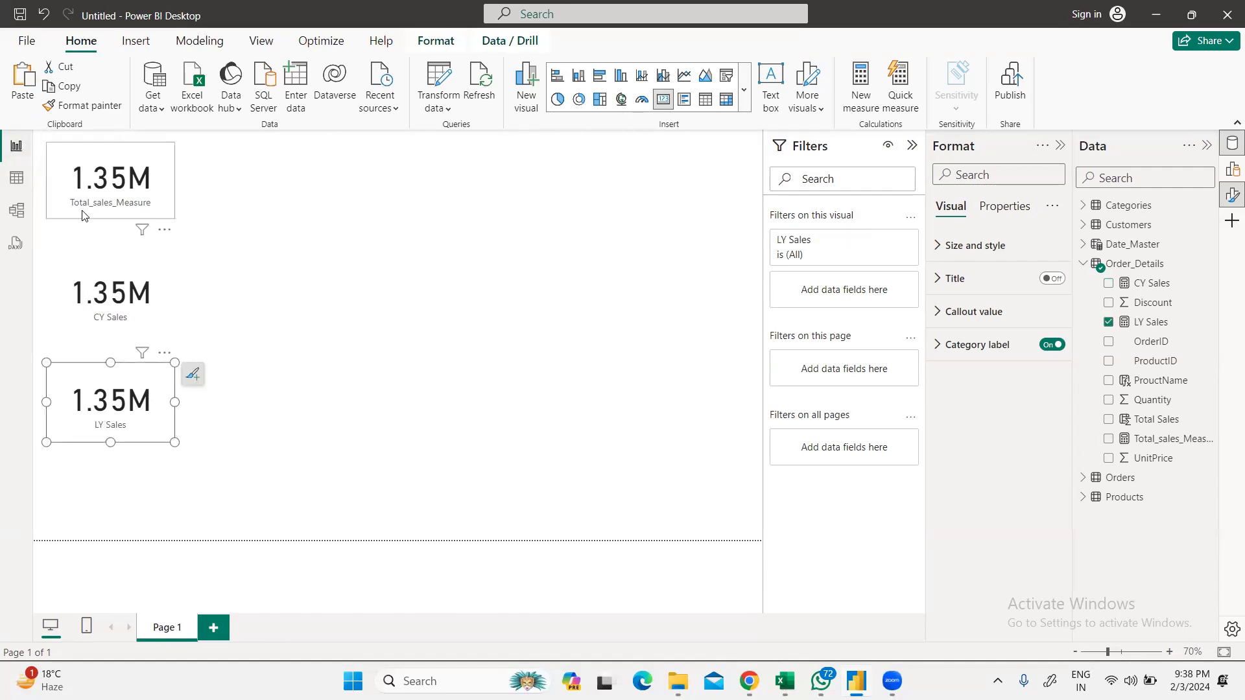
{"action": "left_click_drag", "start_coordinate": [57, 199], "coordinate": [53, 206]}
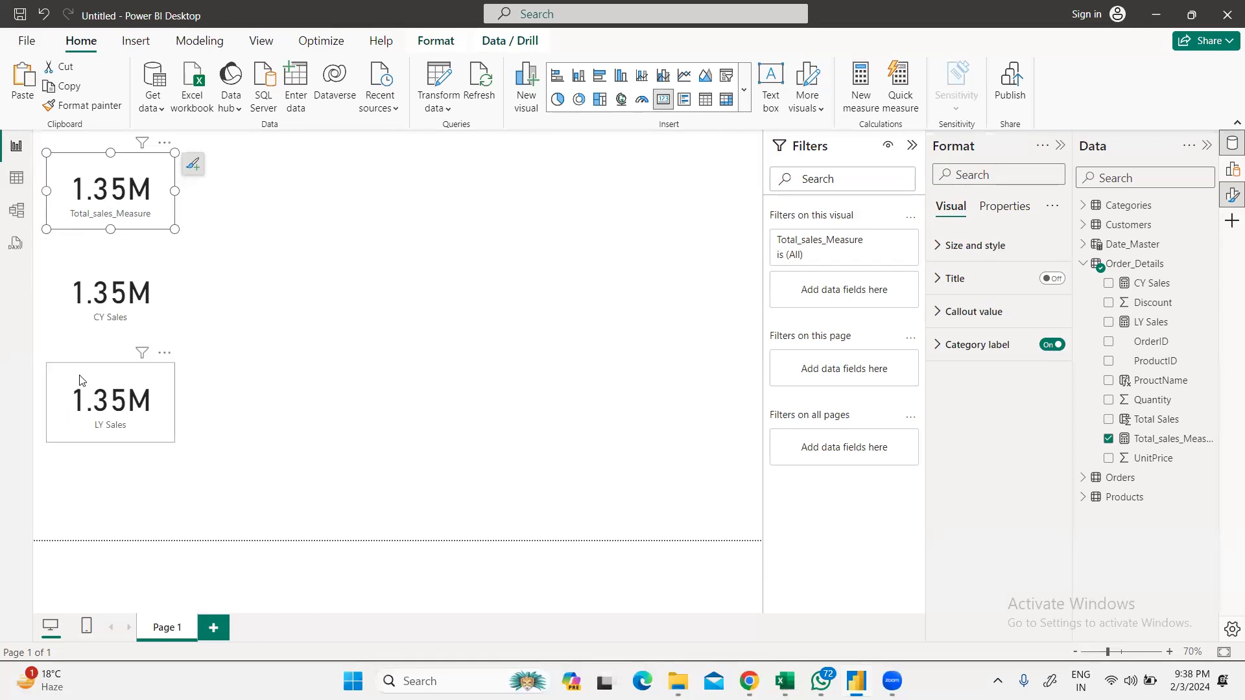
{"action": "mouse_move", "coordinate": [82, 373]}
{"action": "left_mouse_down"}
{"action": "mouse_move", "coordinate": [78, 360]}
{"action": "mouse_move", "coordinate": [78, 372]}
{"action": "left_mouse_up"}
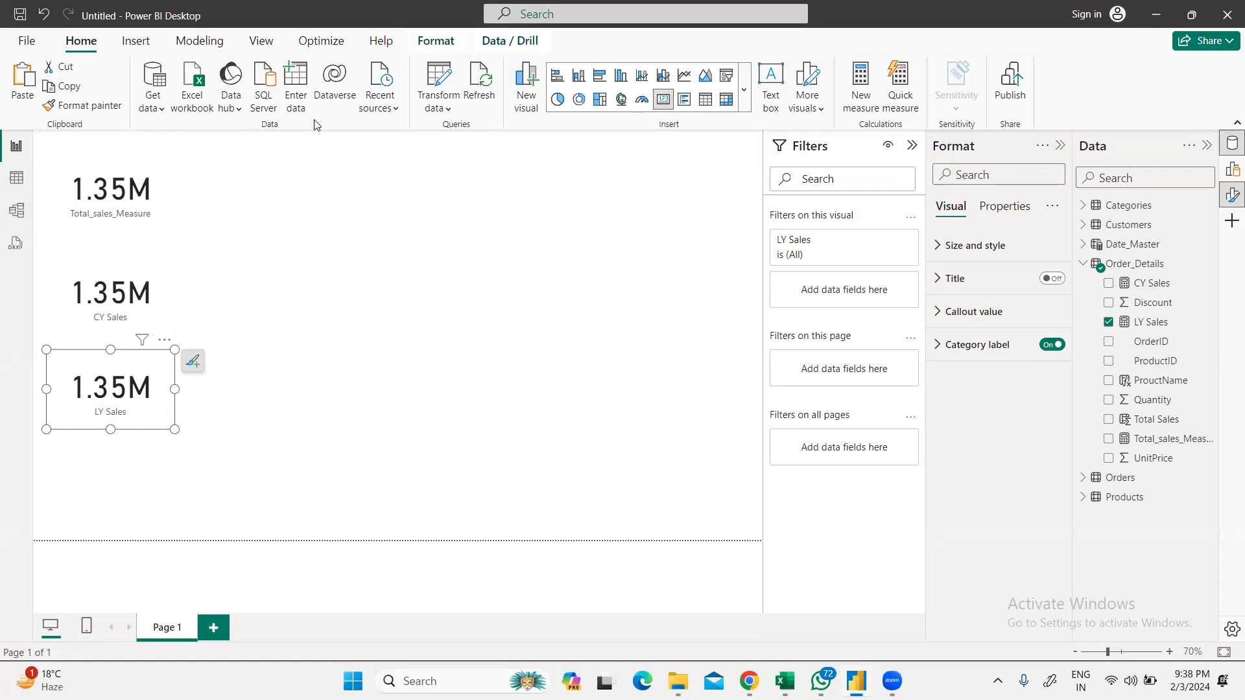
Step: Examine the Date_Master[Date] argument of SAMEPERIODLASTYEAR in the LY Sales formula
{"action": "left_click", "coordinate": [17, 181]}
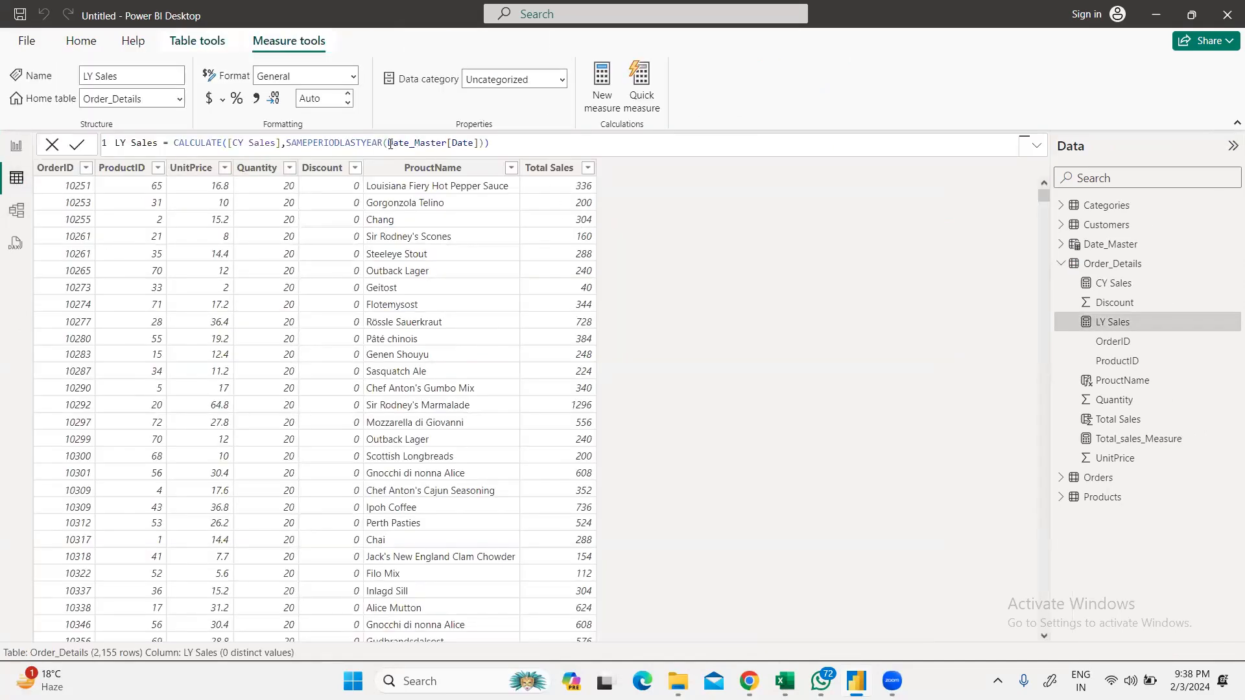
{"action": "left_click_drag", "start_coordinate": [391, 144], "coordinate": [491, 143]}
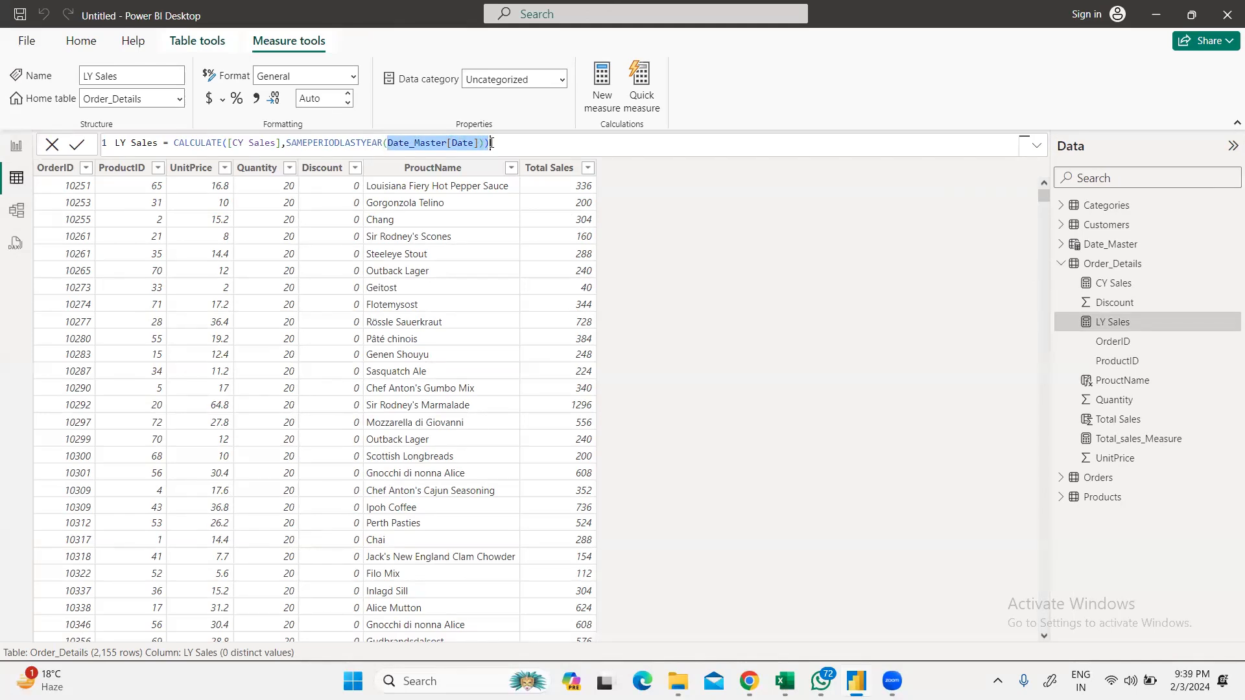
{"action": "left_click", "coordinate": [491, 142]}
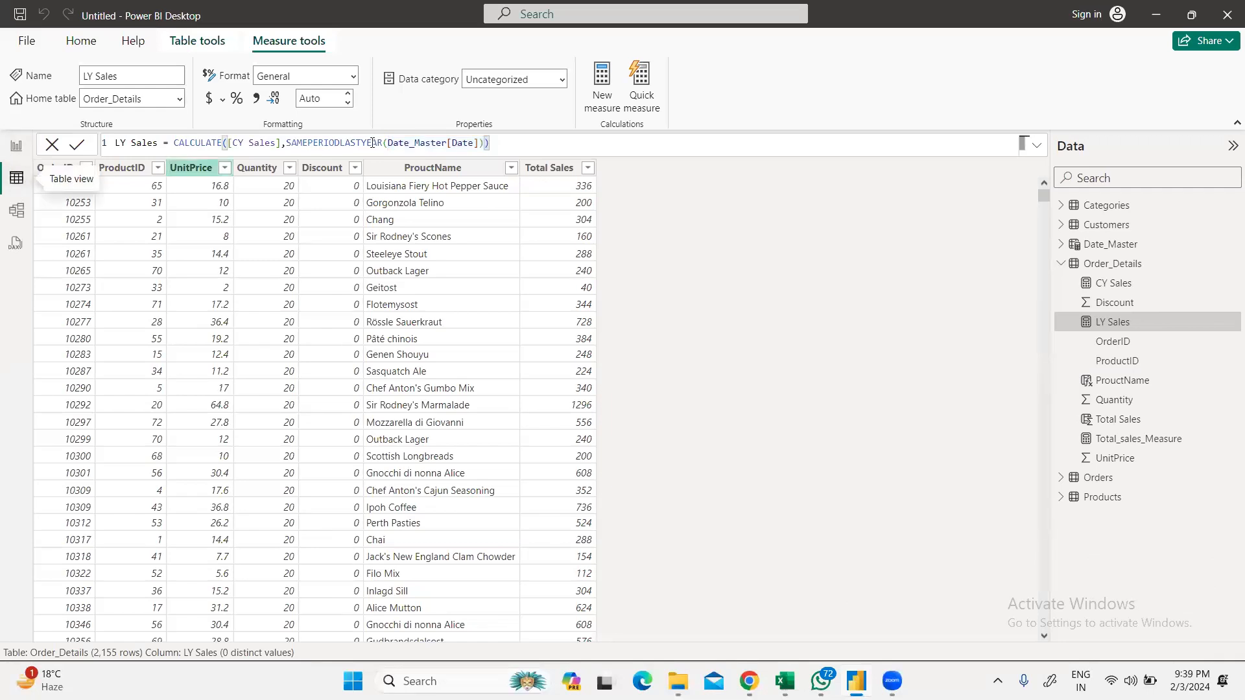
{"action": "double_click", "coordinate": [410, 143]}
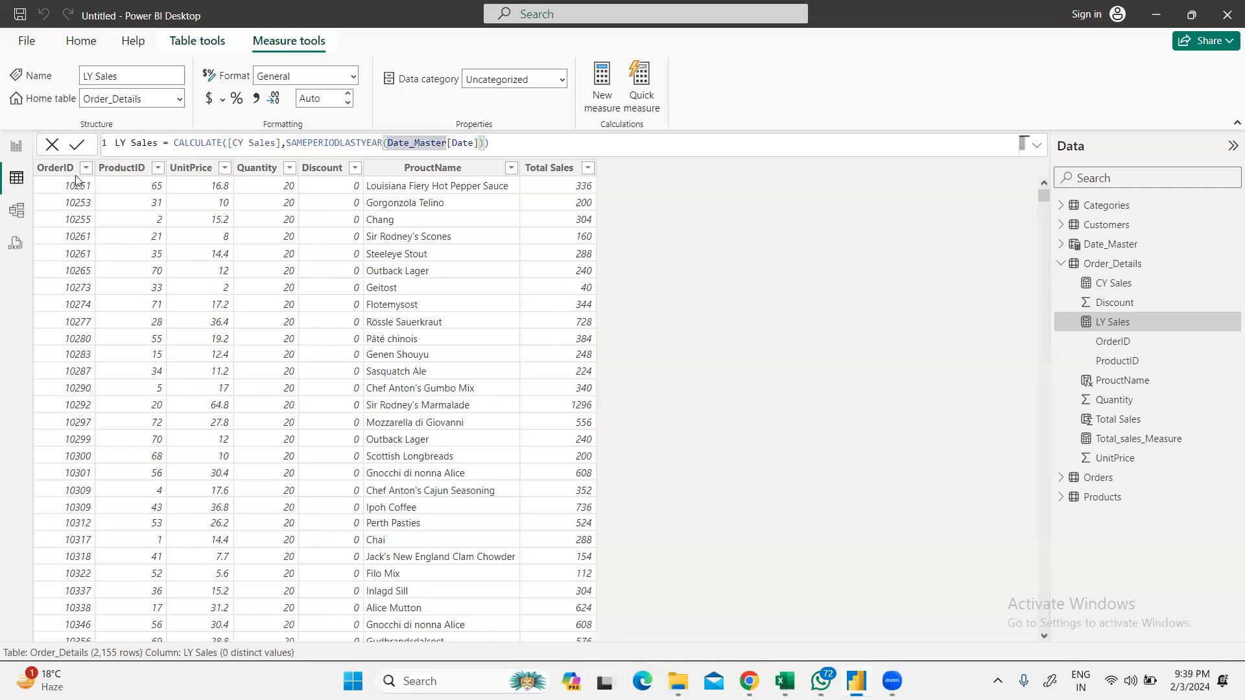
Step: Rearrange the model diagram by moving Date_Master above Categories, Products down and Order_Details up
{"action": "left_click", "coordinate": [17, 210]}
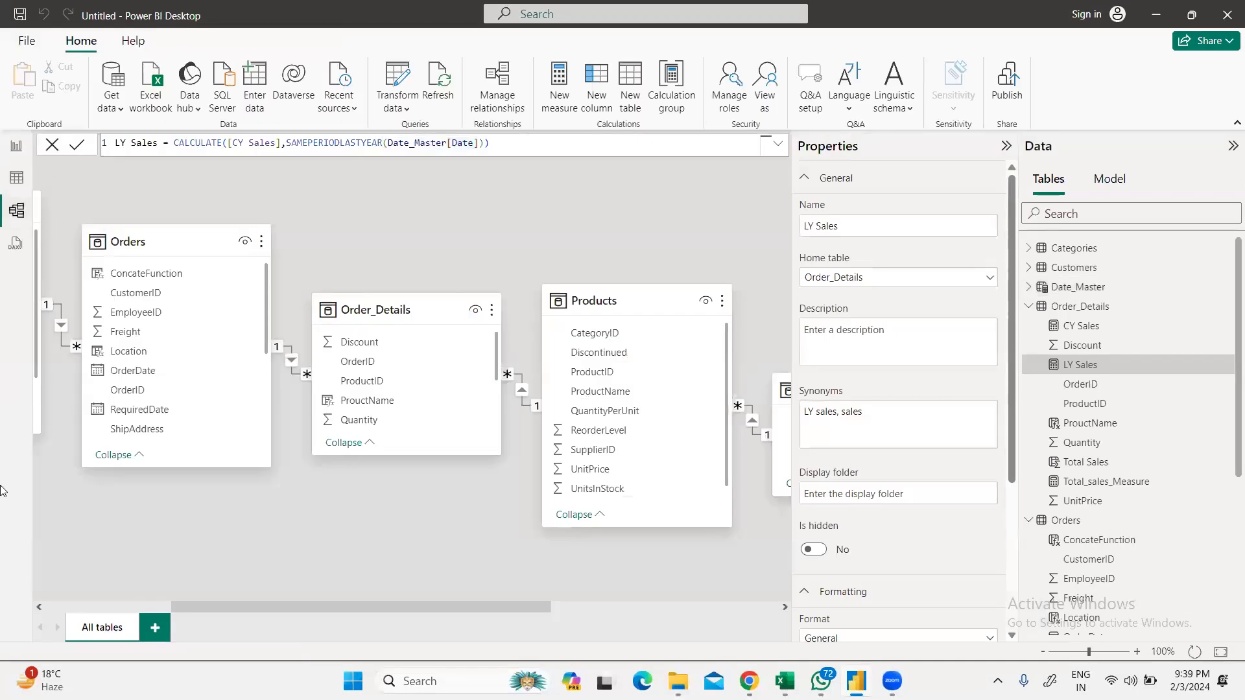
{"action": "left_click_drag", "start_coordinate": [280, 608], "coordinate": [607, 603]}
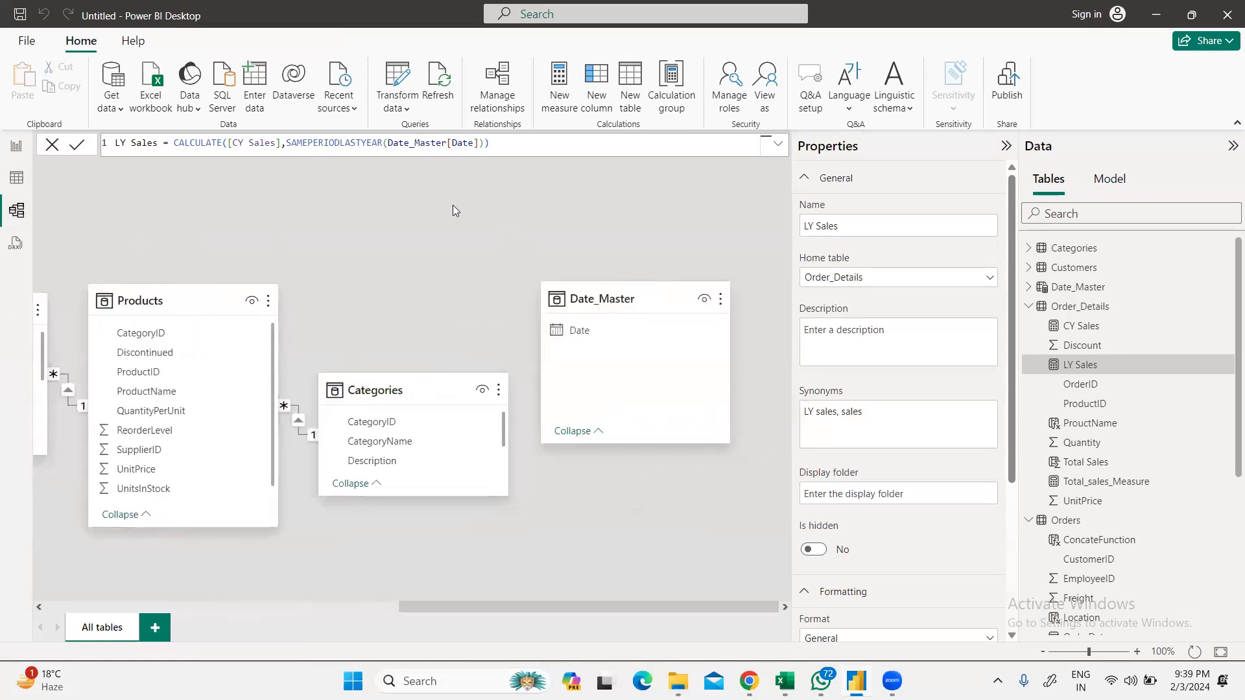
{"action": "left_click_drag", "start_coordinate": [596, 300], "coordinate": [586, 190]}
{"action": "left_click_drag", "start_coordinate": [406, 297], "coordinate": [396, 328]}
{"action": "left_click_drag", "start_coordinate": [134, 306], "coordinate": [135, 217]}
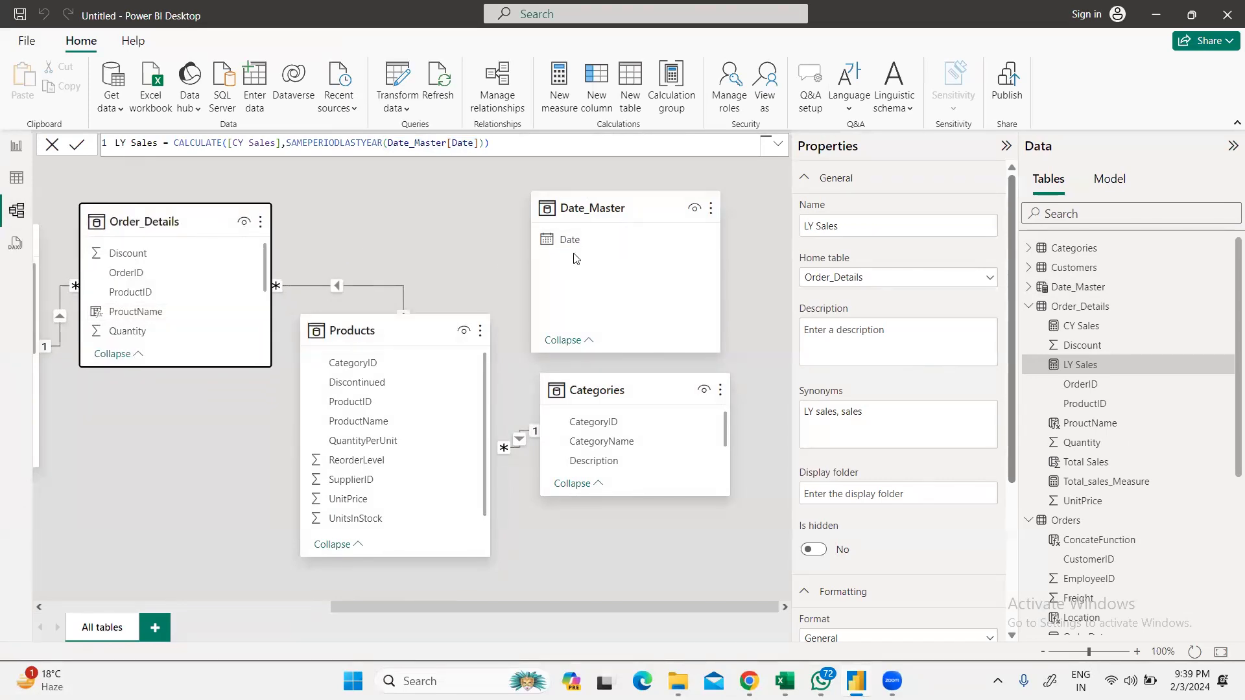
Step: Recheck the report and the LY Sales formula, then space Order_Details and Products further apart in the model diagram and look through their fields
{"action": "left_click", "coordinate": [13, 152]}
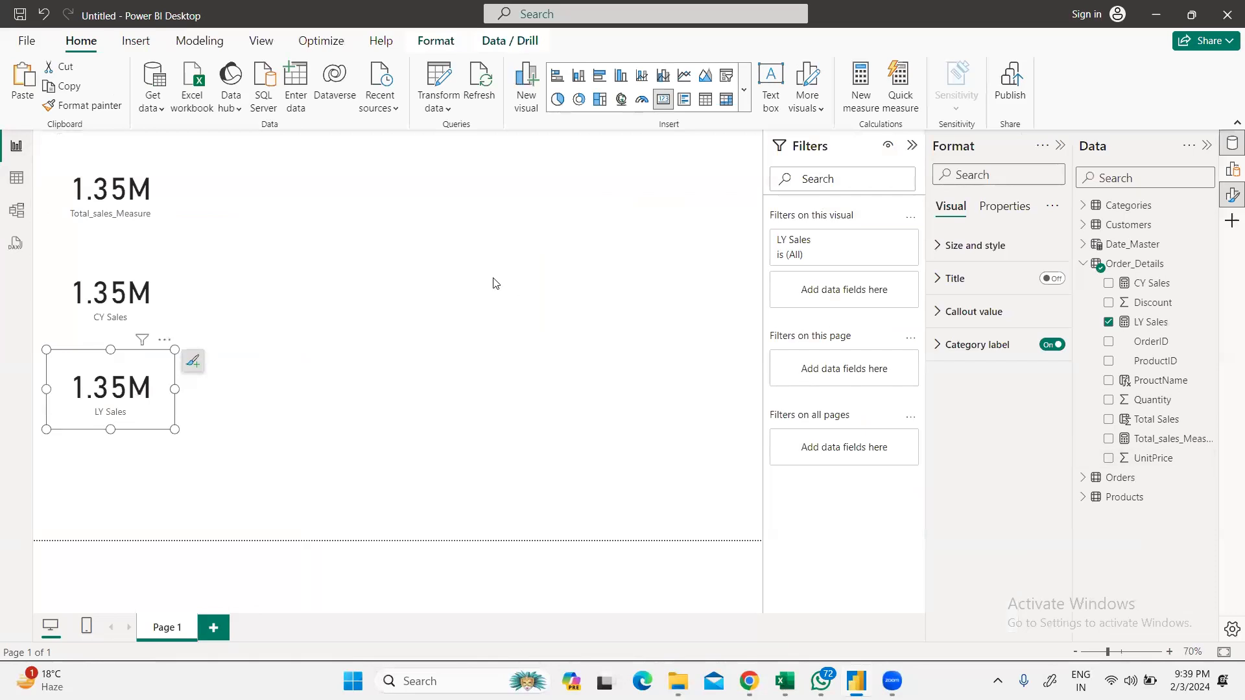
{"action": "left_click", "coordinate": [16, 178]}
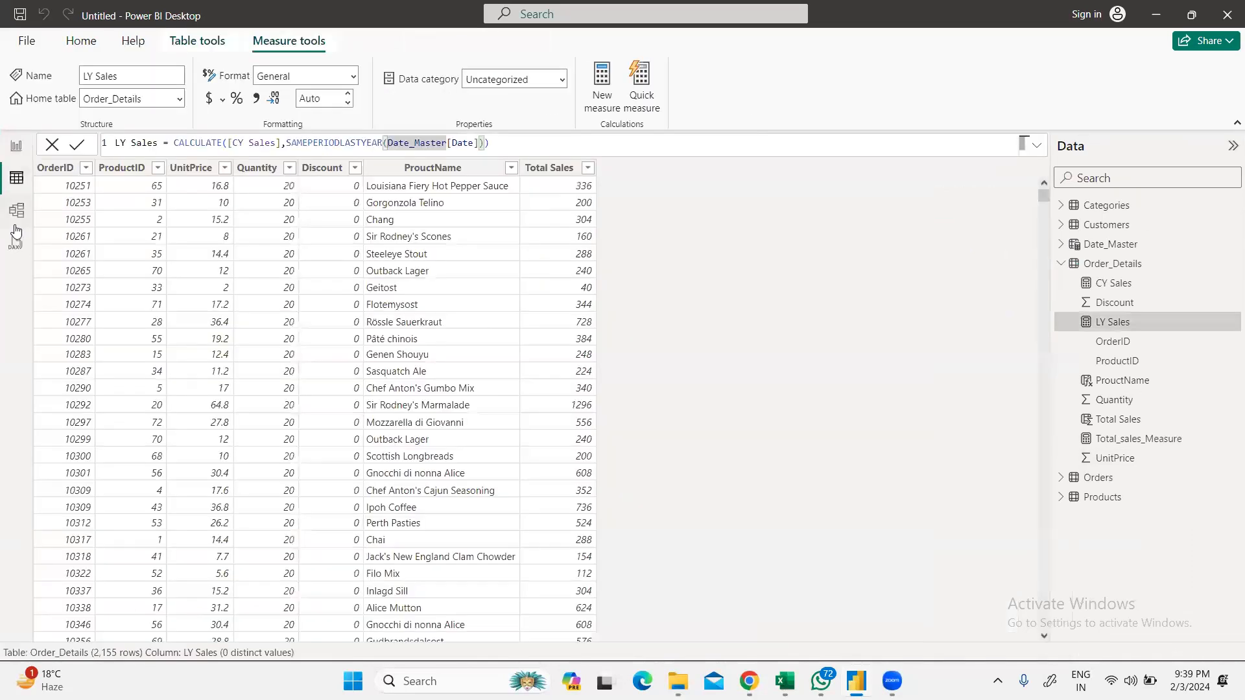
{"action": "left_click", "coordinate": [14, 210]}
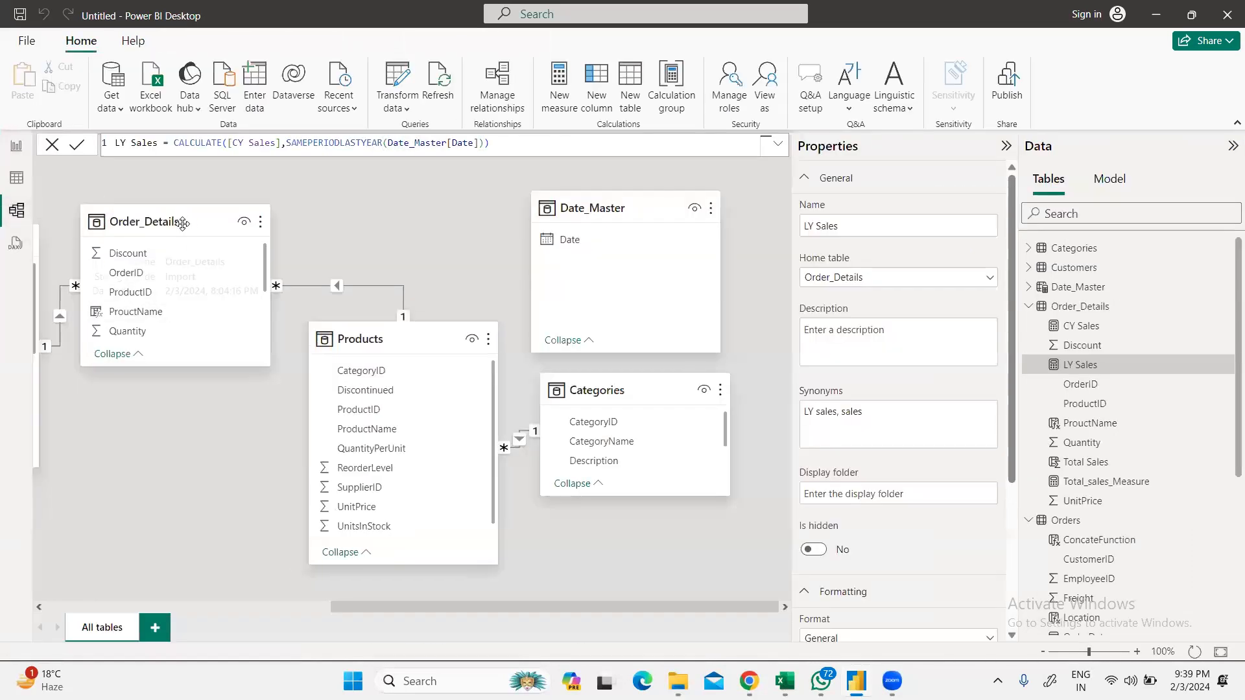
{"action": "left_click_drag", "start_coordinate": [182, 219], "coordinate": [189, 204]}
{"action": "left_click_drag", "start_coordinate": [395, 336], "coordinate": [397, 365]}
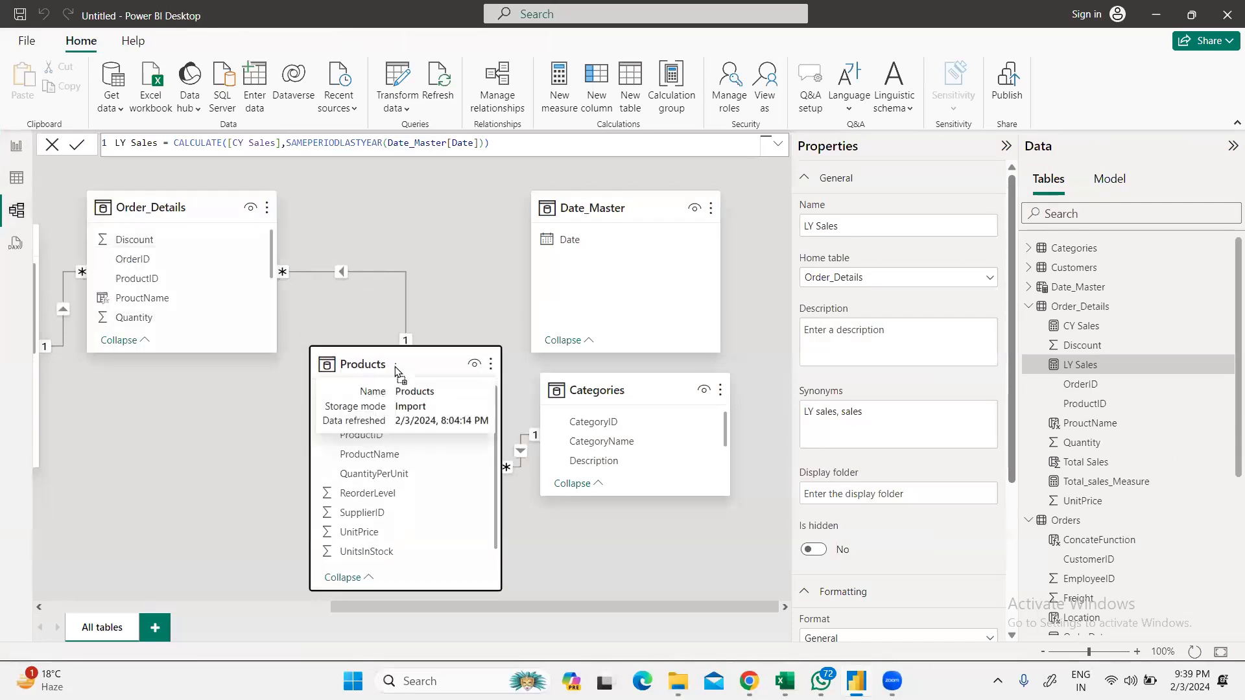
{"action": "left_click_drag", "start_coordinate": [271, 236], "coordinate": [268, 299]}
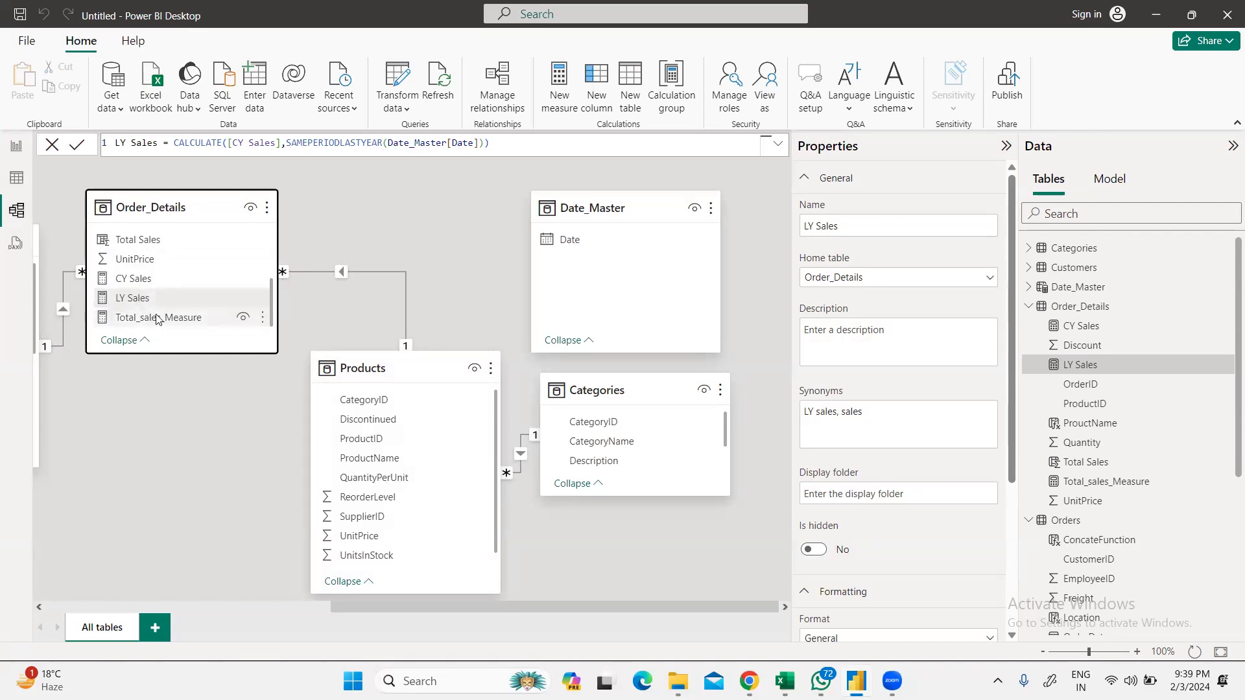
{"action": "scroll", "coordinate": [409, 473], "scroll_direction": "down", "scroll_amount": 1}
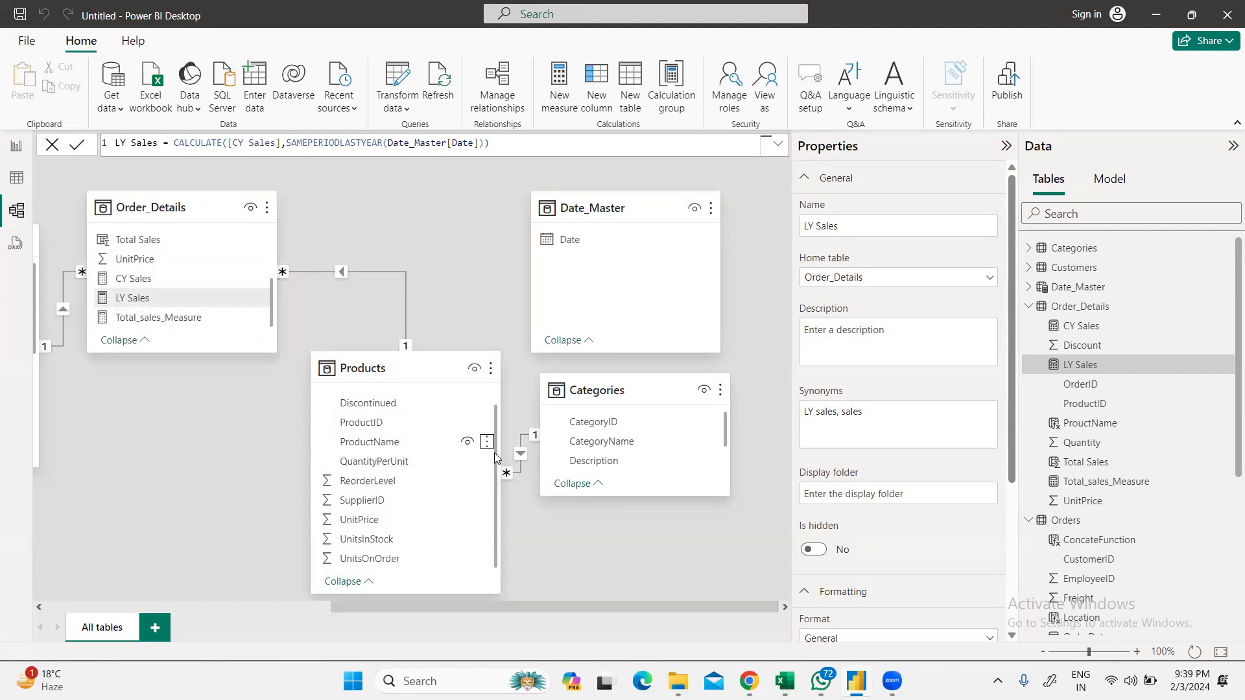
{"action": "scroll", "coordinate": [494, 454], "scroll_direction": "up", "scroll_amount": 1}
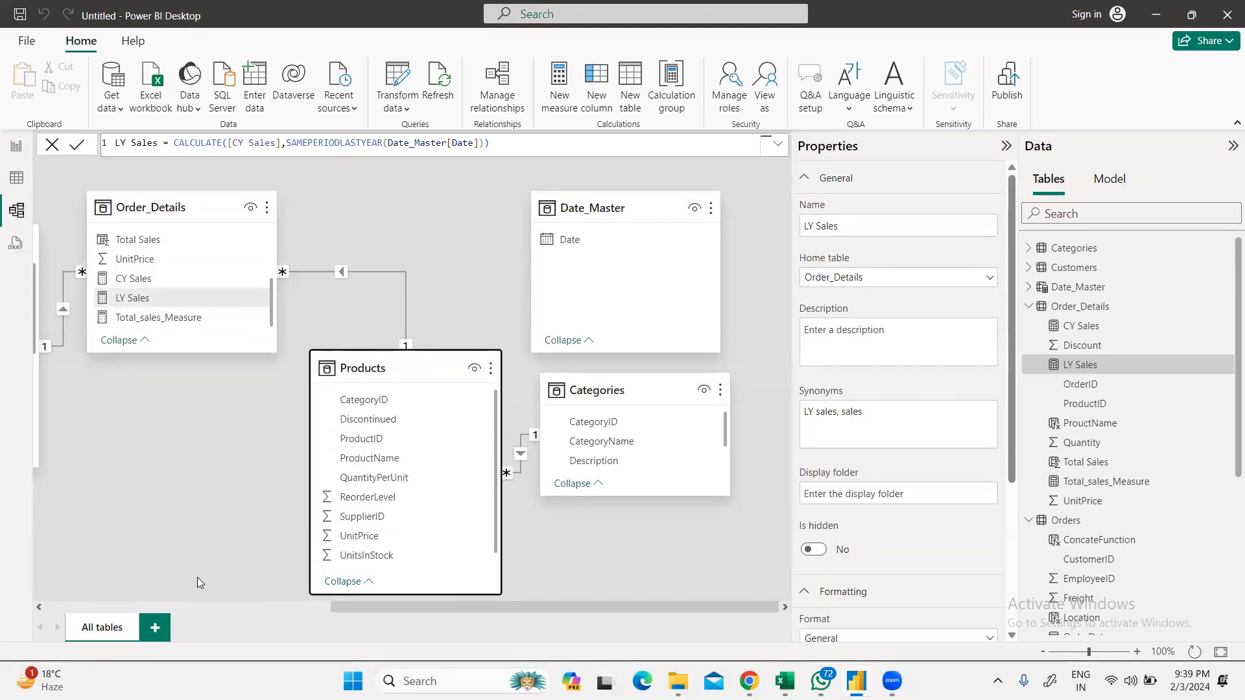
Step: Move Order_Details lower in the model diagram, shift Orders up, and place Date_Master beside Orders
{"action": "left_click_drag", "start_coordinate": [458, 603], "coordinate": [229, 609]}
{"action": "left_click_drag", "start_coordinate": [575, 215], "coordinate": [550, 481]}
{"action": "left_click_drag", "start_coordinate": [318, 244], "coordinate": [308, 208]}
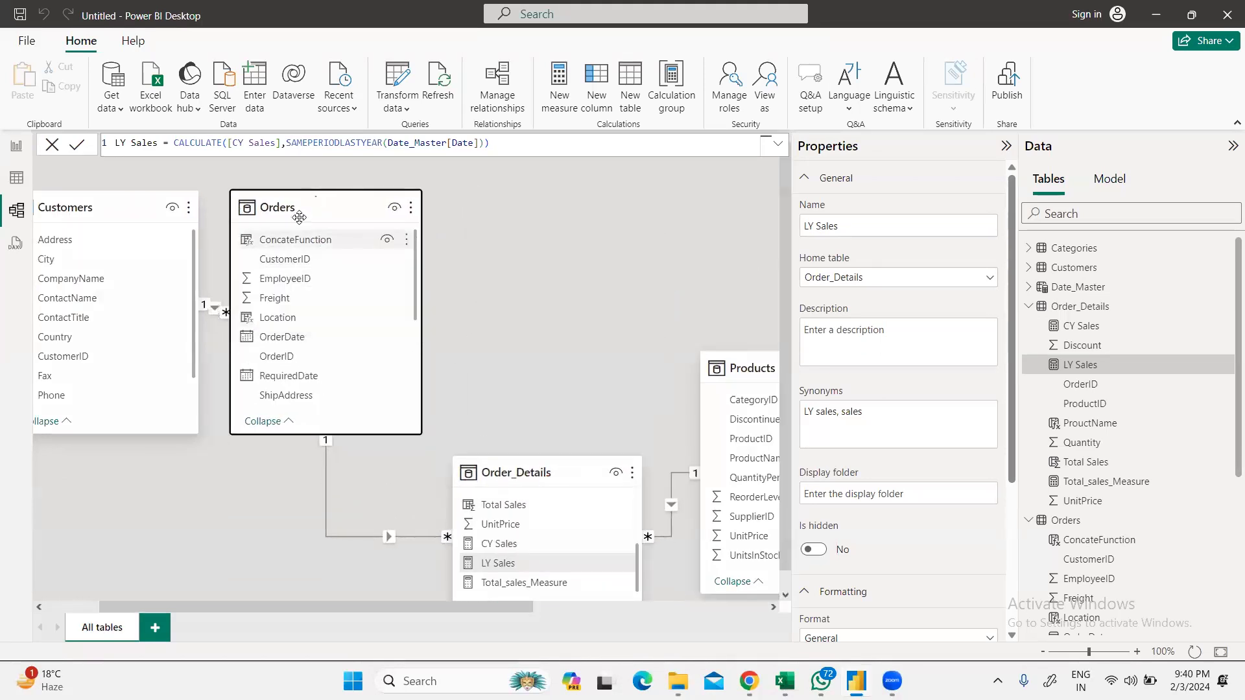
{"action": "left_click_drag", "start_coordinate": [277, 607], "coordinate": [417, 604]}
{"action": "left_click_drag", "start_coordinate": [731, 210], "coordinate": [286, 240]}
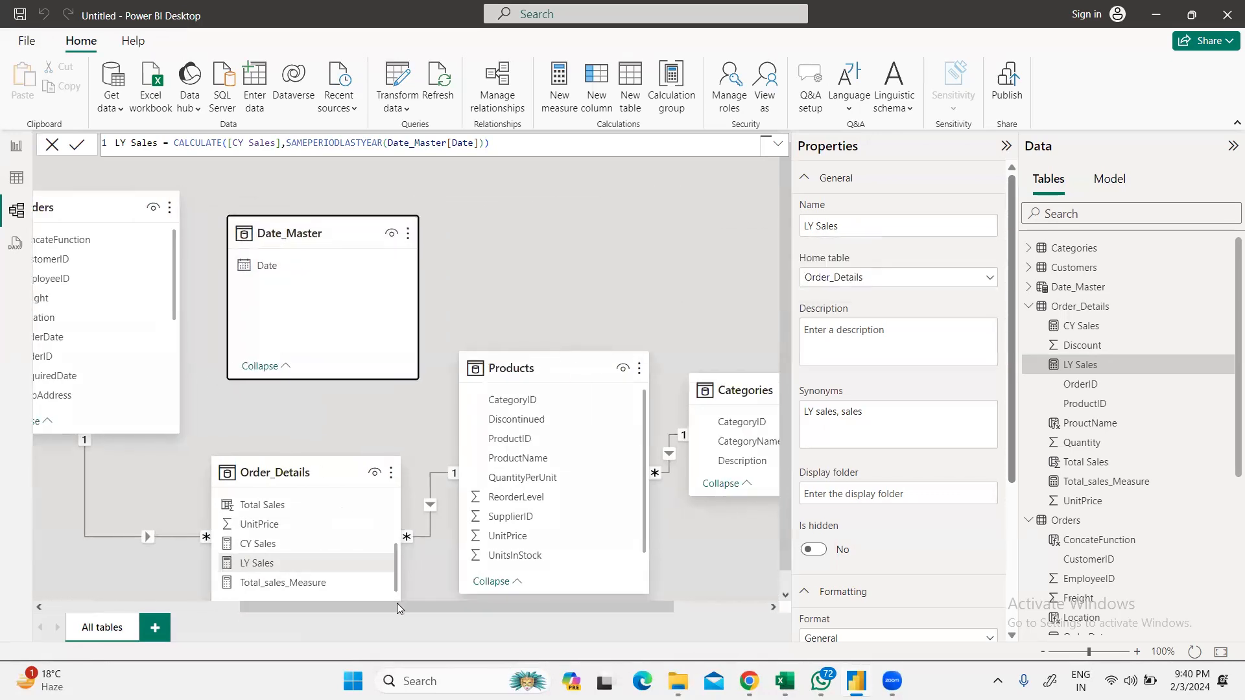
{"action": "left_click_drag", "start_coordinate": [312, 609], "coordinate": [161, 609]}
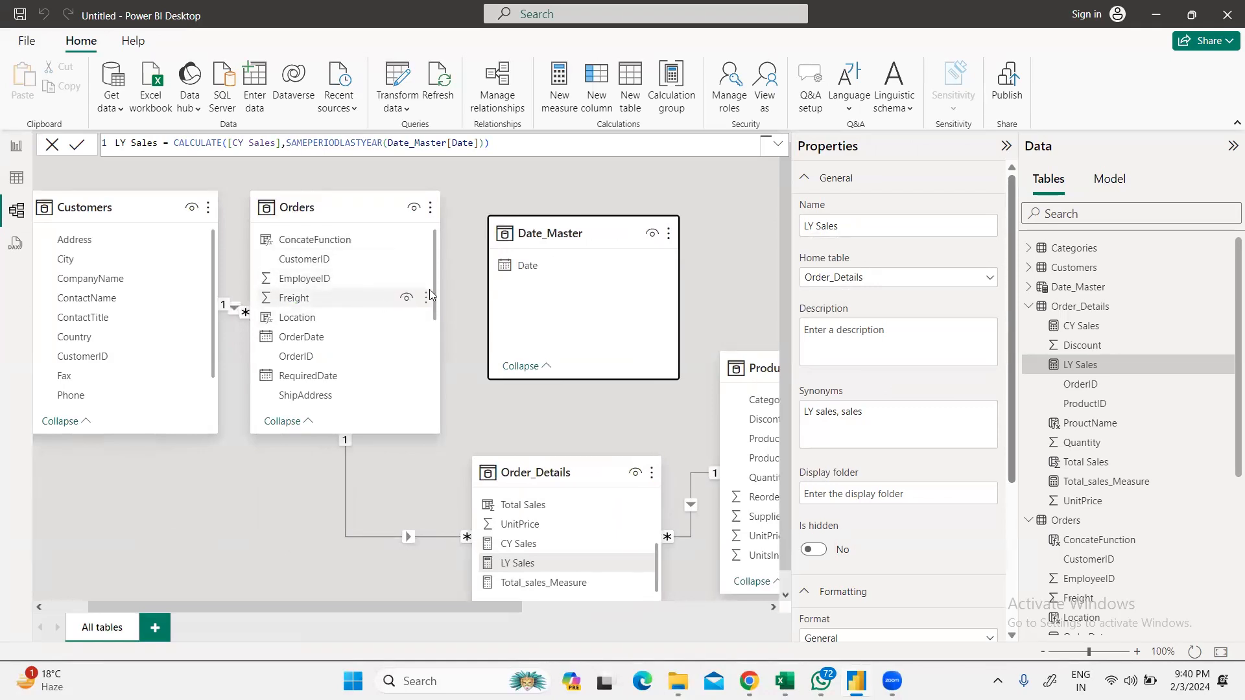
Step: Create an active many-to-one relationship between OrderDate in Orders and Date in Date_Master, and shift the Date_Master table away from Orders
{"action": "left_click", "coordinate": [426, 260]}
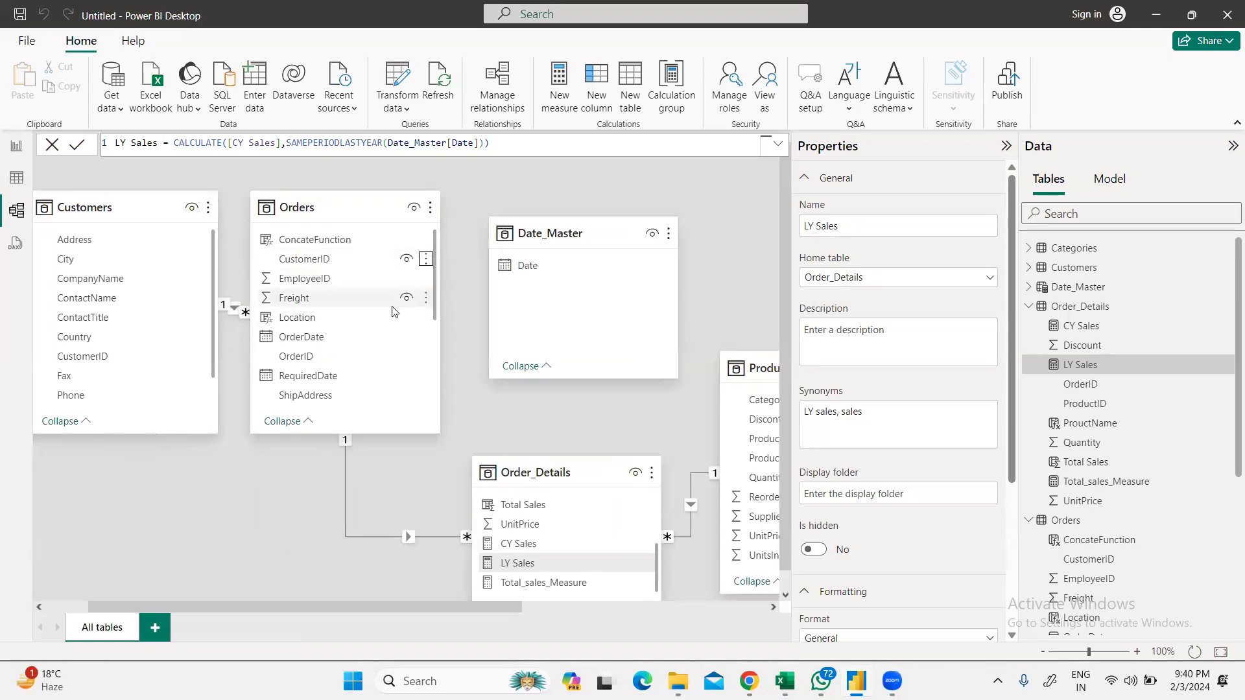
{"action": "left_click", "coordinate": [520, 269]}
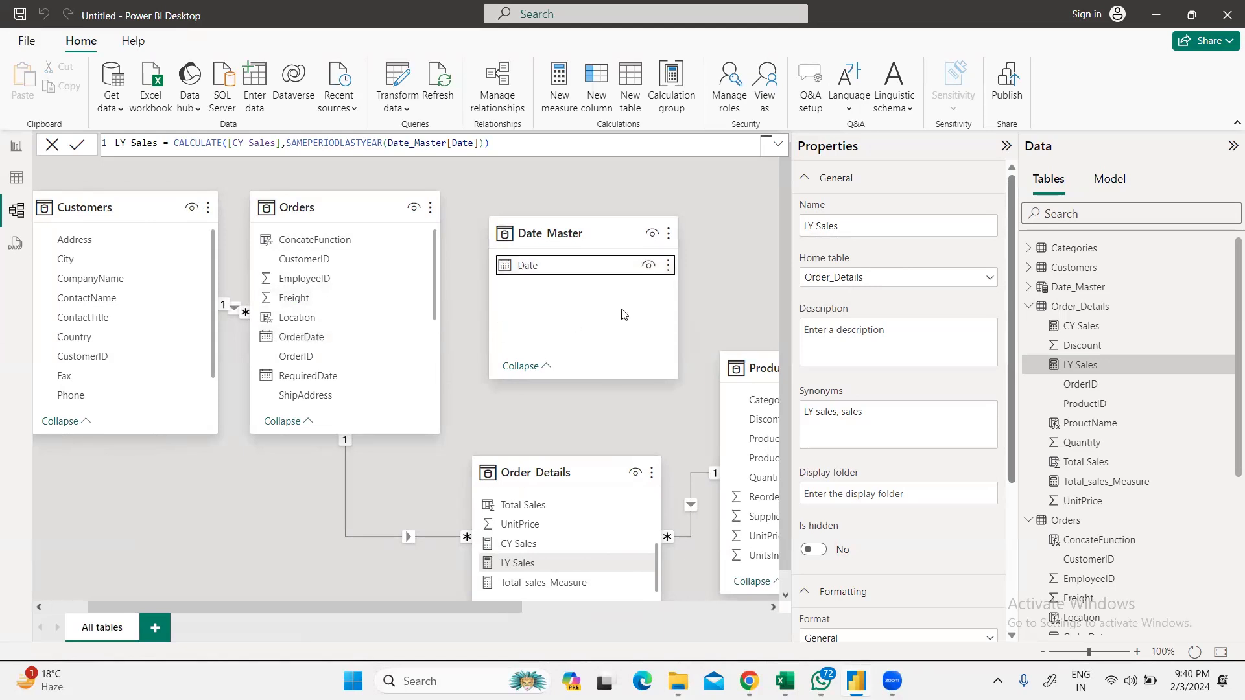
{"action": "left_click_drag", "start_coordinate": [589, 229], "coordinate": [642, 195]}
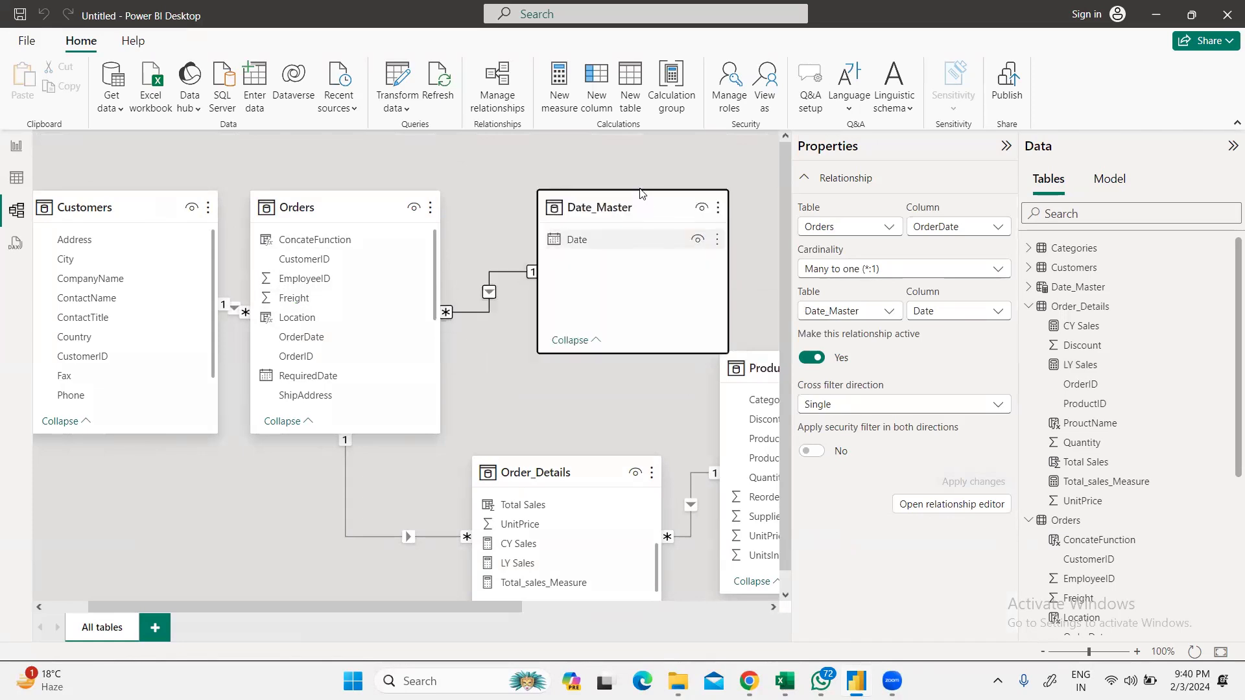
Step: Return to the report page, make the LY Sales card slightly taller, and move the CY Sales and LY Sales cards up
{"action": "left_click", "coordinate": [16, 149]}
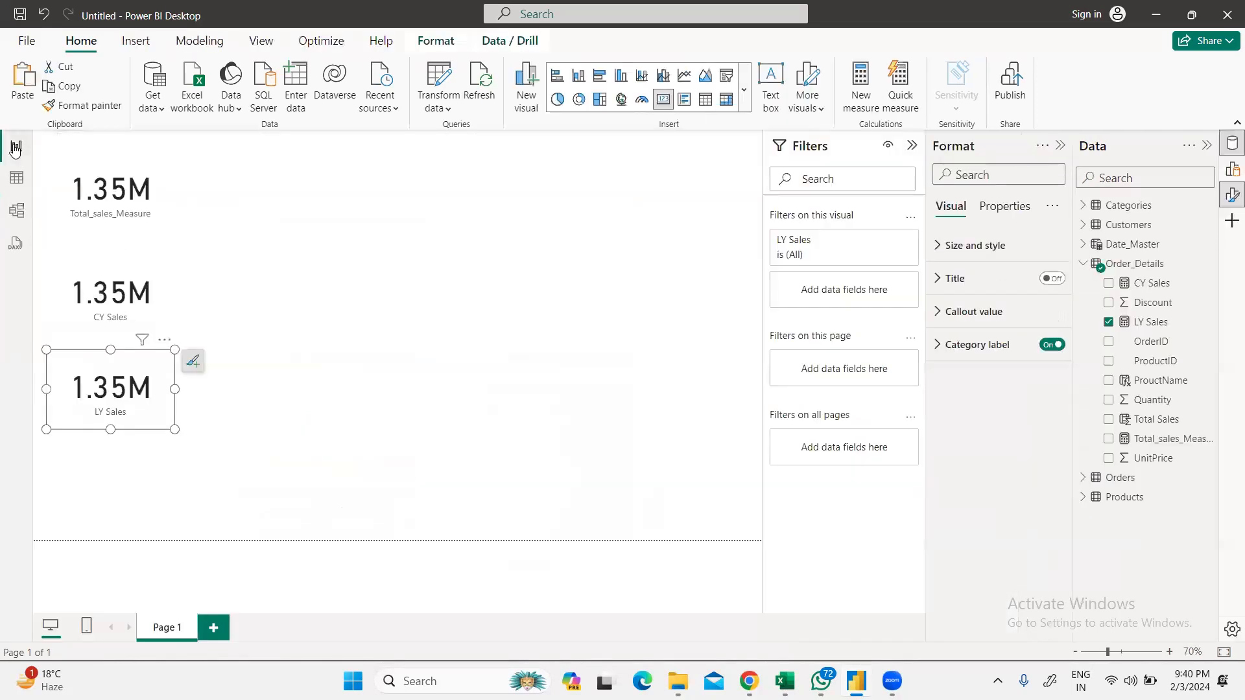
{"action": "left_click_drag", "start_coordinate": [175, 430], "coordinate": [176, 437]}
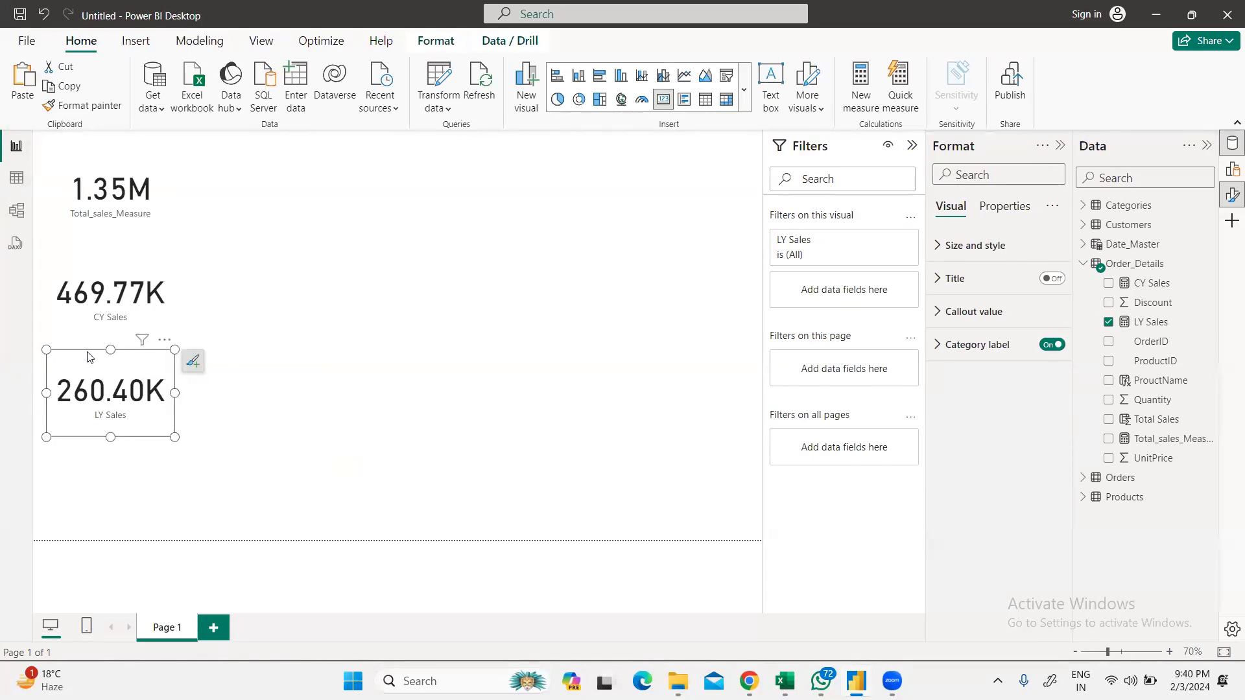
{"action": "left_click_drag", "start_coordinate": [90, 353], "coordinate": [90, 349]}
{"action": "left_click", "coordinate": [126, 269]}
{"action": "mouse_move", "coordinate": [127, 267]}
{"action": "left_mouse_down"}
{"action": "mouse_move", "coordinate": [128, 252]}
{"action": "mouse_move", "coordinate": [139, 268]}
{"action": "left_mouse_up"}
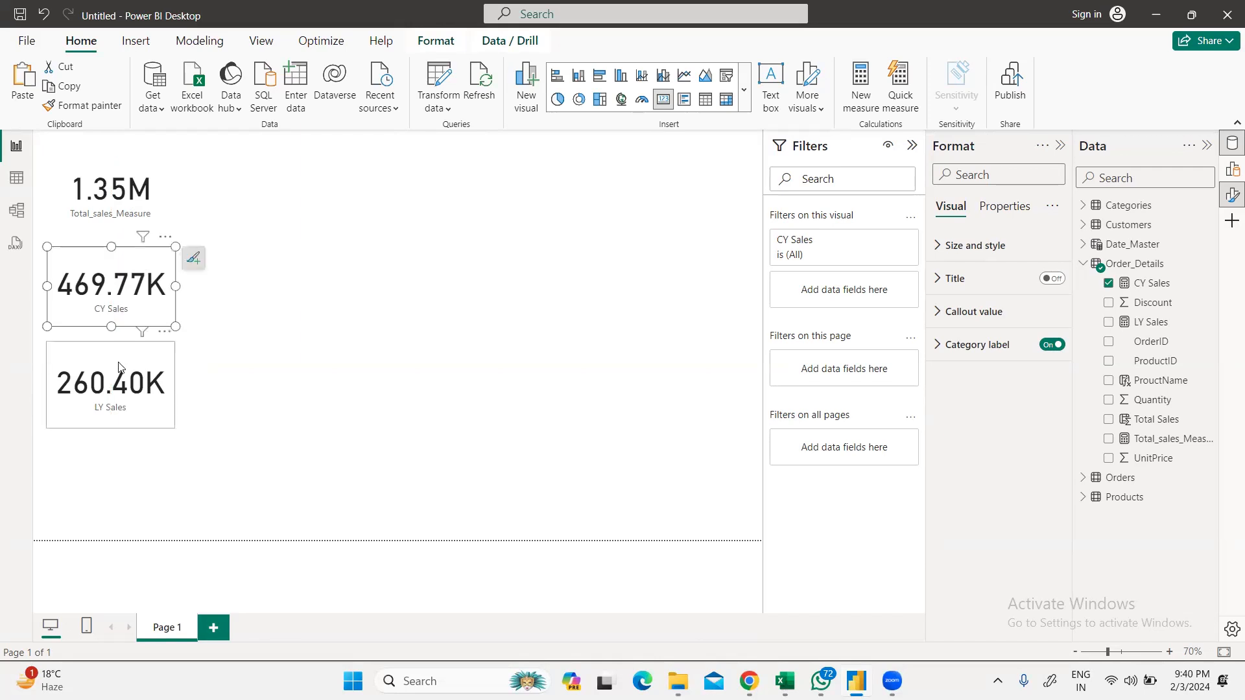
{"action": "left_click", "coordinate": [117, 369]}
{"action": "left_click_drag", "start_coordinate": [118, 369], "coordinate": [118, 373]}
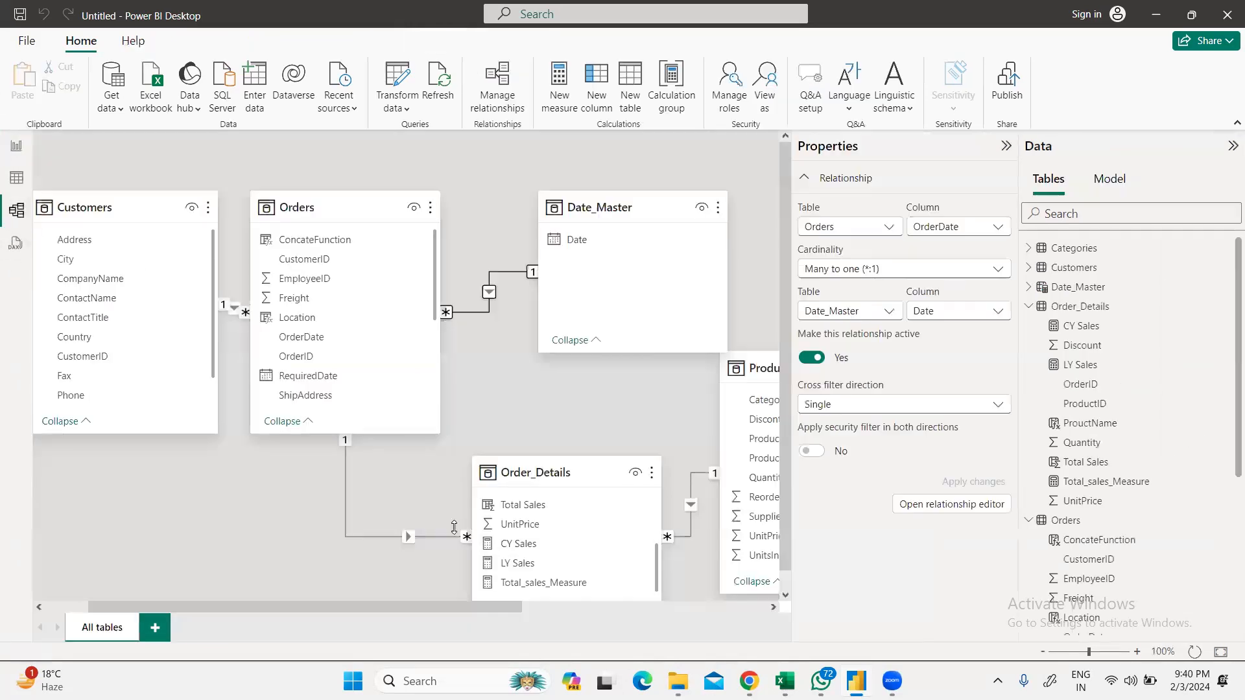
Step: Move Order_Details higher in the model diagram, closer to Date_Master, and look through its fields
{"action": "left_click", "coordinate": [15, 222]}
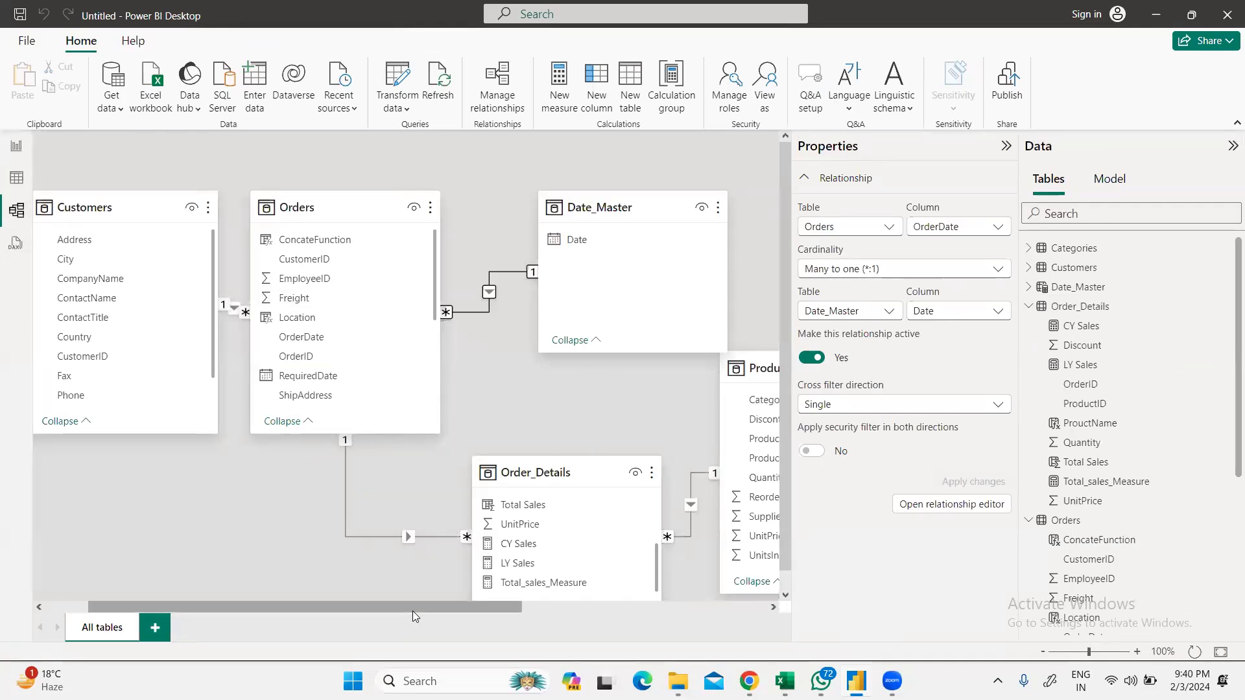
{"action": "left_click_drag", "start_coordinate": [413, 611], "coordinate": [436, 611]}
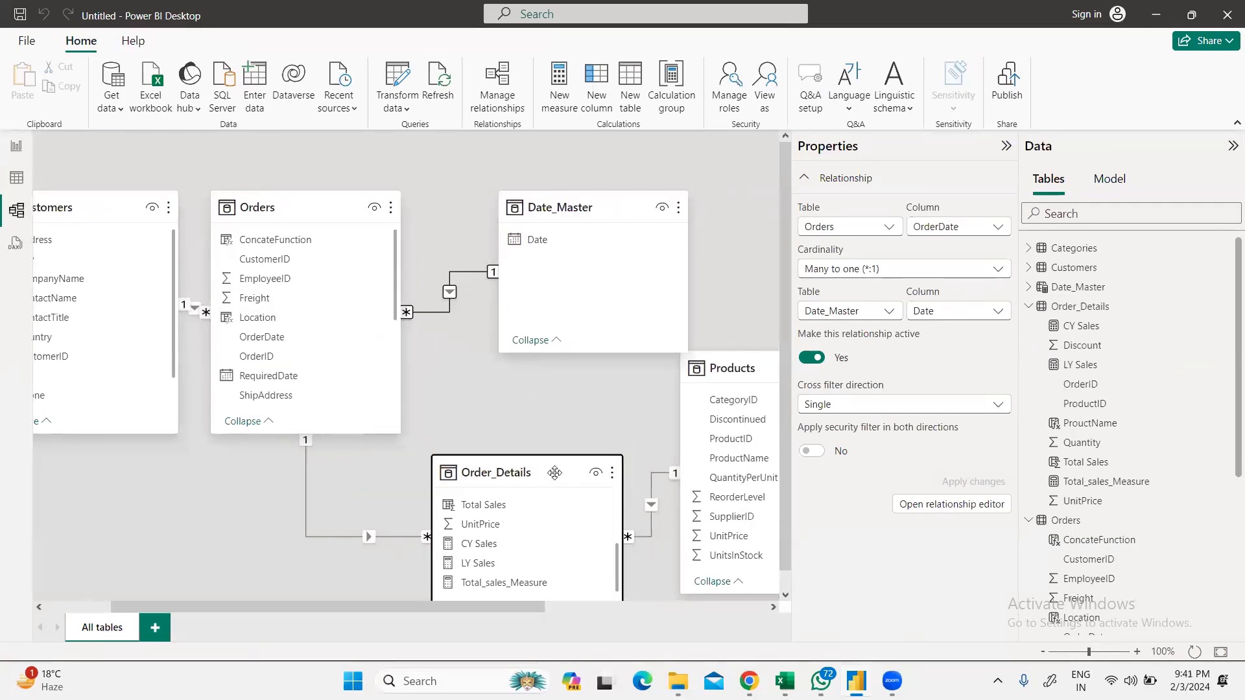
{"action": "left_click_drag", "start_coordinate": [555, 472], "coordinate": [555, 399]}
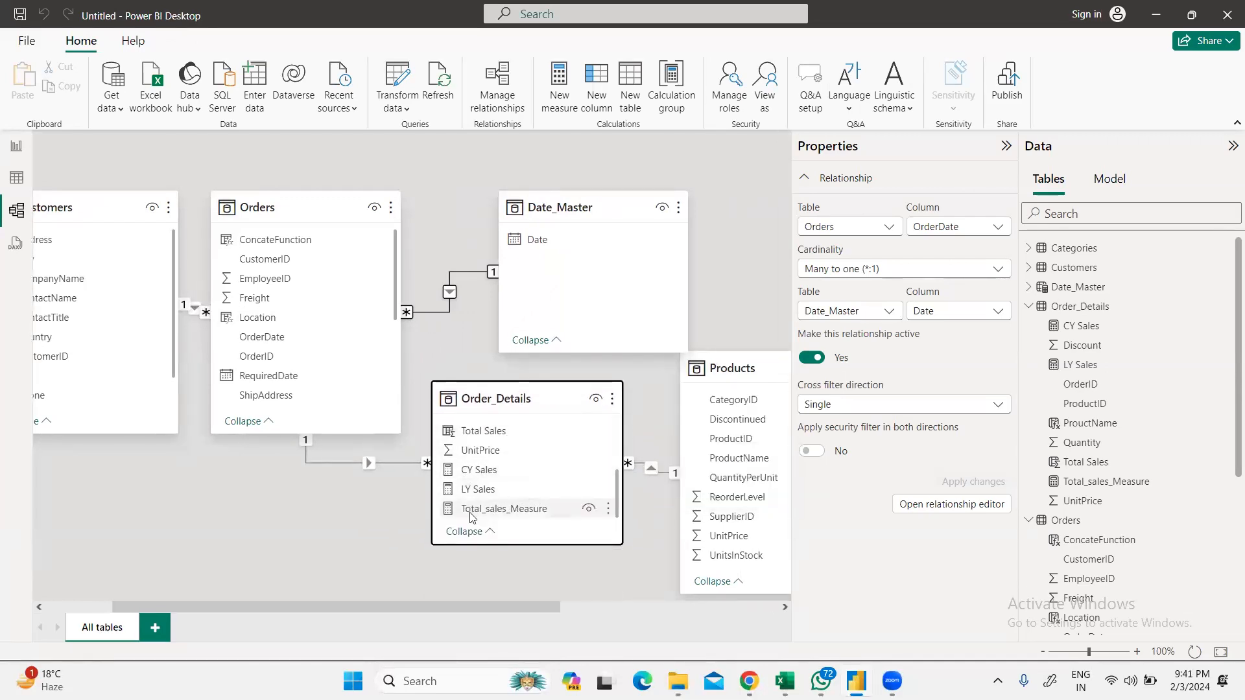
{"action": "left_click_drag", "start_coordinate": [618, 487], "coordinate": [619, 416]}
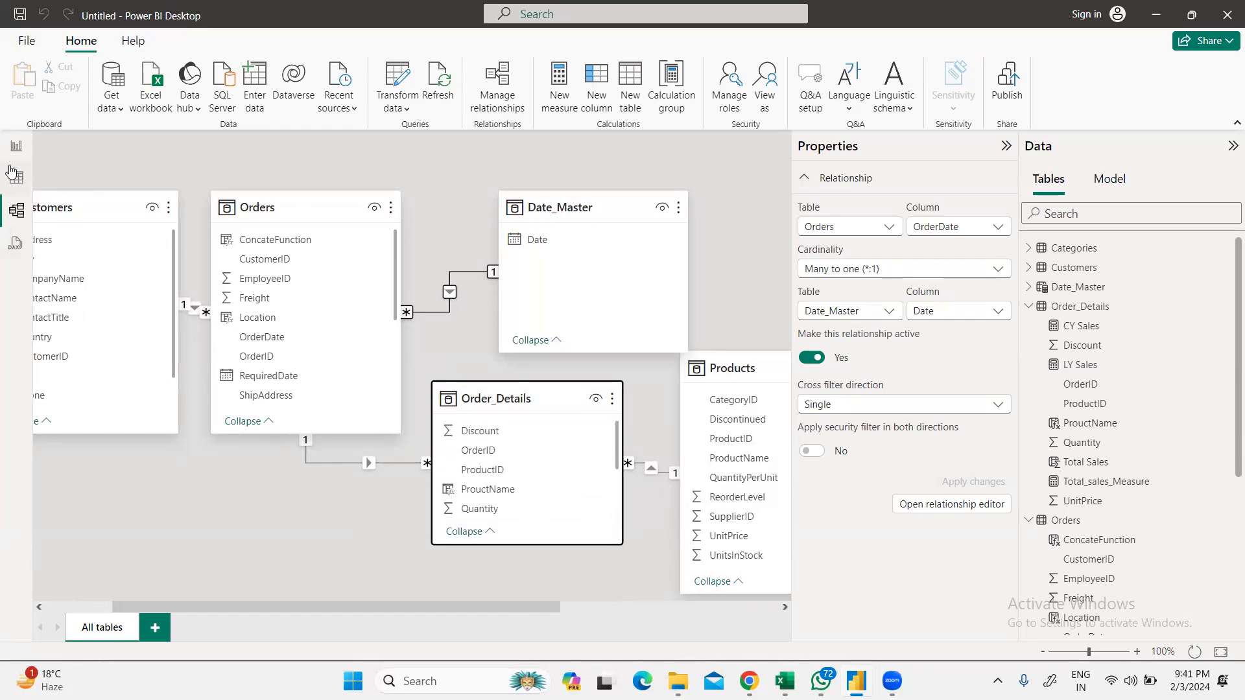
Step: Return to the report page and space the cards evenly, moving Total_sales_Measure slightly up and CY Sales and LY Sales slightly down
{"action": "left_click", "coordinate": [17, 145]}
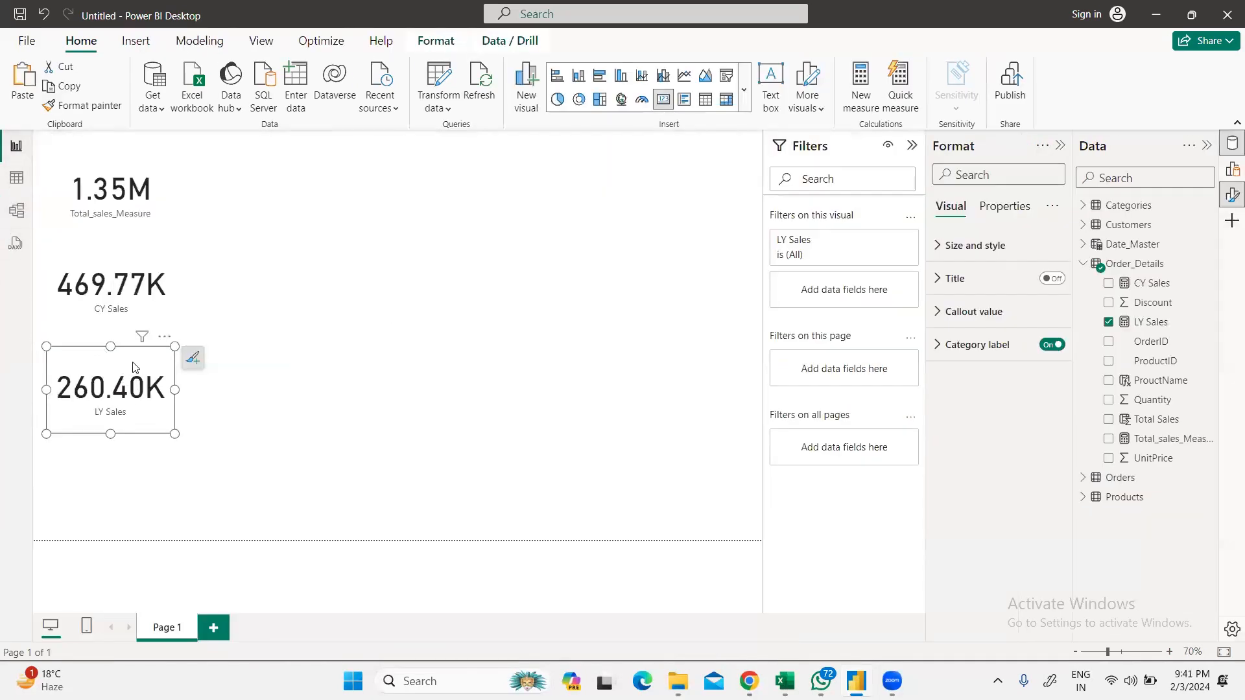
{"action": "left_click", "coordinate": [415, 320]}
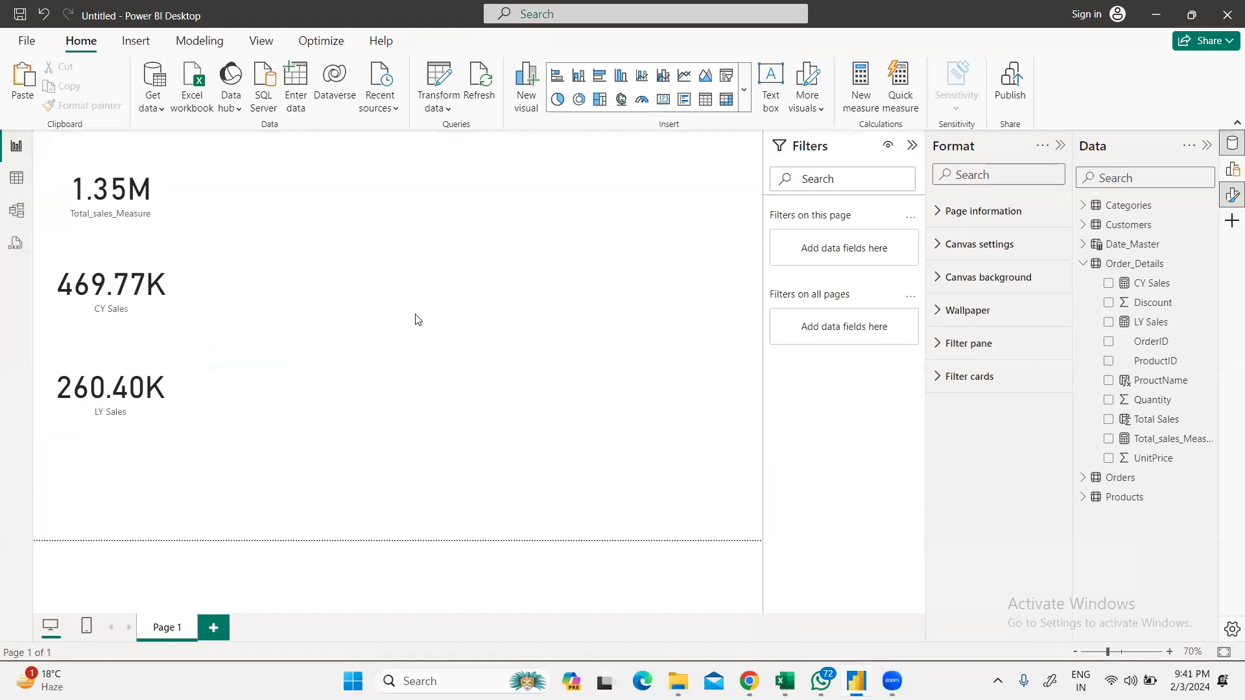
{"action": "left_click", "coordinate": [116, 368]}
{"action": "left_click_drag", "start_coordinate": [115, 363], "coordinate": [114, 357]}
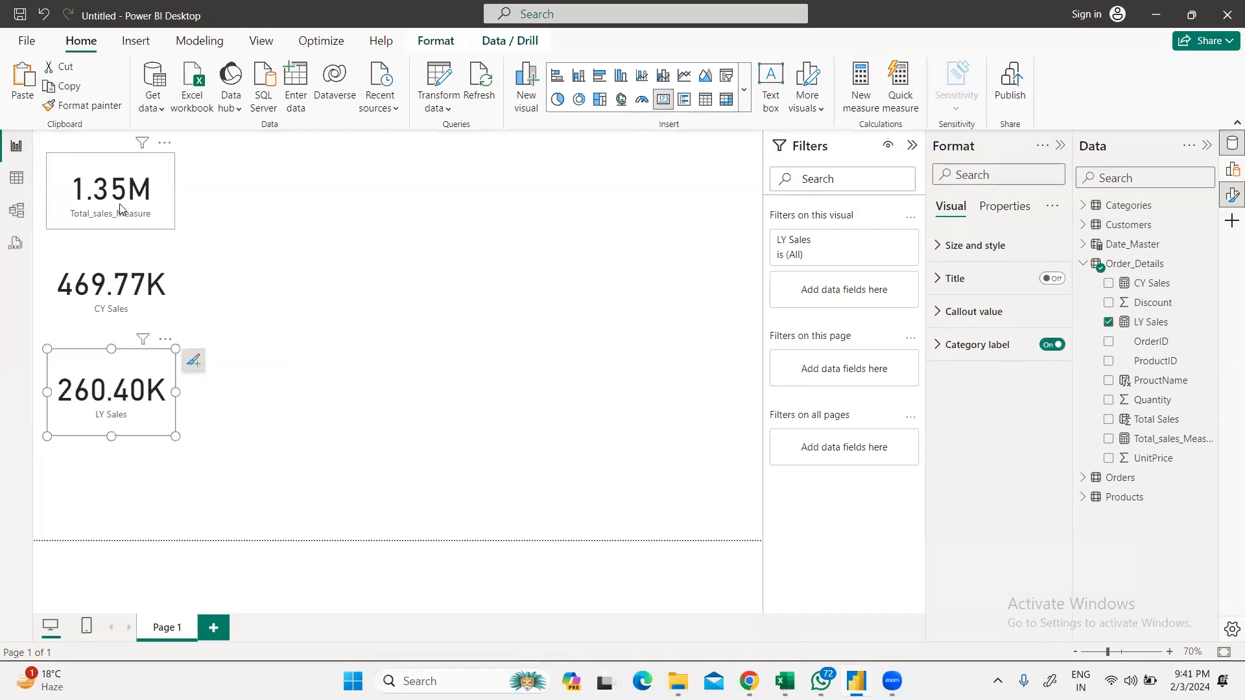
{"action": "mouse_move", "coordinate": [121, 254]}
{"action": "left_mouse_down"}
{"action": "mouse_move", "coordinate": [109, 250]}
{"action": "mouse_move", "coordinate": [123, 254]}
{"action": "left_mouse_up"}
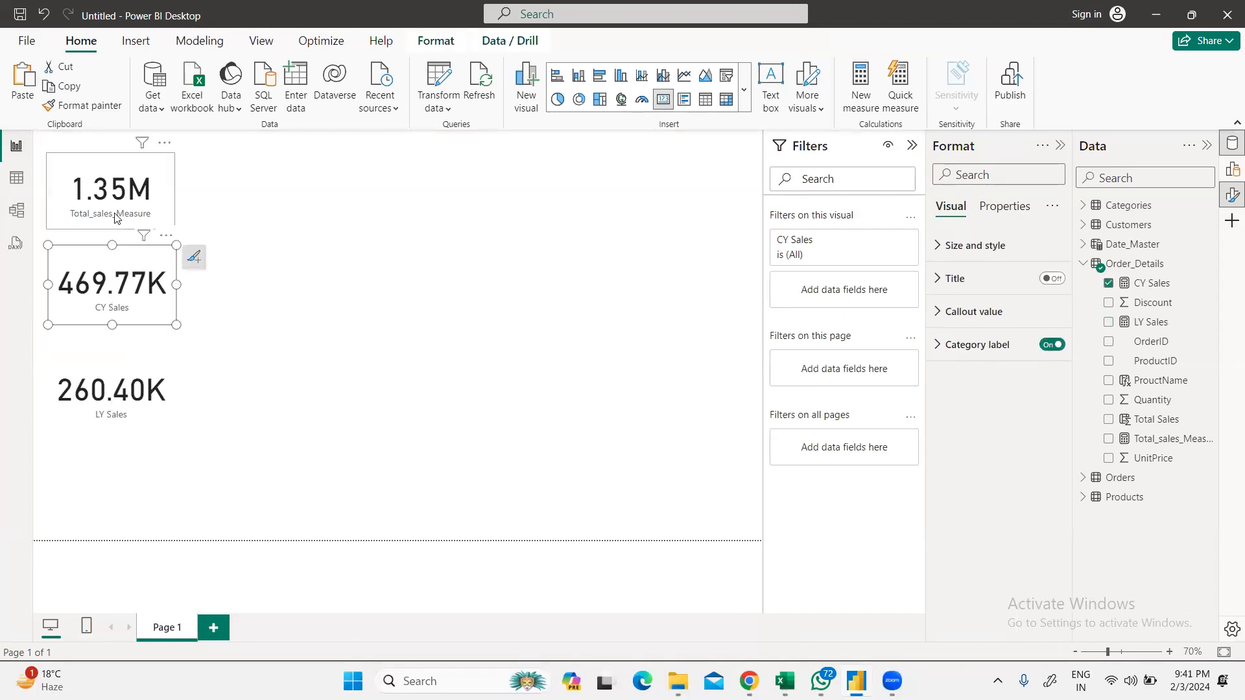
{"action": "left_click_drag", "start_coordinate": [108, 168], "coordinate": [108, 164]}
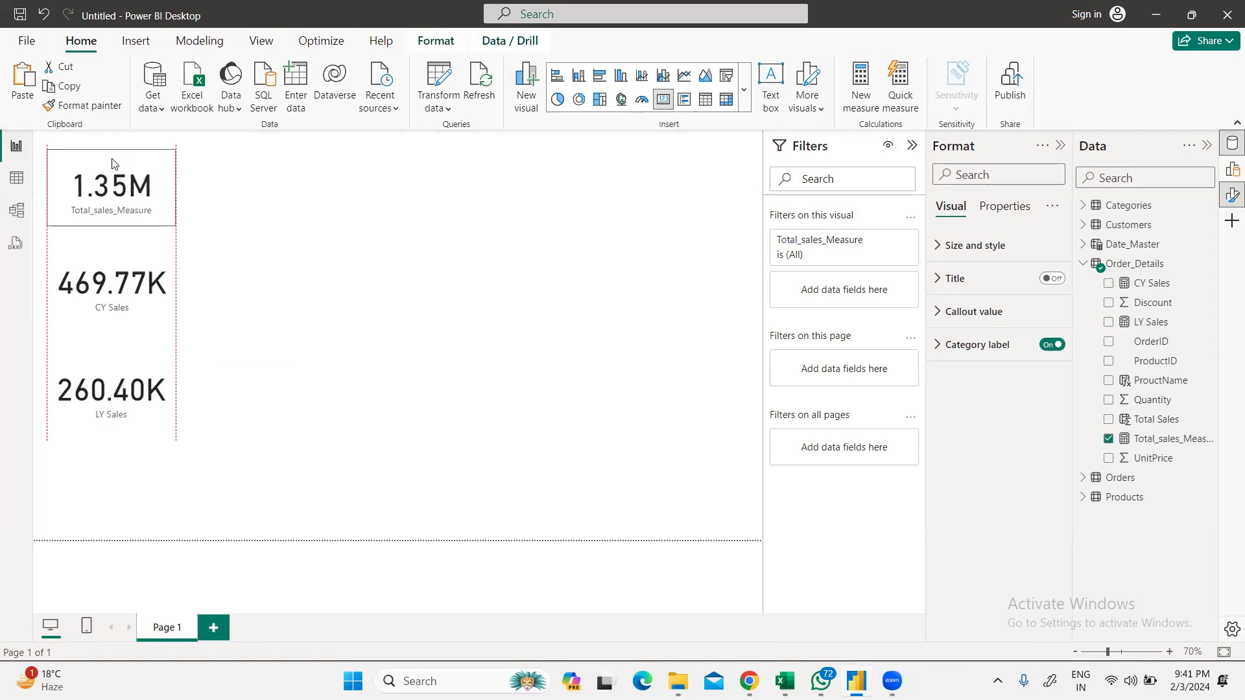
{"action": "left_click_drag", "start_coordinate": [89, 320], "coordinate": [92, 325]}
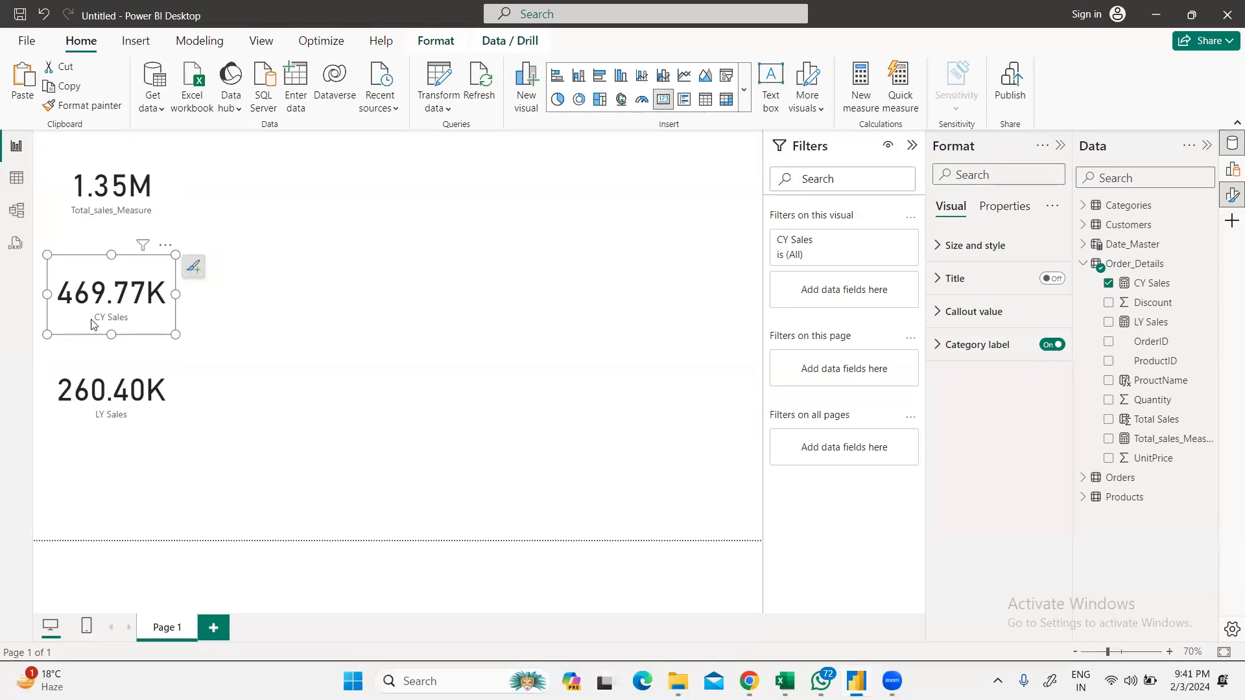
Step: Review the LY Sales formula in the data table view, return to the report page and deselect the CY Sales card
{"action": "left_click", "coordinate": [17, 178]}
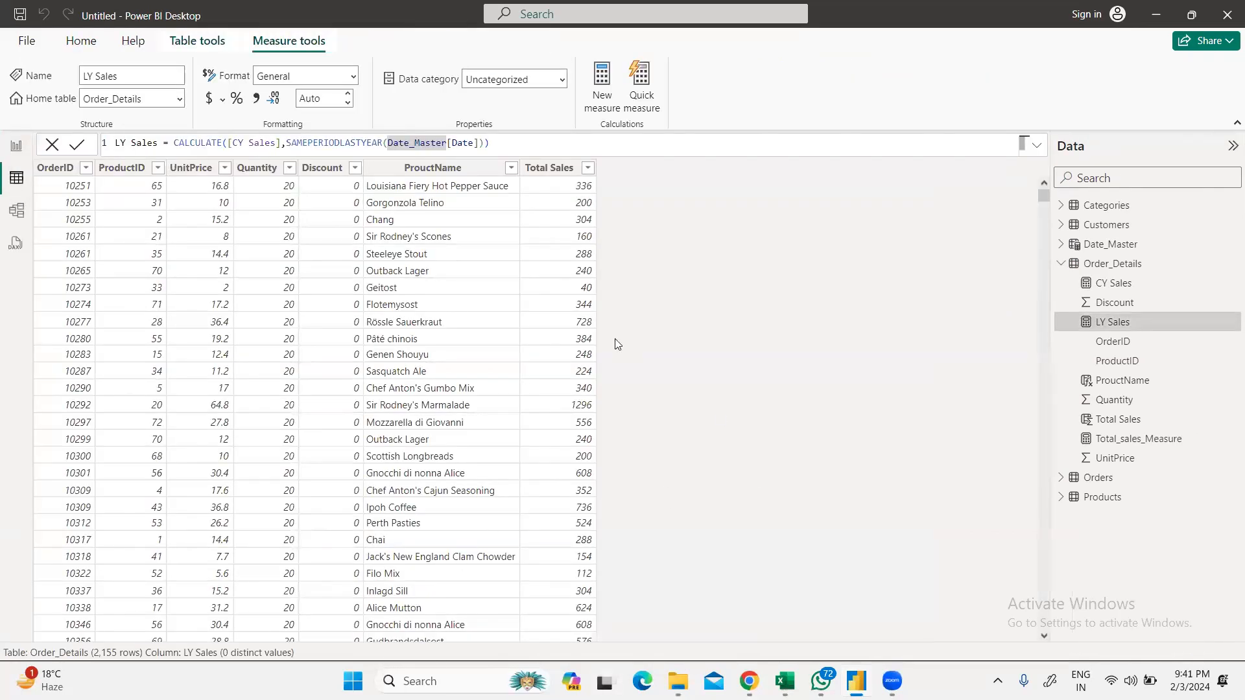
{"action": "left_click", "coordinate": [15, 149]}
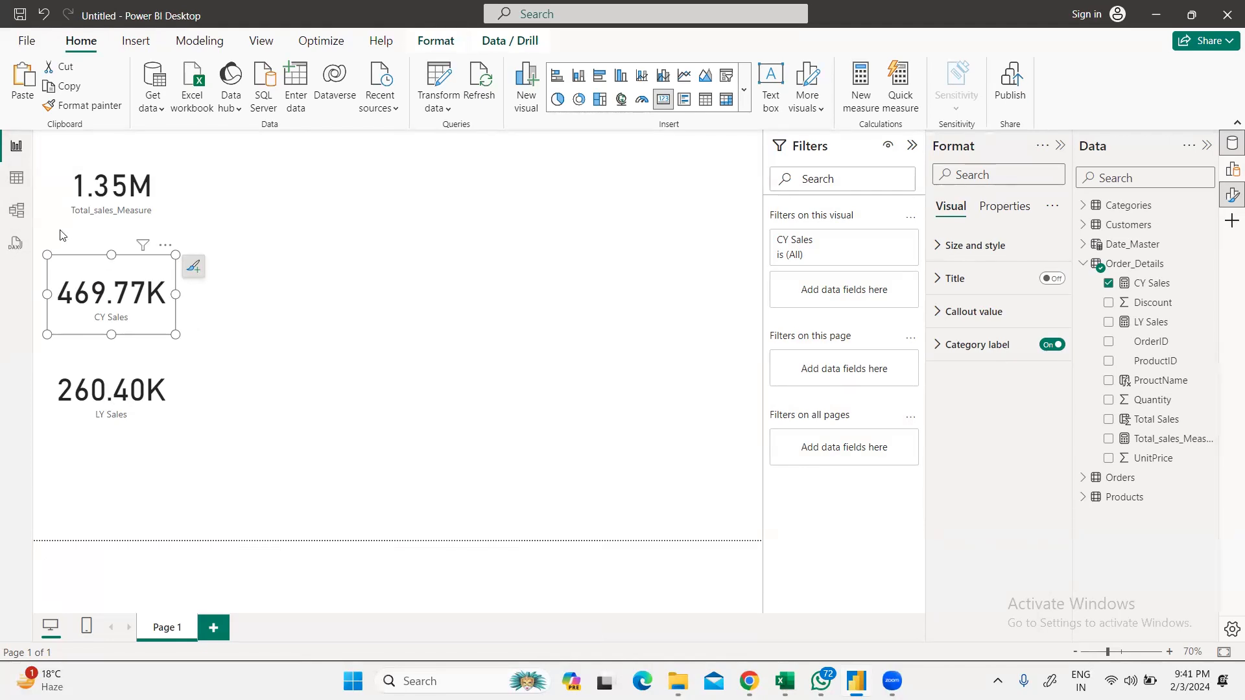
{"action": "left_click", "coordinate": [12, 144]}
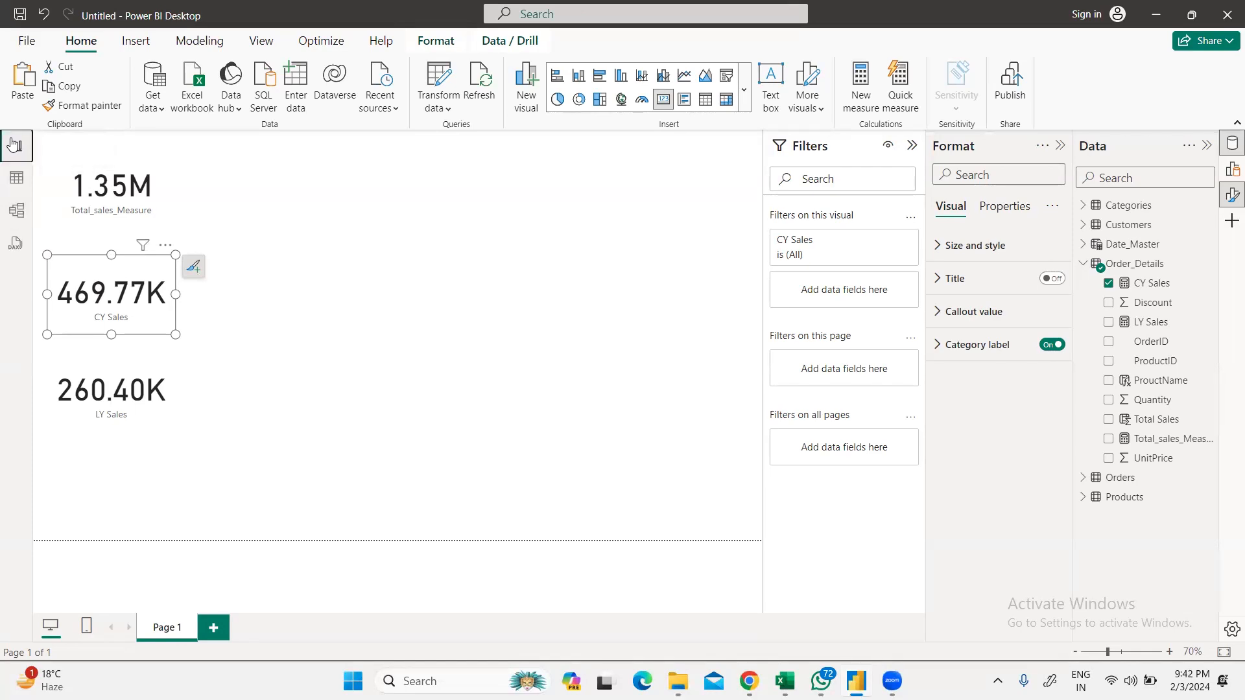
{"action": "left_click", "coordinate": [279, 344]}
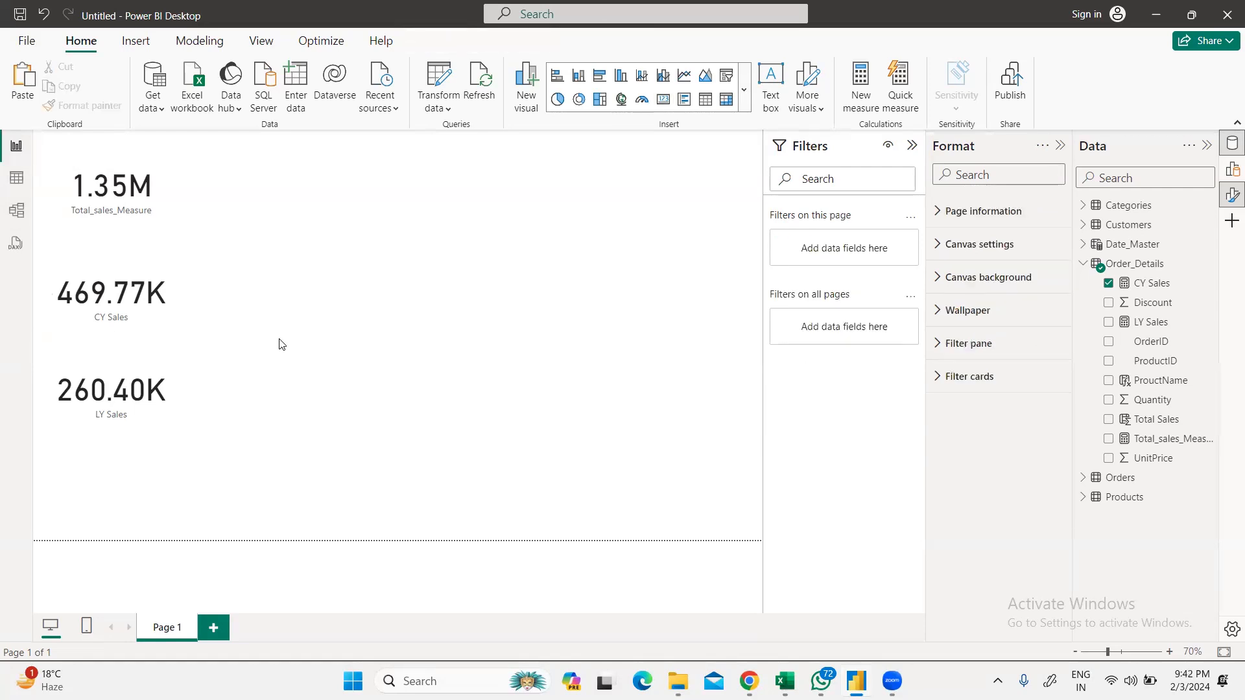
Step: Hand-write the formula YOY % Sales = (CY - LY) / LY as an annotation on the empty report area
{"action": "mouse_move", "coordinate": [333, 191]}
{"action": "left_mouse_down"}
{"action": "mouse_move", "coordinate": [339, 219]}
{"action": "mouse_move", "coordinate": [402, 188]}
{"action": "mouse_move", "coordinate": [427, 213]}
{"action": "left_mouse_up"}
{"action": "left_click", "coordinate": [426, 193]}
{"action": "left_click", "coordinate": [442, 210]}
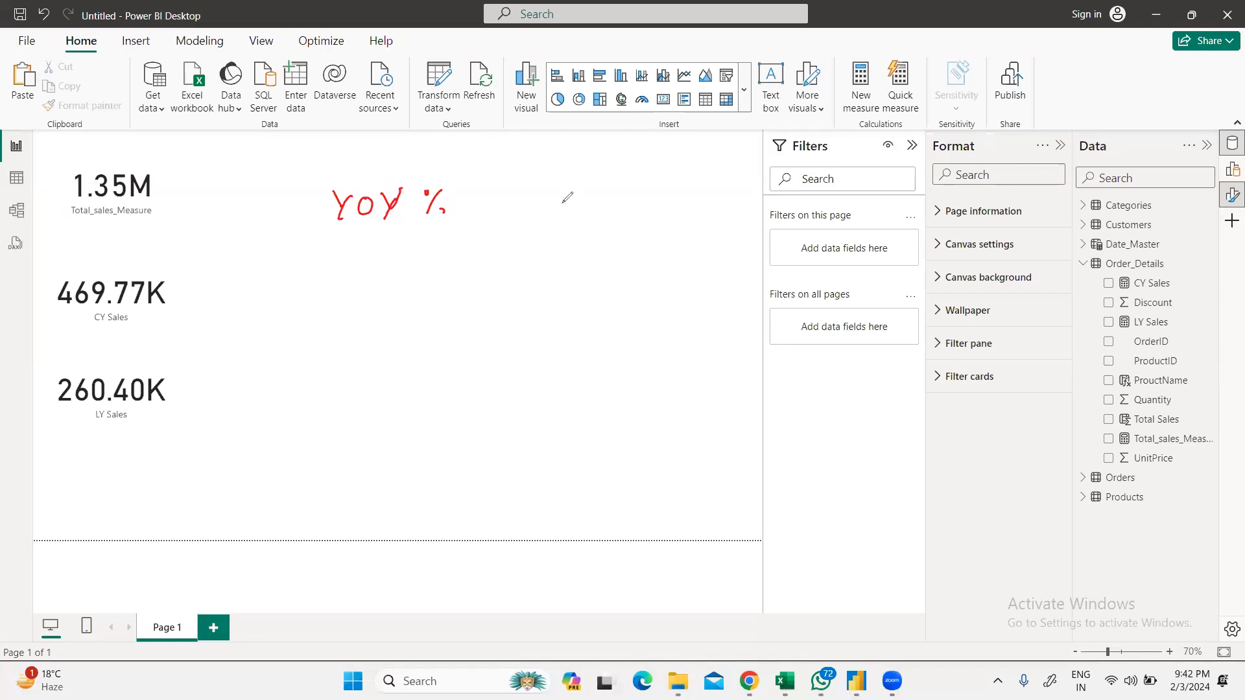
{"action": "mouse_move", "coordinate": [480, 191]}
{"action": "left_mouse_down"}
{"action": "mouse_move", "coordinate": [487, 208]}
{"action": "mouse_move", "coordinate": [555, 209]}
{"action": "left_mouse_up"}
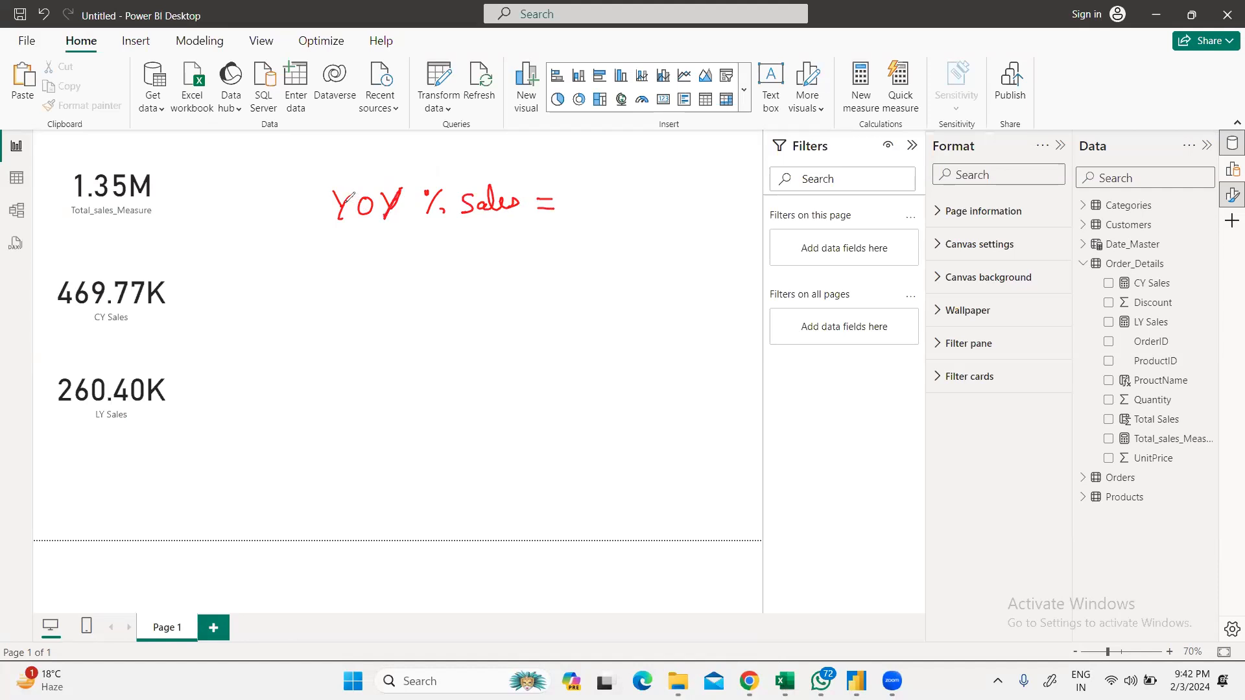
{"action": "left_click_drag", "start_coordinate": [542, 143], "coordinate": [542, 154]}
{"action": "mouse_move", "coordinate": [546, 143]}
{"action": "left_mouse_down"}
{"action": "mouse_move", "coordinate": [548, 155]}
{"action": "mouse_move", "coordinate": [591, 157]}
{"action": "left_mouse_up"}
{"action": "mouse_move", "coordinate": [583, 188]}
{"action": "left_mouse_down"}
{"action": "mouse_move", "coordinate": [592, 208]}
{"action": "mouse_move", "coordinate": [619, 198]}
{"action": "left_mouse_up"}
{"action": "mouse_move", "coordinate": [630, 188]}
{"action": "left_mouse_down"}
{"action": "mouse_move", "coordinate": [654, 205]}
{"action": "mouse_move", "coordinate": [604, 231]}
{"action": "mouse_move", "coordinate": [616, 230]}
{"action": "left_mouse_up"}
{"action": "left_click_drag", "start_coordinate": [622, 219], "coordinate": [613, 241]}
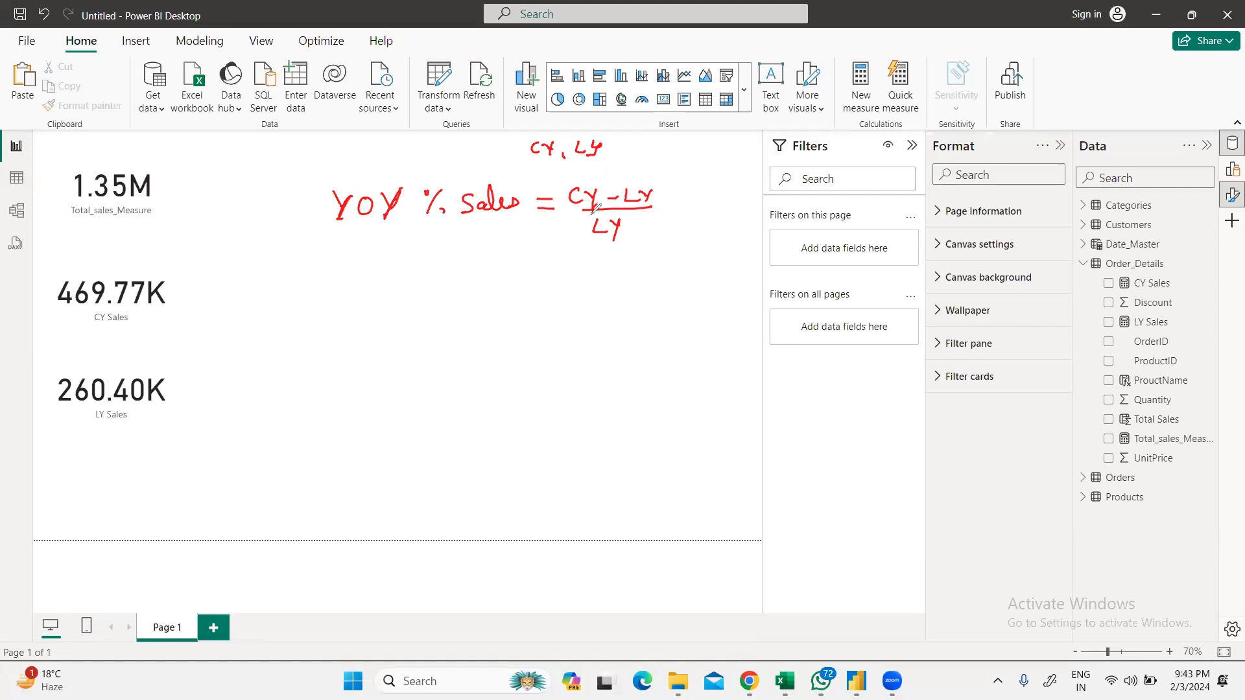
Step: Underline YOY % and hand-write the example ($40,000 - 0) / 0 beneath the formula
{"action": "left_click_drag", "start_coordinate": [485, 270], "coordinate": [513, 277]}
{"action": "left_click_drag", "start_coordinate": [329, 234], "coordinate": [447, 240]}
{"action": "mouse_move", "coordinate": [543, 249]}
{"action": "left_mouse_down"}
{"action": "mouse_move", "coordinate": [539, 275]}
{"action": "mouse_move", "coordinate": [573, 254]}
{"action": "mouse_move", "coordinate": [583, 272]}
{"action": "mouse_move", "coordinate": [609, 253]}
{"action": "left_mouse_up"}
{"action": "left_click_drag", "start_coordinate": [624, 250], "coordinate": [650, 251]}
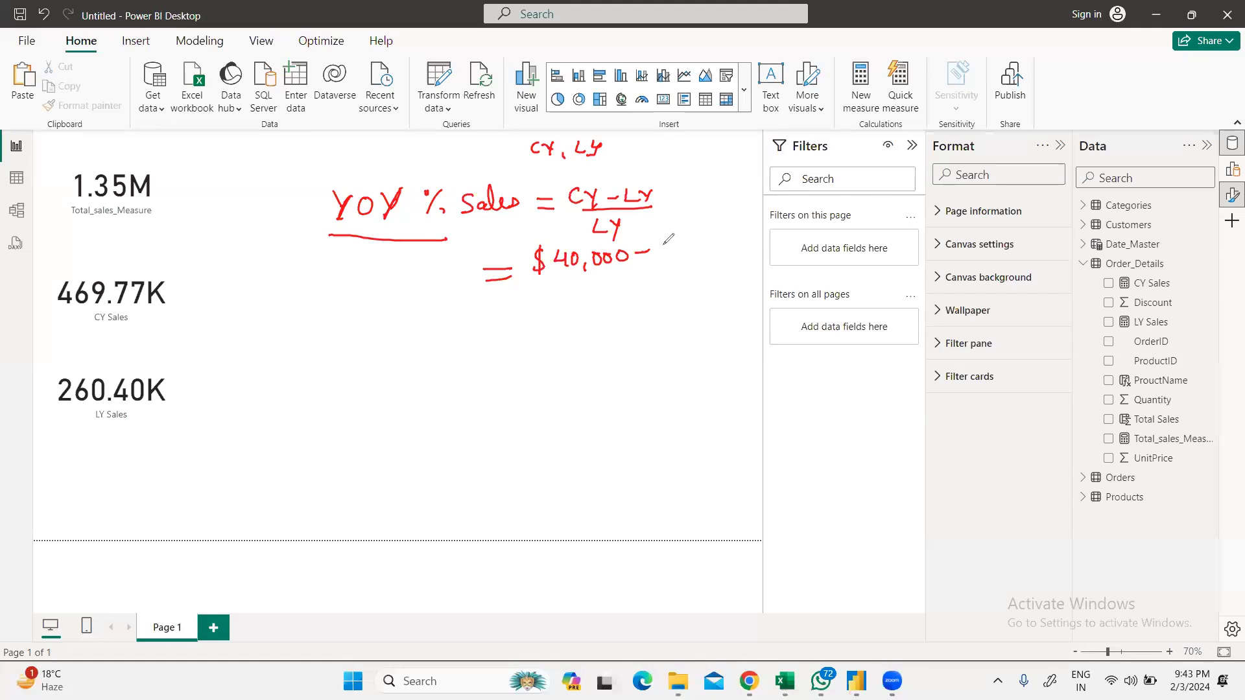
{"action": "left_click_drag", "start_coordinate": [679, 239], "coordinate": [680, 244]}
{"action": "left_click_drag", "start_coordinate": [543, 278], "coordinate": [677, 274]}
{"action": "left_click_drag", "start_coordinate": [605, 293], "coordinate": [591, 305]}
{"action": "left_click_drag", "start_coordinate": [690, 271], "coordinate": [705, 274]}
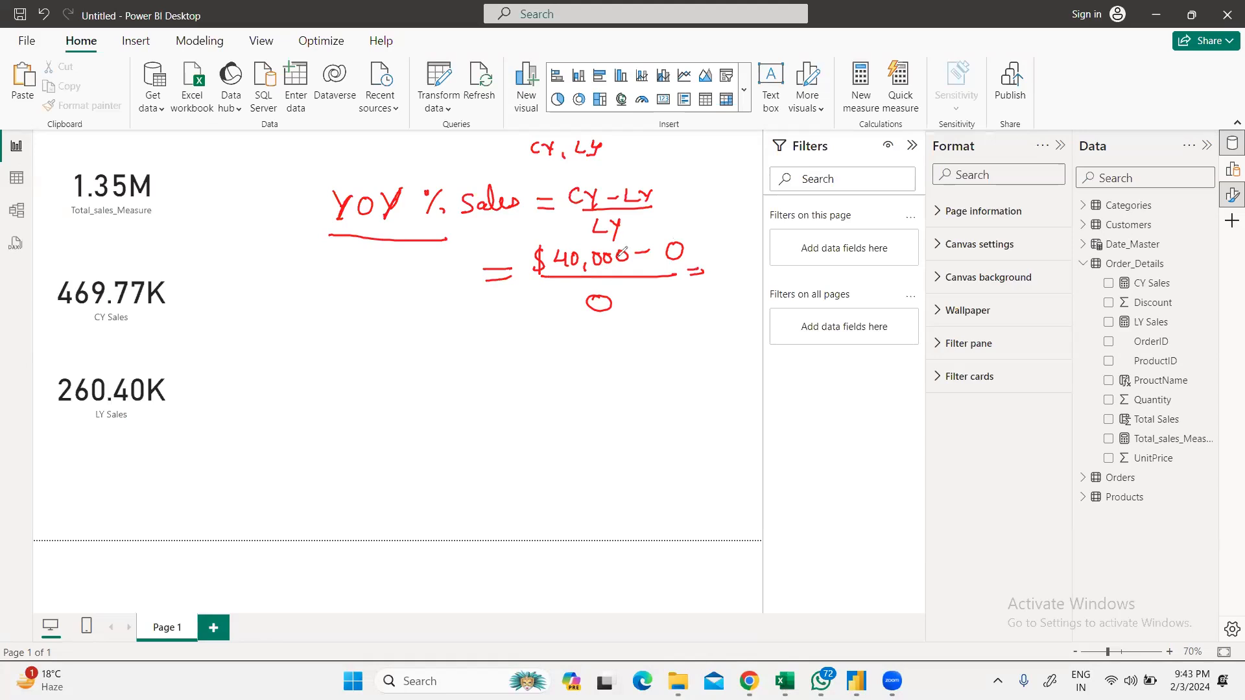
Step: Write infinity as the example's result with a circled 0 below as the alternative, and clear all annotations
{"action": "mouse_move", "coordinate": [726, 258]}
{"action": "left_mouse_down"}
{"action": "mouse_move", "coordinate": [718, 268]}
{"action": "mouse_move", "coordinate": [727, 260]}
{"action": "left_mouse_up"}
{"action": "left_click_drag", "start_coordinate": [740, 258], "coordinate": [738, 259]}
{"action": "mouse_move", "coordinate": [495, 349]}
{"action": "left_mouse_down"}
{"action": "mouse_move", "coordinate": [561, 355]}
{"action": "mouse_move", "coordinate": [551, 335]}
{"action": "left_mouse_up"}
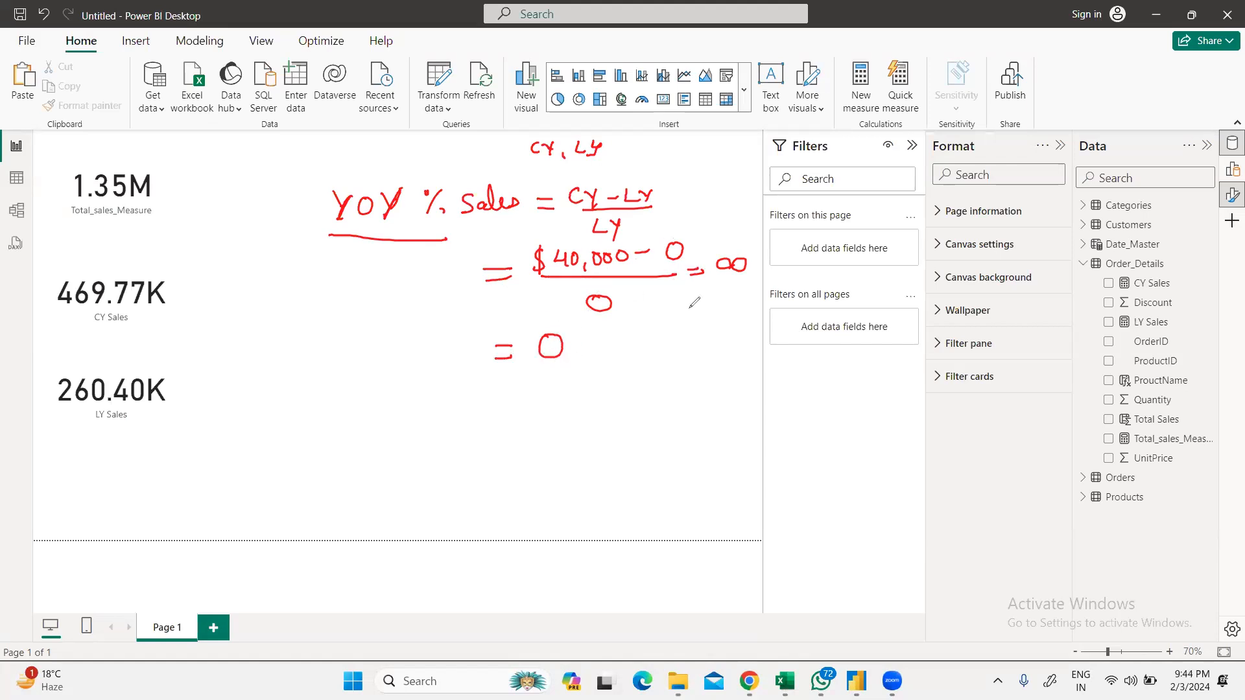
{"action": "mouse_move", "coordinate": [579, 327]}
{"action": "left_mouse_down"}
{"action": "mouse_move", "coordinate": [531, 330]}
{"action": "mouse_move", "coordinate": [577, 358]}
{"action": "mouse_move", "coordinate": [579, 330]}
{"action": "left_mouse_up"}
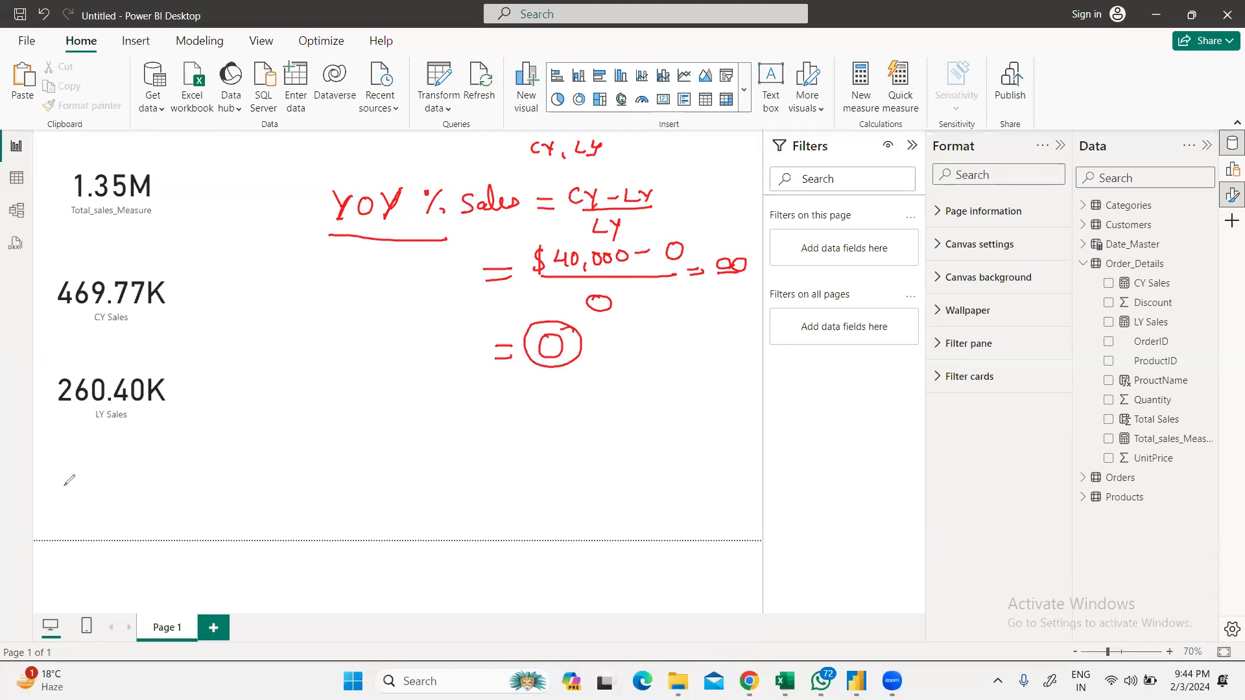
{"action": "left_click", "coordinate": [139, 448]}
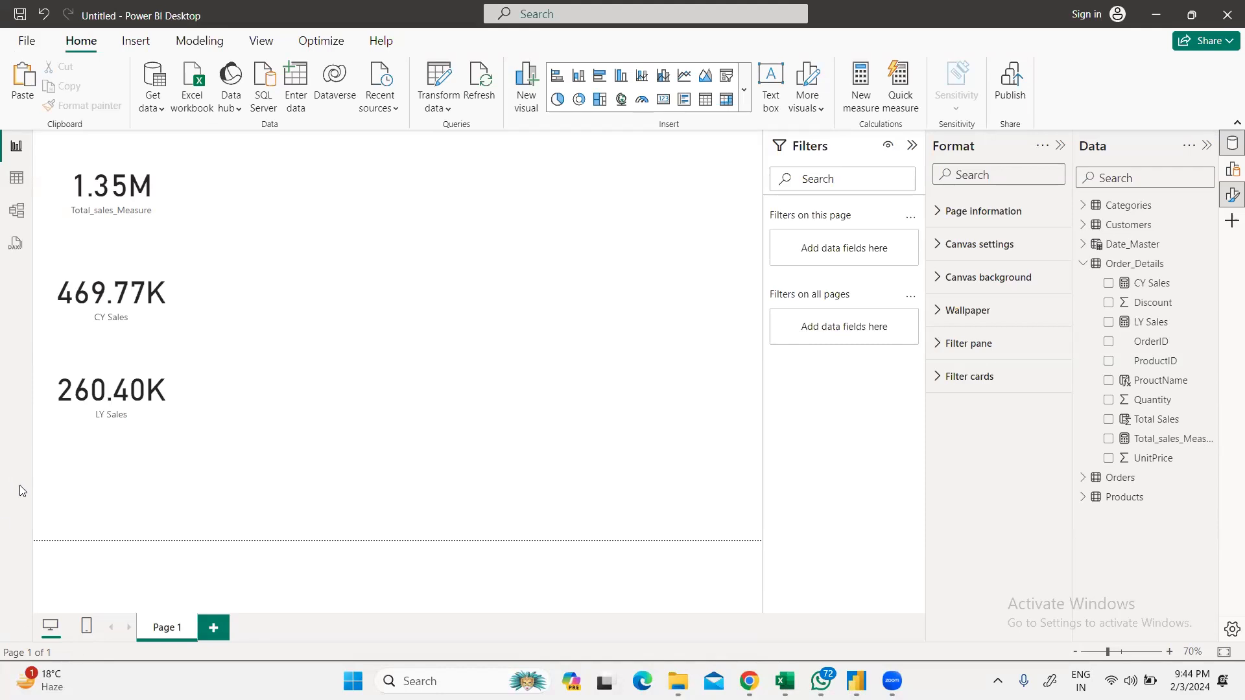
Step: Create a measure in Order_Details with the formula CY-LY = [CY Sales]-[LY Sales]
{"action": "left_click", "coordinate": [8, 179]}
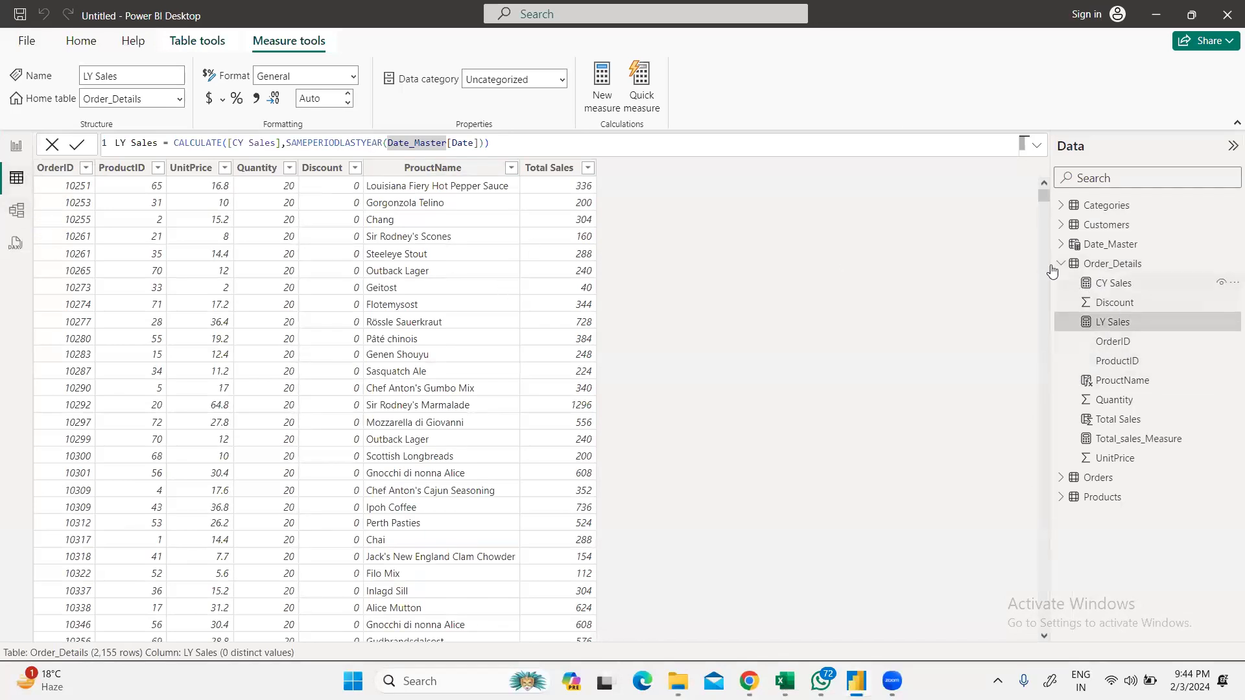
{"action": "left_click", "coordinate": [598, 90]}
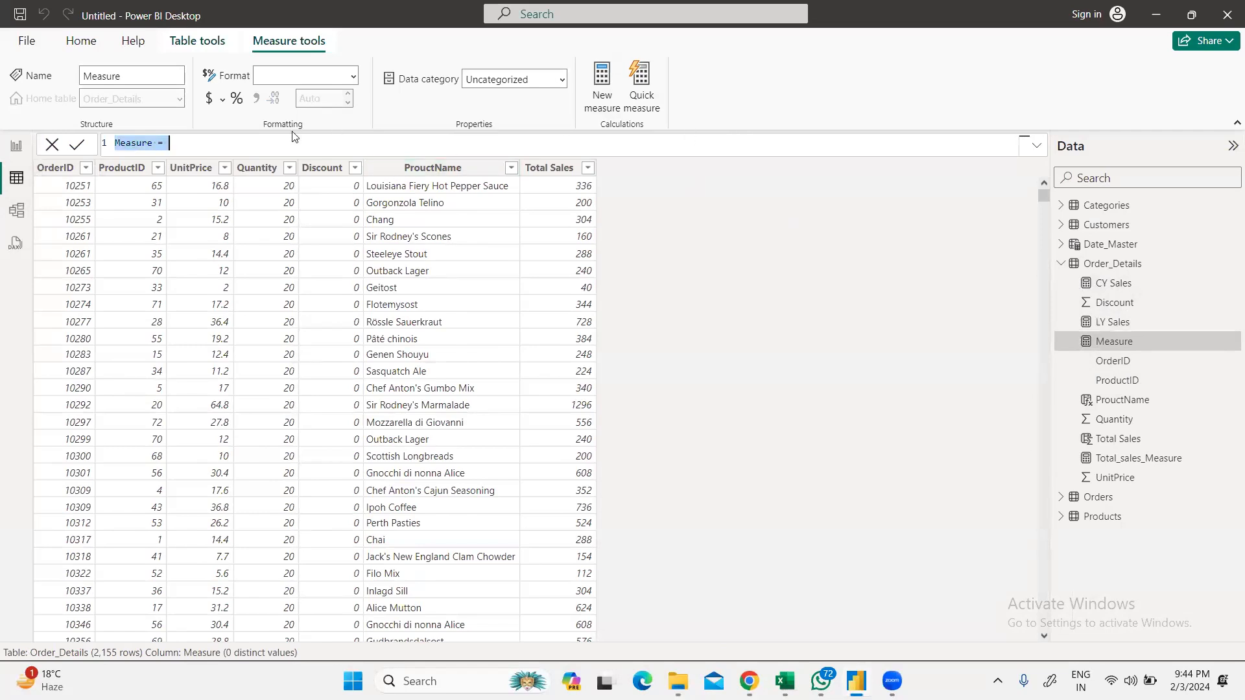
{"action": "left_click_drag", "start_coordinate": [154, 142], "coordinate": [91, 151]}
{"action": "type", "text": "C"}
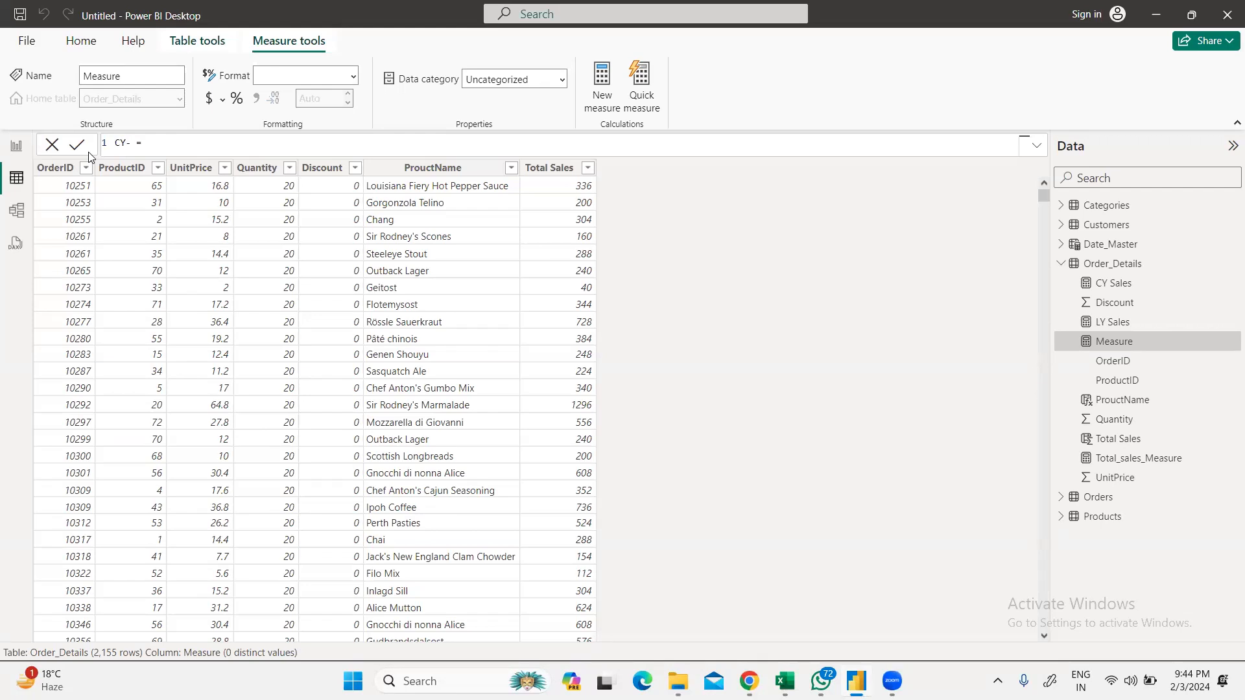
{"action": "type", "text": "Y-LY"}
{"action": "type", "text": "CY"}
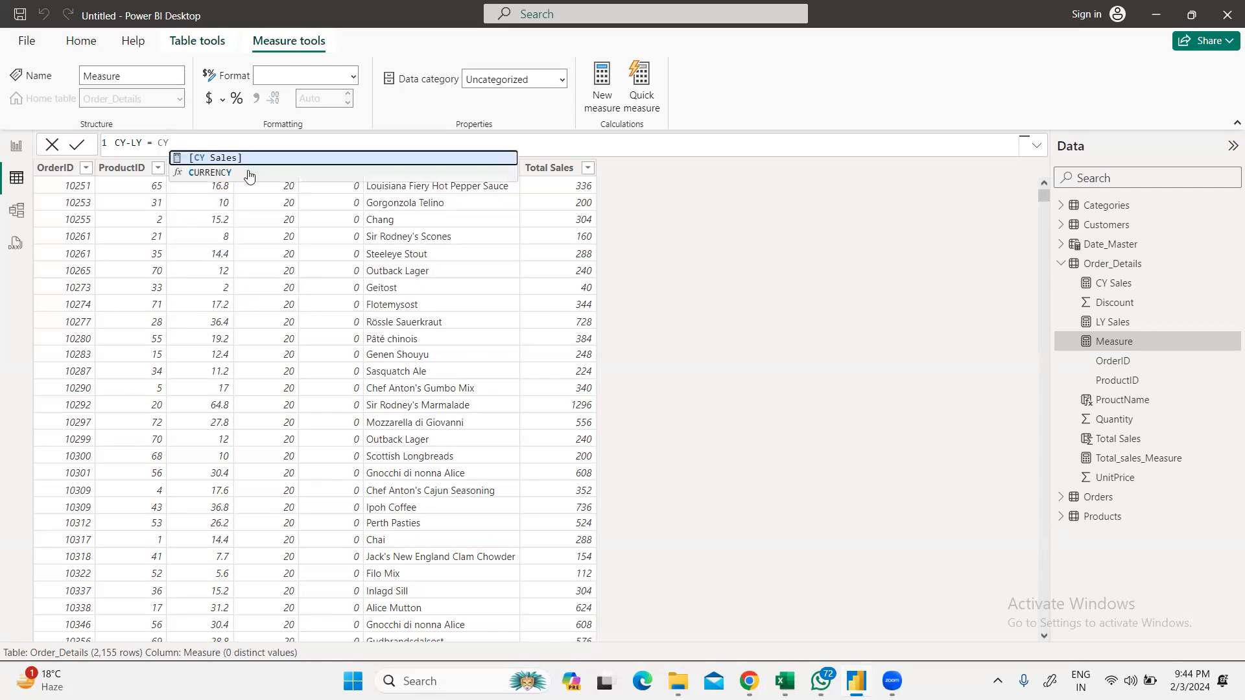
{"action": "left_click", "coordinate": [250, 160]}
{"action": "type", "text": "-LY"}
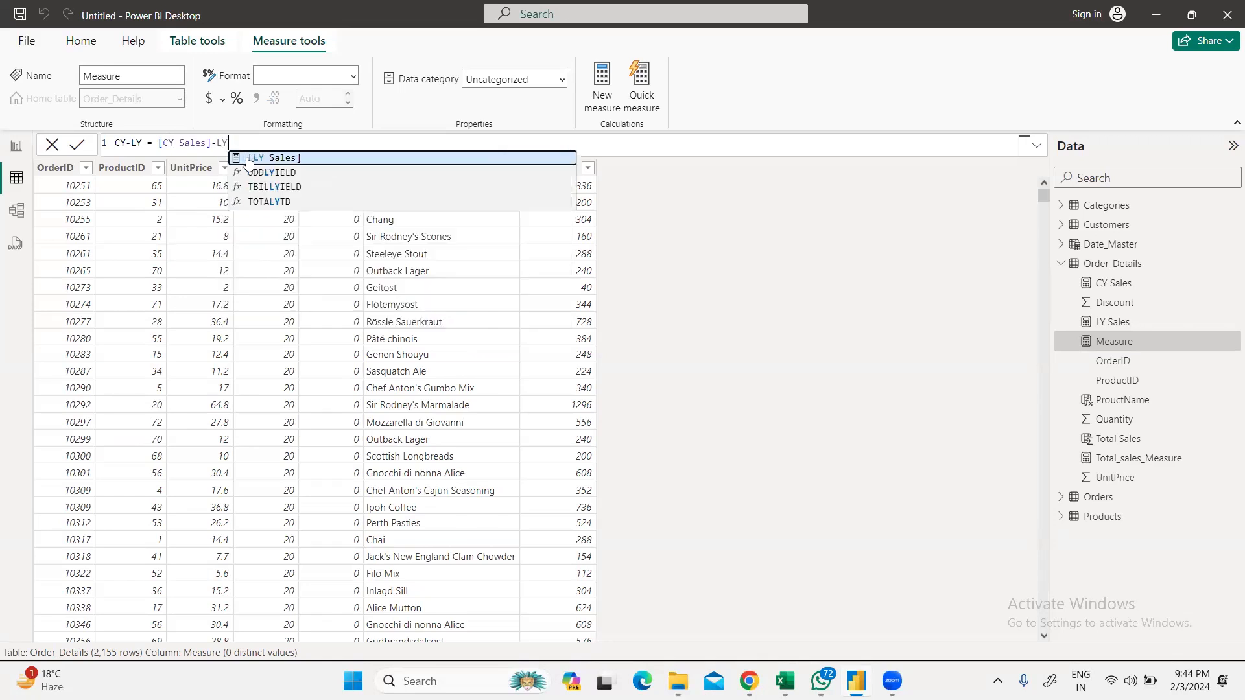
{"action": "left_click", "coordinate": [250, 160]}
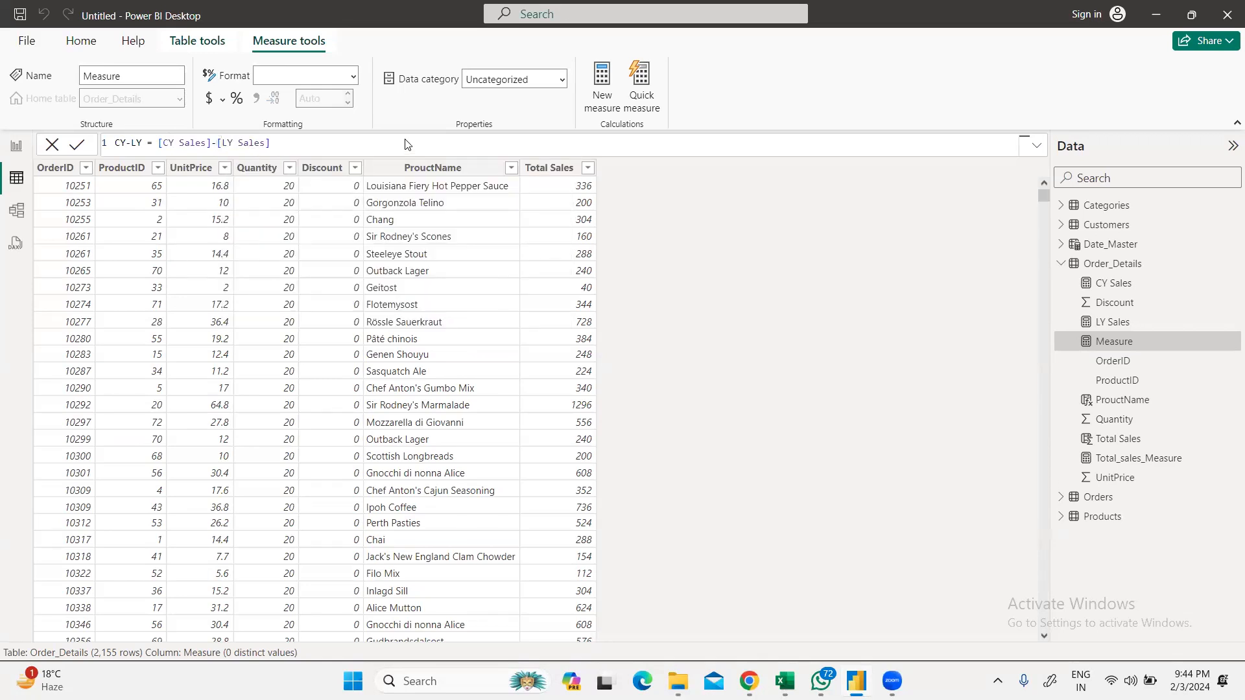
{"action": "key", "text": "Return"}
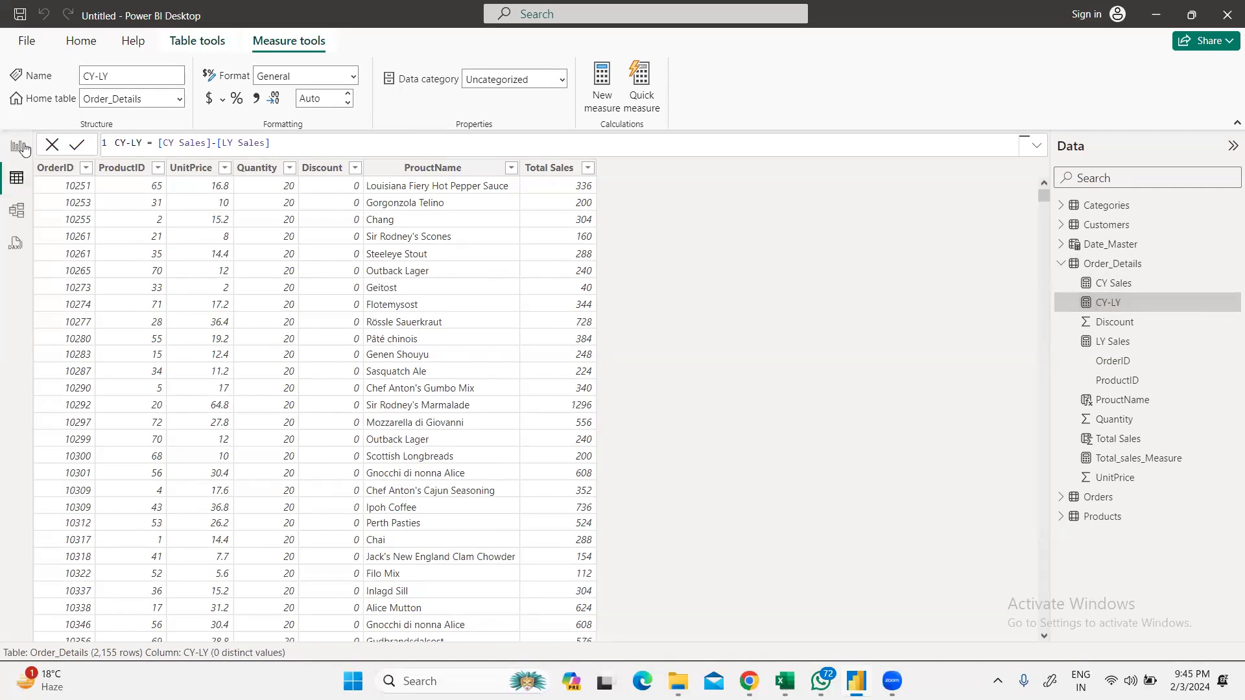
Step: Start another new measure in Order_Details and name it YOY % Sales
{"action": "left_click", "coordinate": [338, 138]}
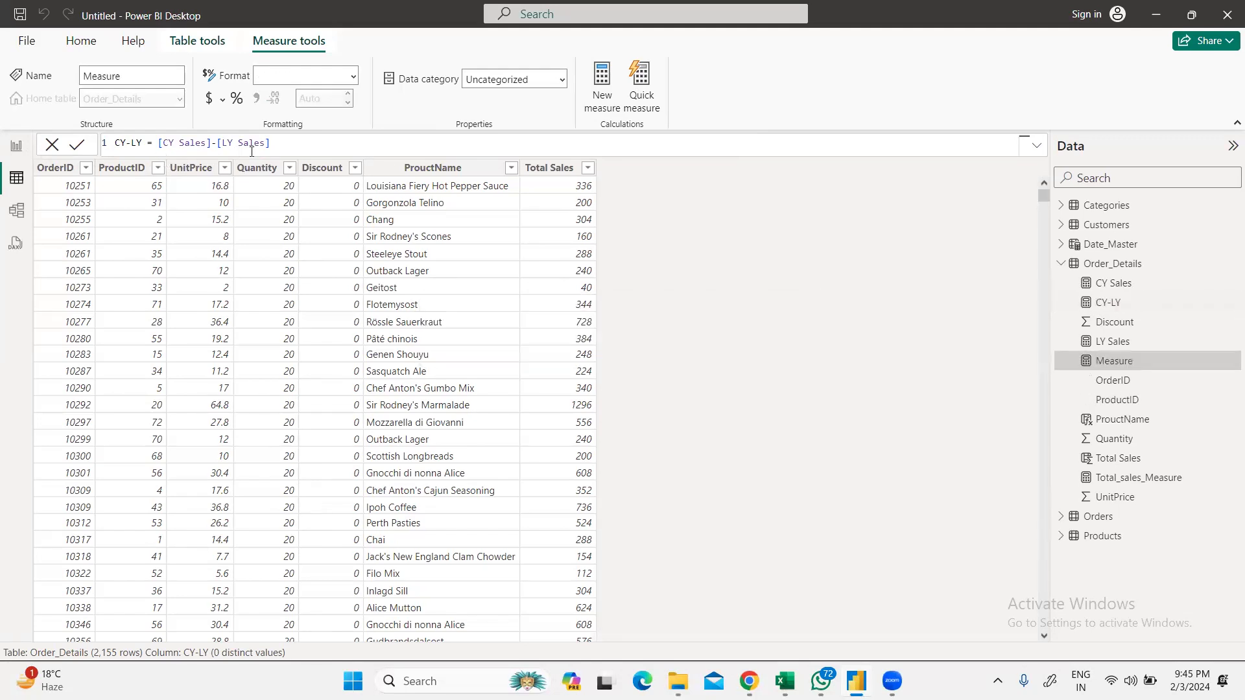
{"action": "double_click", "coordinate": [153, 144]}
{"action": "type", "text": "T"}
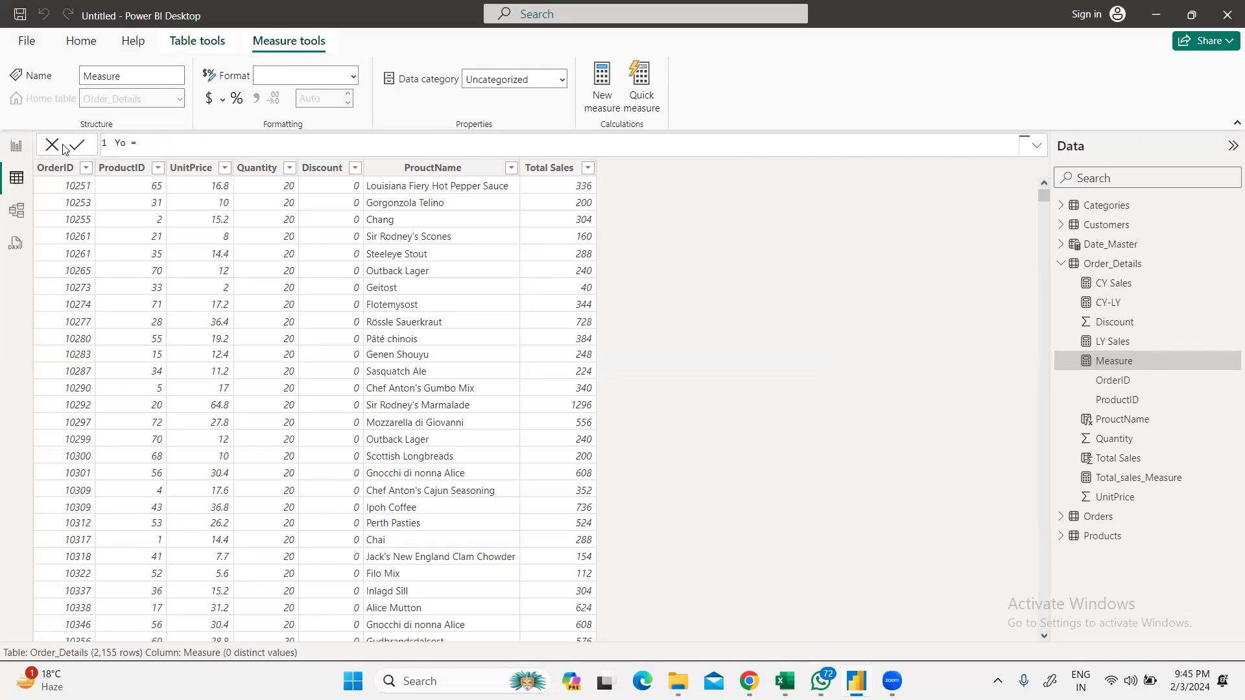
{"action": "type", "text": "=="}
{"action": "key", "text": "BackSpace"}
{"action": "key", "text": "BackSpace"}
{"action": "key", "text": "BackSpace"}
Step: Complete the YOY % Sales measure with the formula DIVIDE([CY-LY],[LY Sales])
{"action": "type", "text": "Di"}
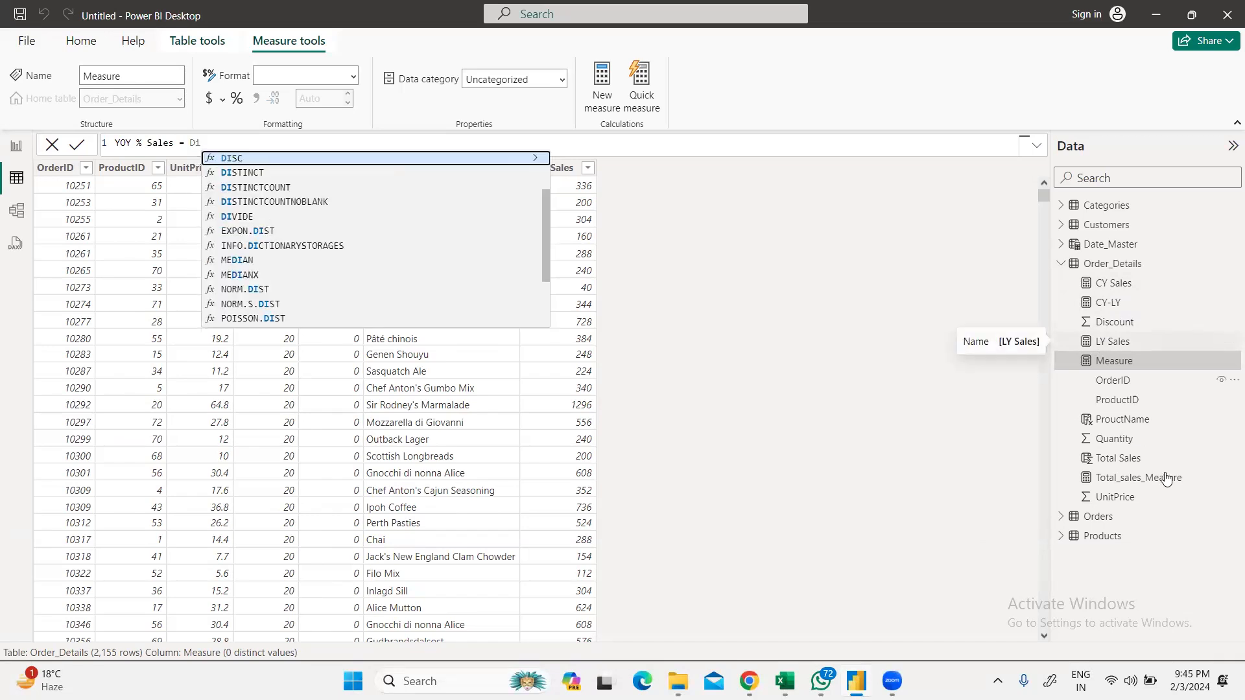
{"action": "left_click", "coordinate": [239, 218]}
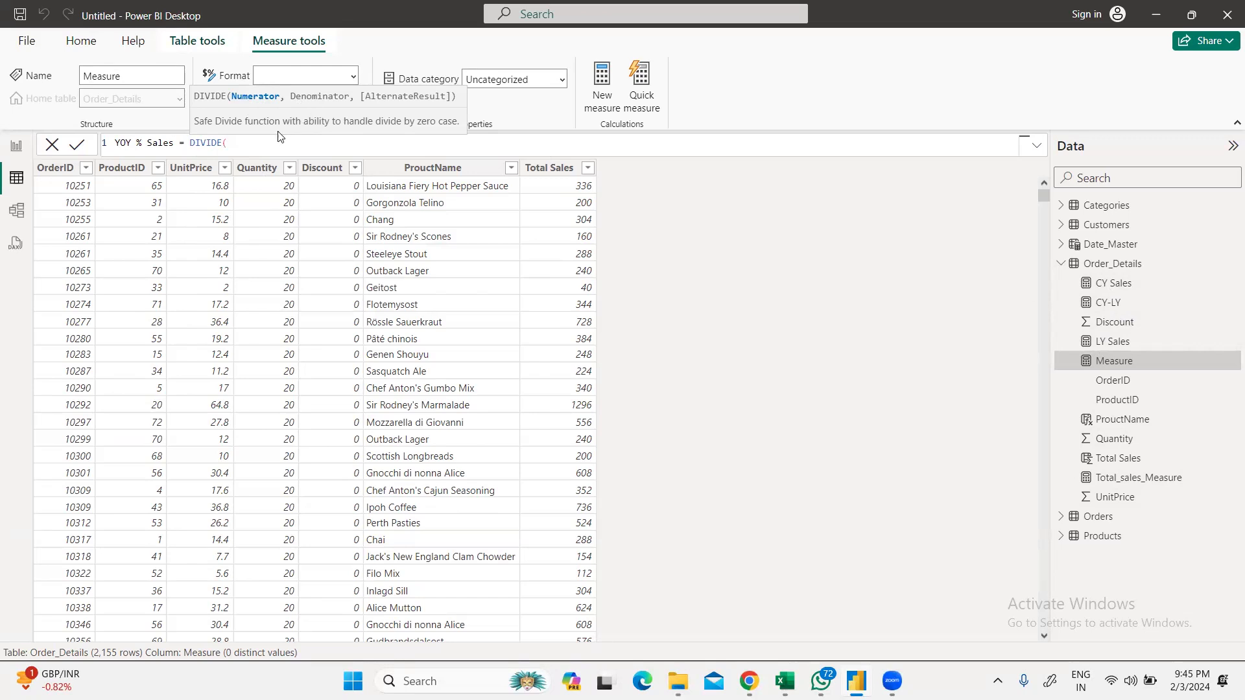
{"action": "type", "text": "CY"}
{"action": "left_click", "coordinate": [318, 173]}
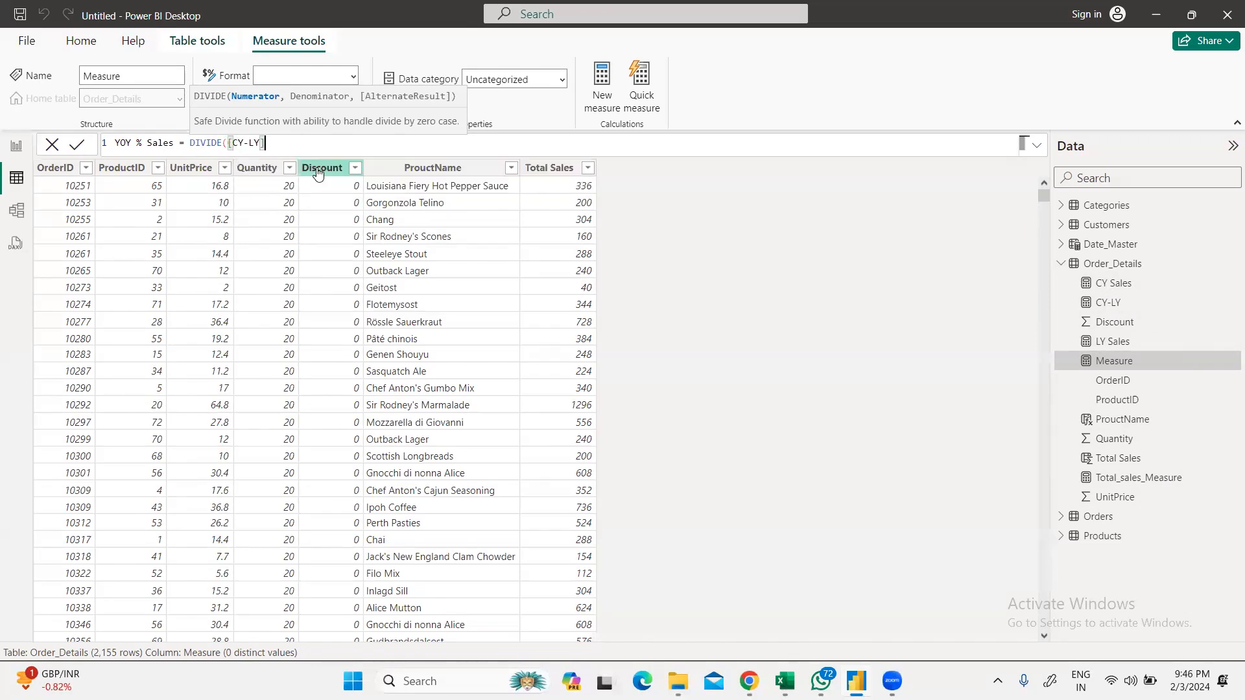
{"action": "type", "text": ","}
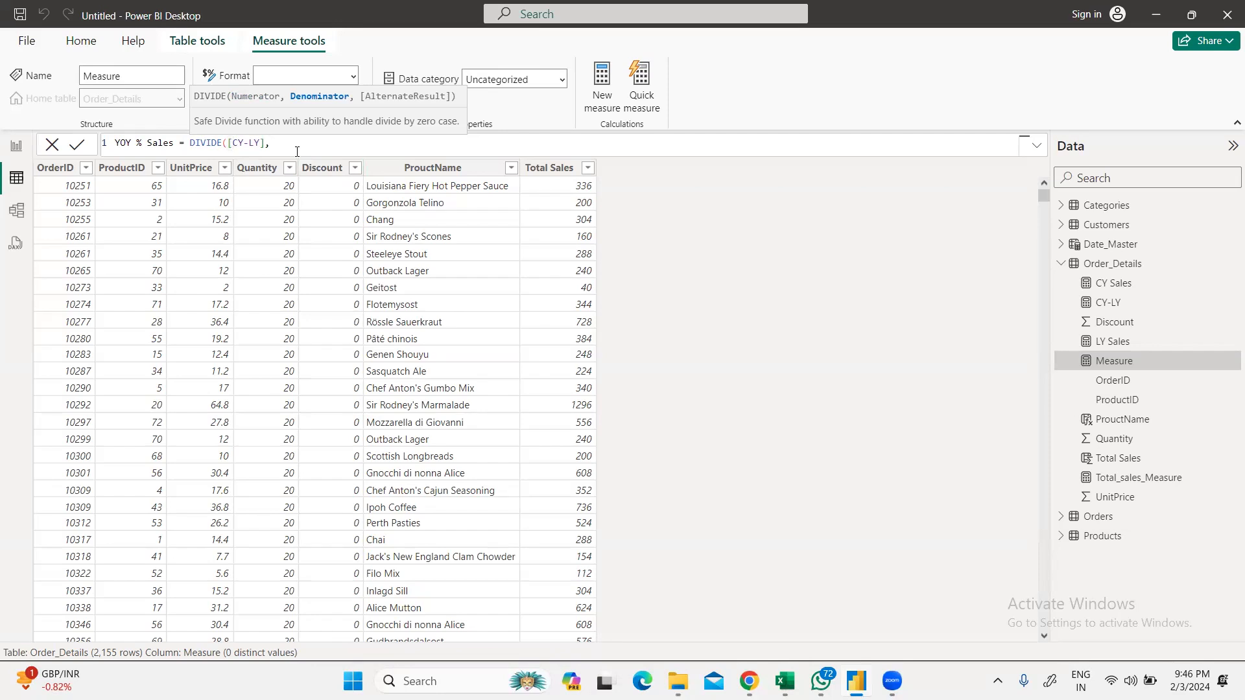
{"action": "type", "text": "Ly"}
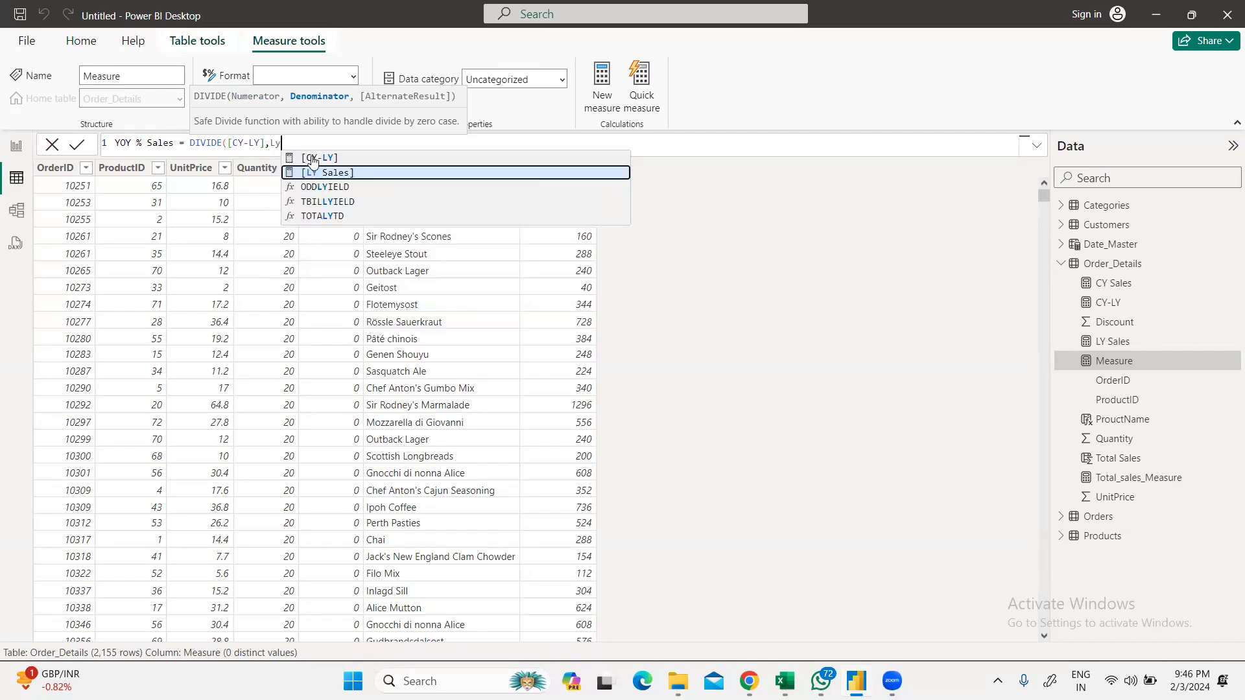
{"action": "left_click", "coordinate": [327, 174]}
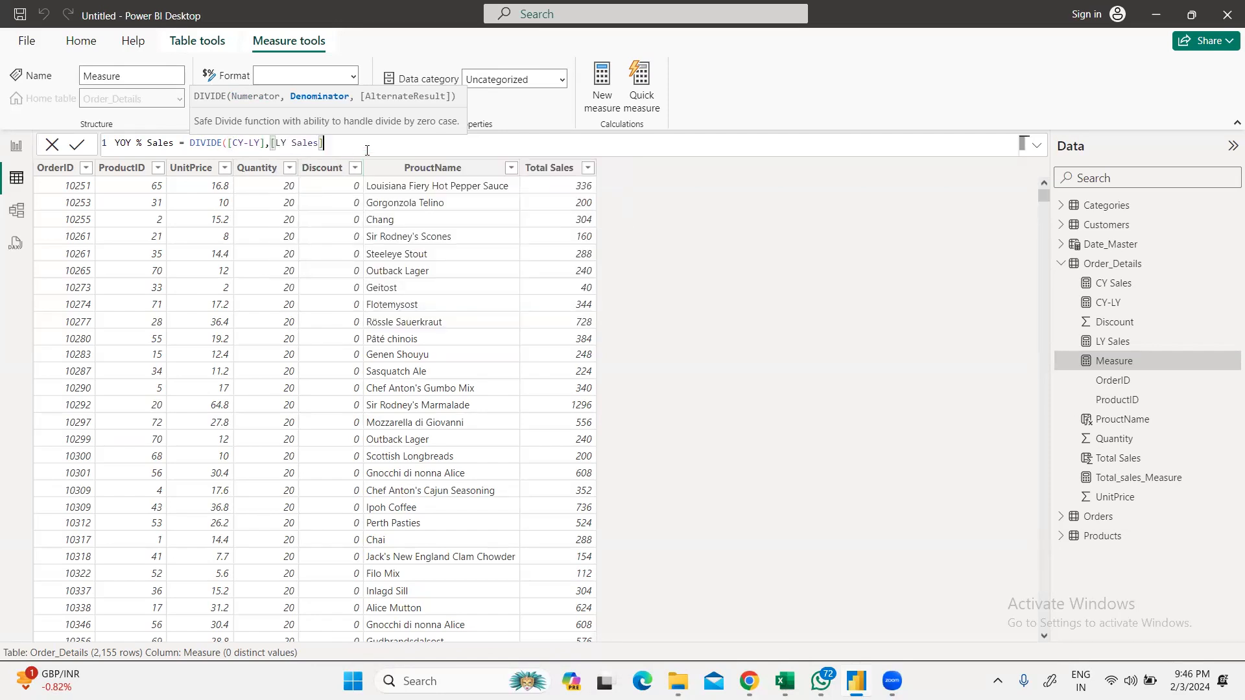
{"action": "type", "text": ")"}
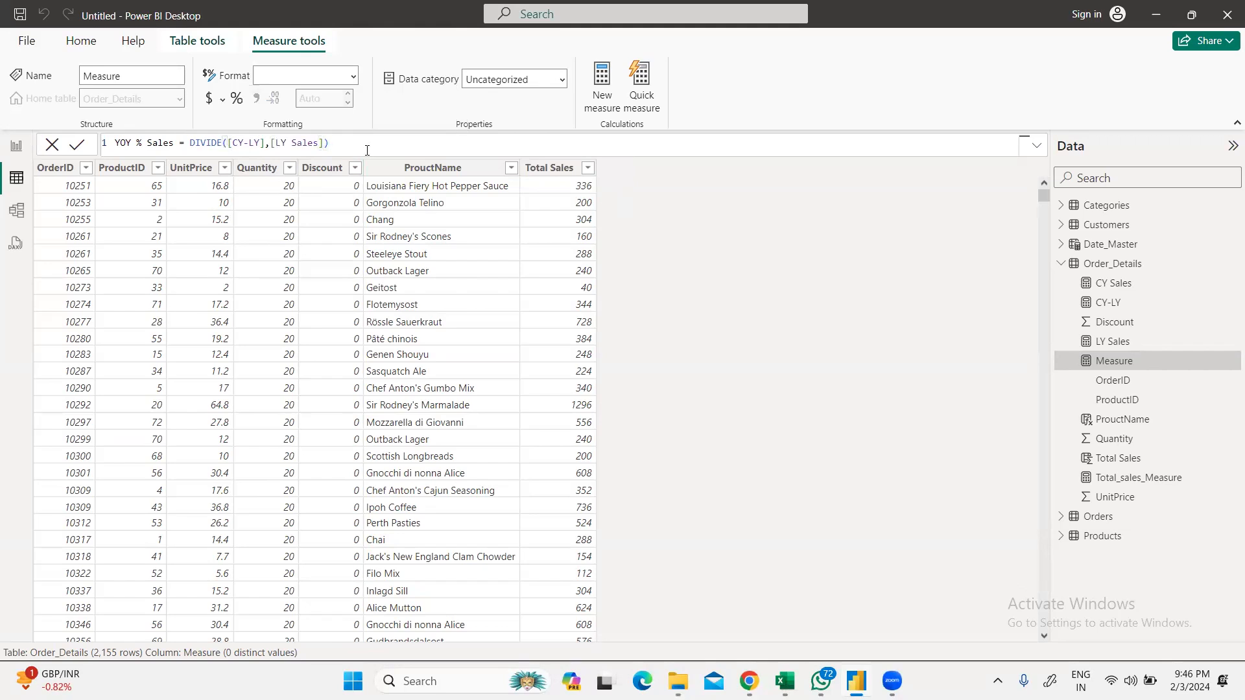
{"action": "key", "text": "Return"}
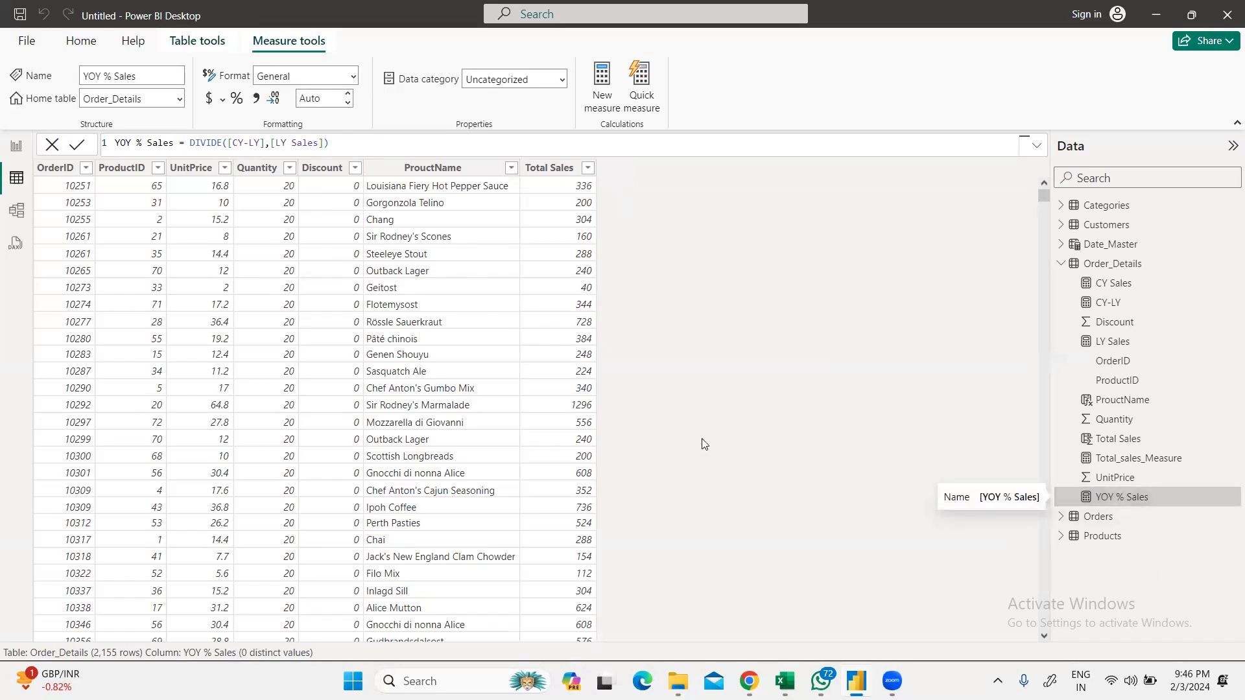
Step: Duplicate the LY Sales card on the report page and place the copy directly beneath it
{"action": "left_click", "coordinate": [16, 145]}
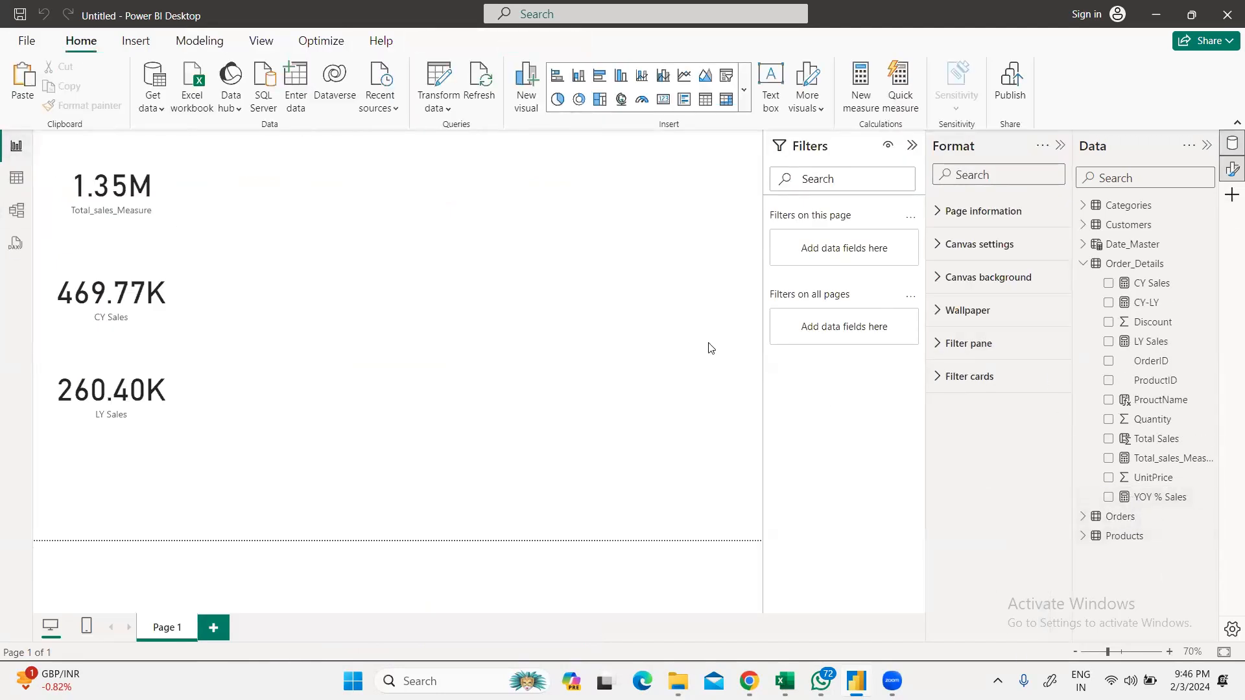
{"action": "left_click", "coordinate": [114, 416]}
{"action": "key", "text": "ctrl+c"}
{"action": "key", "text": "ctrl+v"}
{"action": "left_click_drag", "start_coordinate": [114, 415], "coordinate": [123, 506]}
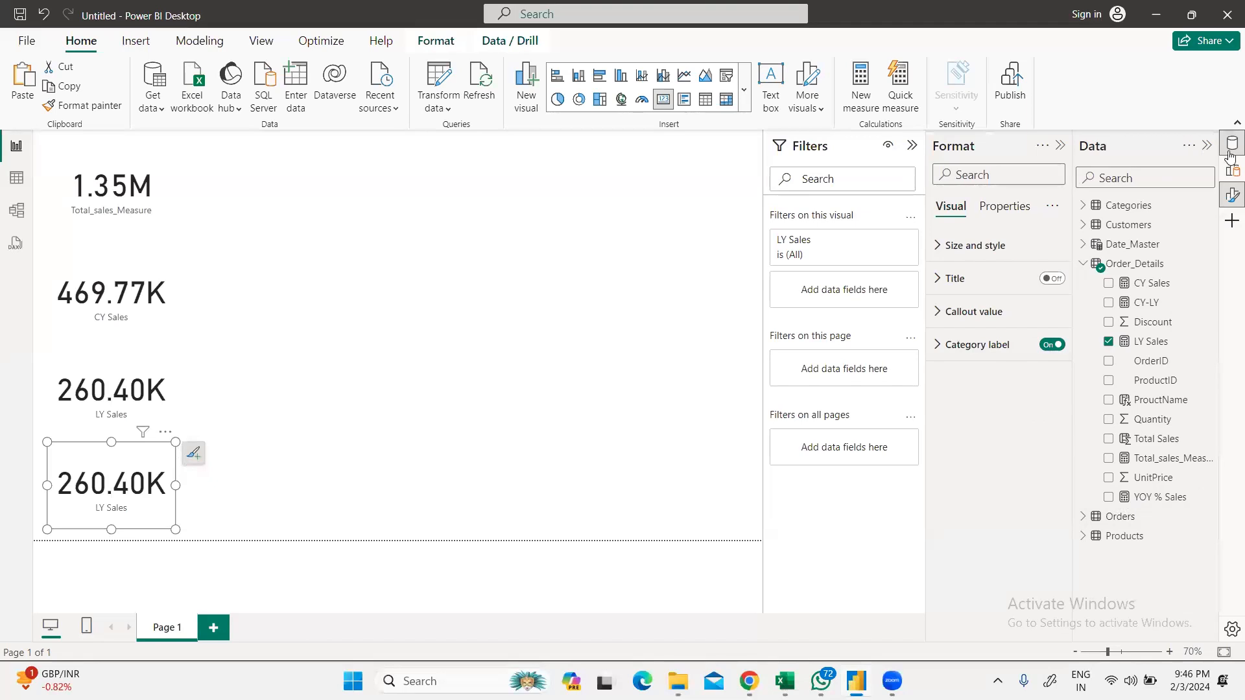
Step: Replace LY Sales with the YOY % Sales measure in the copied card and nudge the card slightly up
{"action": "left_click", "coordinate": [1231, 171]}
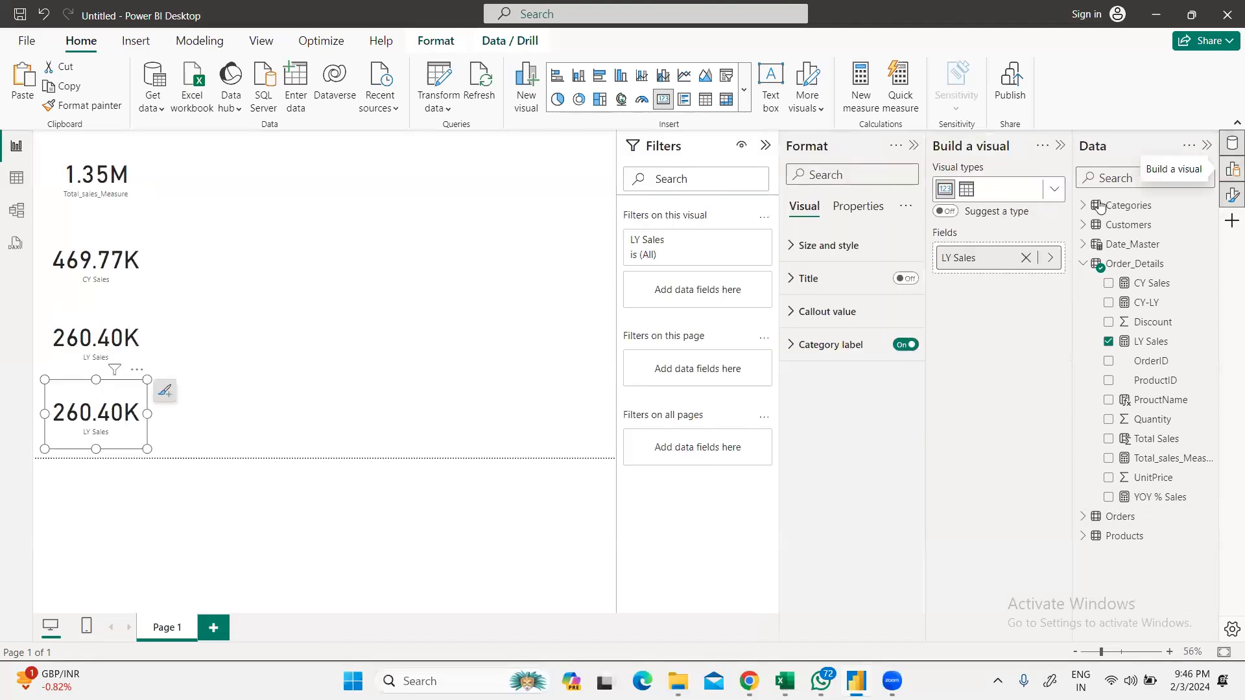
{"action": "left_click", "coordinate": [1026, 258]}
{"action": "left_click_drag", "start_coordinate": [1178, 497], "coordinate": [1015, 259]}
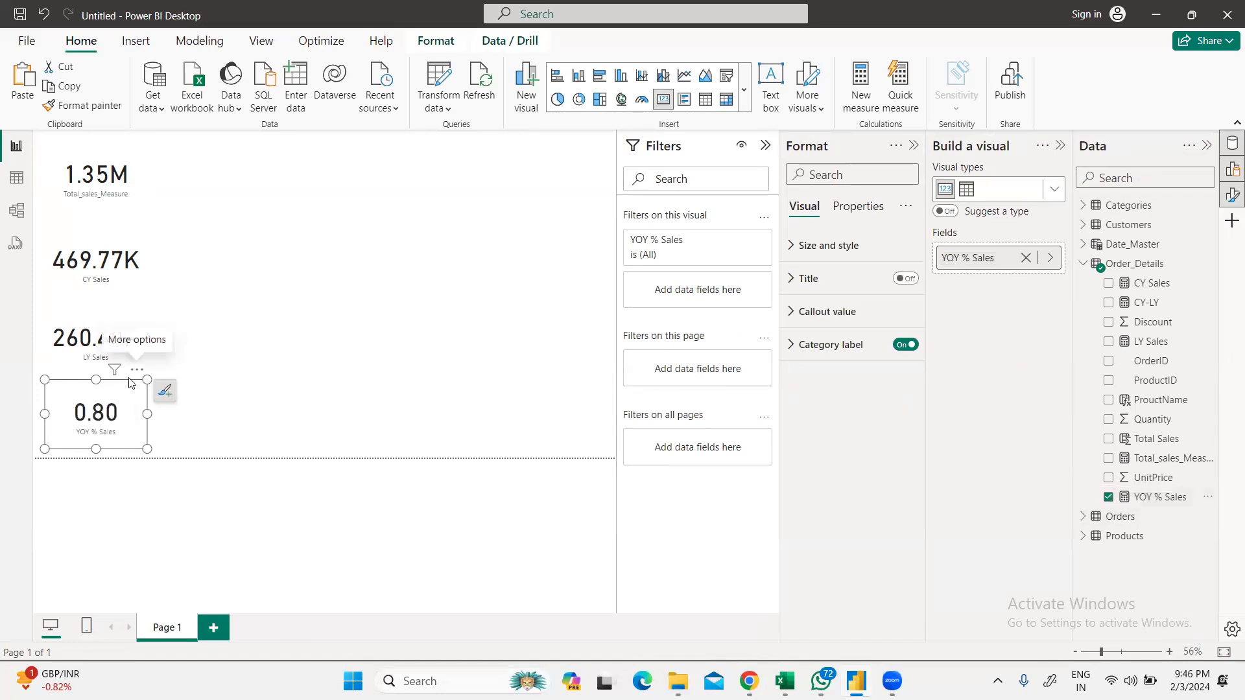
{"action": "left_click_drag", "start_coordinate": [130, 383], "coordinate": [131, 381]}
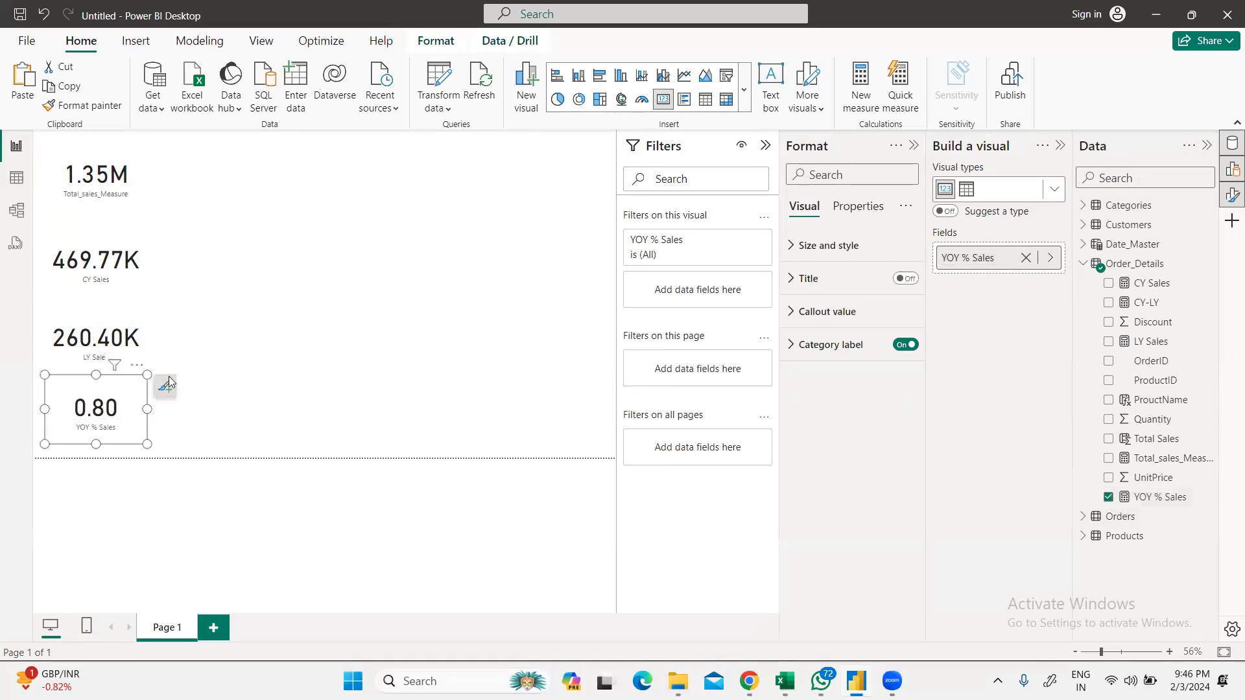
{"action": "left_click", "coordinate": [314, 368]}
Step: Format the YOY % Sales measure in Order_Details as a percentage
{"action": "left_click", "coordinate": [1081, 264]}
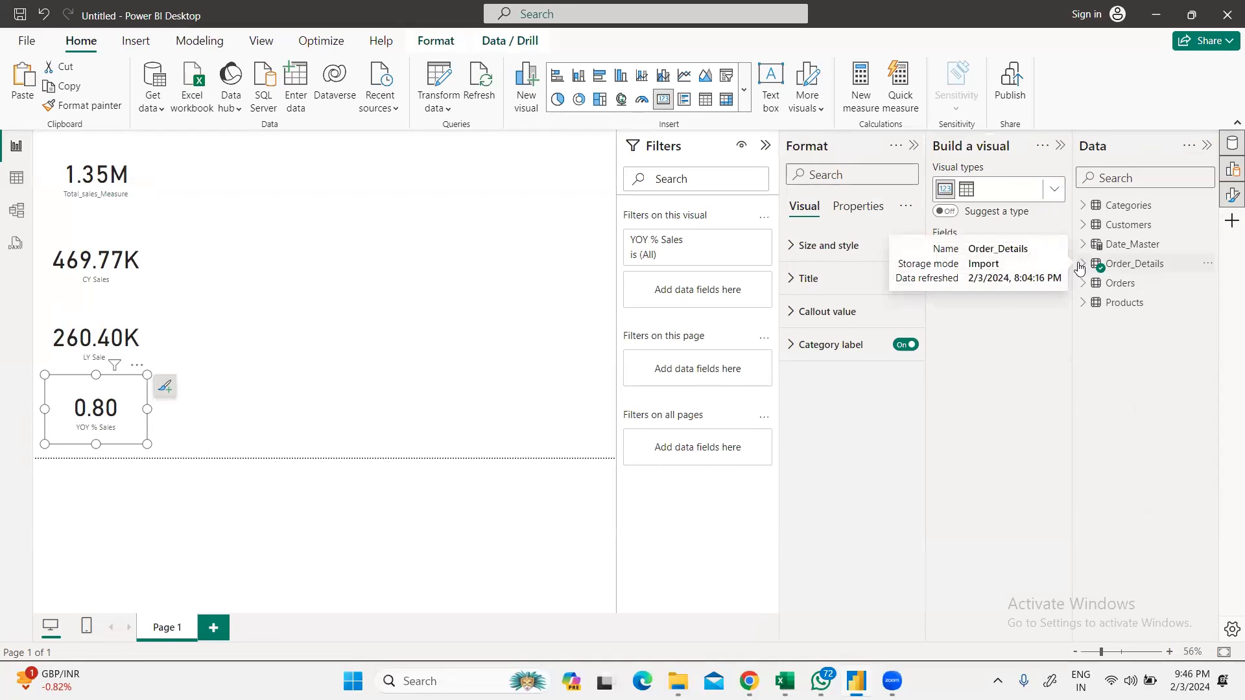
{"action": "left_click", "coordinate": [1081, 264]}
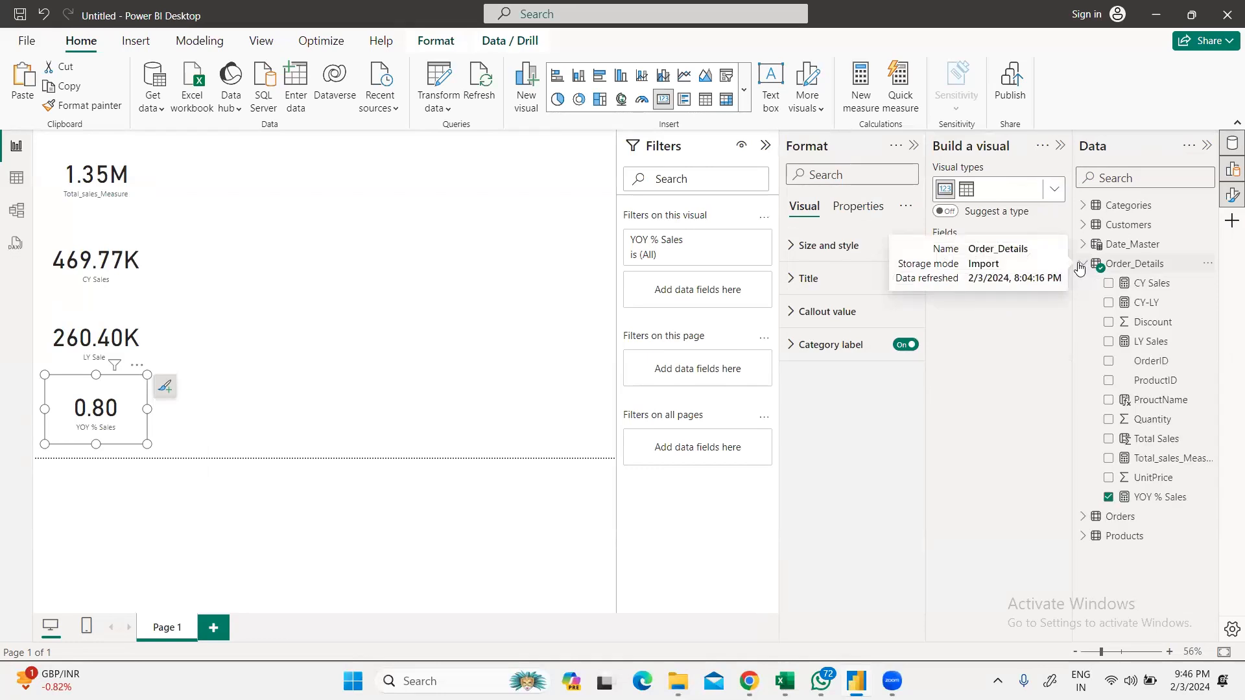
{"action": "left_click", "coordinate": [1150, 498]}
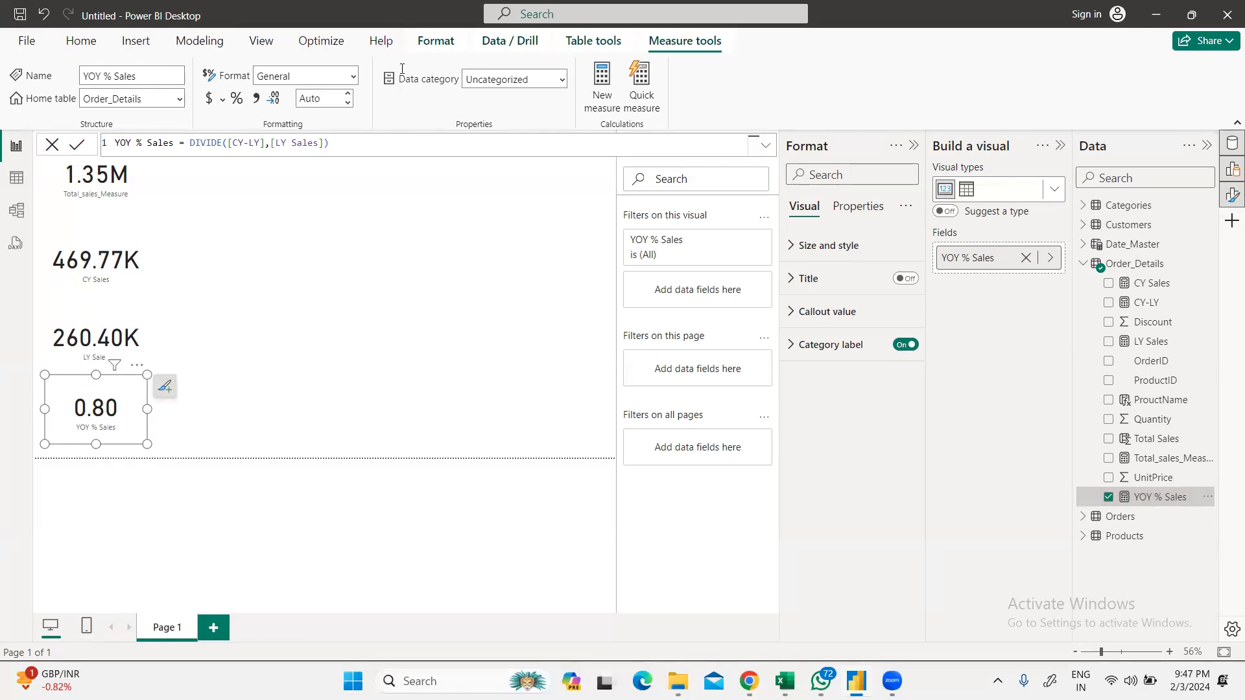
{"action": "left_click", "coordinate": [80, 43]}
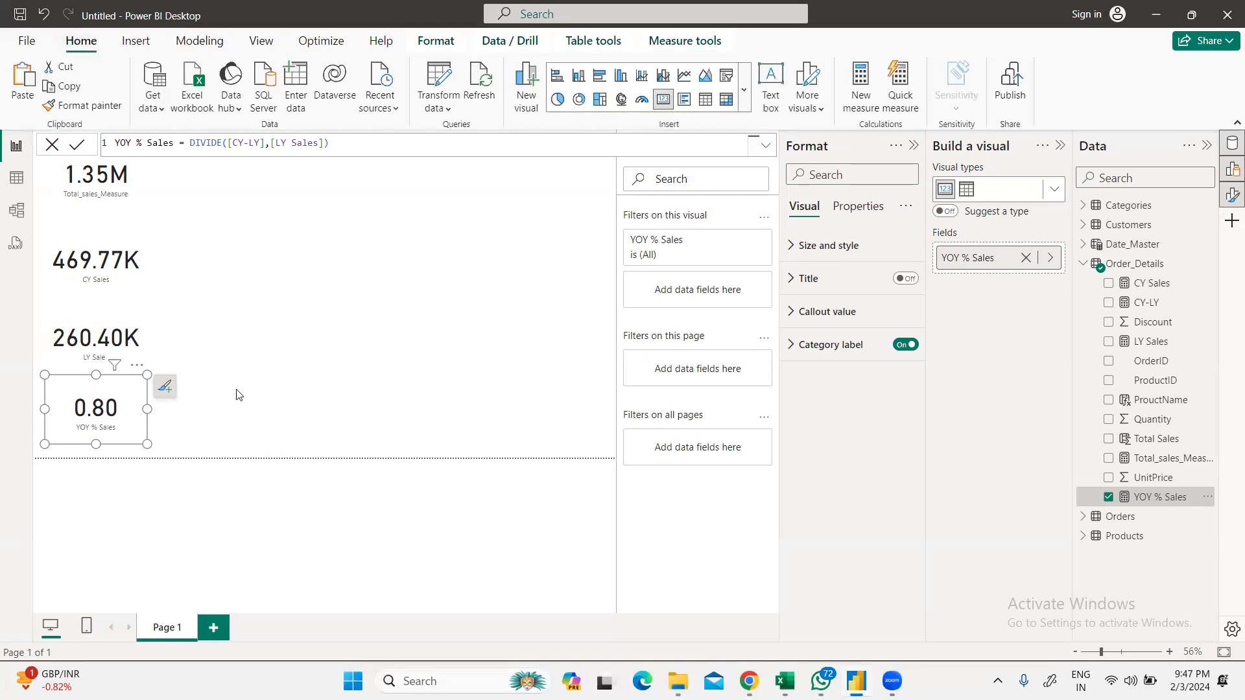
{"action": "double_click", "coordinate": [1170, 498]}
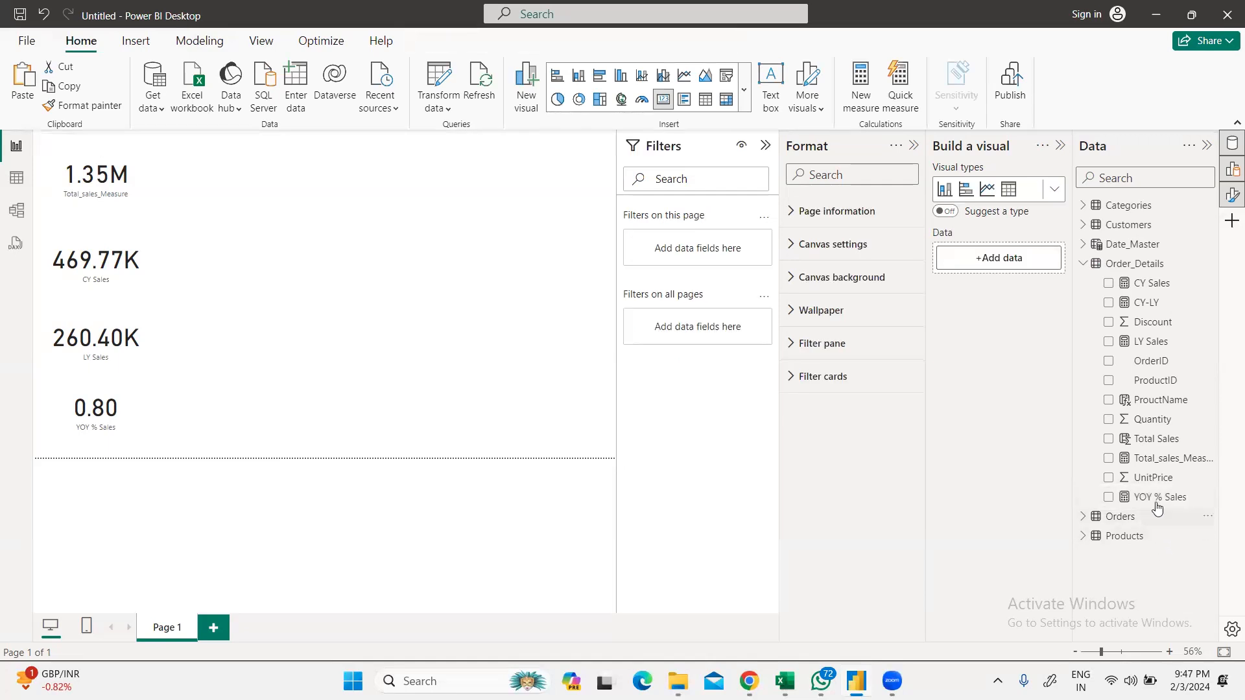
{"action": "left_click", "coordinate": [1155, 499]}
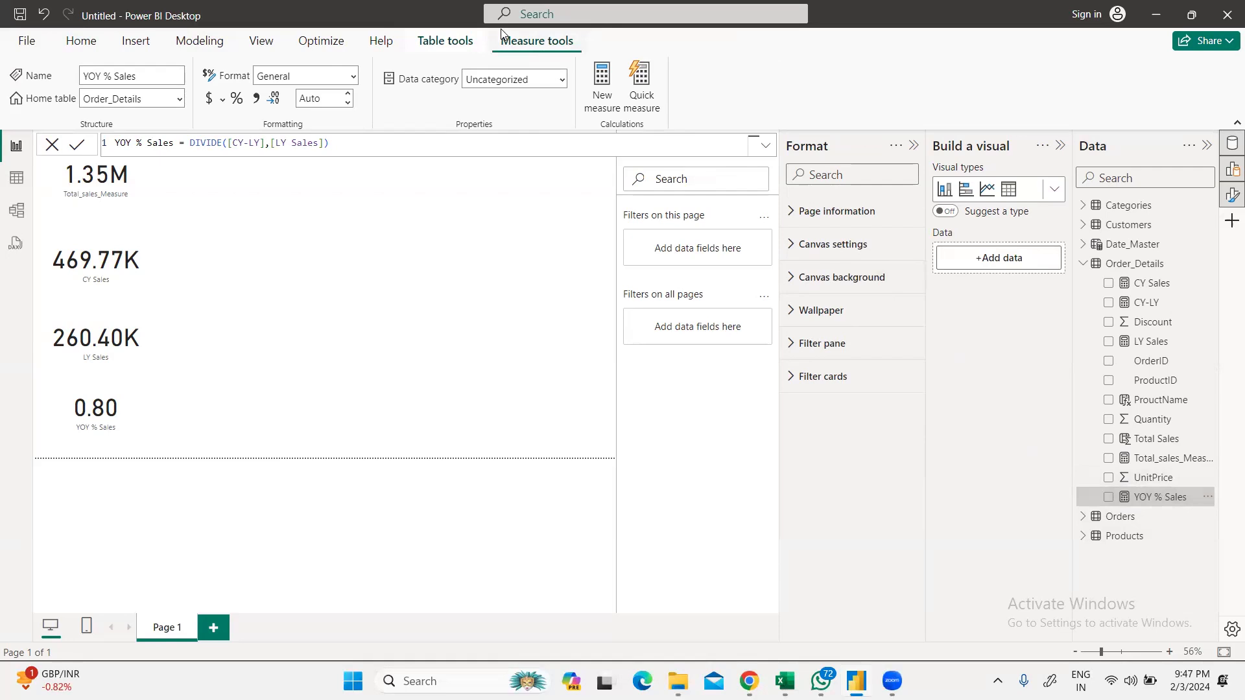
{"action": "left_click", "coordinate": [237, 99]}
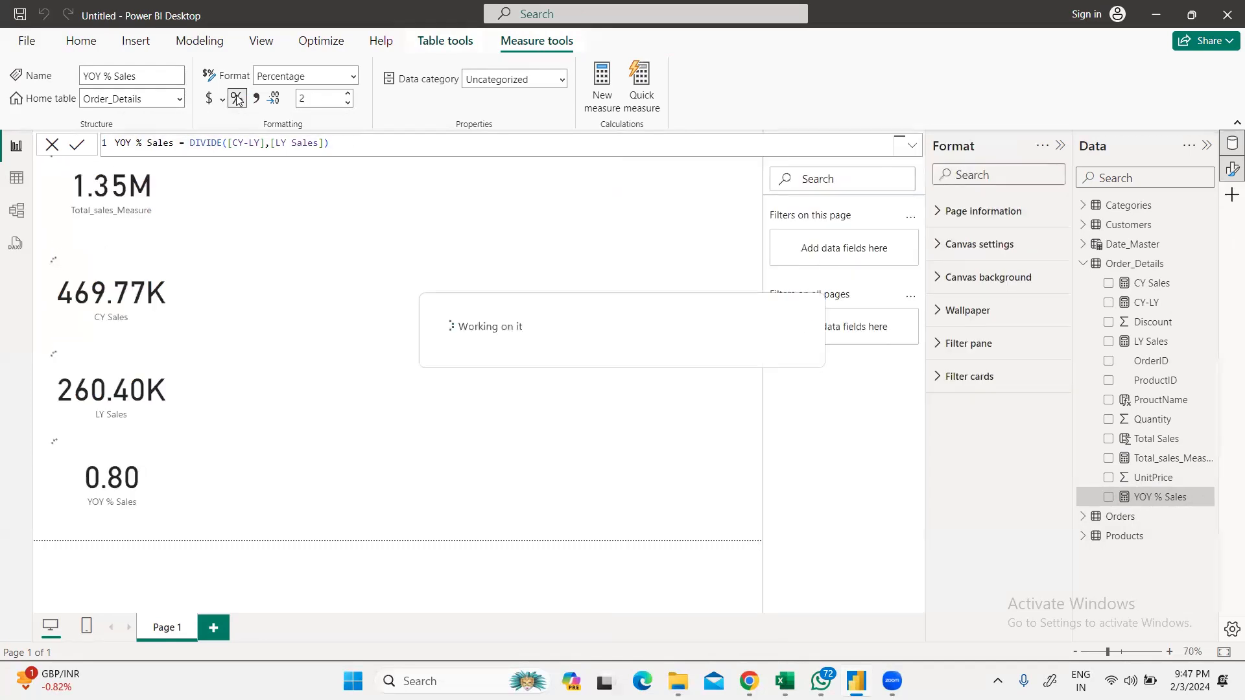
Step: Shrink the YOY % Sales card slightly and shift it down to leave a gap beneath the LY Sales card
{"action": "left_click", "coordinate": [94, 465]}
{"action": "left_click_drag", "start_coordinate": [94, 465], "coordinate": [93, 465]}
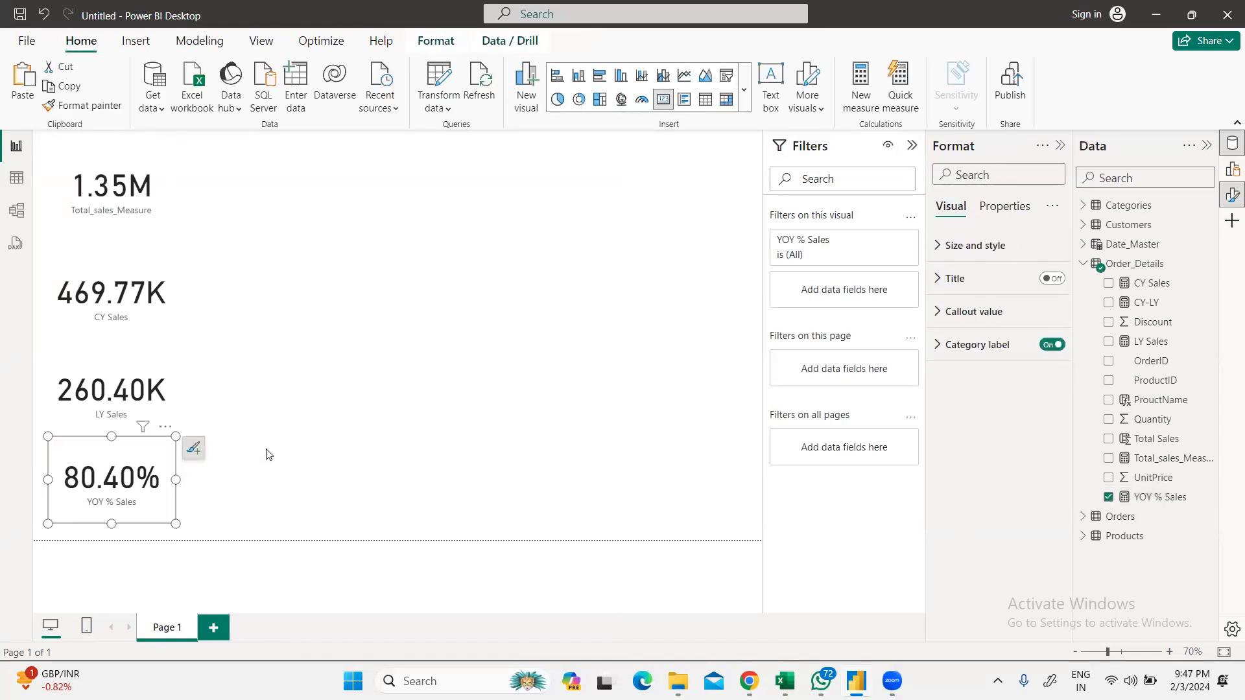
{"action": "left_click", "coordinate": [322, 426]}
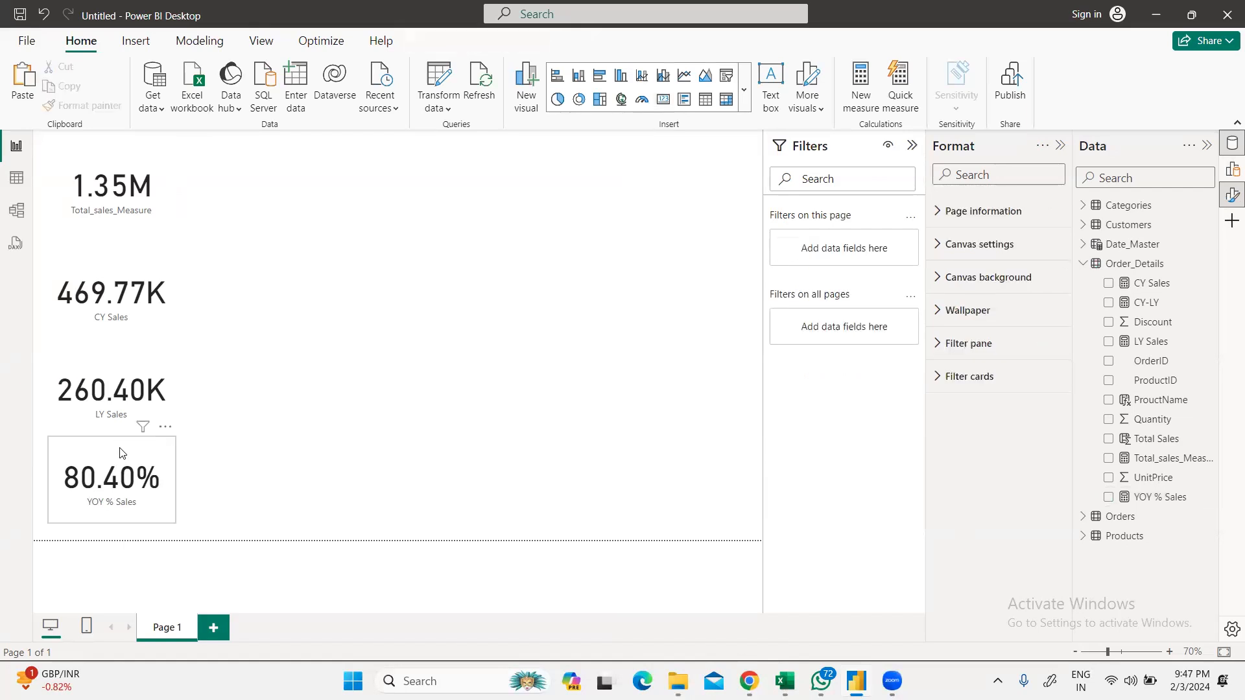
{"action": "left_click_drag", "start_coordinate": [121, 465], "coordinate": [127, 456]}
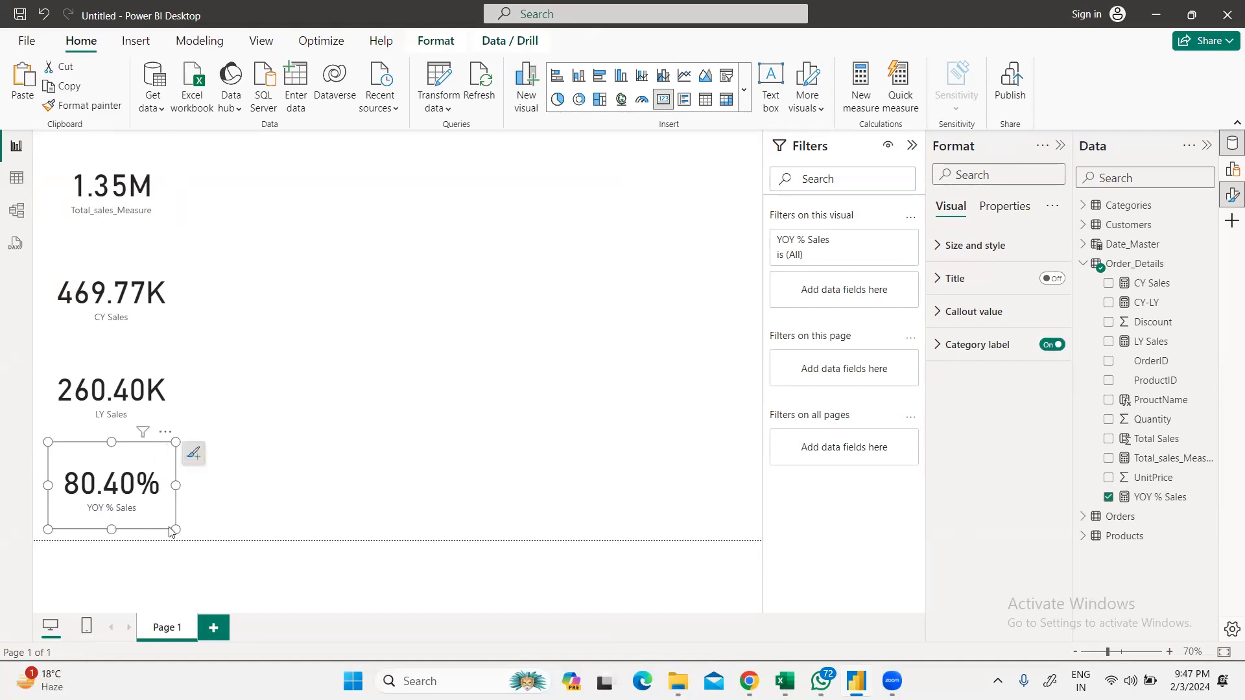
{"action": "left_click_drag", "start_coordinate": [173, 528], "coordinate": [167, 516]}
{"action": "left_click_drag", "start_coordinate": [93, 462], "coordinate": [90, 469]}
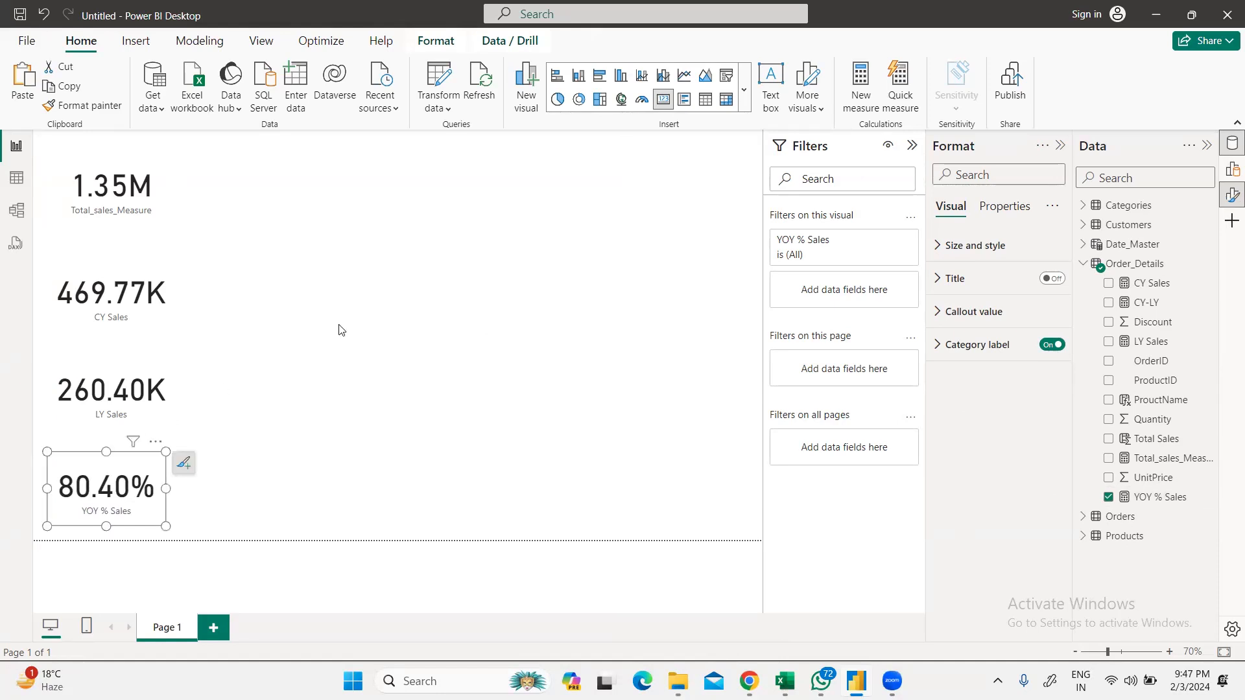
{"action": "left_click", "coordinate": [336, 367]}
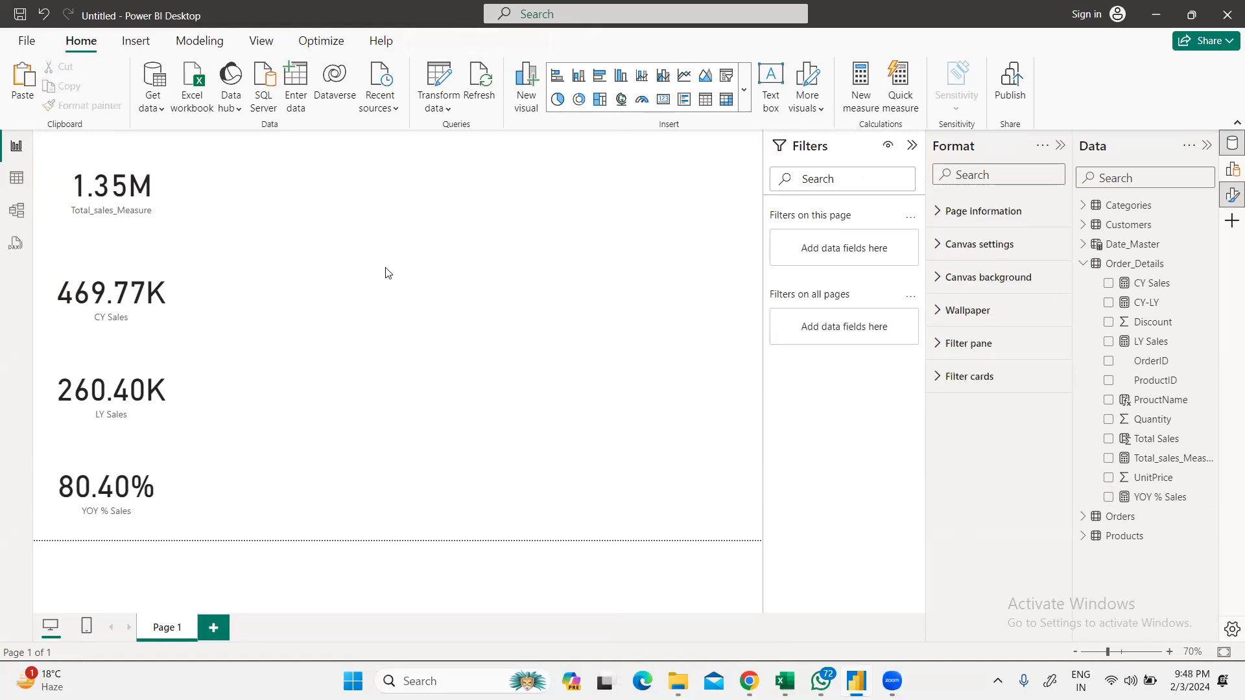
Step: Try to convert the Total_sales_Measure card into a line and clustered column chart
{"action": "left_click", "coordinate": [124, 172]}
{"action": "left_click_drag", "start_coordinate": [125, 173], "coordinate": [132, 174]}
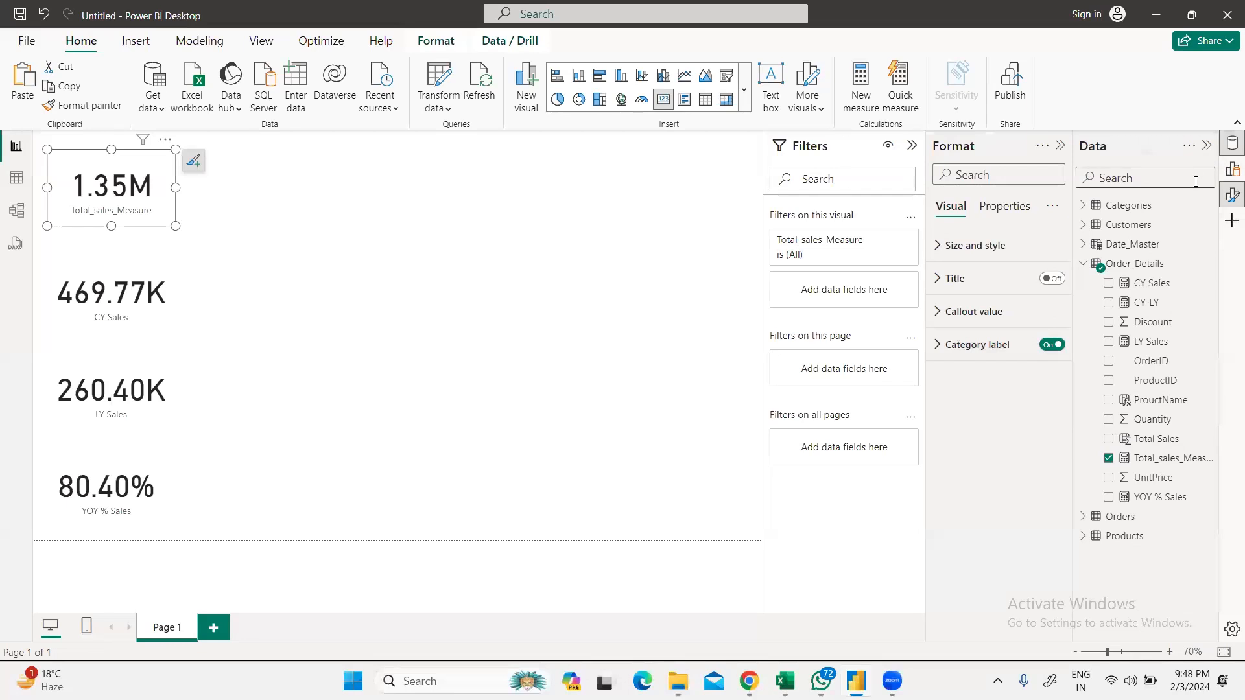
{"action": "left_click", "coordinate": [1231, 174]}
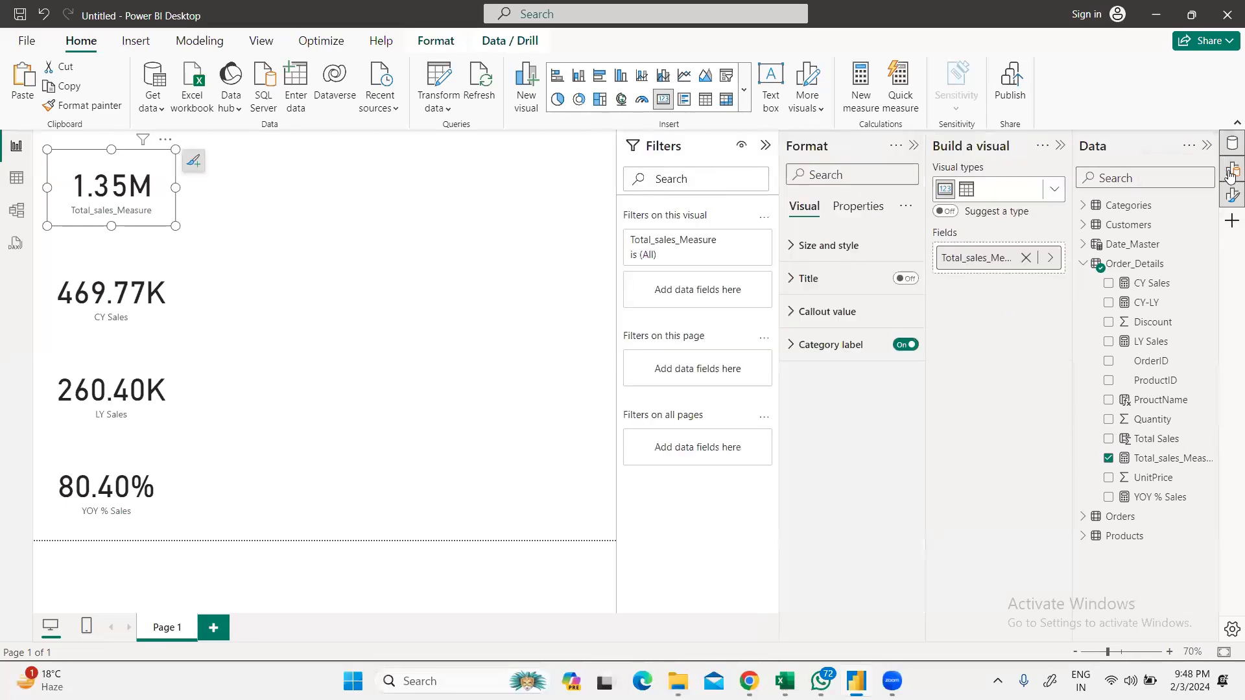
{"action": "left_click", "coordinate": [1055, 189]}
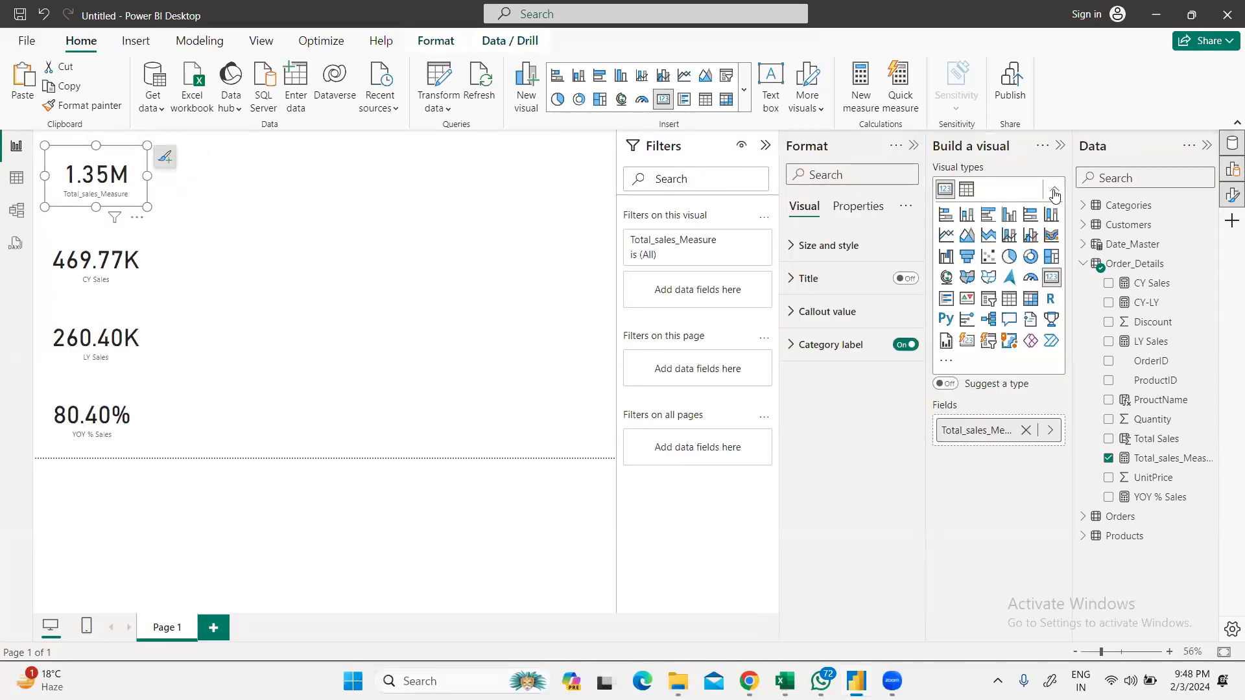
{"action": "left_click", "coordinate": [1028, 236]}
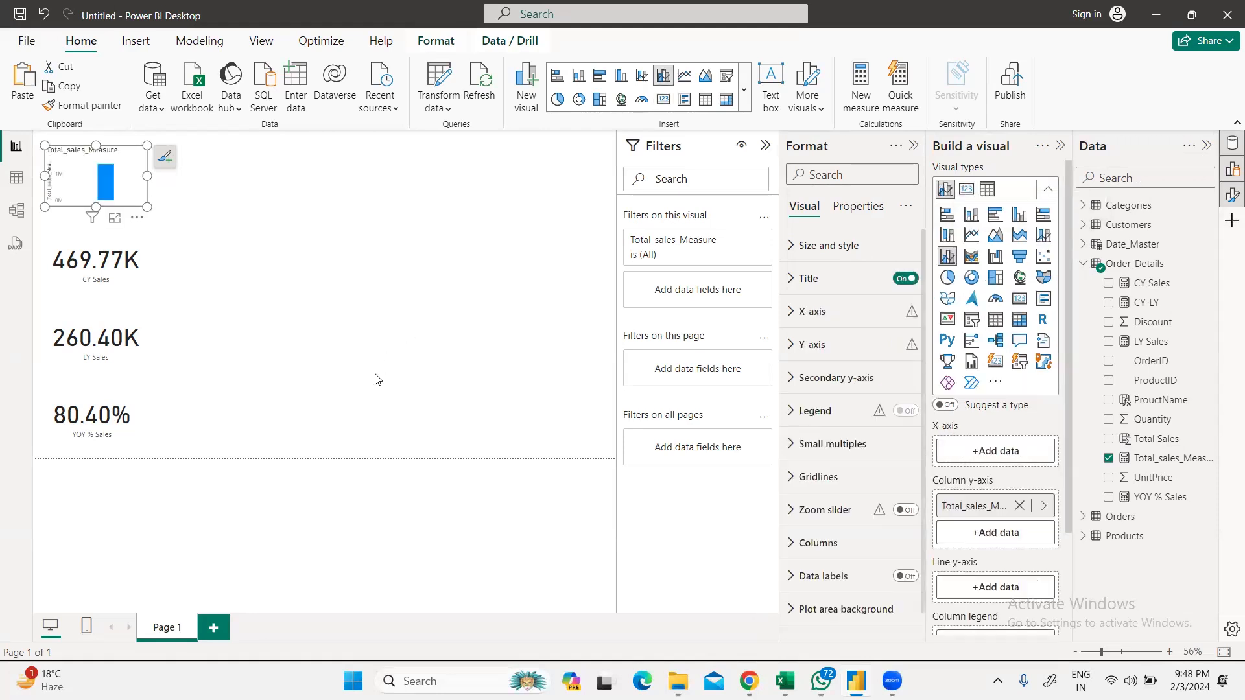
{"action": "key", "text": "ctrl+z"}
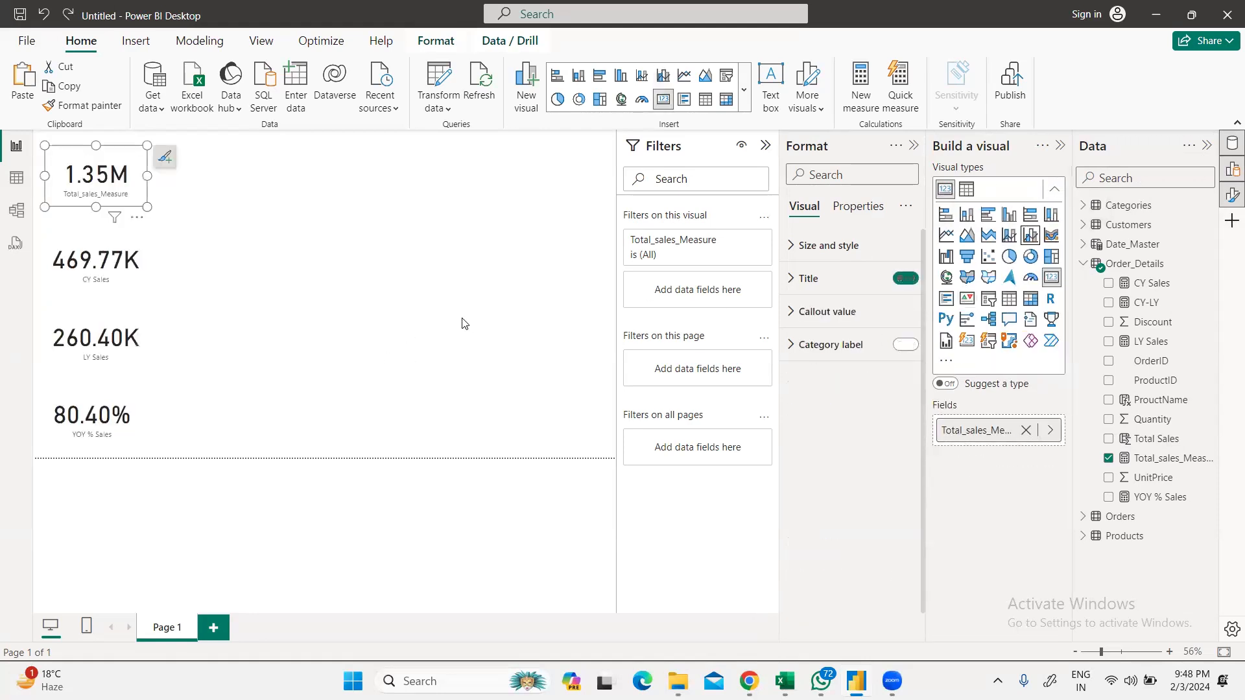
Step: Insert a separate line and clustered column chart and enlarge it to fill the page area beside the cards
{"action": "left_click", "coordinate": [262, 282]}
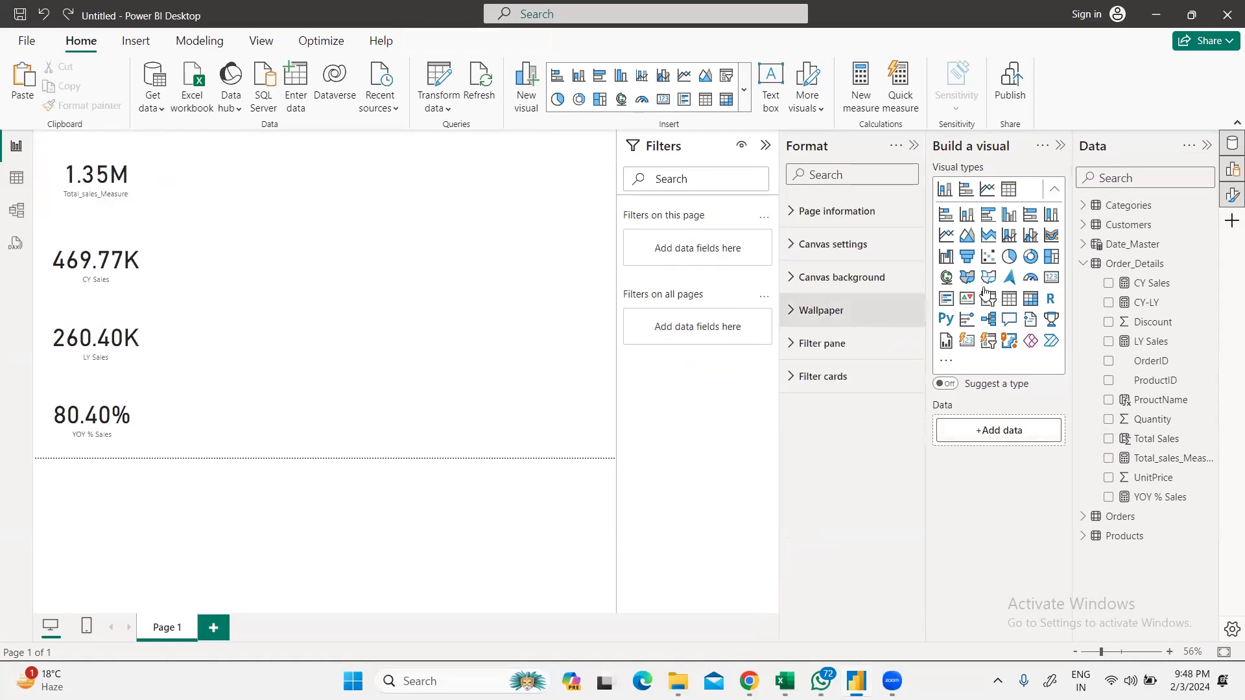
{"action": "left_click", "coordinate": [1030, 238]}
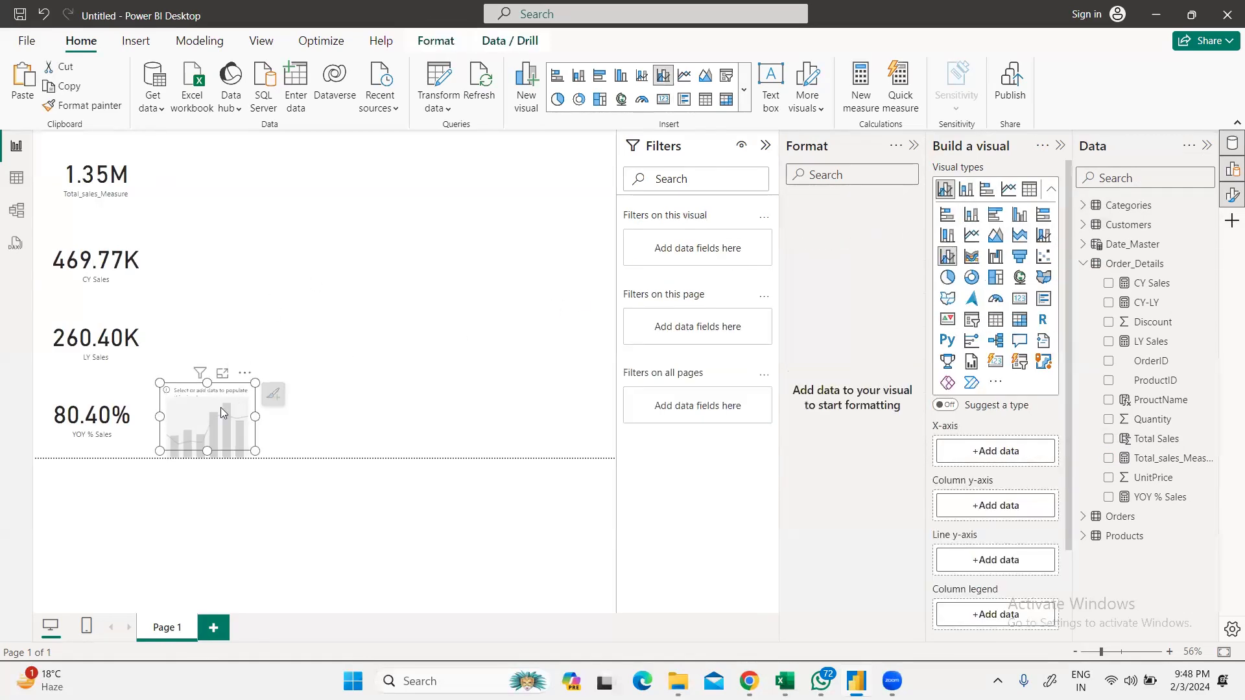
{"action": "left_click_drag", "start_coordinate": [255, 383], "coordinate": [613, 138]}
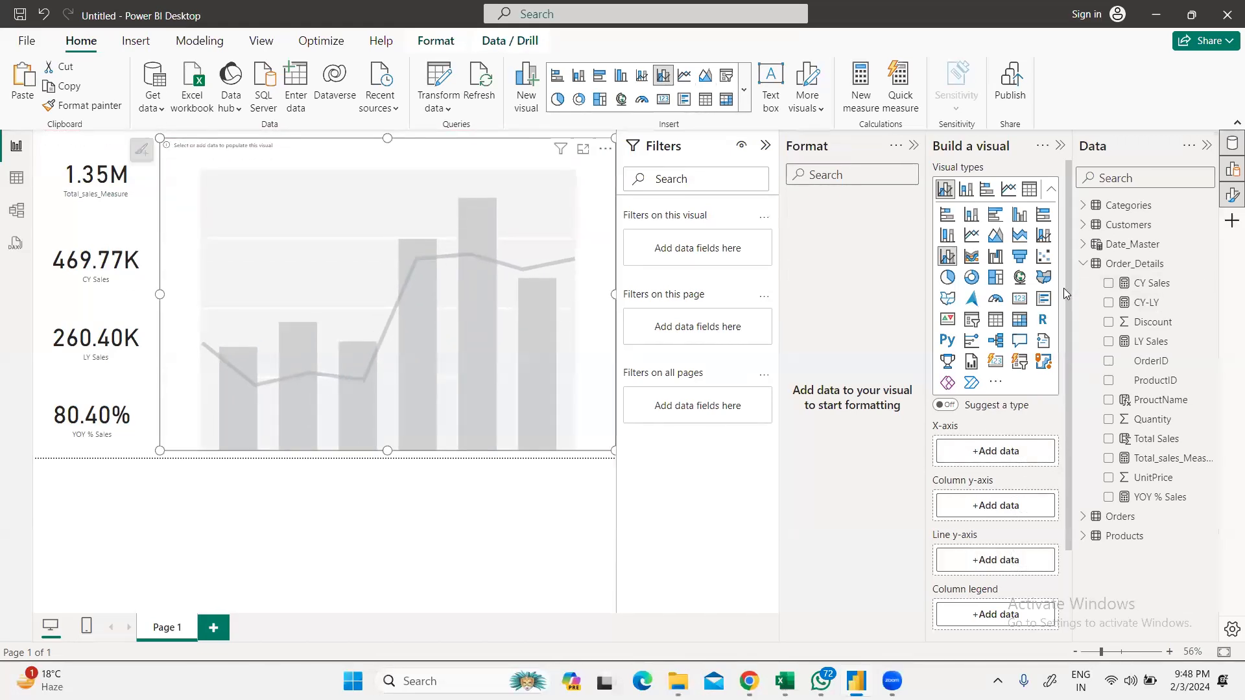
Step: Add the CY Sales and LY Sales measures from Order_Details to the chart's column y-axis
{"action": "scroll", "coordinate": [1073, 311], "scroll_direction": "down", "scroll_amount": 2}
{"action": "scroll", "coordinate": [1073, 347], "scroll_direction": "down", "scroll_amount": 2}
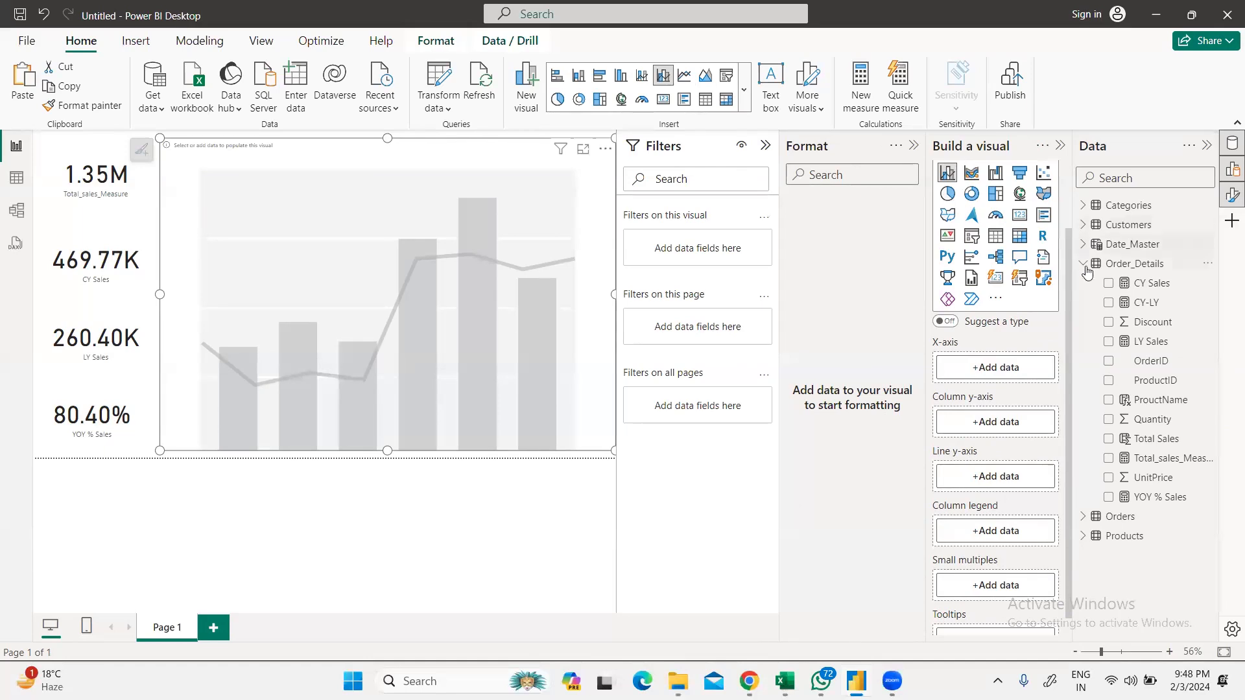
{"action": "left_click_drag", "start_coordinate": [1155, 283], "coordinate": [1008, 438]}
{"action": "left_click_drag", "start_coordinate": [1014, 408], "coordinate": [1014, 373]}
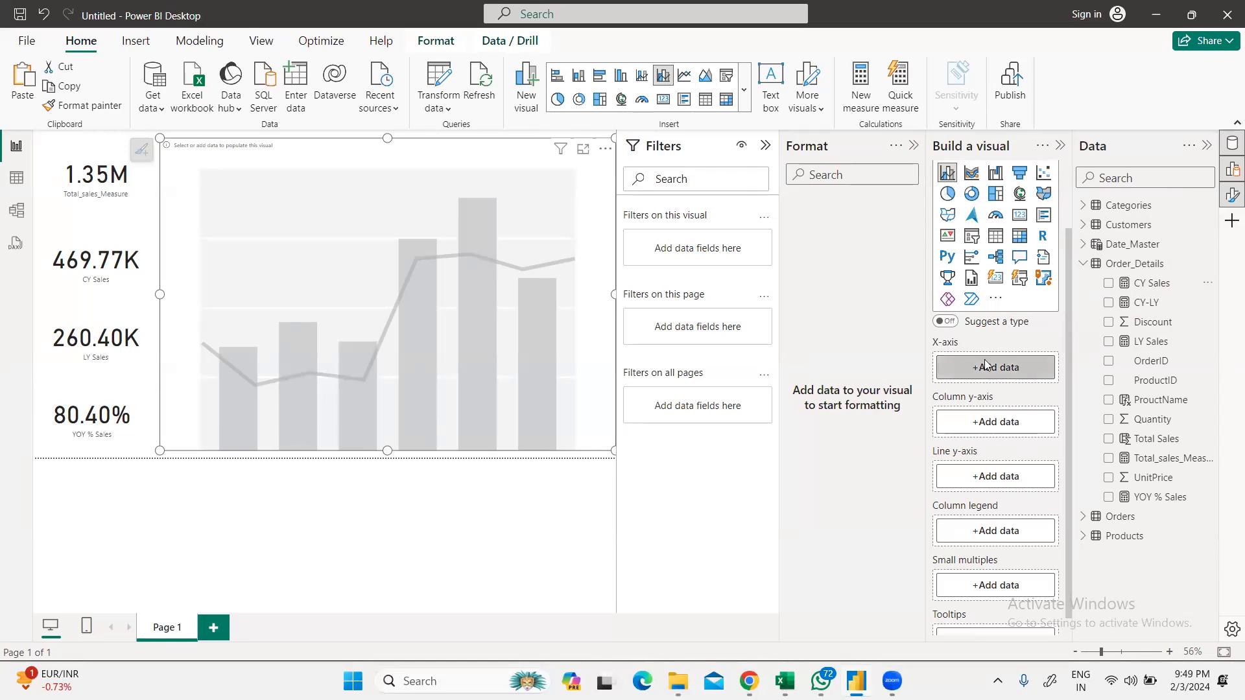
{"action": "left_click_drag", "start_coordinate": [1158, 278], "coordinate": [1008, 417]}
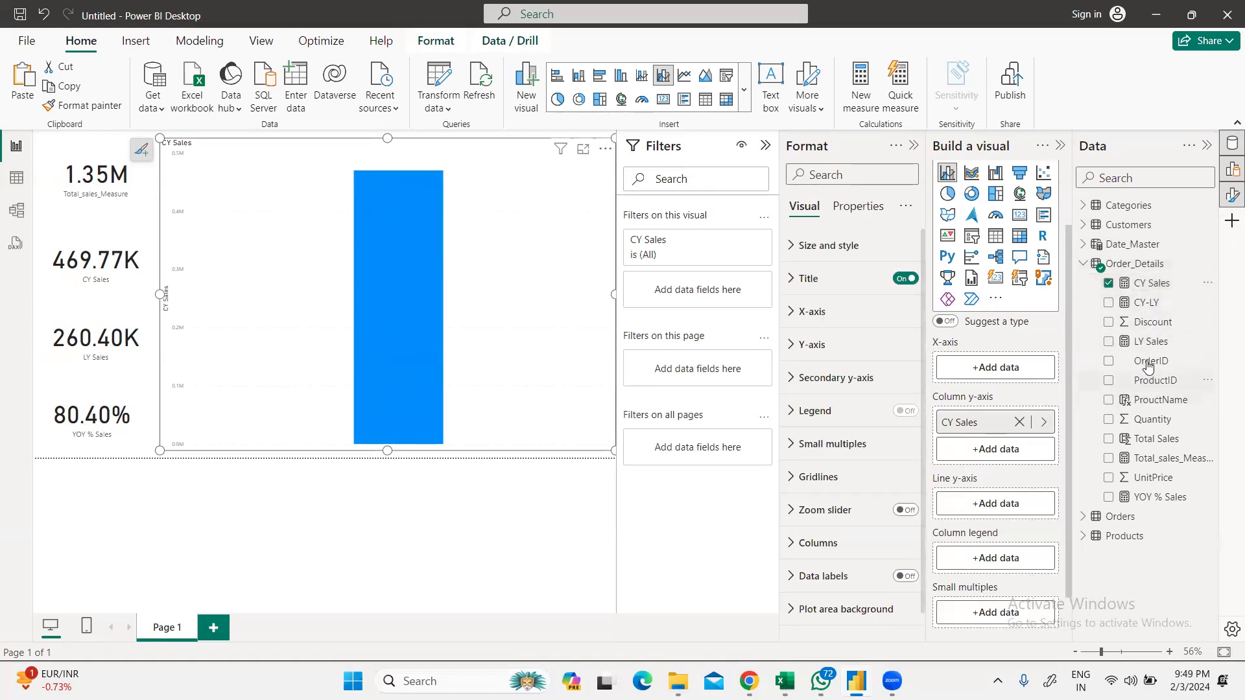
{"action": "left_click_drag", "start_coordinate": [1151, 341], "coordinate": [1002, 449]}
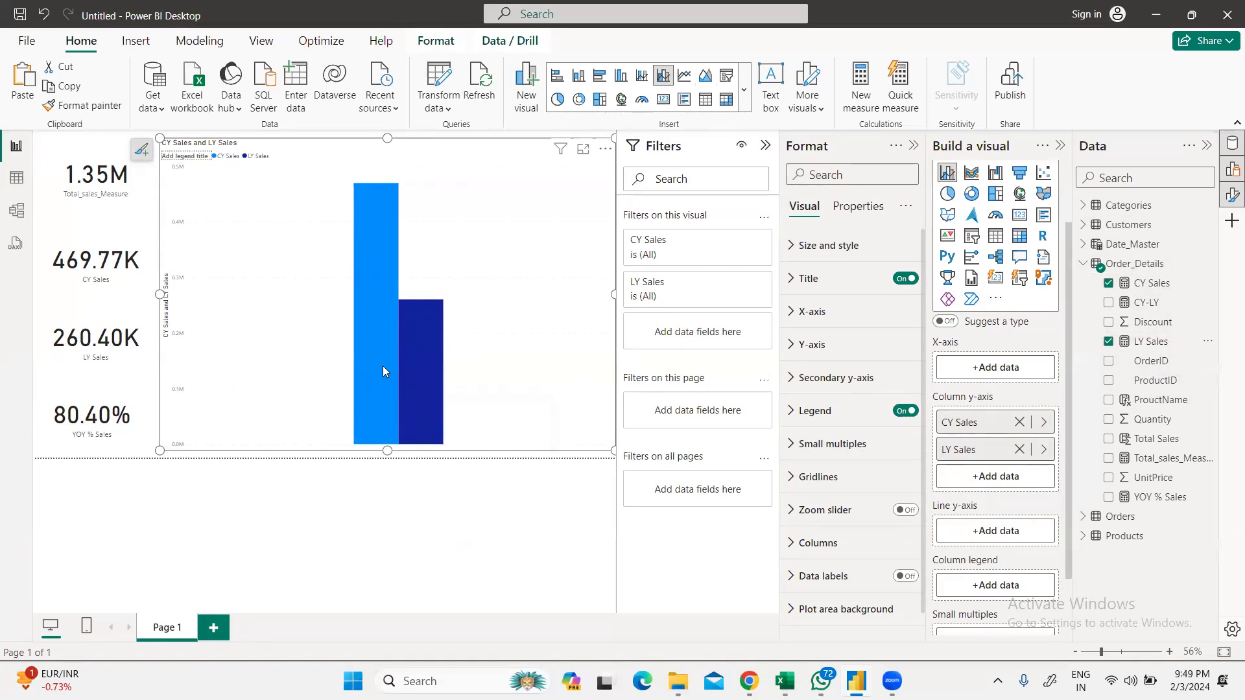
{"action": "mouse_move", "coordinate": [383, 370]}
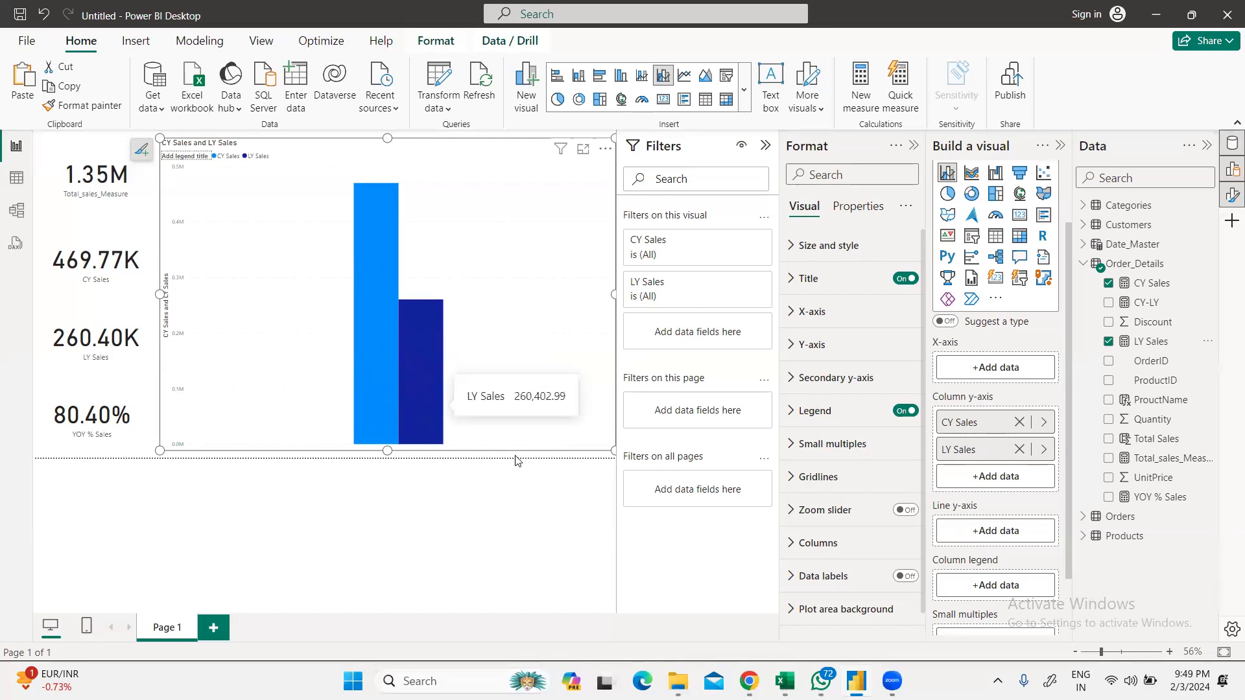
Step: Examine in the data model how Orders, Order_Details, Products and Date_Master are related, and return to the report
{"action": "left_click", "coordinate": [1083, 264]}
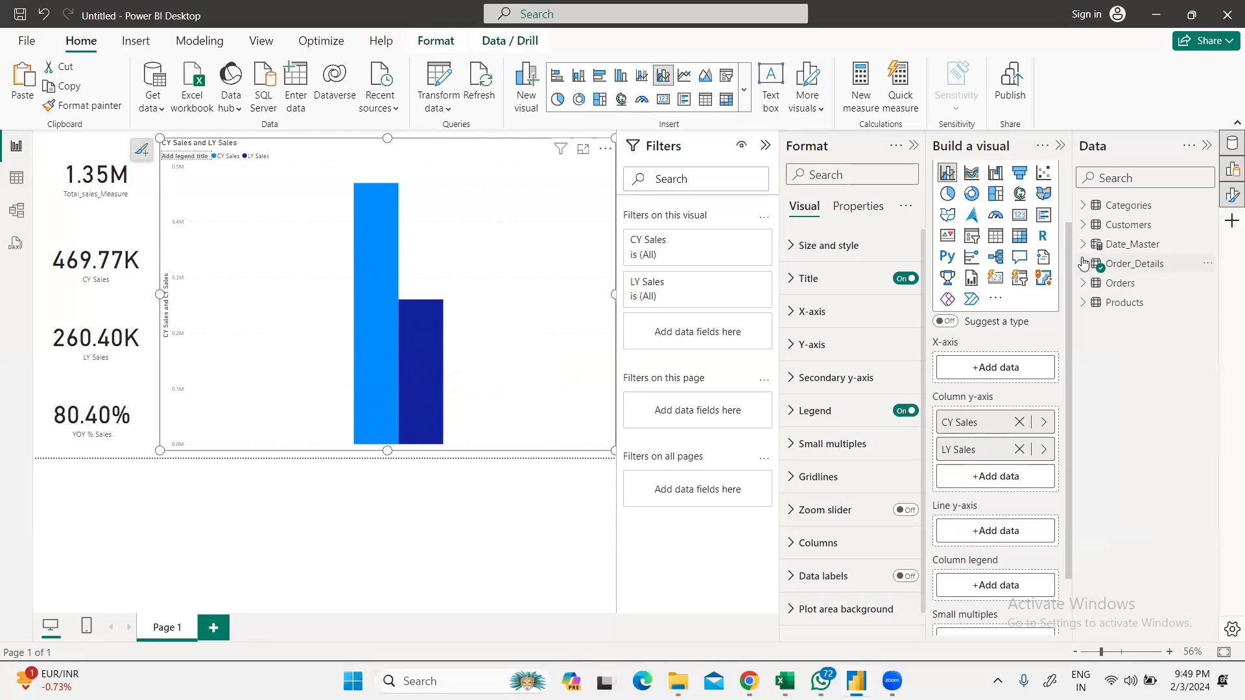
{"action": "left_click", "coordinate": [16, 212]}
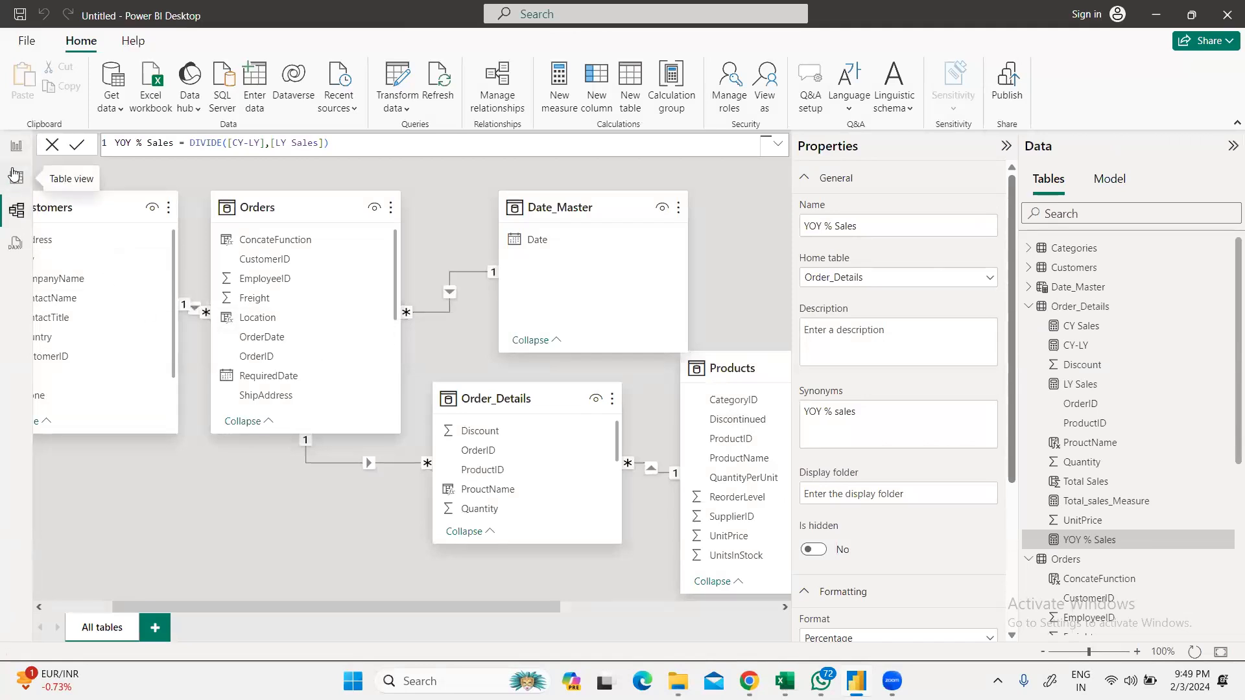
{"action": "left_click", "coordinate": [17, 146]}
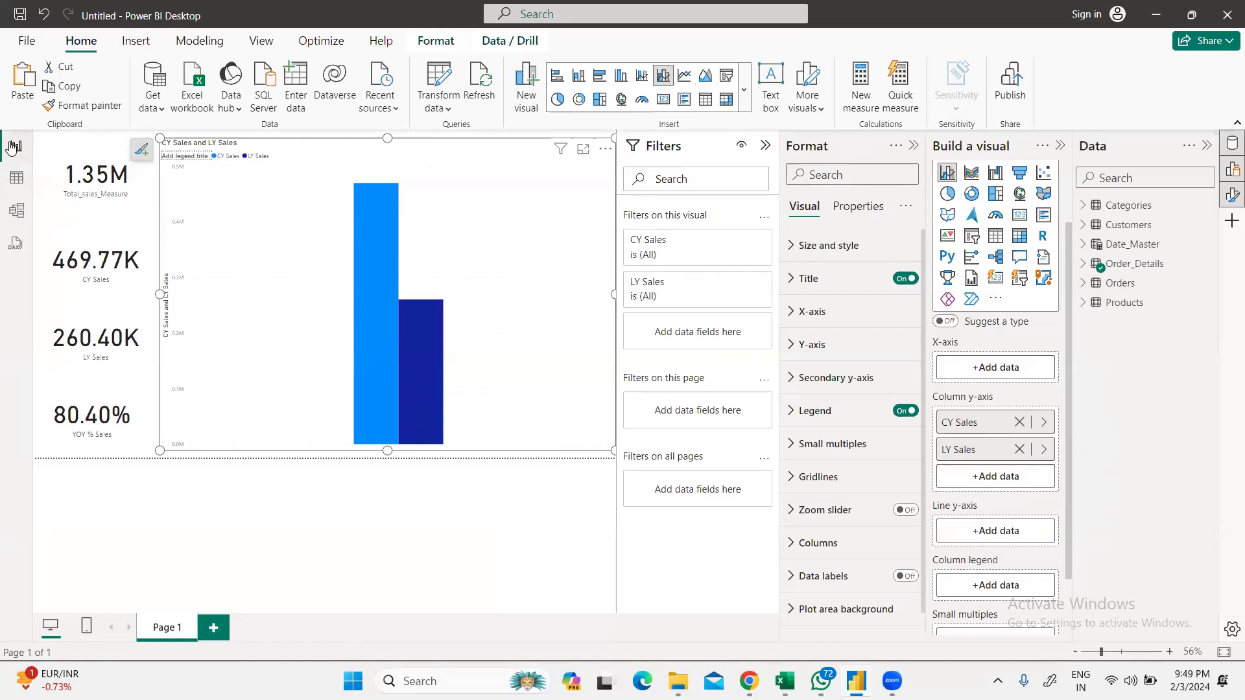
{"action": "left_click", "coordinate": [17, 211]}
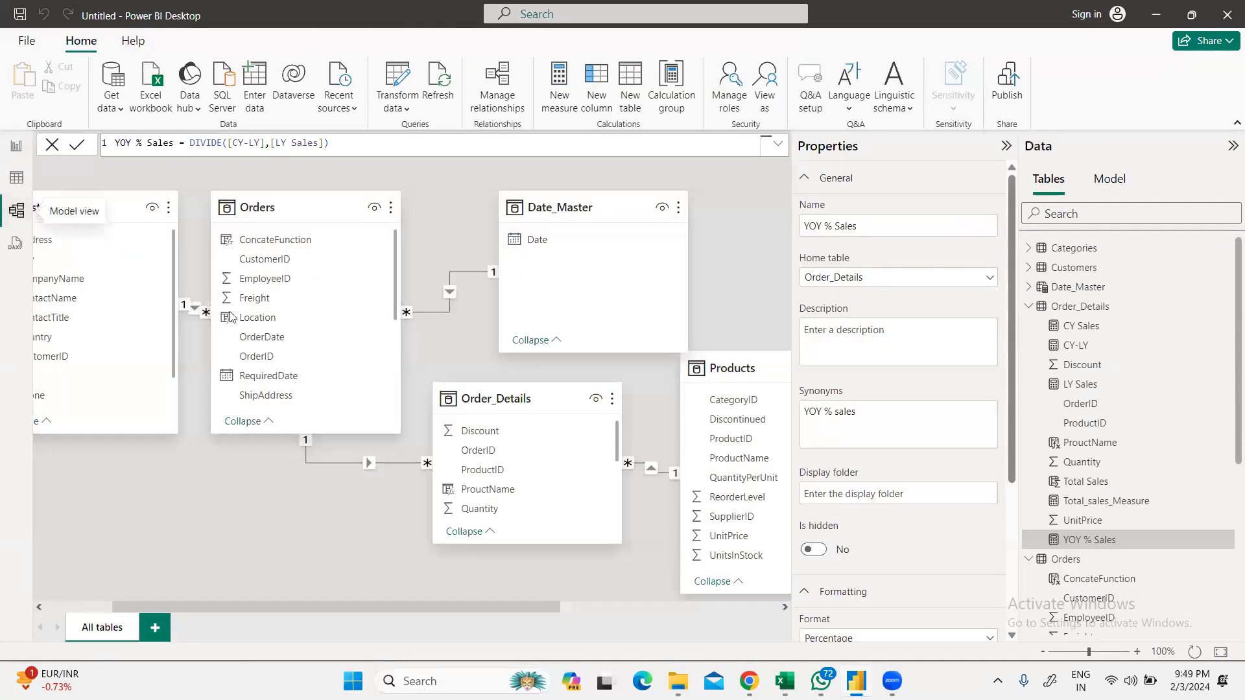
{"action": "left_click_drag", "start_coordinate": [525, 605], "coordinate": [602, 607]}
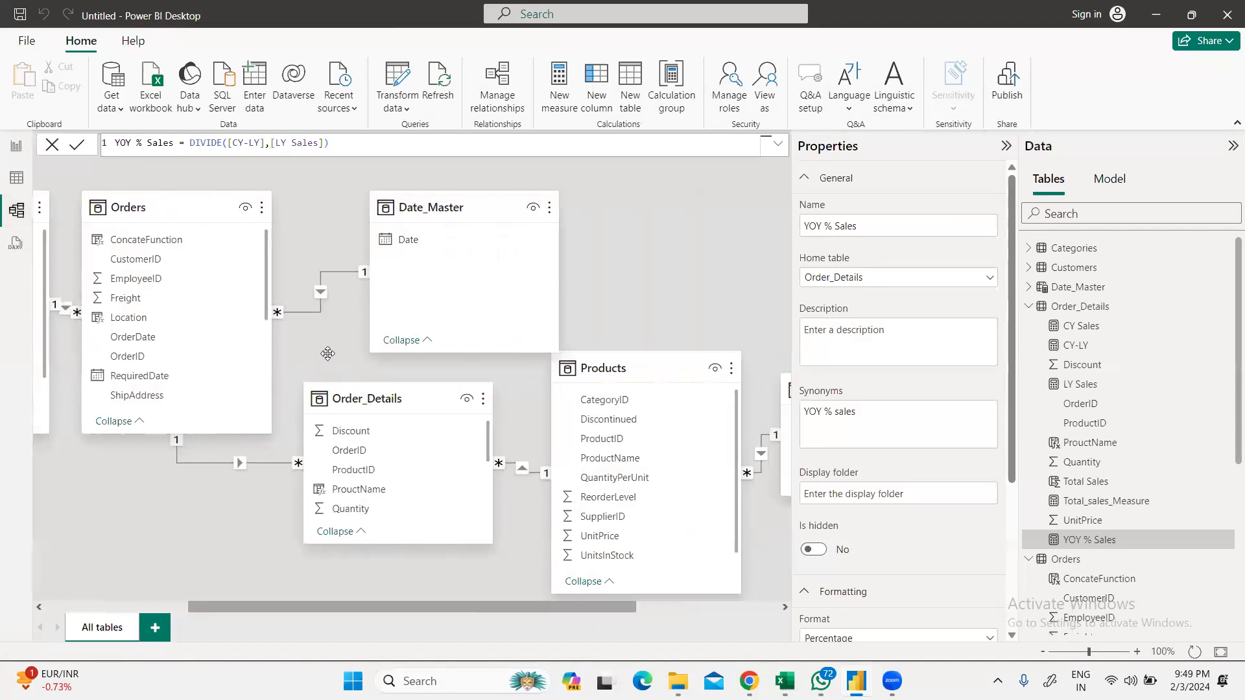
{"action": "left_click", "coordinate": [17, 149]}
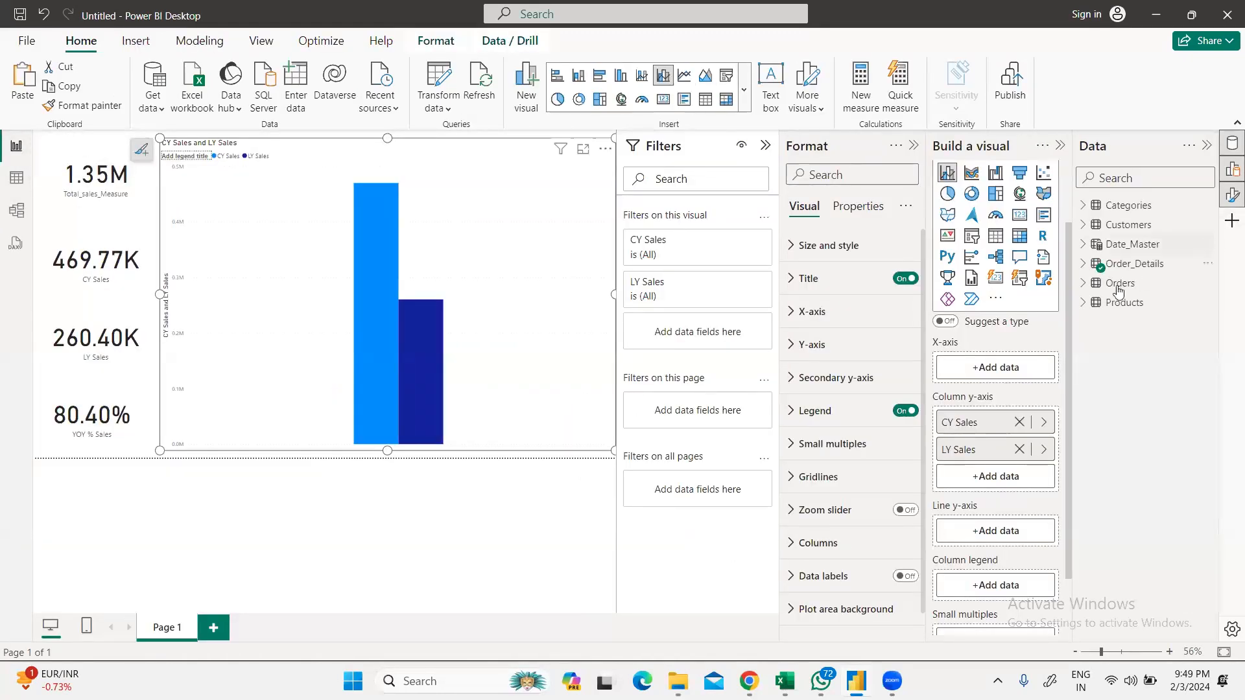
Step: Put ProductName from the Products table on the chart's x-axis
{"action": "left_click", "coordinate": [1088, 302]}
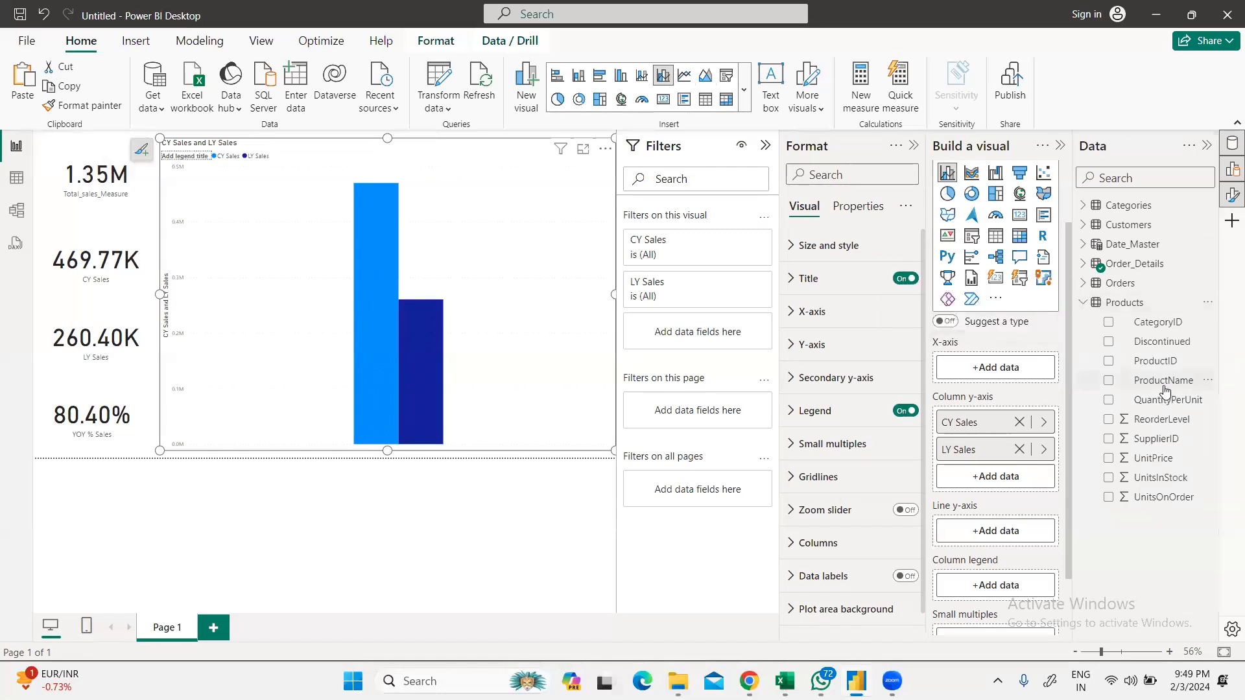
{"action": "left_click_drag", "start_coordinate": [1163, 388], "coordinate": [1023, 377]}
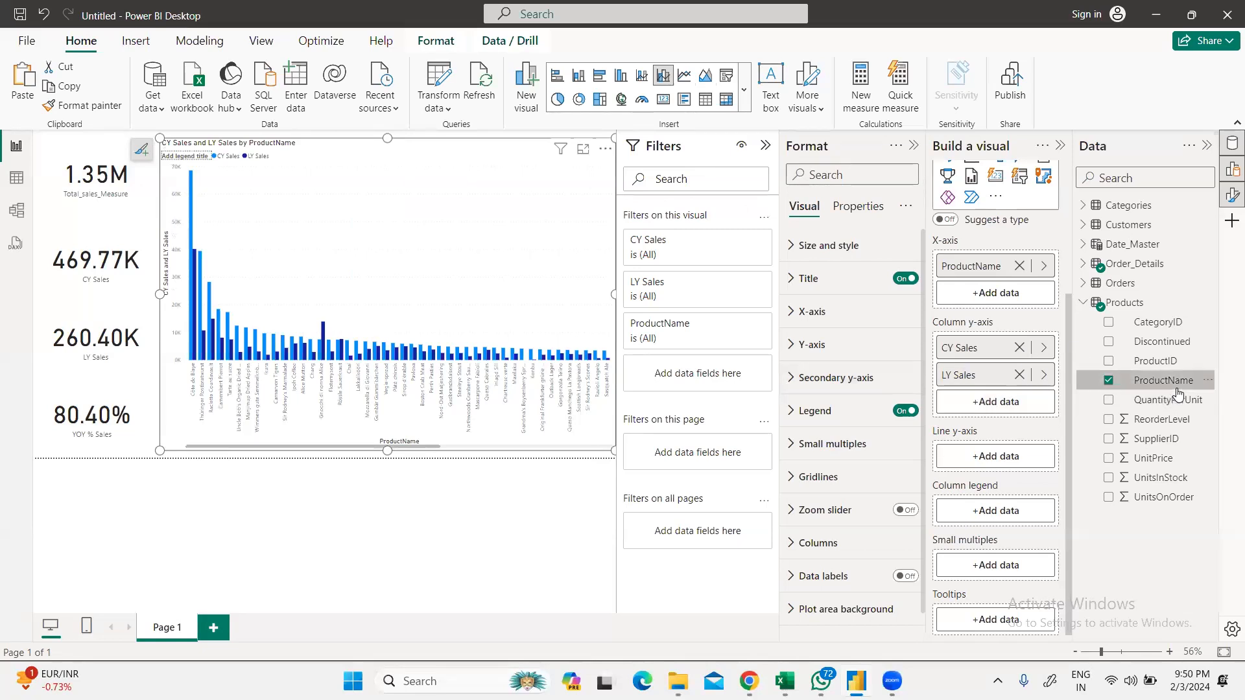
{"action": "left_click", "coordinate": [1109, 381]}
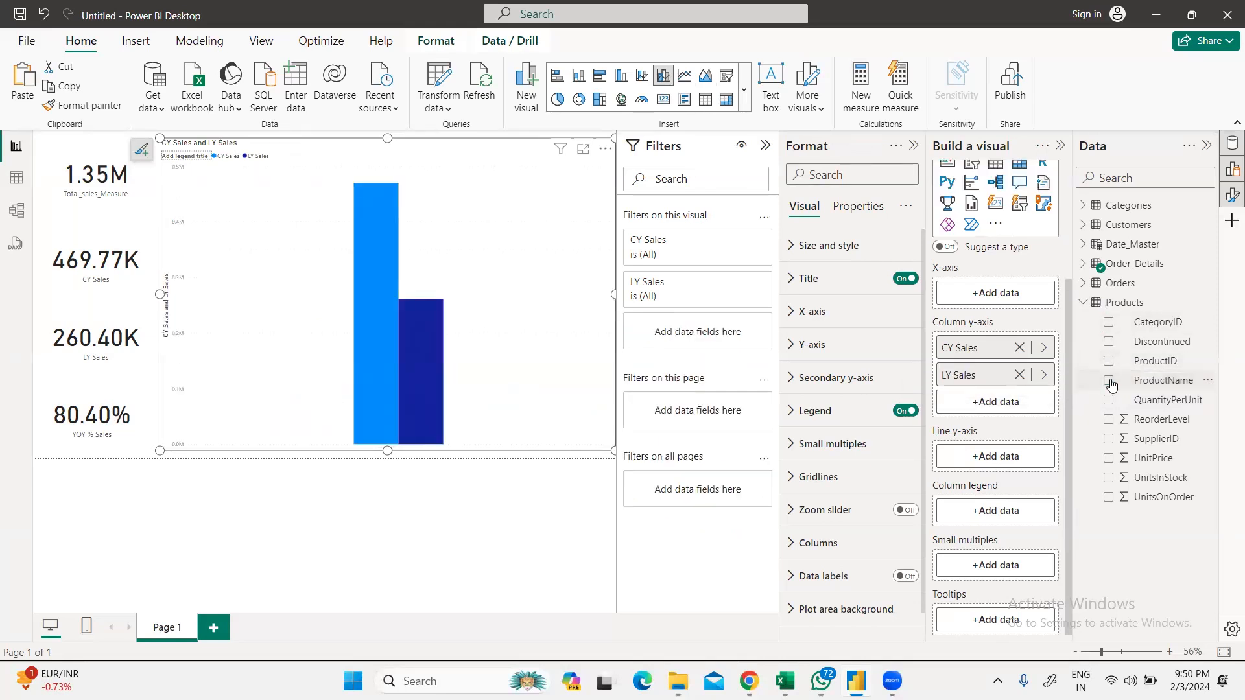
{"action": "double_click", "coordinate": [1110, 382]}
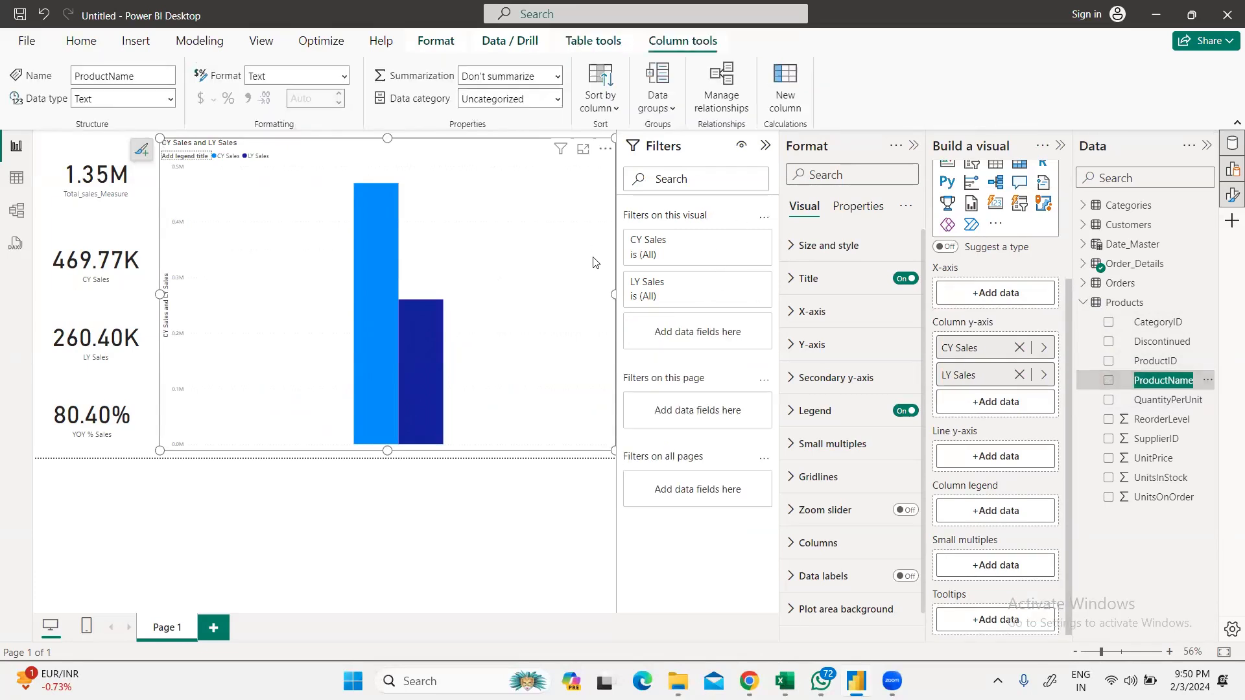
{"action": "left_click", "coordinate": [1109, 382]}
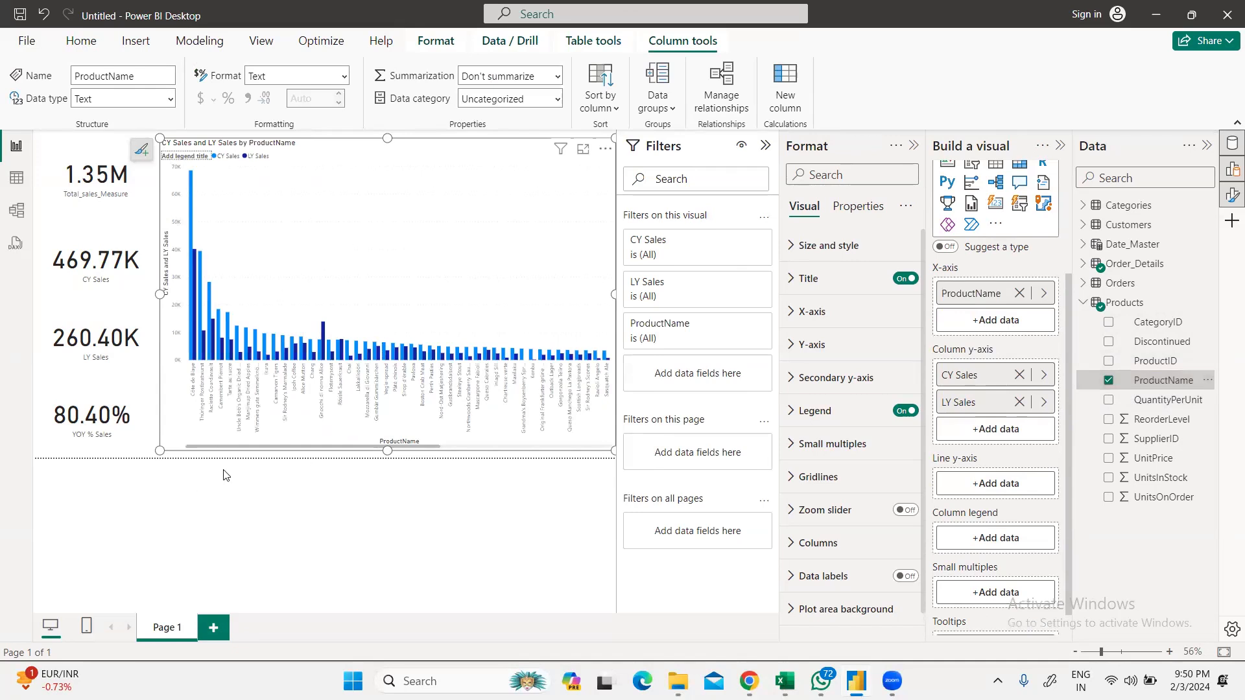
Step: Narrow the chart slightly, stretch it down to the page's lower edge, and hide the Format and Build a visual panes
{"action": "left_click_drag", "start_coordinate": [614, 451], "coordinate": [596, 428]}
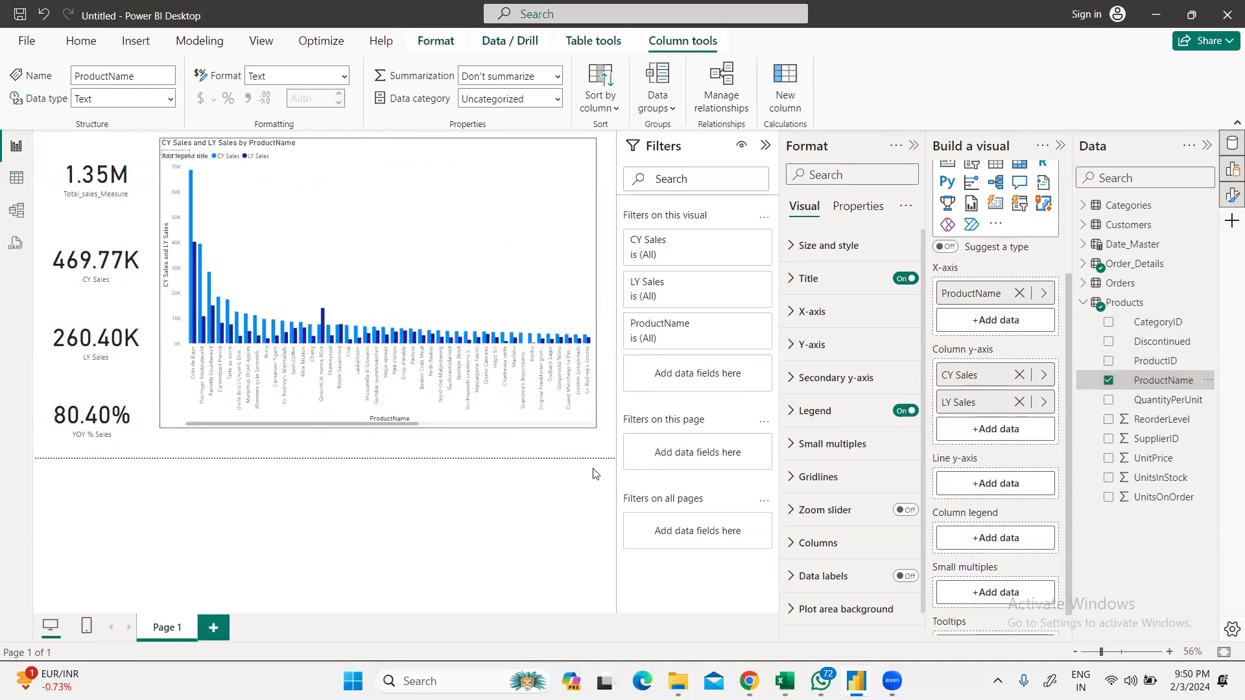
{"action": "left_click_drag", "start_coordinate": [593, 474], "coordinate": [591, 473]}
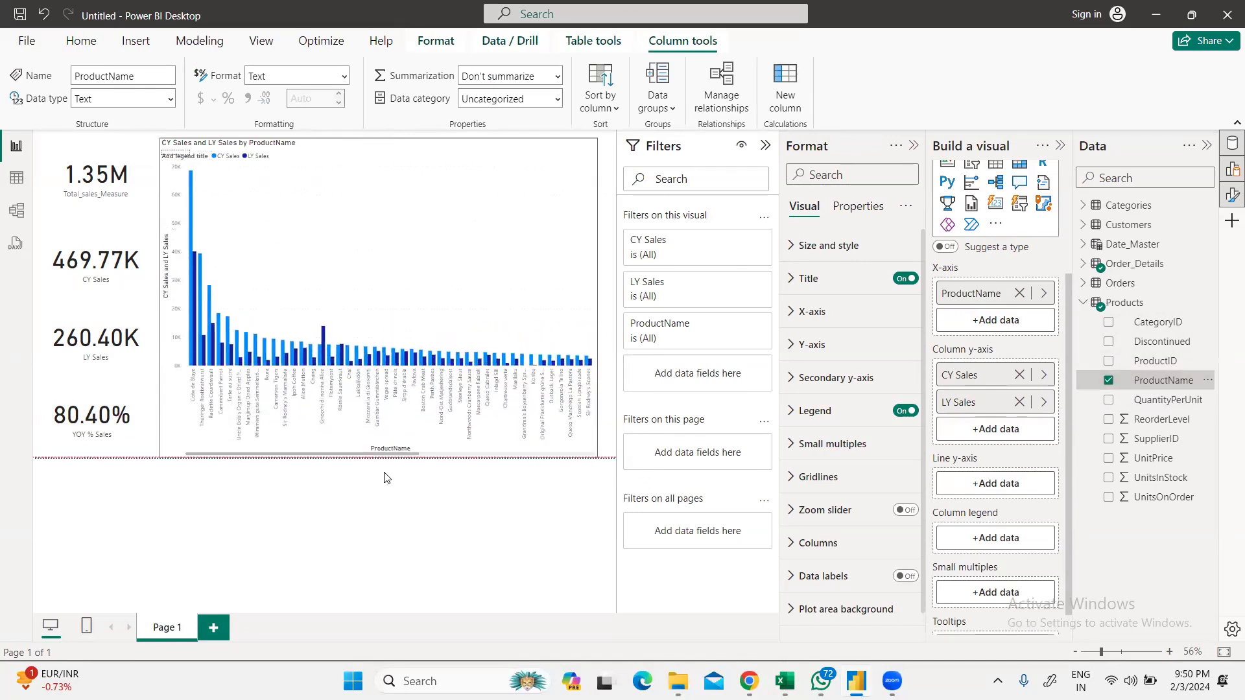
{"action": "left_click", "coordinate": [914, 145]}
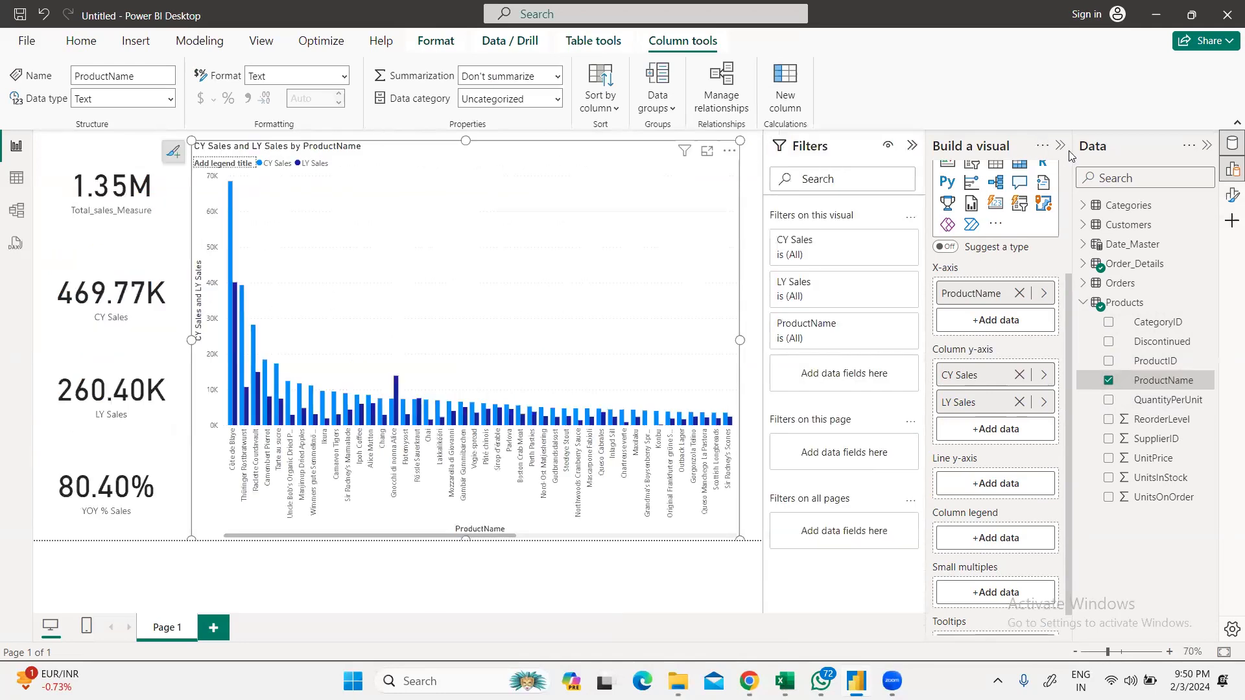
{"action": "left_click", "coordinate": [1061, 146]}
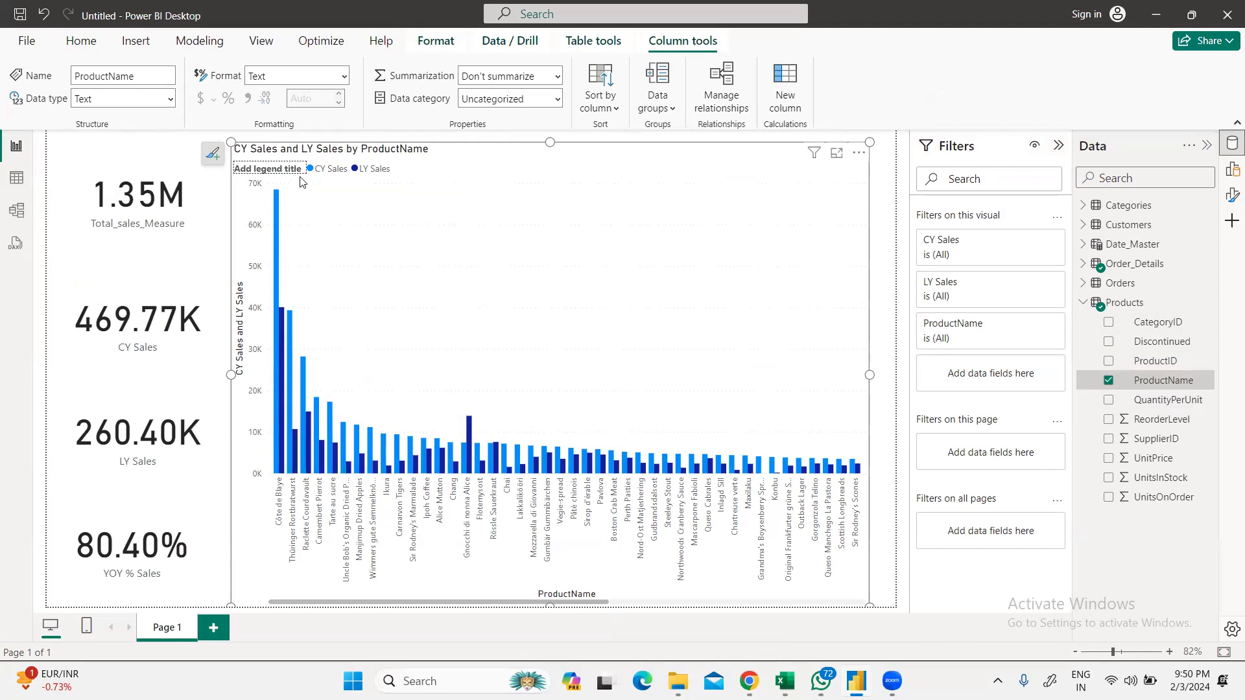
{"action": "mouse_move", "coordinate": [276, 206]}
{"action": "left_click_drag", "start_coordinate": [579, 606], "coordinate": [519, 596]}
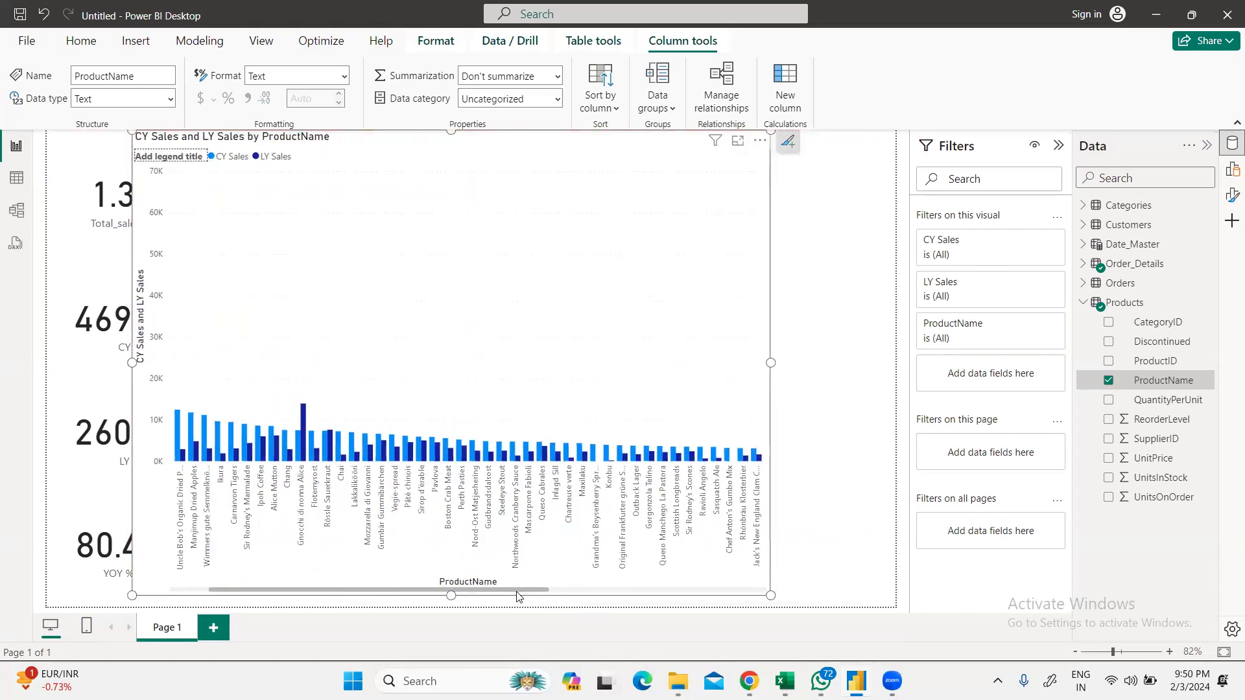
{"action": "key", "text": "ctrl+z"}
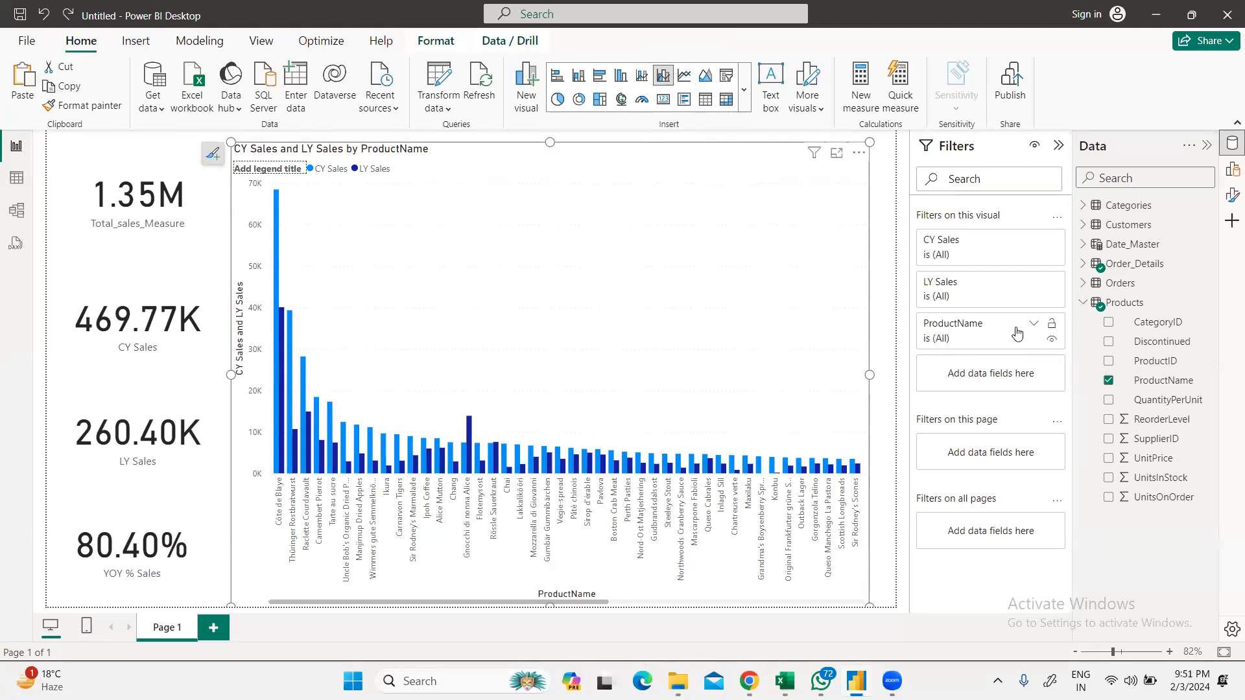
Step: Set the chart's ProductName filter to Top N, showing the top 5 items
{"action": "left_click", "coordinate": [1017, 333]}
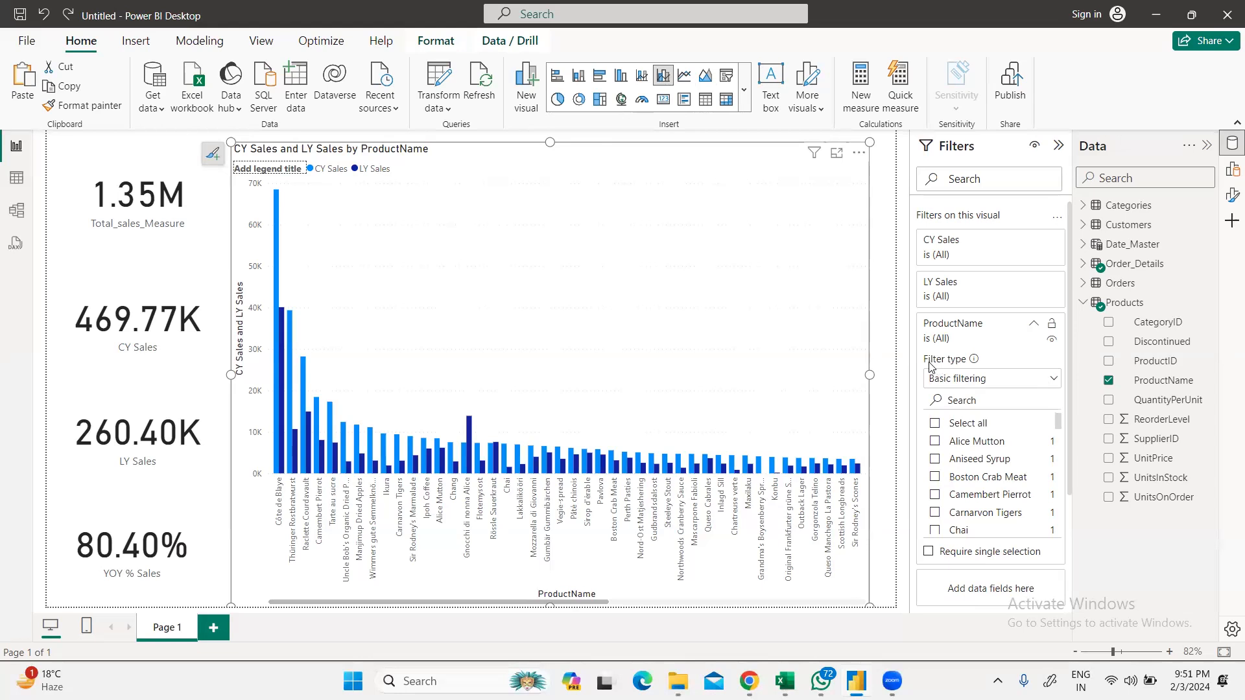
{"action": "left_click", "coordinate": [1027, 381]}
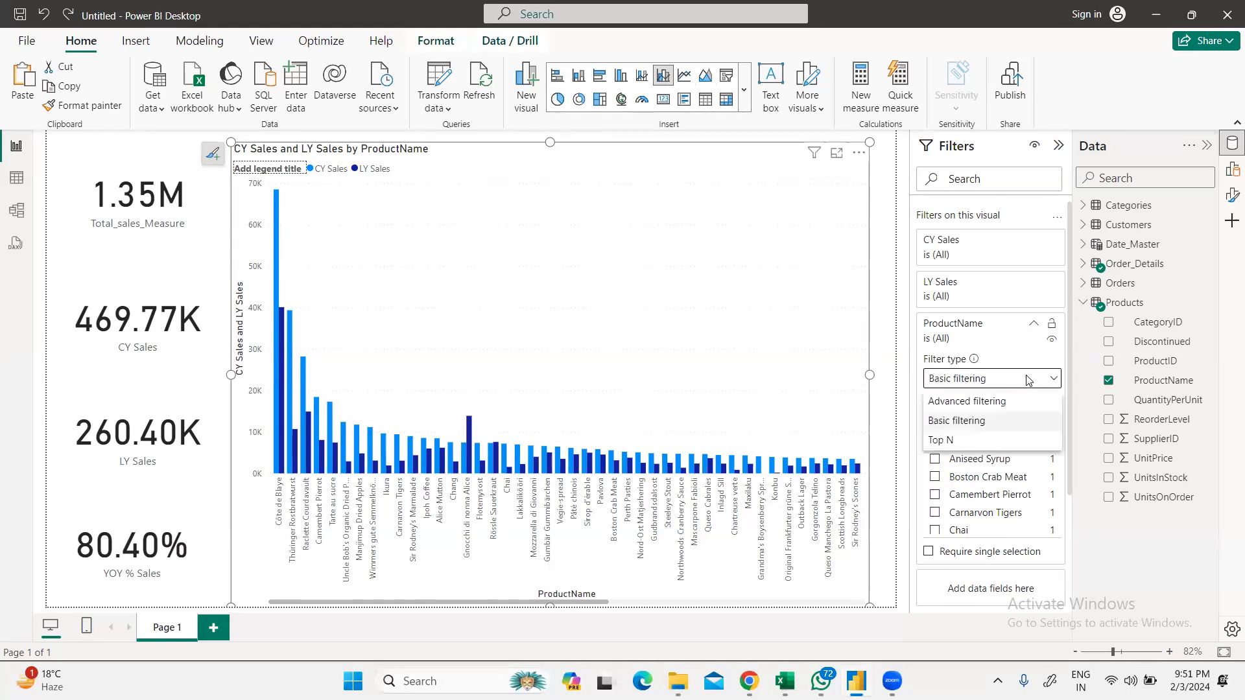
{"action": "left_click", "coordinate": [941, 441]}
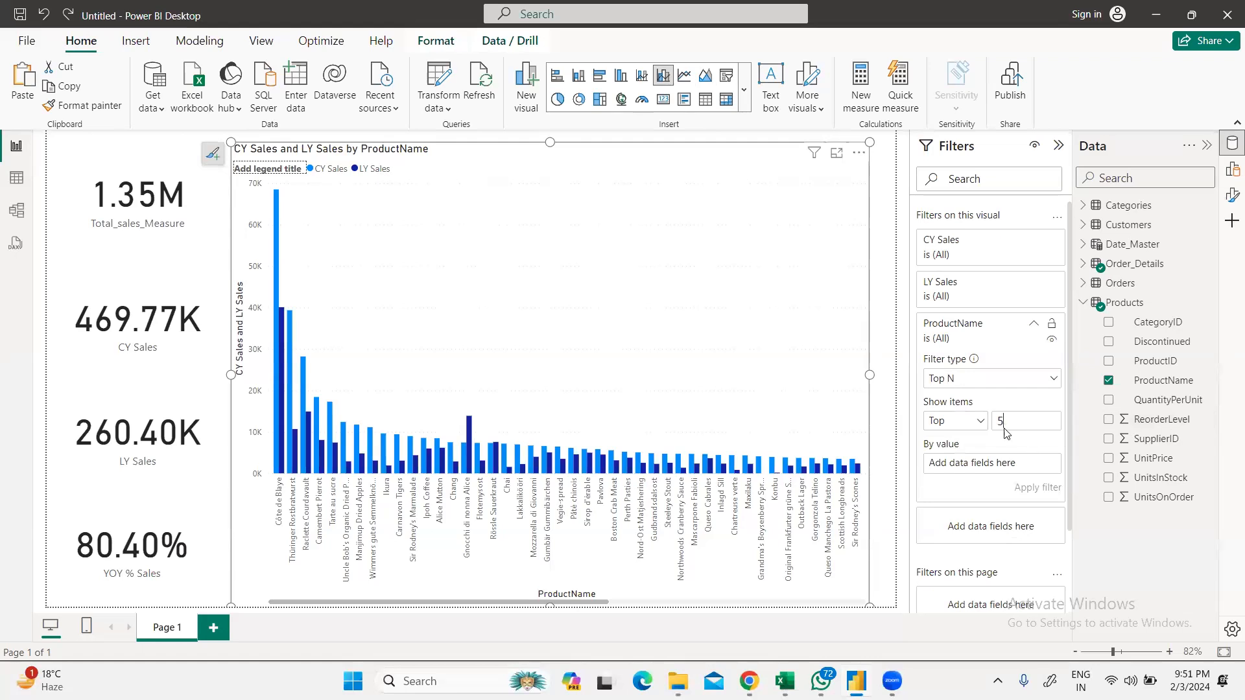
{"action": "left_click_drag", "start_coordinate": [1069, 433], "coordinate": [1054, 454]}
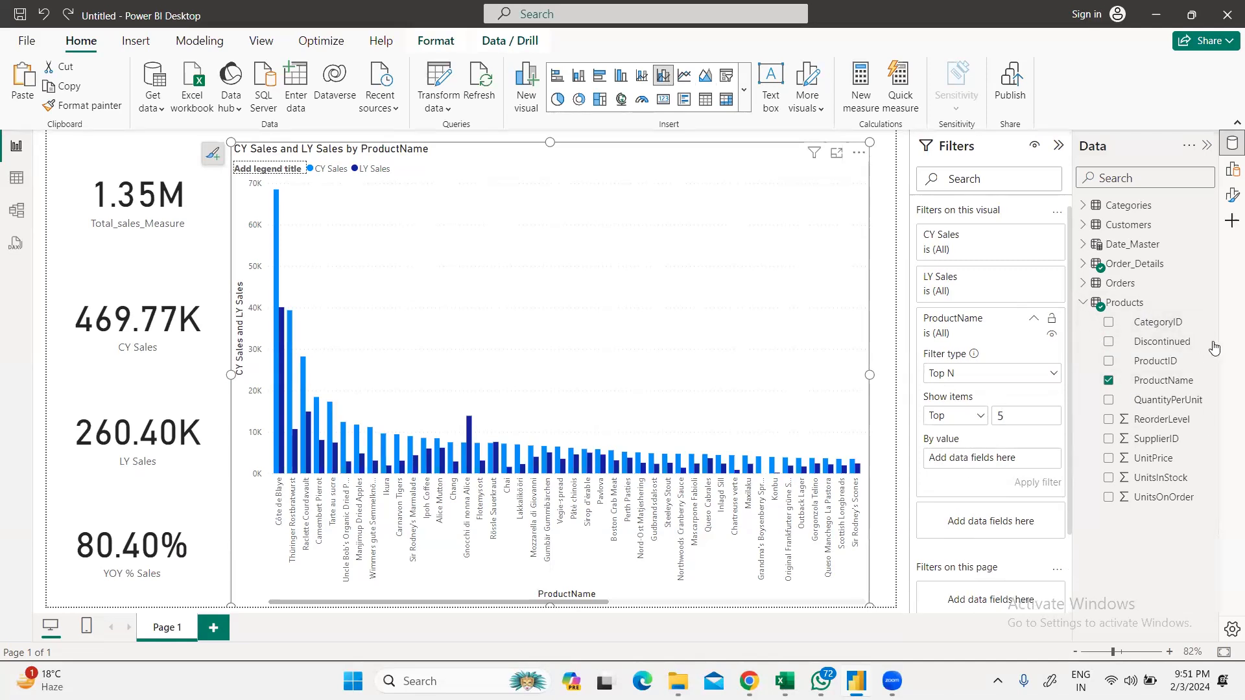
Step: Rank the Top N filter by the CY Sales measure from Order_Details and apply the filter
{"action": "left_click", "coordinate": [1086, 284]}
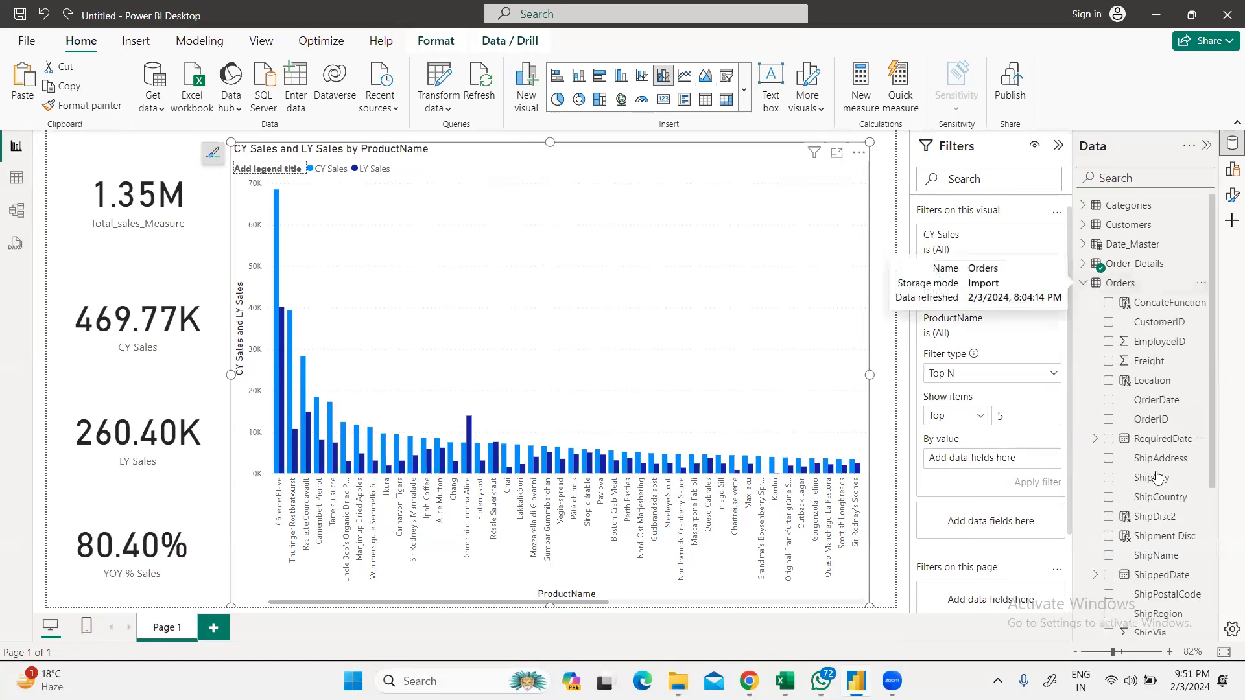
{"action": "scroll", "coordinate": [1140, 430], "scroll_direction": "down", "scroll_amount": 3}
{"action": "scroll", "coordinate": [1140, 429], "scroll_direction": "down", "scroll_amount": 1}
{"action": "scroll", "coordinate": [1096, 291], "scroll_direction": "up", "scroll_amount": 4}
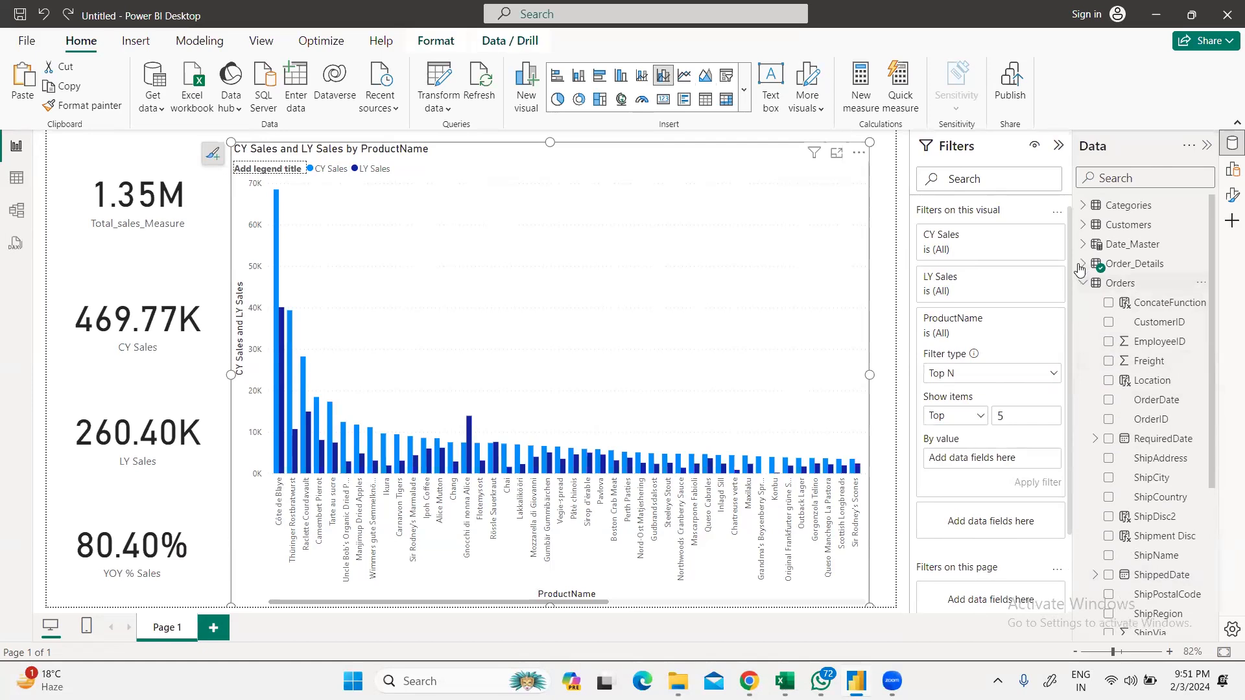
{"action": "left_click", "coordinate": [1084, 264]}
{"action": "left_click_drag", "start_coordinate": [1151, 286], "coordinate": [999, 458]}
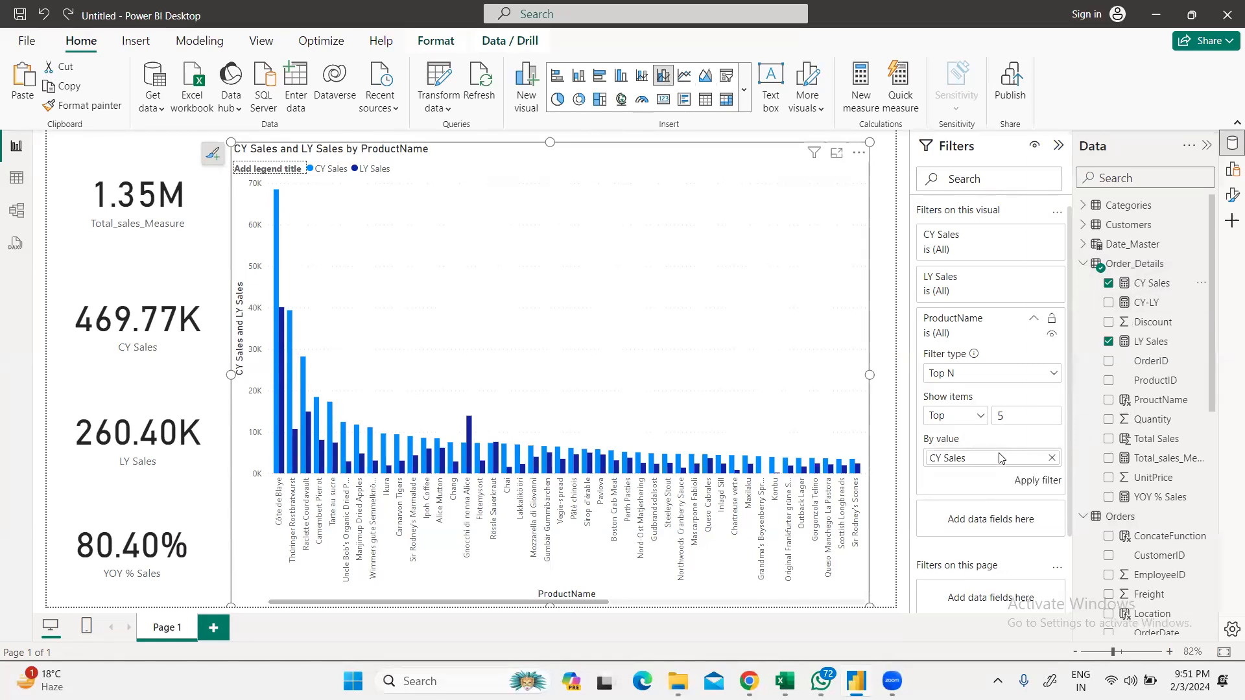
{"action": "left_click", "coordinate": [1034, 481]}
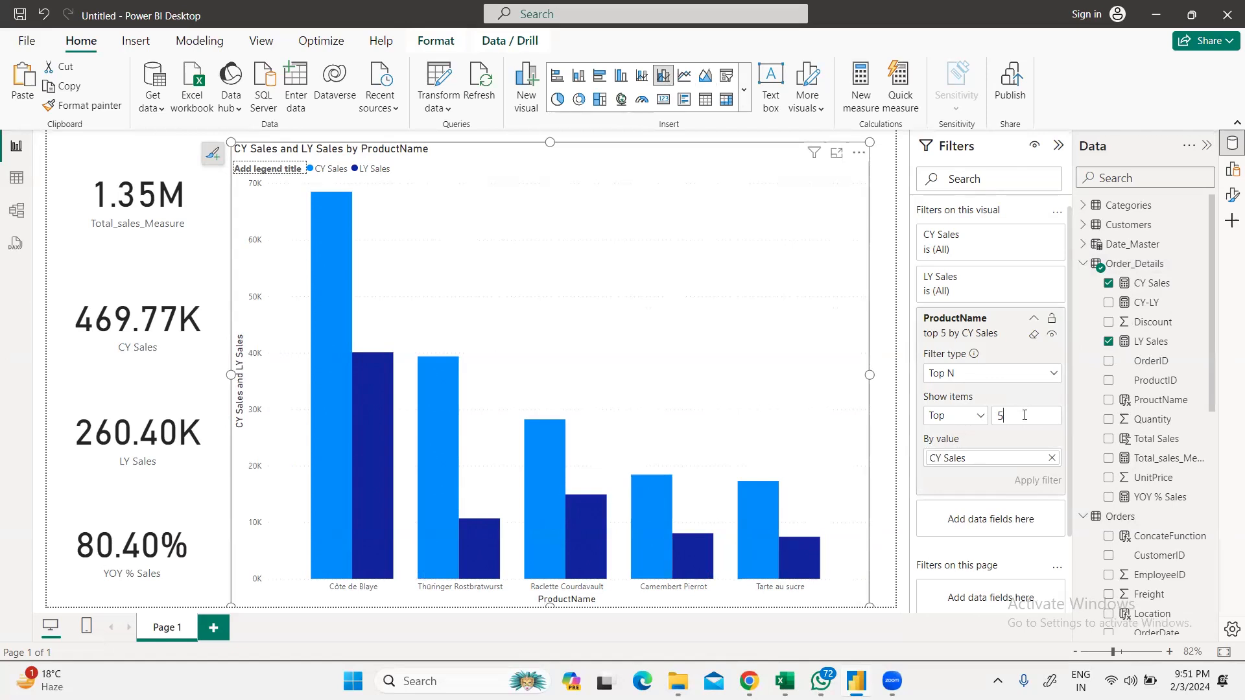
Step: Change the ProductName filter to show the top 10 items and apply it
{"action": "key", "text": "BackSpace"}
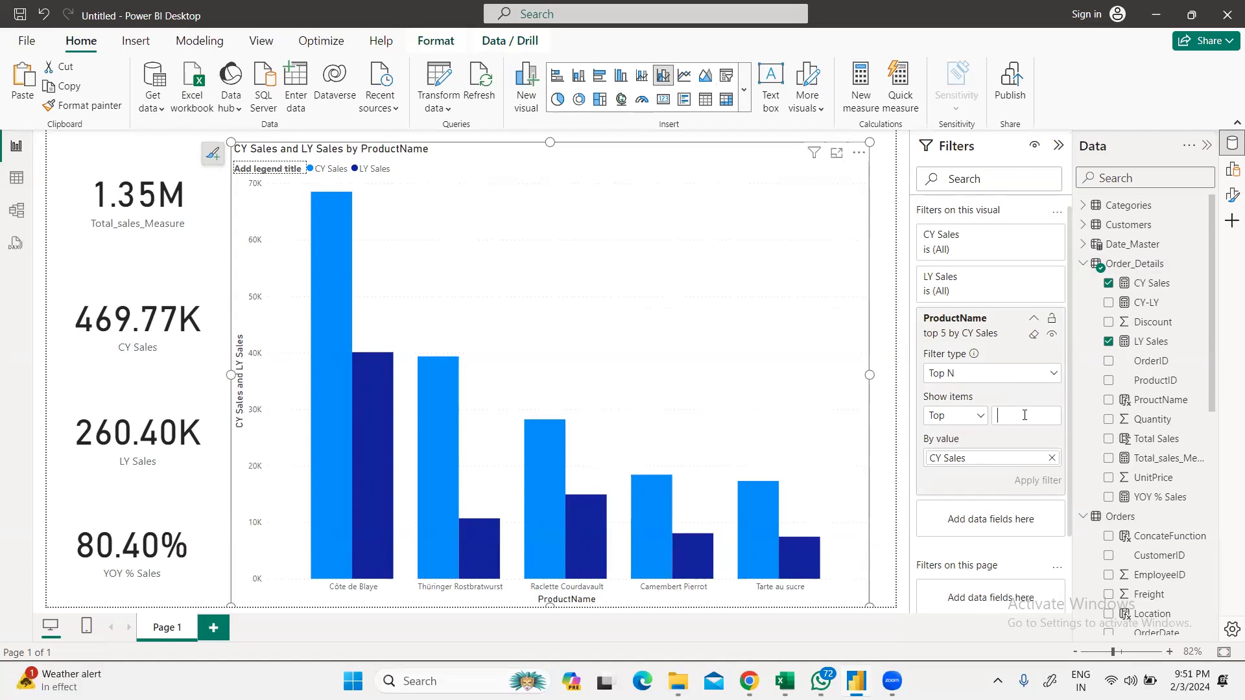
{"action": "type", "text": "10"}
{"action": "left_click", "coordinate": [1037, 481]}
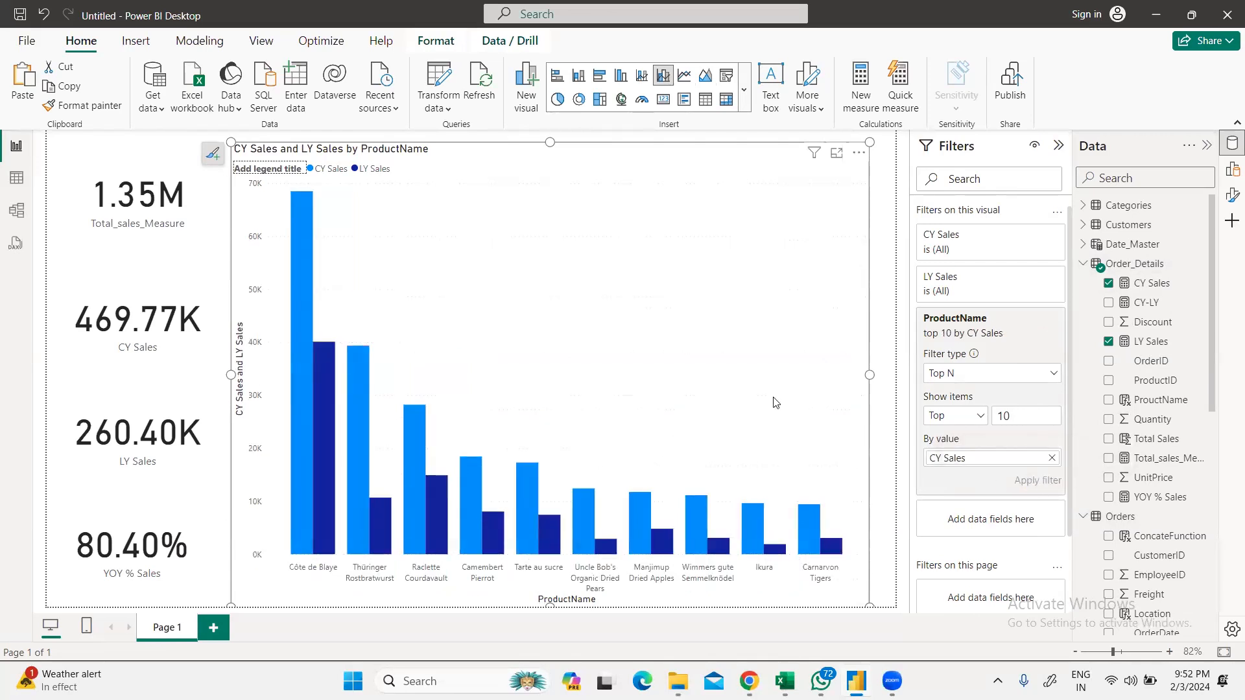
Step: Collapse the Filters pane and show the formatting options for the sales chart
{"action": "left_click", "coordinate": [1060, 144]}
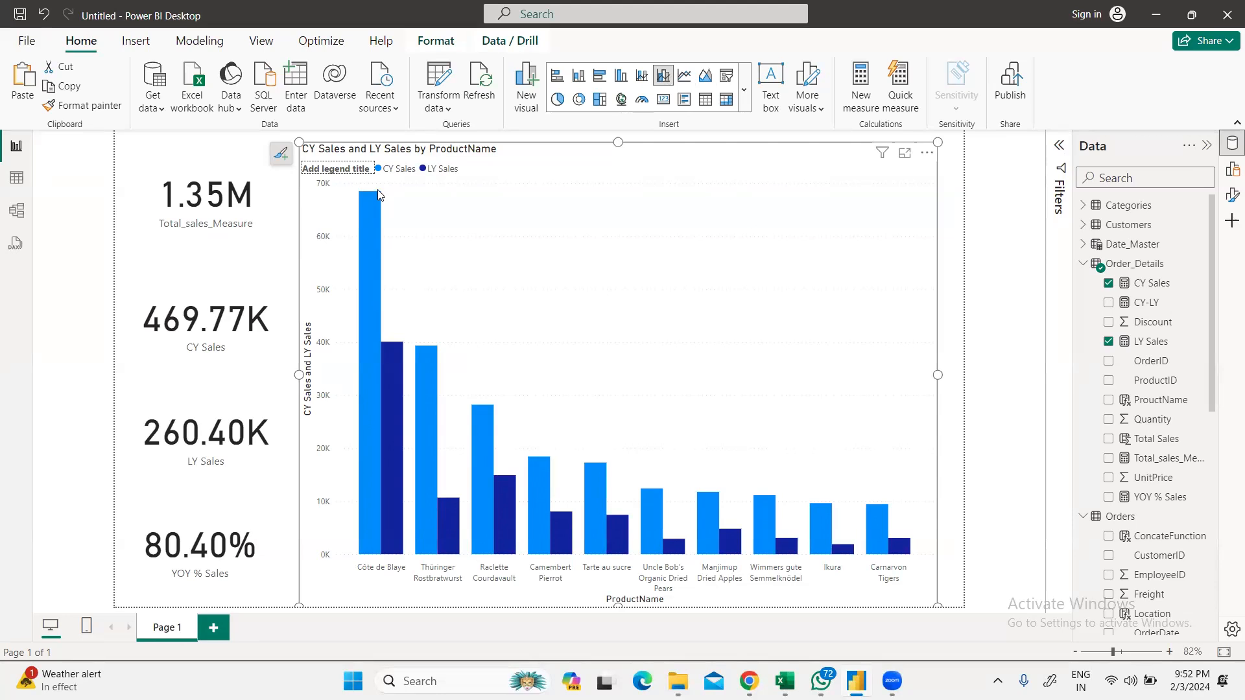
{"action": "mouse_move", "coordinate": [373, 202]}
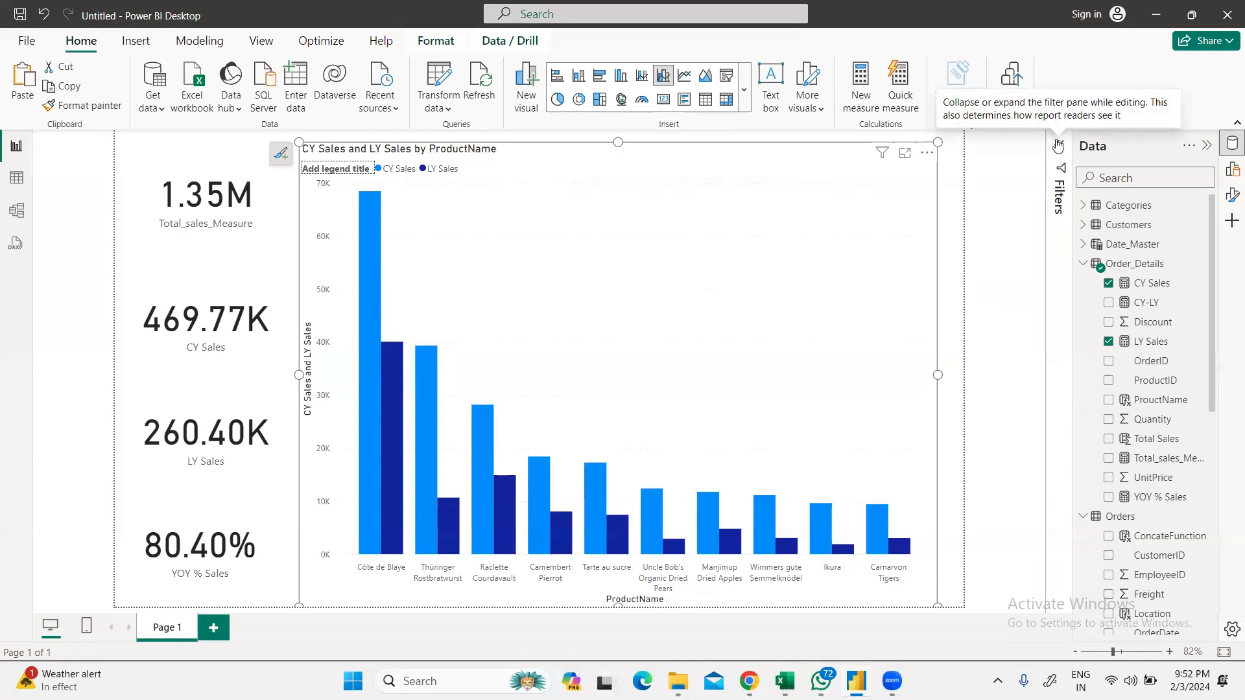
{"action": "left_click", "coordinate": [1231, 199]}
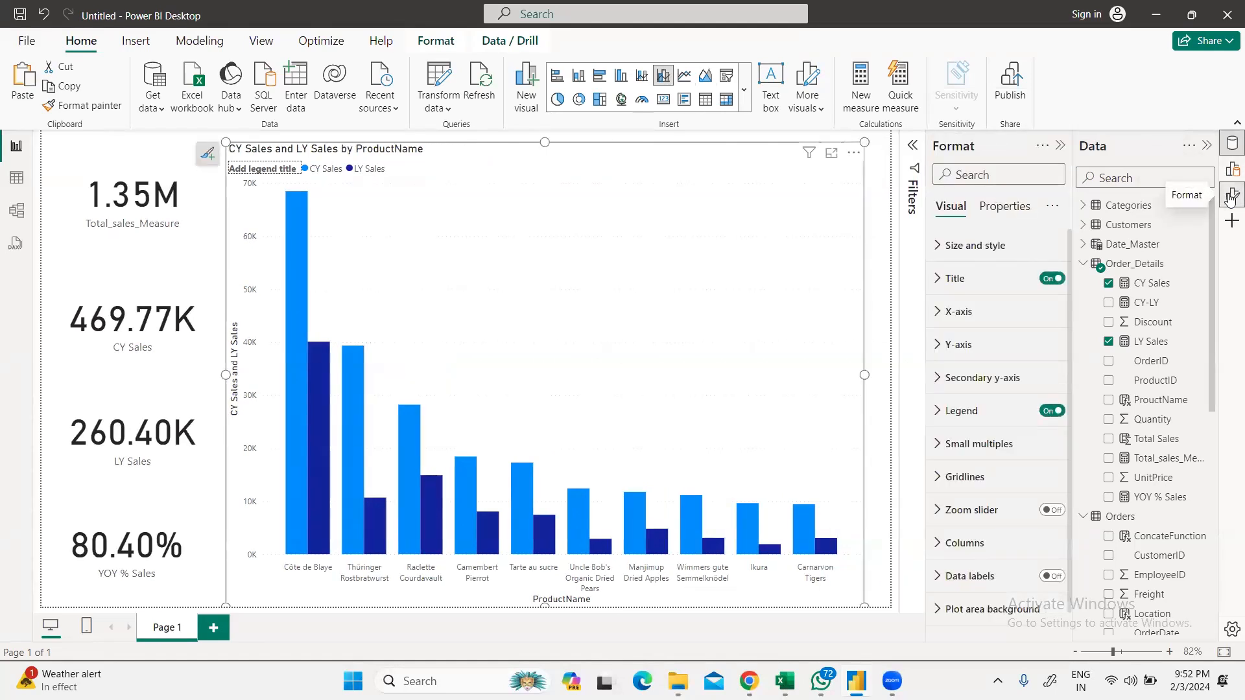
Step: Turn on data labels for the current-year and last-year columns of the sales chart
{"action": "left_click", "coordinate": [1231, 199]}
{"action": "left_click", "coordinate": [1230, 199]}
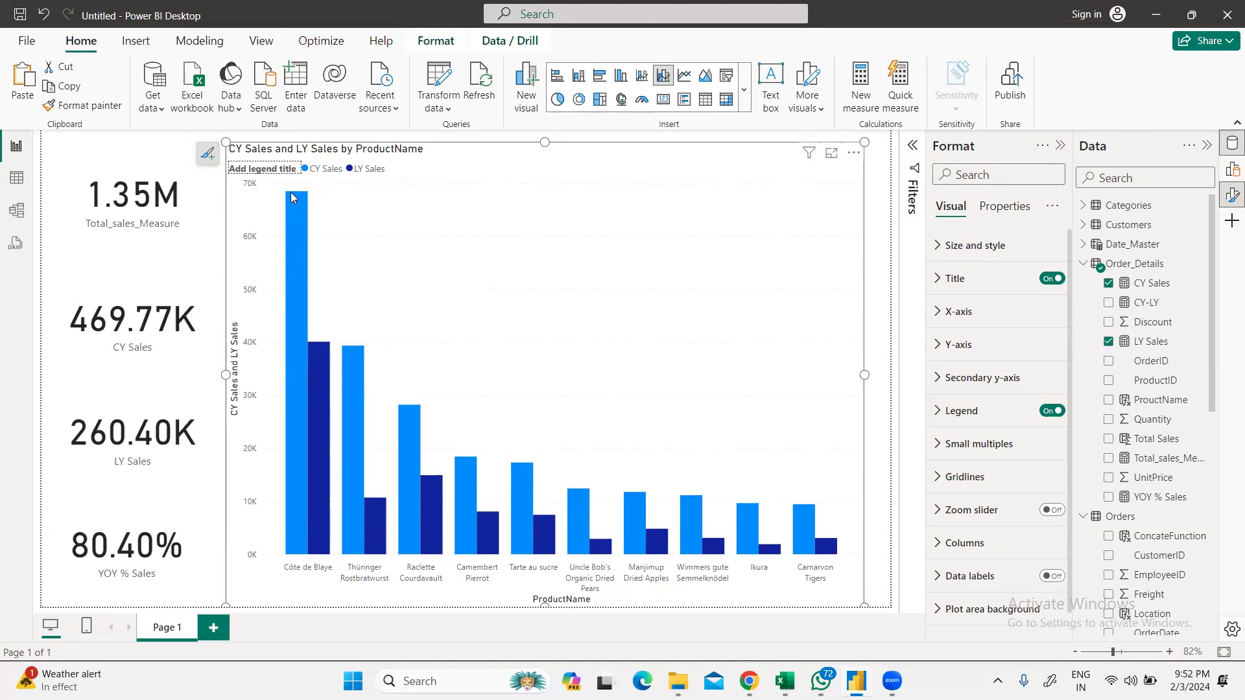
{"action": "mouse_move", "coordinate": [295, 194]}
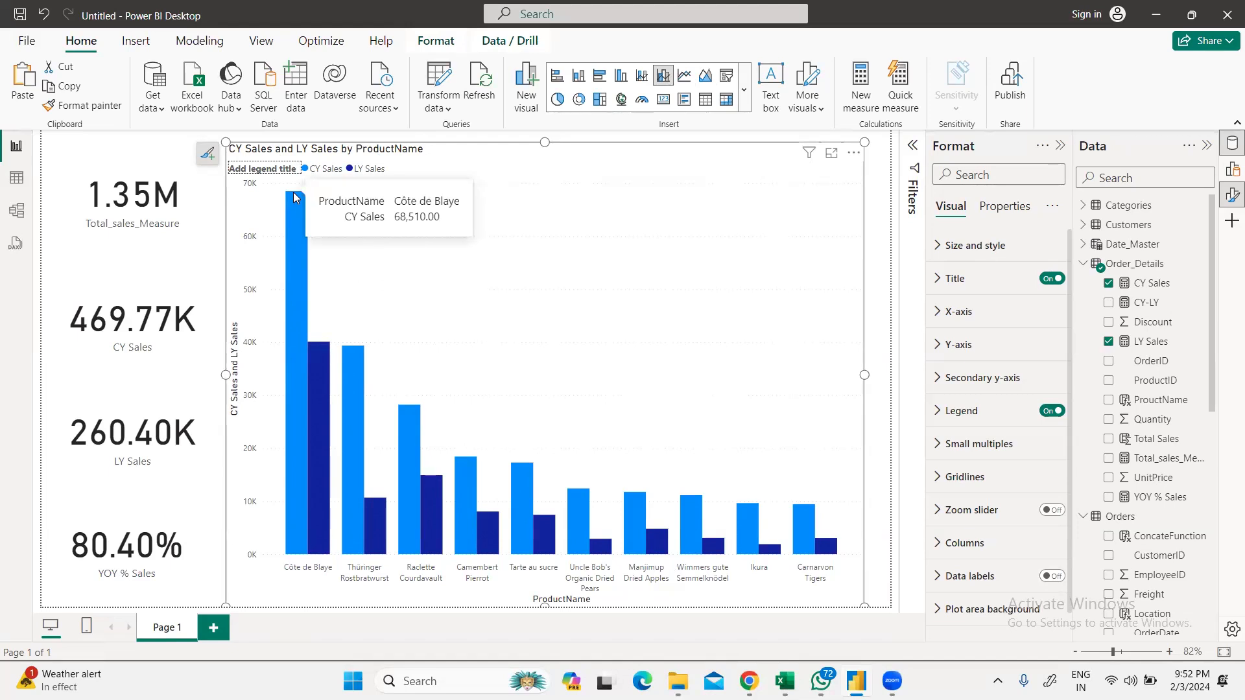
{"action": "mouse_move", "coordinate": [315, 350]}
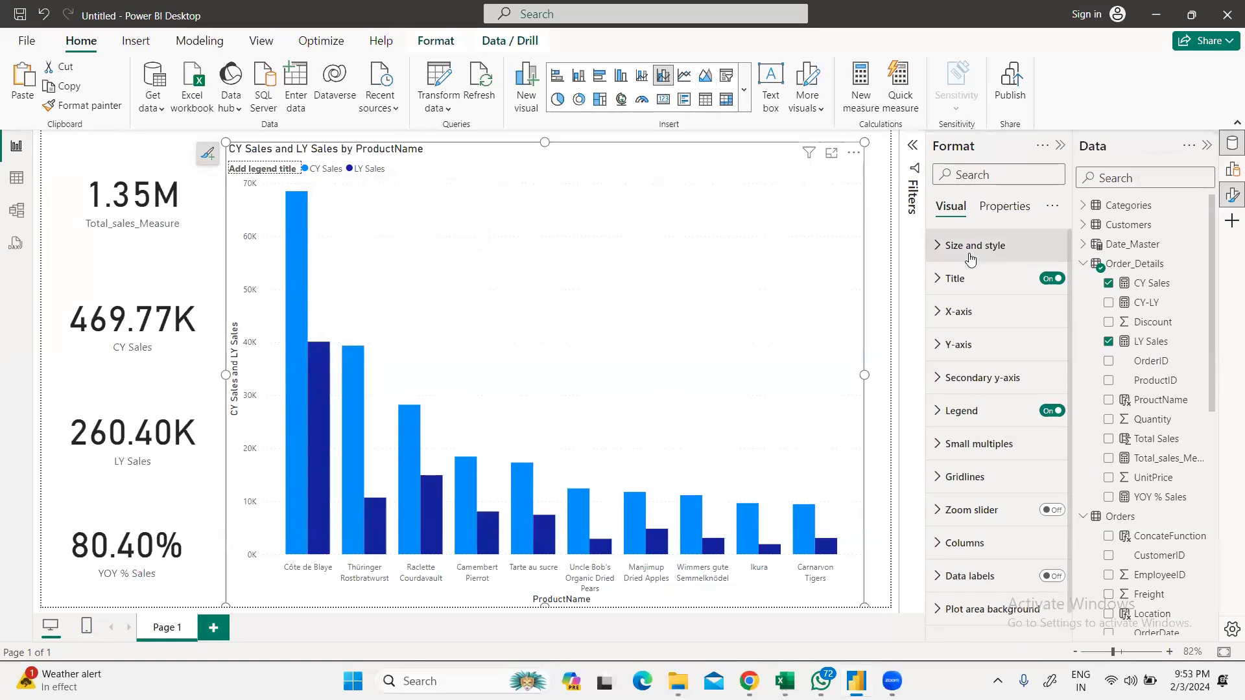
{"action": "left_click", "coordinate": [1062, 150]}
{"action": "left_click", "coordinate": [1232, 195]}
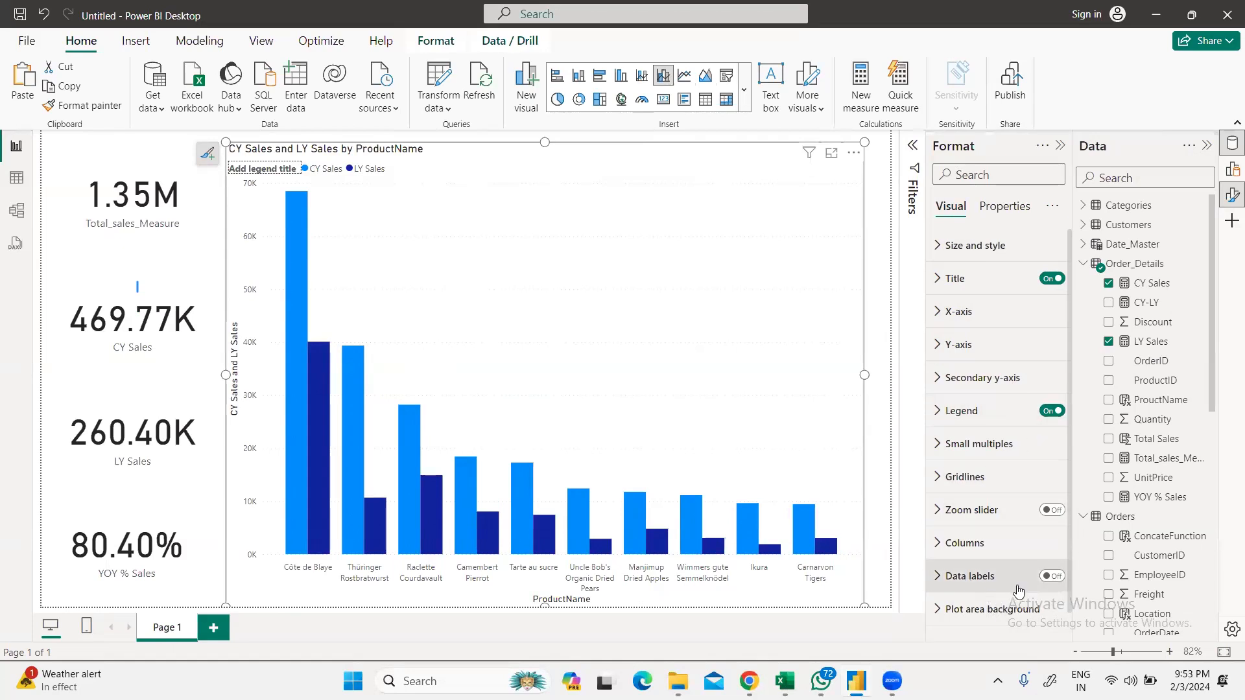
{"action": "left_click", "coordinate": [1054, 577]}
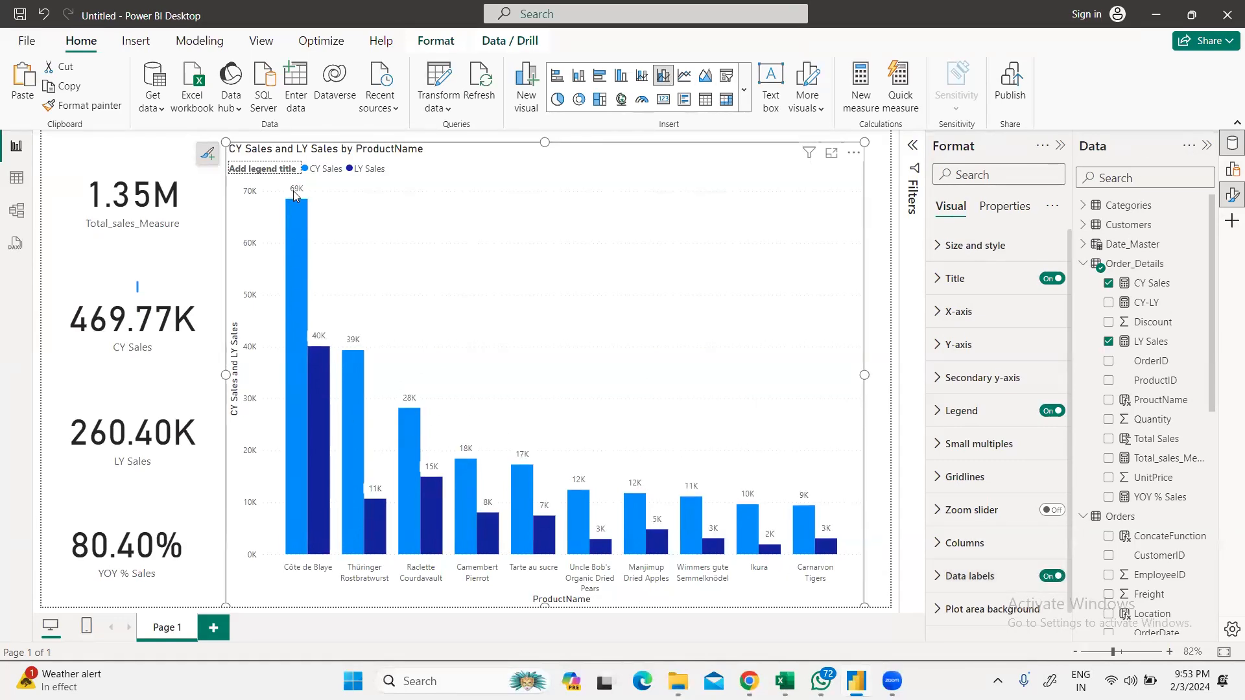
Step: Examine the data label settings for the CY Sales and LY Sales series, and return the series selection to All
{"action": "left_click", "coordinate": [937, 576]}
{"action": "scroll", "coordinate": [963, 480], "scroll_direction": "down", "scroll_amount": 3}
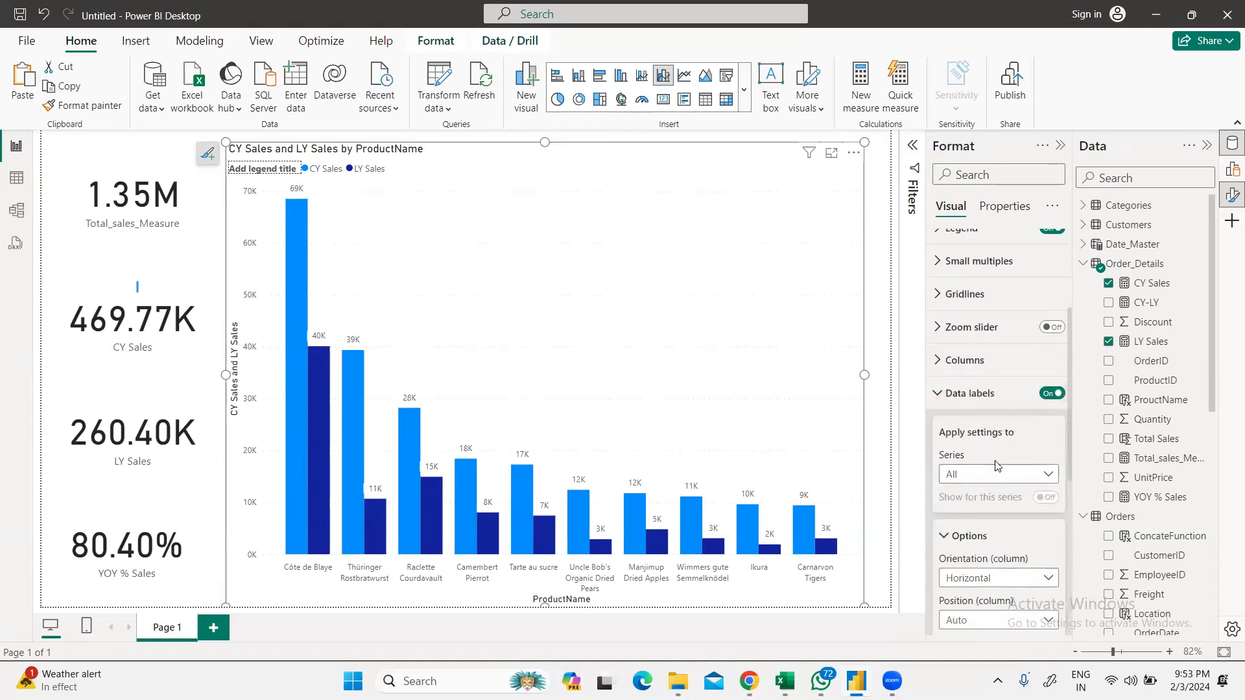
{"action": "left_click", "coordinate": [997, 474]}
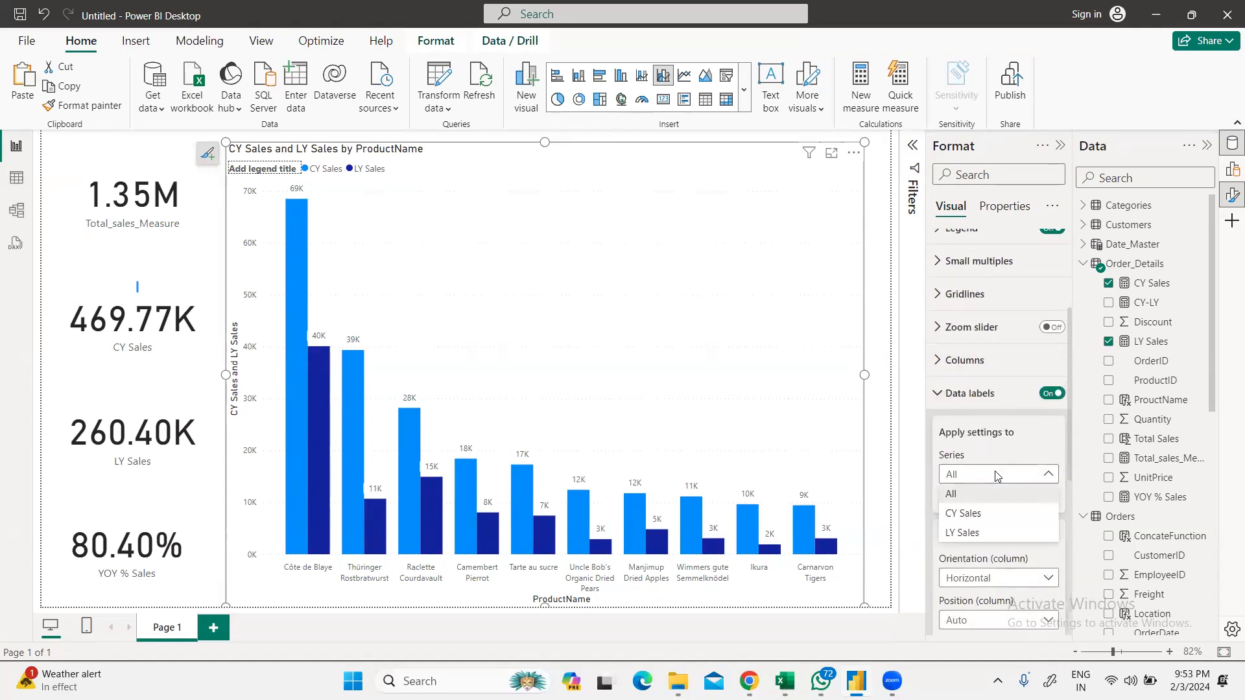
{"action": "left_click", "coordinate": [966, 514]}
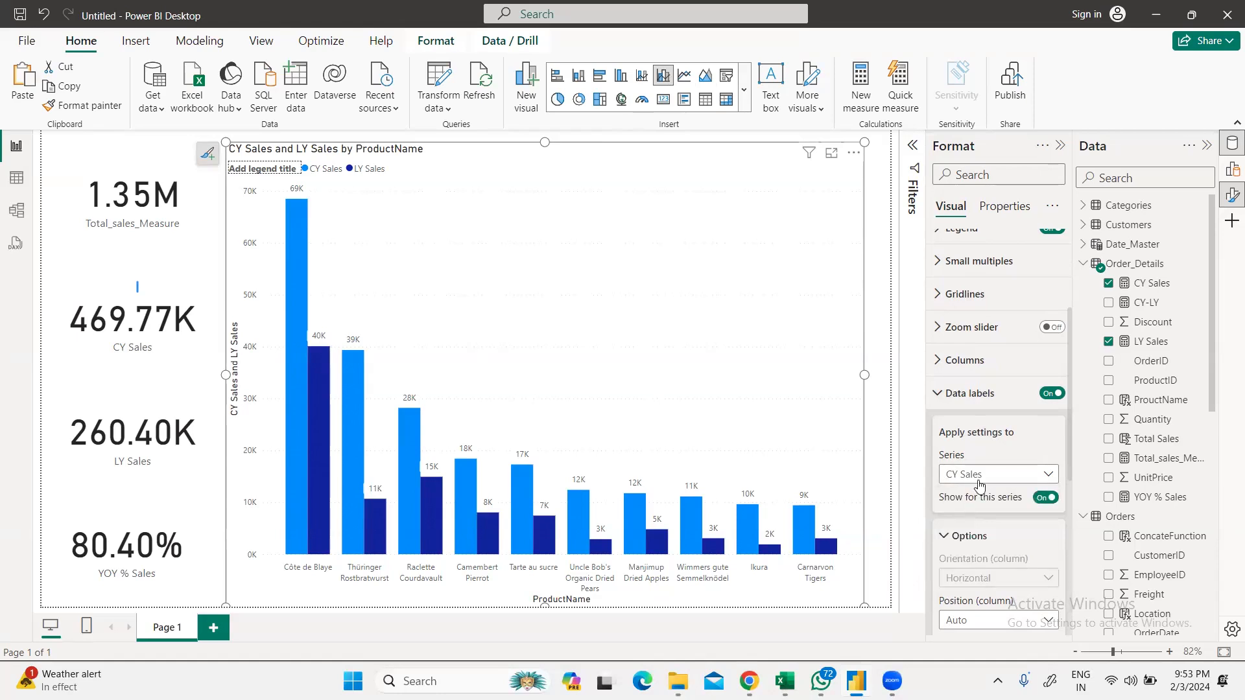
{"action": "left_click", "coordinate": [979, 474]}
{"action": "left_click", "coordinate": [965, 532]}
{"action": "left_click", "coordinate": [984, 474]}
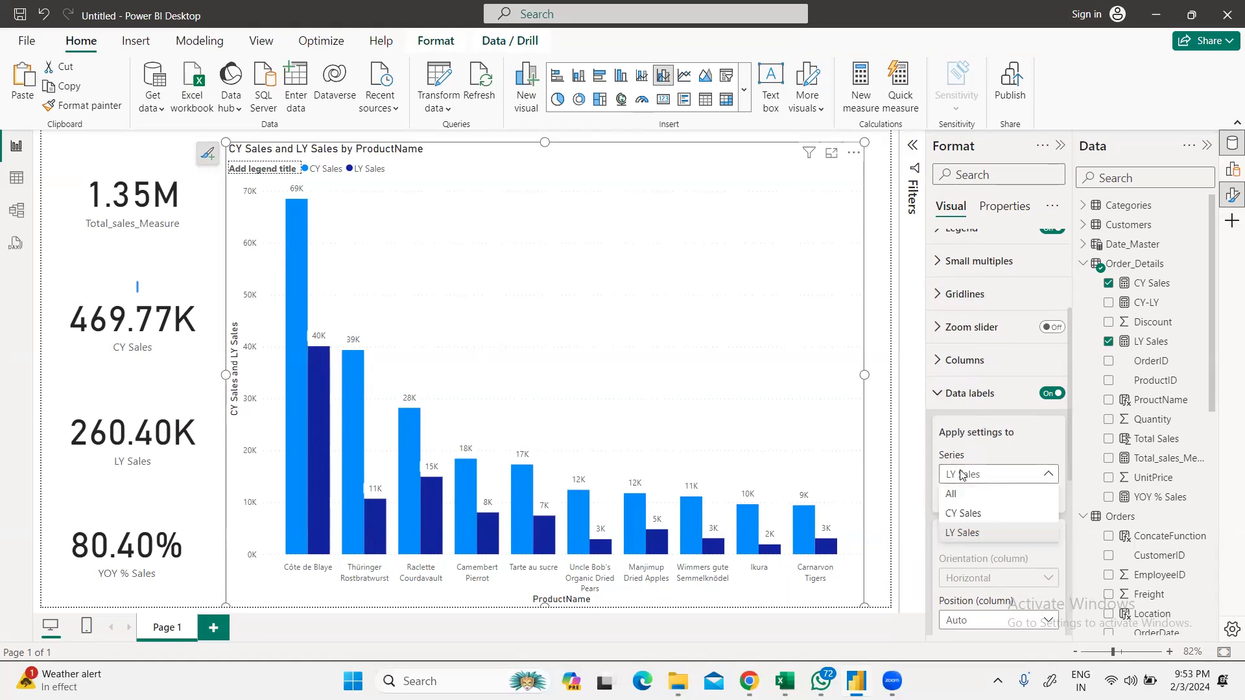
{"action": "left_click", "coordinate": [951, 494]}
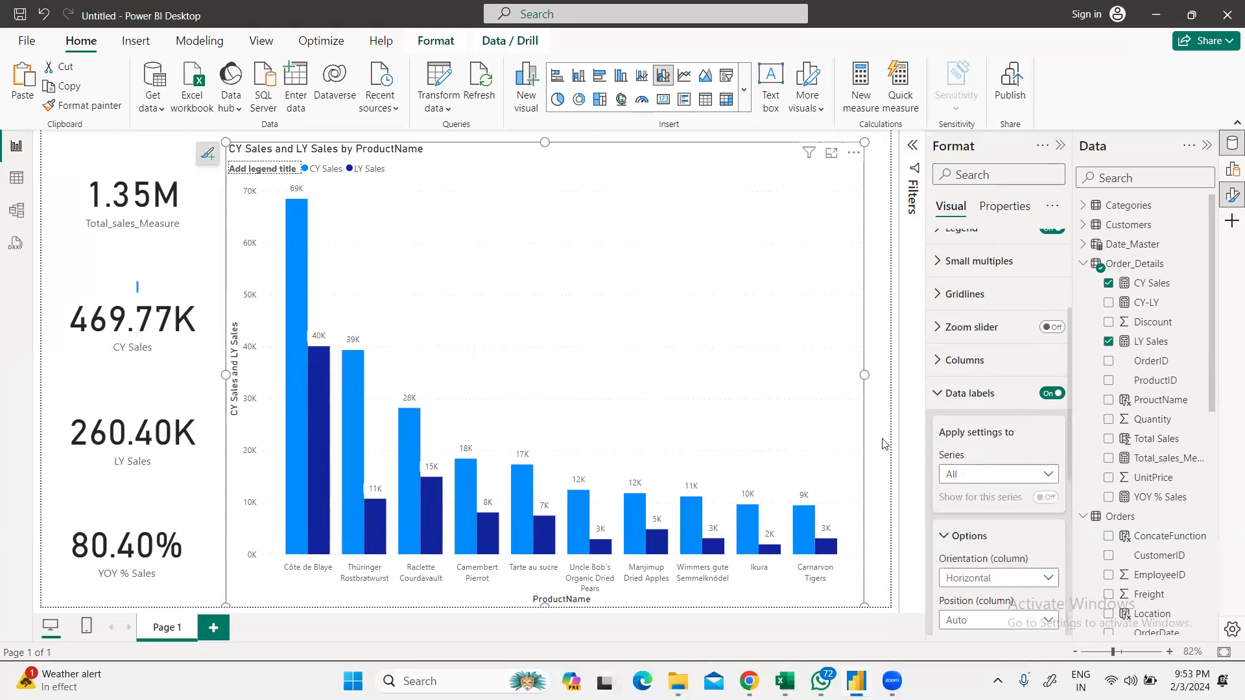
{"action": "left_click", "coordinate": [947, 394]}
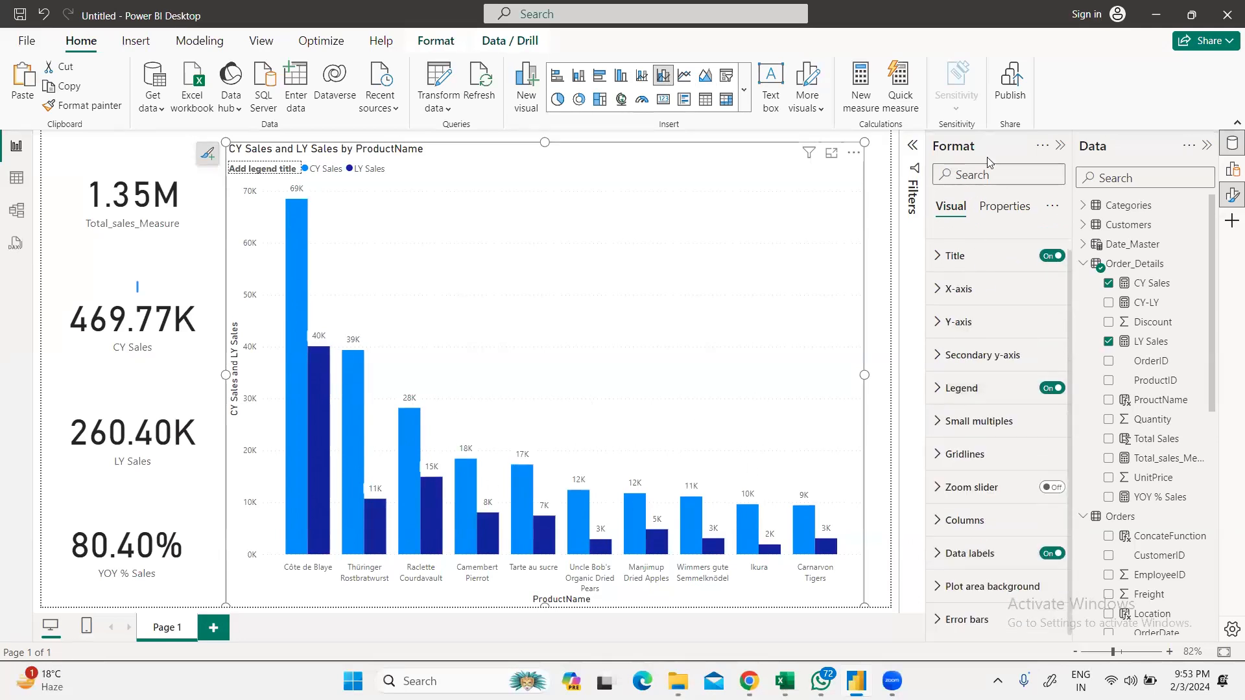
Step: Add the YOY % Sales measure to the sales chart's line y-axis
{"action": "left_click", "coordinate": [1059, 149]}
{"action": "left_click", "coordinate": [1059, 149]}
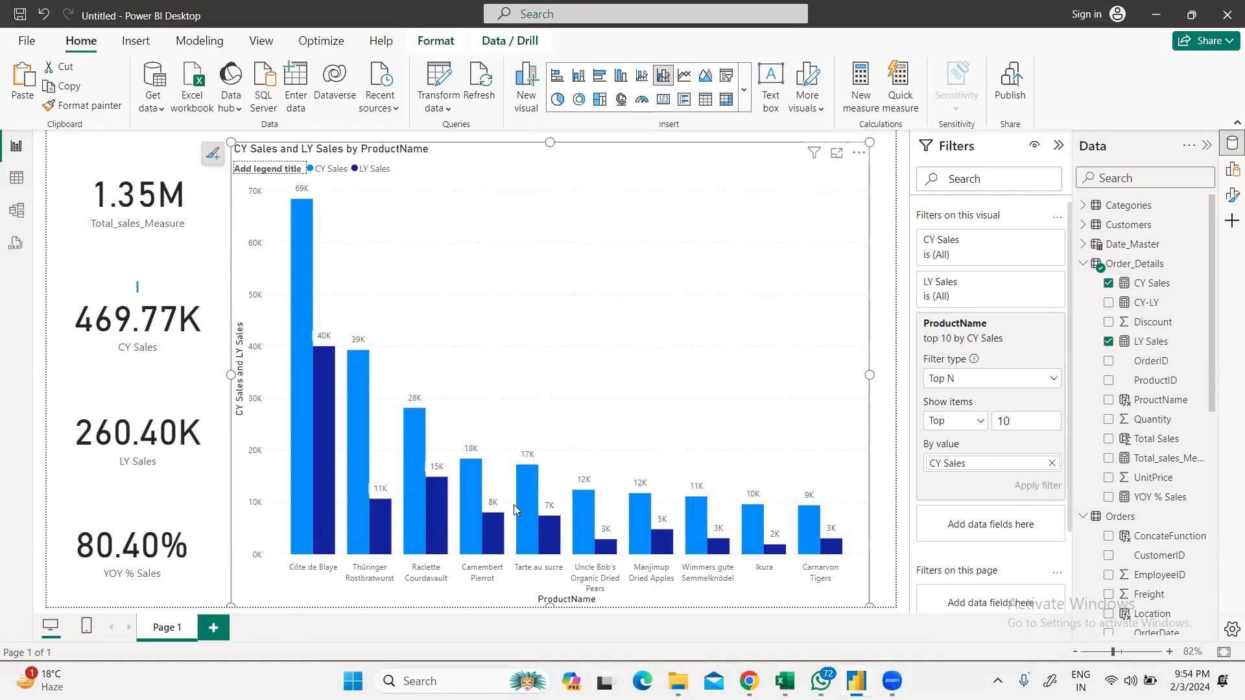
{"action": "mouse_move", "coordinate": [519, 468]}
{"action": "left_click", "coordinate": [1233, 170]}
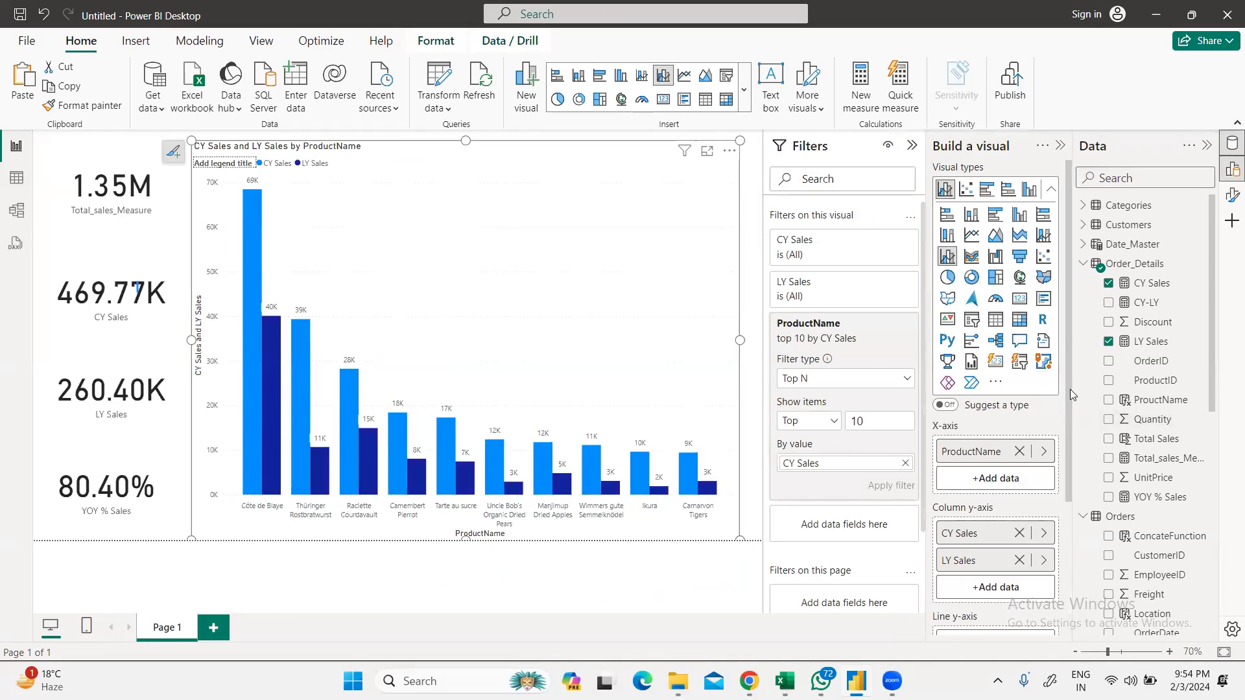
{"action": "scroll", "coordinate": [1070, 350], "scroll_direction": "down", "scroll_amount": 5}
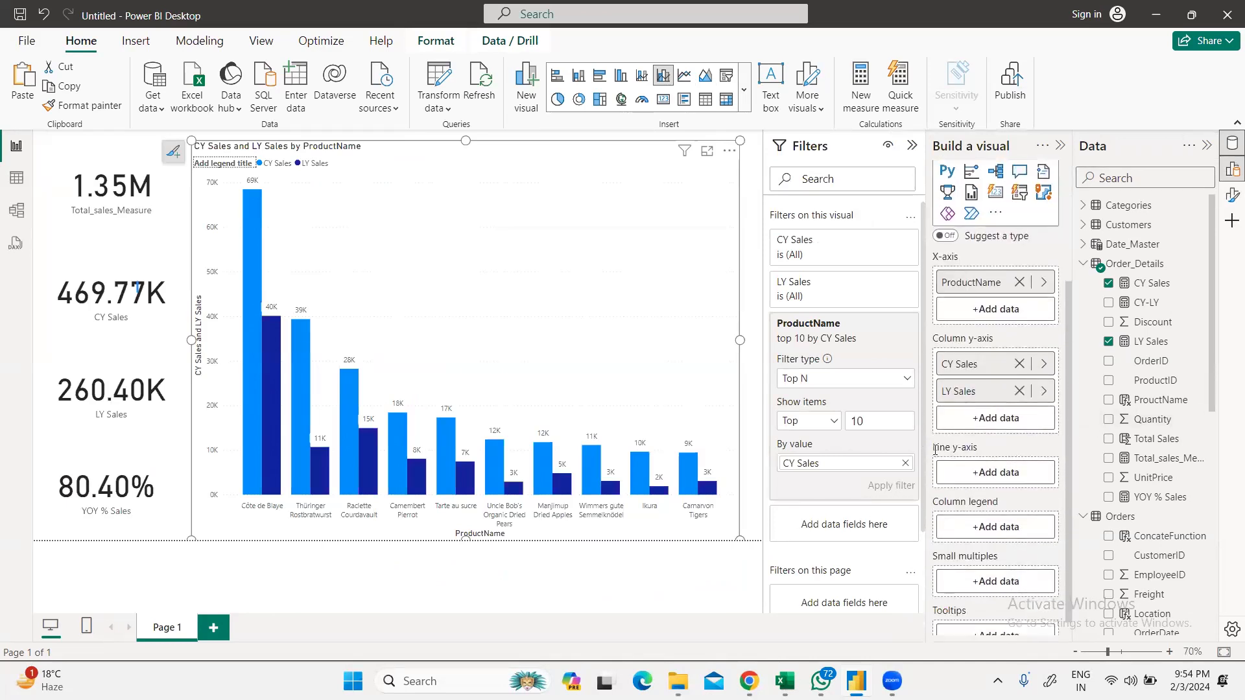
{"action": "left_click_drag", "start_coordinate": [1143, 498], "coordinate": [981, 474]}
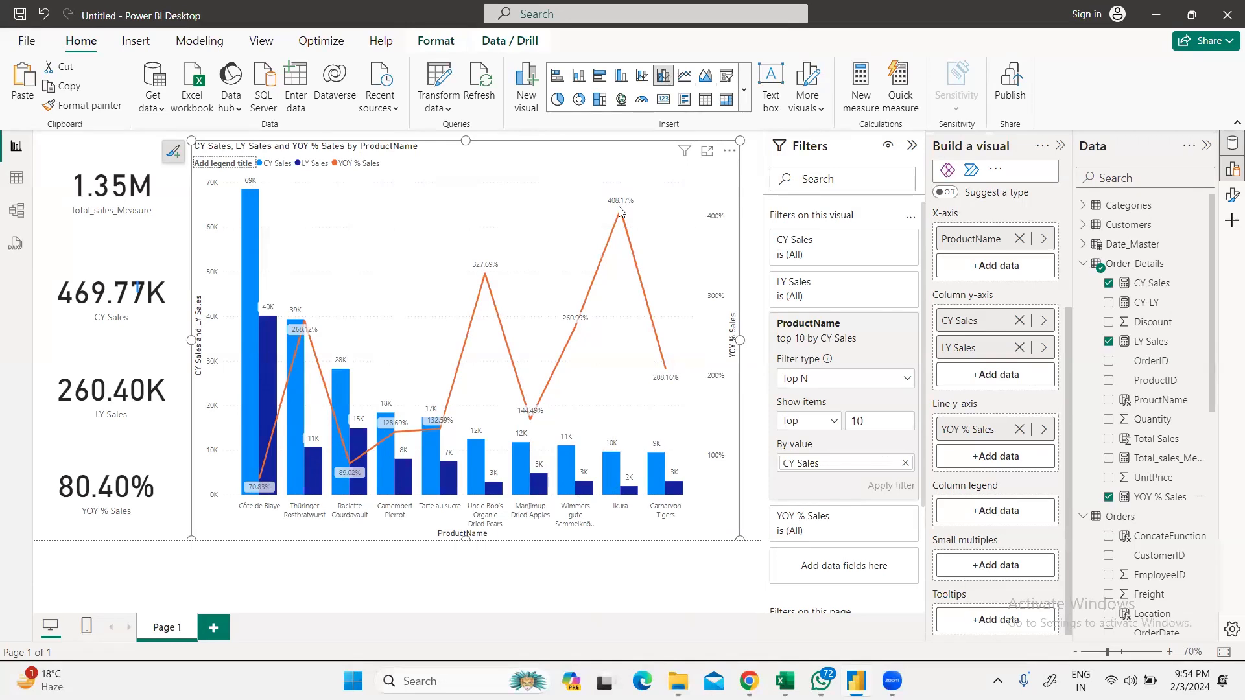
Step: Move the combo chart into the page's upper right corner and nudge the Total_sales_Measure card slightly upward
{"action": "mouse_move", "coordinate": [632, 192]}
{"action": "left_mouse_down"}
{"action": "mouse_move", "coordinate": [597, 188]}
{"action": "mouse_move", "coordinate": [645, 193]}
{"action": "left_mouse_up"}
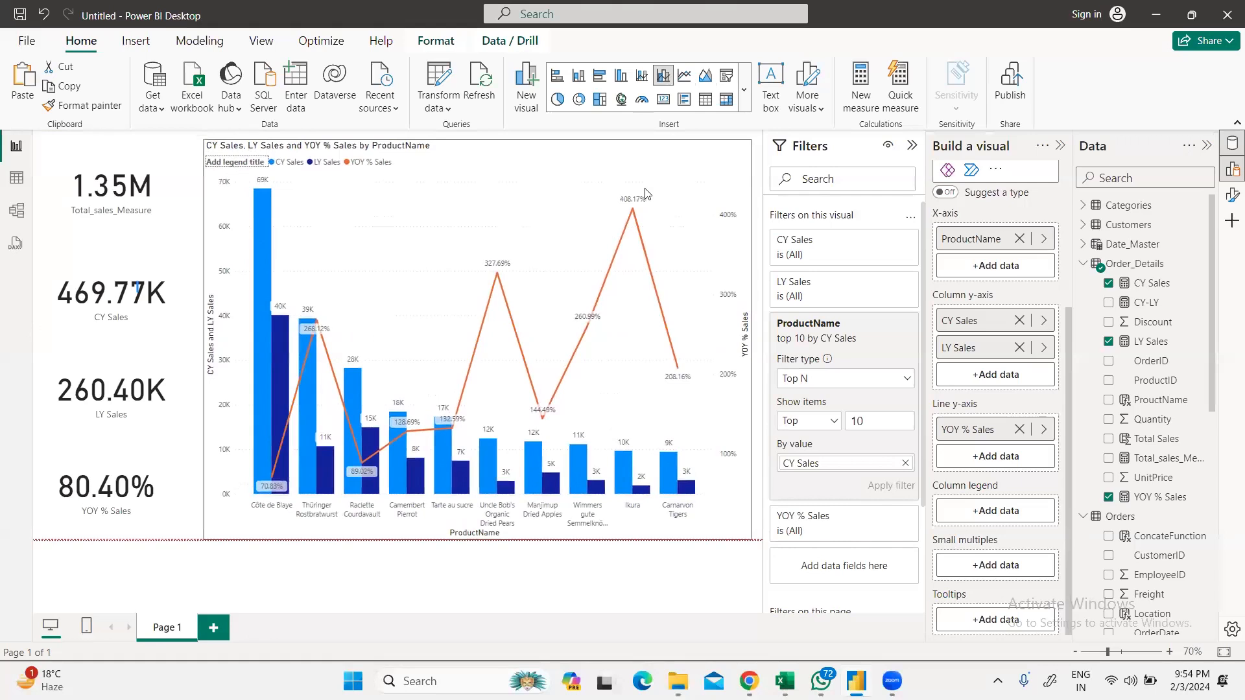
{"action": "left_click", "coordinate": [290, 577]}
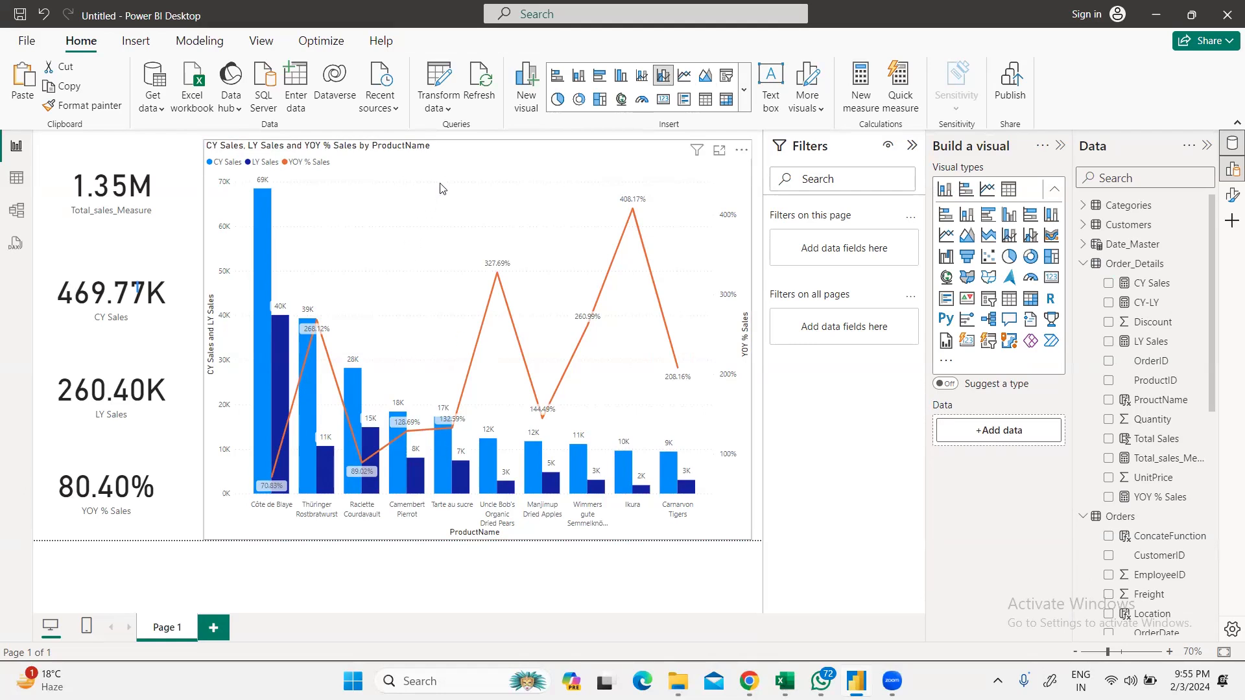
{"action": "left_click", "coordinate": [471, 173]}
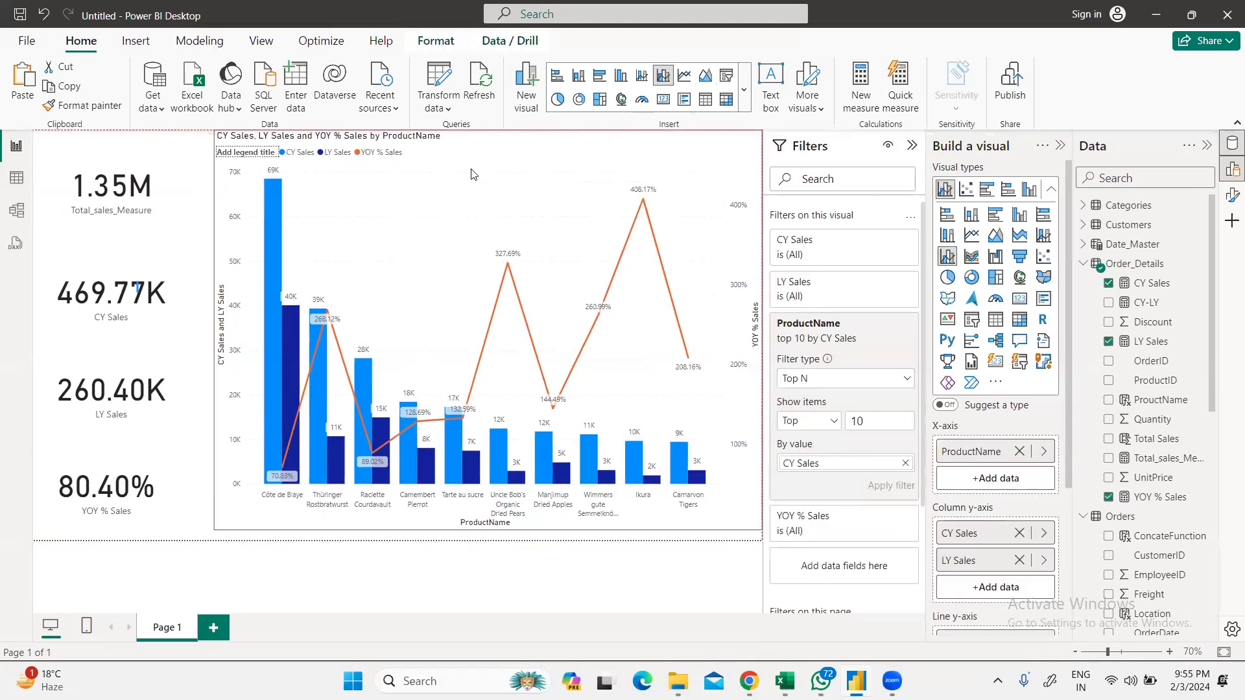
{"action": "mouse_move", "coordinate": [479, 149]}
{"action": "left_mouse_down"}
{"action": "mouse_move", "coordinate": [491, 160]}
{"action": "mouse_move", "coordinate": [500, 150]}
{"action": "left_mouse_up"}
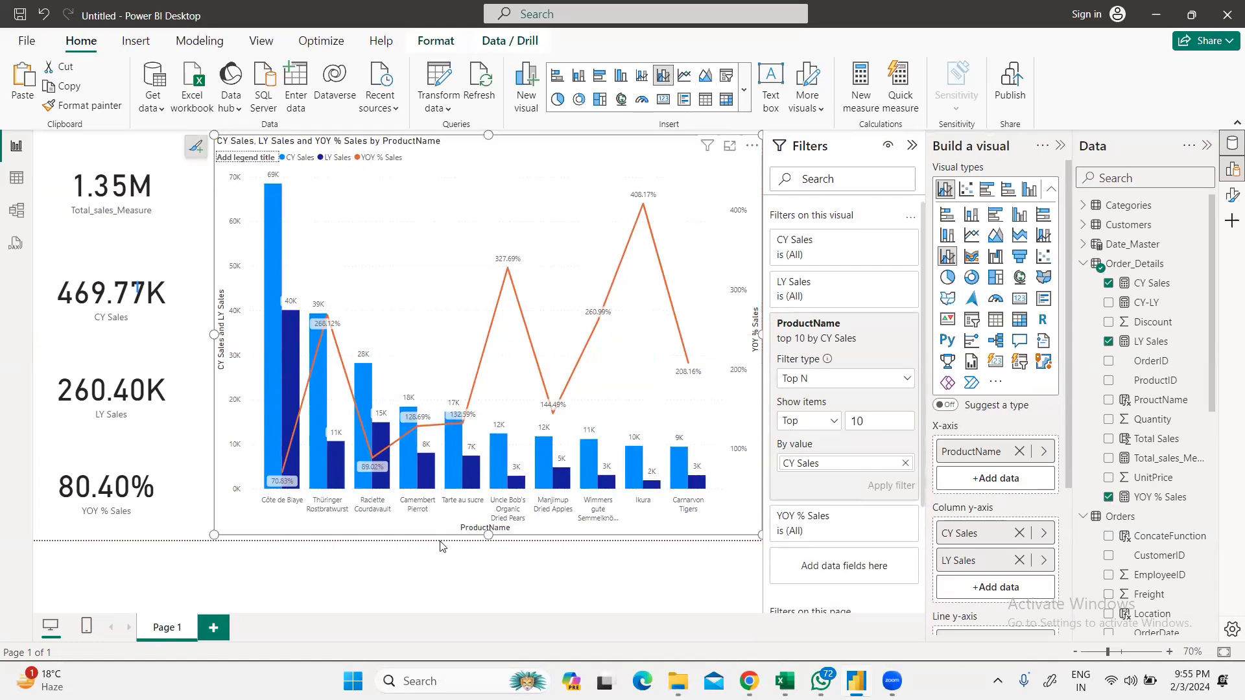
{"action": "left_click", "coordinate": [432, 559]}
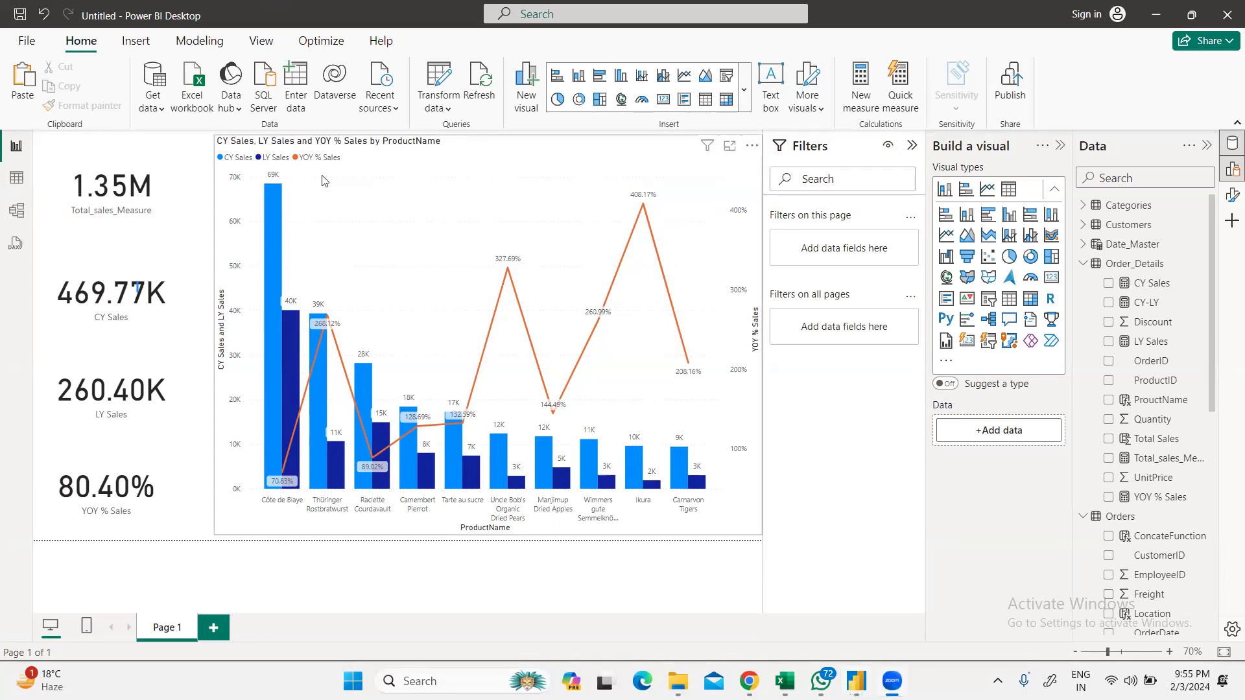
{"action": "mouse_move", "coordinate": [134, 164]}
{"action": "left_mouse_down"}
{"action": "mouse_move", "coordinate": [146, 148]}
{"action": "mouse_move", "coordinate": [136, 159]}
{"action": "left_mouse_up"}
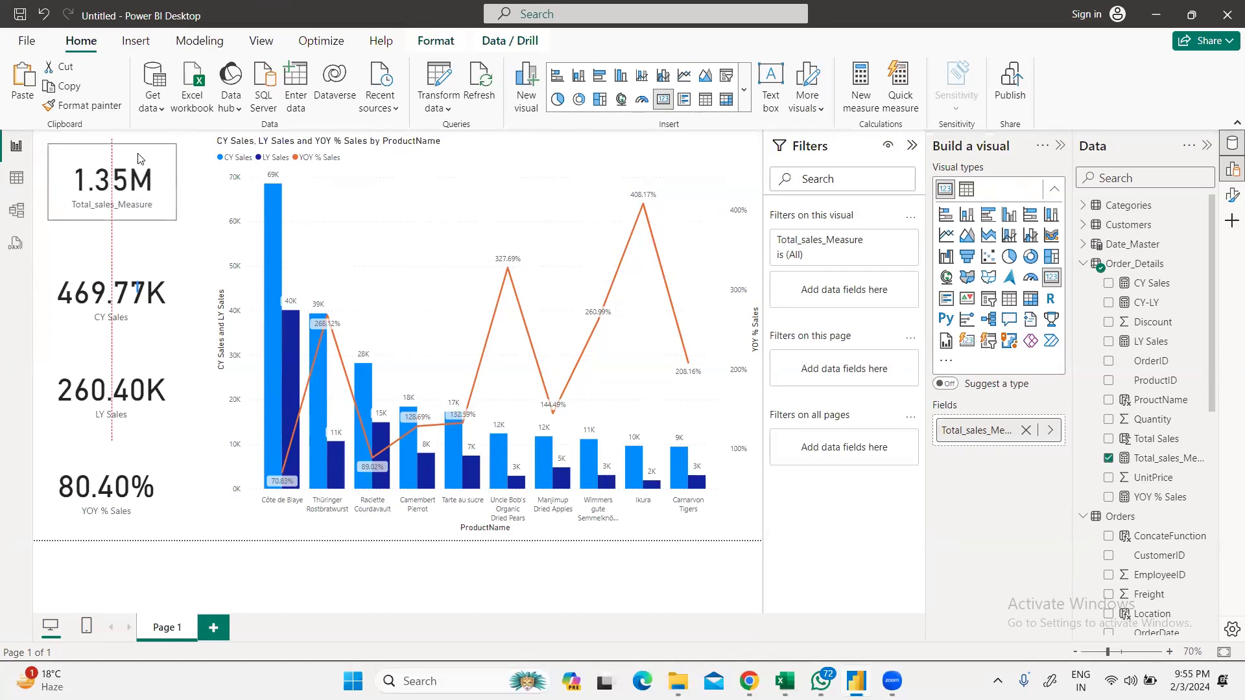
{"action": "left_click", "coordinate": [114, 316]}
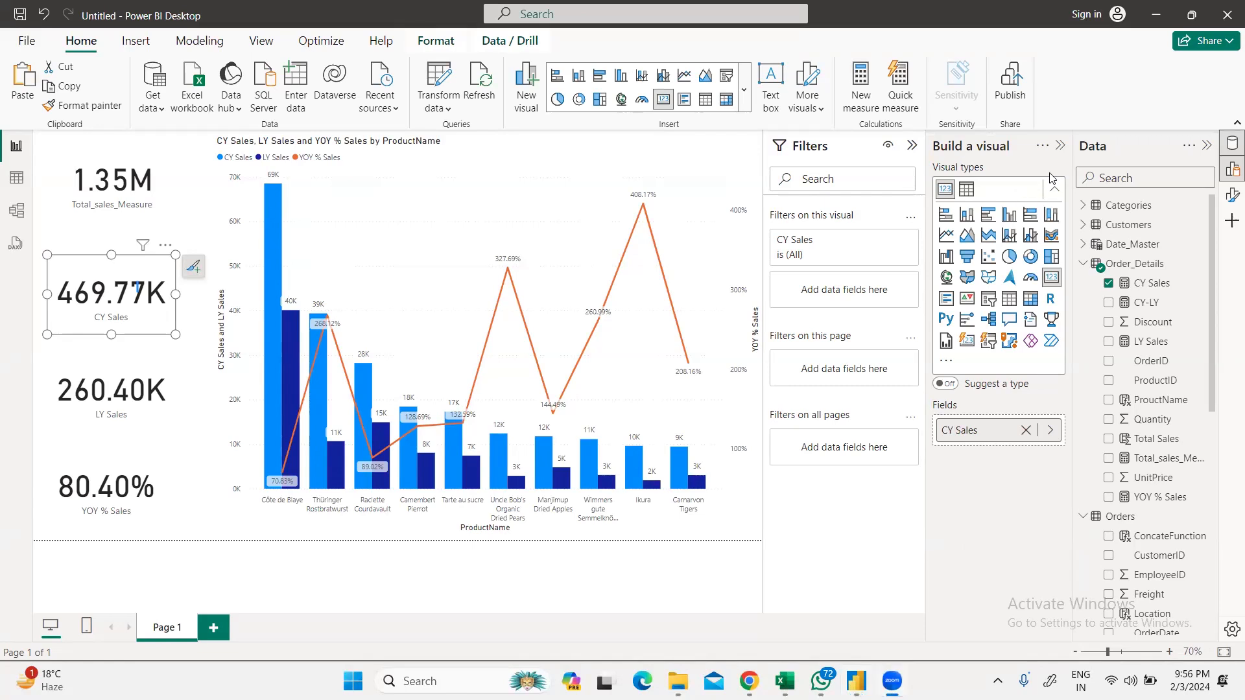
Step: Remove YOY % Sales from the combo chart's line y-axis
{"action": "mouse_move", "coordinate": [549, 462]}
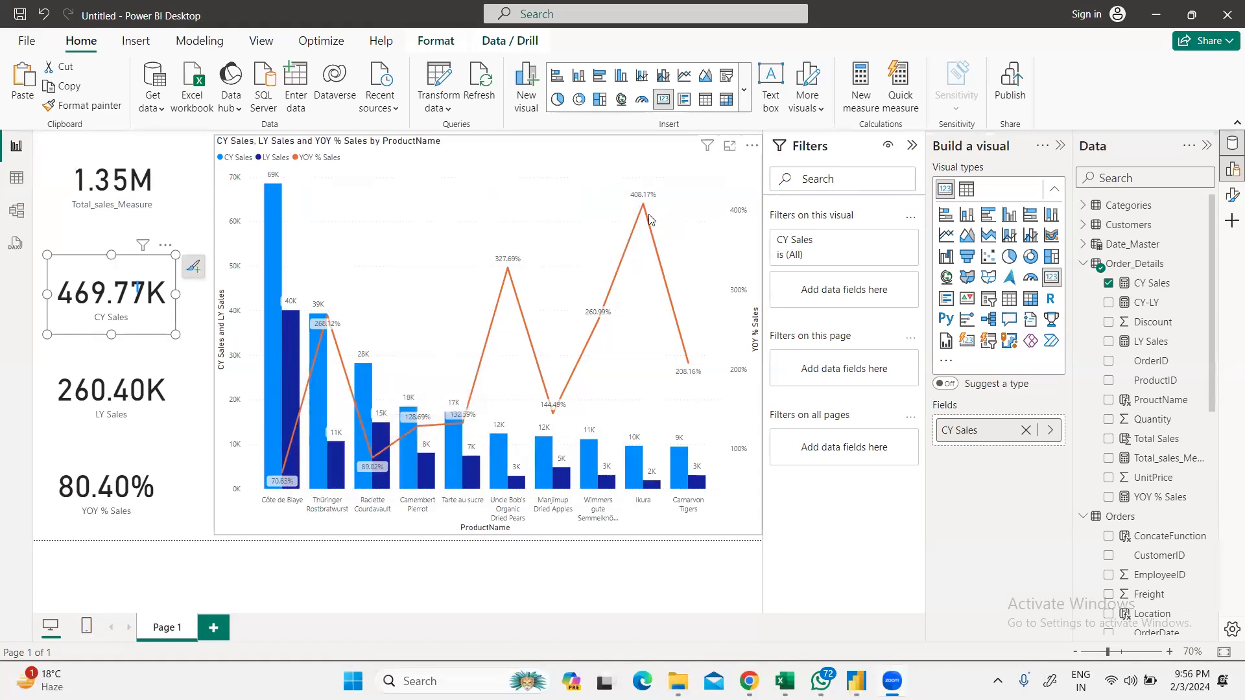
{"action": "mouse_move", "coordinate": [645, 211]}
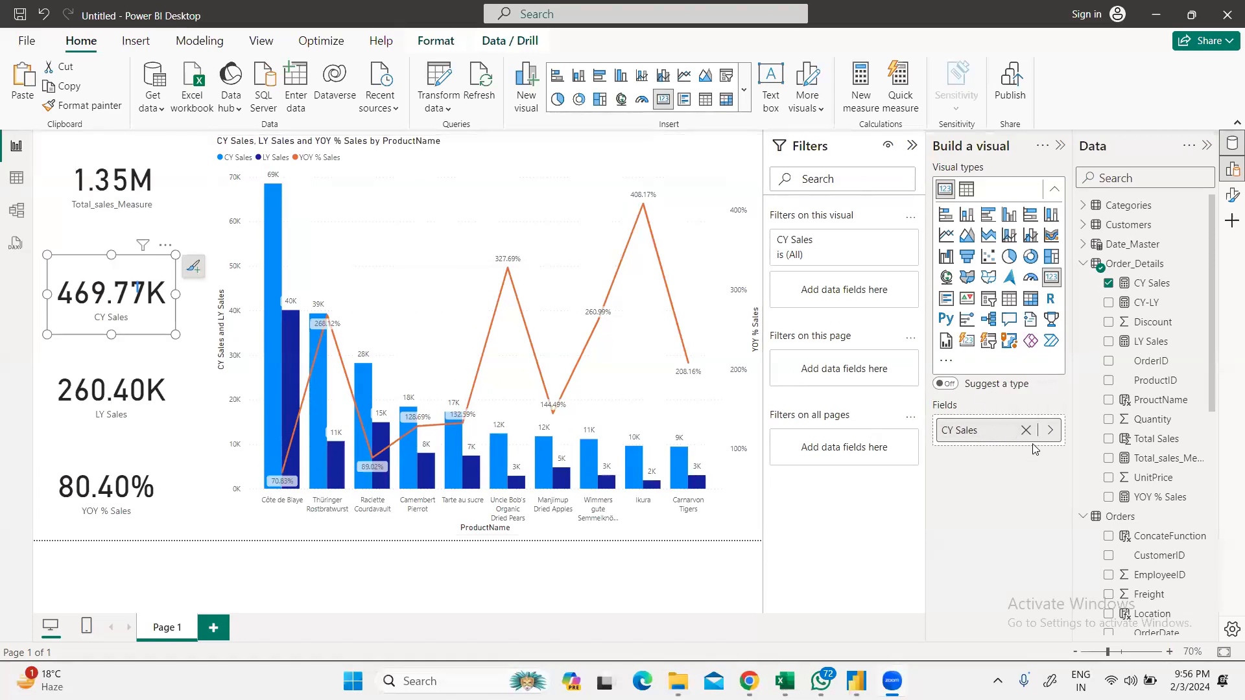
{"action": "left_click", "coordinate": [559, 247]}
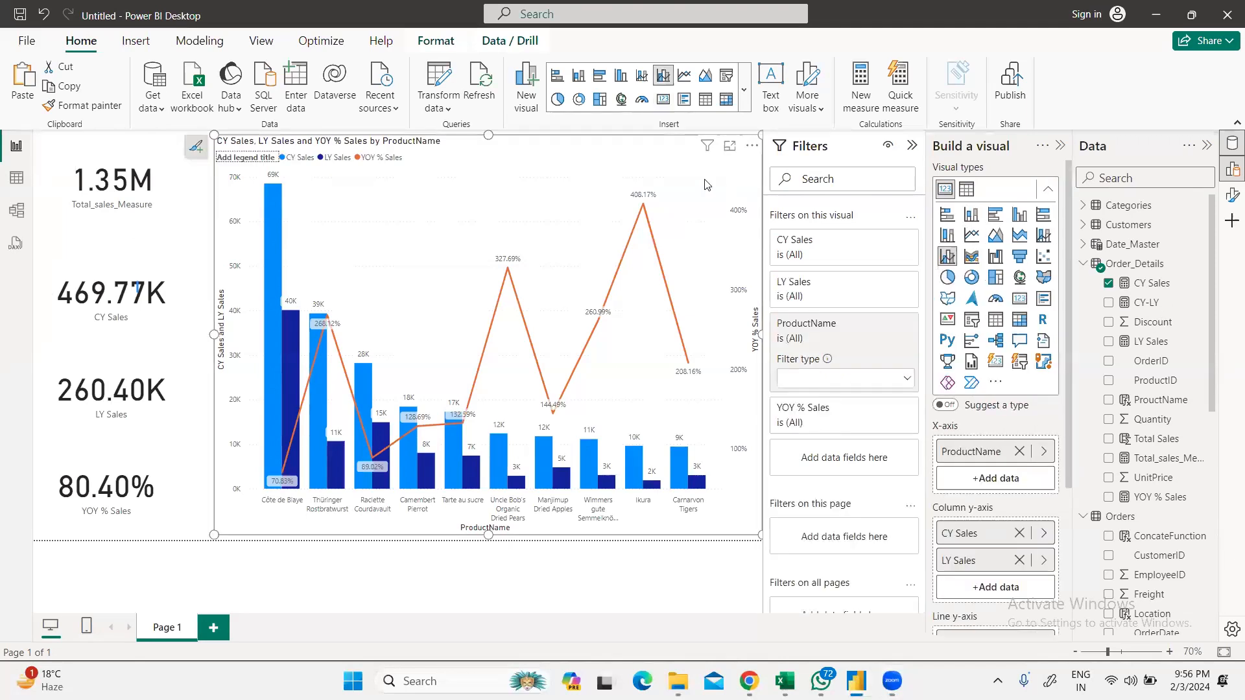
{"action": "scroll", "coordinate": [1018, 560], "scroll_direction": "down", "scroll_amount": 2}
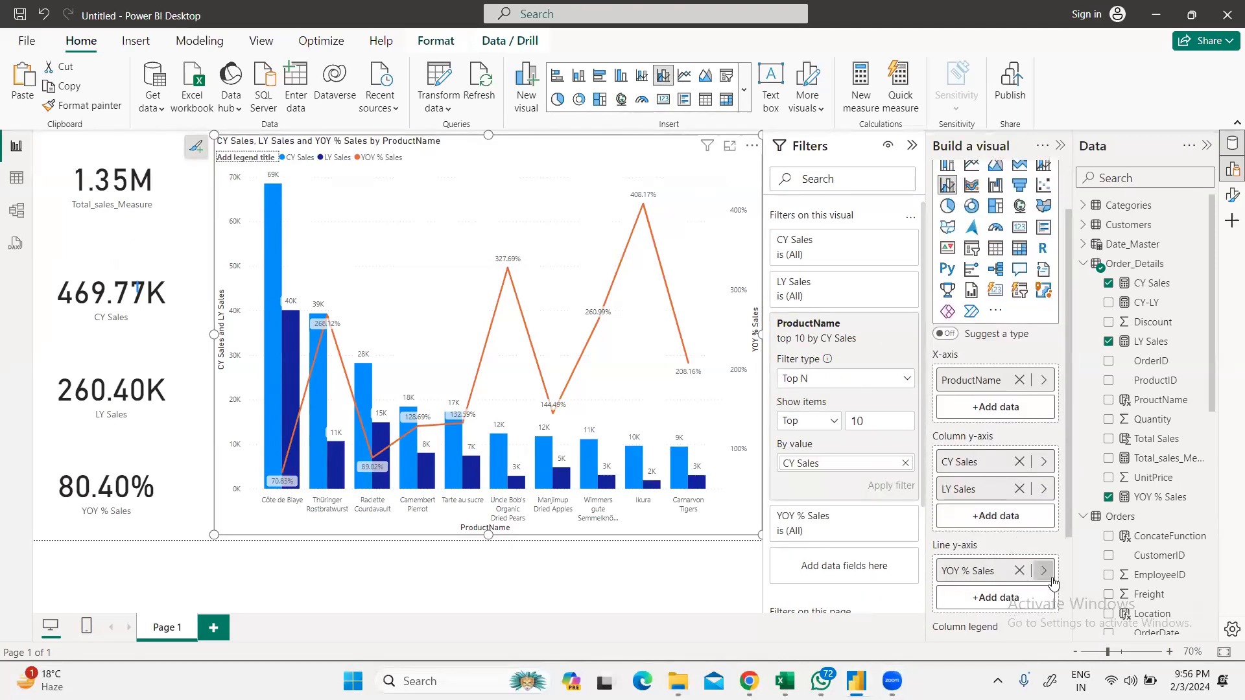
{"action": "left_click", "coordinate": [1020, 570]}
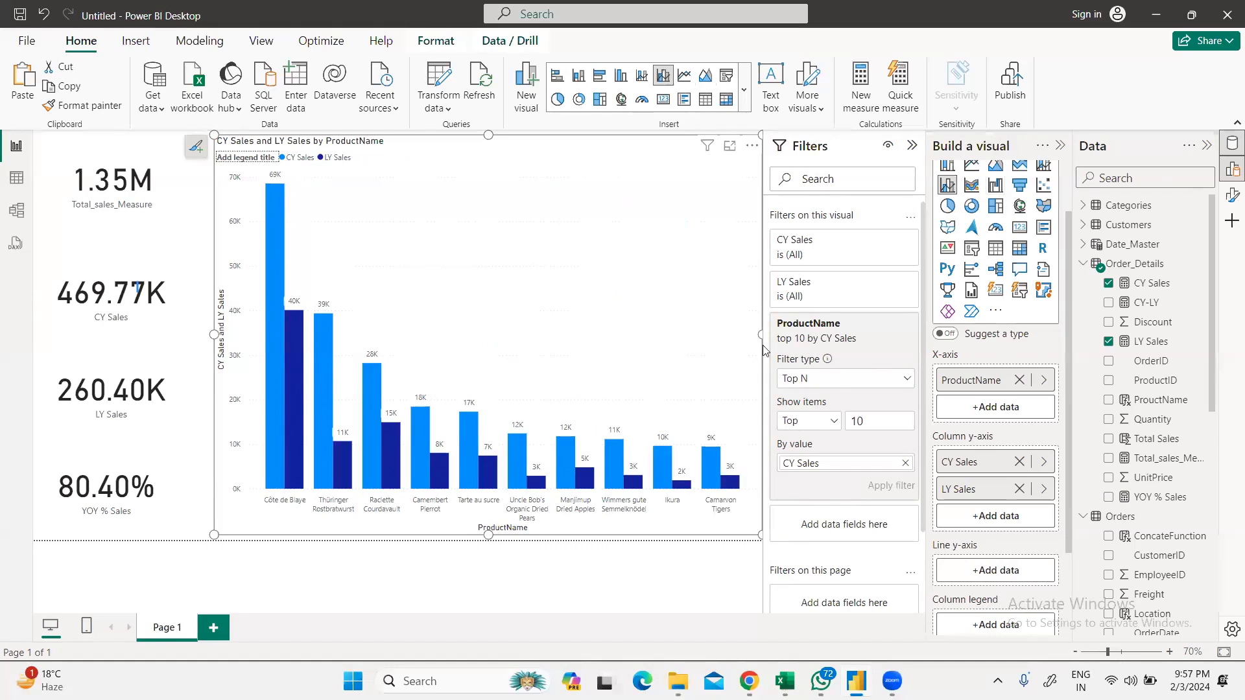
Step: Try CY Sales as the combo chart's line y-axis value and remove it again
{"action": "scroll", "coordinate": [982, 570], "scroll_direction": "up", "scroll_amount": 3}
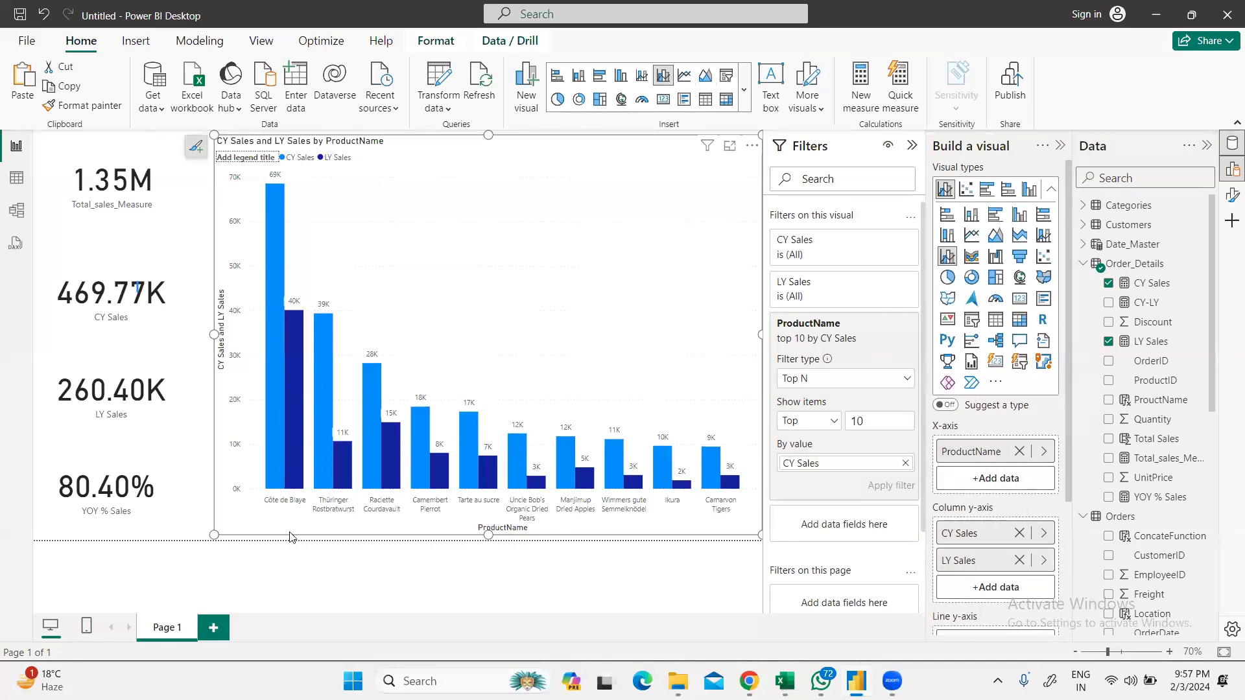
{"action": "scroll", "coordinate": [970, 447], "scroll_direction": "down", "scroll_amount": 3}
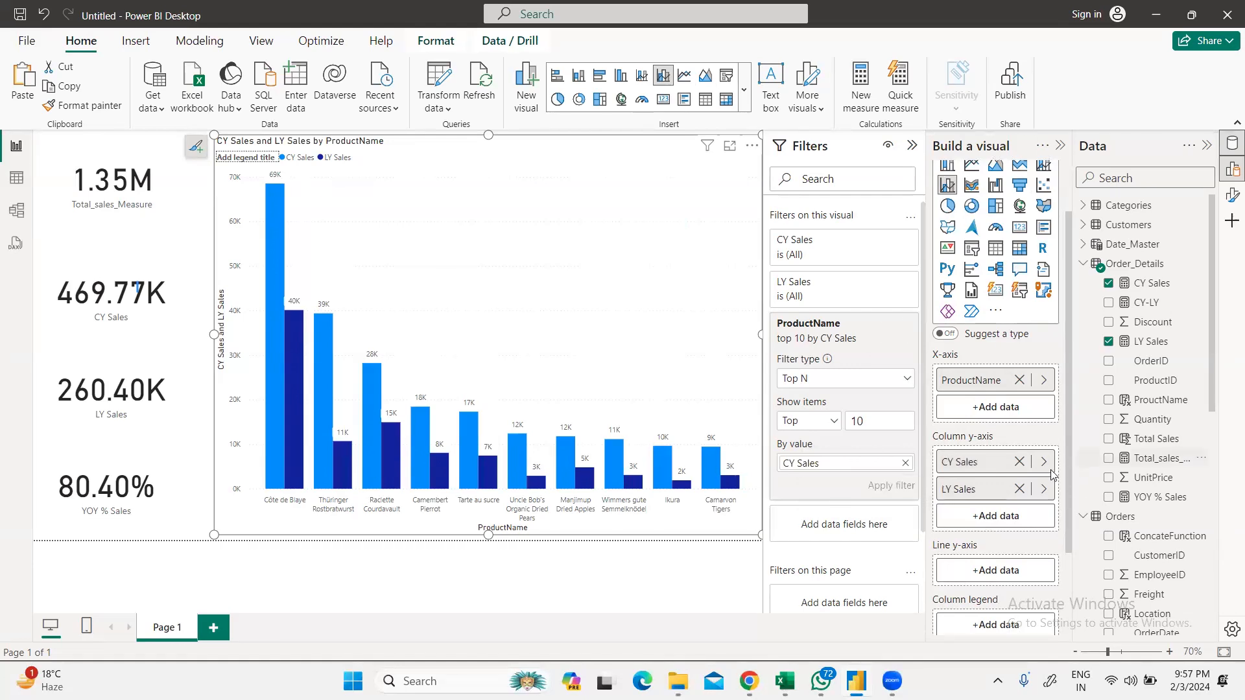
{"action": "scroll", "coordinate": [1051, 475], "scroll_direction": "down", "scroll_amount": 5}
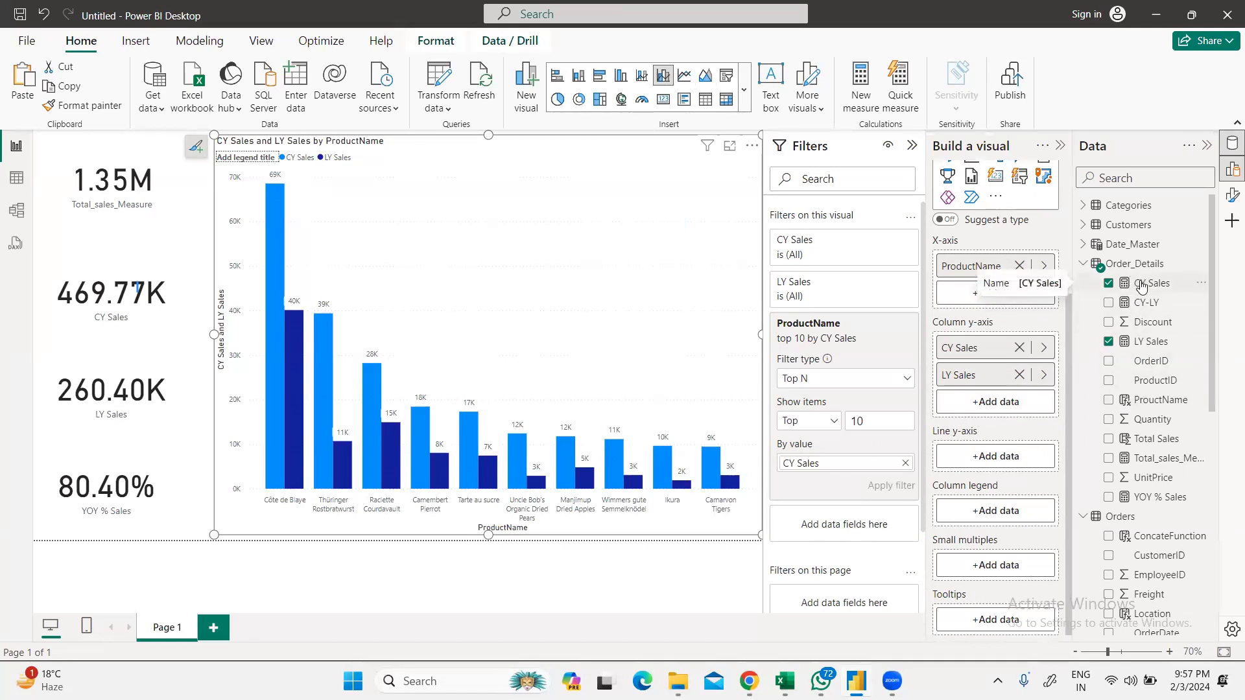
{"action": "left_click_drag", "start_coordinate": [1140, 286], "coordinate": [1007, 458]}
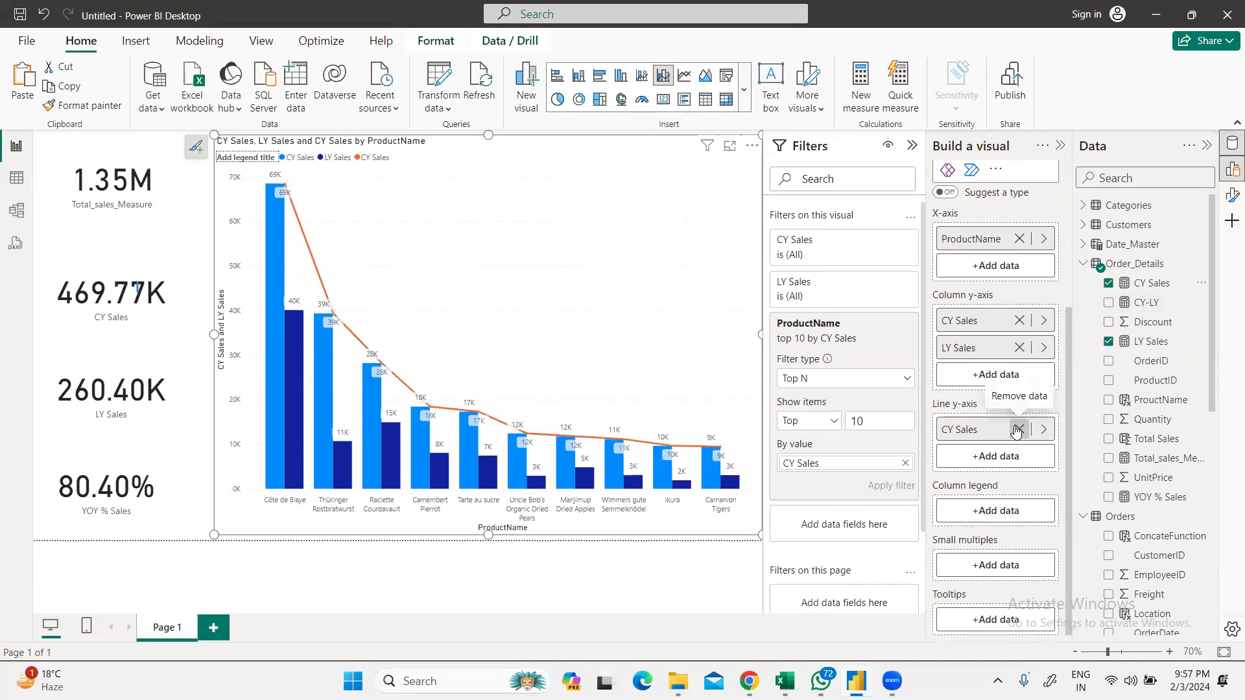
{"action": "left_click", "coordinate": [1017, 430]}
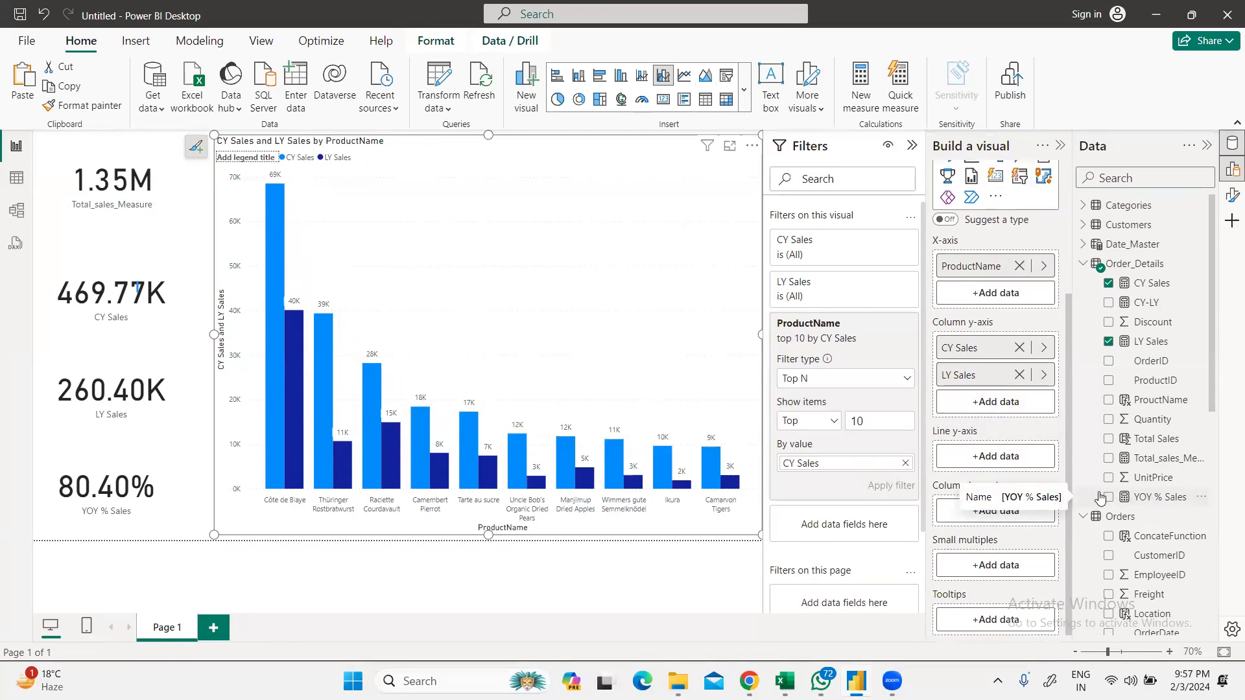
Step: Put YOY % Sales back on the combo chart's line y-axis and deselect the chart
{"action": "left_click_drag", "start_coordinate": [1101, 497], "coordinate": [1017, 458]}
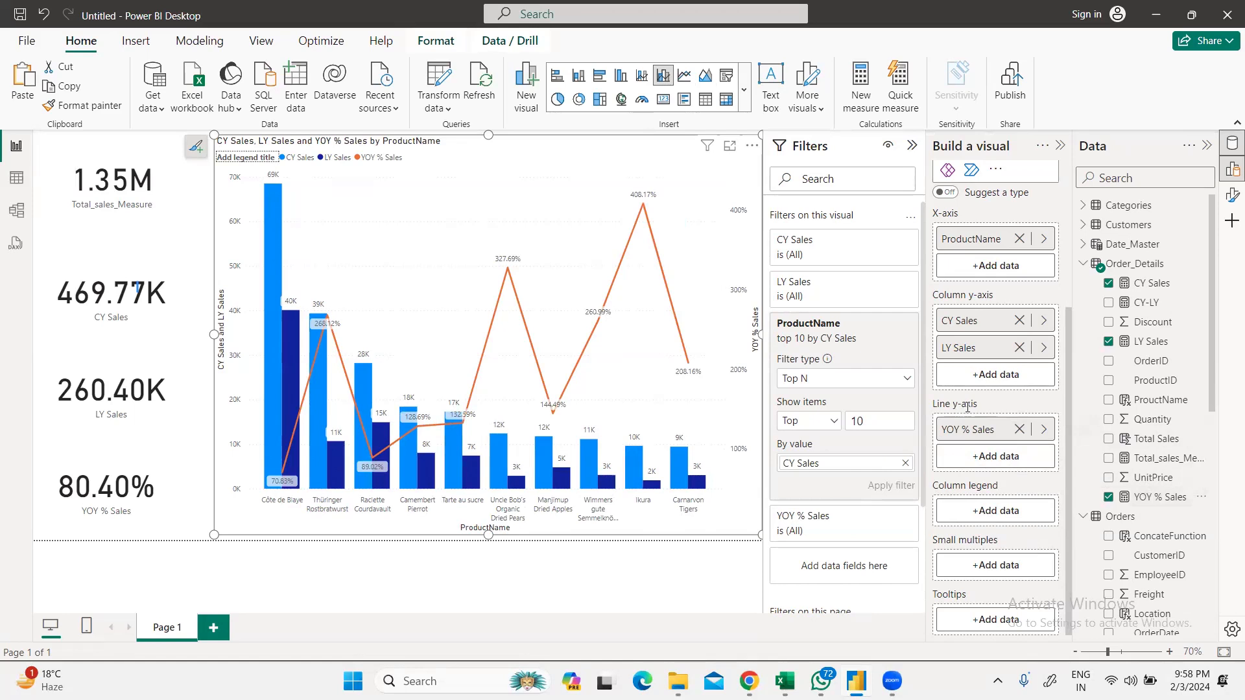
{"action": "left_click", "coordinate": [678, 590]}
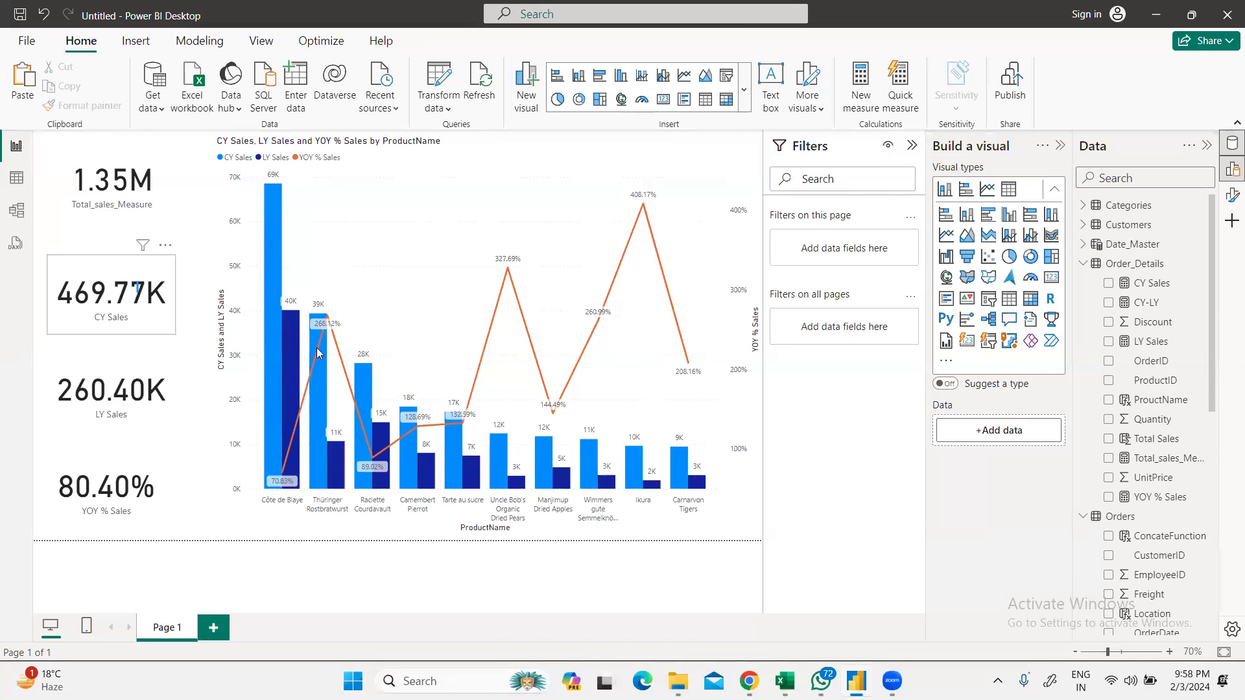
{"action": "left_click", "coordinate": [608, 367]}
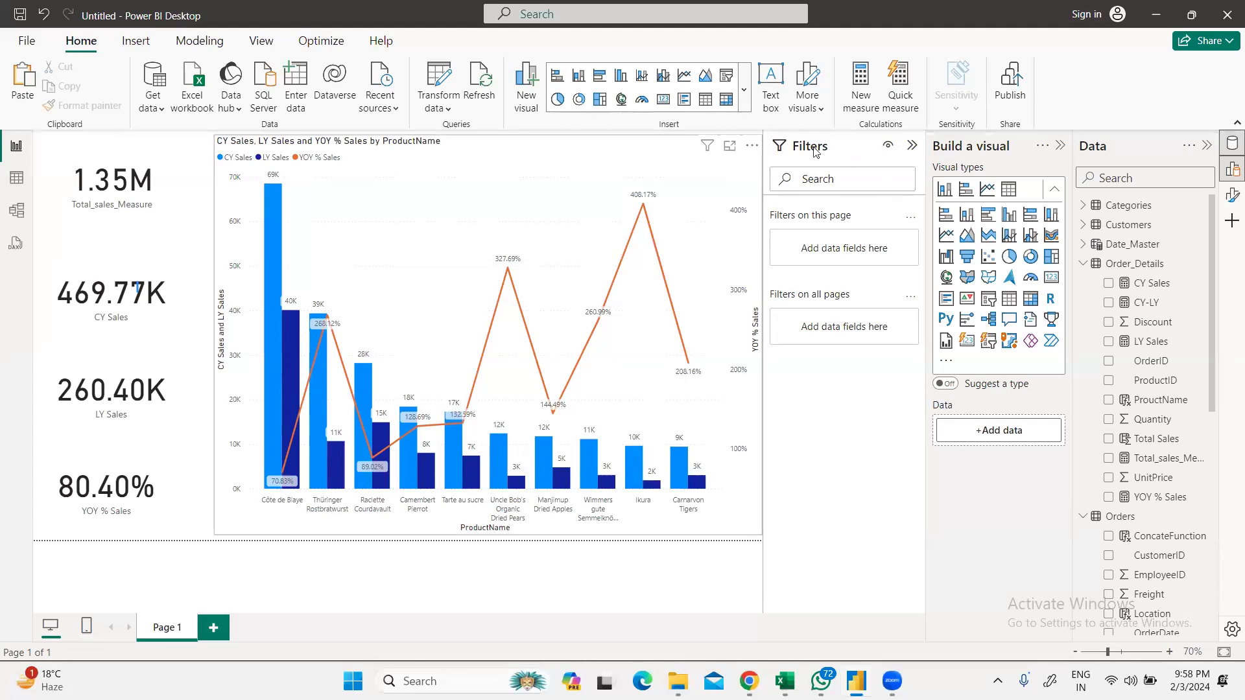
Step: Select the combo chart, collapse the Build a visual and Data panes, and keep only the Filters pane expanded
{"action": "left_click", "coordinate": [913, 145]}
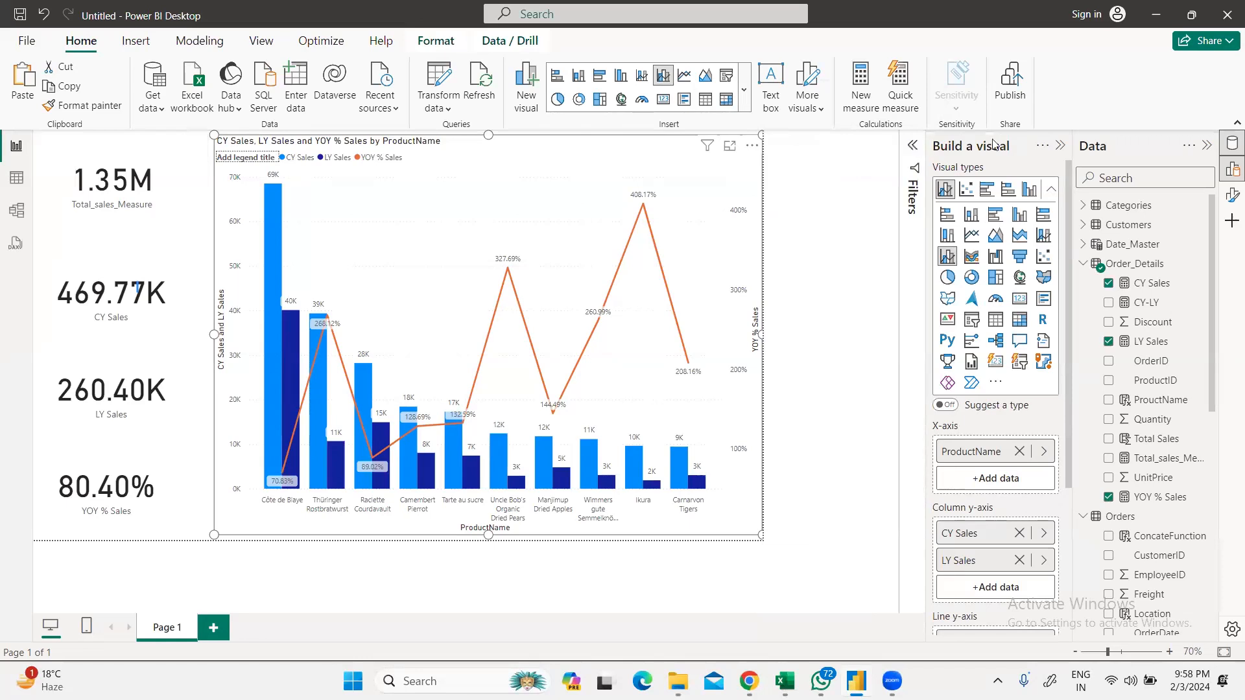
{"action": "left_click", "coordinate": [1058, 144]}
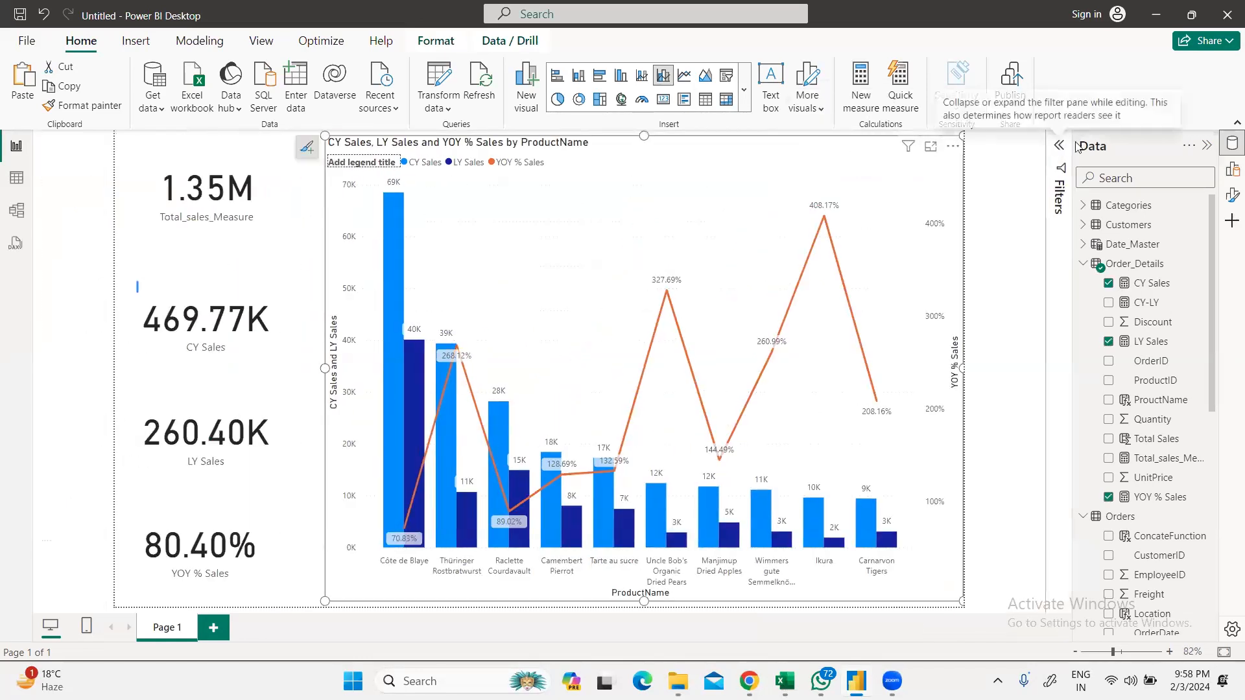
{"action": "left_click", "coordinate": [1204, 146]}
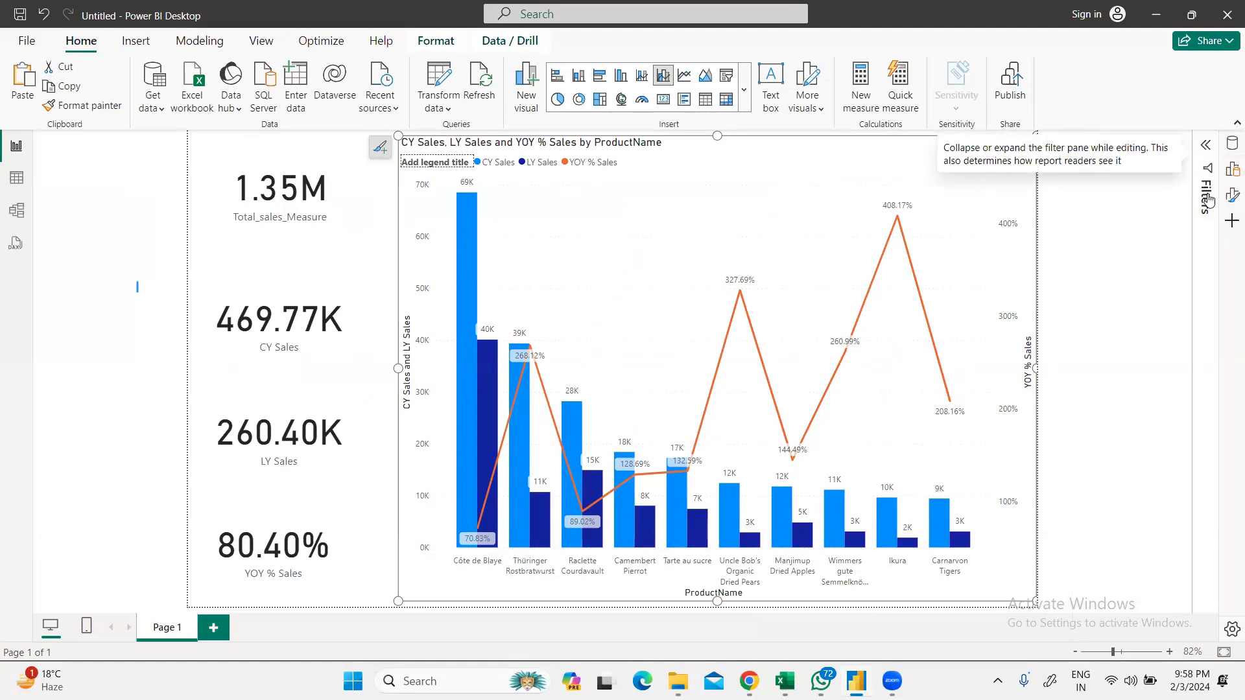
{"action": "left_click", "coordinate": [1206, 146]}
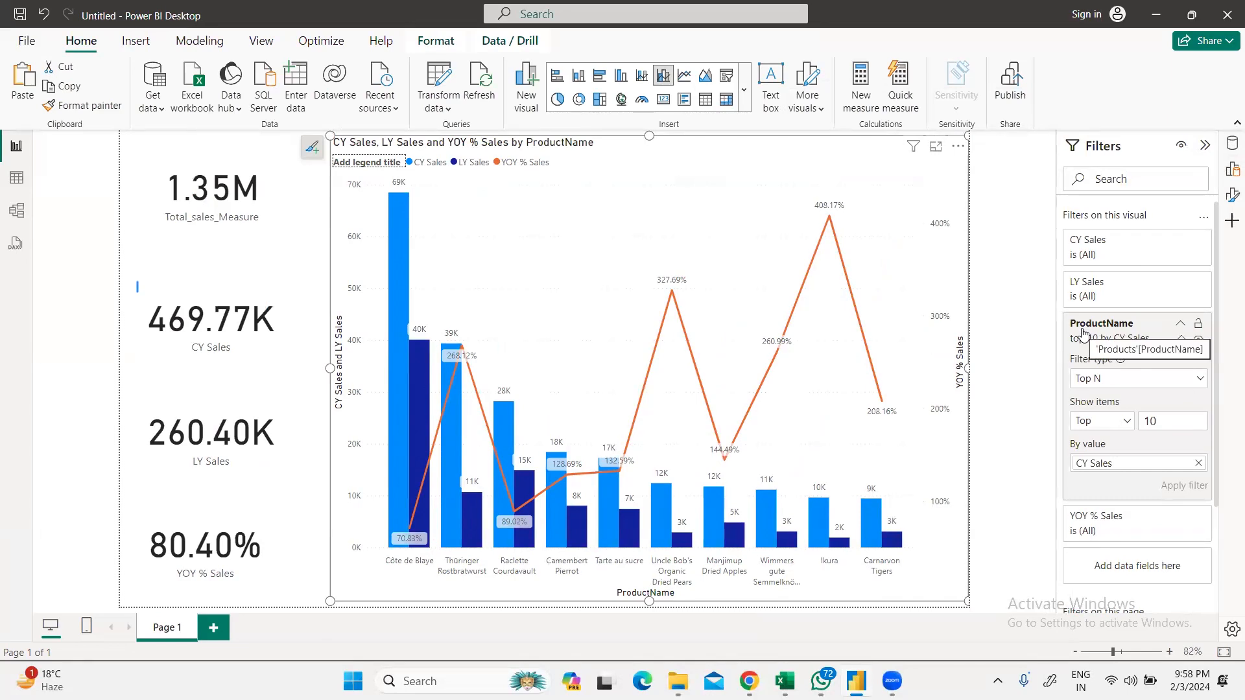
Step: Examine the filter types and the Top and Bottom choices offered for the ProductName filter, keeping Top N and Top
{"action": "left_click", "coordinate": [1198, 380]}
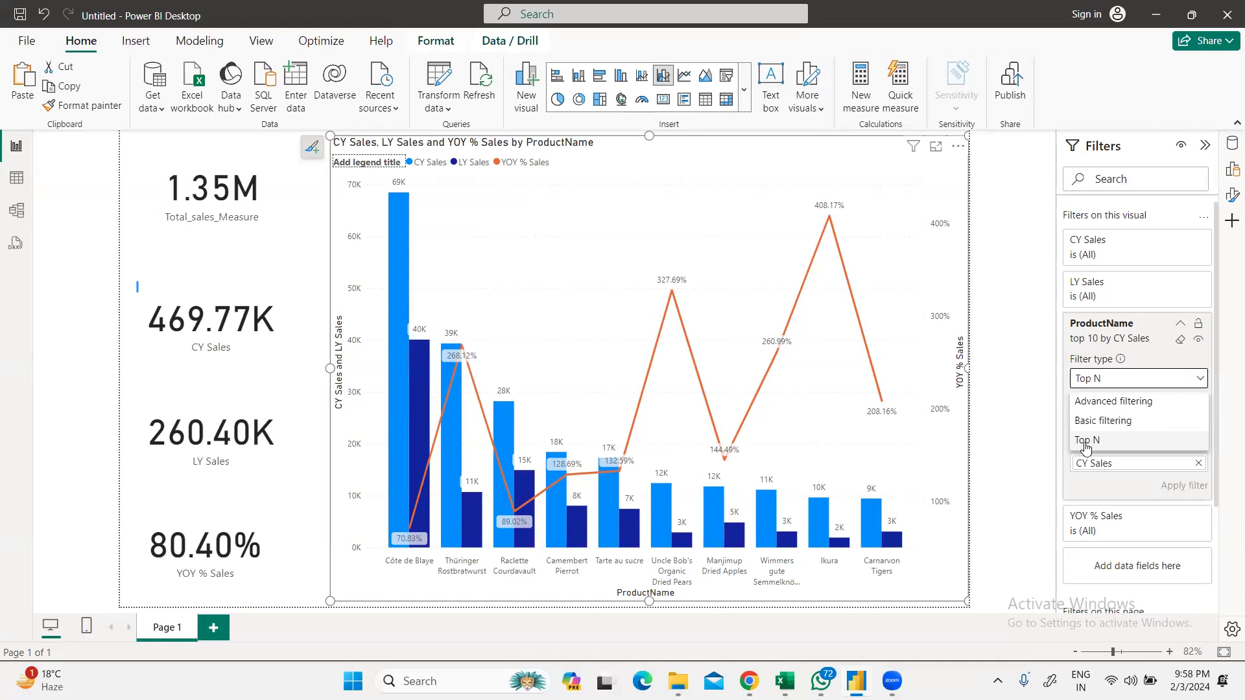
{"action": "left_click", "coordinate": [1034, 357]}
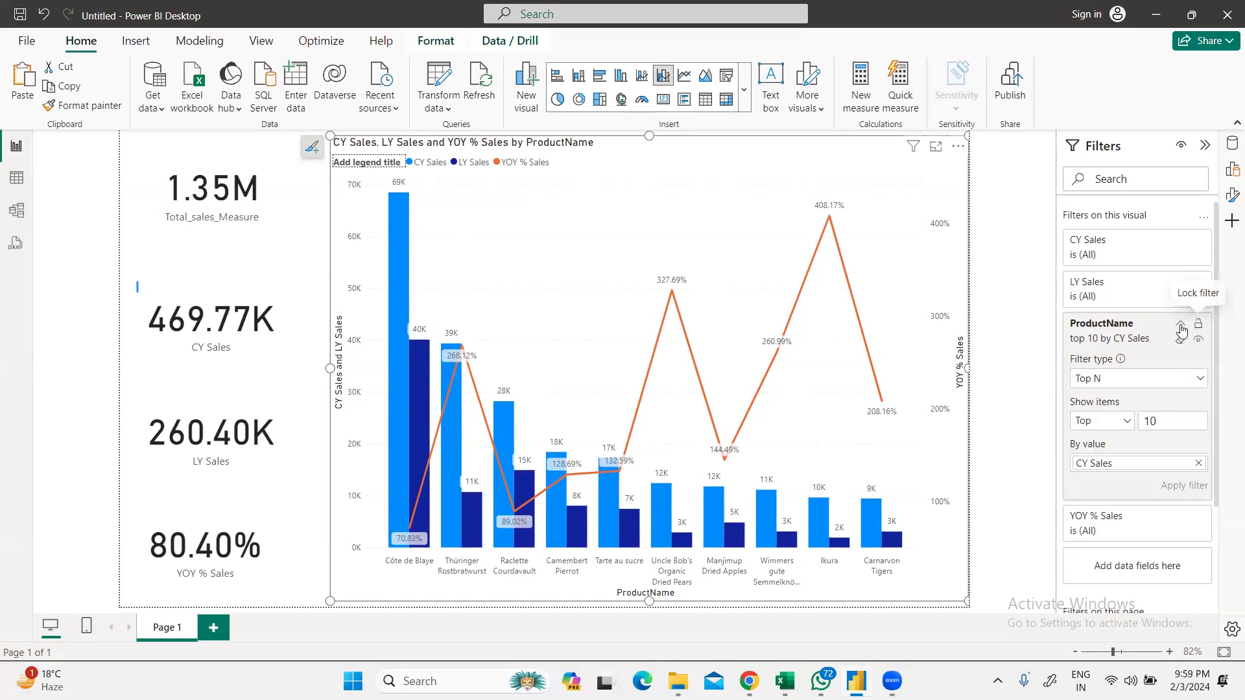
{"action": "left_click", "coordinate": [1099, 381]}
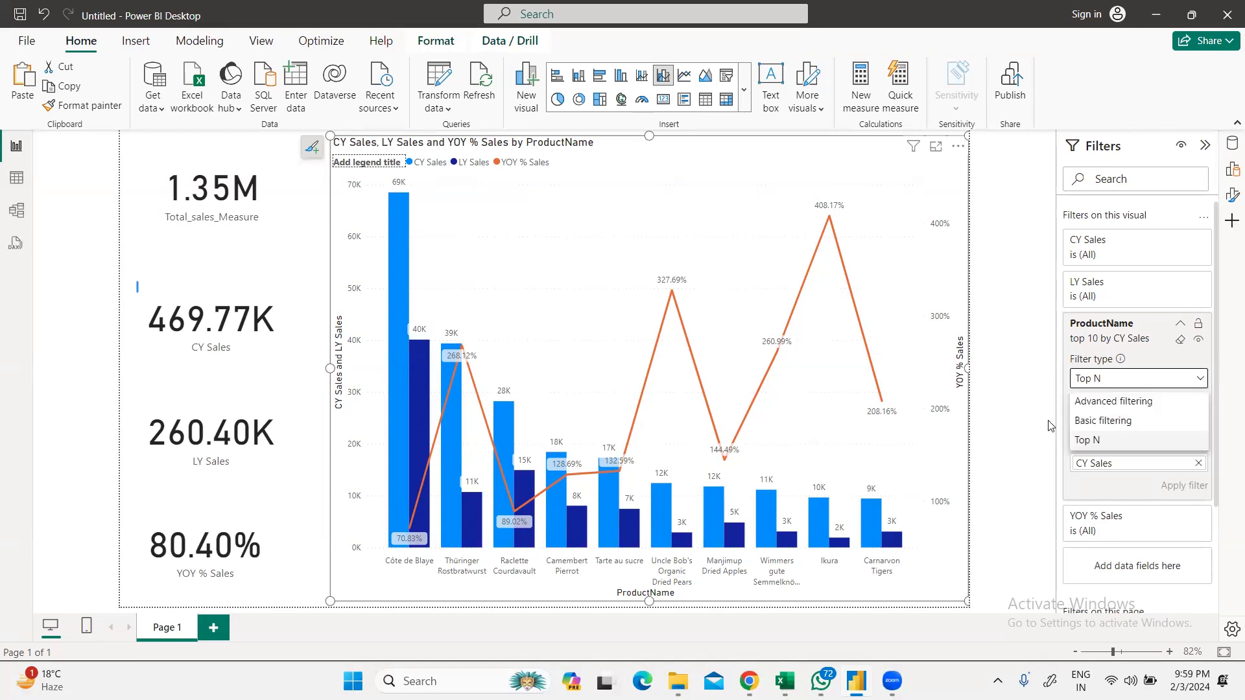
{"action": "left_click", "coordinate": [1088, 443]}
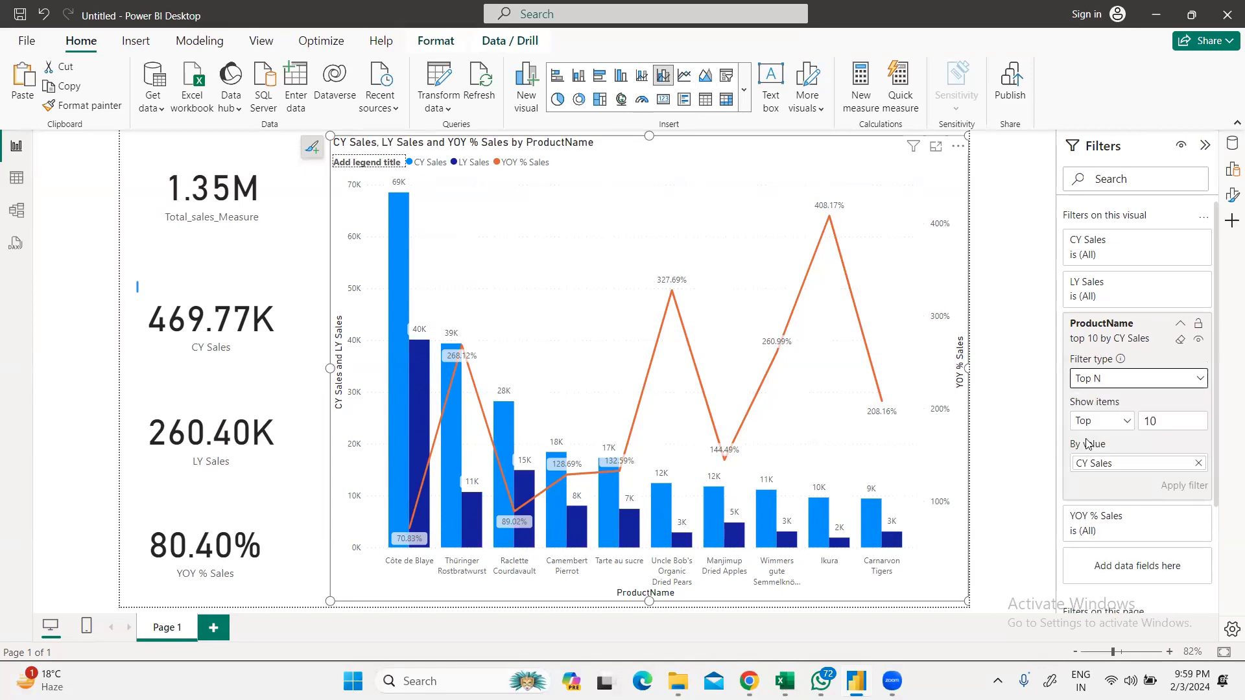
{"action": "left_click", "coordinate": [1127, 422]}
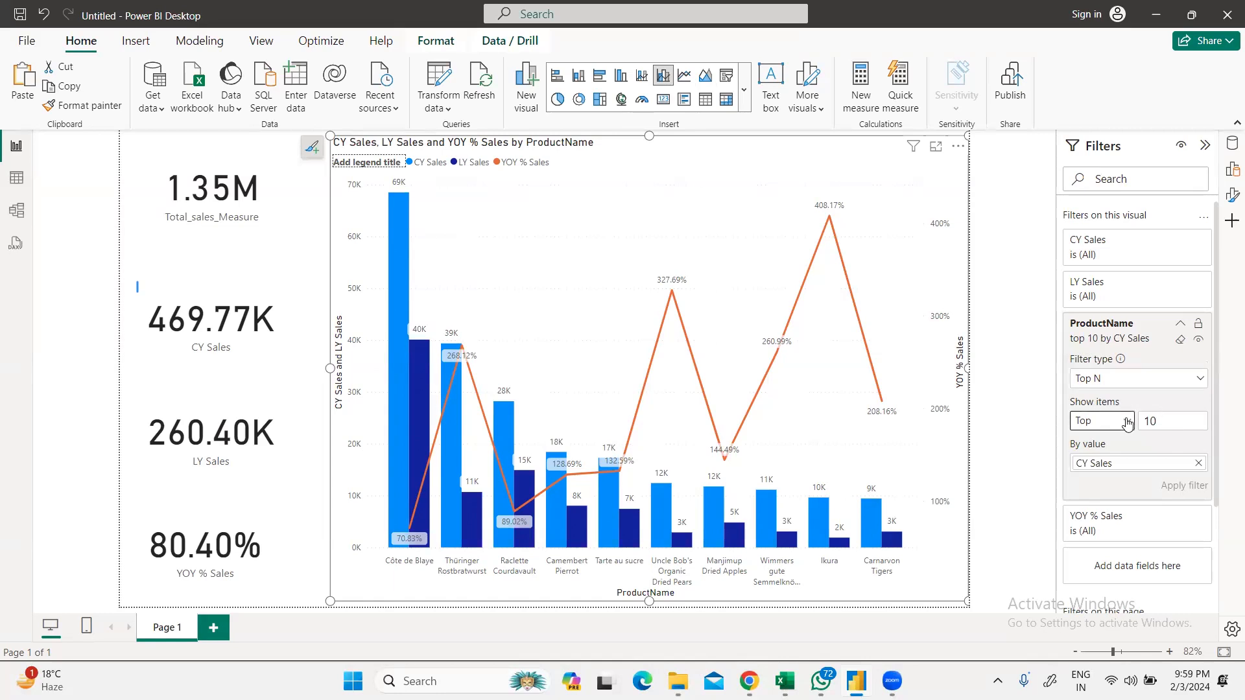
{"action": "left_click", "coordinate": [1128, 423]}
{"action": "left_click", "coordinate": [1128, 423]}
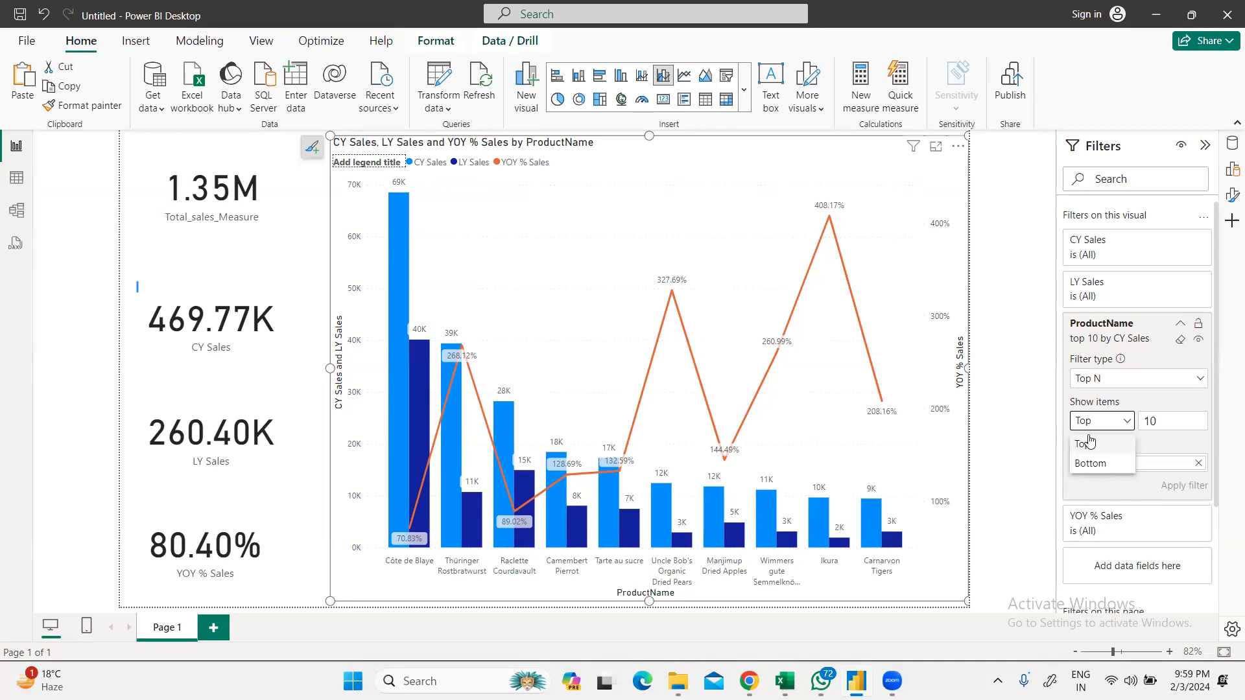
{"action": "left_click", "coordinate": [1168, 393]}
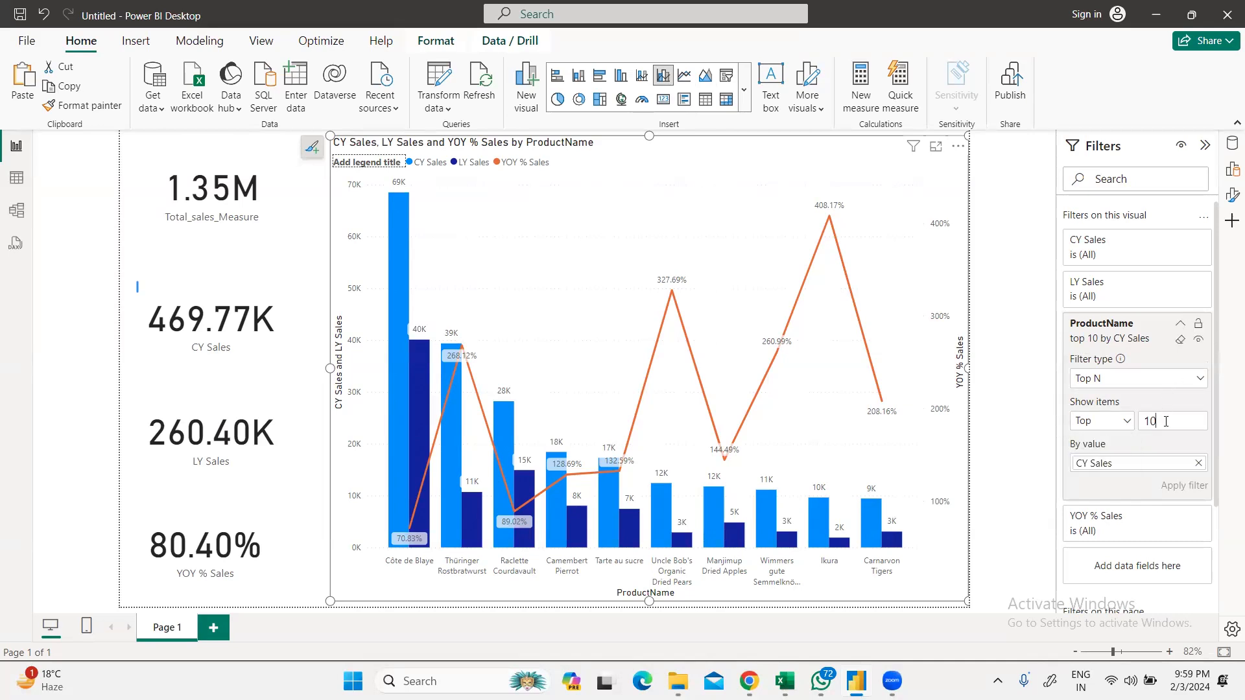
Step: Limit the combo chart to the top 5 products by CY Sales, widen the Filters pane and apply the filter
{"action": "left_click_drag", "start_coordinate": [1166, 421], "coordinate": [1132, 429]}
{"action": "type", "text": "5"}
{"action": "left_click_drag", "start_coordinate": [1057, 406], "coordinate": [1006, 406]}
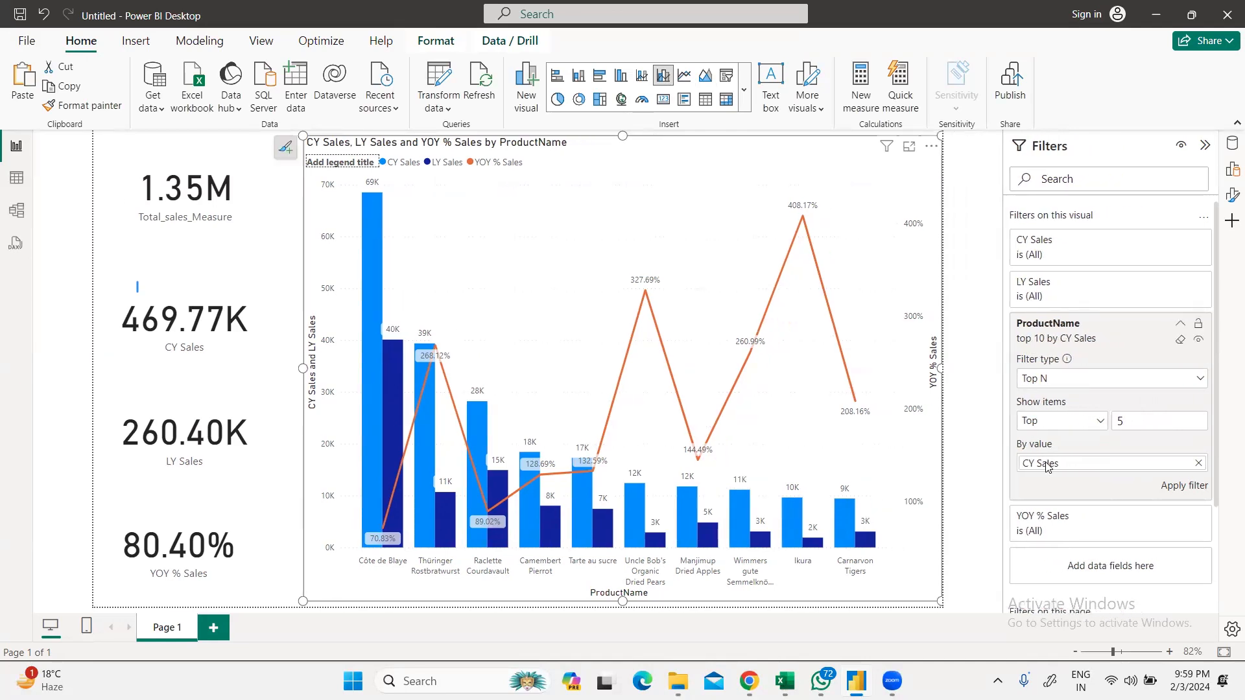
{"action": "left_click", "coordinate": [1178, 488]}
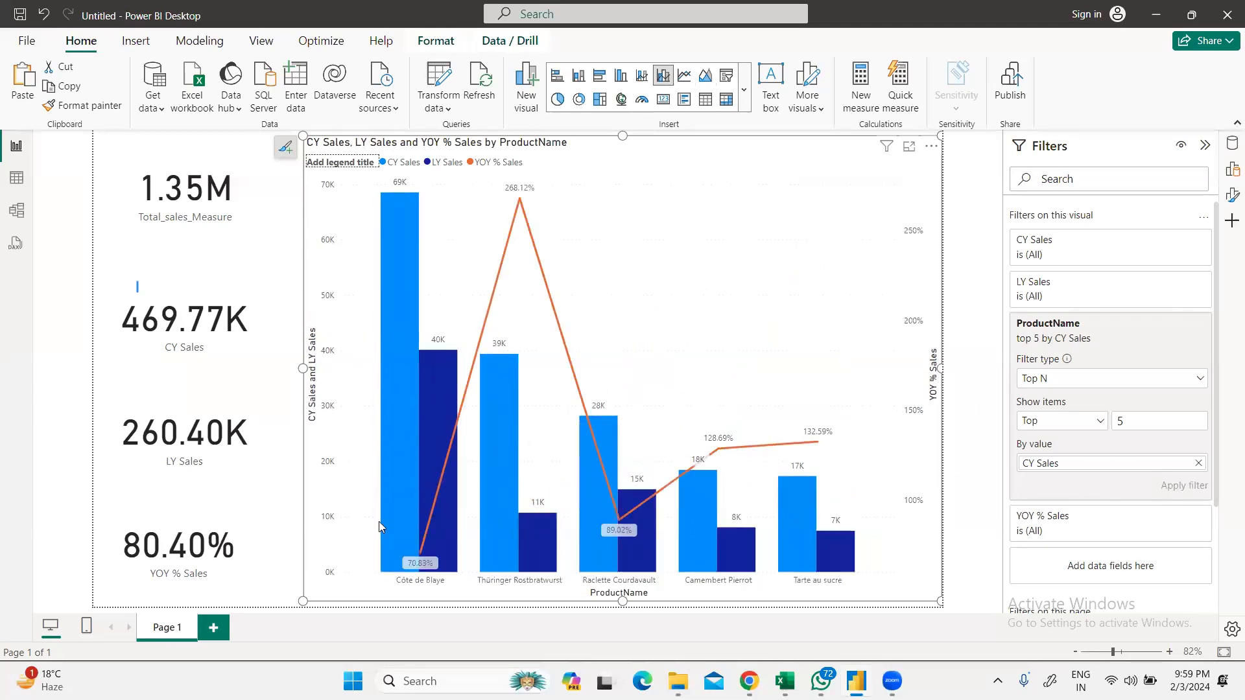